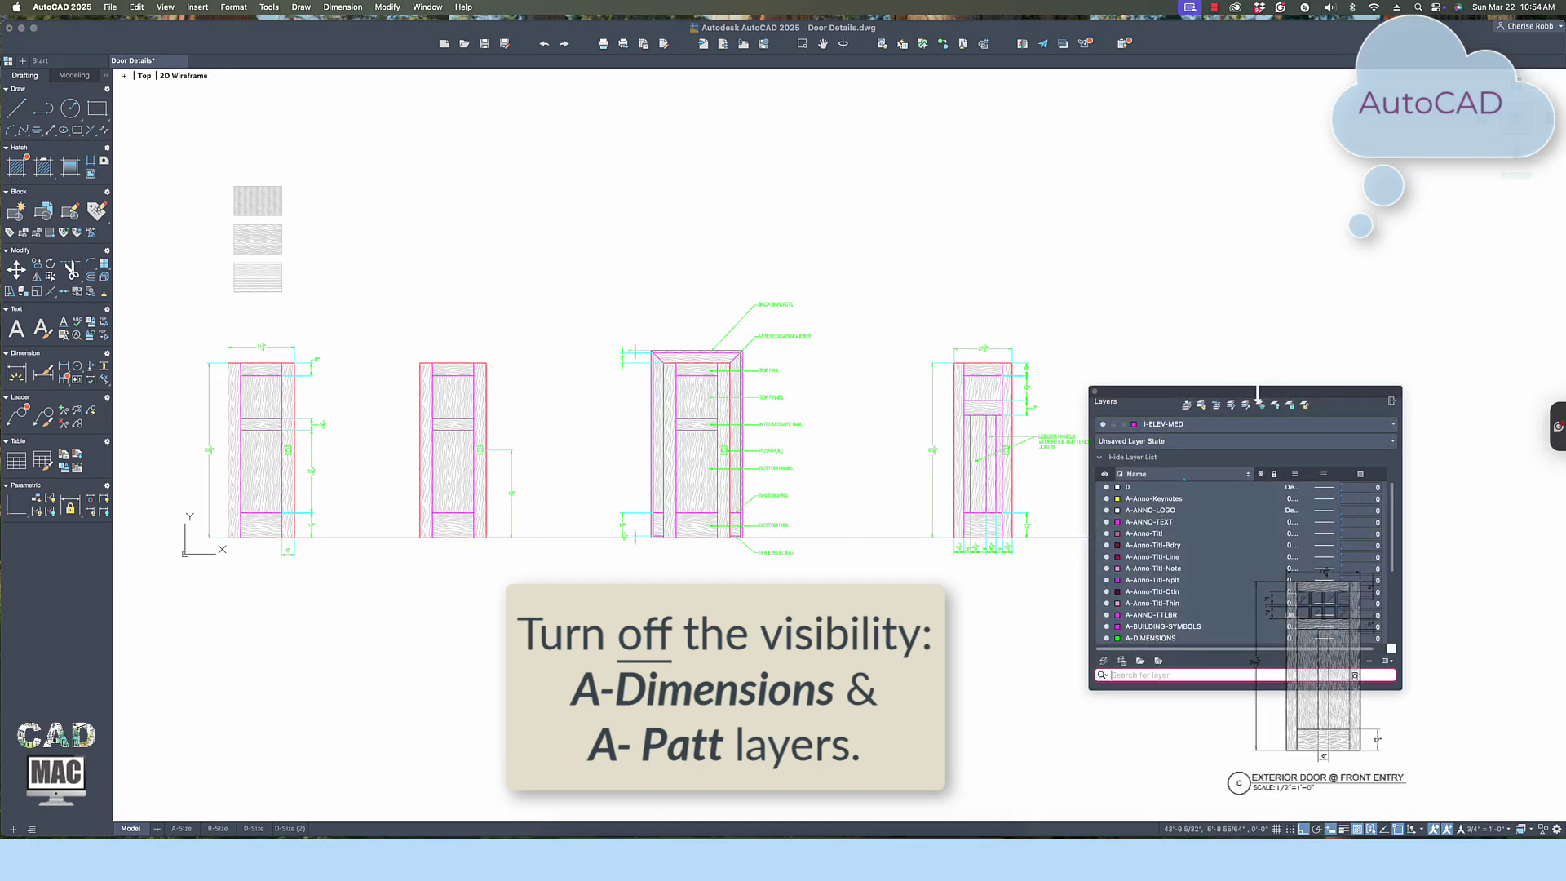
# Turn off the visibility of the A-DIMENSIONS and A-PATT layers.
pyautogui.moveTo(1260, 391); pyautogui.dragTo(1338, 187)
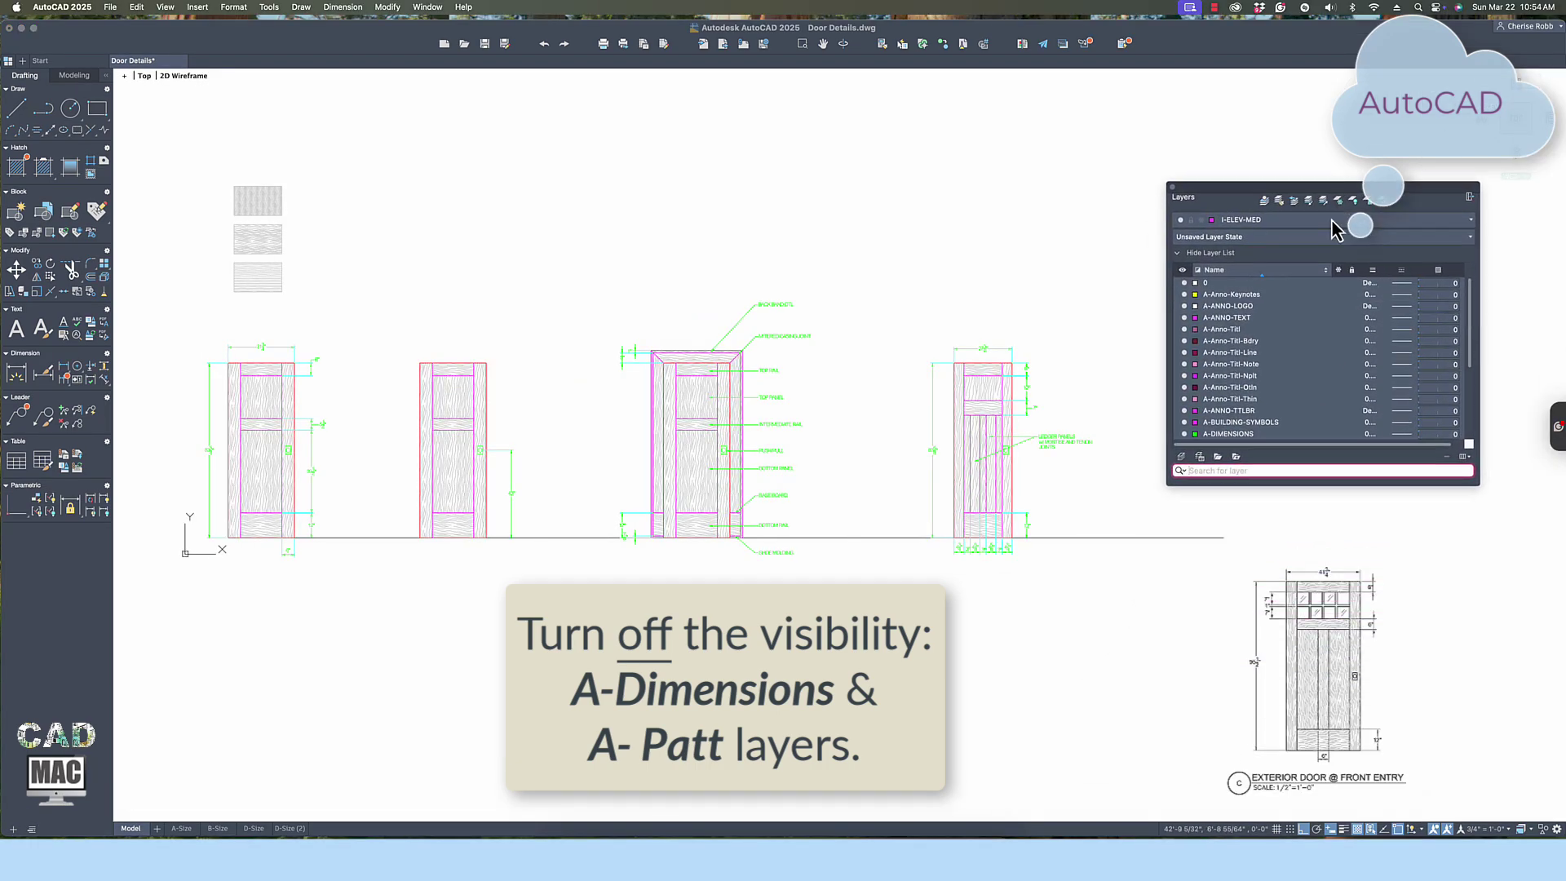
pyautogui.scroll(-3, 1207, 334)
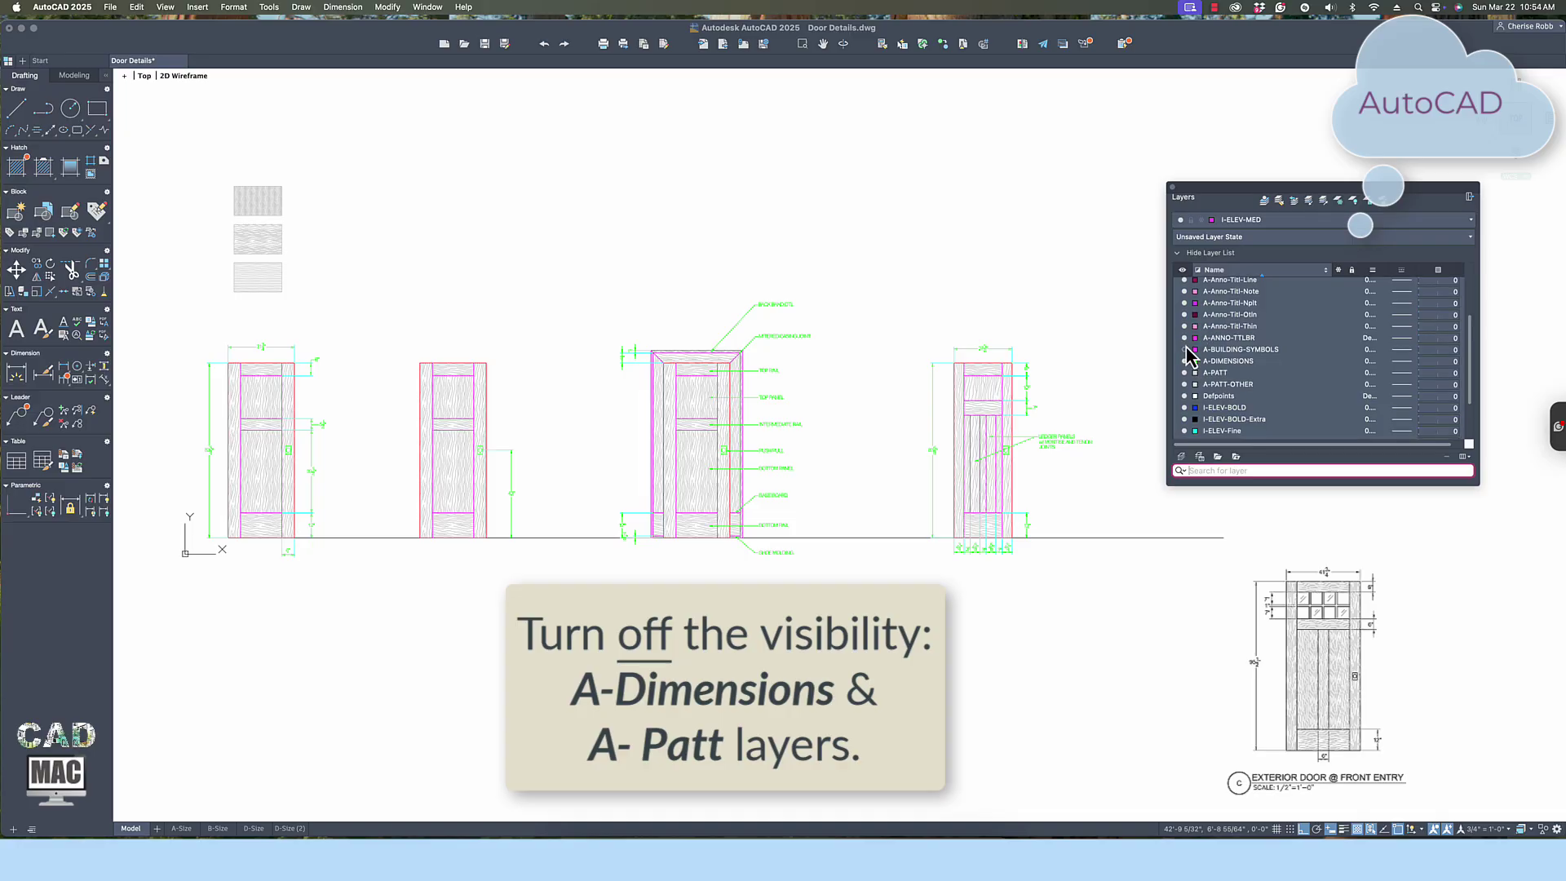
pyautogui.click(1185, 361)
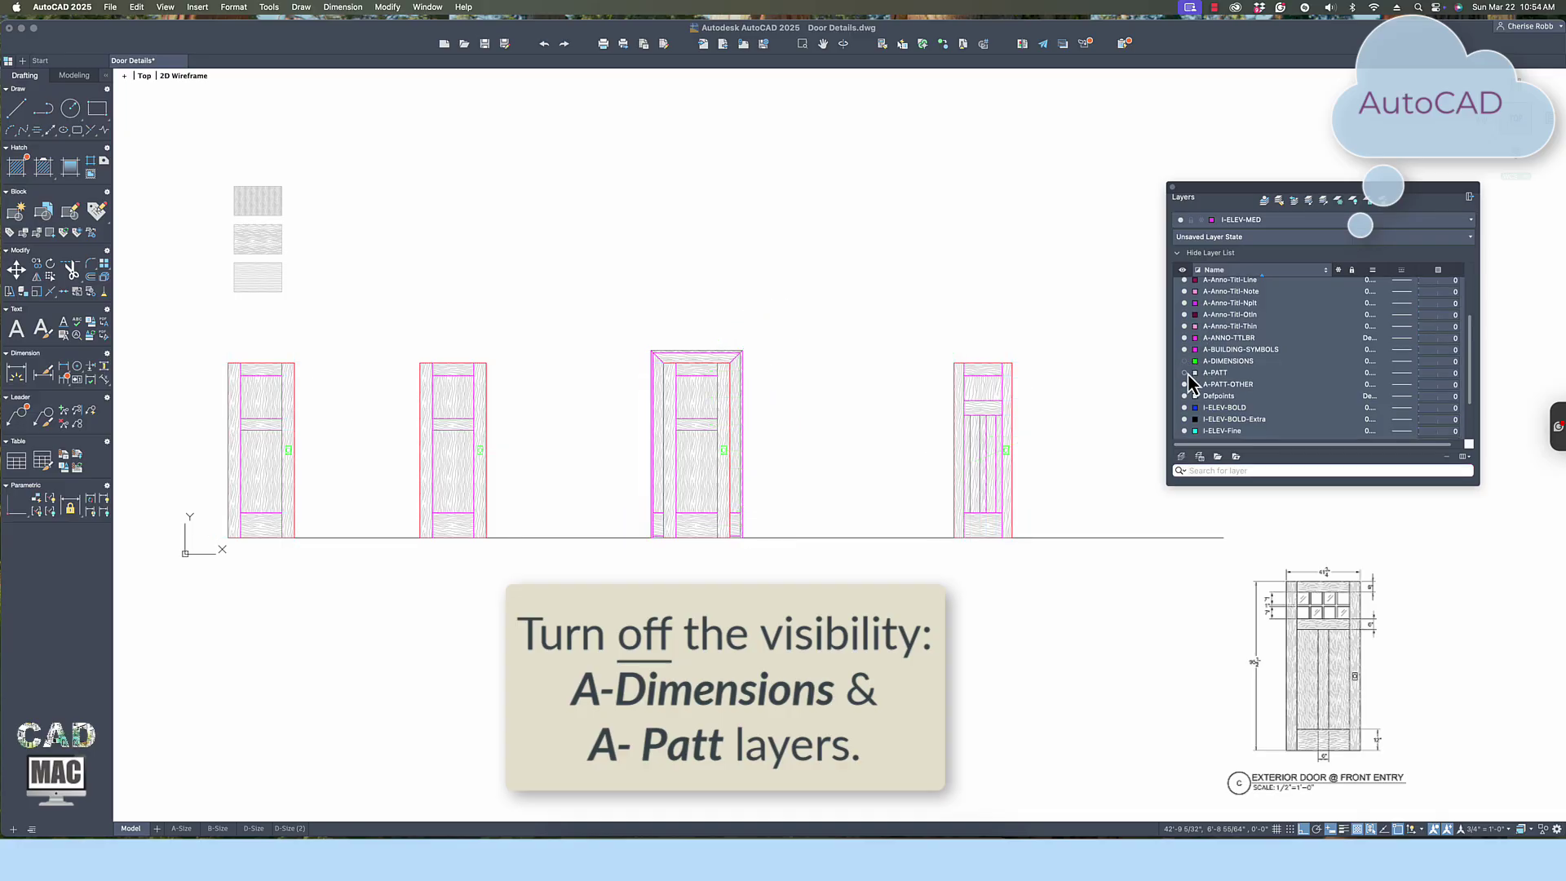
pyautogui.click(1186, 373)
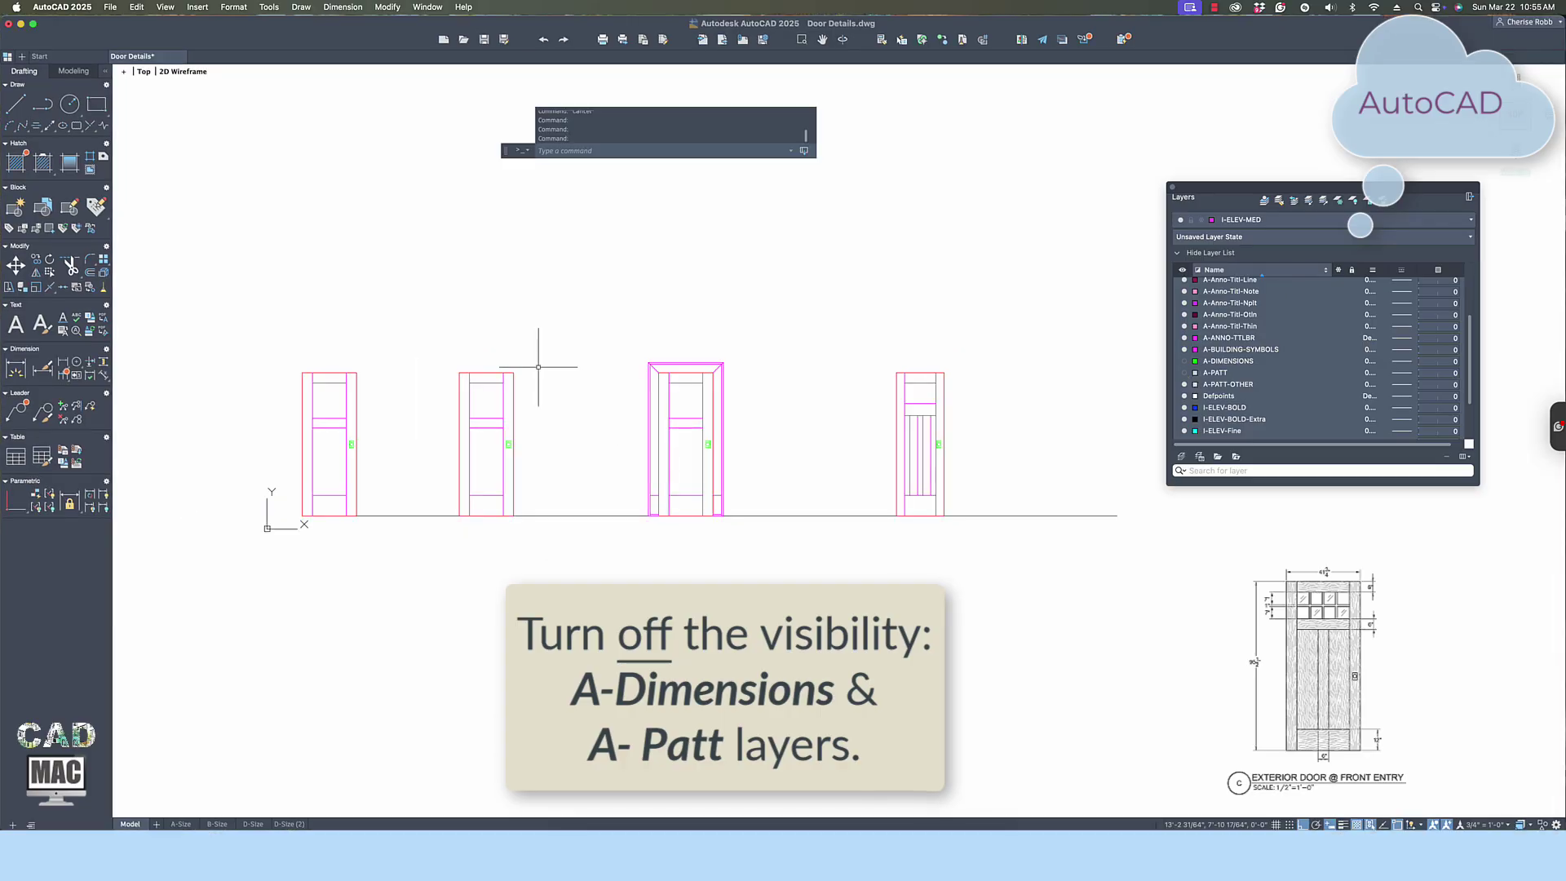
# Copy the second interior door from its lower-left corner to the right end of the reference line.
pyautogui.write('co')
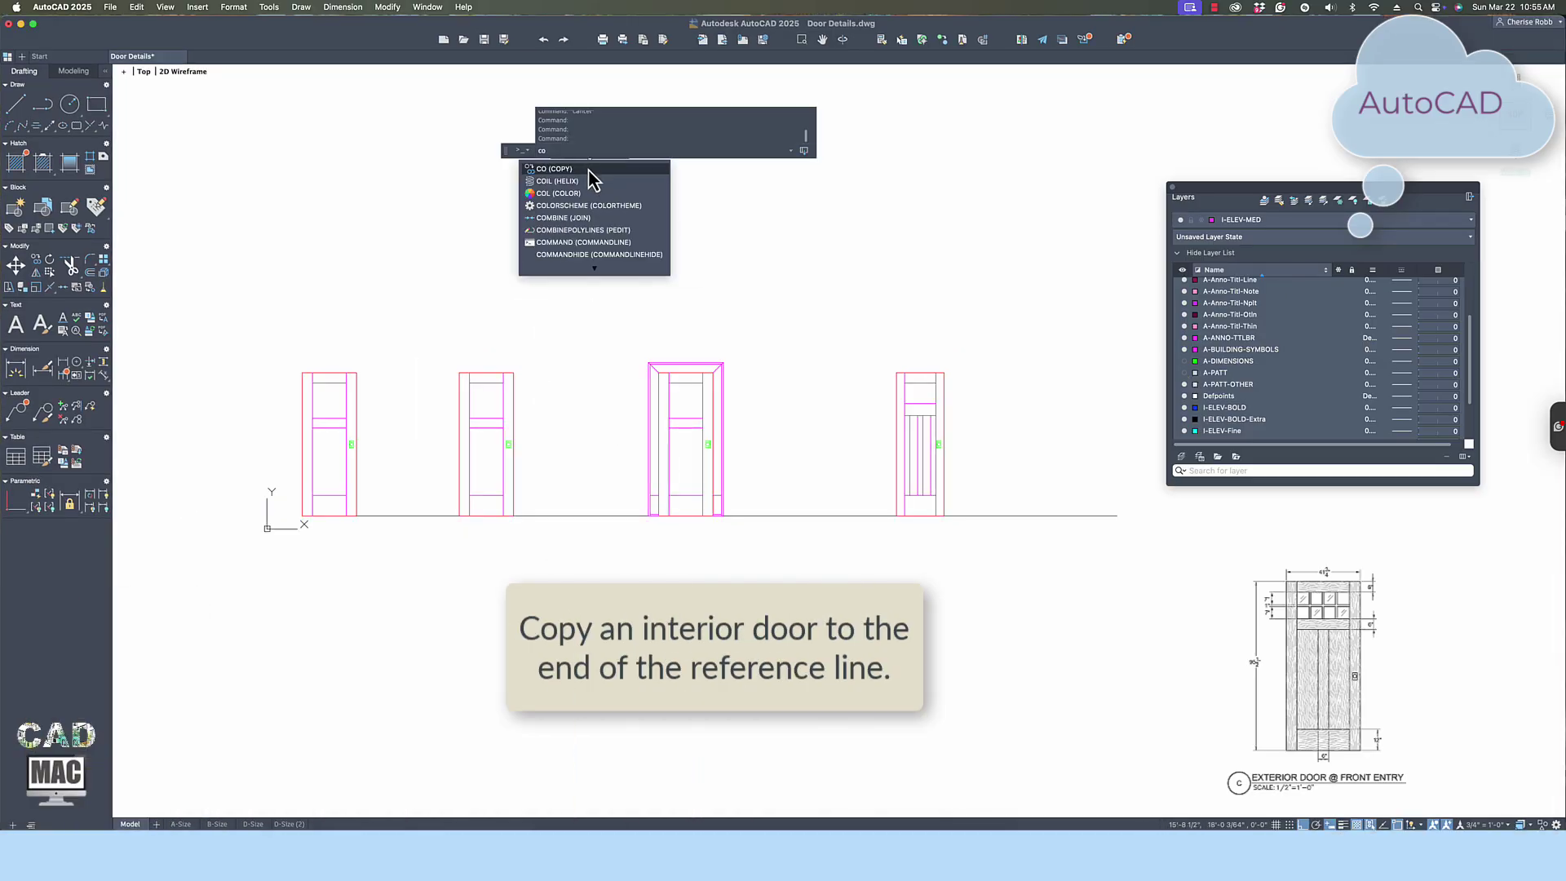
pyautogui.press('Return')
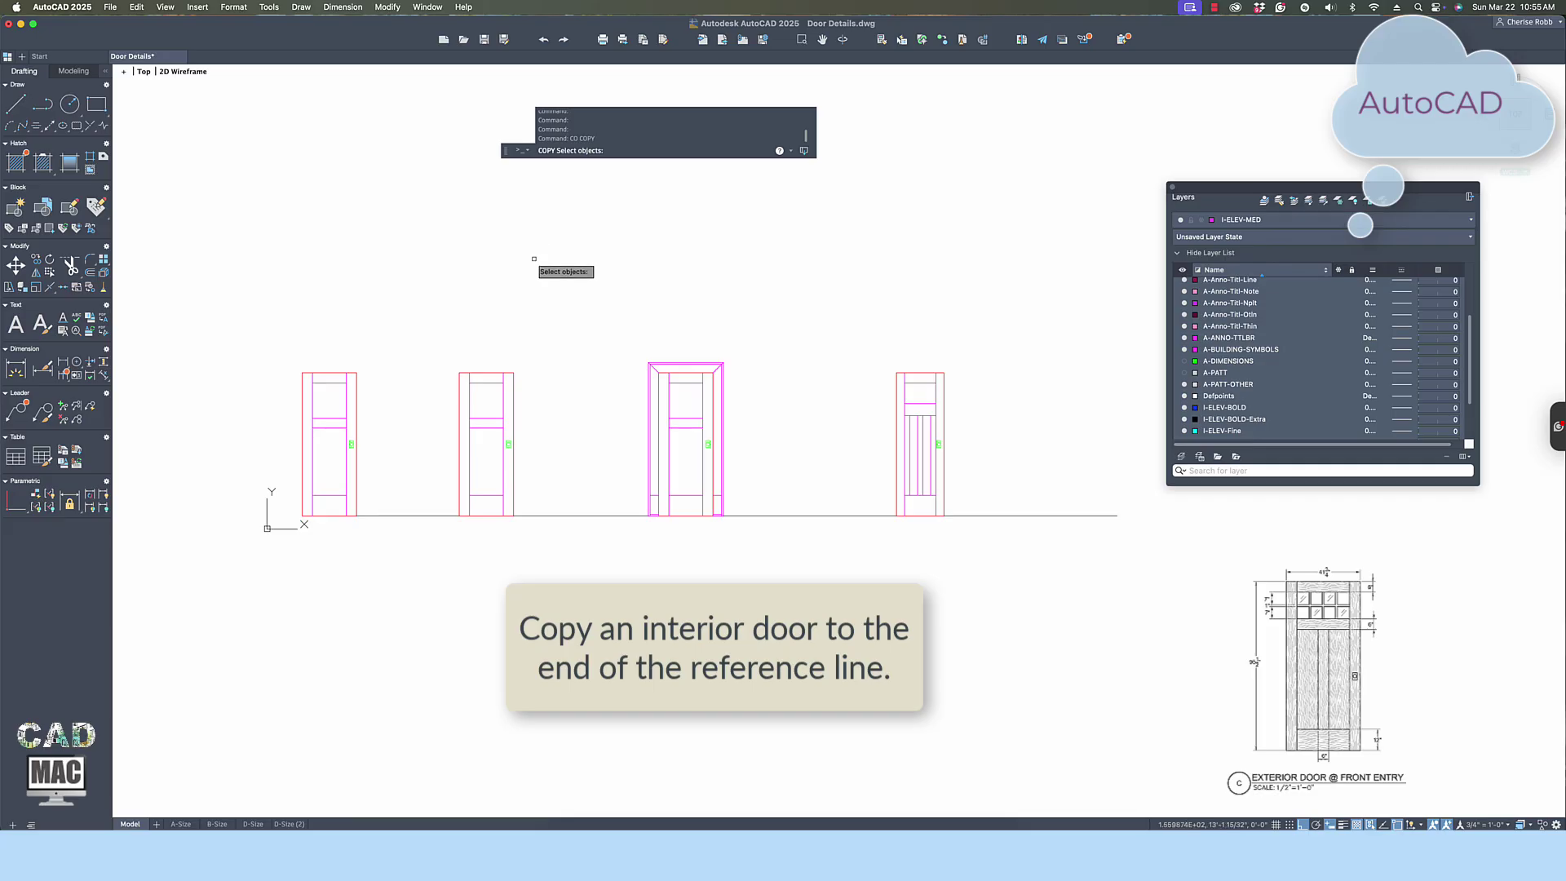
pyautogui.click(443, 361)
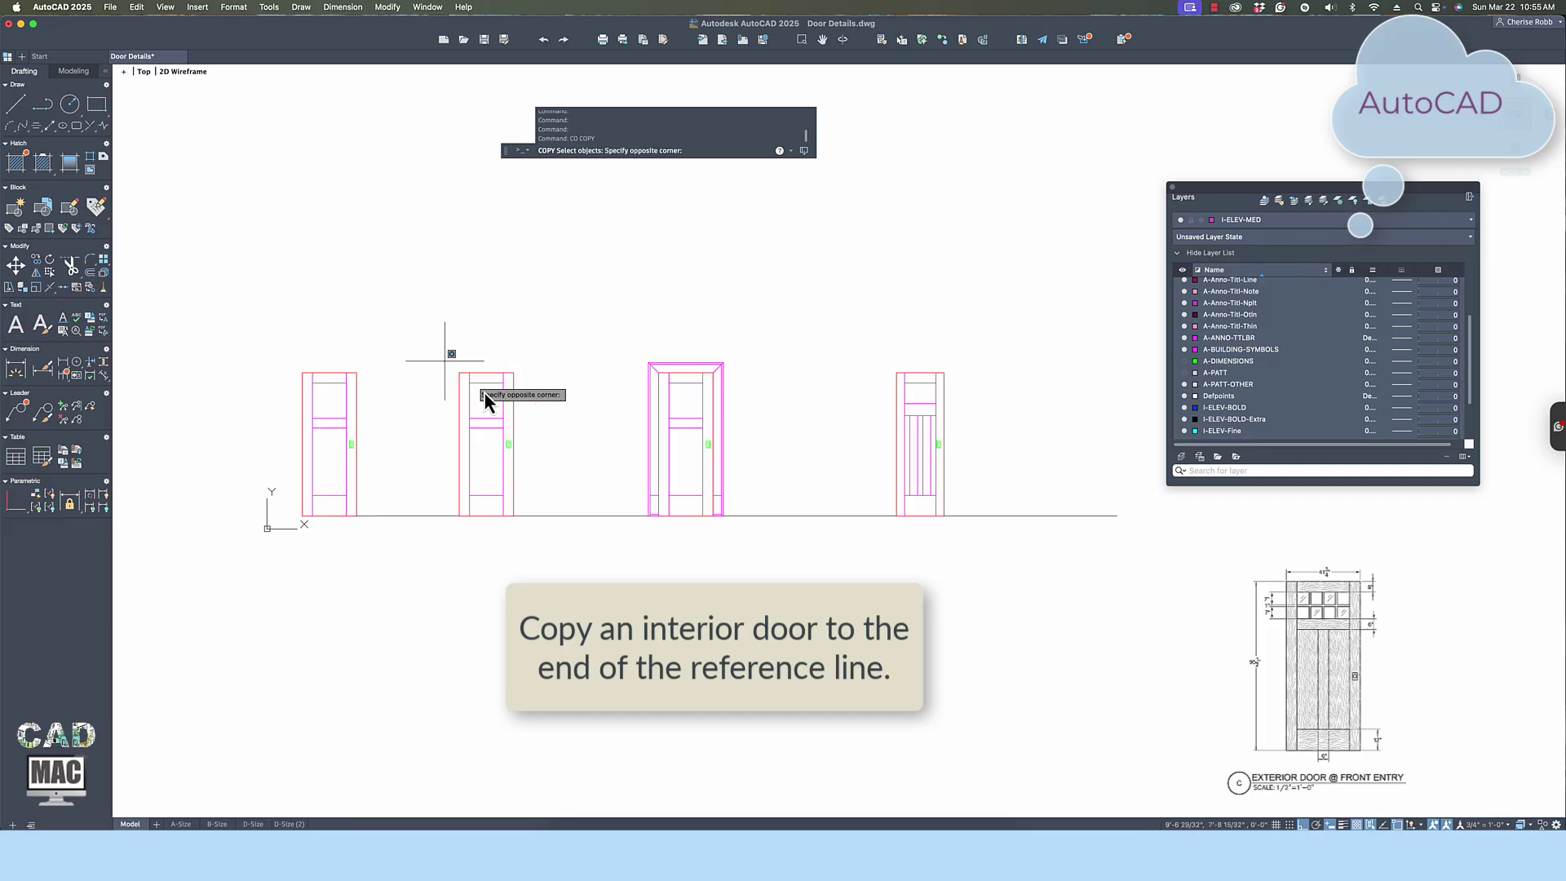
pyautogui.click(543, 536)
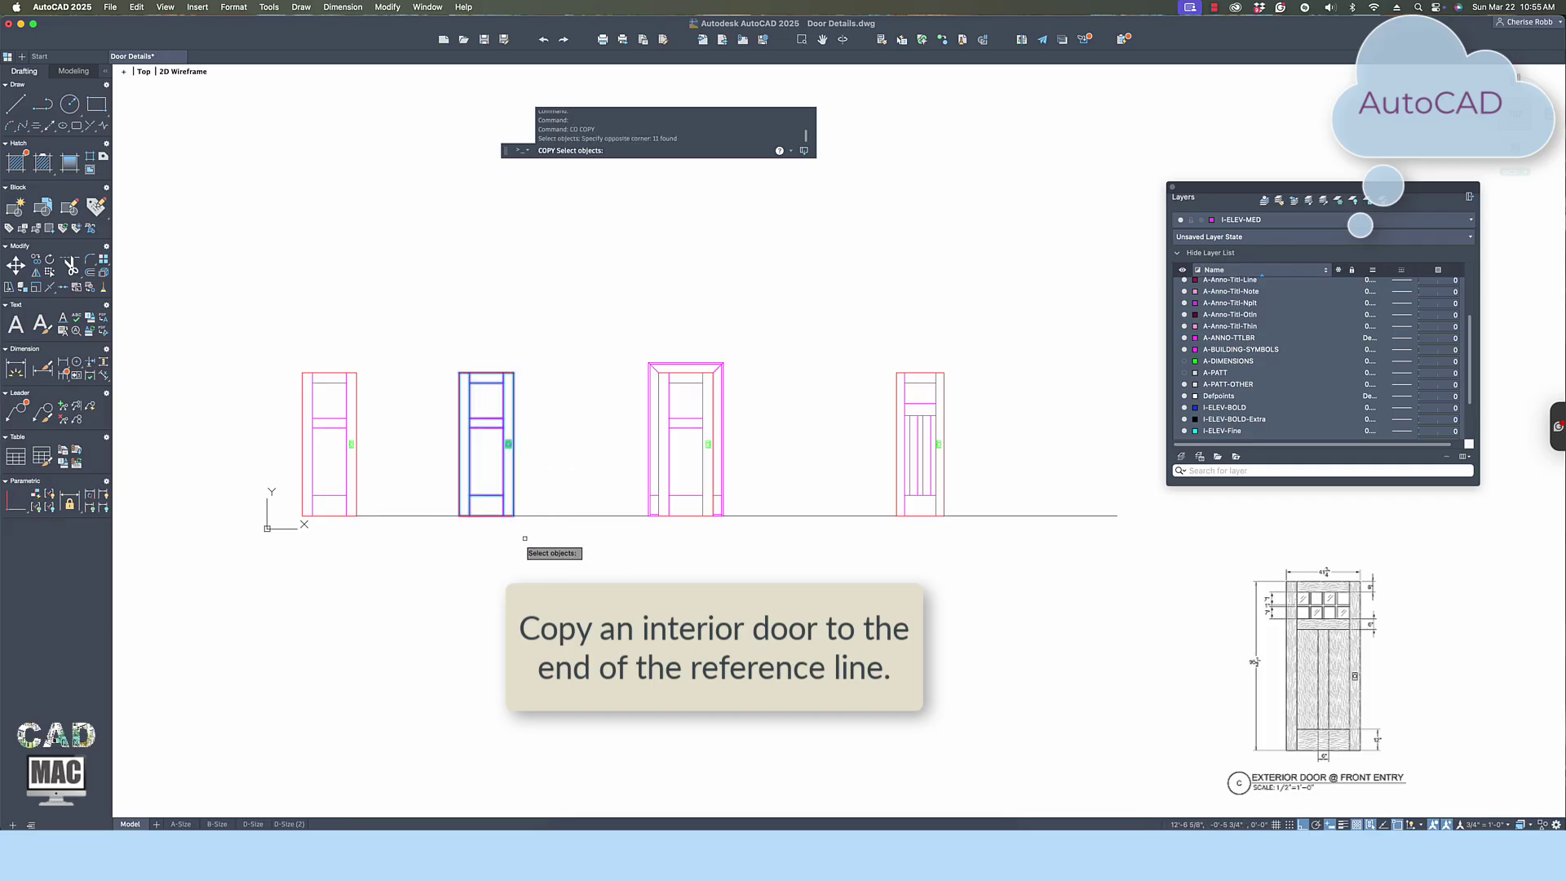
pyautogui.press('Return')
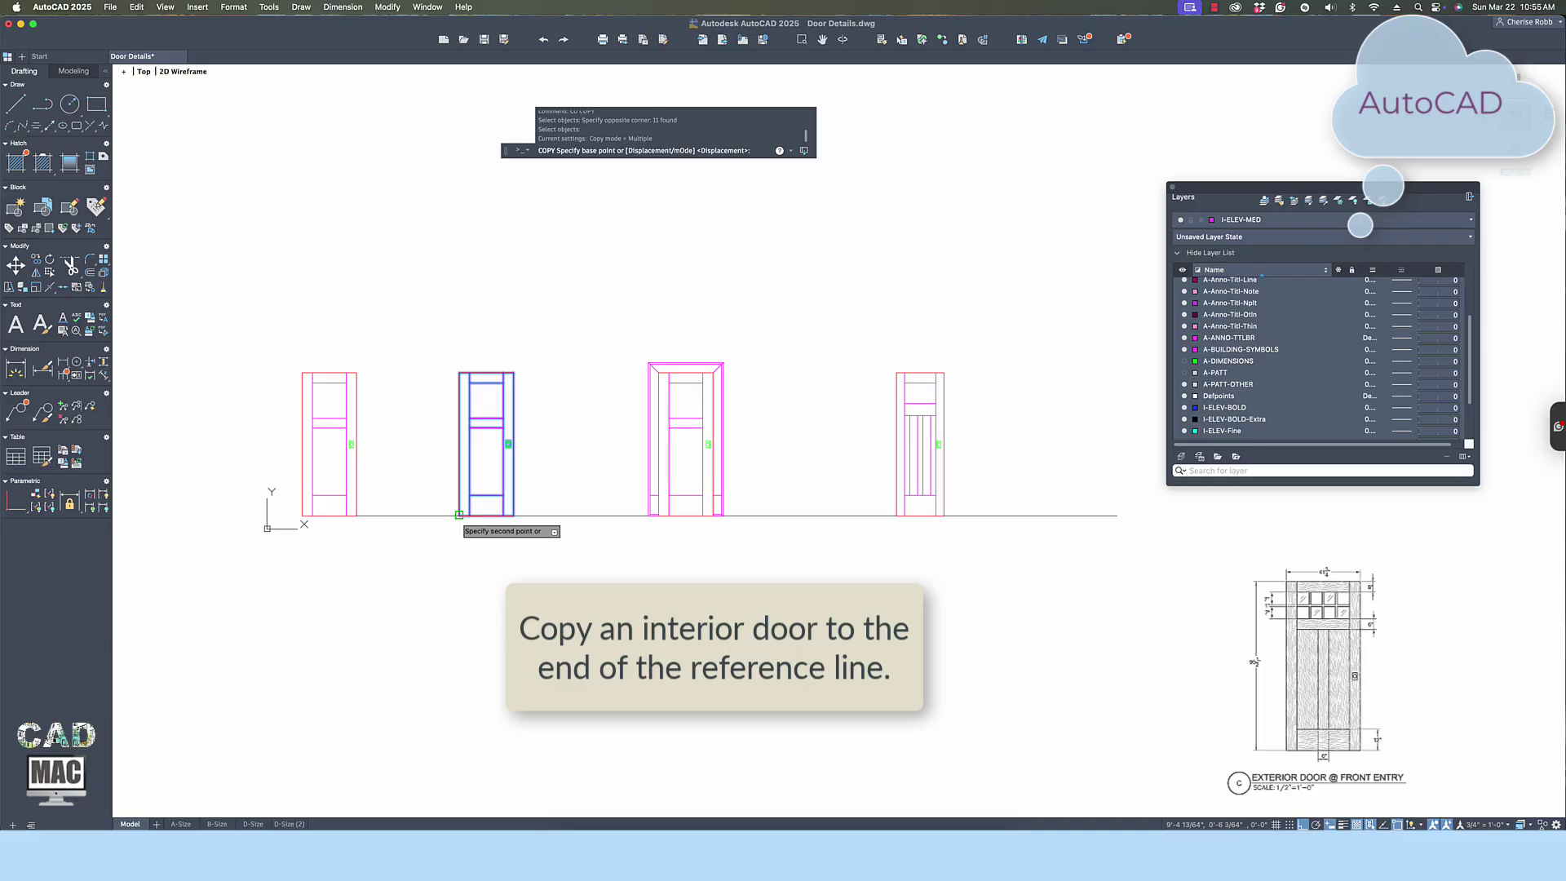
pyautogui.click(459, 516)
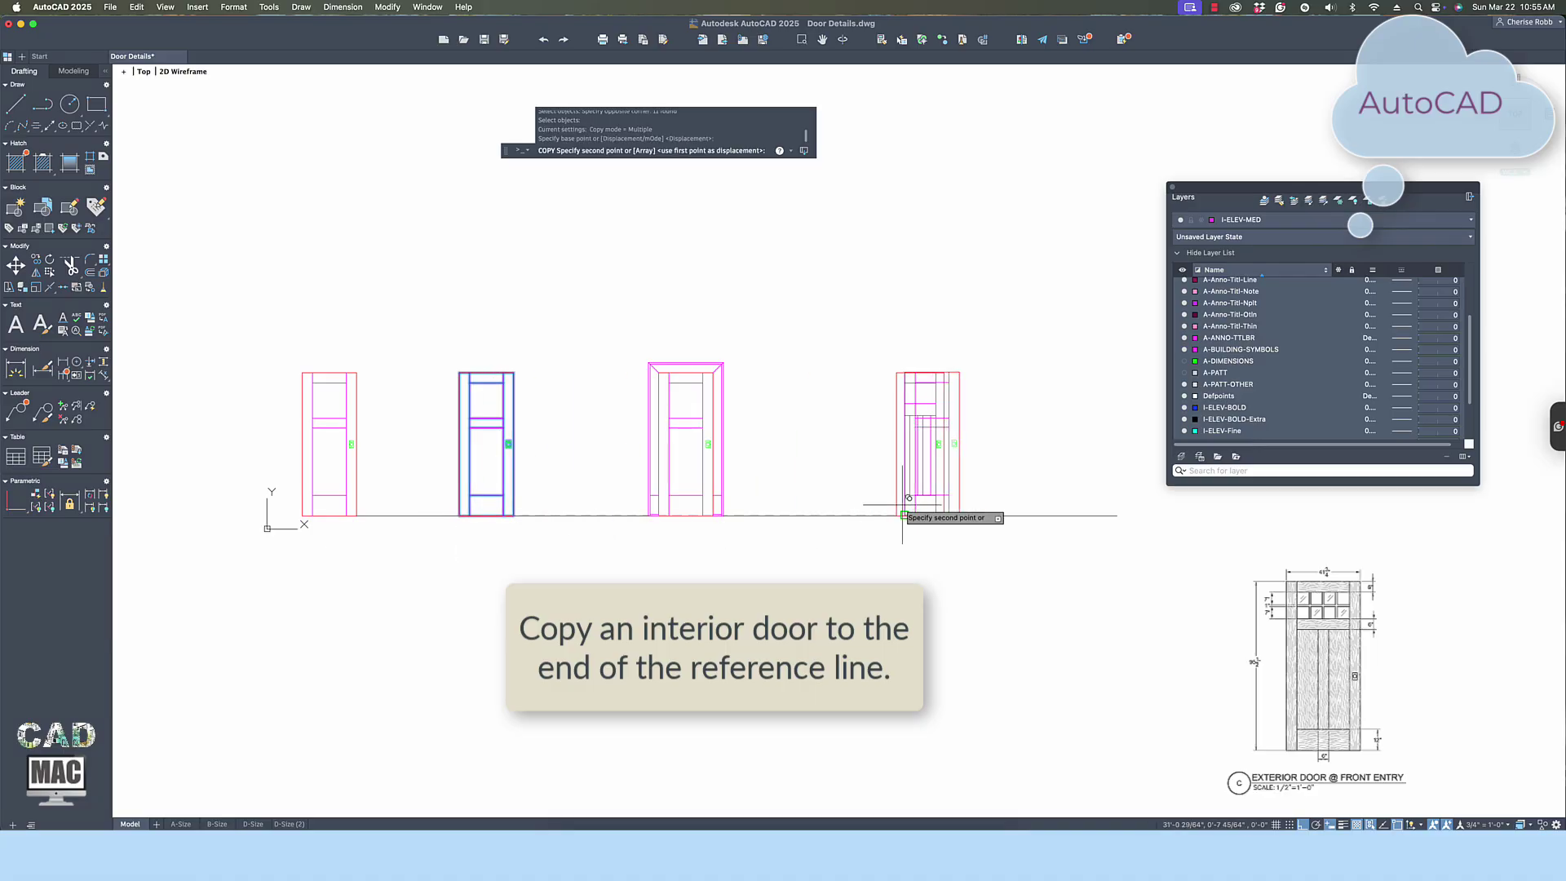
pyautogui.click(1118, 515)
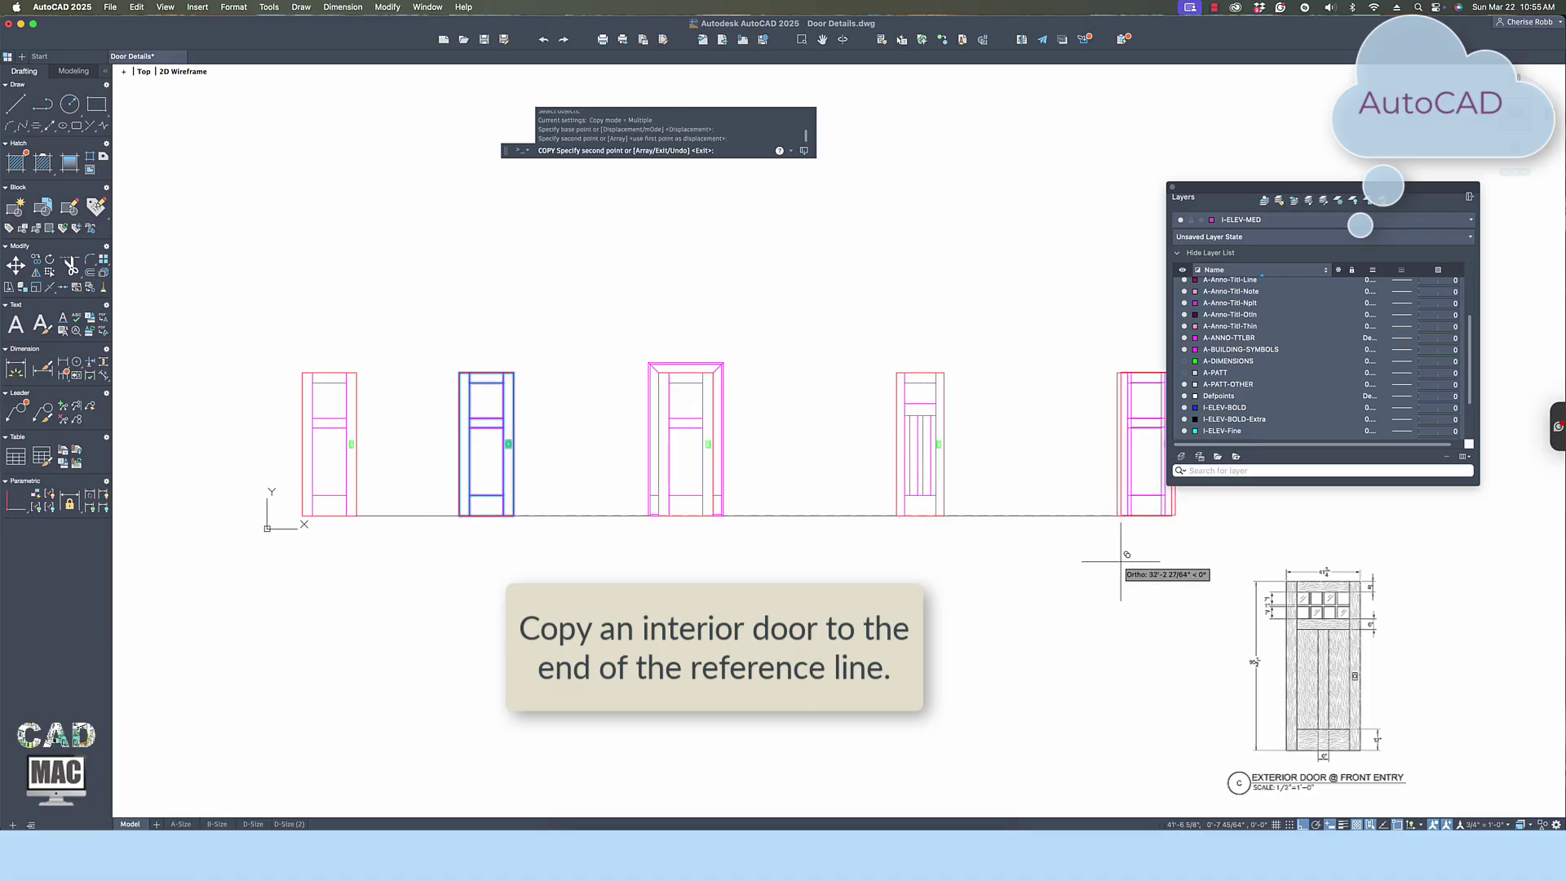
pyautogui.press('Escape')
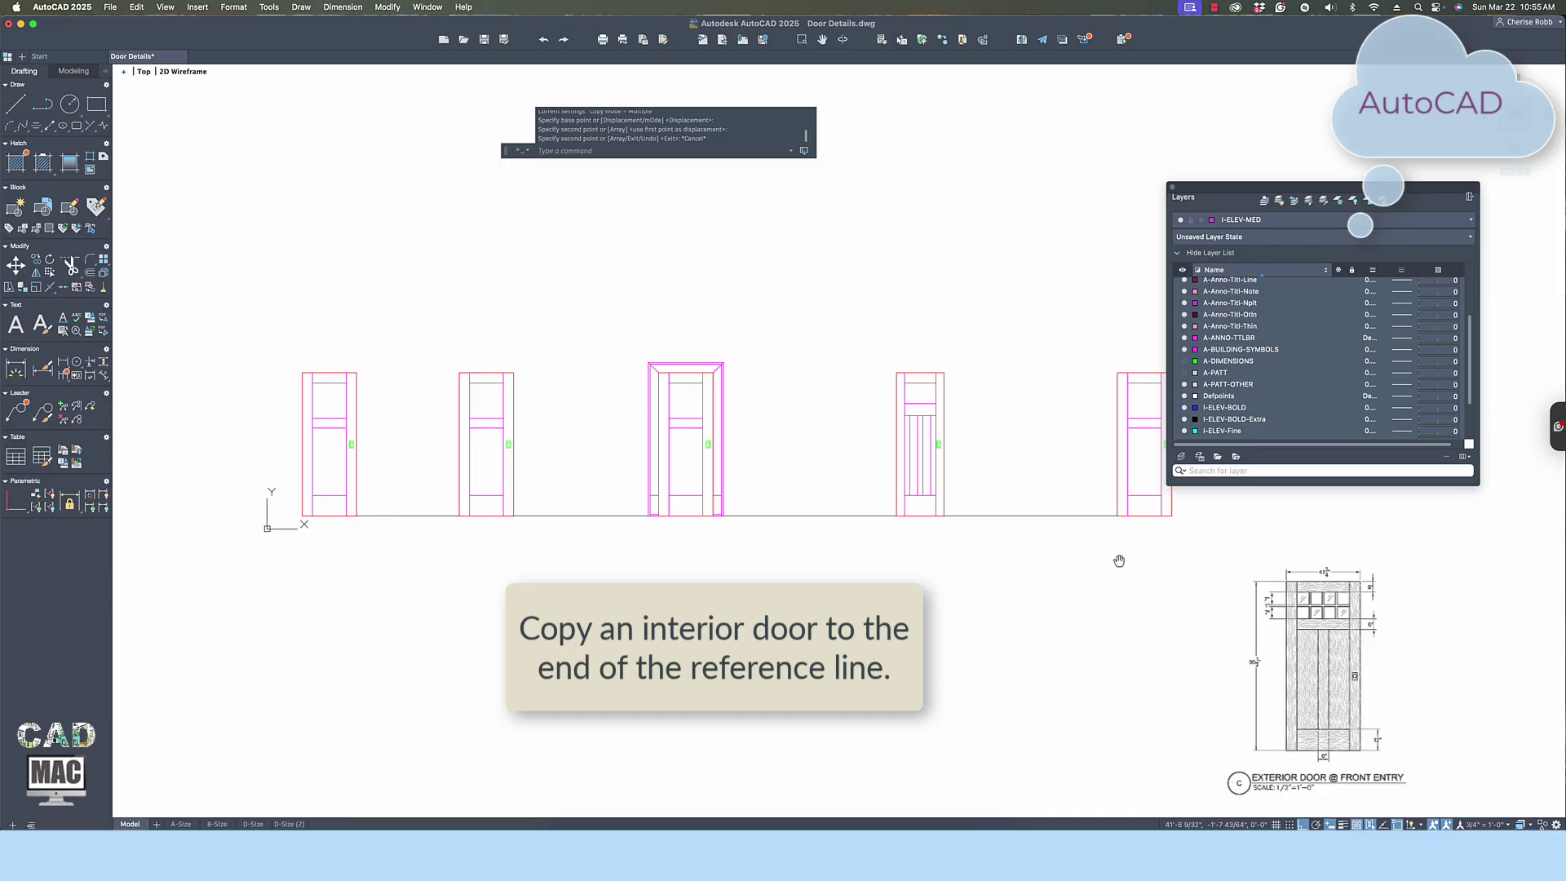
# Draw a horizontal construction line through the lower-right corner of the copied door.
pyautogui.moveTo(1119, 561); pyautogui.dragTo(507, 560, button='middle')
pyautogui.scroll(3, 505, 545)
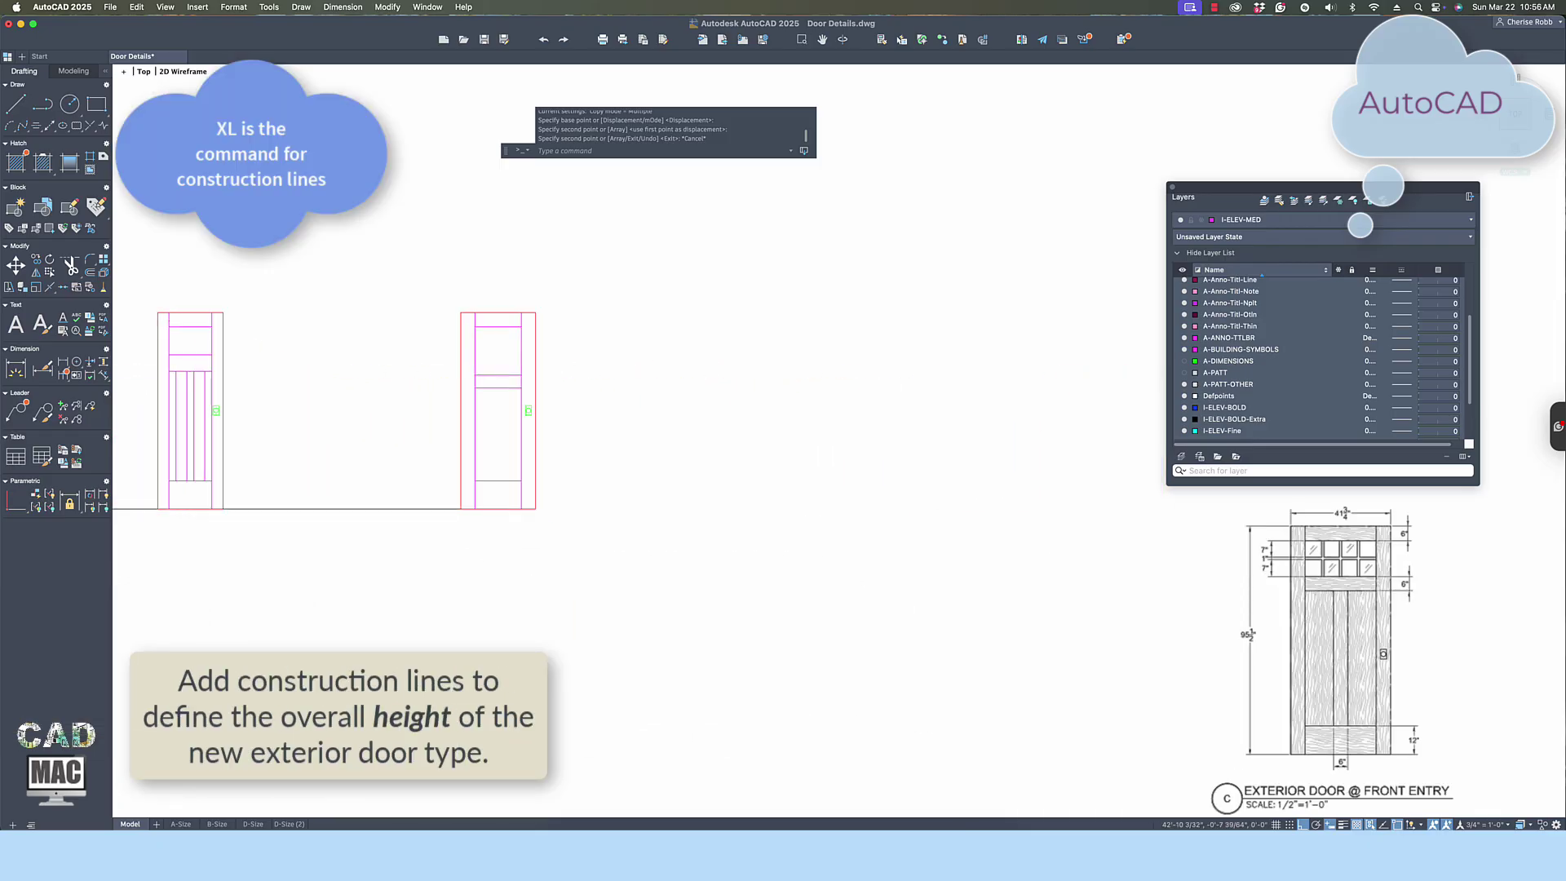
pyautogui.scroll(1, 502, 544)
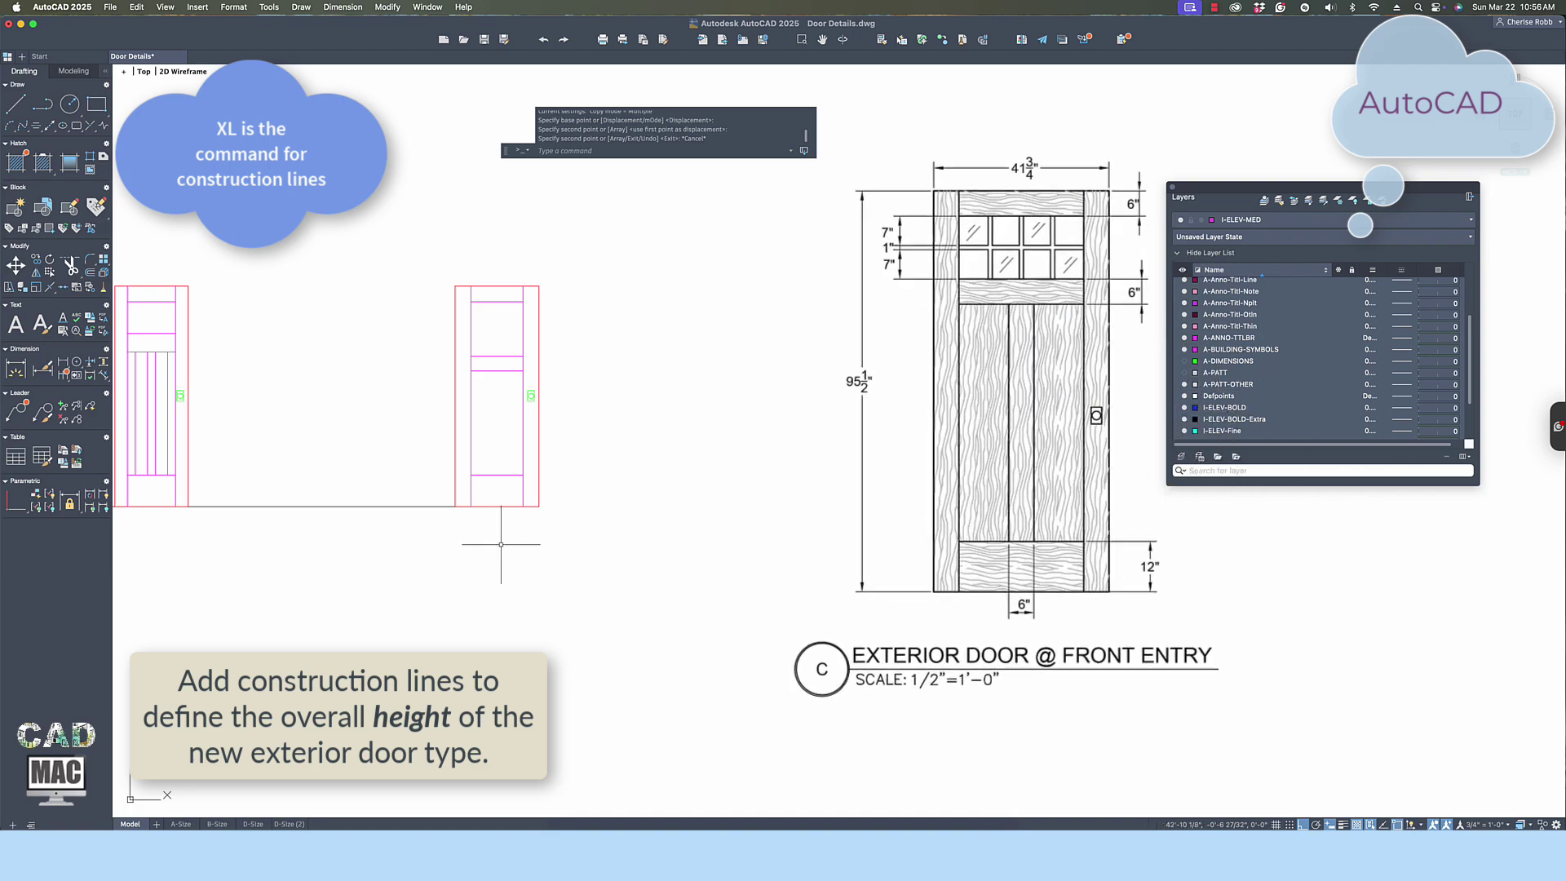
pyautogui.write('xl')
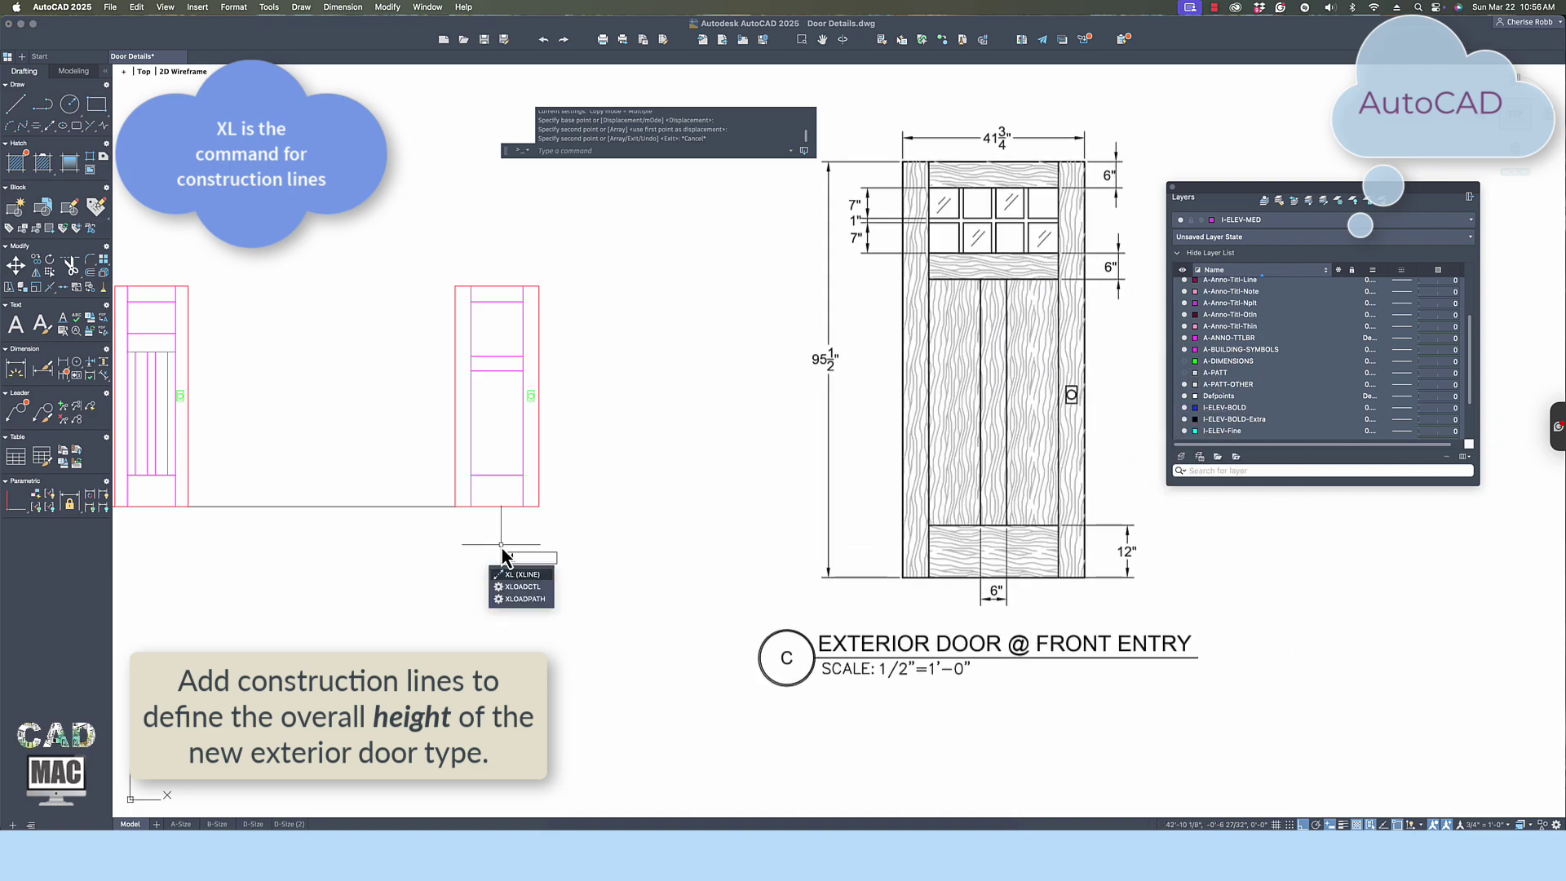
pyautogui.press('Return')
pyautogui.write('h')
pyautogui.press('Return')
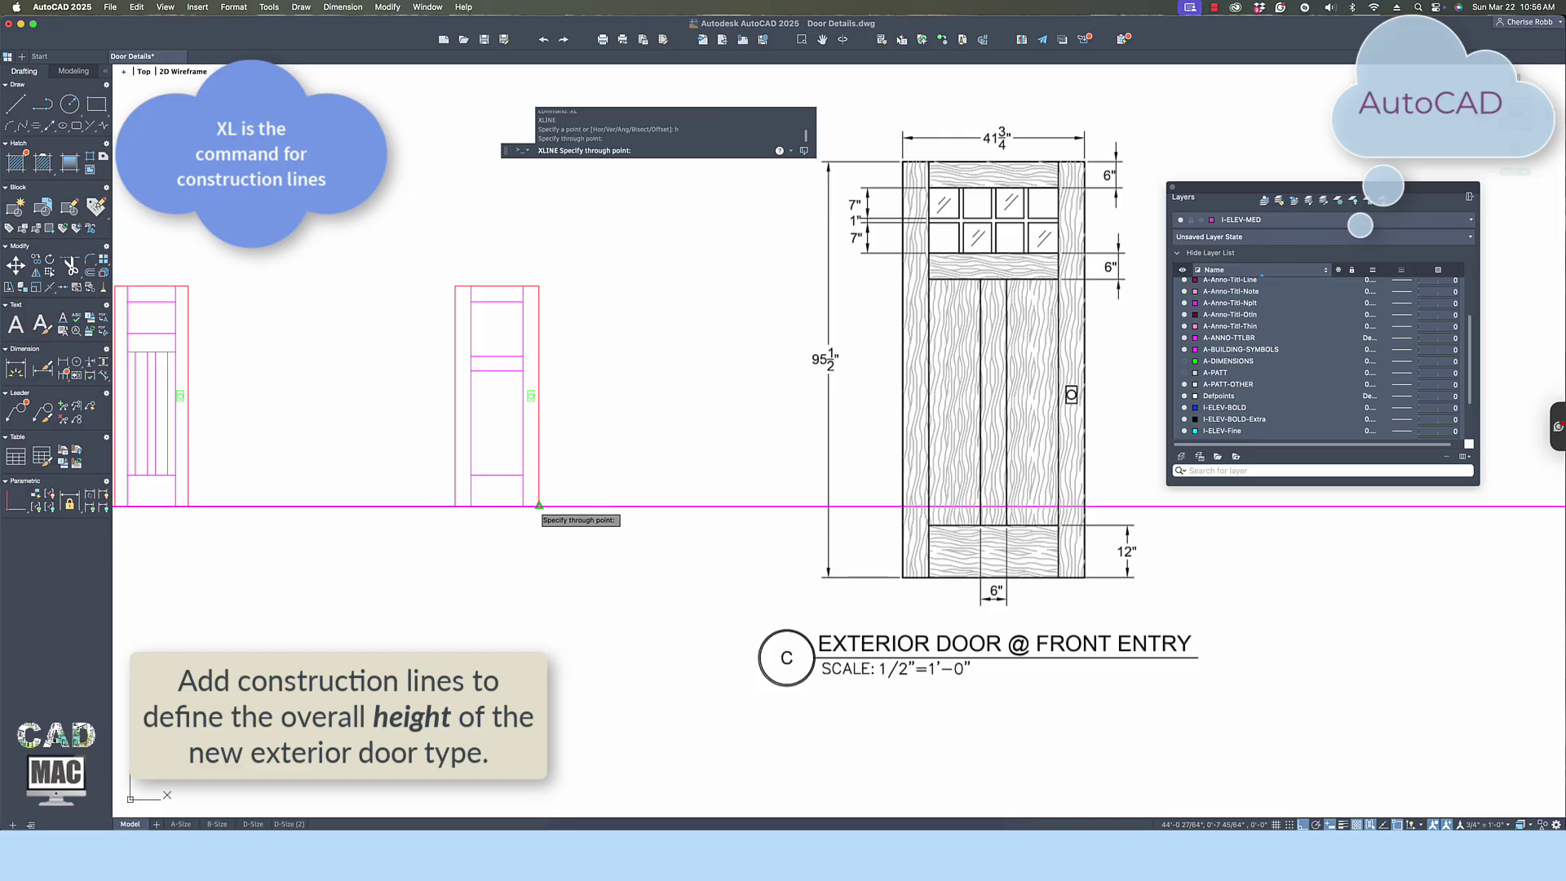
pyautogui.click(539, 506)
pyautogui.press('Escape')
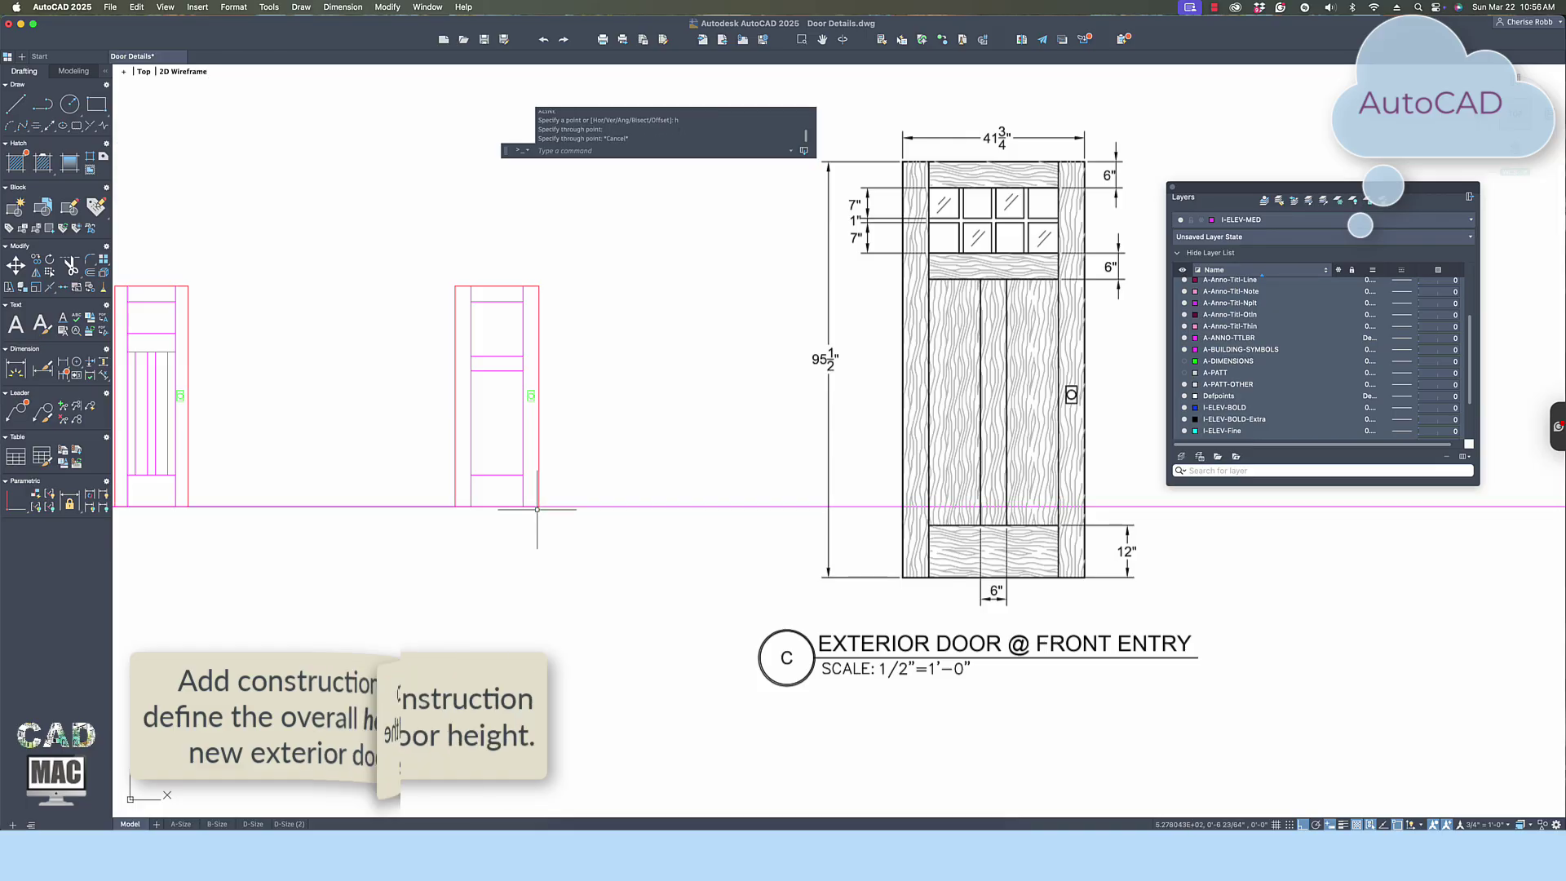
# Offset the horizontal construction line 95.5" upward to mark the new door height.
pyautogui.write('o')
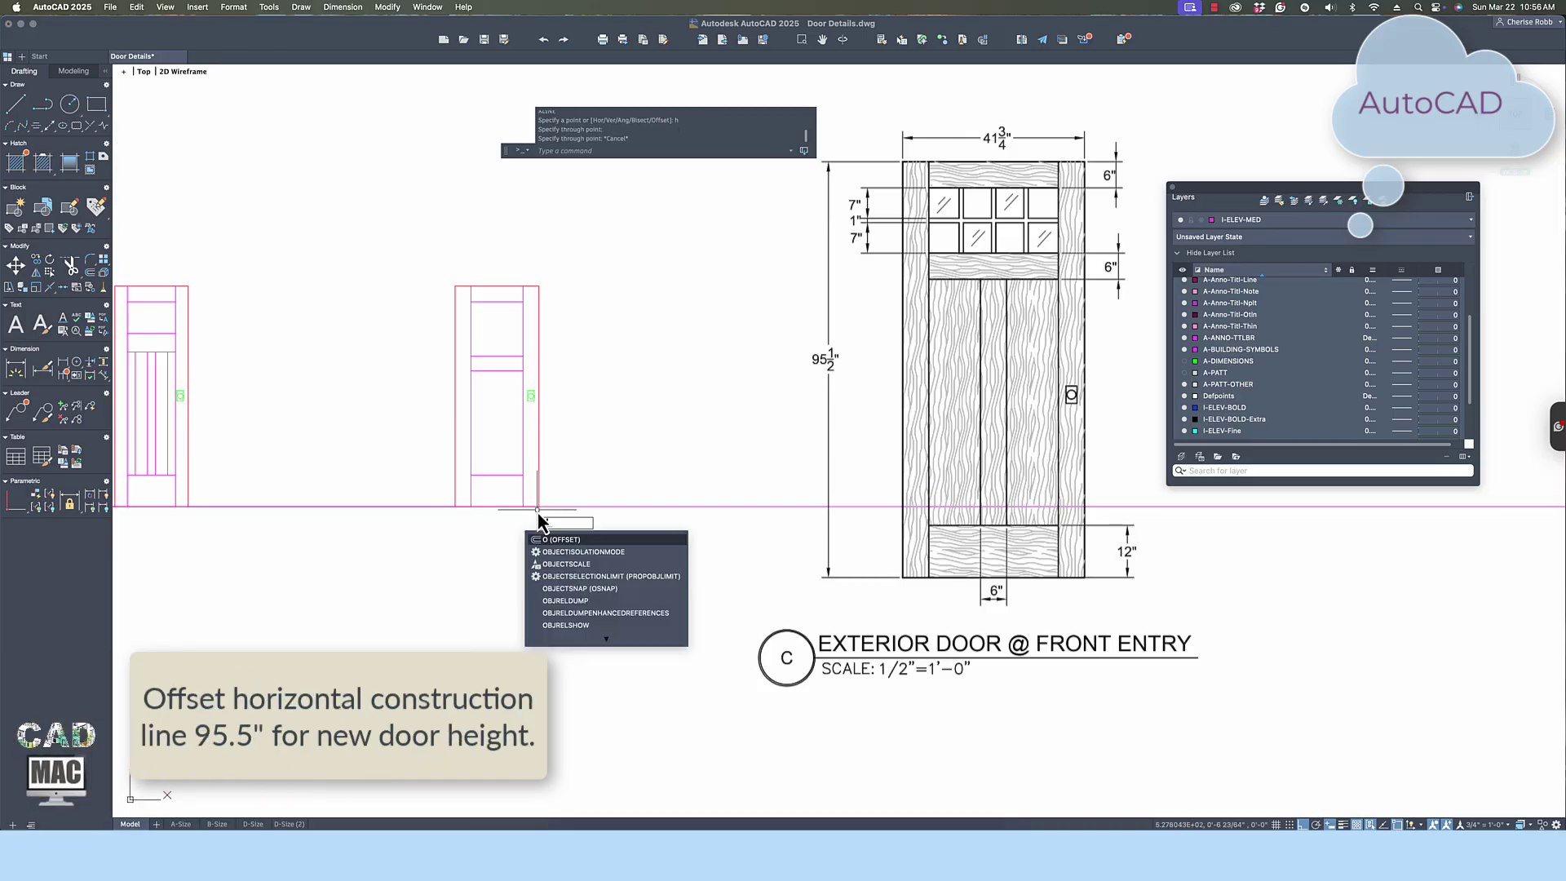
pyautogui.press('Return')
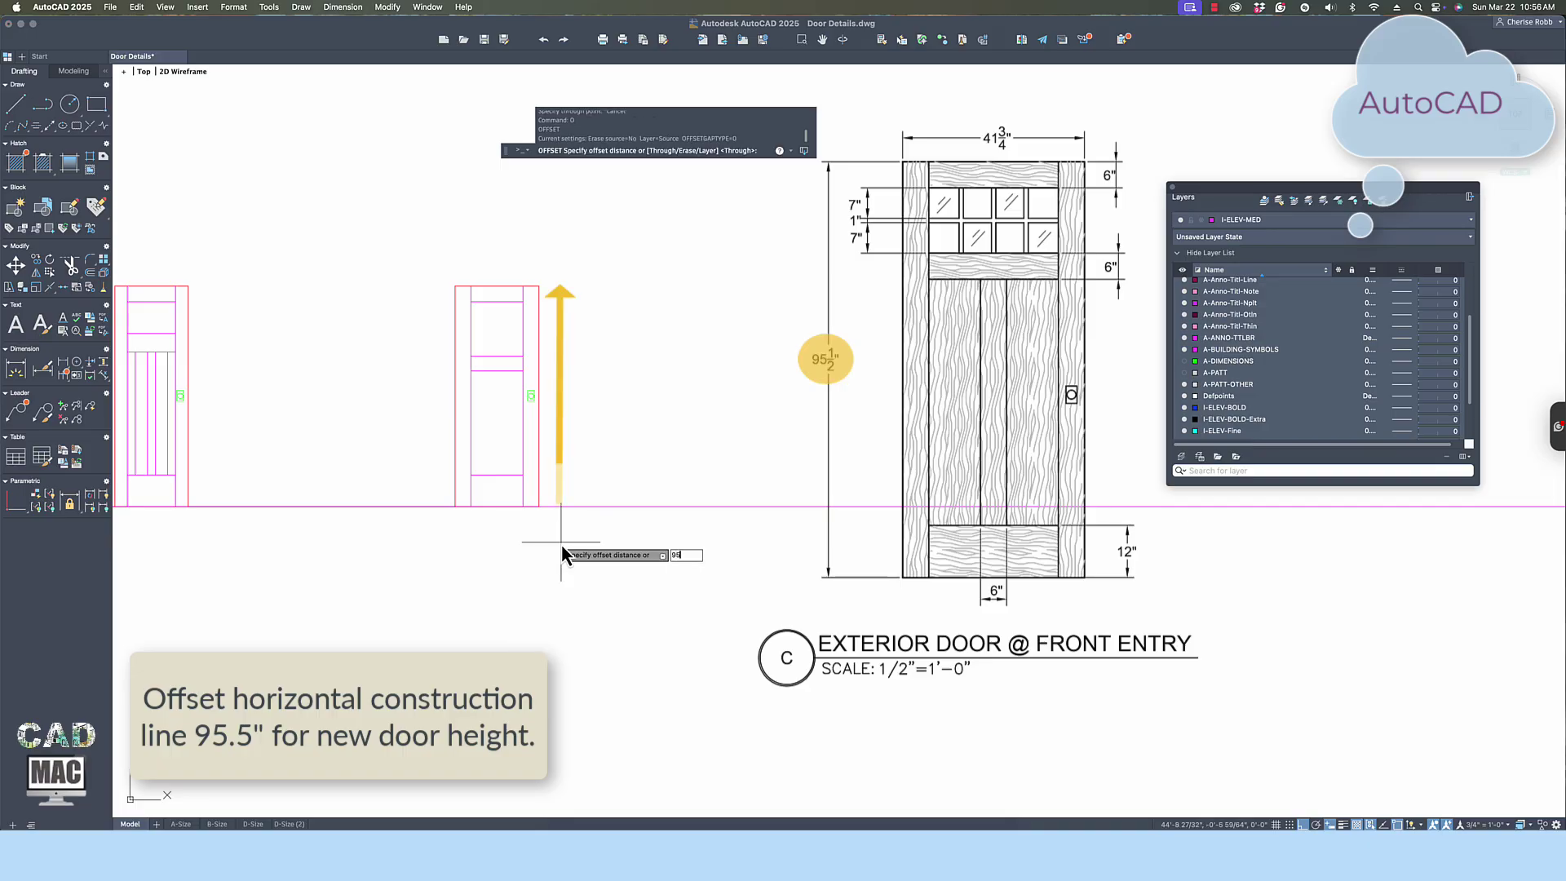
pyautogui.write('95.5')
pyautogui.press('Return')
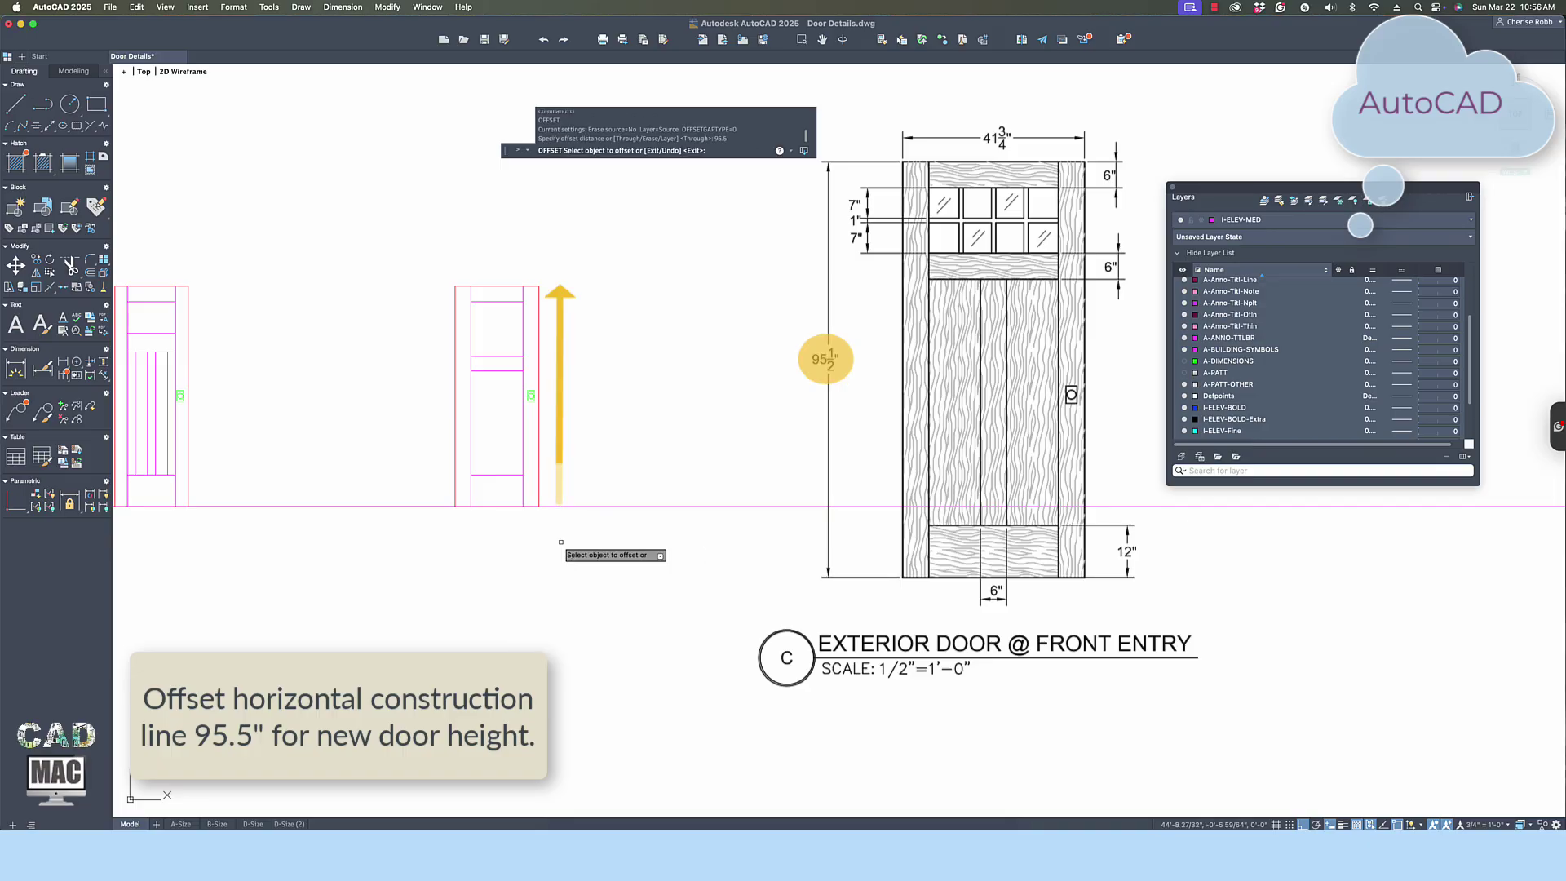
pyautogui.click(574, 506)
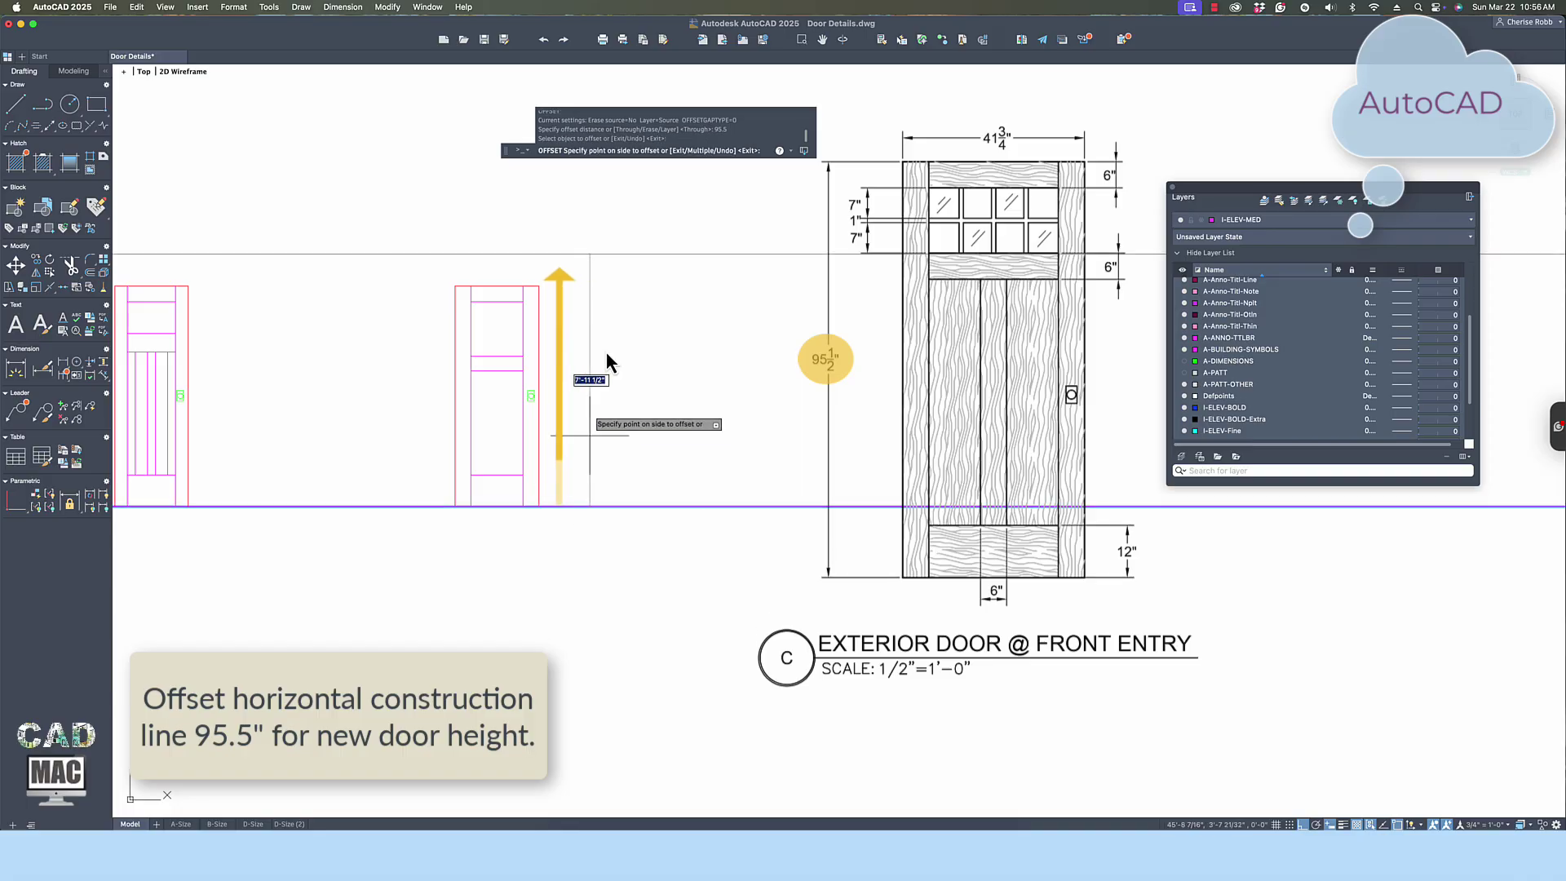
pyautogui.click(610, 296)
pyautogui.press('Return')
# Draw a vertical construction line through the upper-left corner of the copied door.
pyautogui.write('xl')
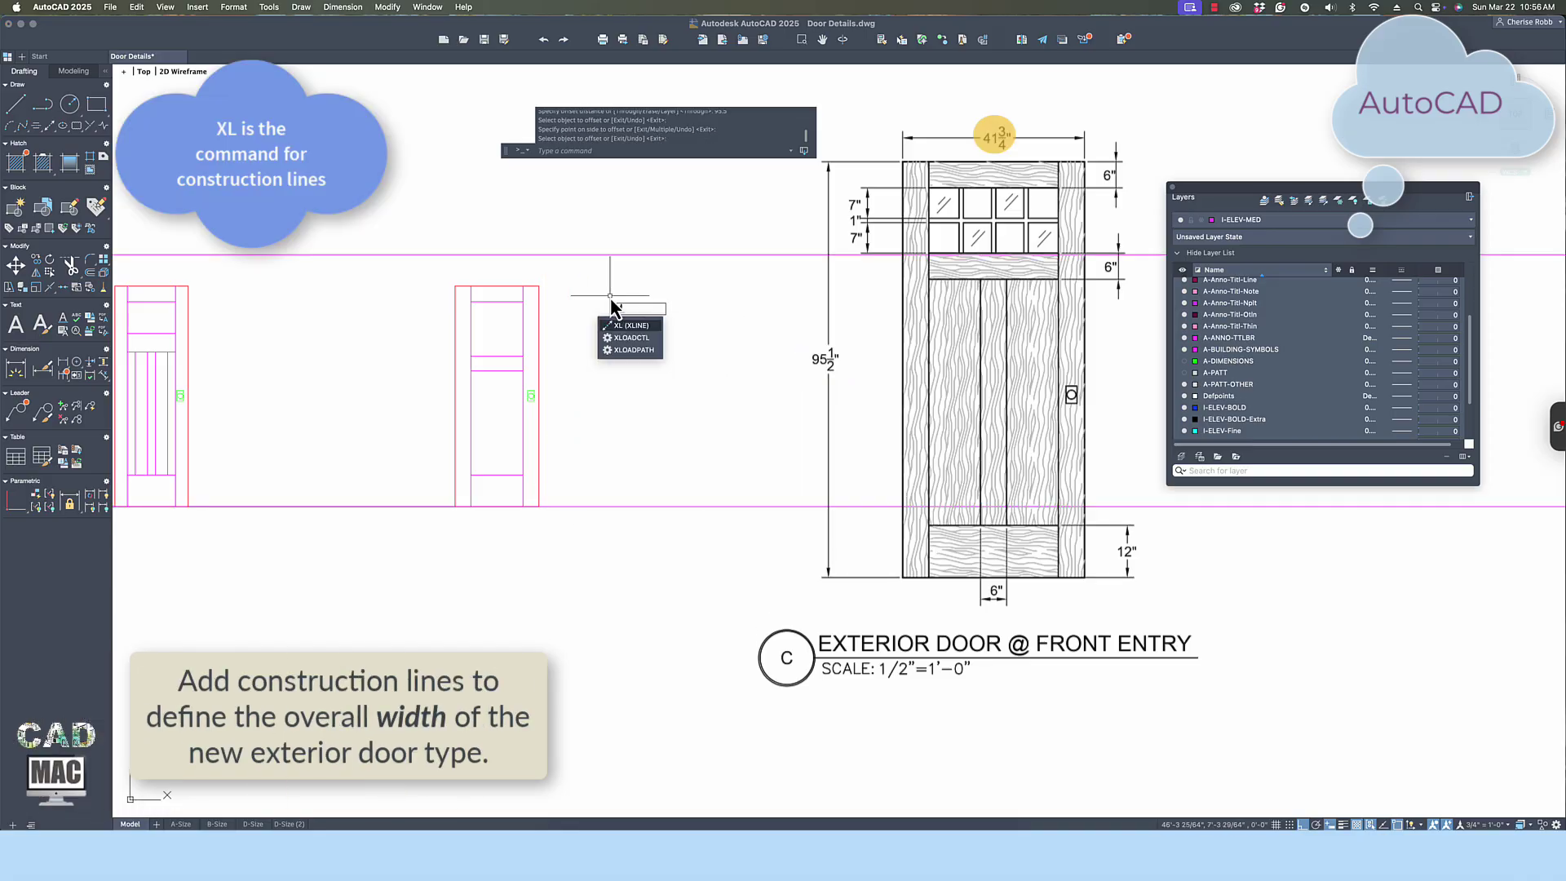
pyautogui.press('Return')
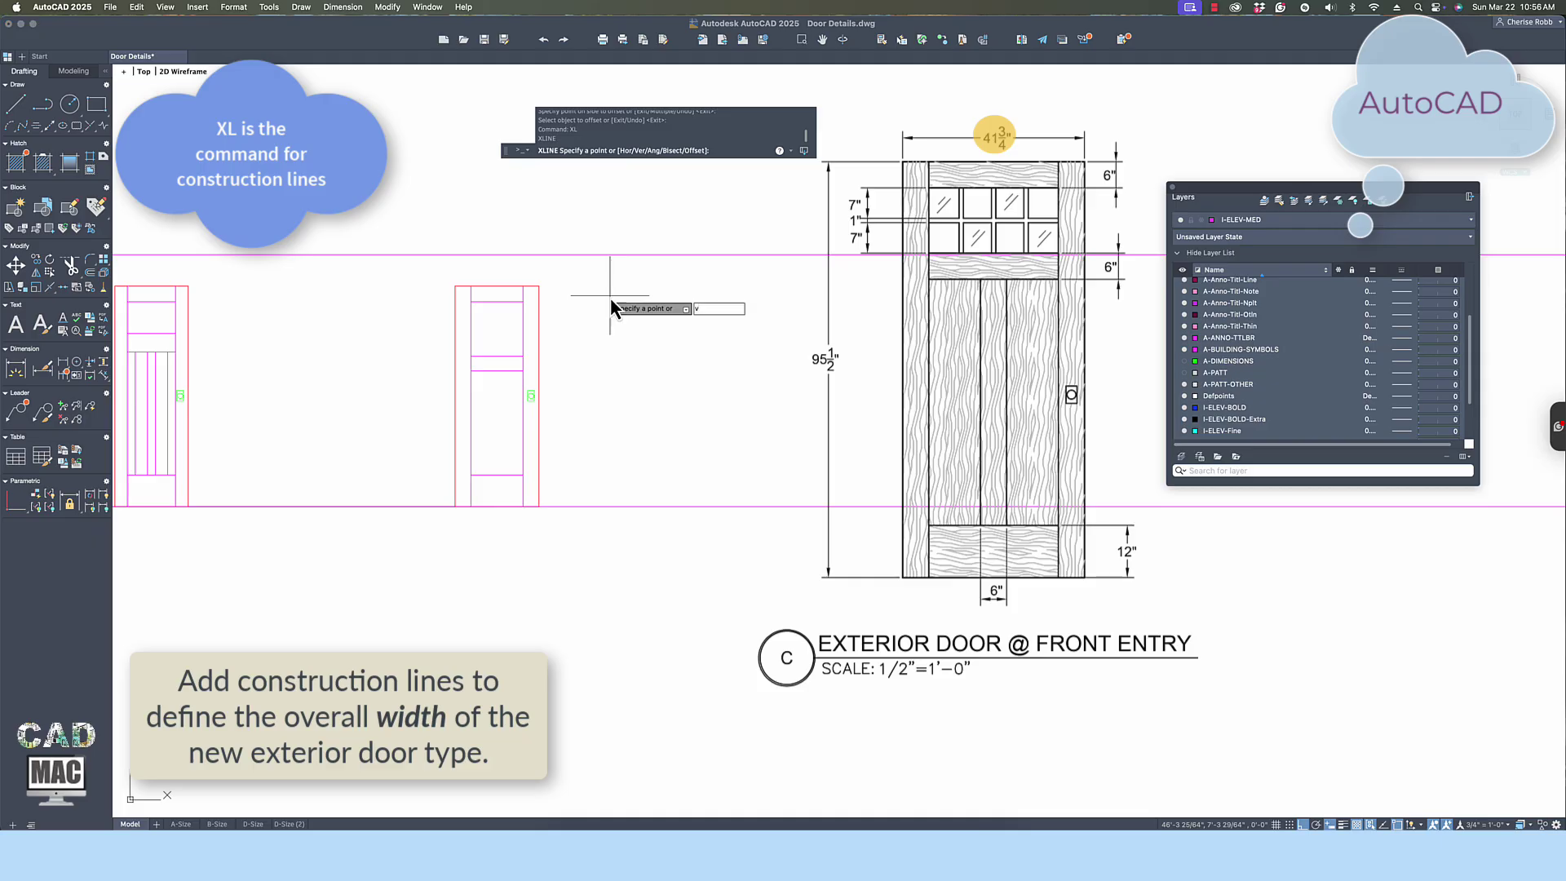
pyautogui.press('Return')
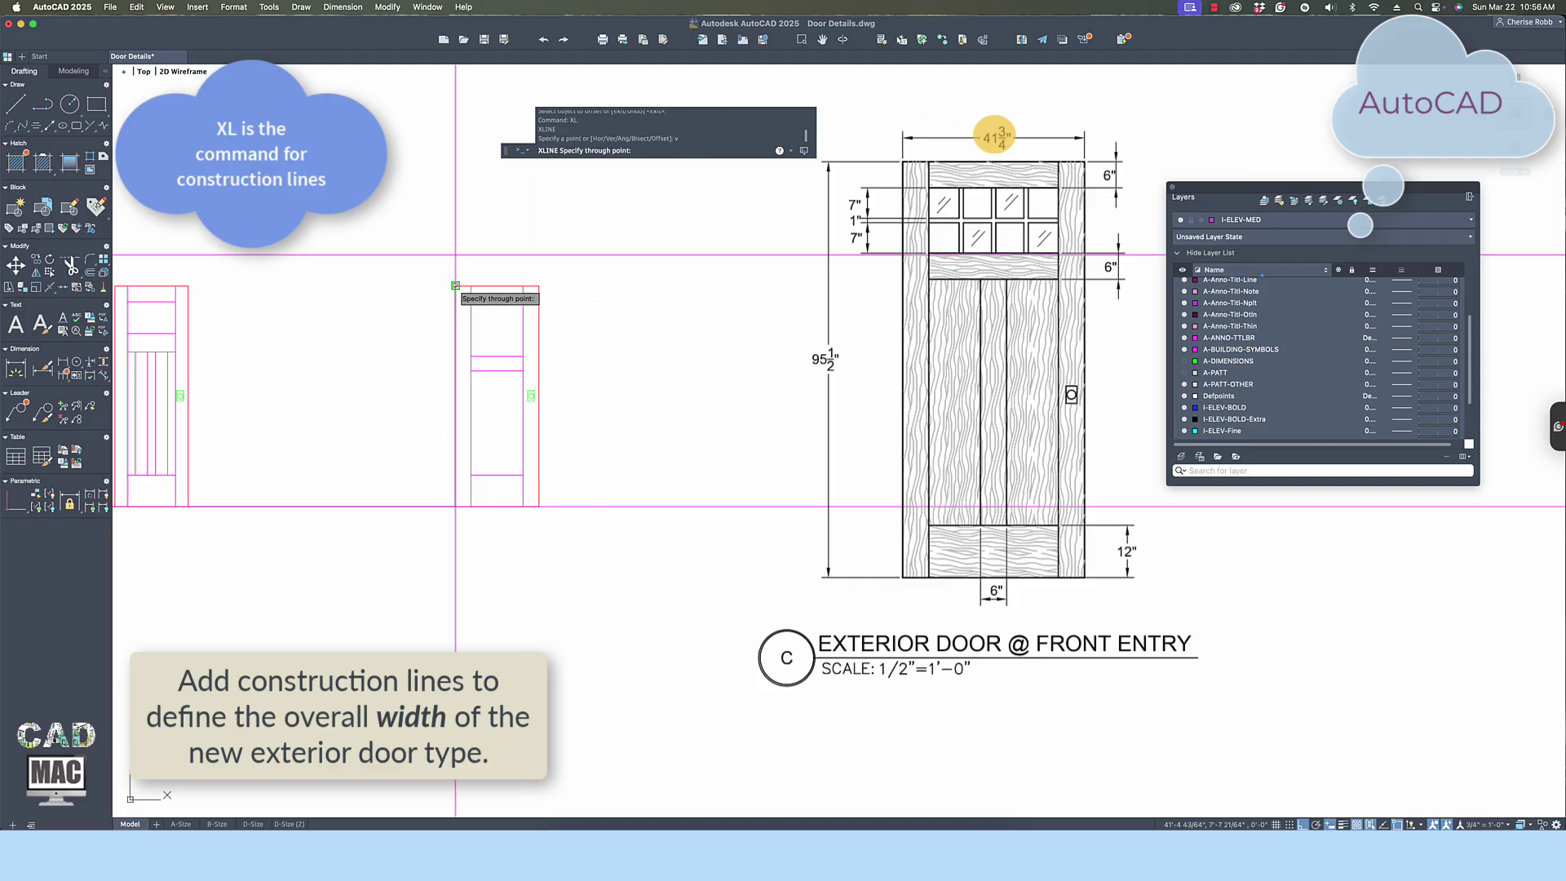
pyautogui.click(455, 285)
pyautogui.press('Return')
# Offset the vertical construction line 41.75" to the right to mark the new door width.
pyautogui.scroll(-1, 455, 293)
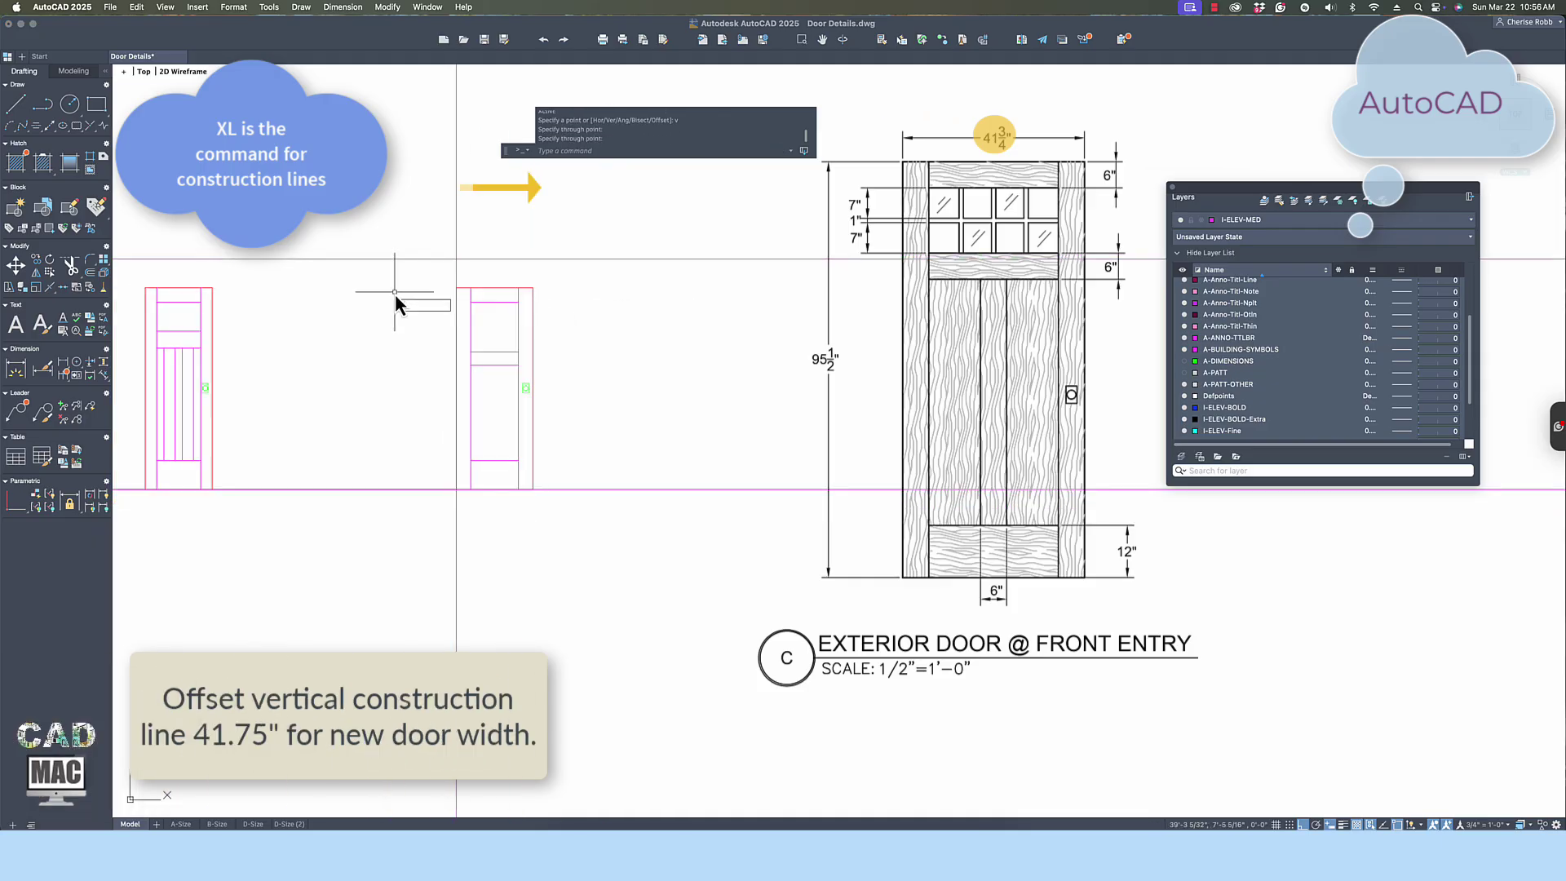
pyautogui.write('o')
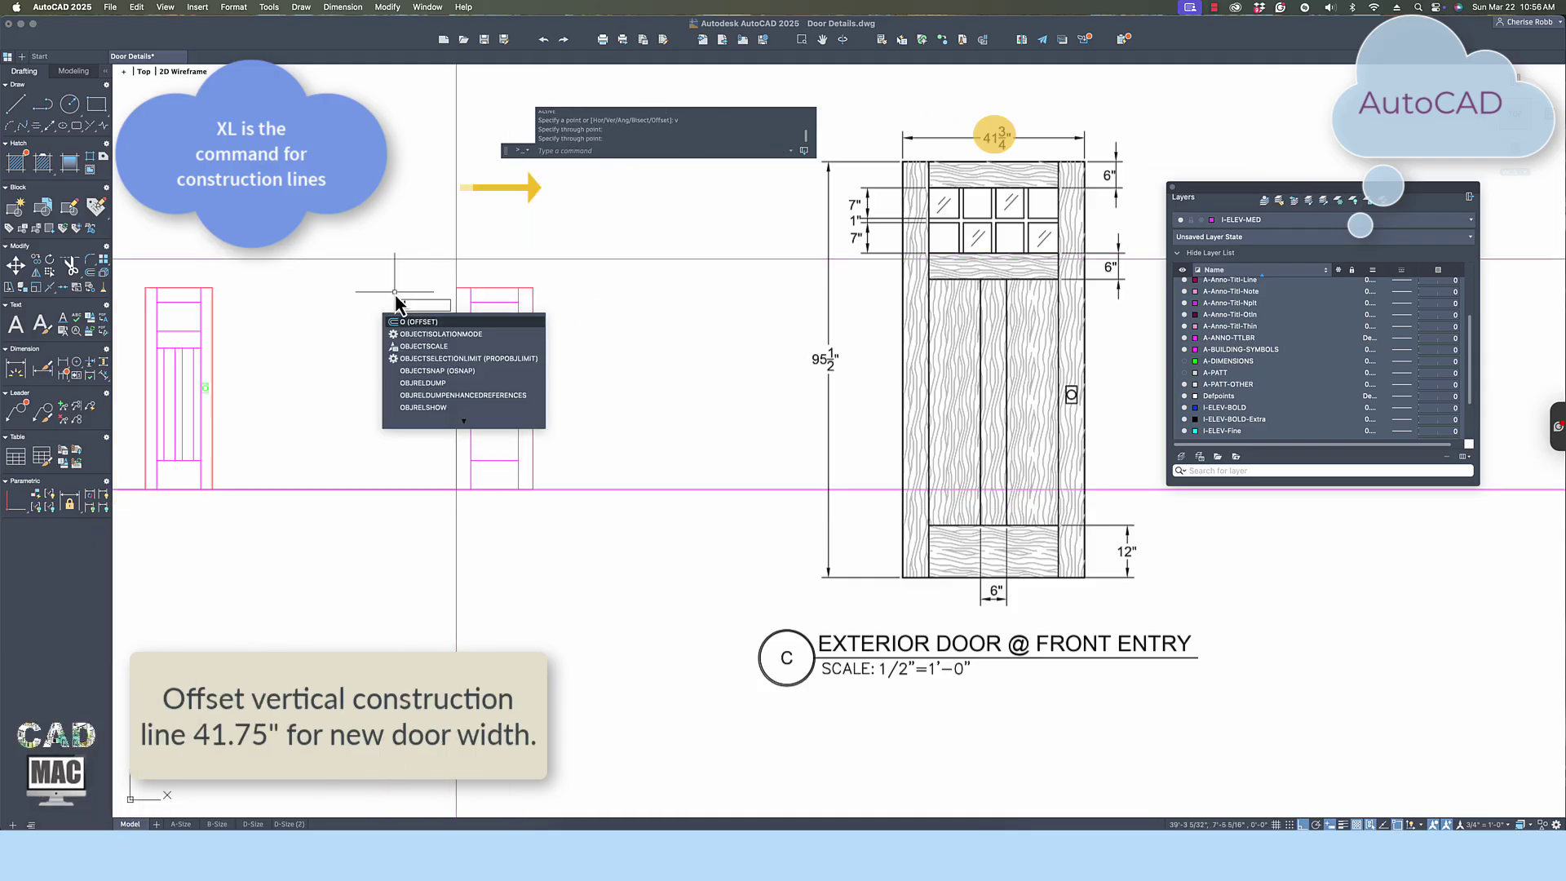
pyautogui.click(426, 323)
pyautogui.write('41.75')
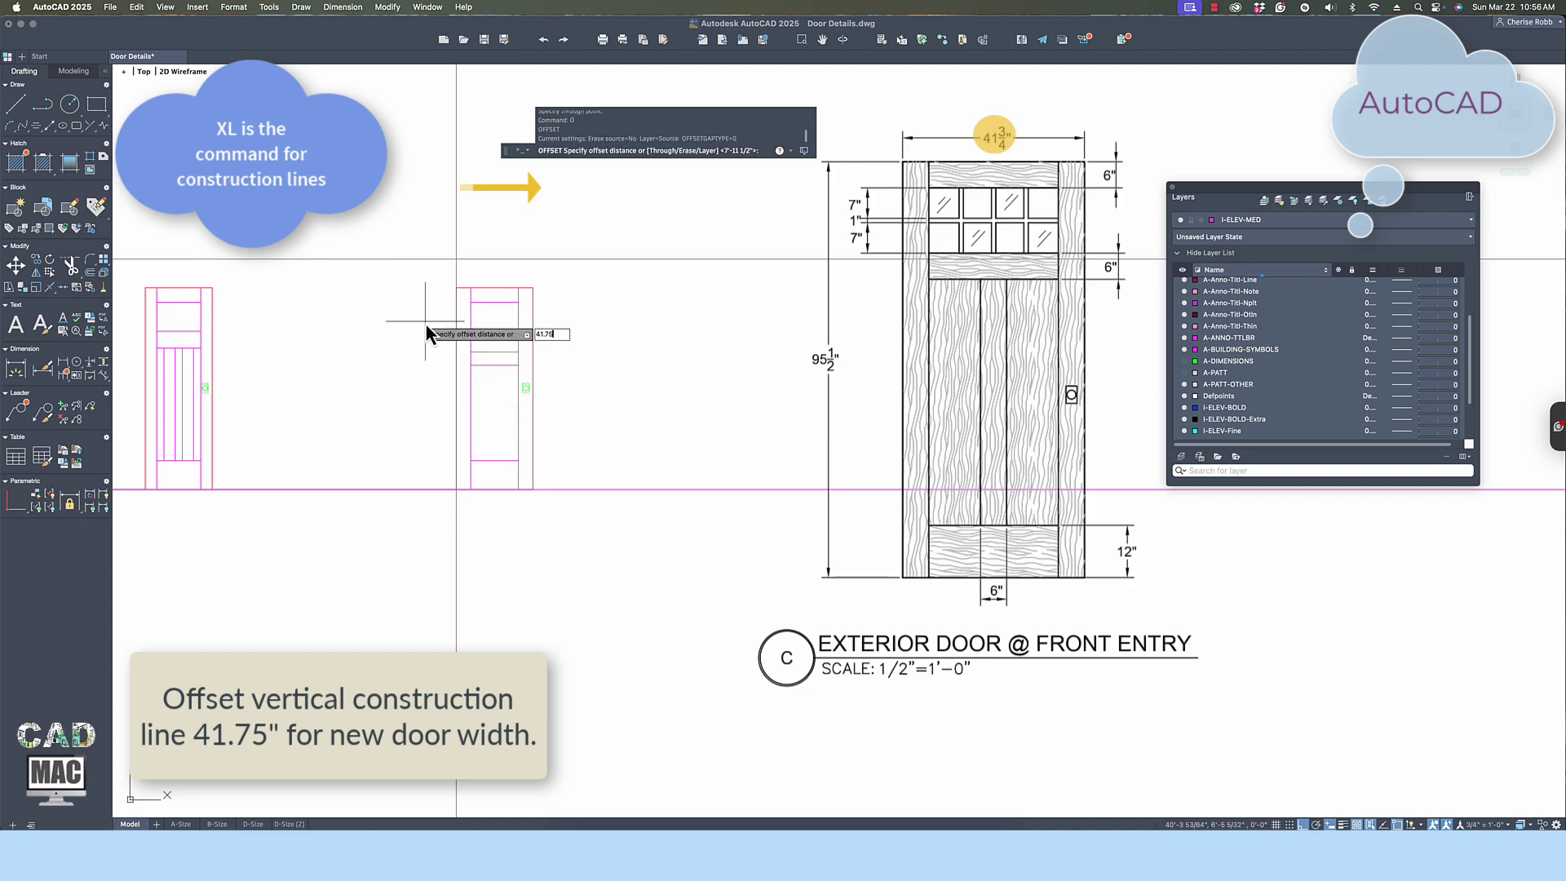
pyautogui.press('Return')
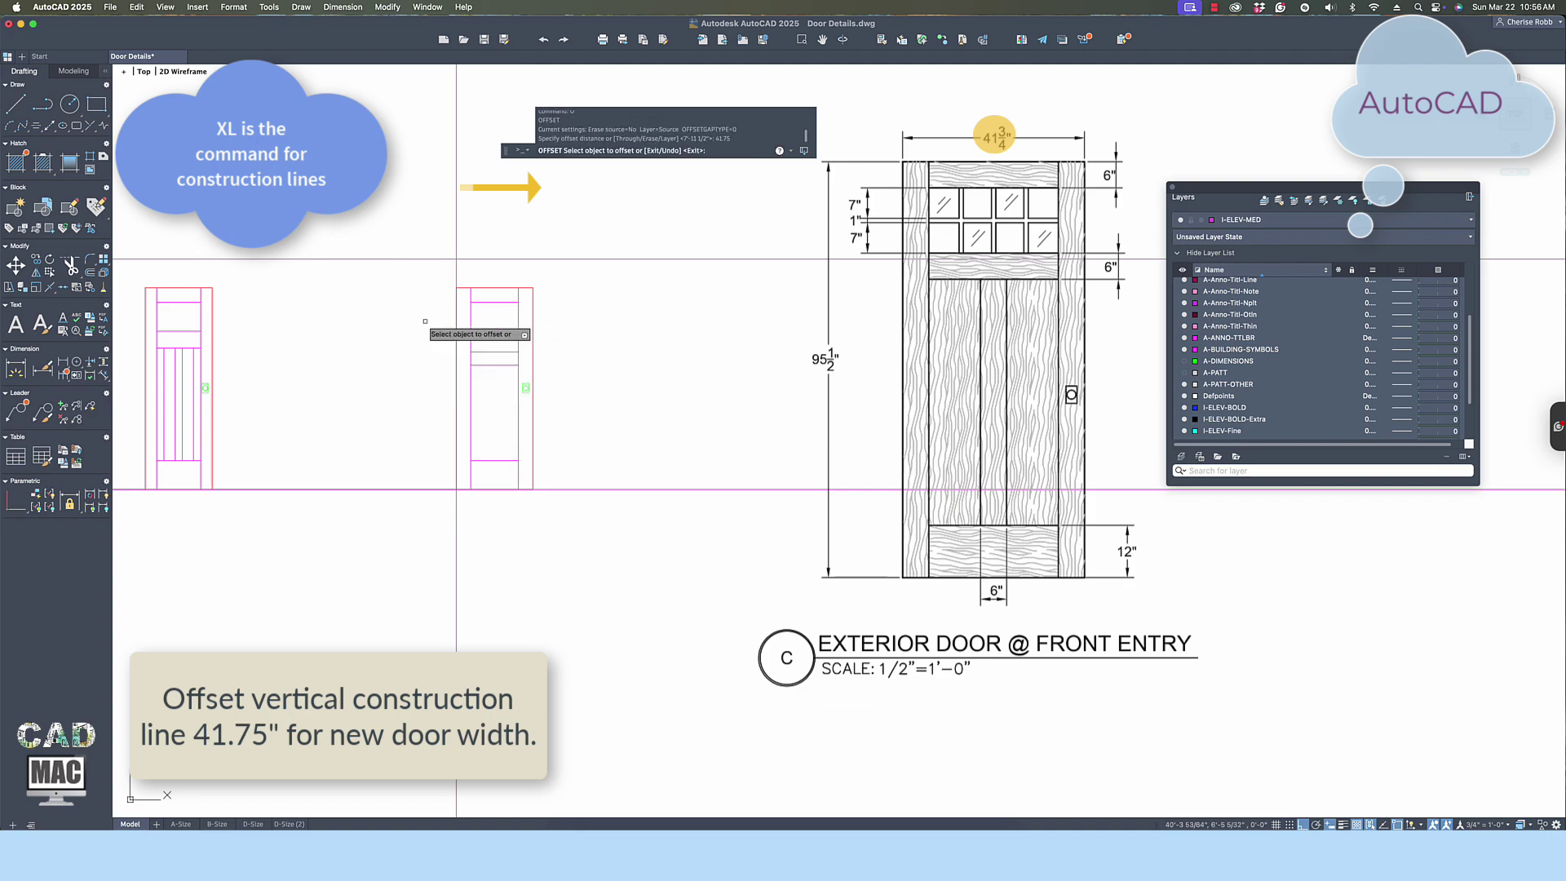
pyautogui.click(455, 203)
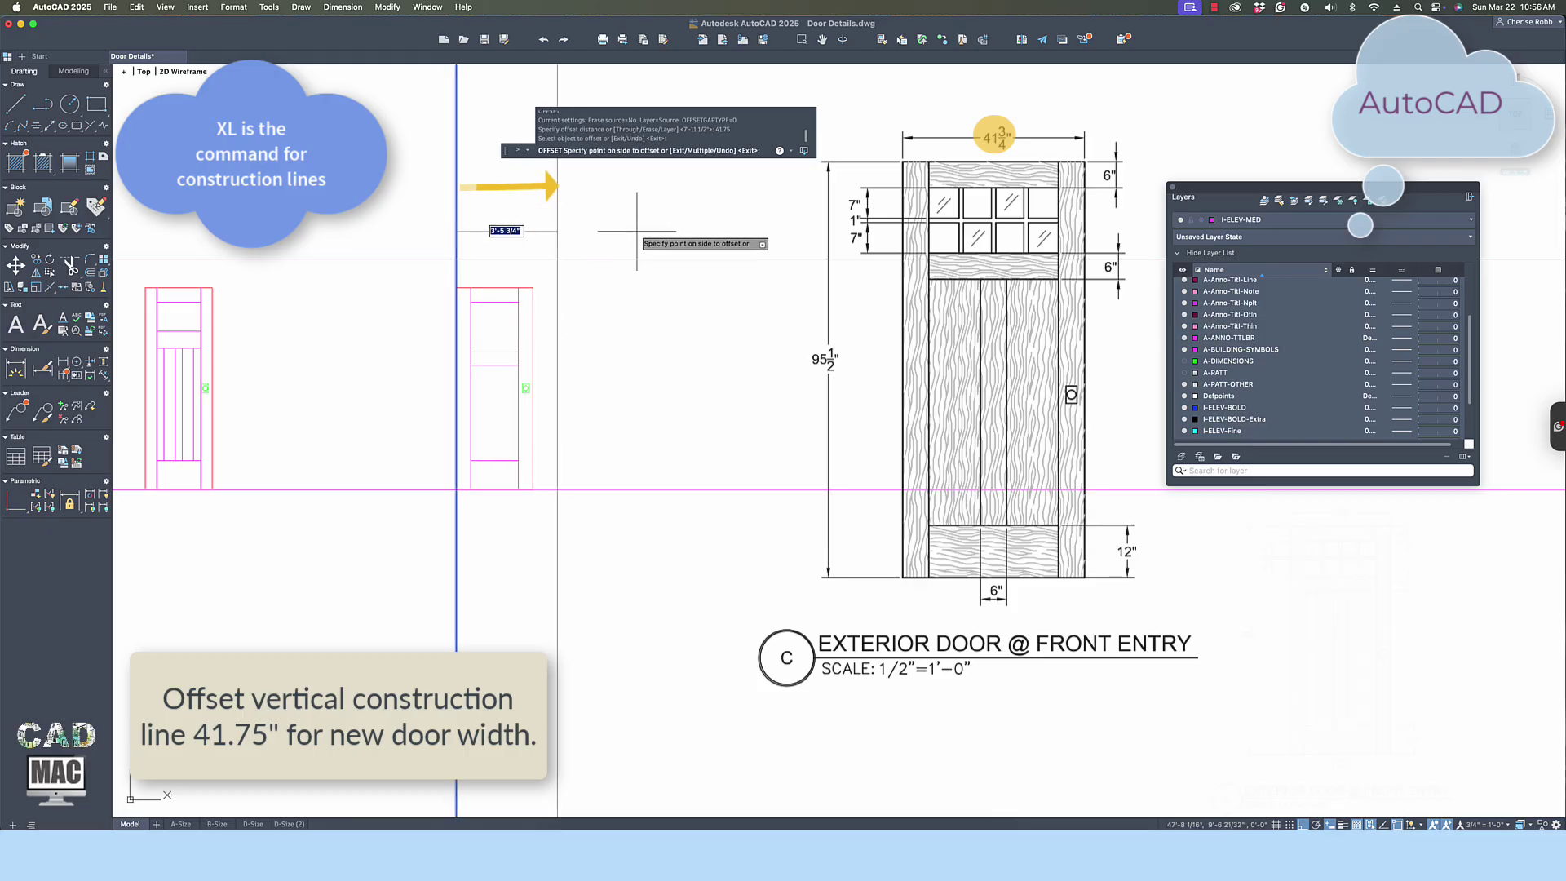
pyautogui.click(691, 380)
pyautogui.press('Return')
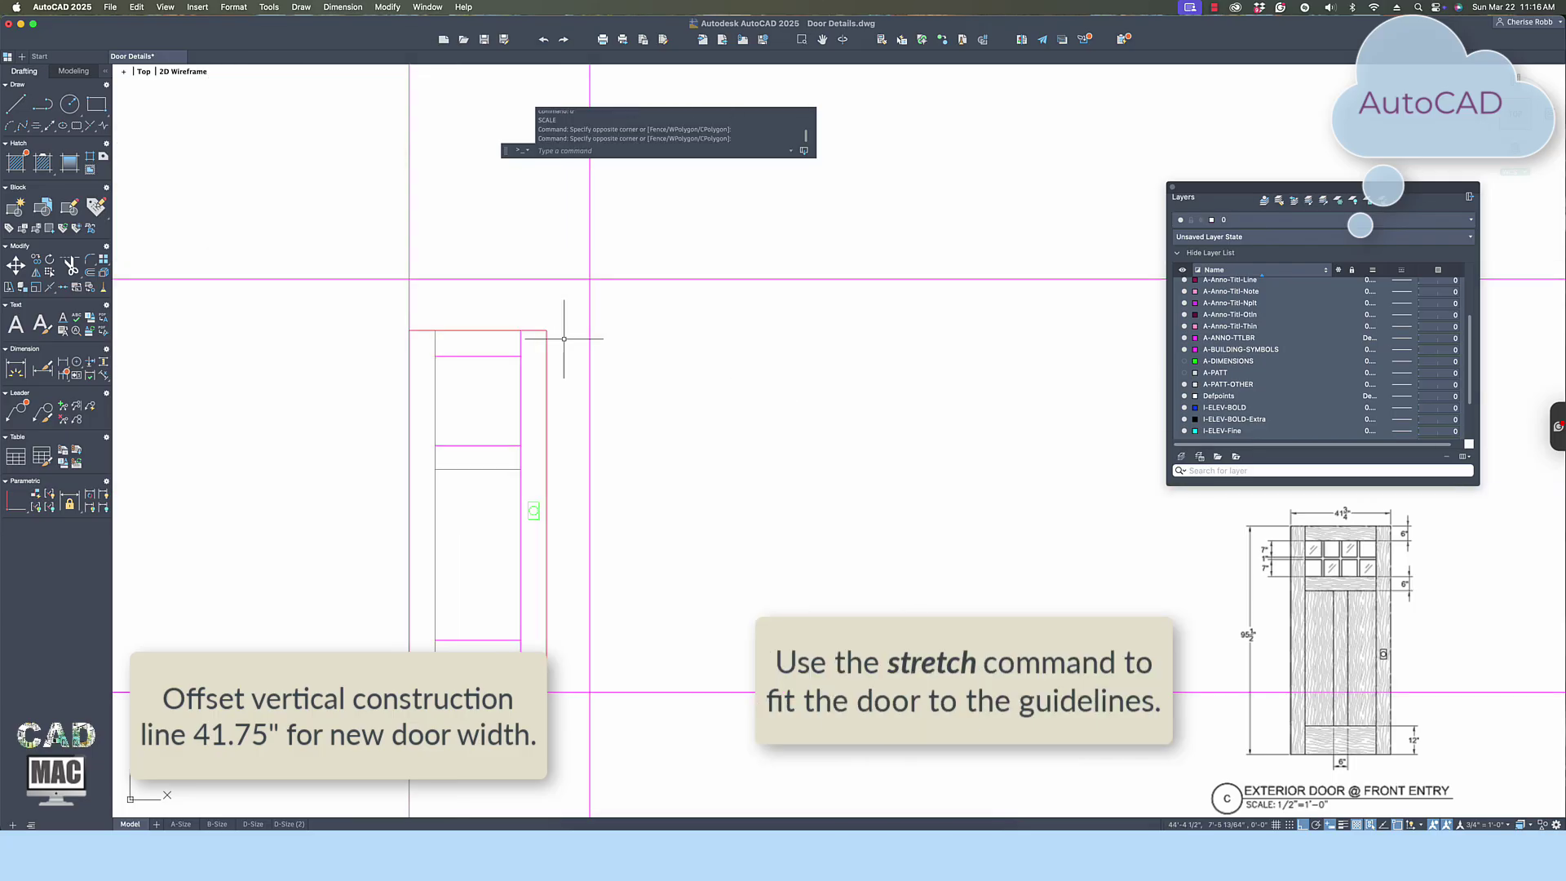
# Stretch the door's right side horizontally to the right vertical construction line, leaving the lower construction line out of the selection.
pyautogui.write('s')
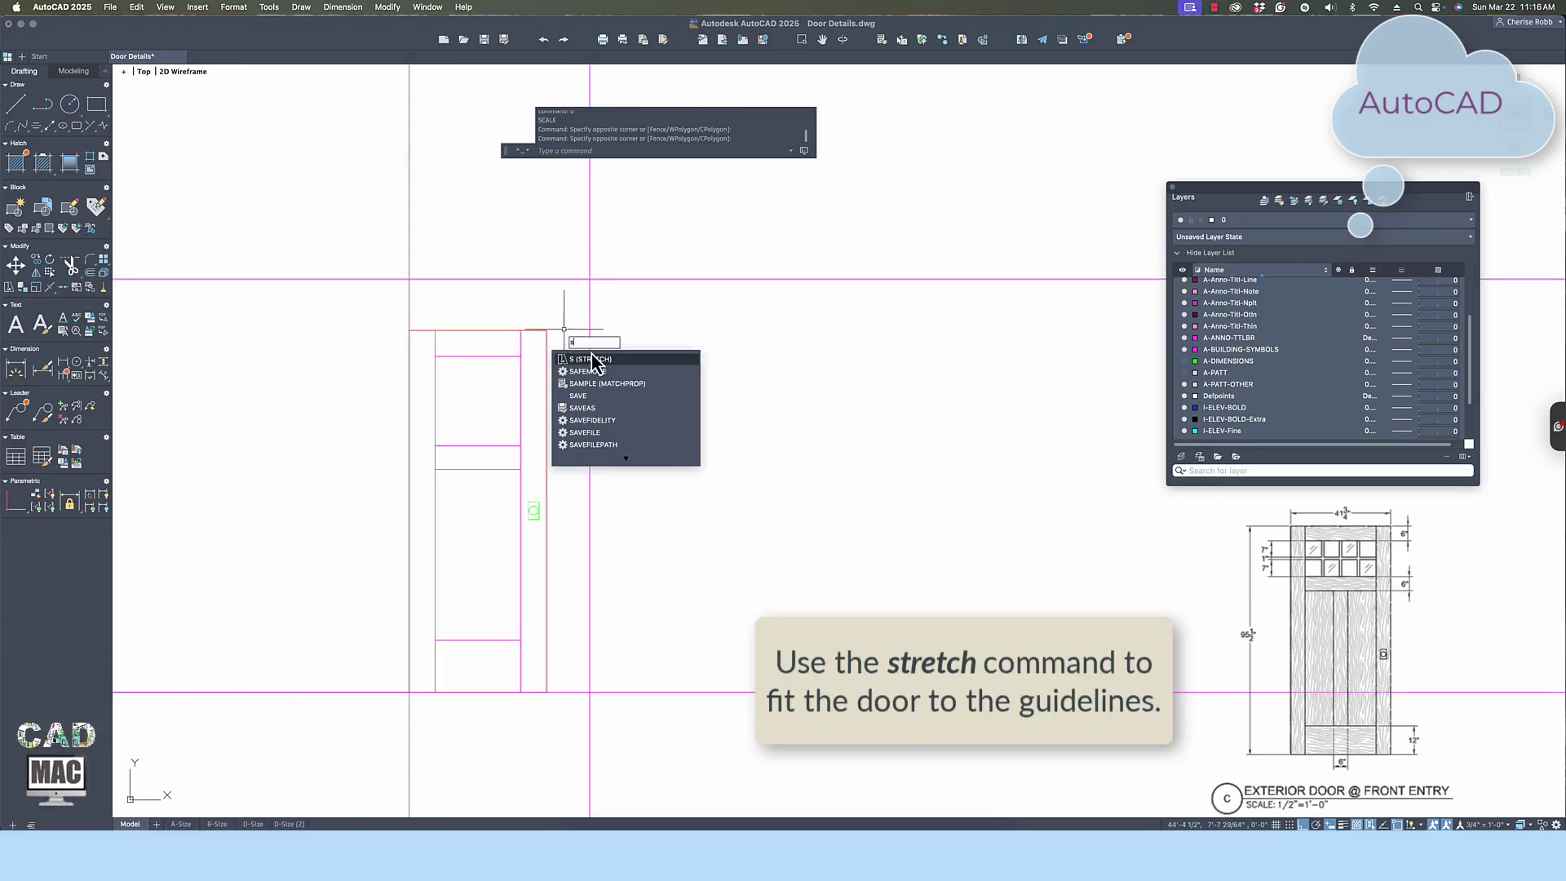
pyautogui.press('Return')
pyautogui.click(556, 316)
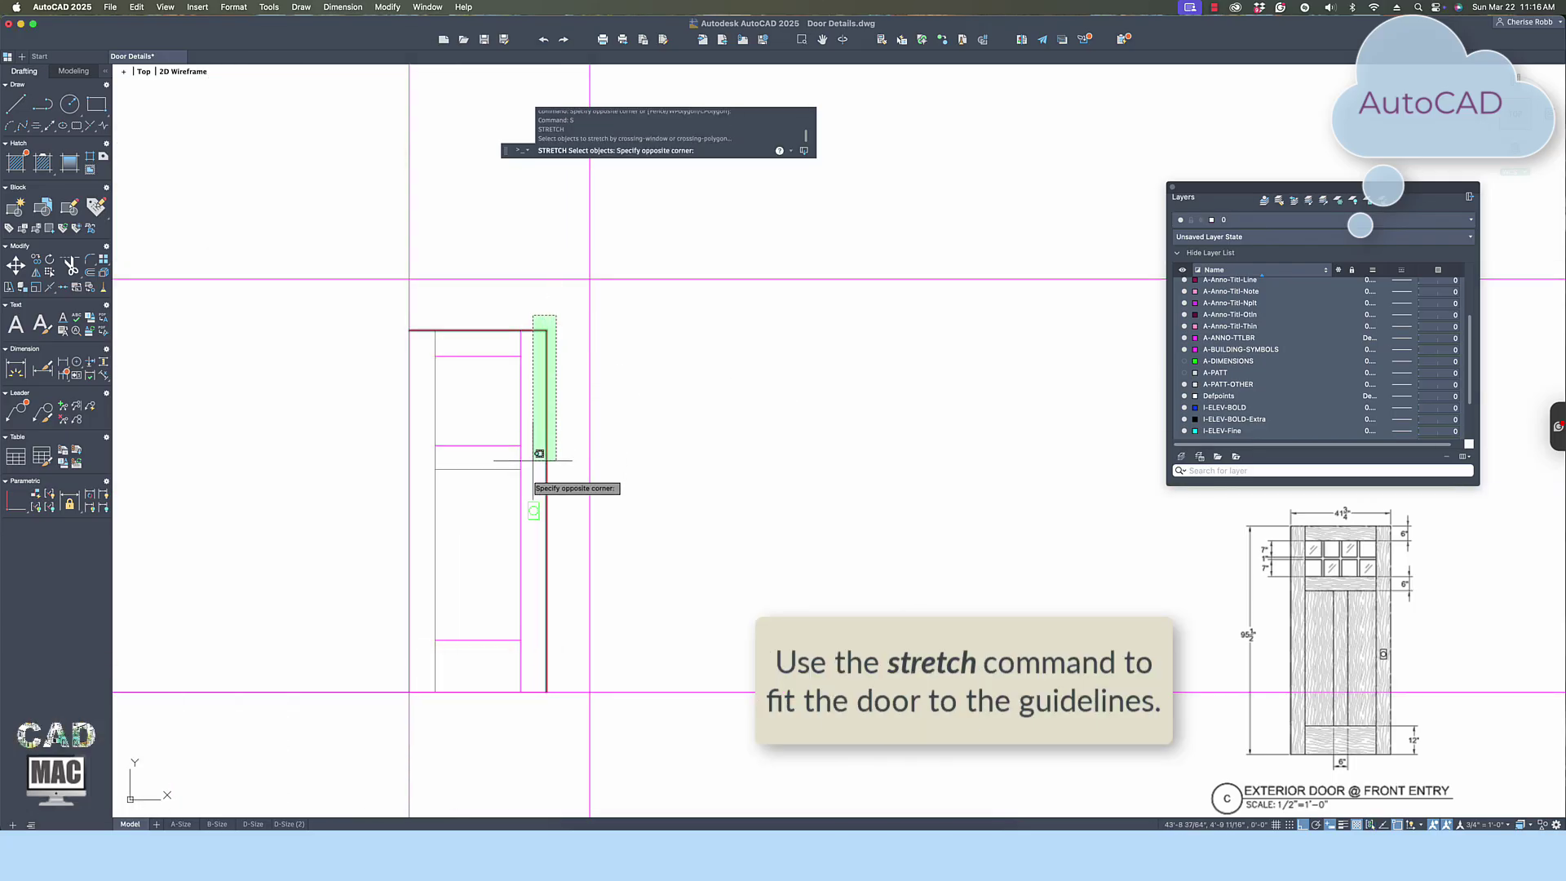
pyautogui.click(490, 728)
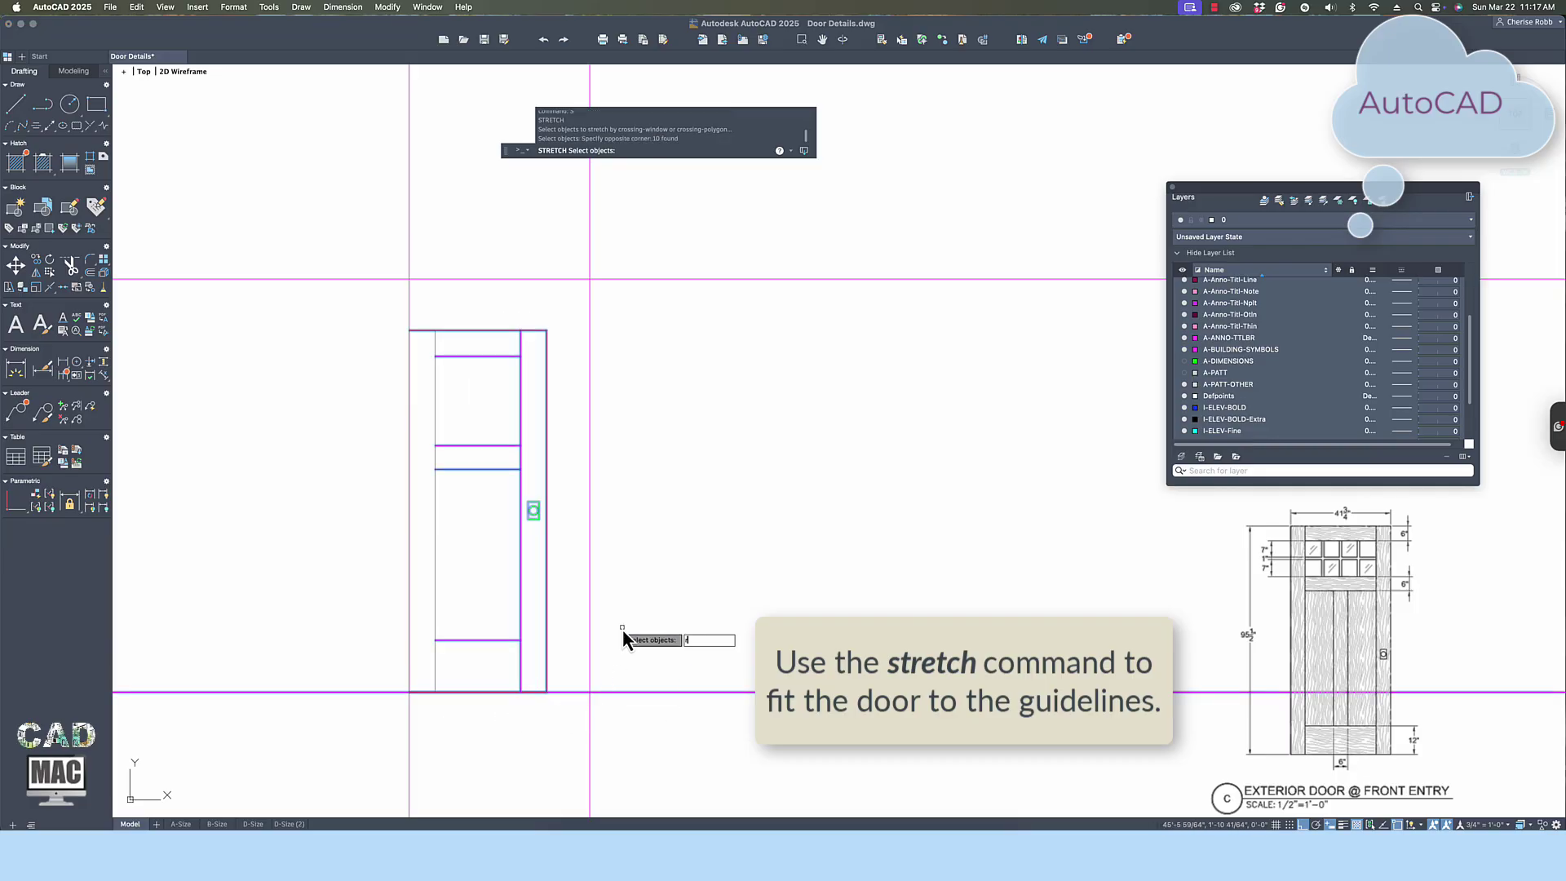
pyautogui.press('Return')
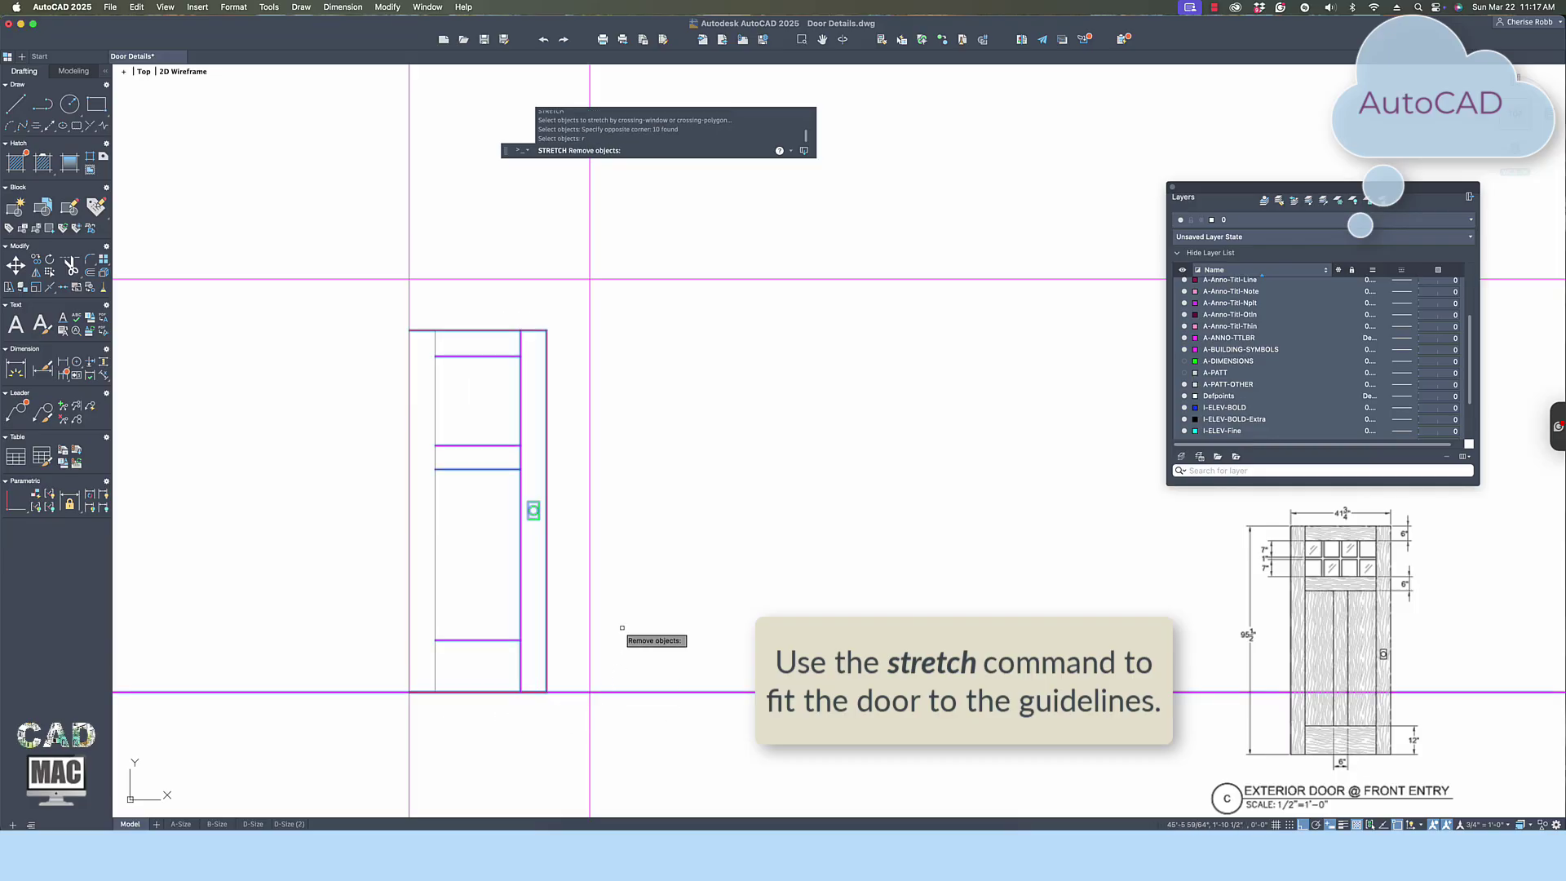
pyautogui.click(640, 691)
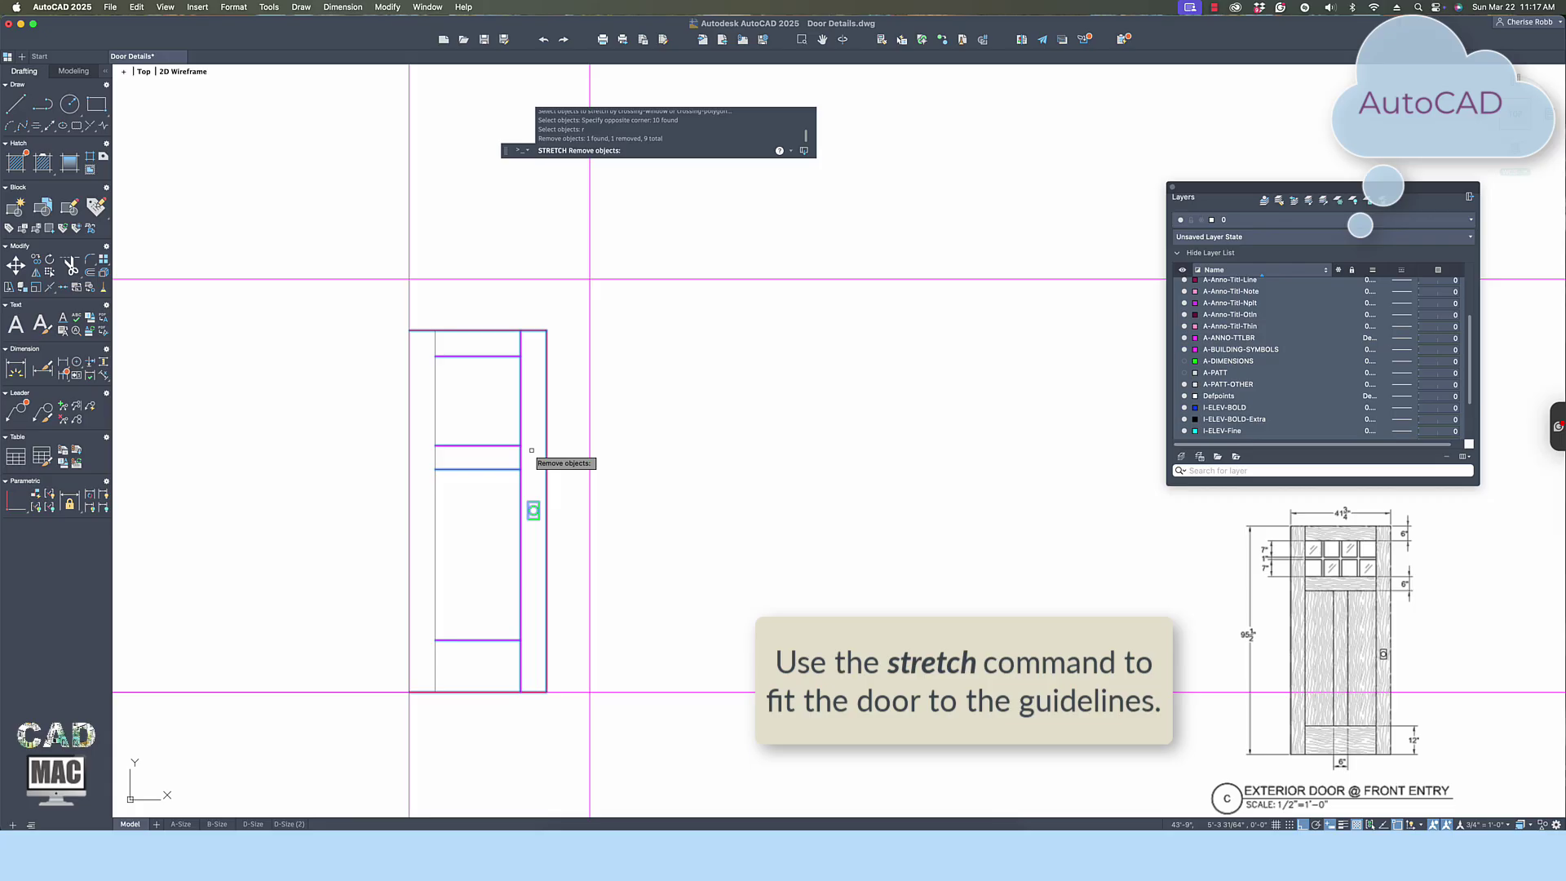
pyautogui.press('Return')
pyautogui.click(547, 331)
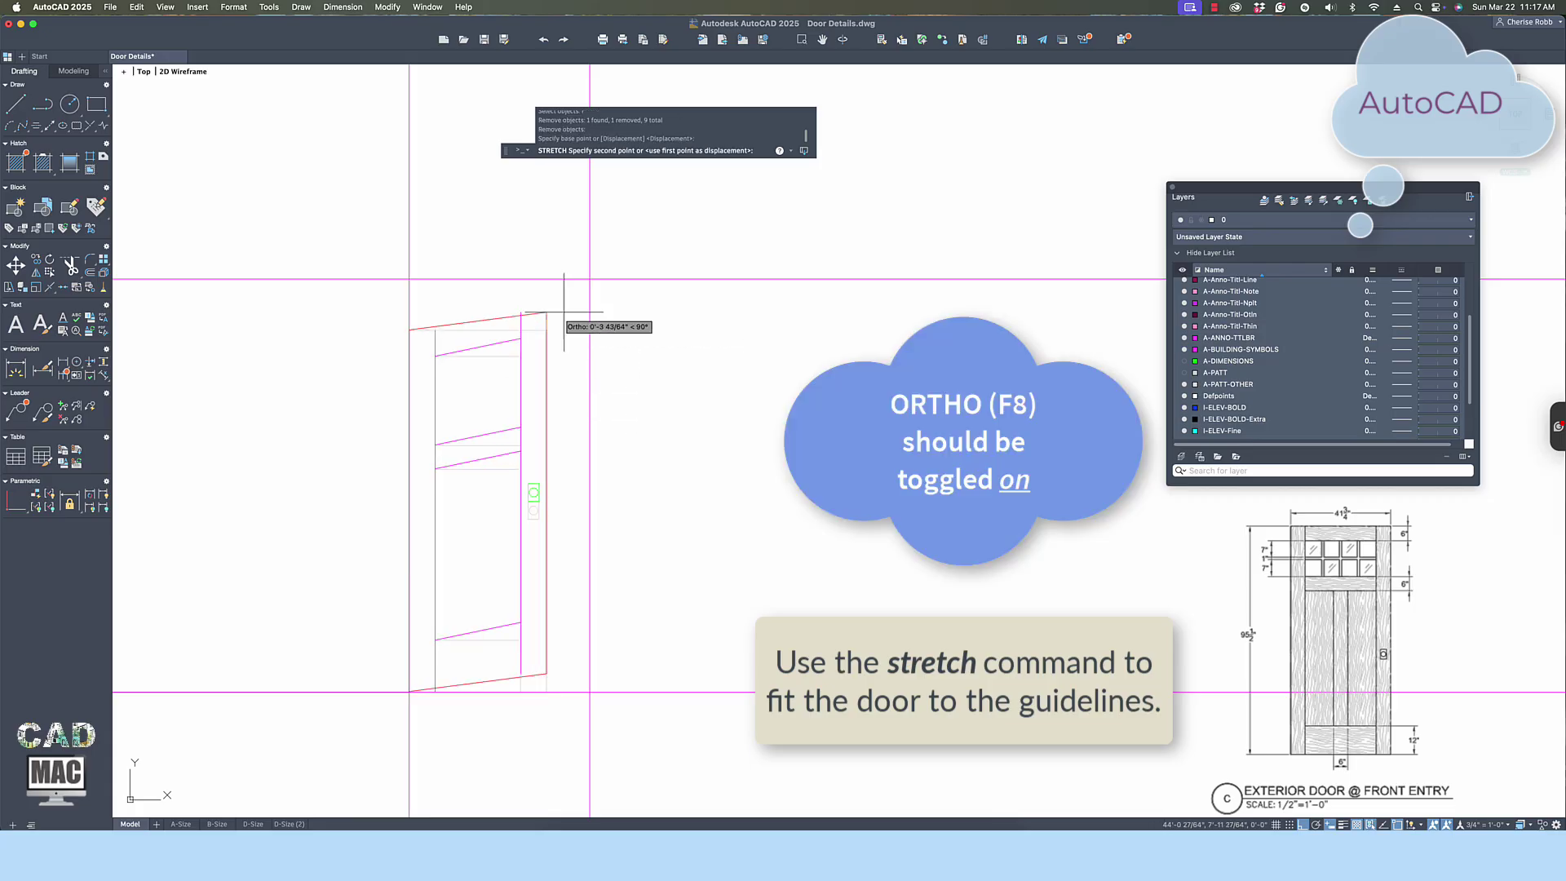
pyautogui.click(595, 332)
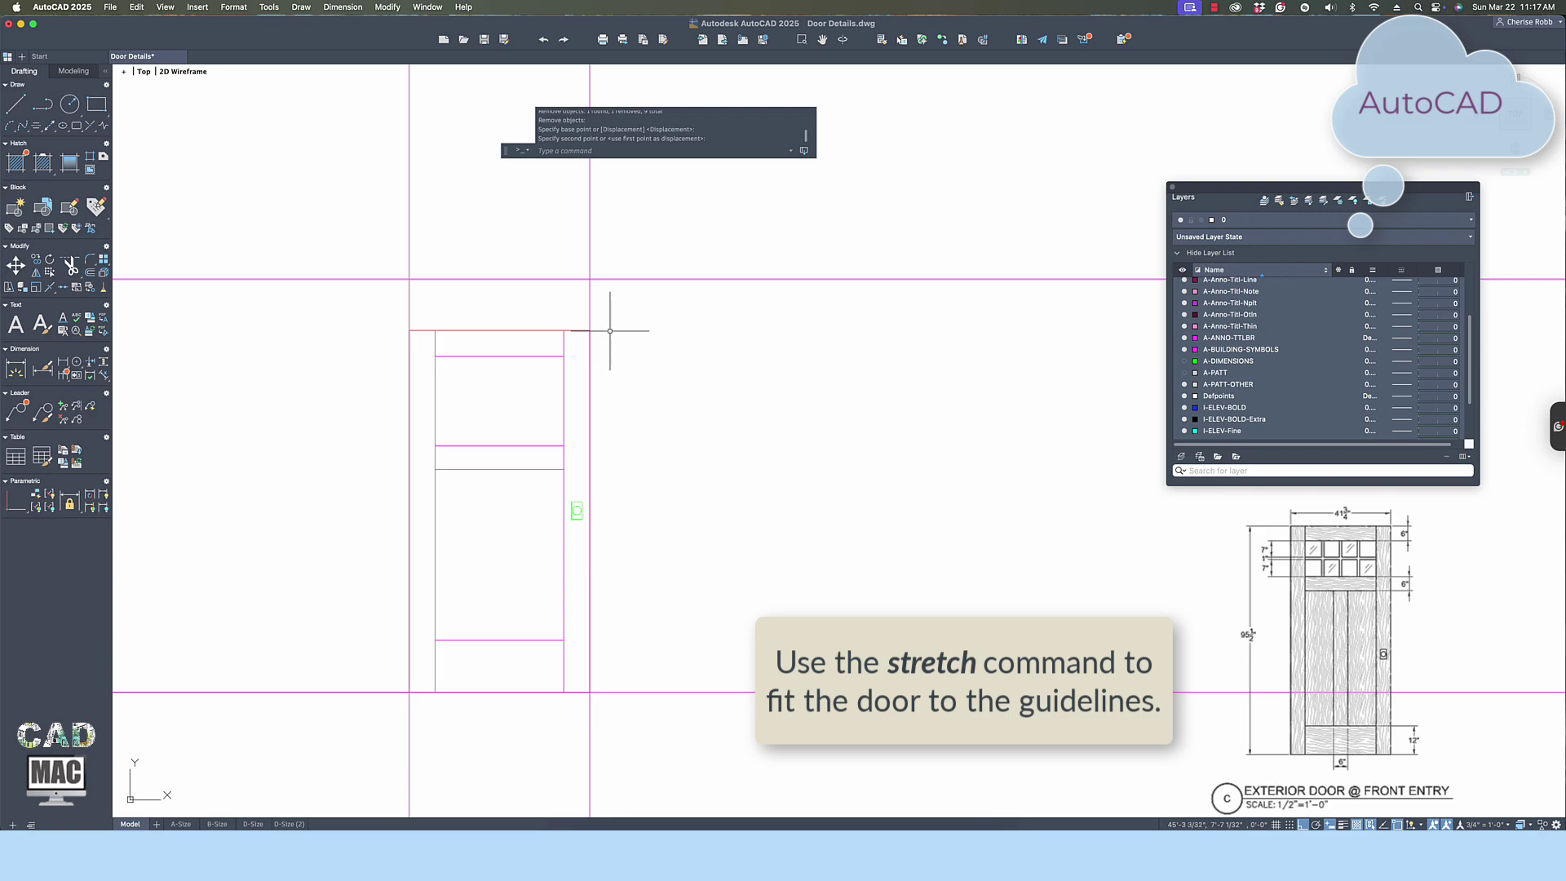
# Stretch the upper part of the door, including the intermediate rail, vertically up to the upper horizontal construction line.
pyautogui.write('s')
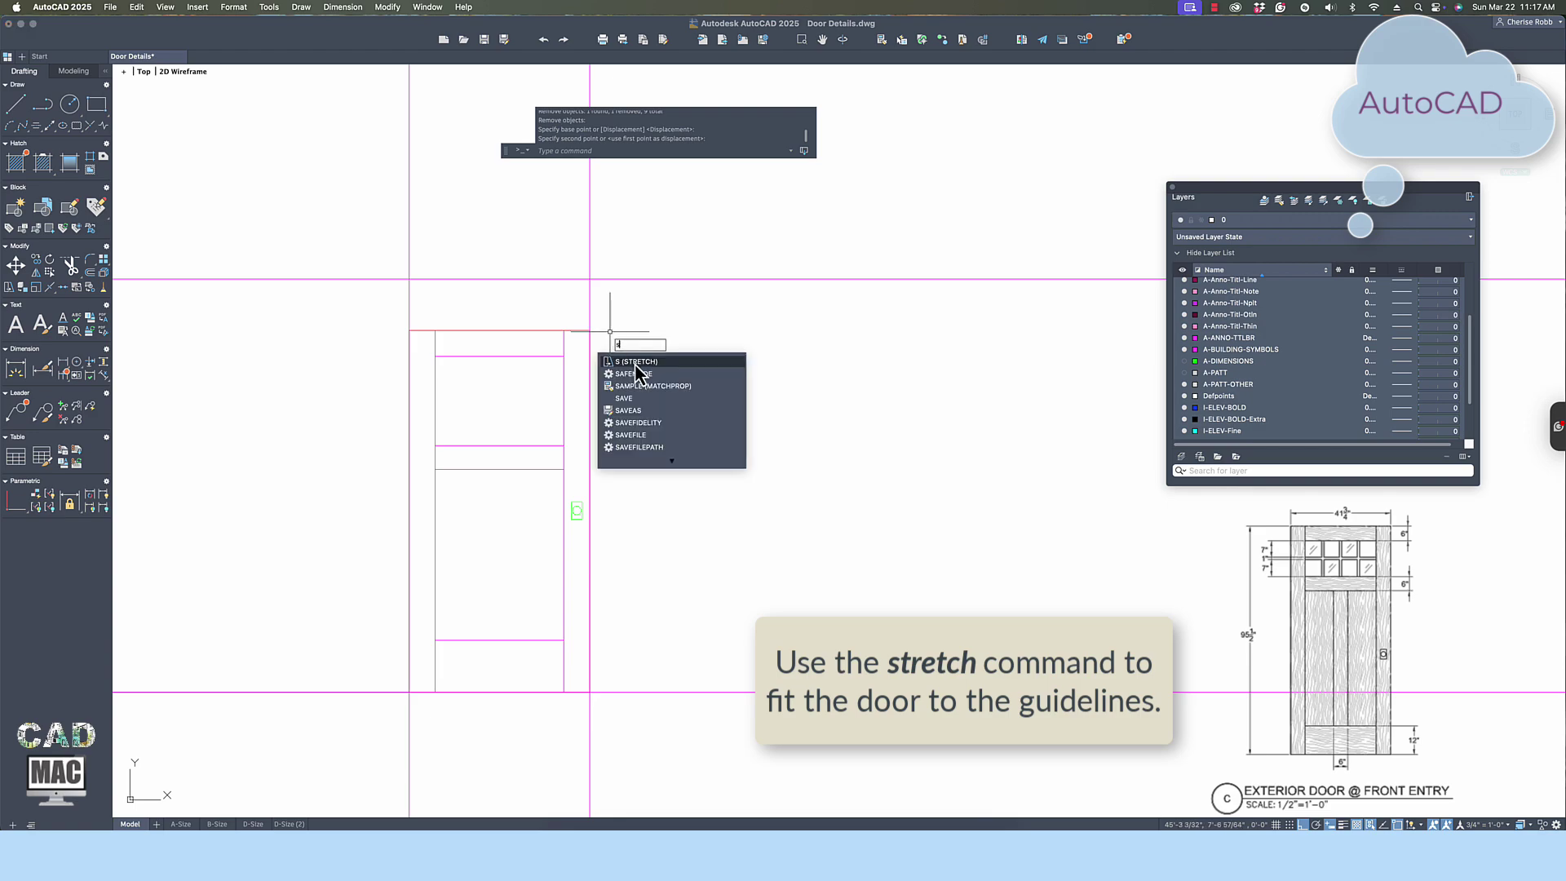
pyautogui.press('Return')
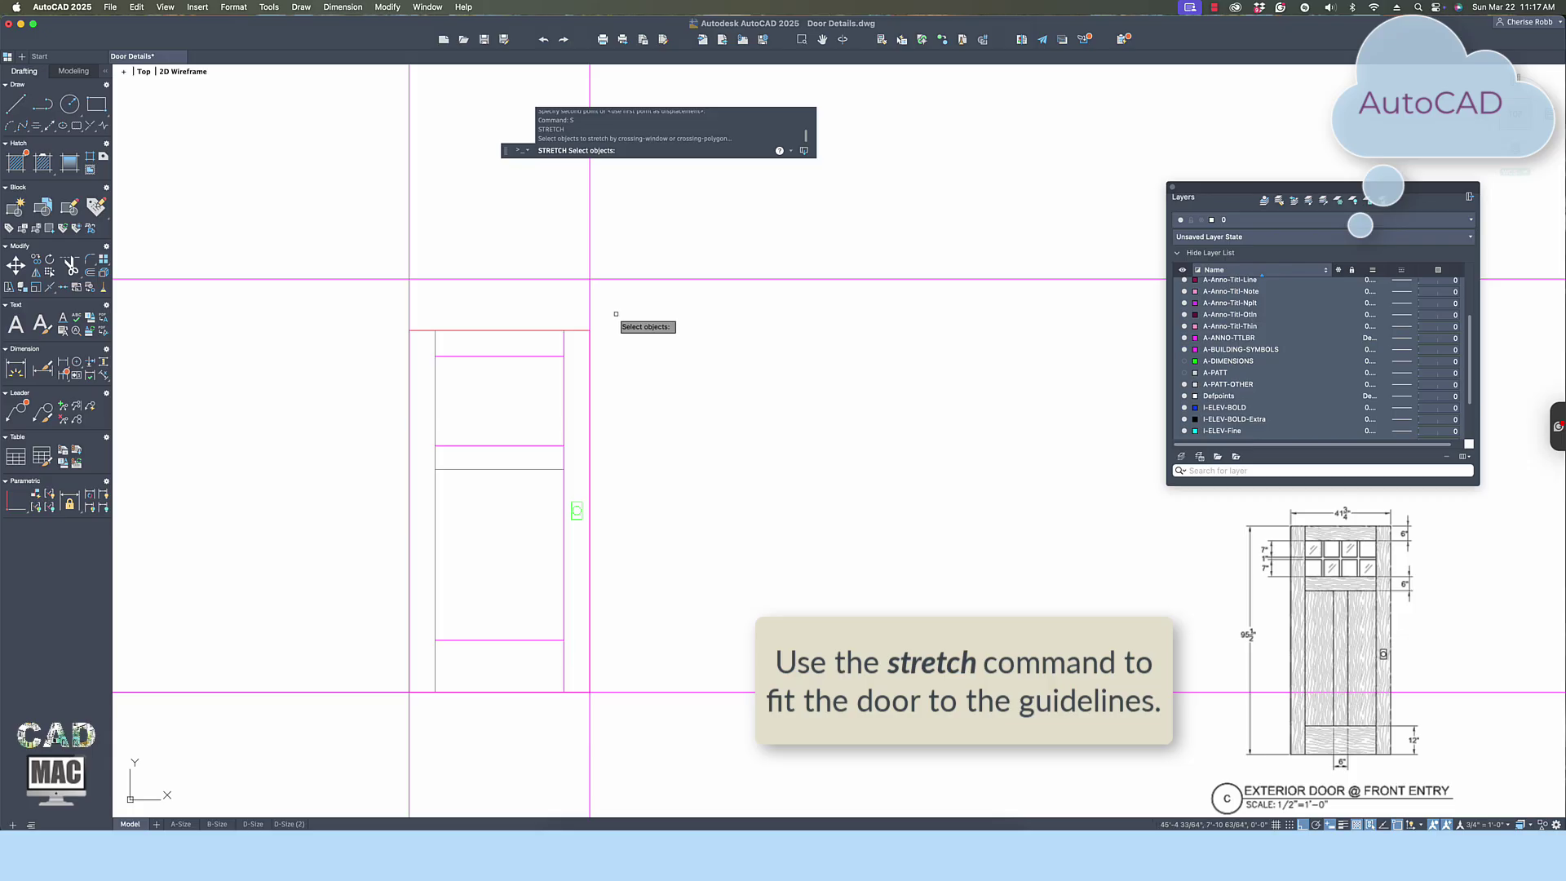
pyautogui.click(616, 314)
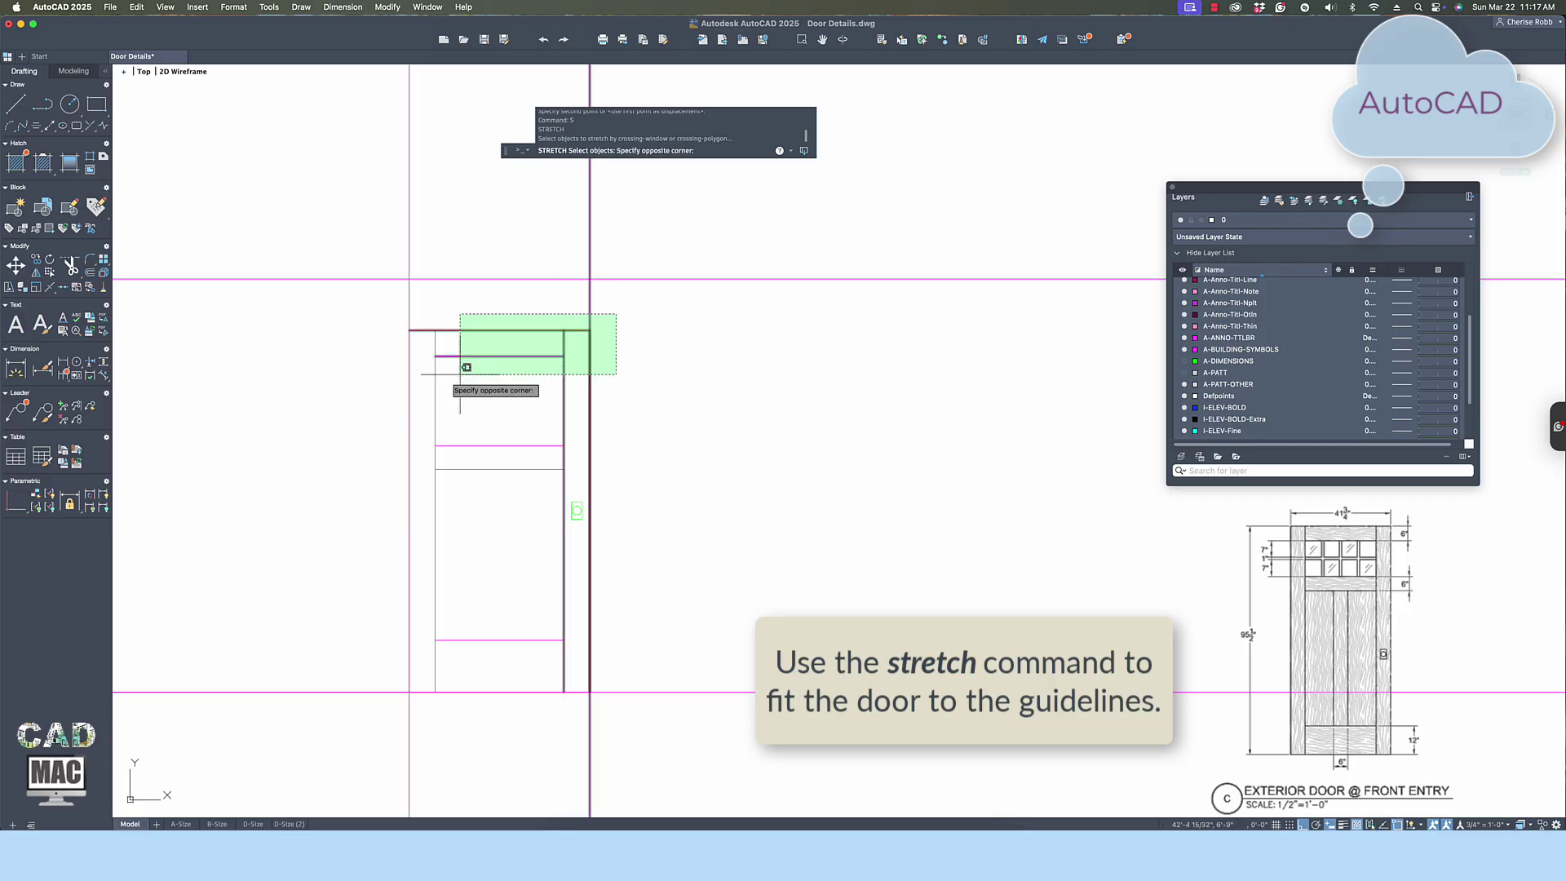
pyautogui.click(391, 483)
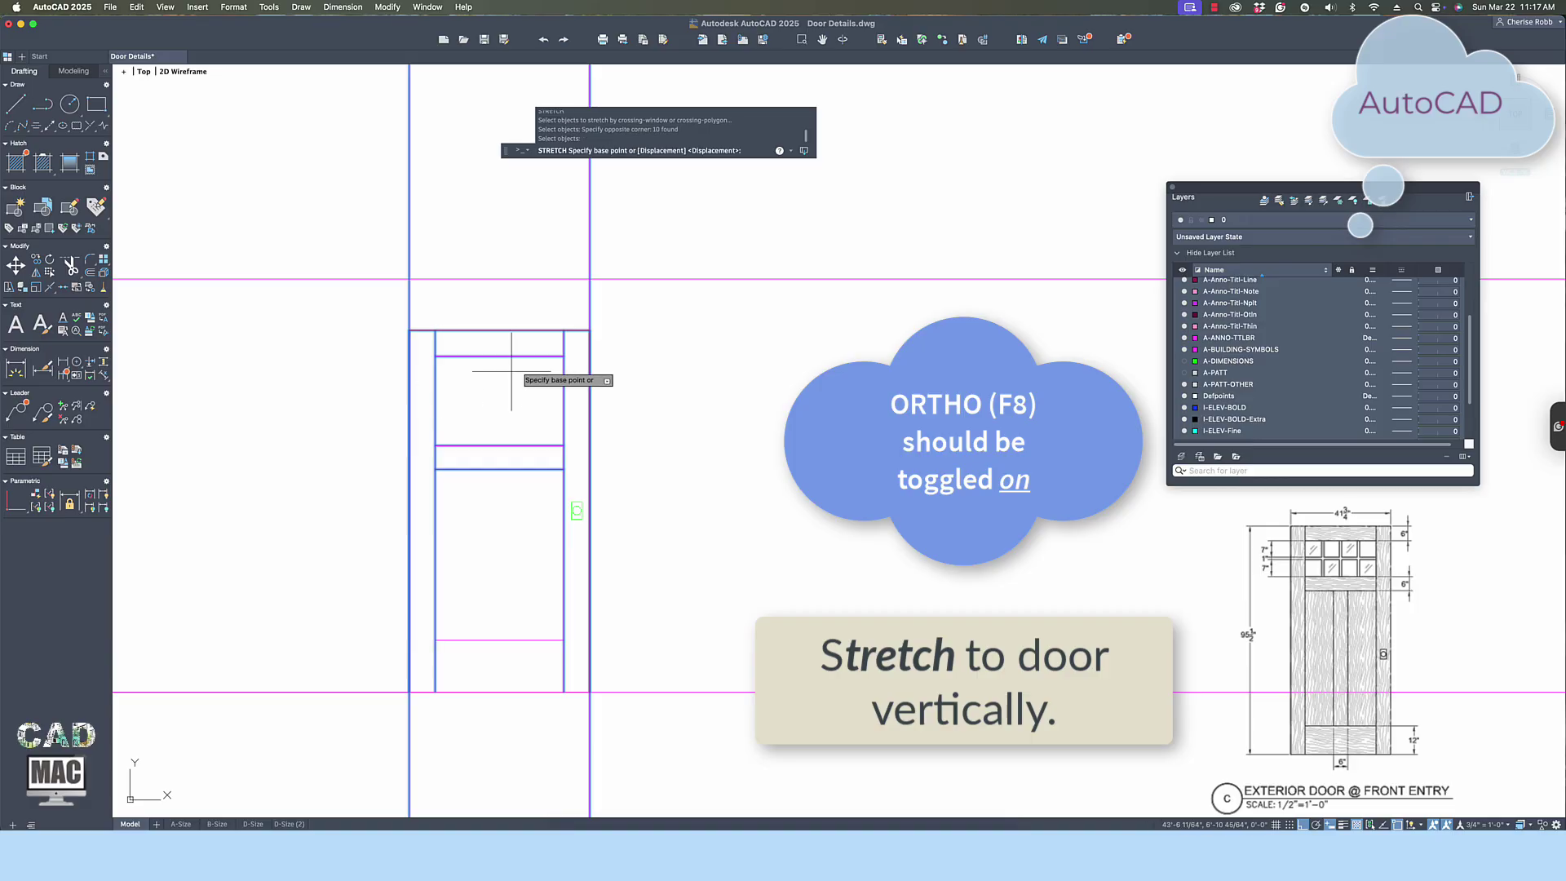
pyautogui.press('Return')
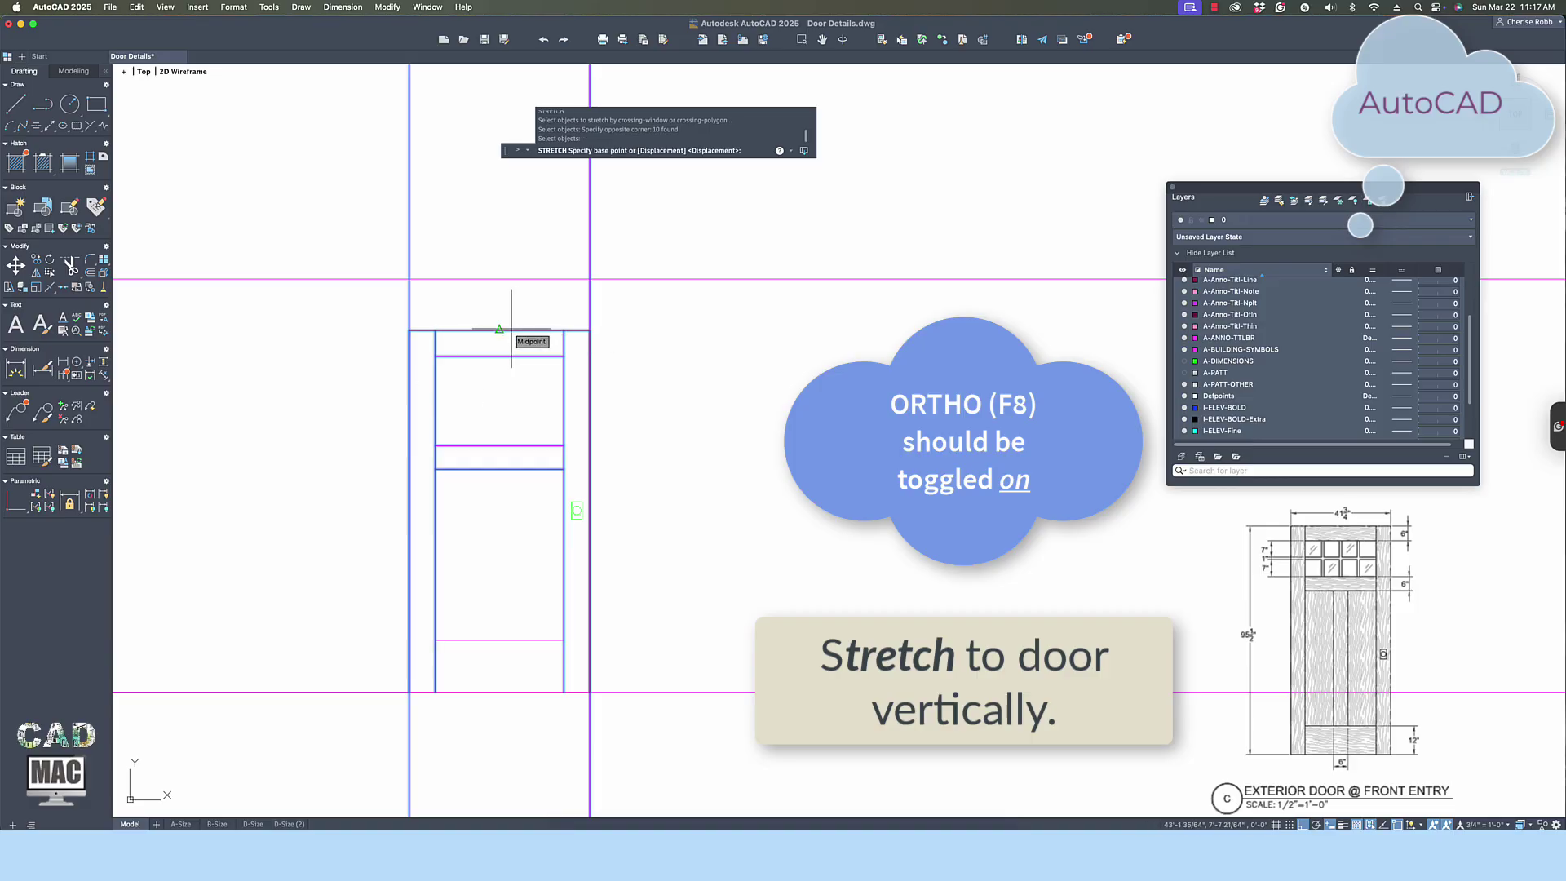
pyautogui.click(512, 329)
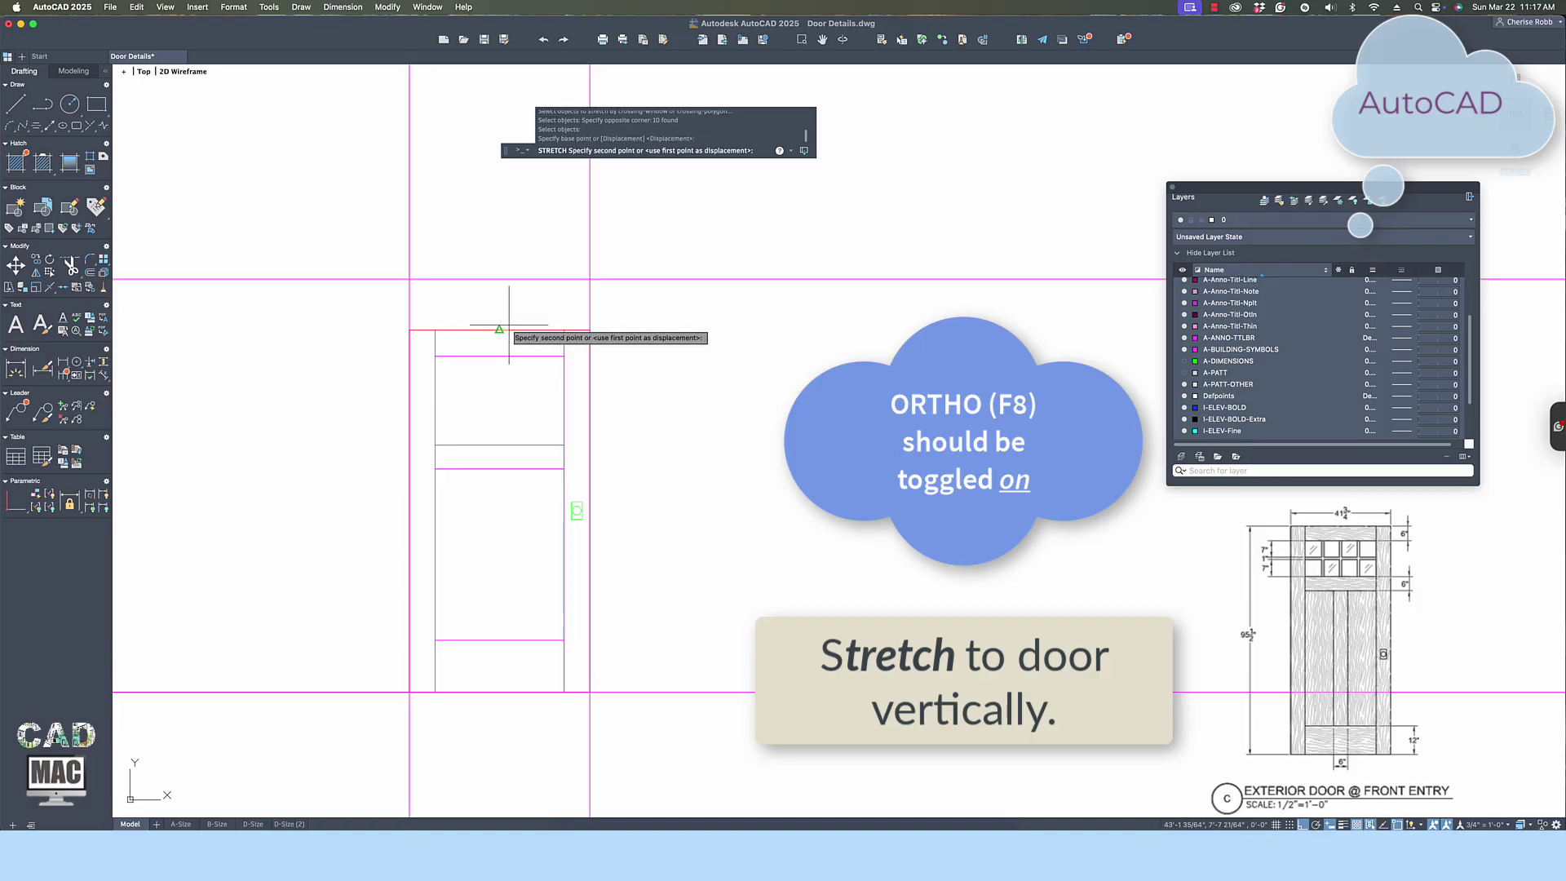
pyautogui.click(507, 279)
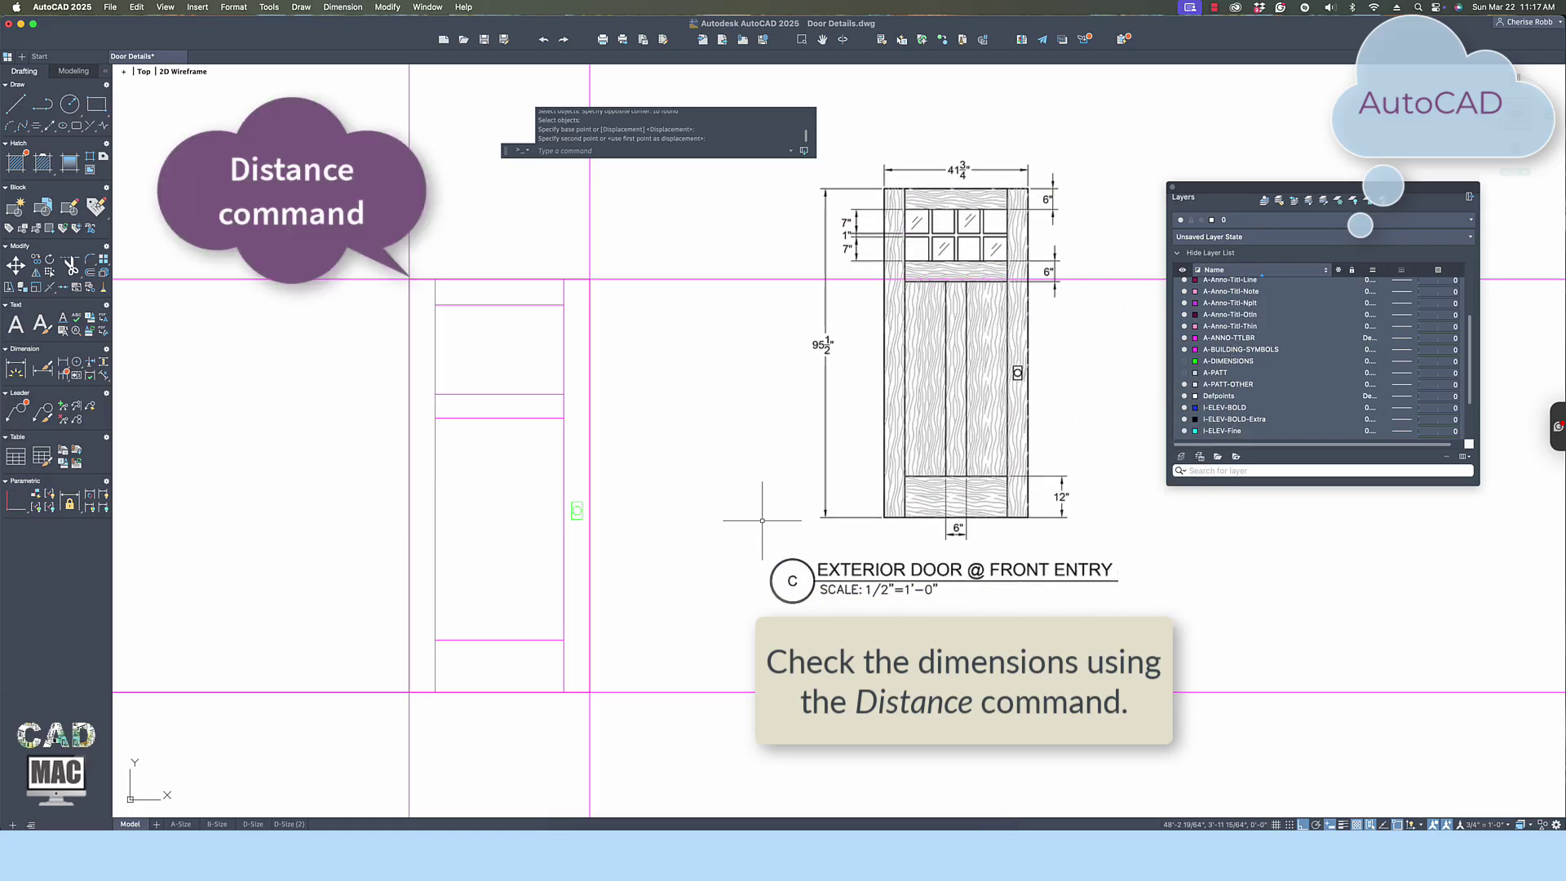
# Measure the heights of the stretched door's top rail and intermediate rail with the Distance command.
pyautogui.click(719, 357)
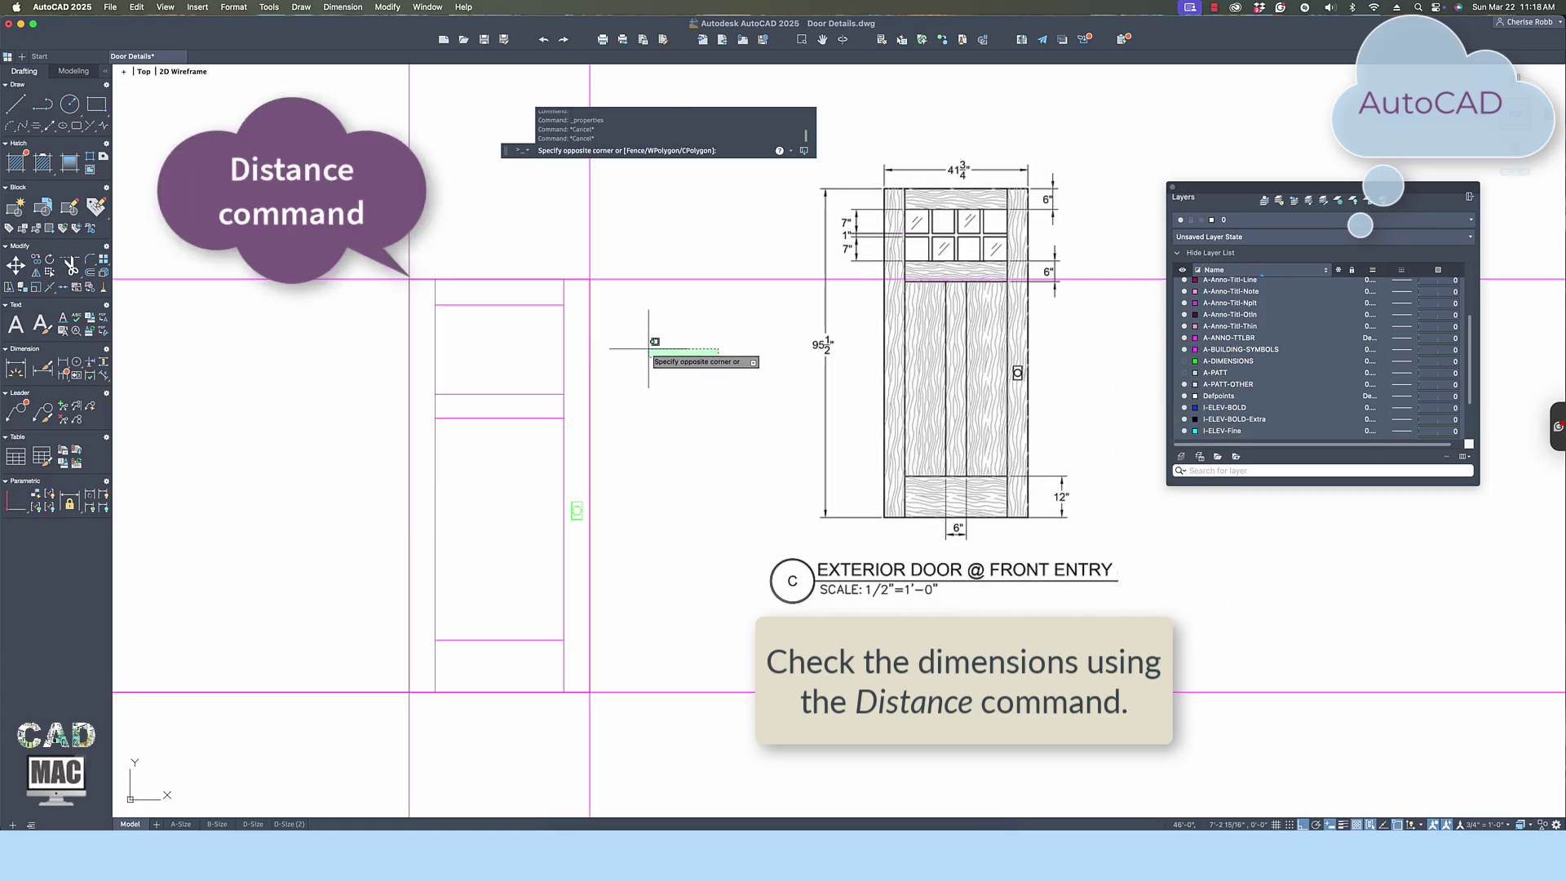
pyautogui.press('Escape')
pyautogui.write('di')
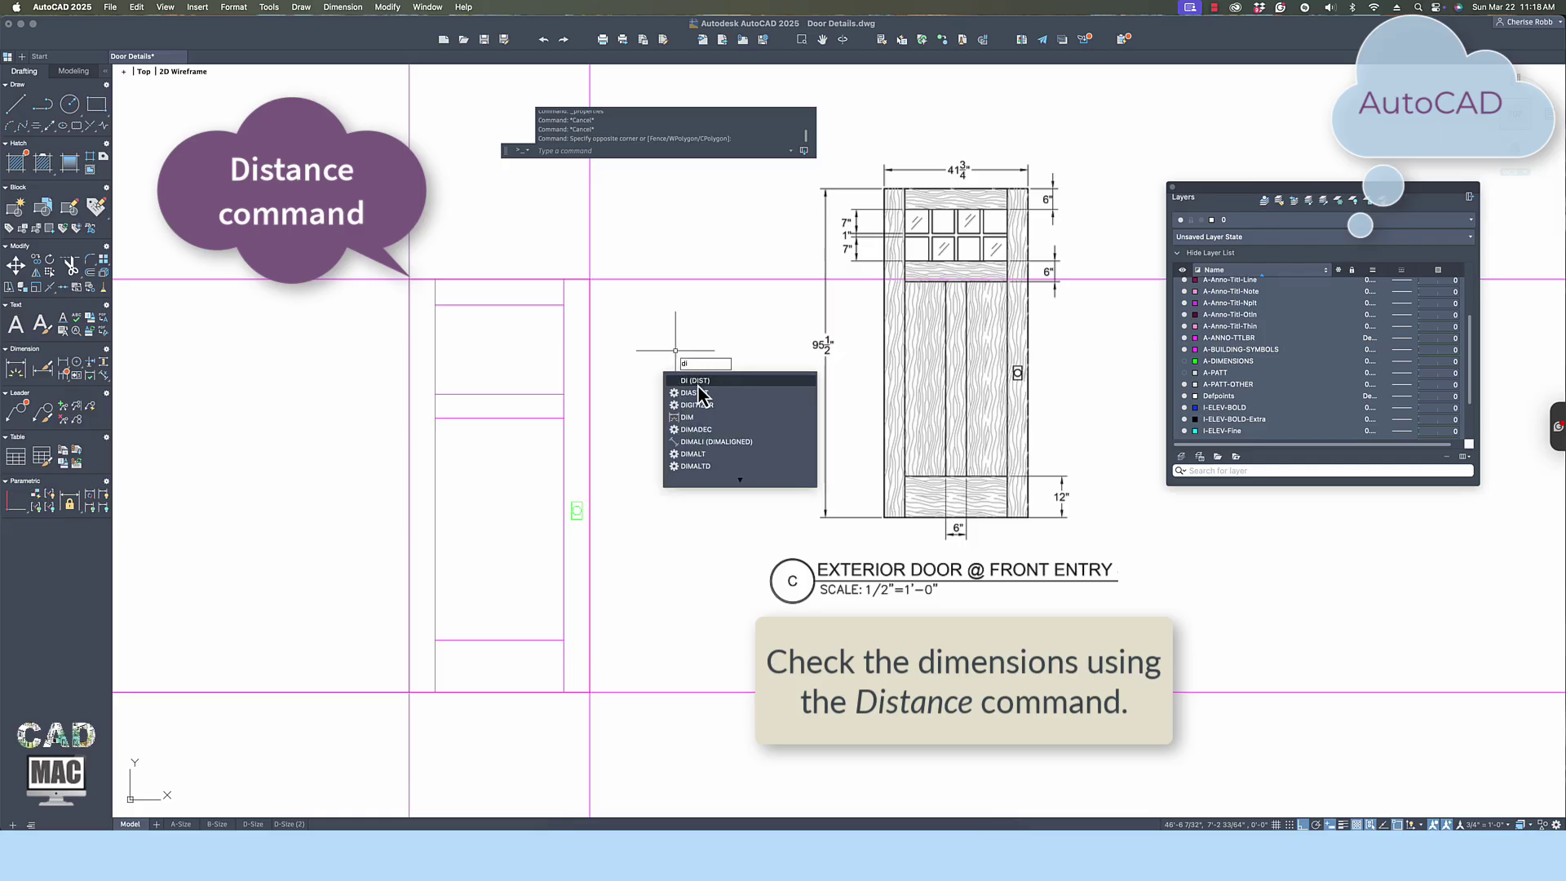
pyautogui.press('Return')
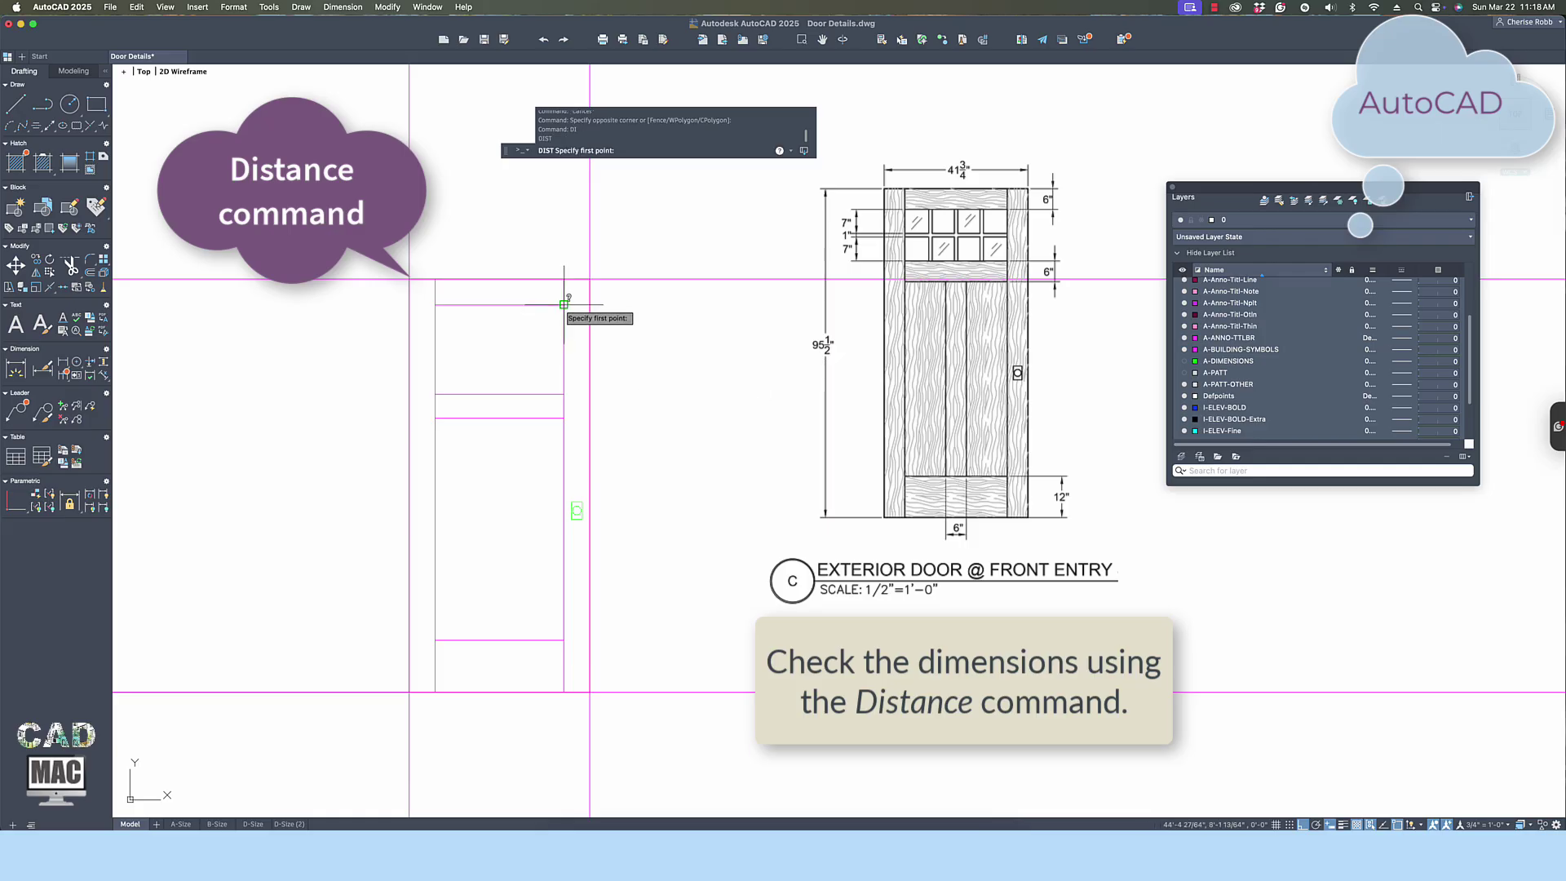
pyautogui.click(564, 304)
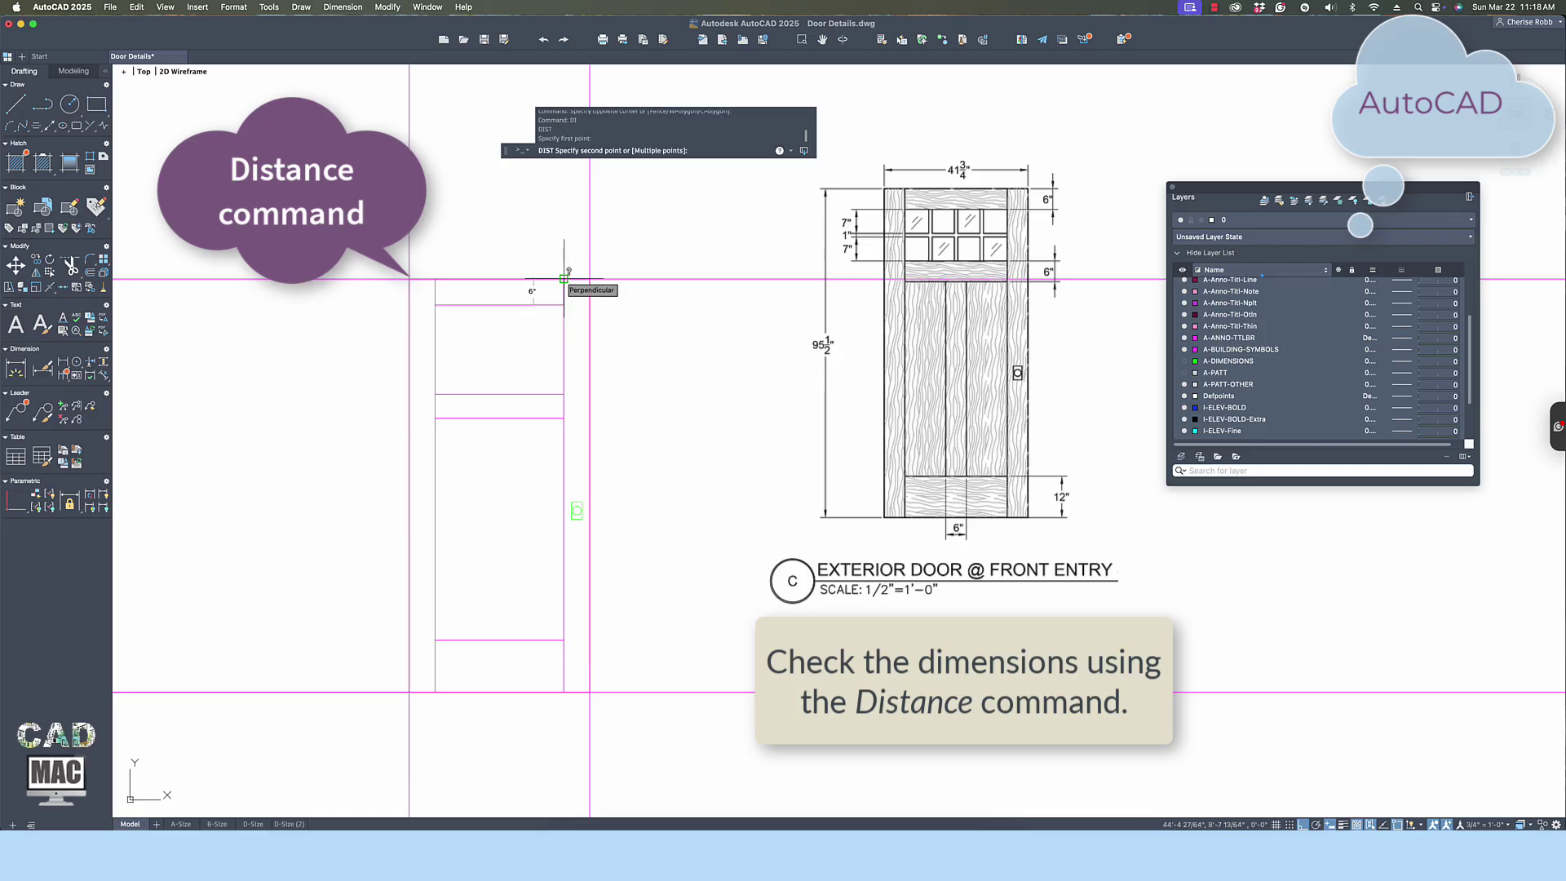
pyautogui.click(564, 279)
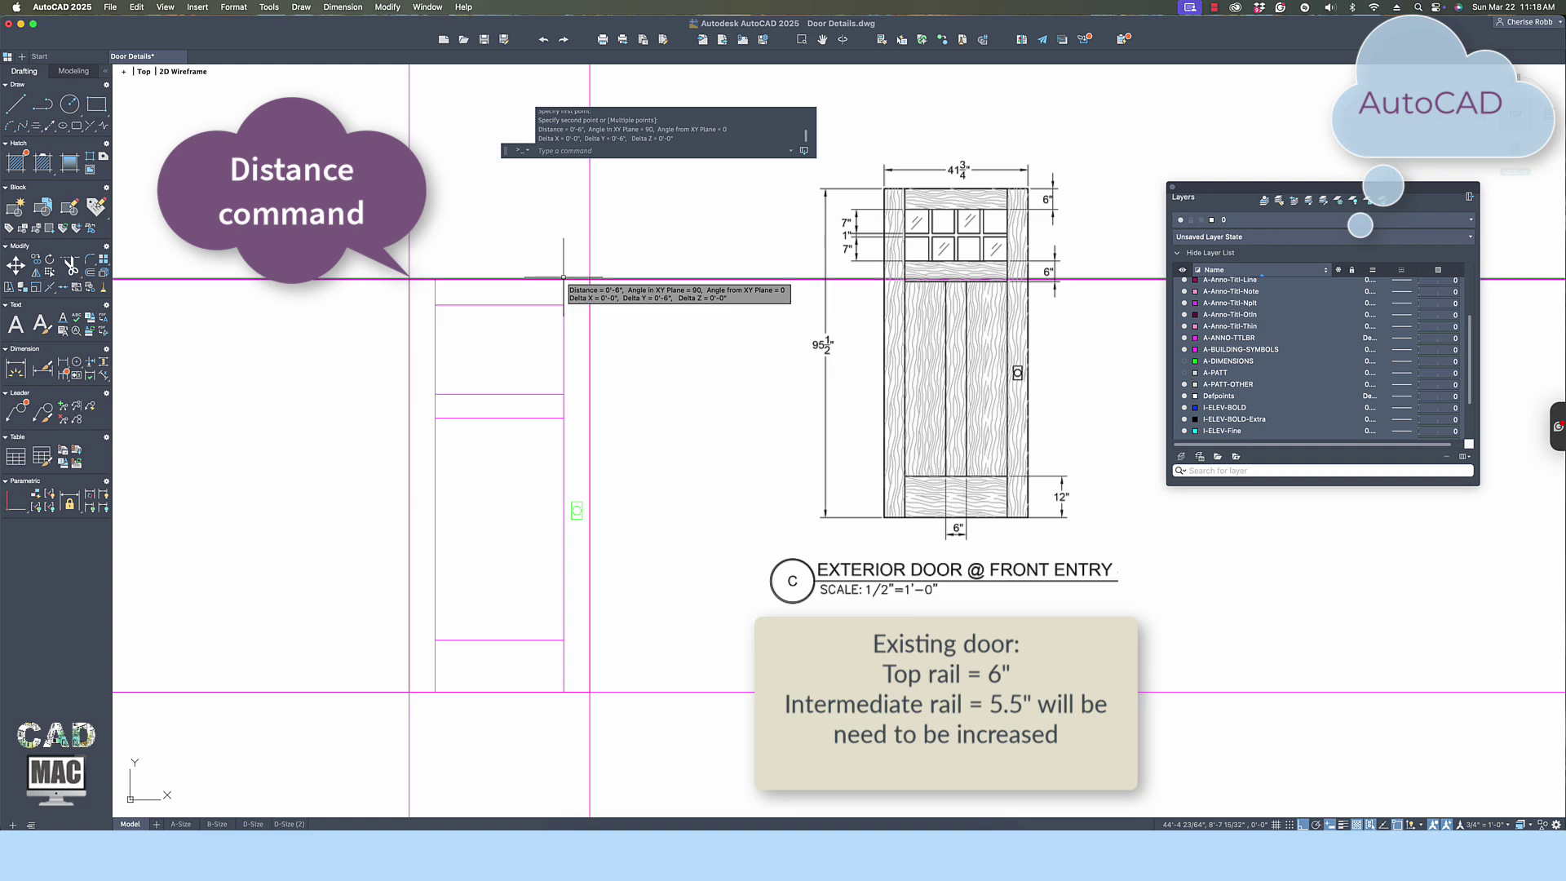
pyautogui.press('Return')
pyautogui.click(564, 417)
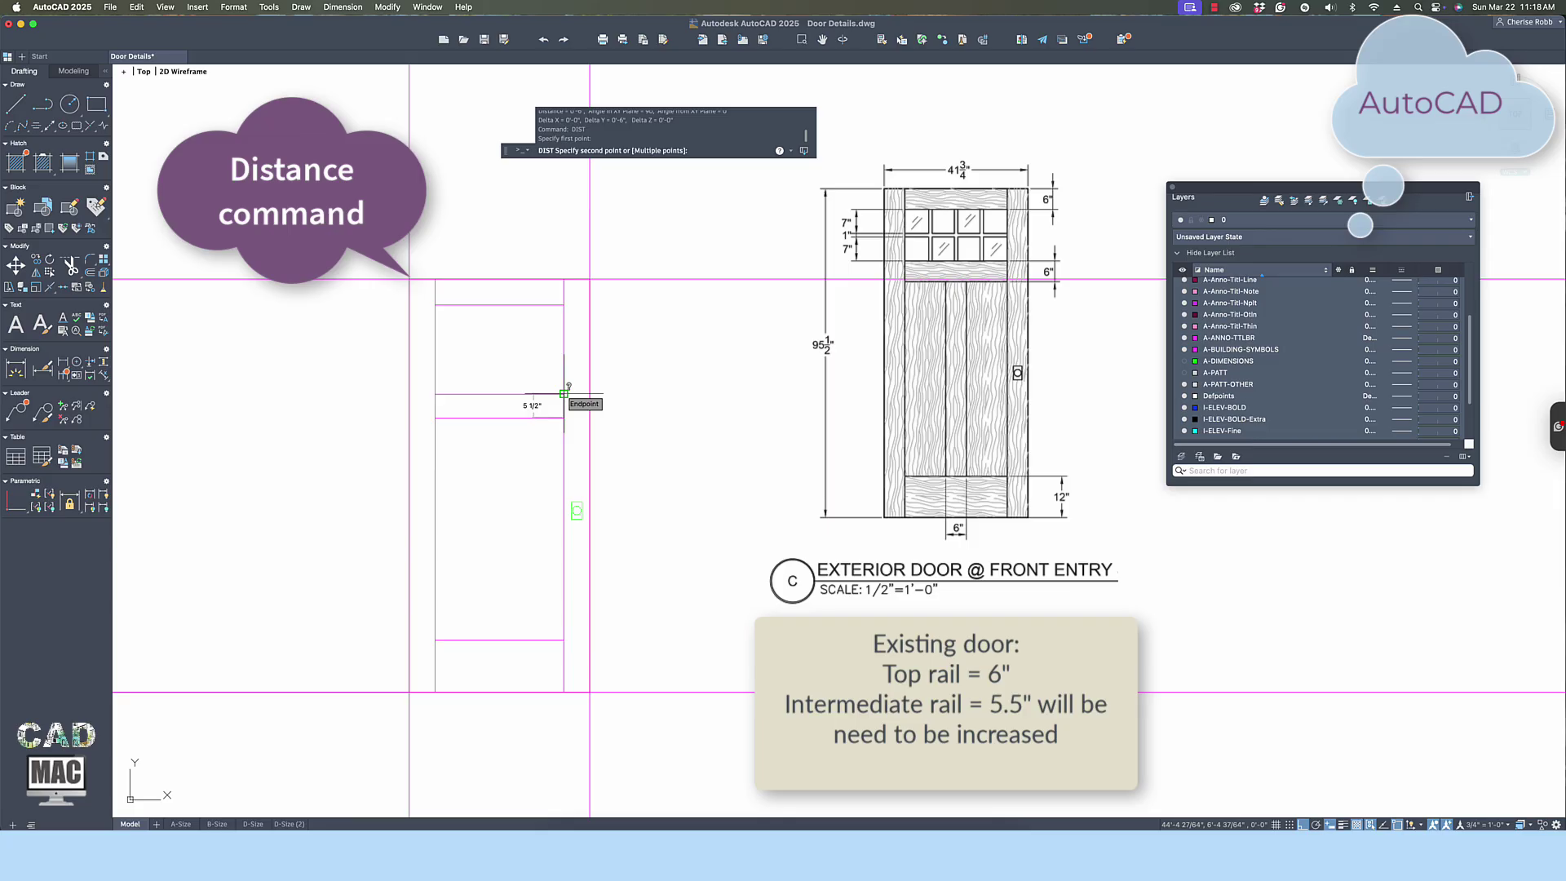
pyautogui.press('Escape')
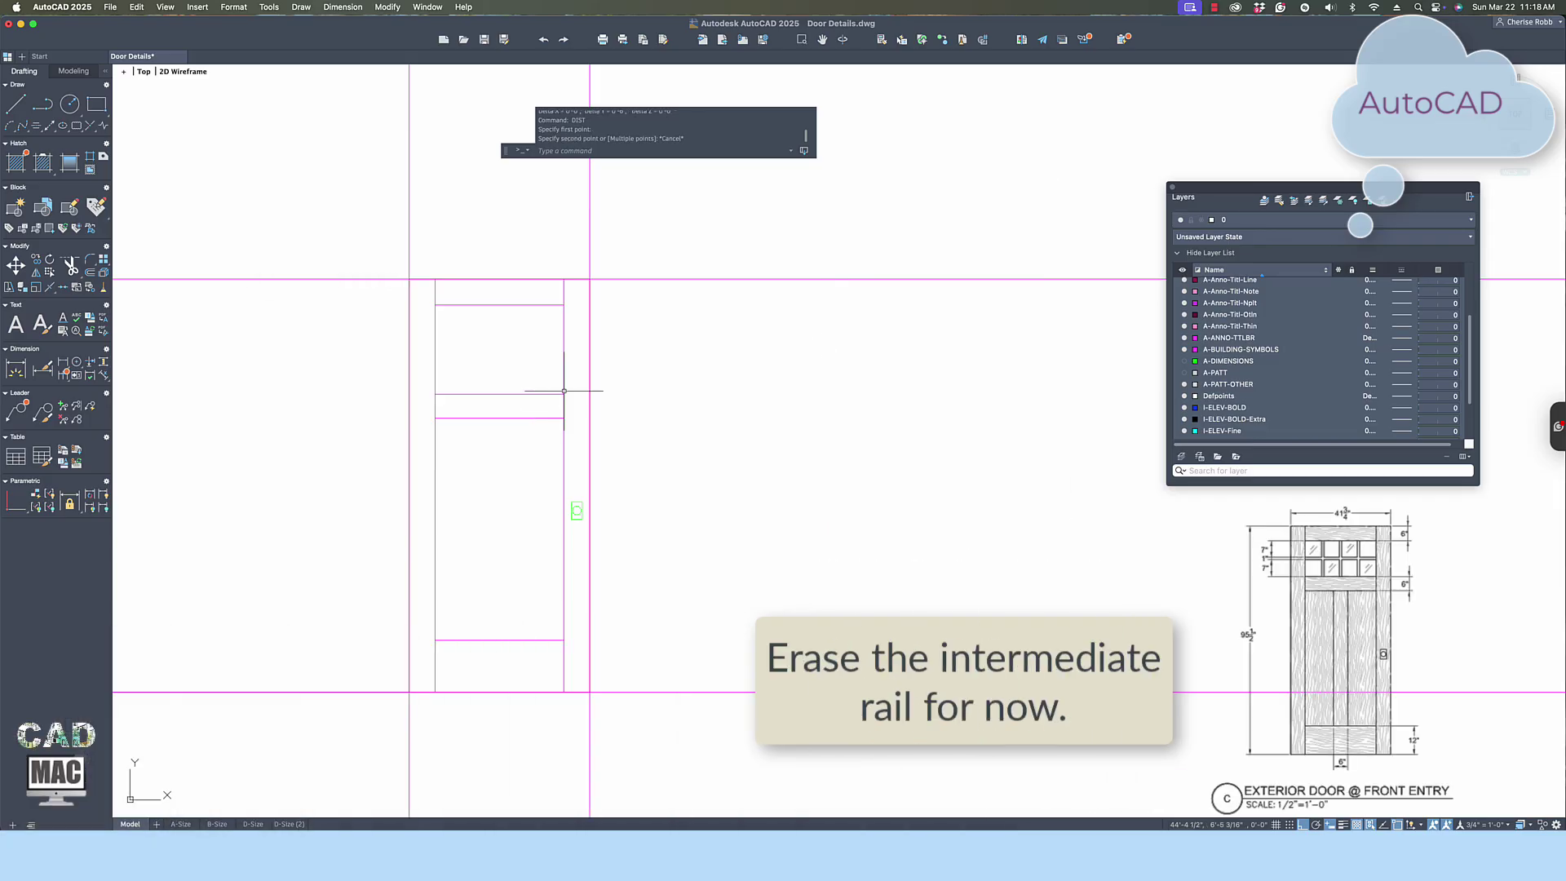
# Erase the two horizontal lines of the door's intermediate rail.
pyautogui.click(506, 381)
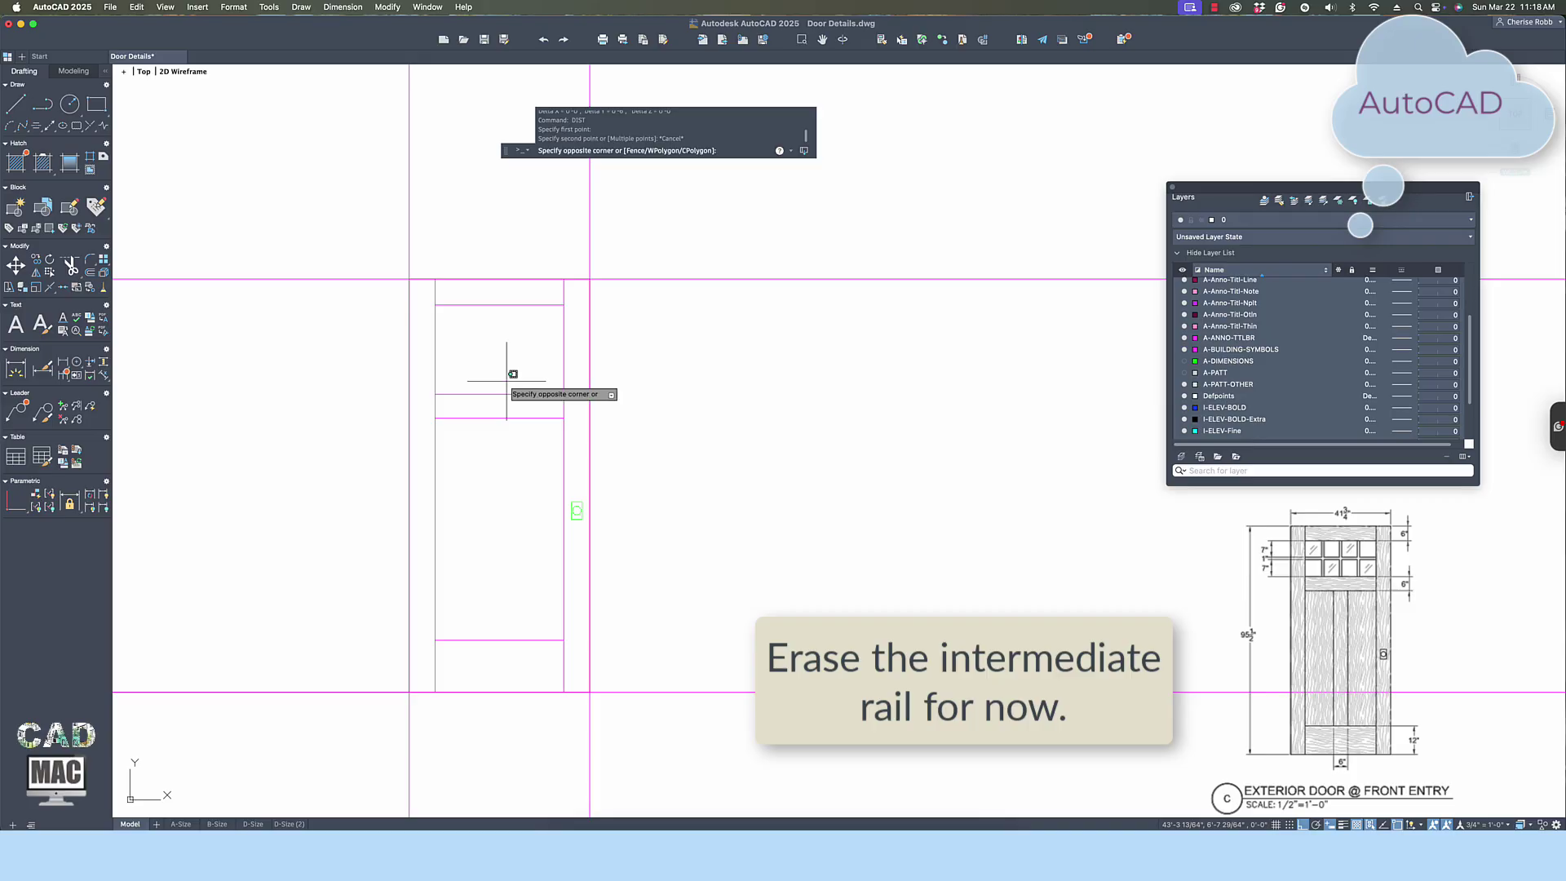
pyautogui.click(492, 440)
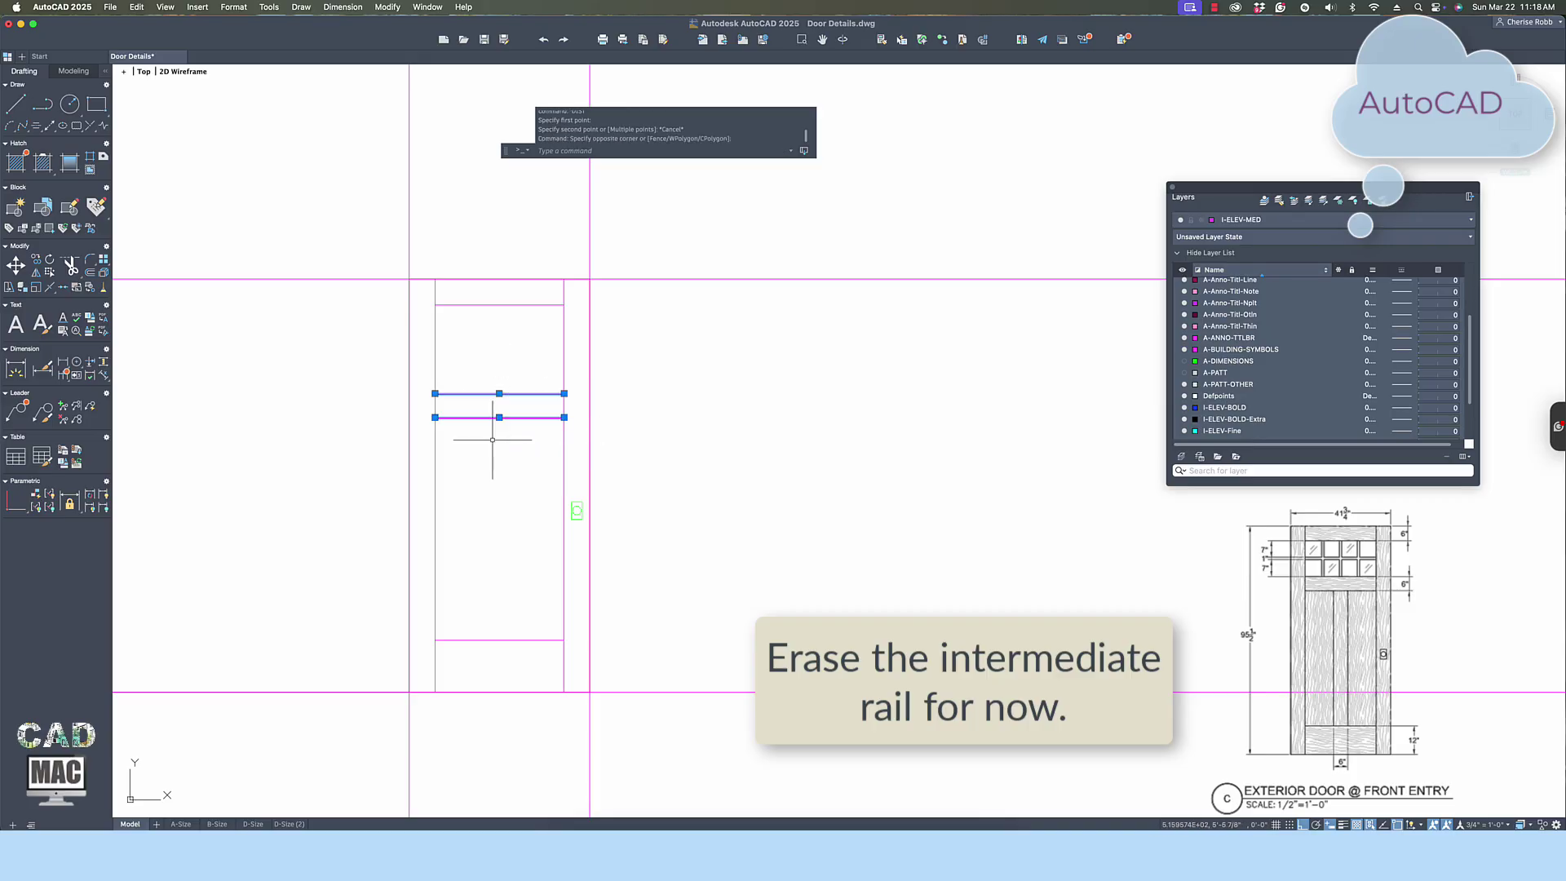
pyautogui.rightClick(499, 418)
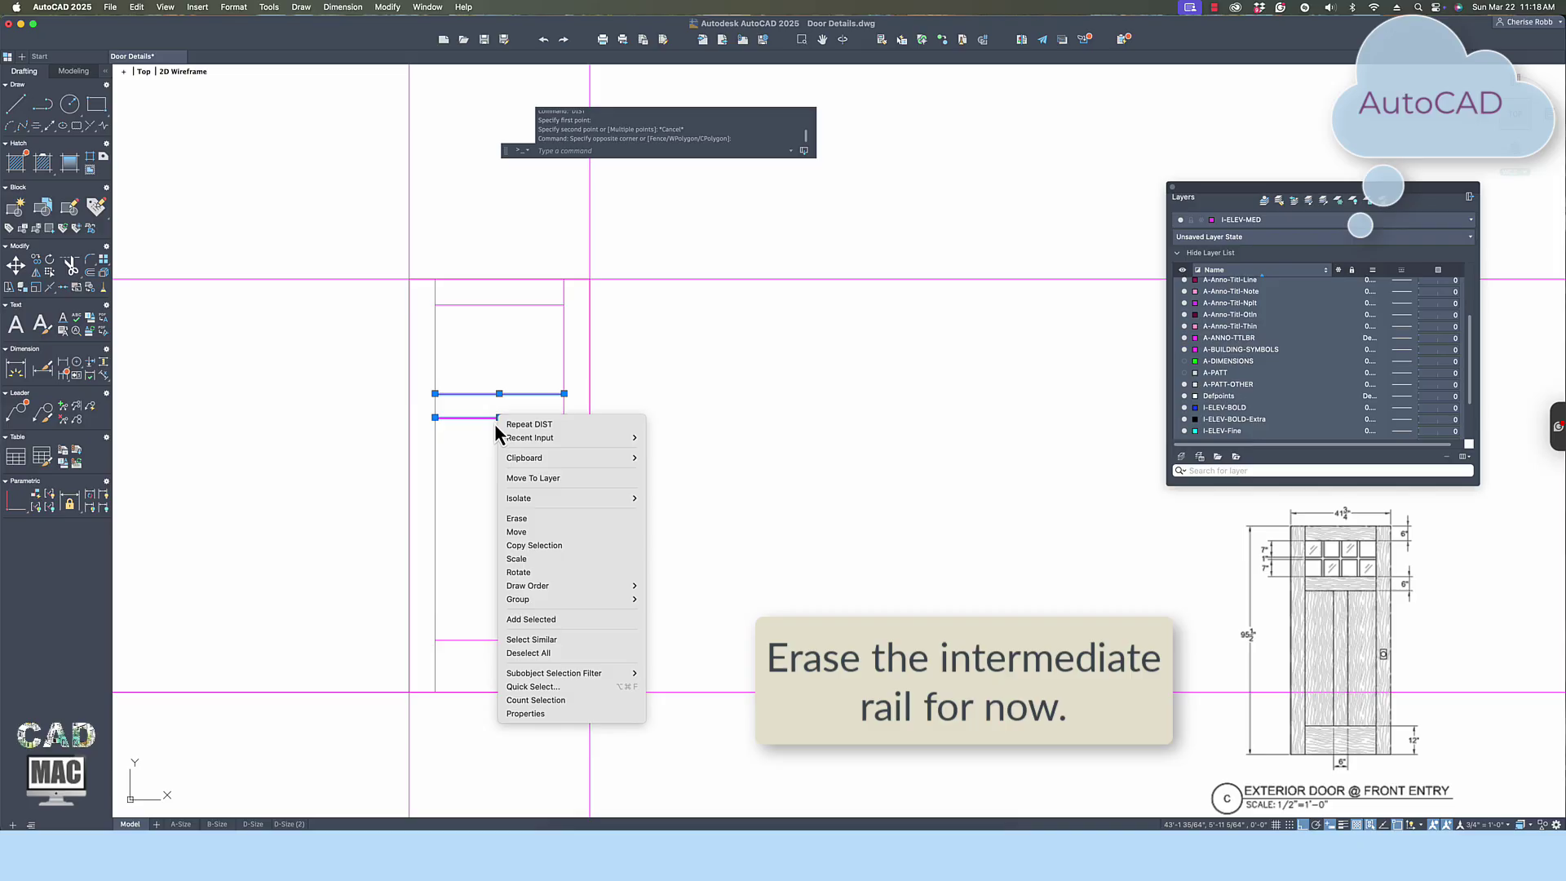
pyautogui.click(519, 519)
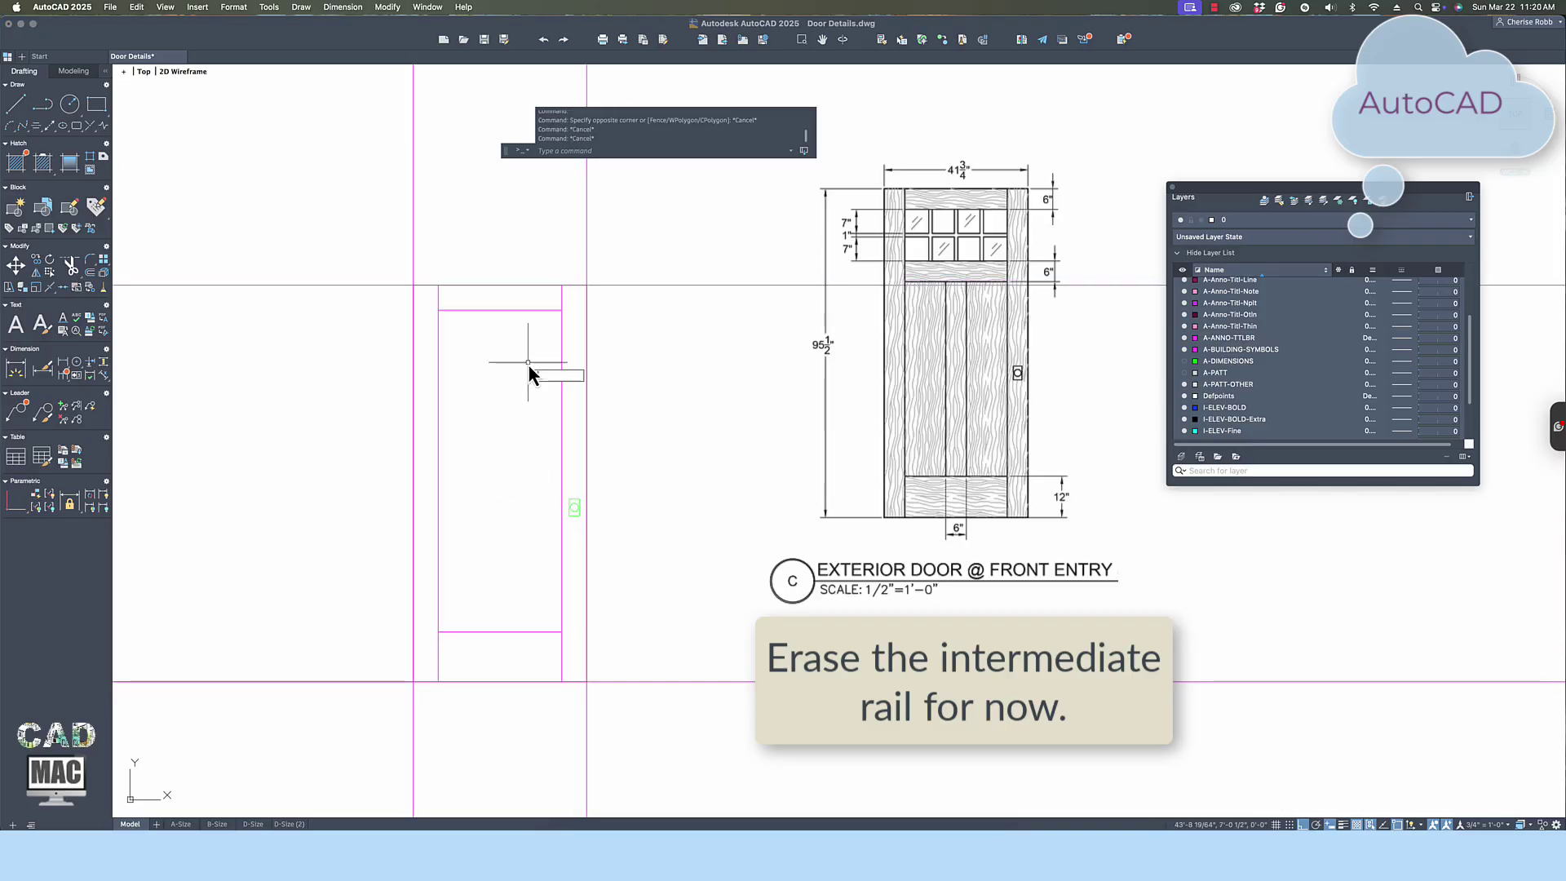
# Offset the bottom line of the door's top rail 7" downward to mark the first row of glass.
pyautogui.write('o')
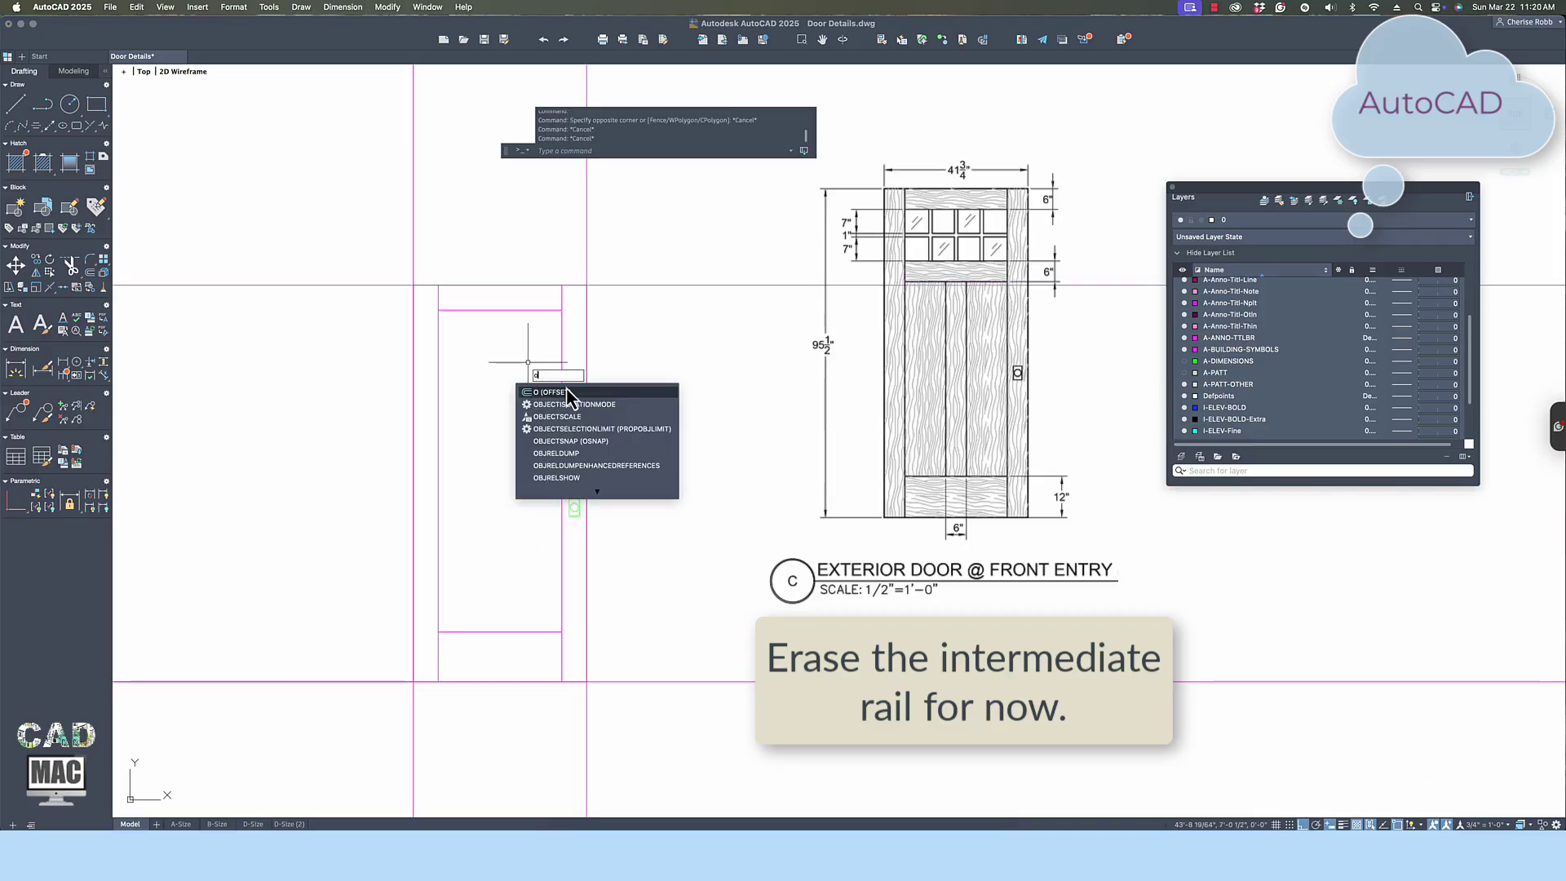
pyautogui.press('Return')
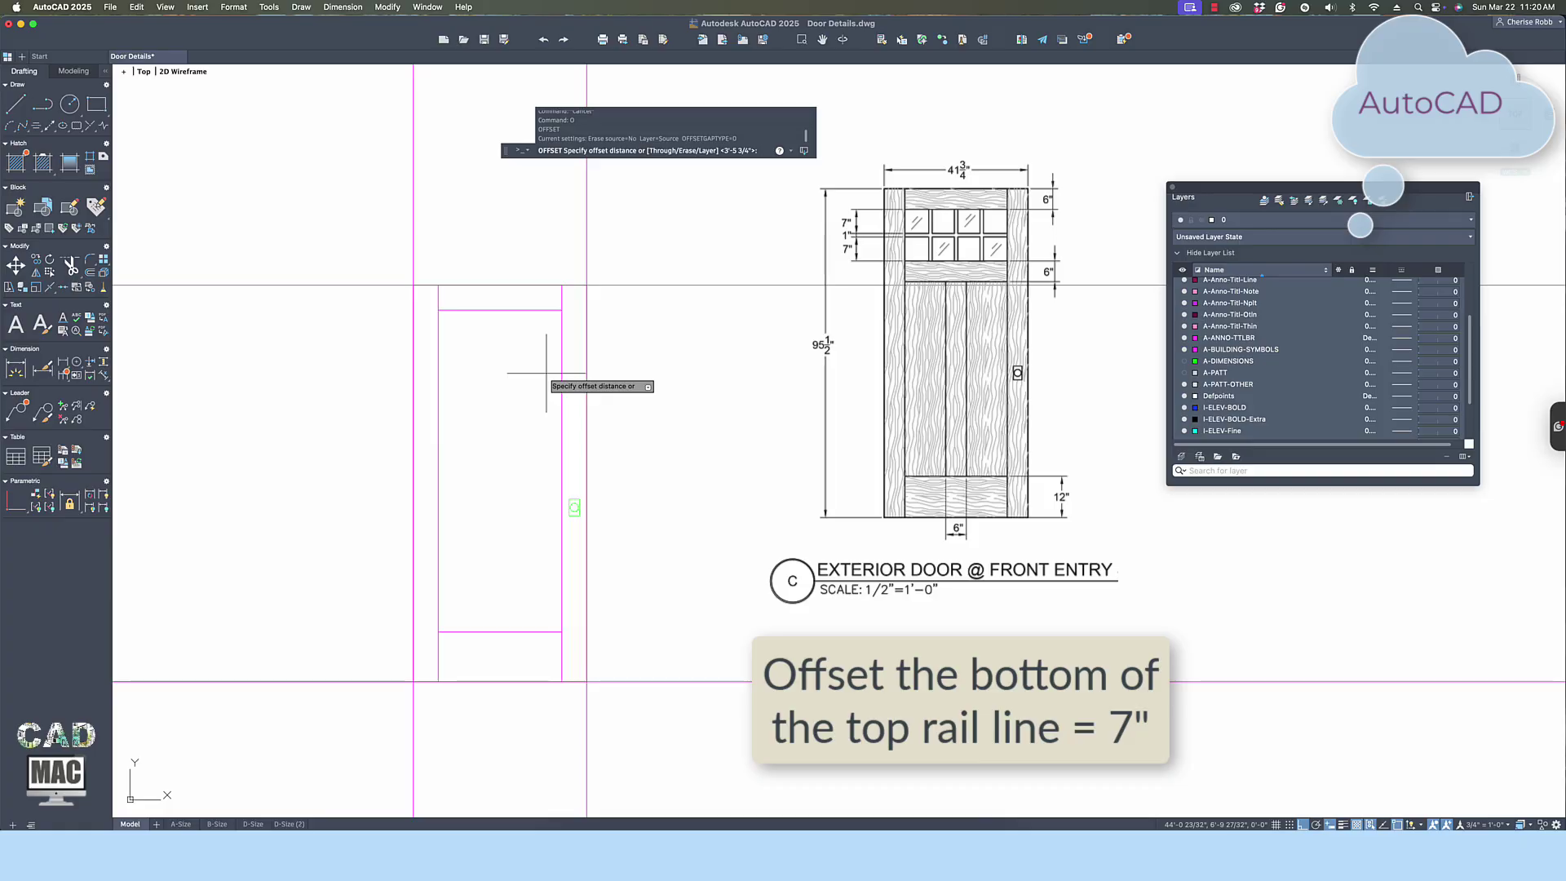
pyautogui.press('Return')
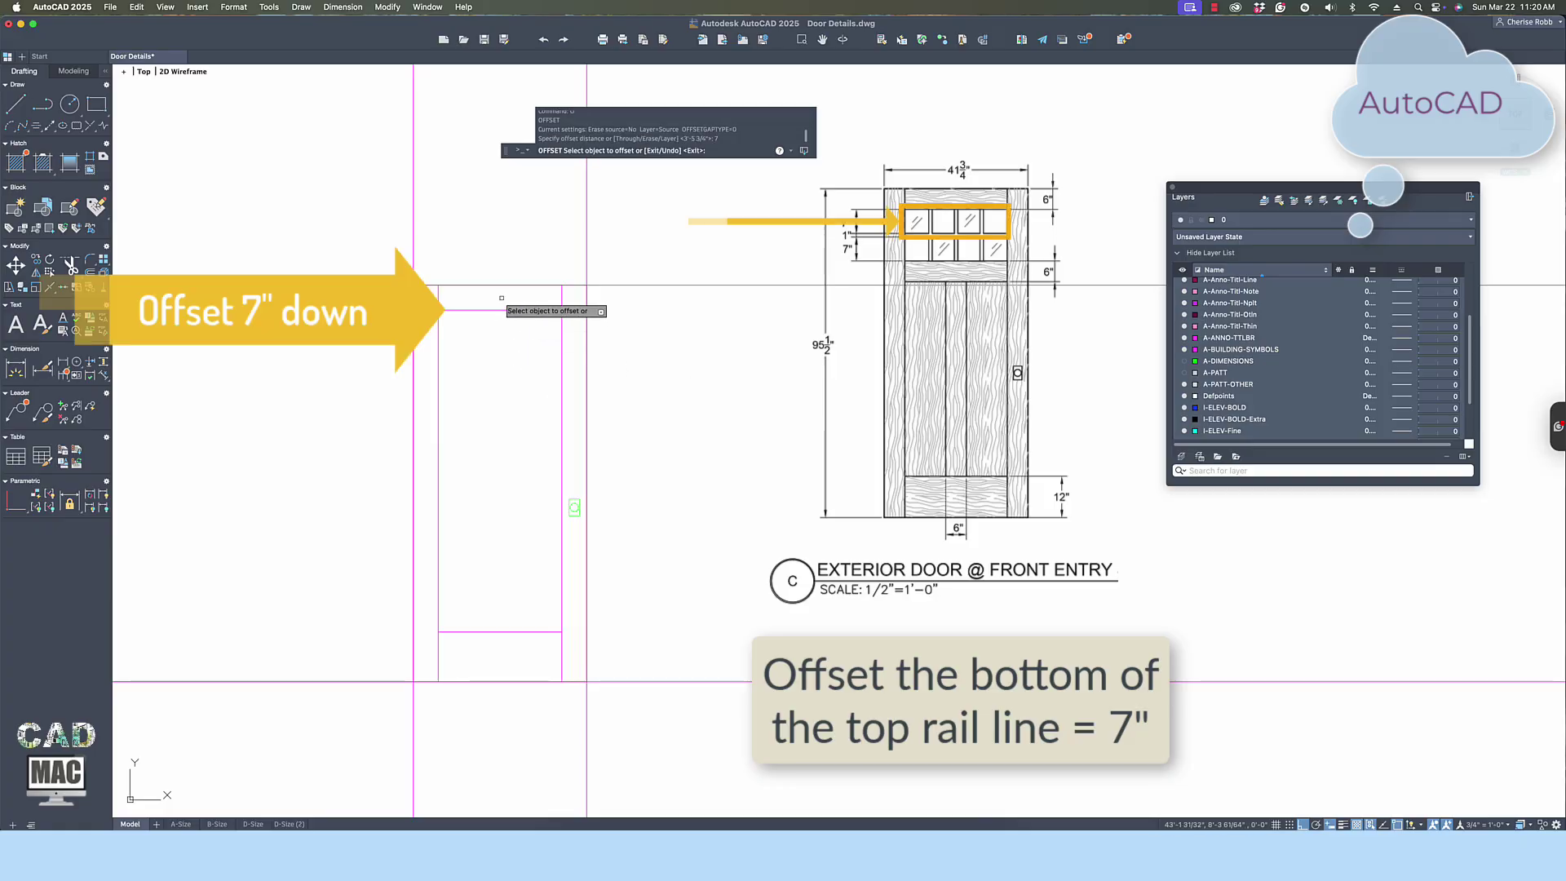
pyautogui.click(502, 310)
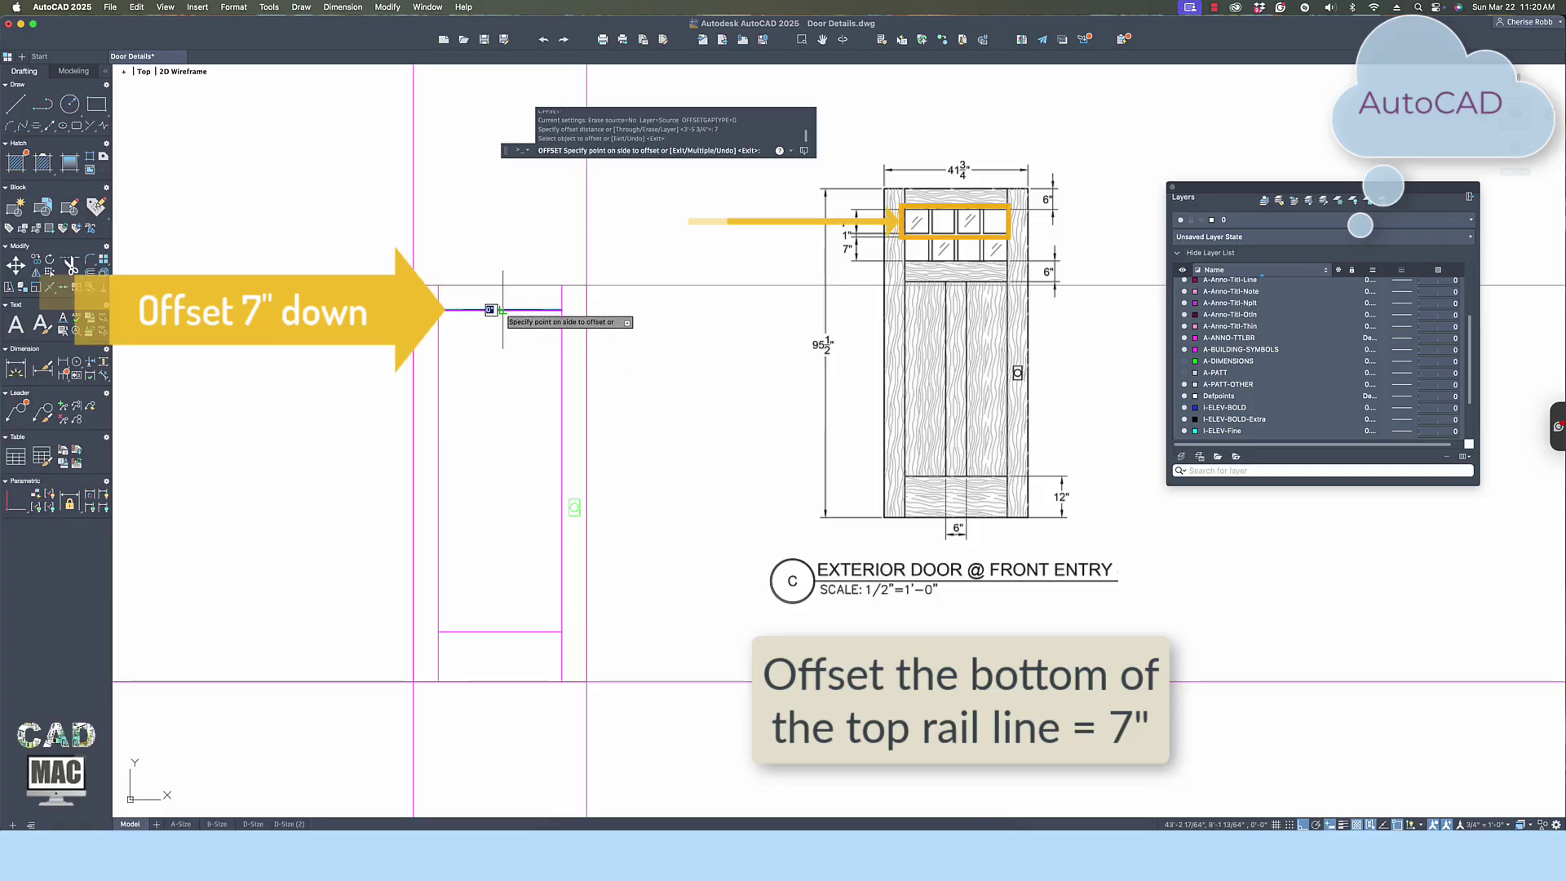
pyautogui.click(500, 367)
pyautogui.press('Return')
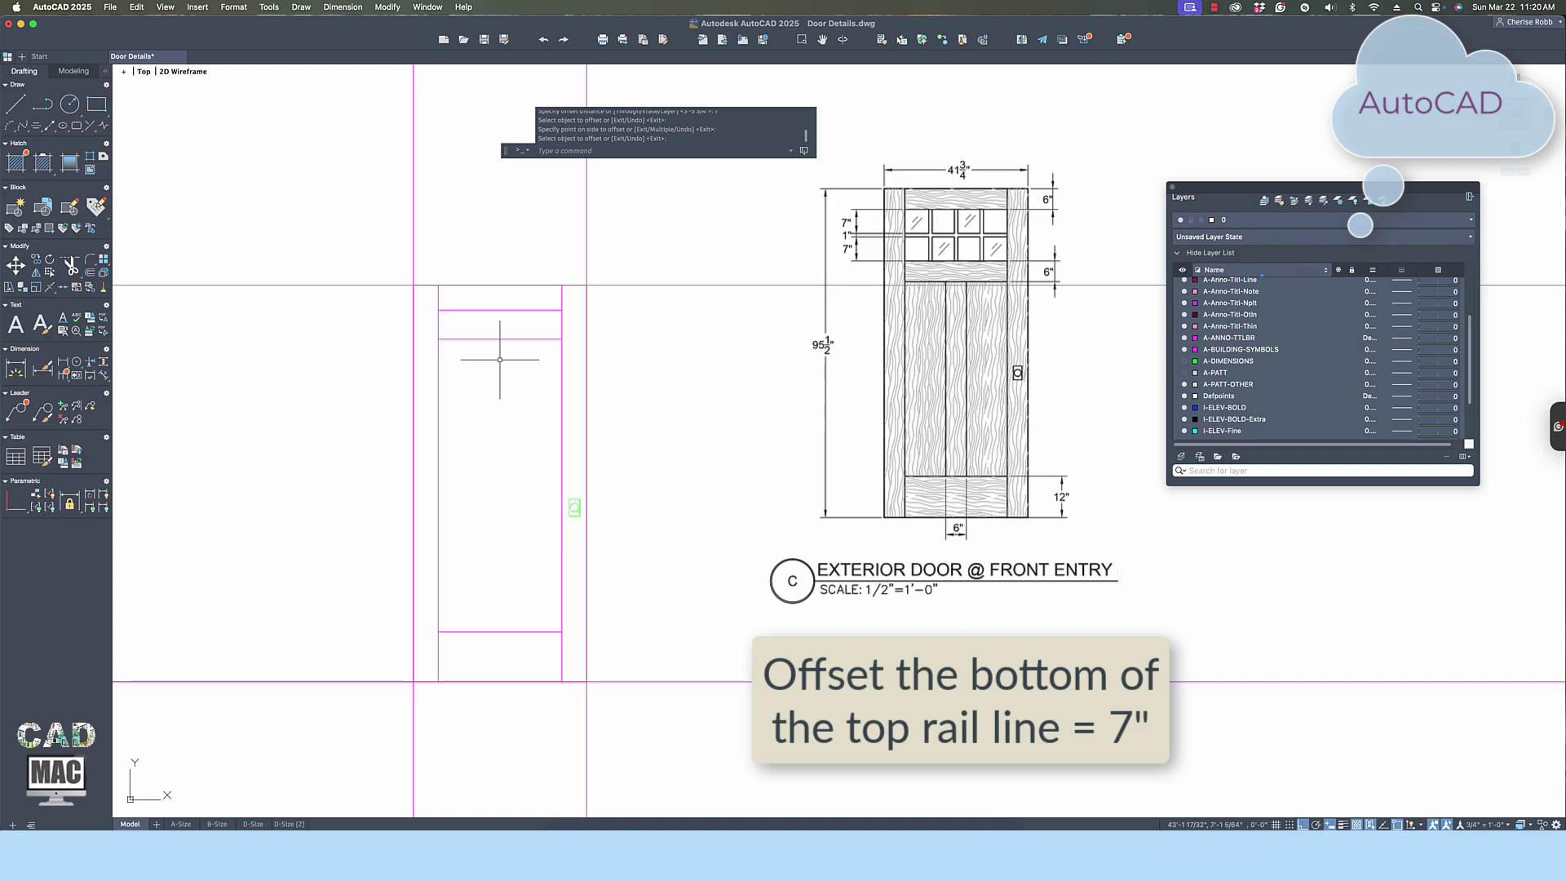
# Offset the line below the top rail 1" downward to form the horizontal muntin.
pyautogui.write('o')
pyautogui.press('Return')
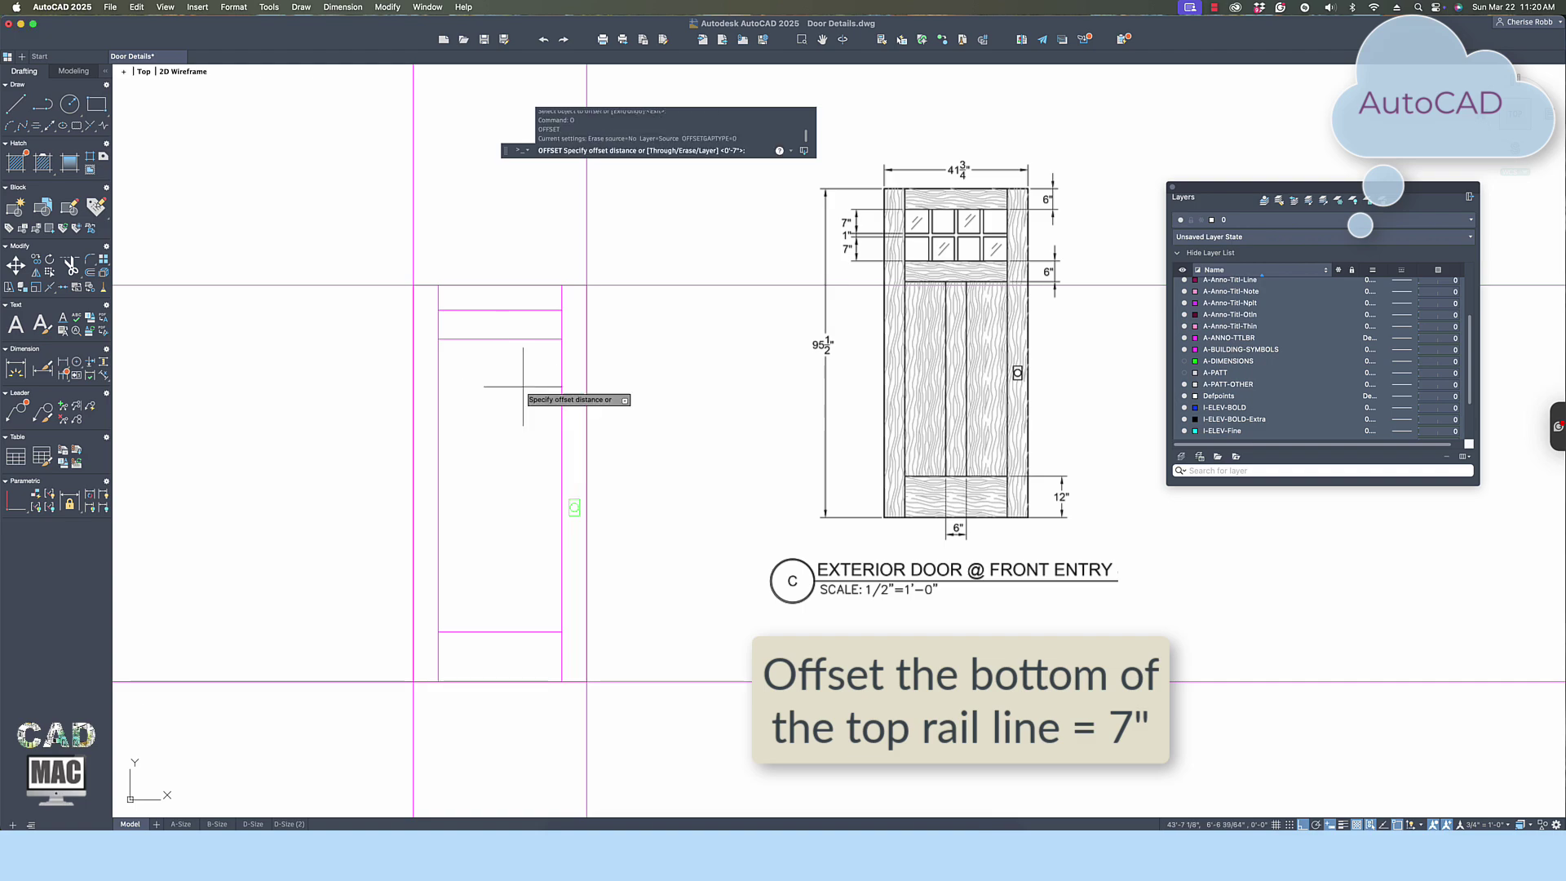
pyautogui.write('1')
pyautogui.press('Return')
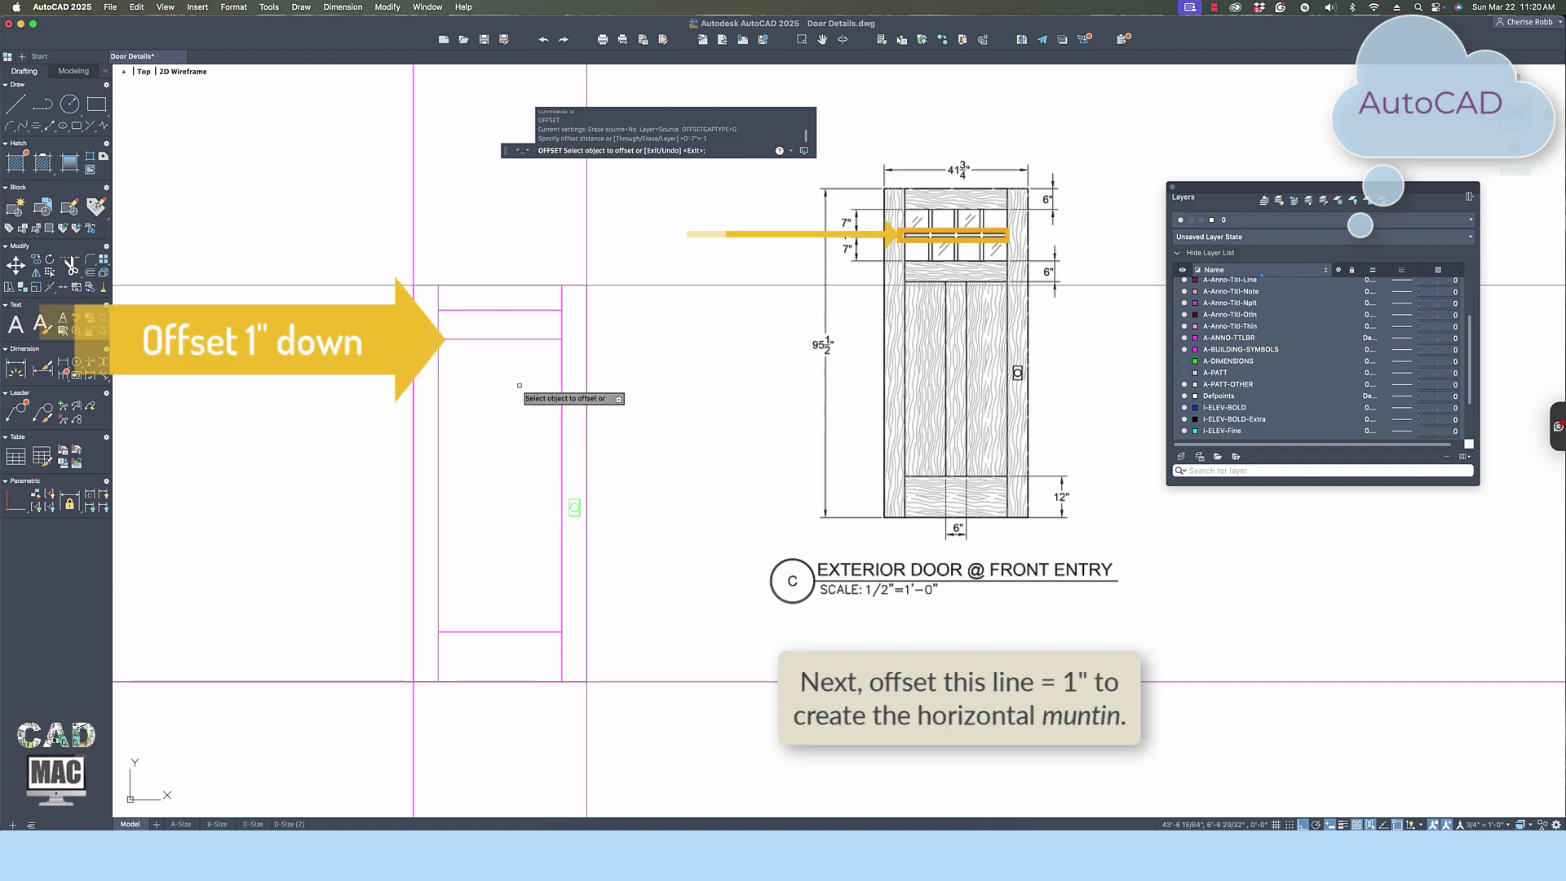
pyautogui.click(518, 338)
pyautogui.click(515, 382)
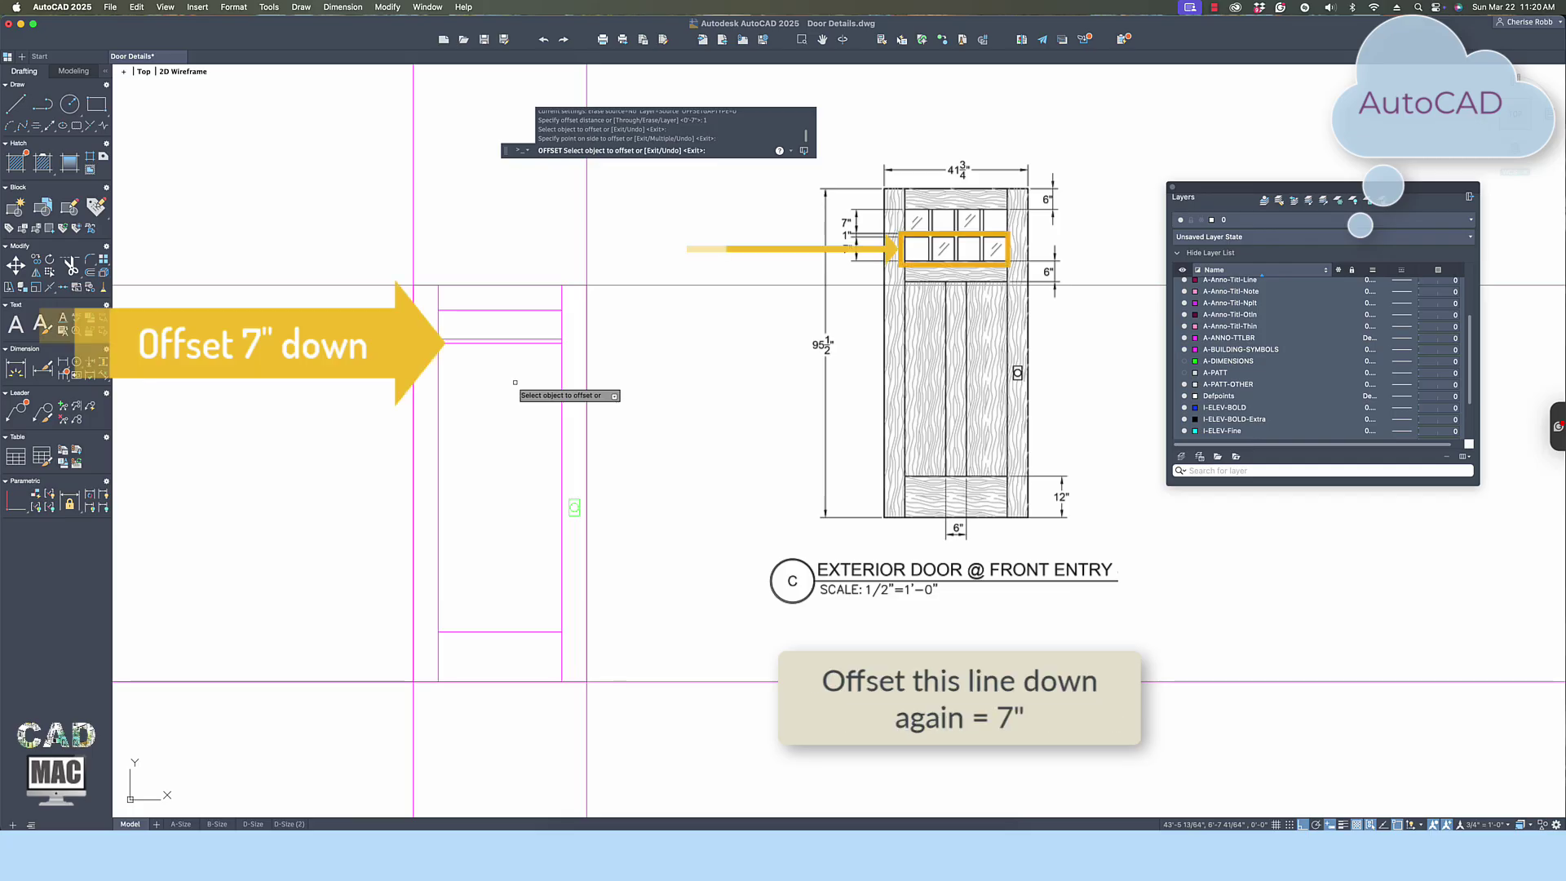
pyautogui.press('Return')
# Offset the bottom line of the horizontal muntin 7" downward to mark the second row of glass.
pyautogui.scroll(1, 515, 380)
pyautogui.rightClick(515, 379)
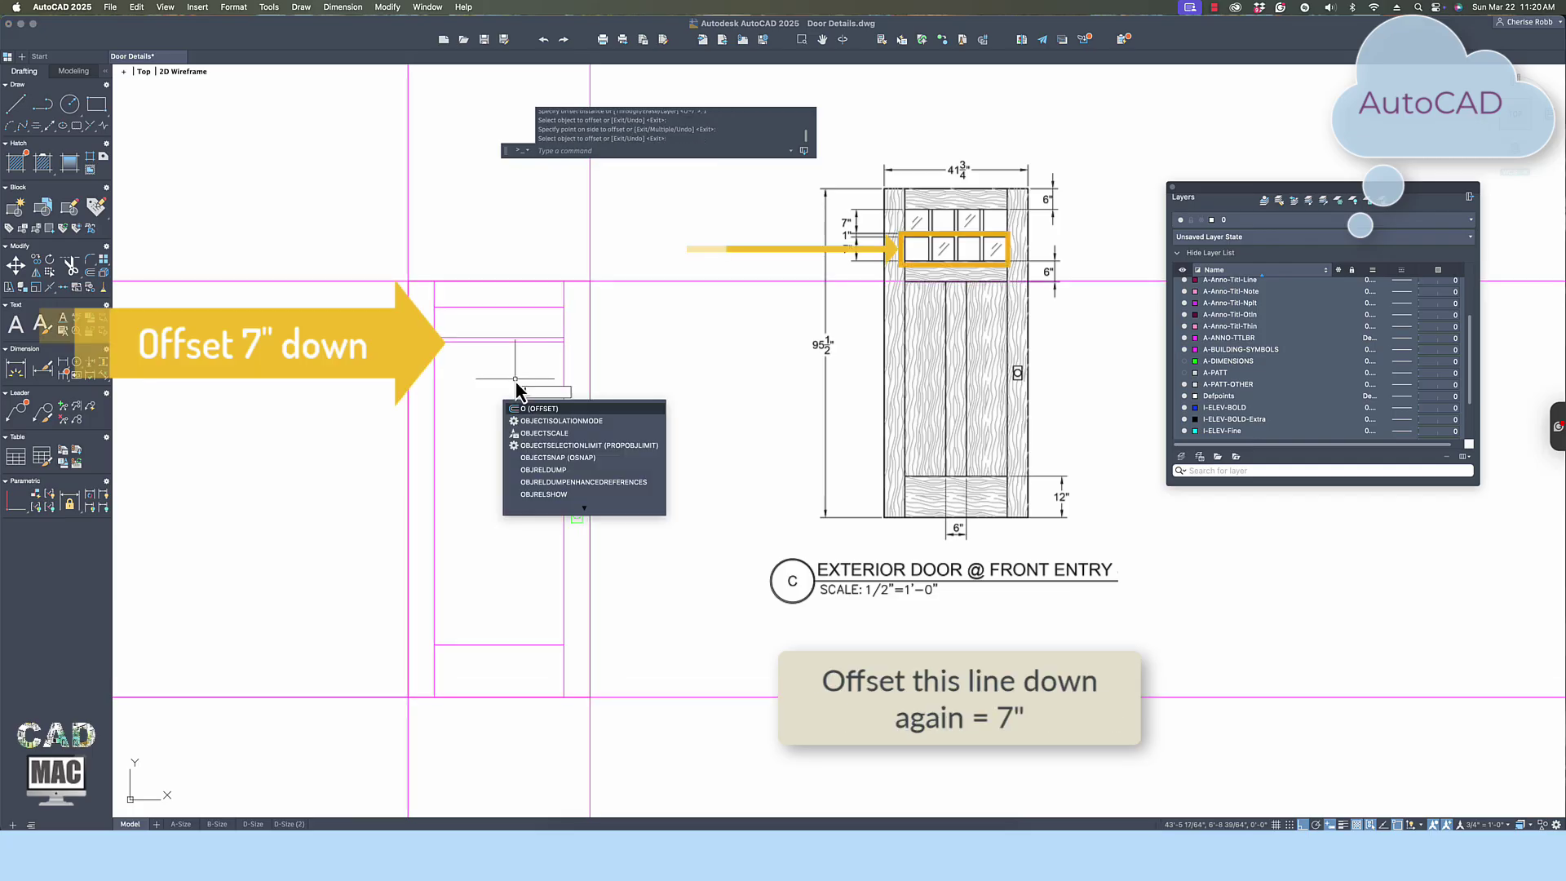
pyautogui.click(542, 392)
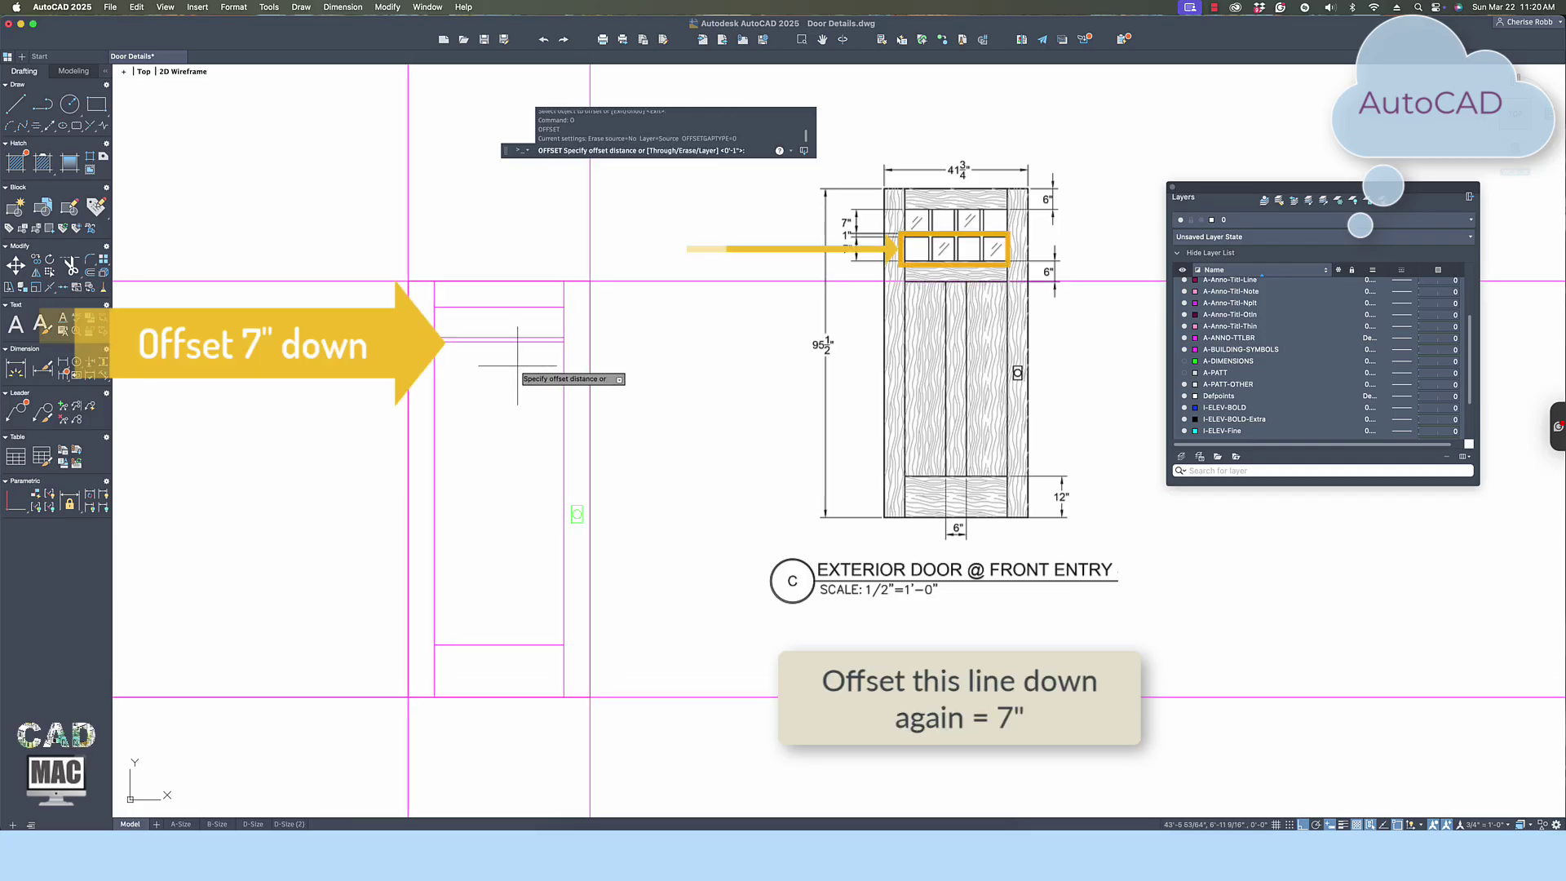
pyautogui.press('Return')
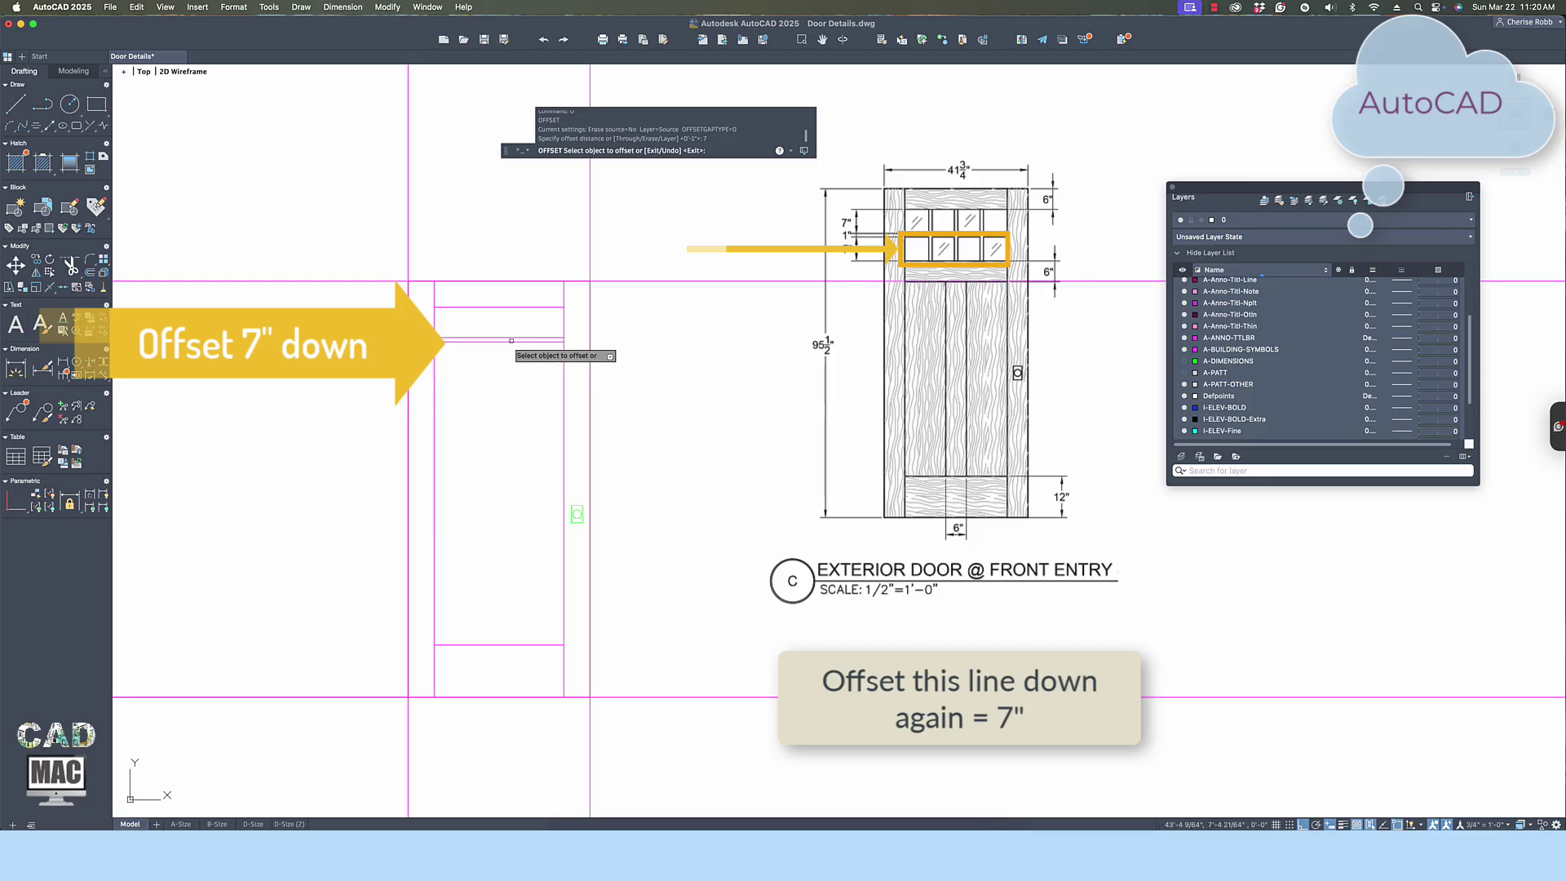
pyautogui.click(498, 341)
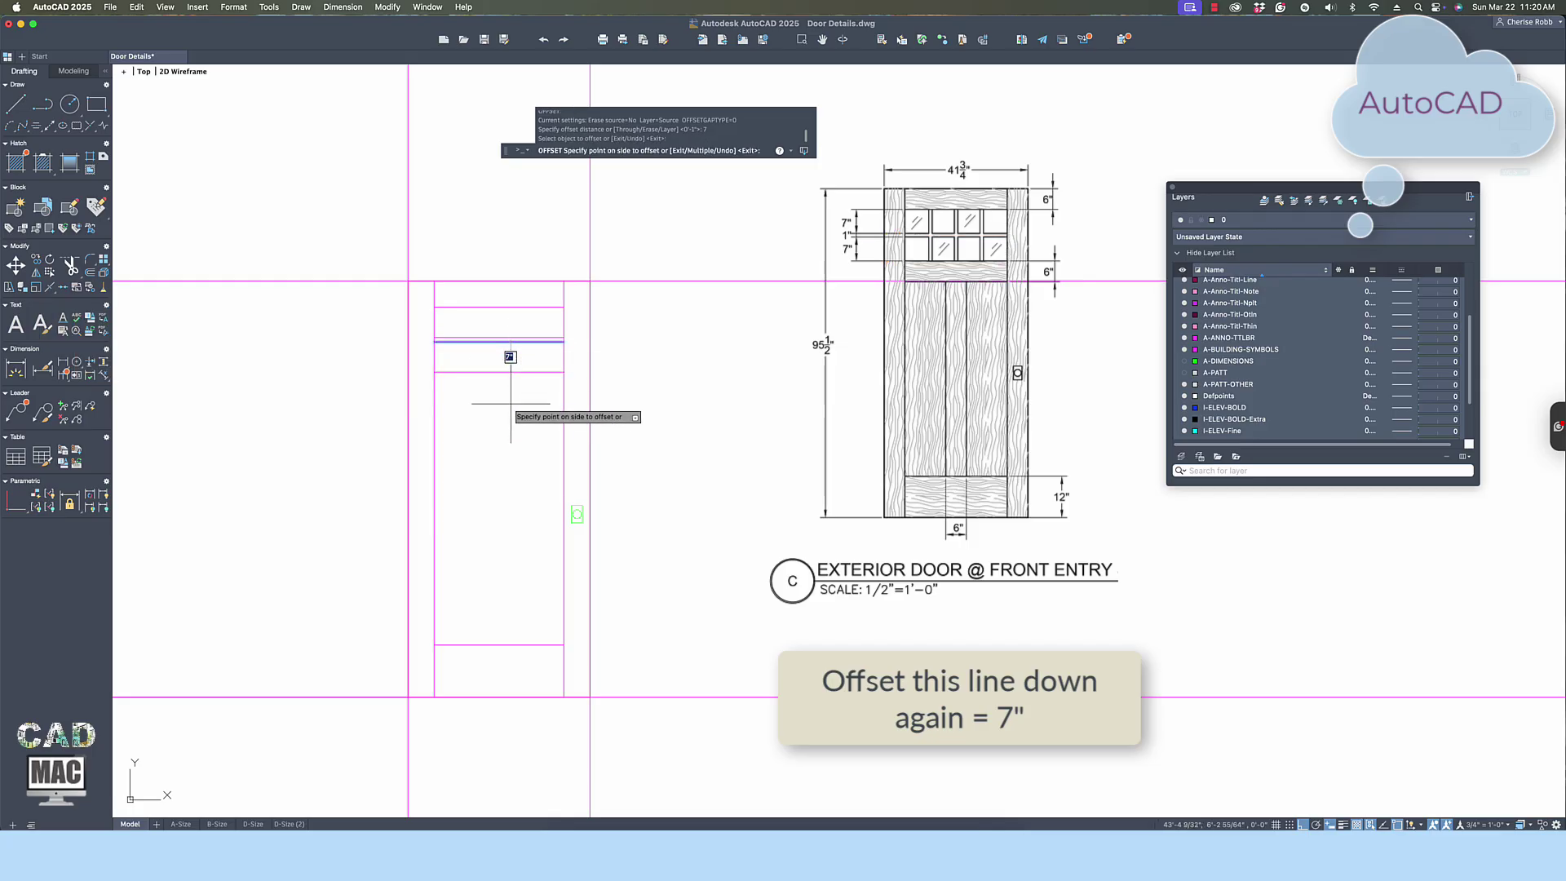
pyautogui.click(511, 357)
pyautogui.press('Return')
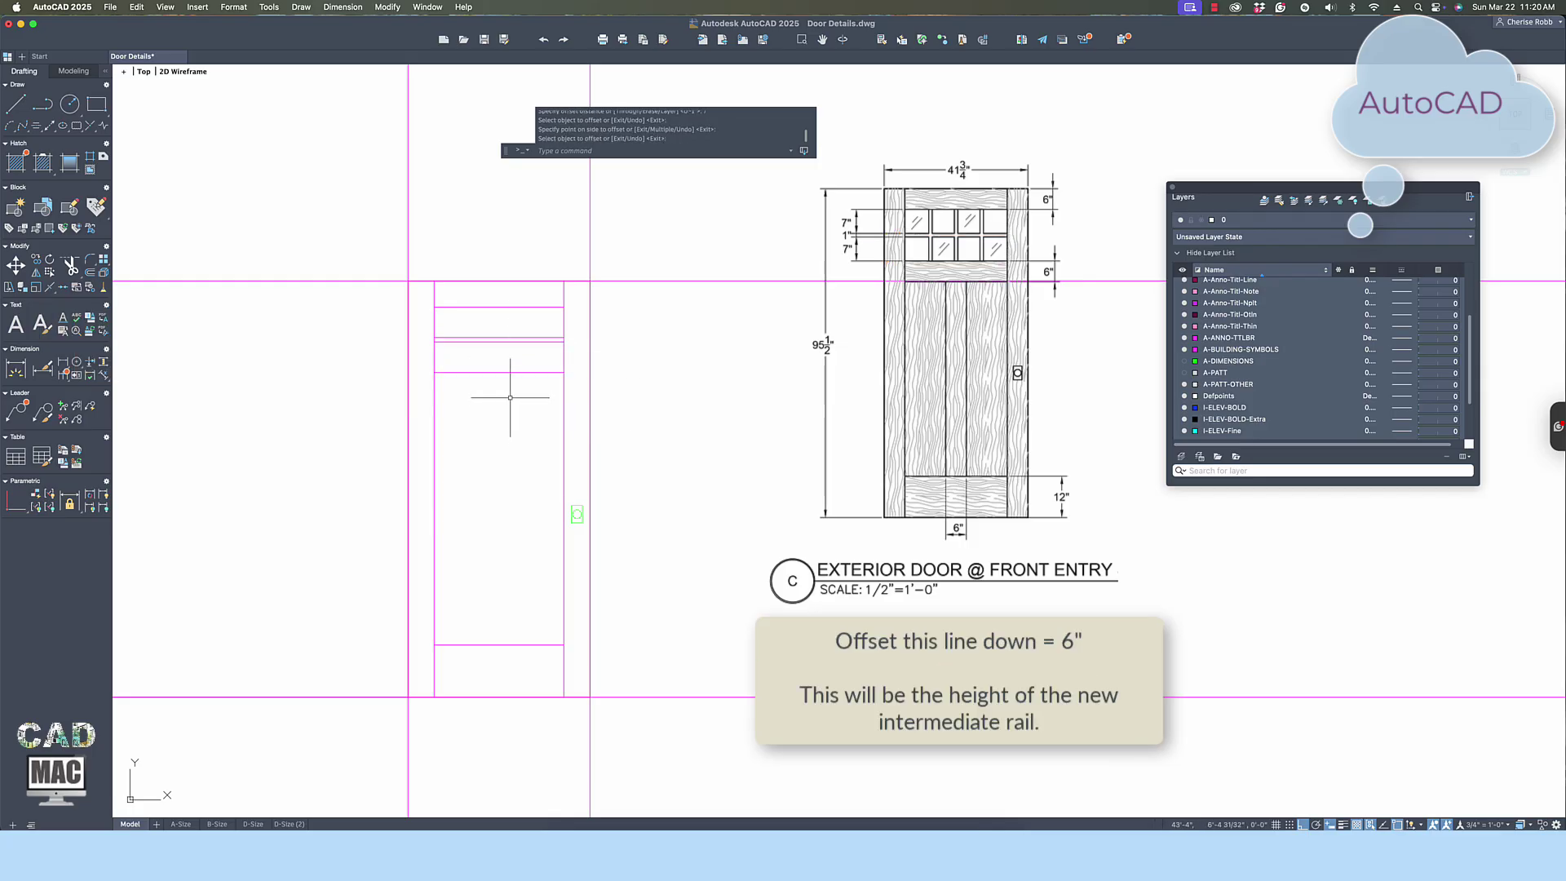
# Offset the bottom line of the second glass row 6" downward to form the new intermediate rail.
pyautogui.rightClick(510, 394)
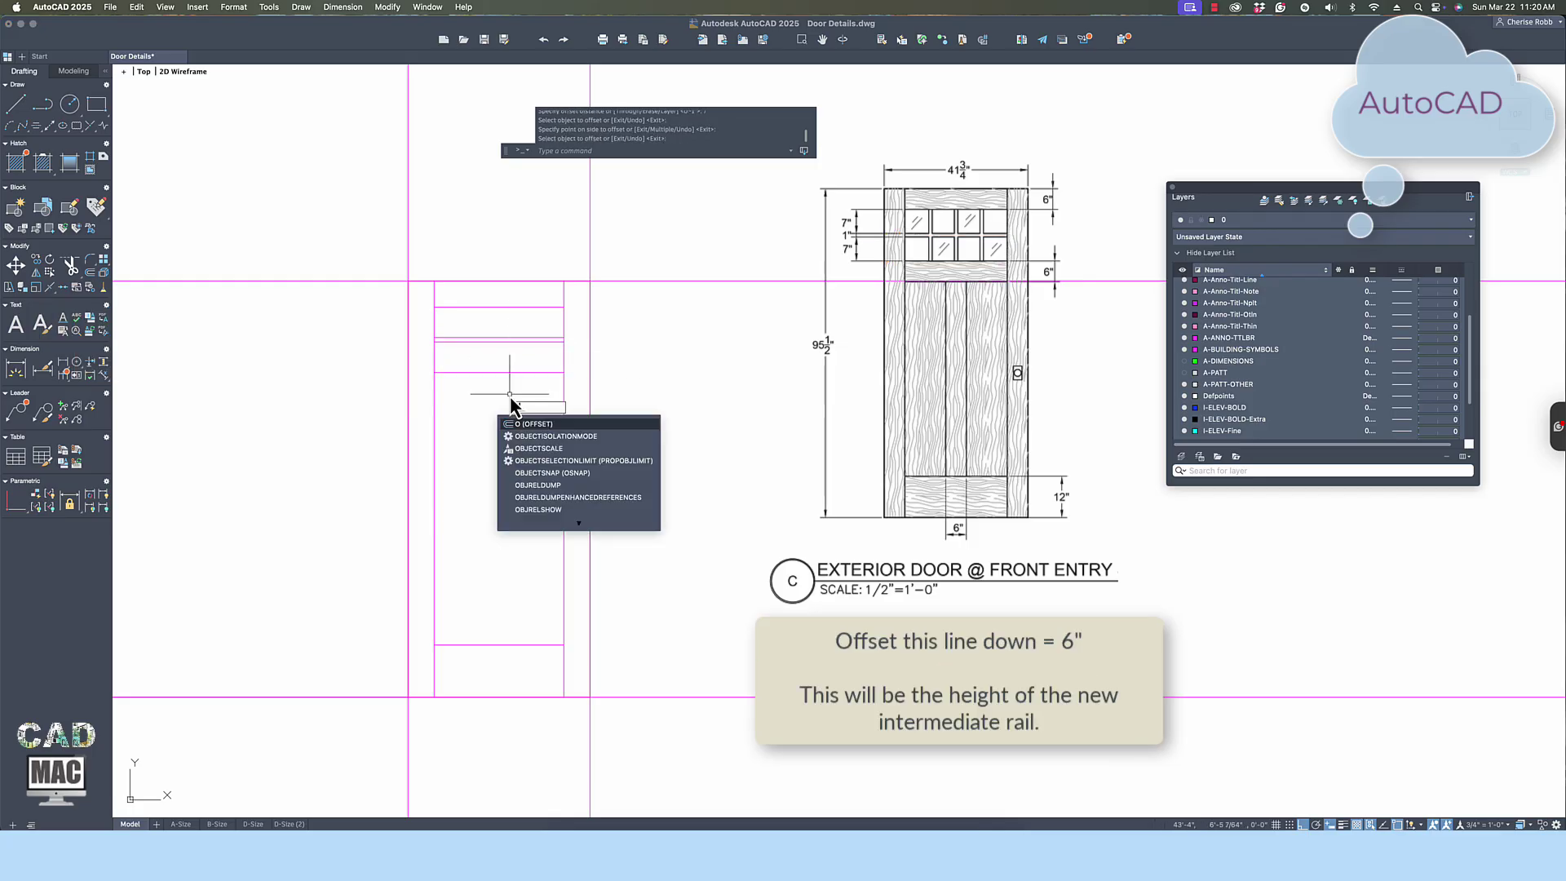
pyautogui.click(544, 430)
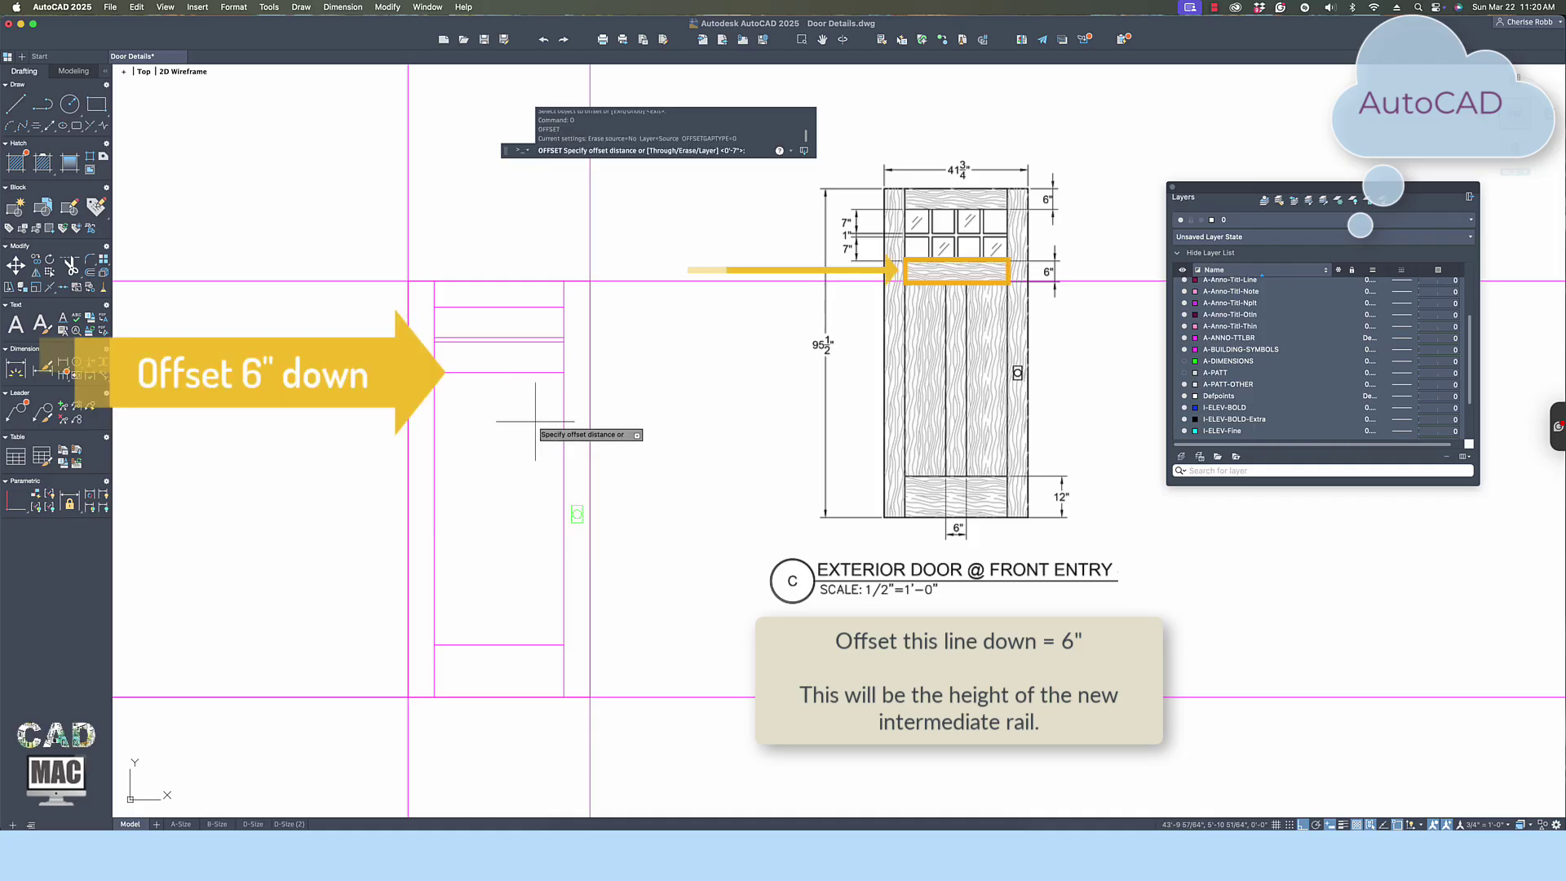
pyautogui.write('6')
pyautogui.press('Return')
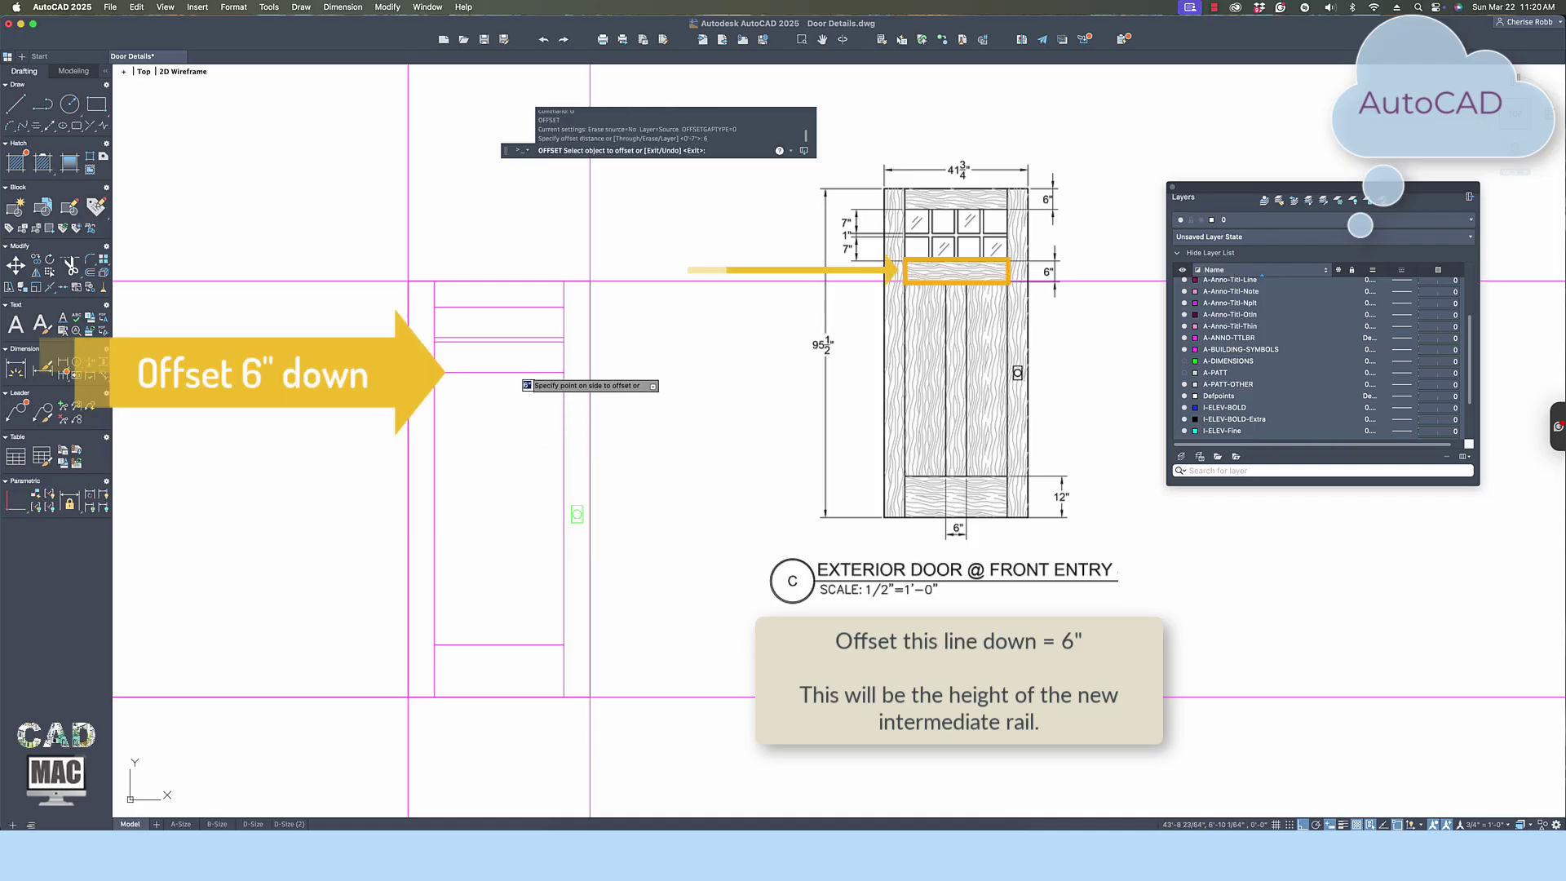
pyautogui.click(522, 373)
pyautogui.click(522, 424)
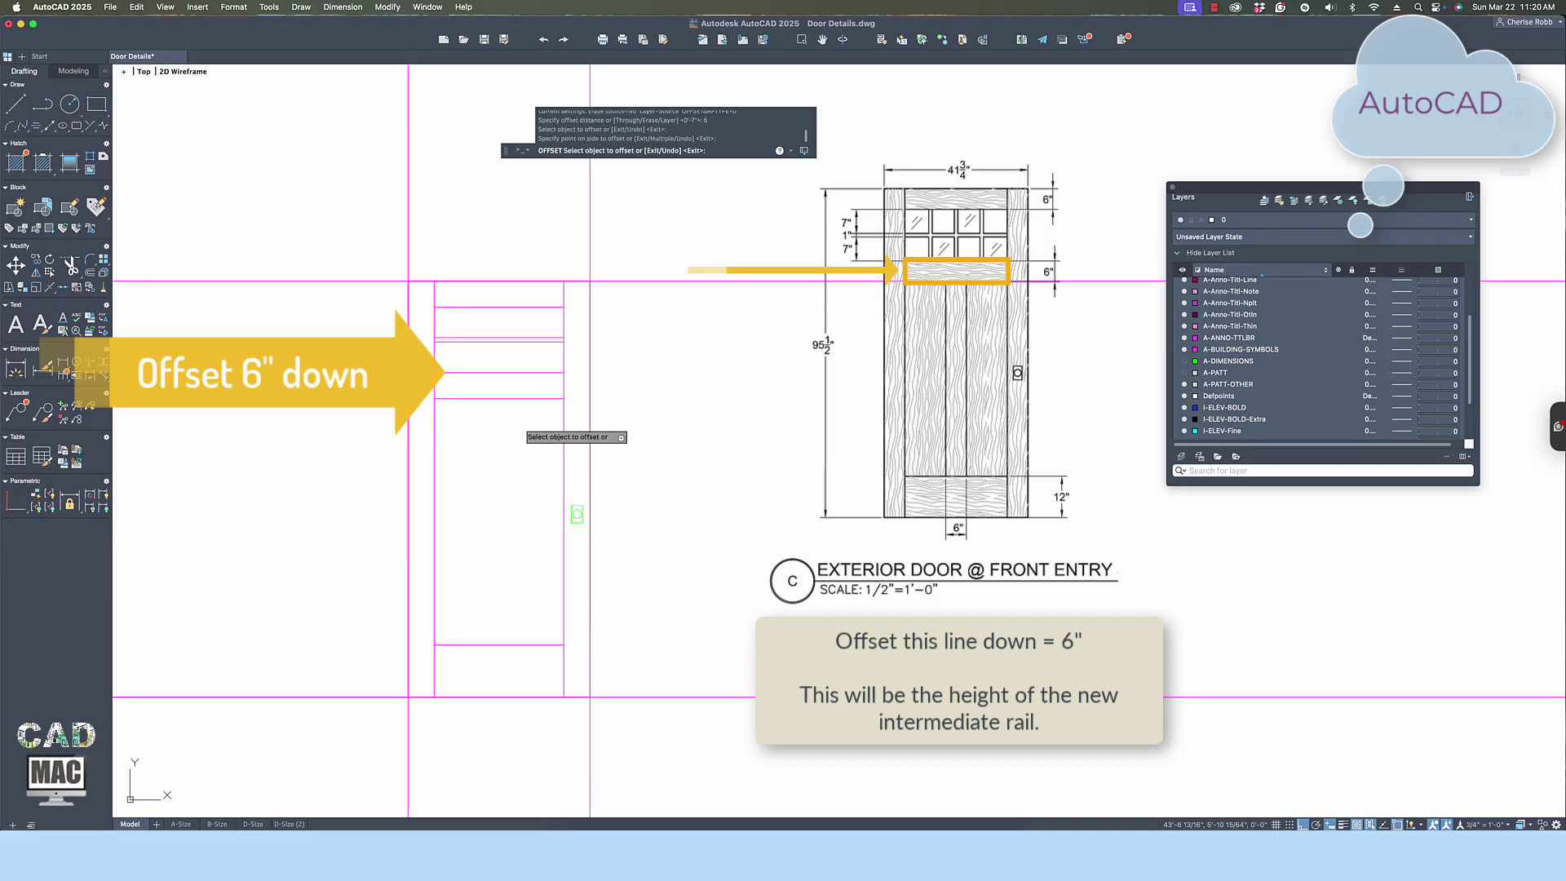
pyautogui.press('Return')
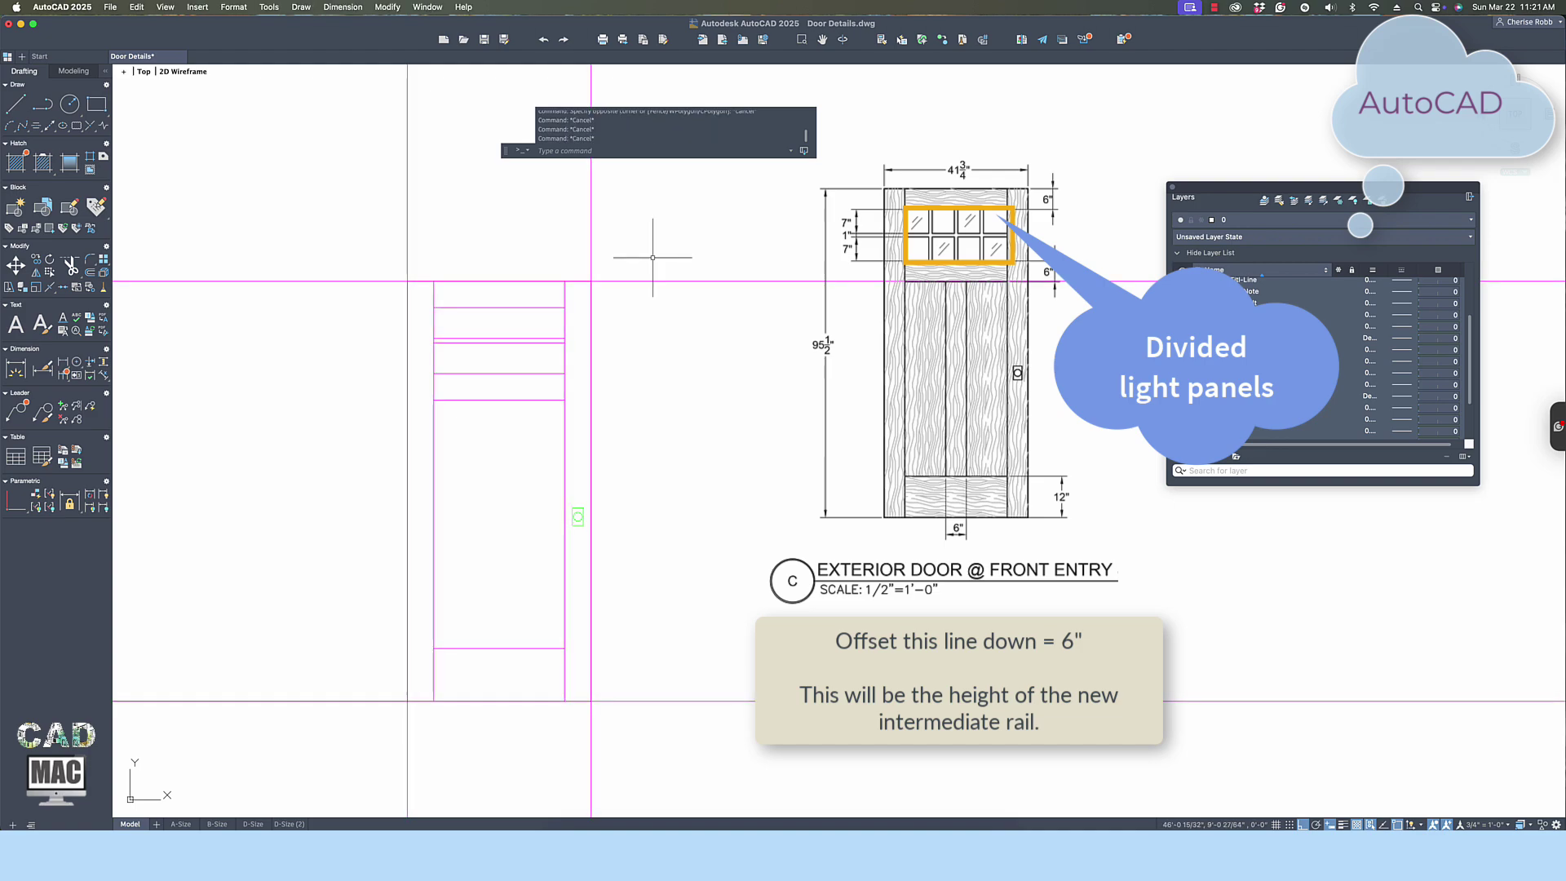
# Set the point style to the X marker, sized relative to the screen.
pyautogui.rightClick(622, 261)
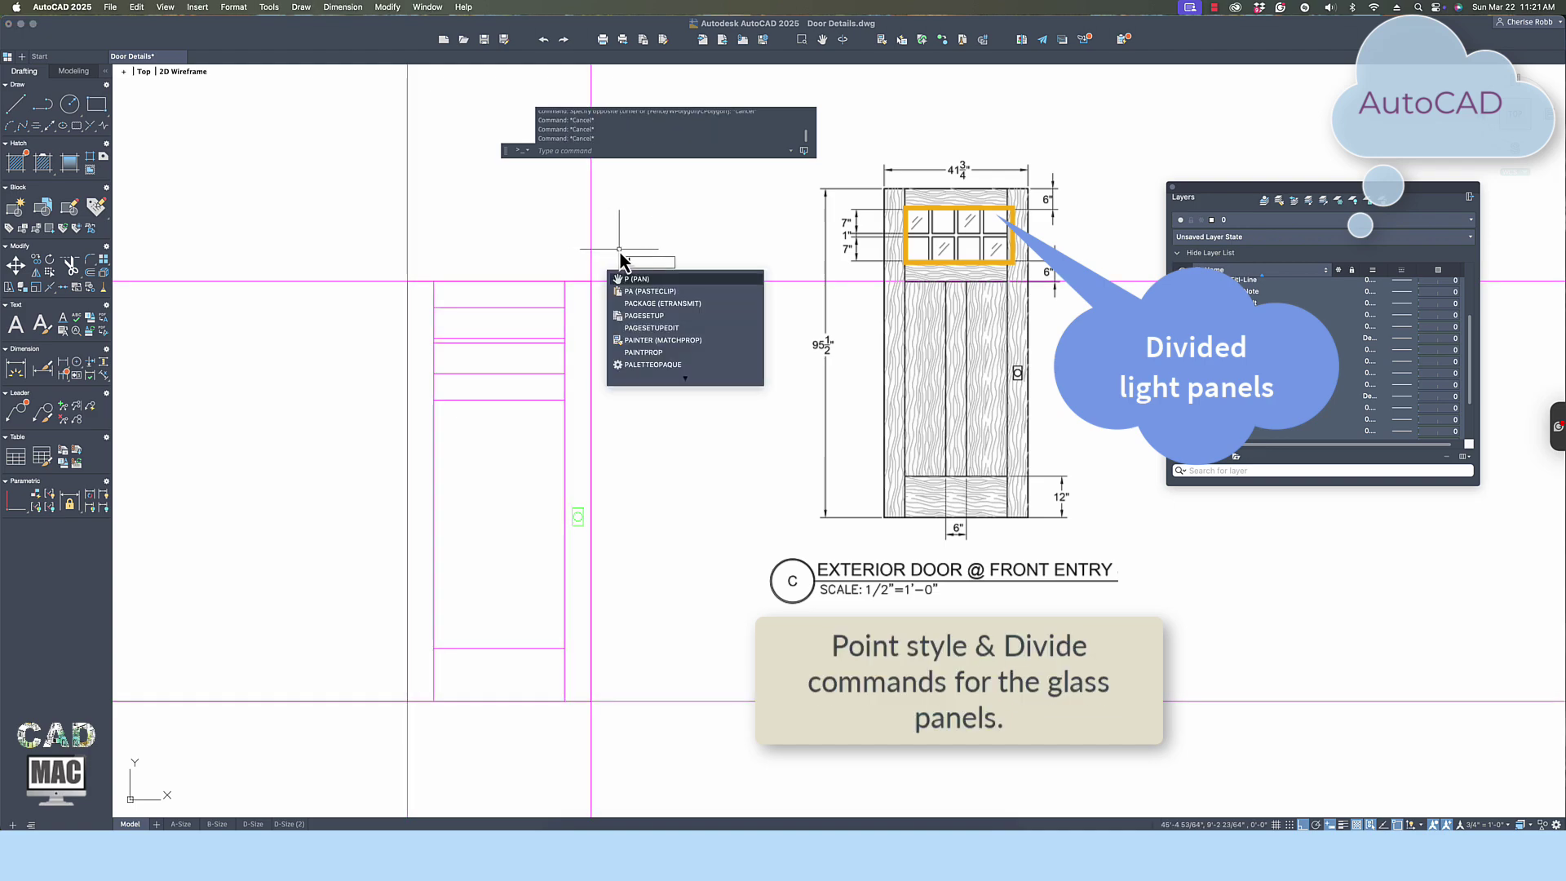
pyautogui.write('ptype')
pyautogui.press('Return')
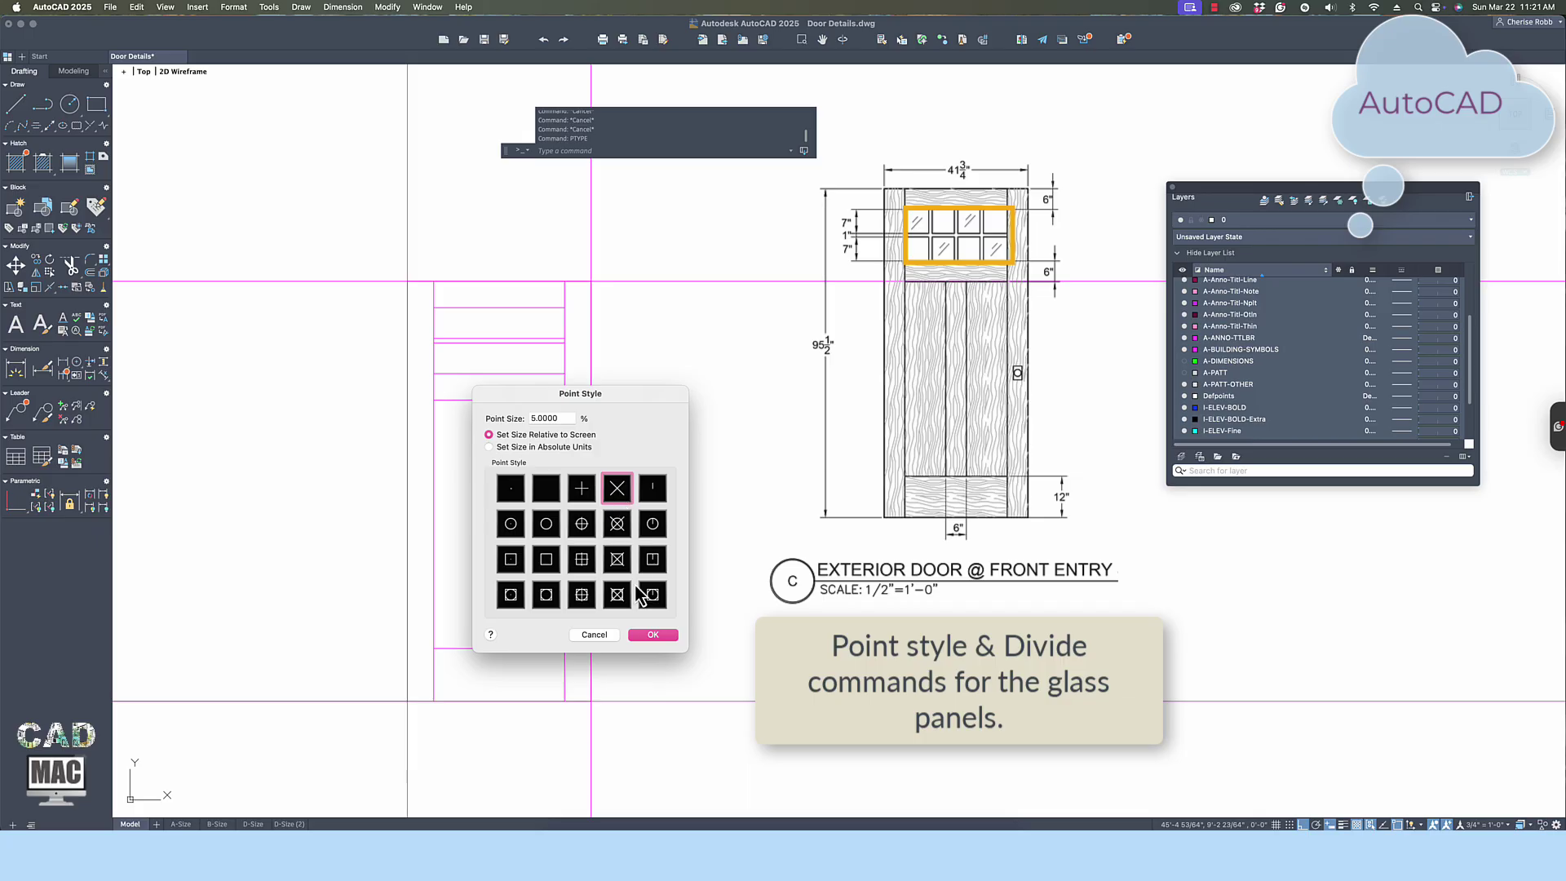
pyautogui.click(653, 635)
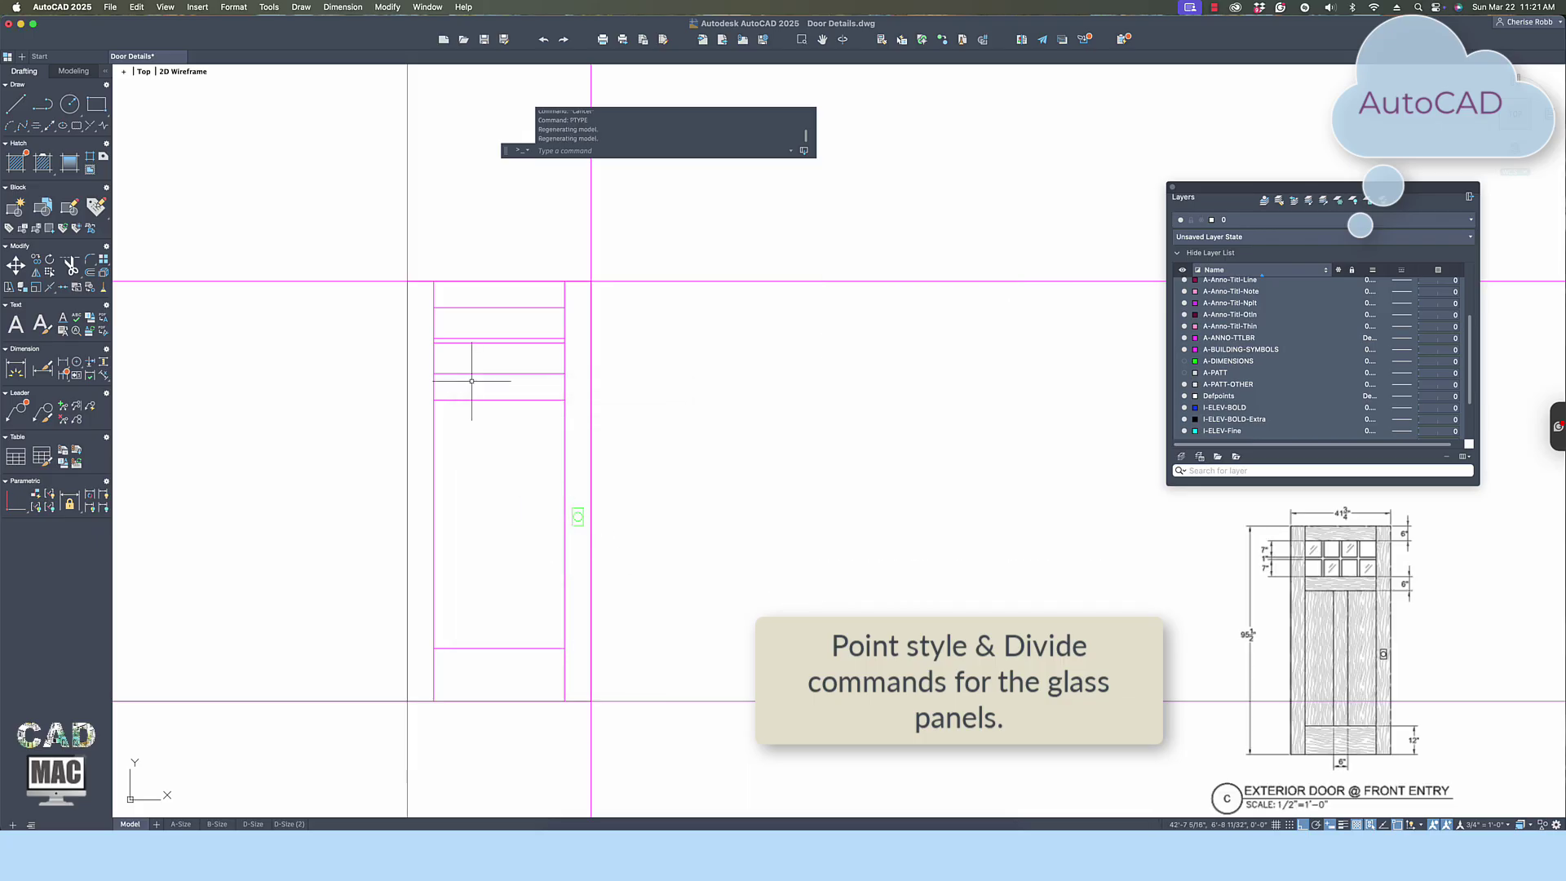
# Divide the bottom line of the door's top rail into 4 segments.
pyautogui.write('div')
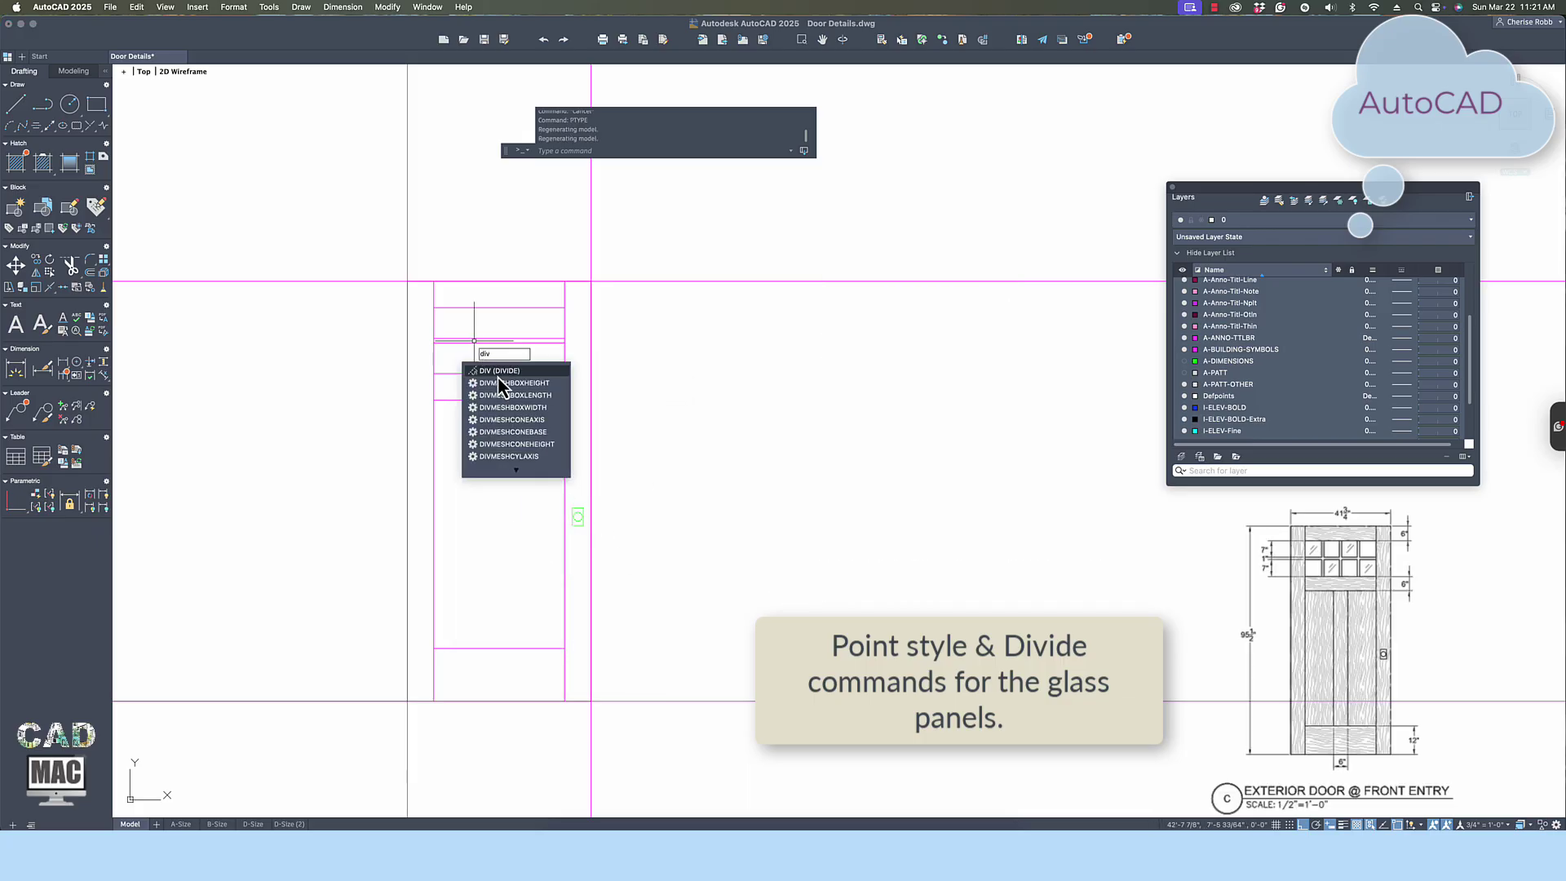
pyautogui.press('Return')
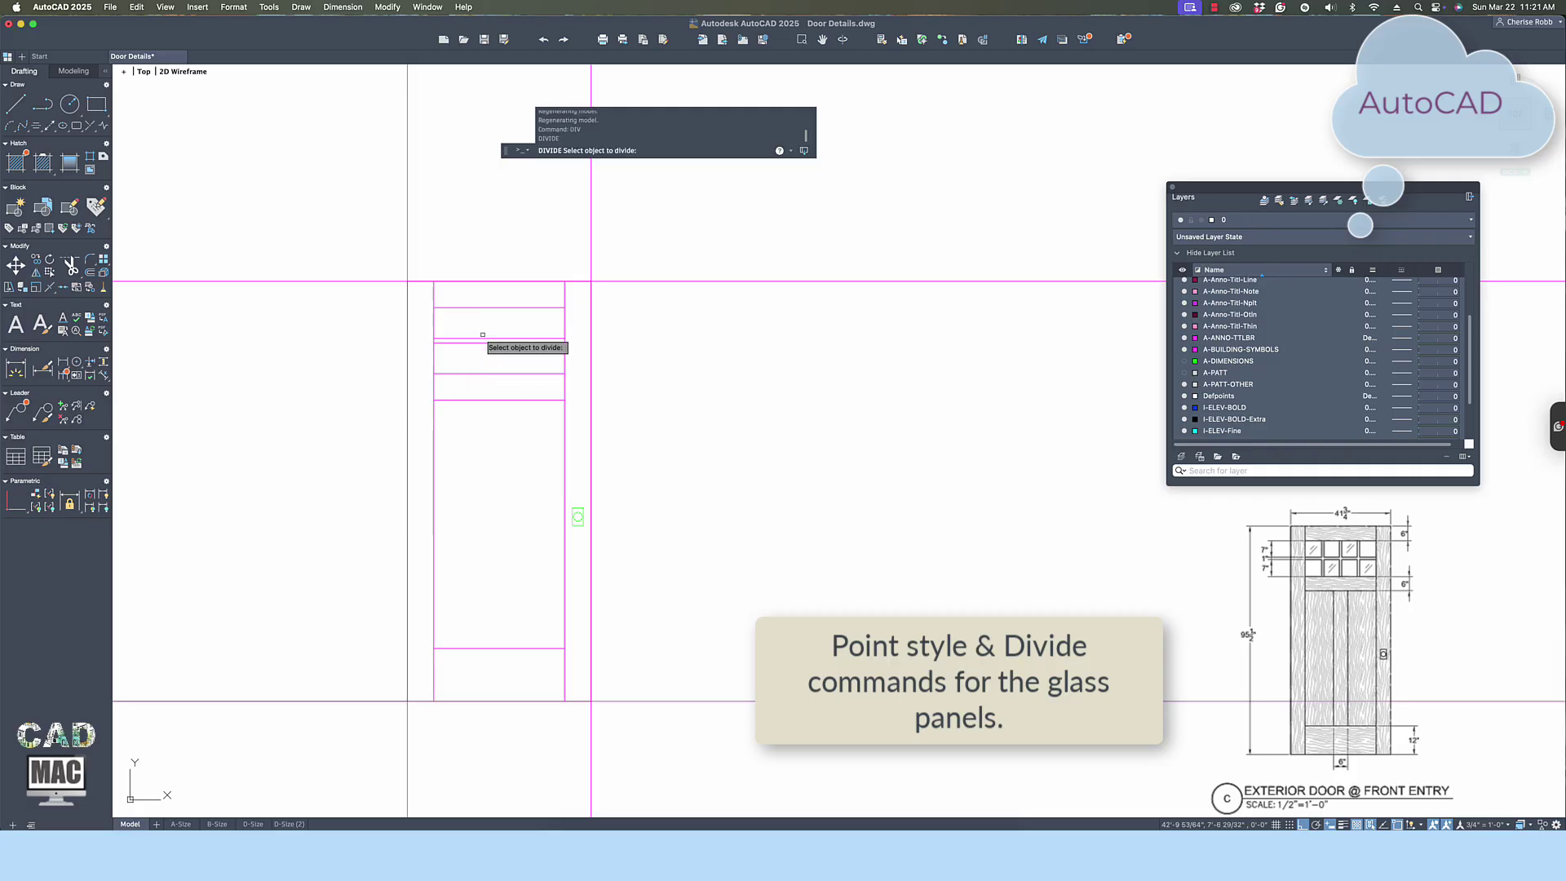
pyautogui.click(488, 308)
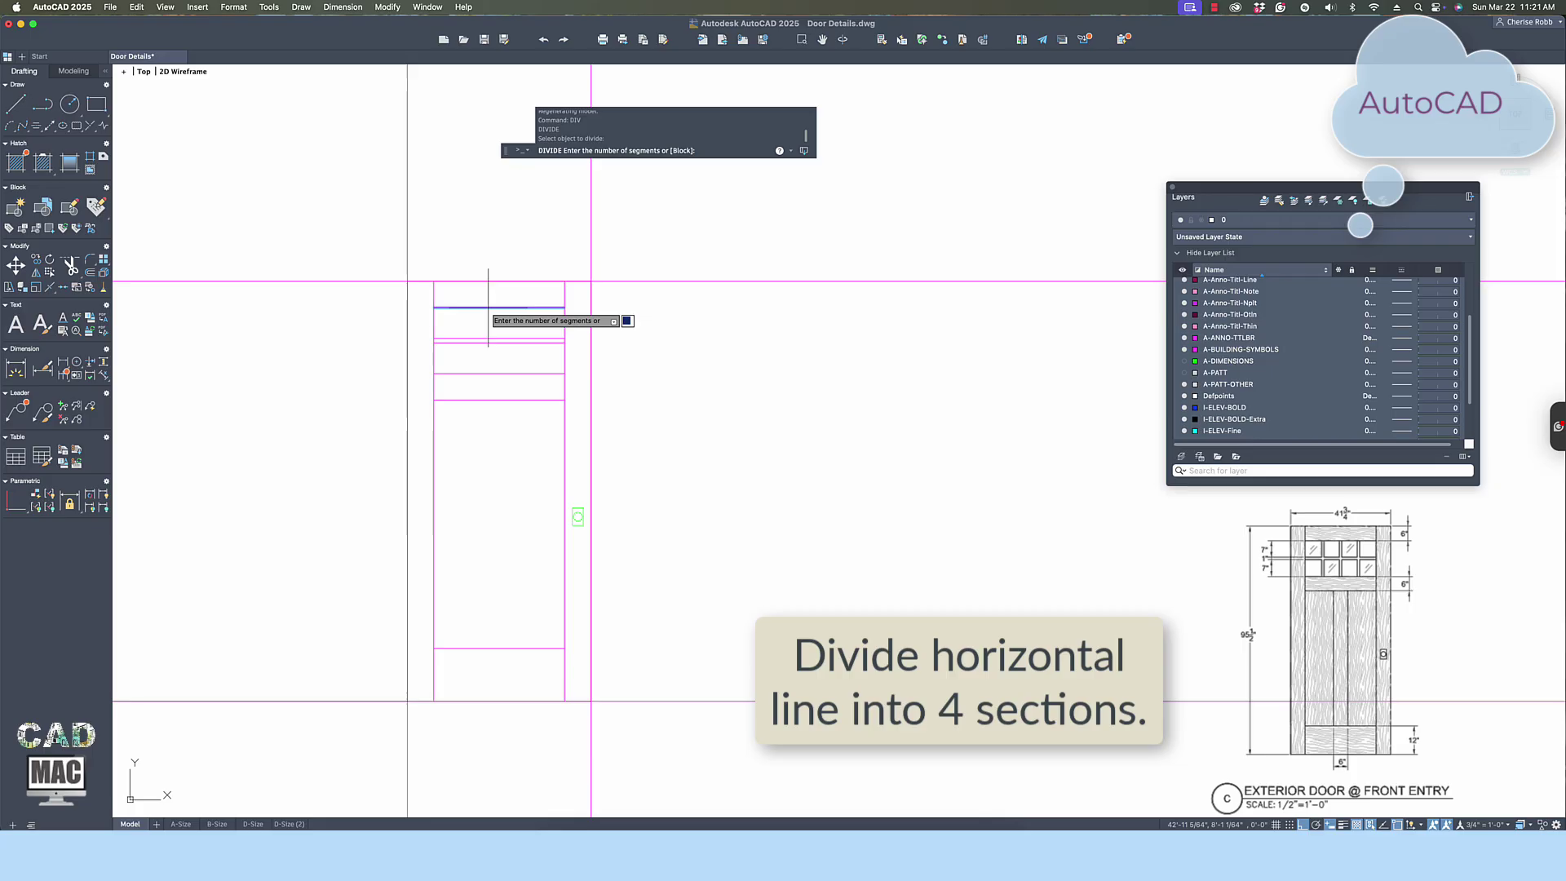
pyautogui.write('4')
pyautogui.press('Return')
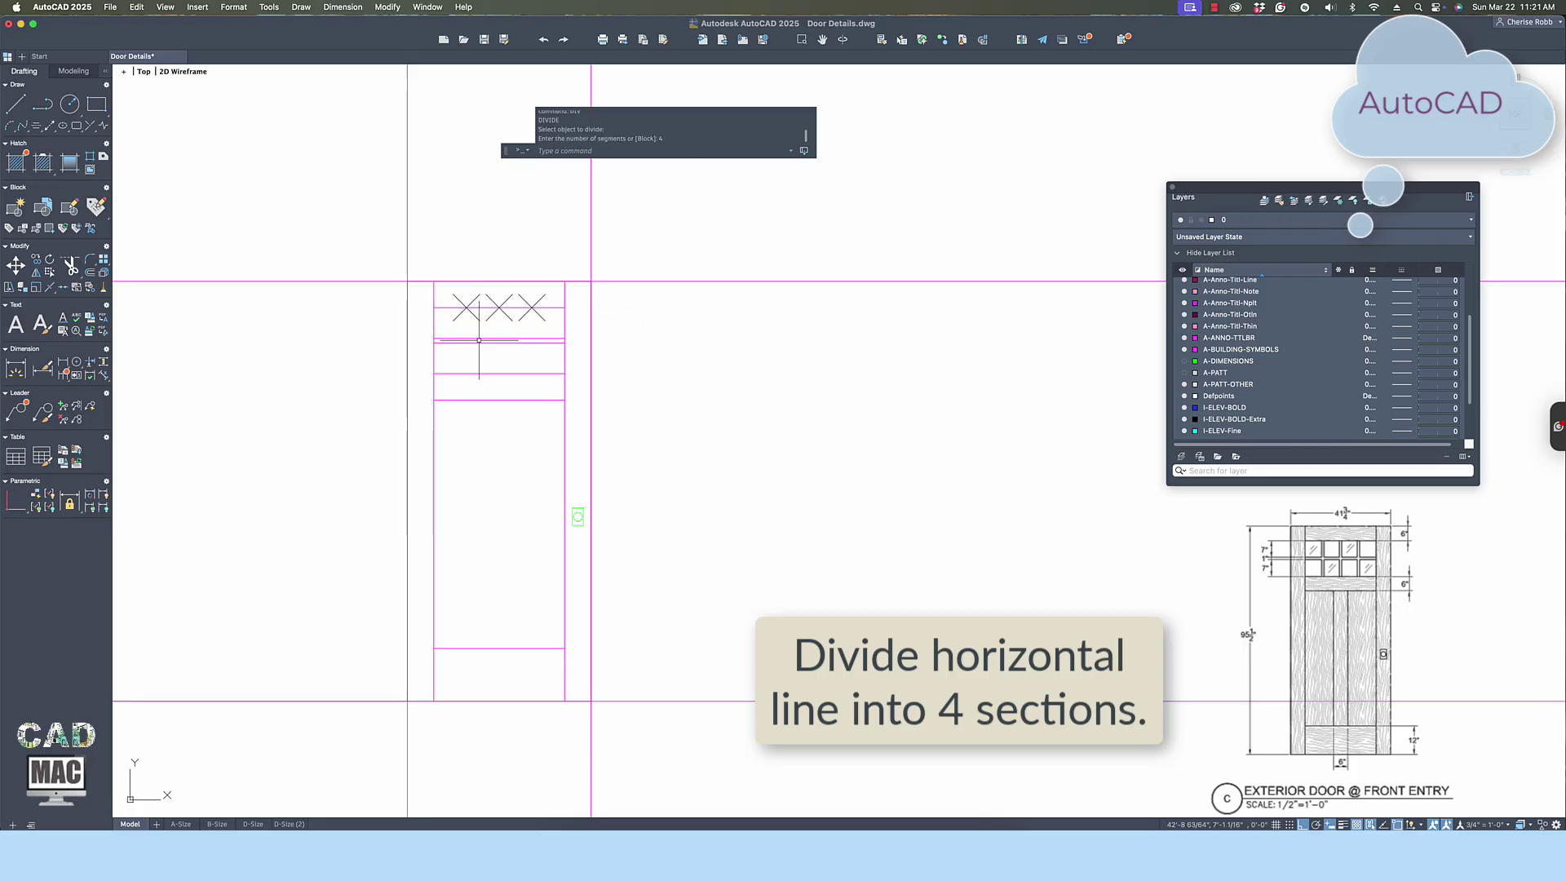
# Draw three vertical lines from the division nodes on the top rail perpendicular to the bottom line of the second glass row.
pyautogui.write('L')
pyautogui.press('Return')
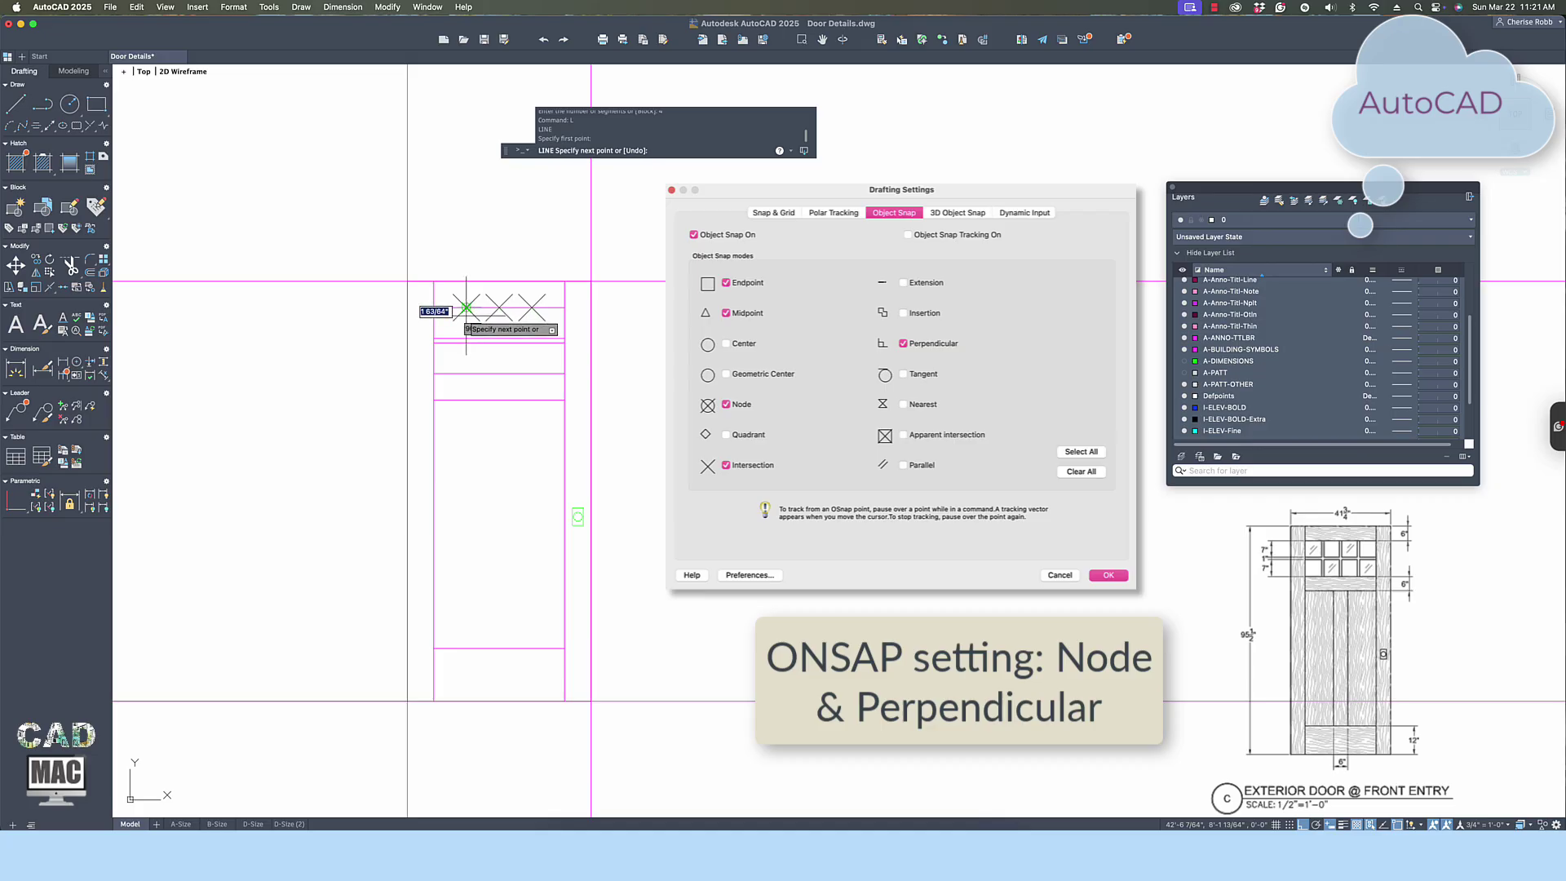
pyautogui.click(467, 307)
pyautogui.click(466, 373)
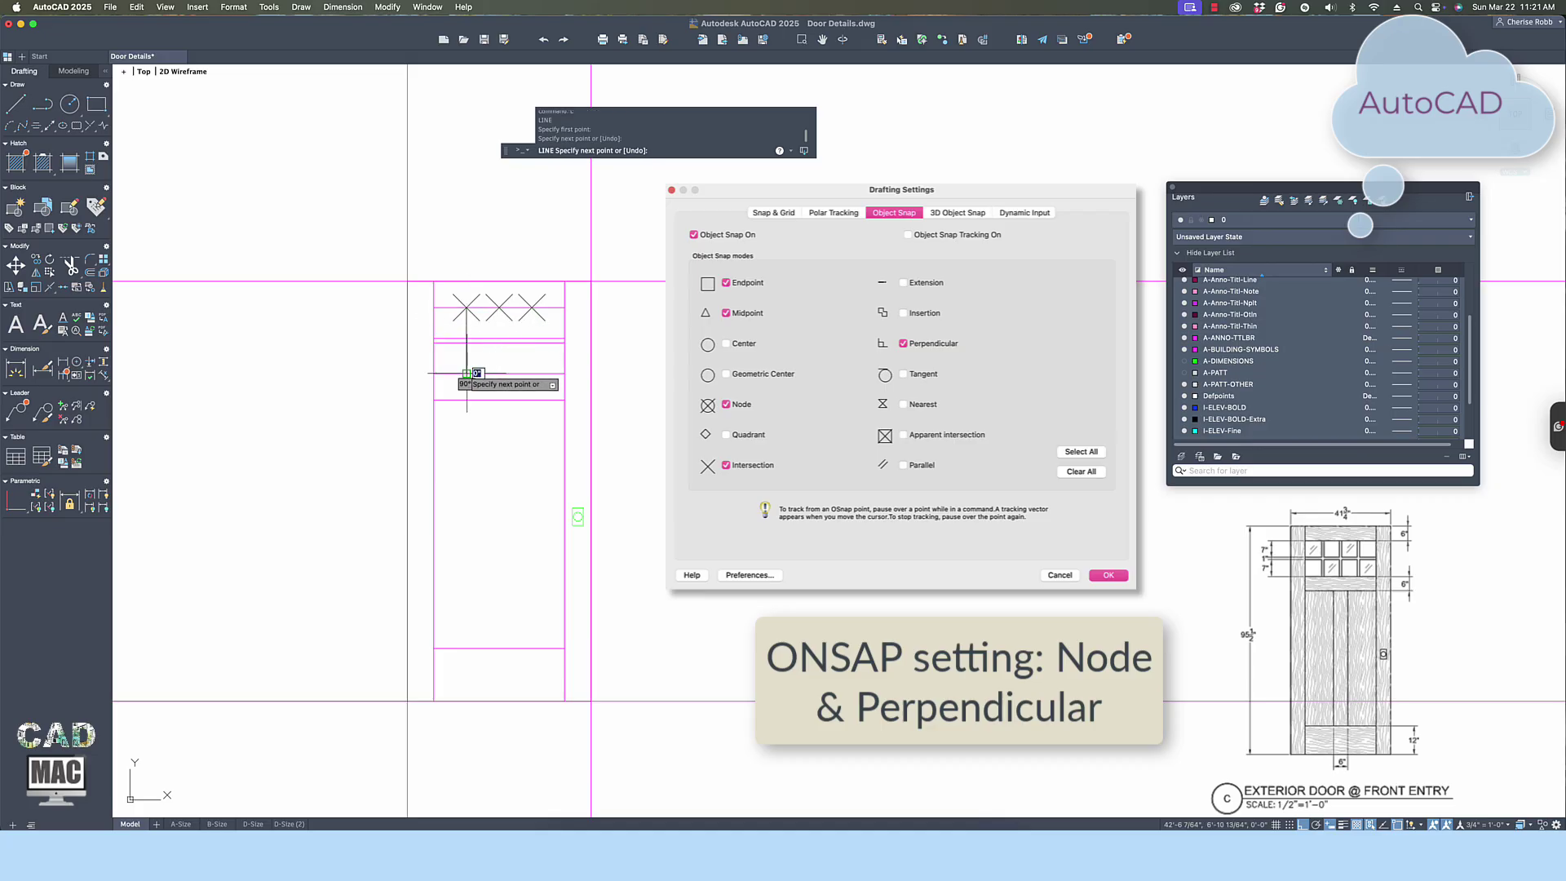
pyautogui.press('Return')
pyautogui.press('Return')
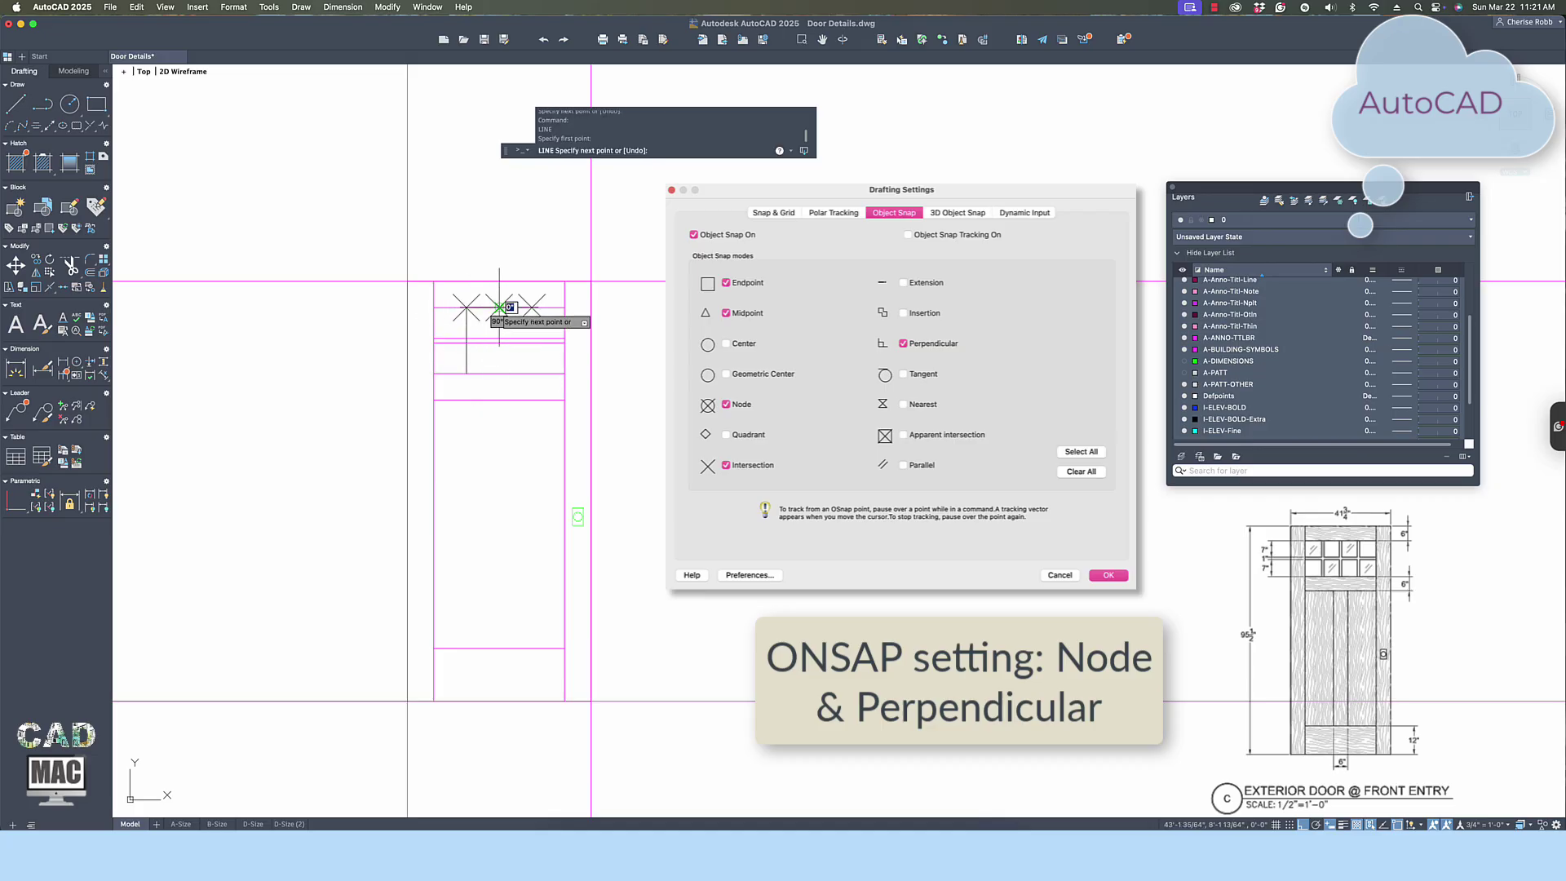
pyautogui.click(499, 308)
pyautogui.click(504, 374)
pyautogui.press('Return')
pyautogui.press('Return')
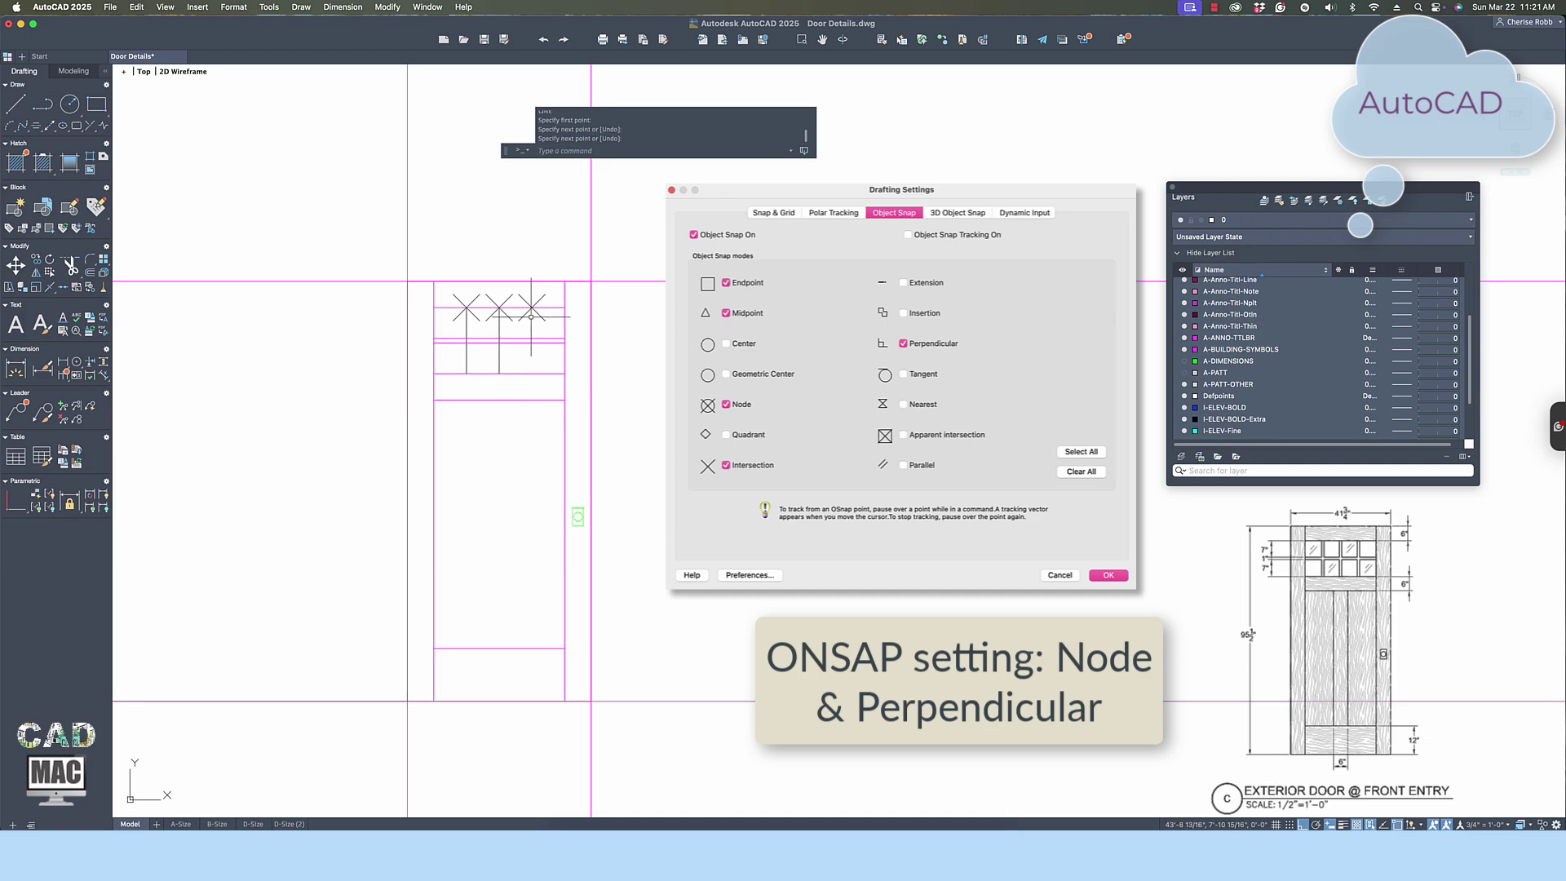
pyautogui.click(532, 307)
pyautogui.click(531, 374)
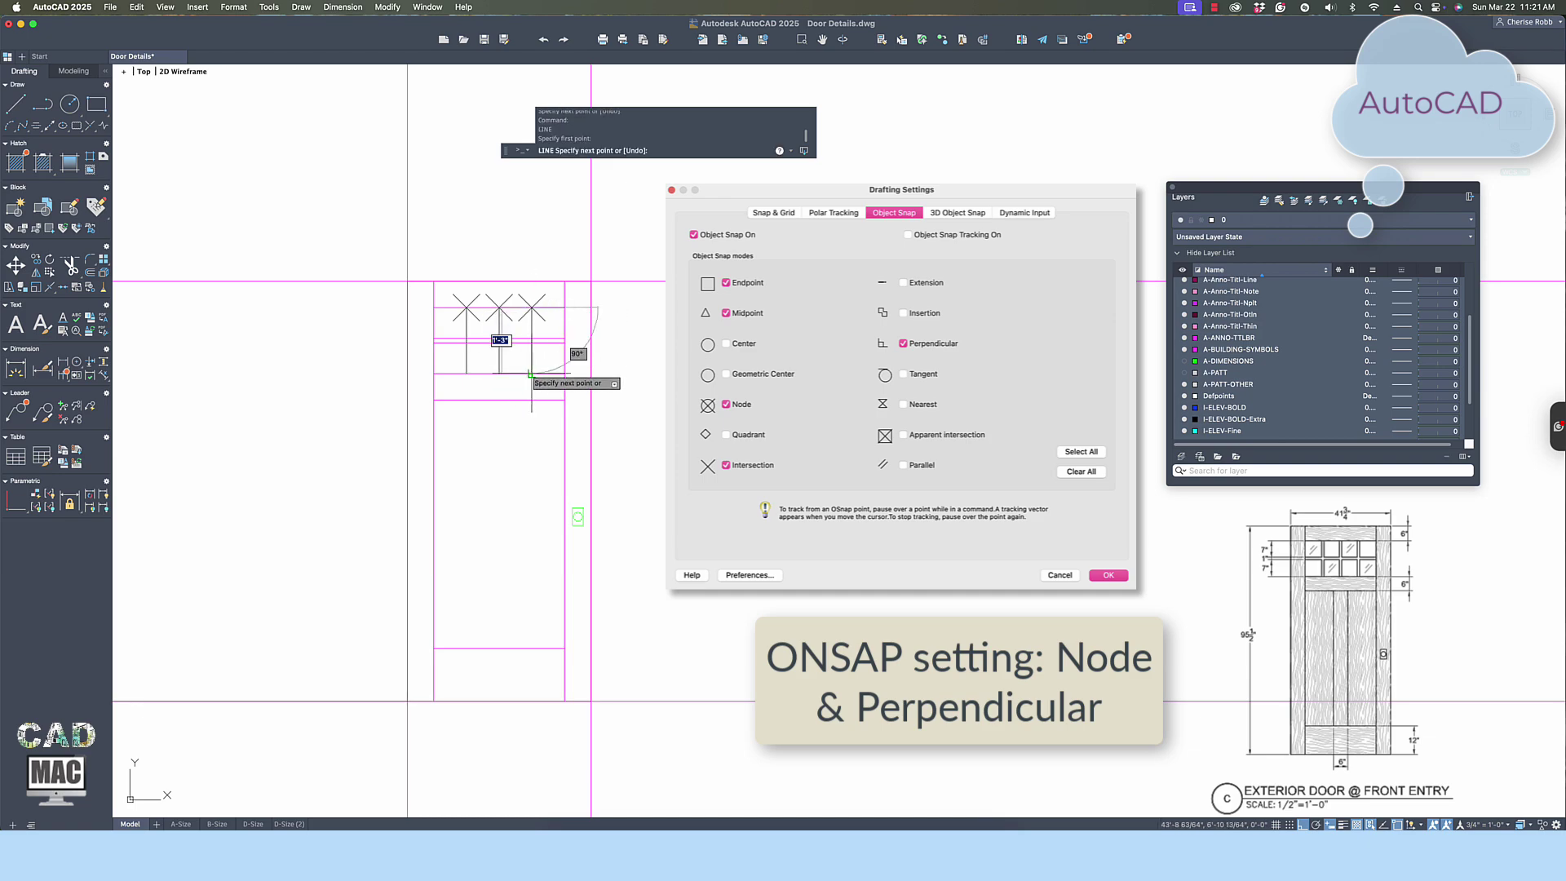
pyautogui.press('Return')
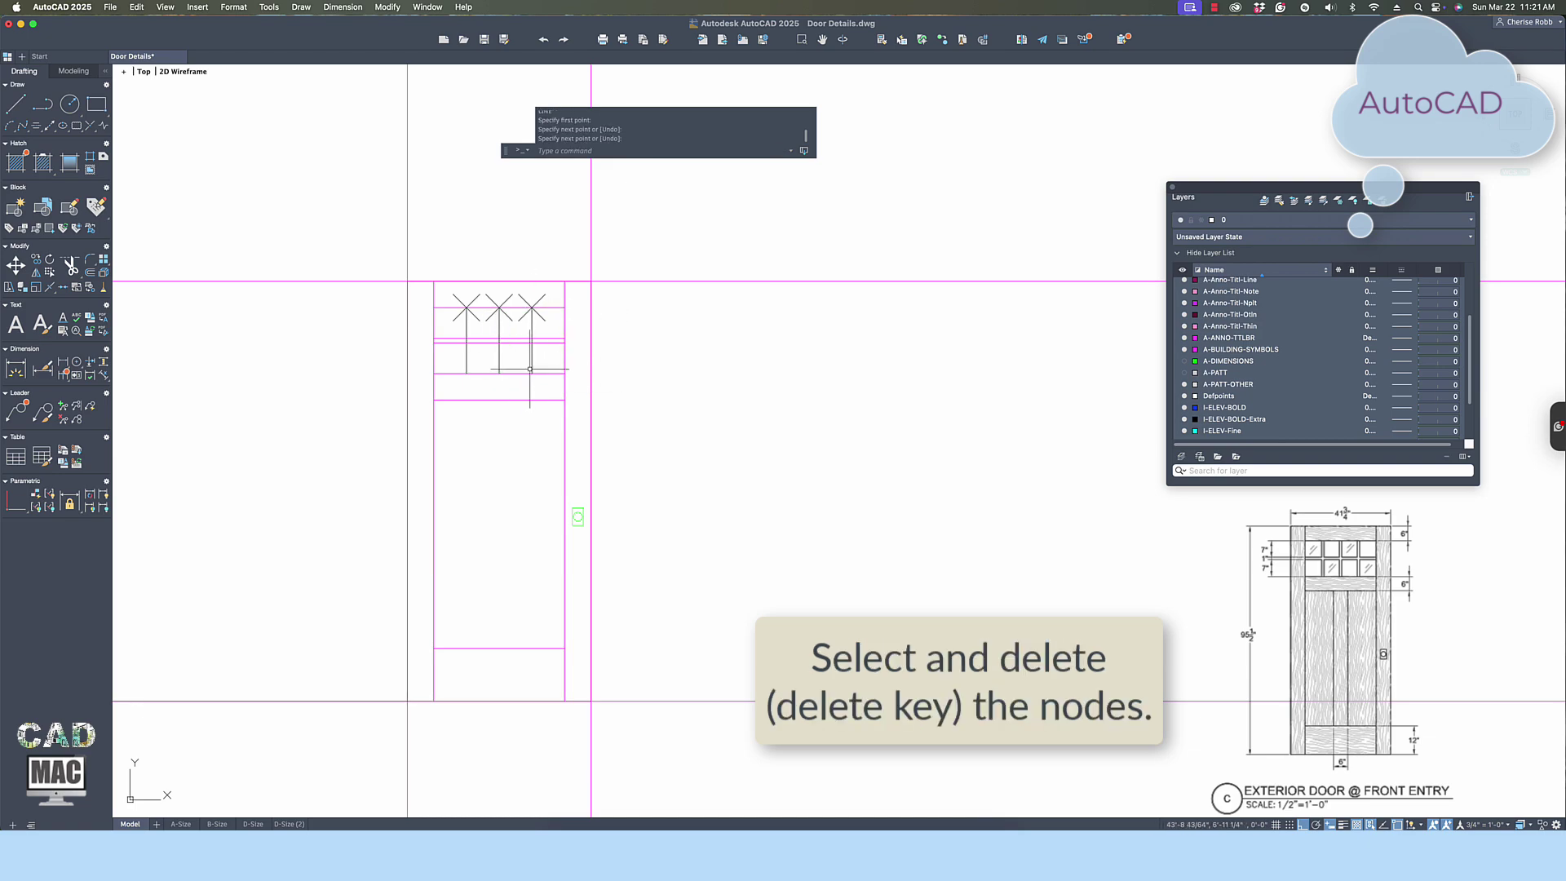
# Delete the three division nodes on the bottom line of the top rail.
pyautogui.click(532, 308)
pyautogui.scroll(-1, 514, 298)
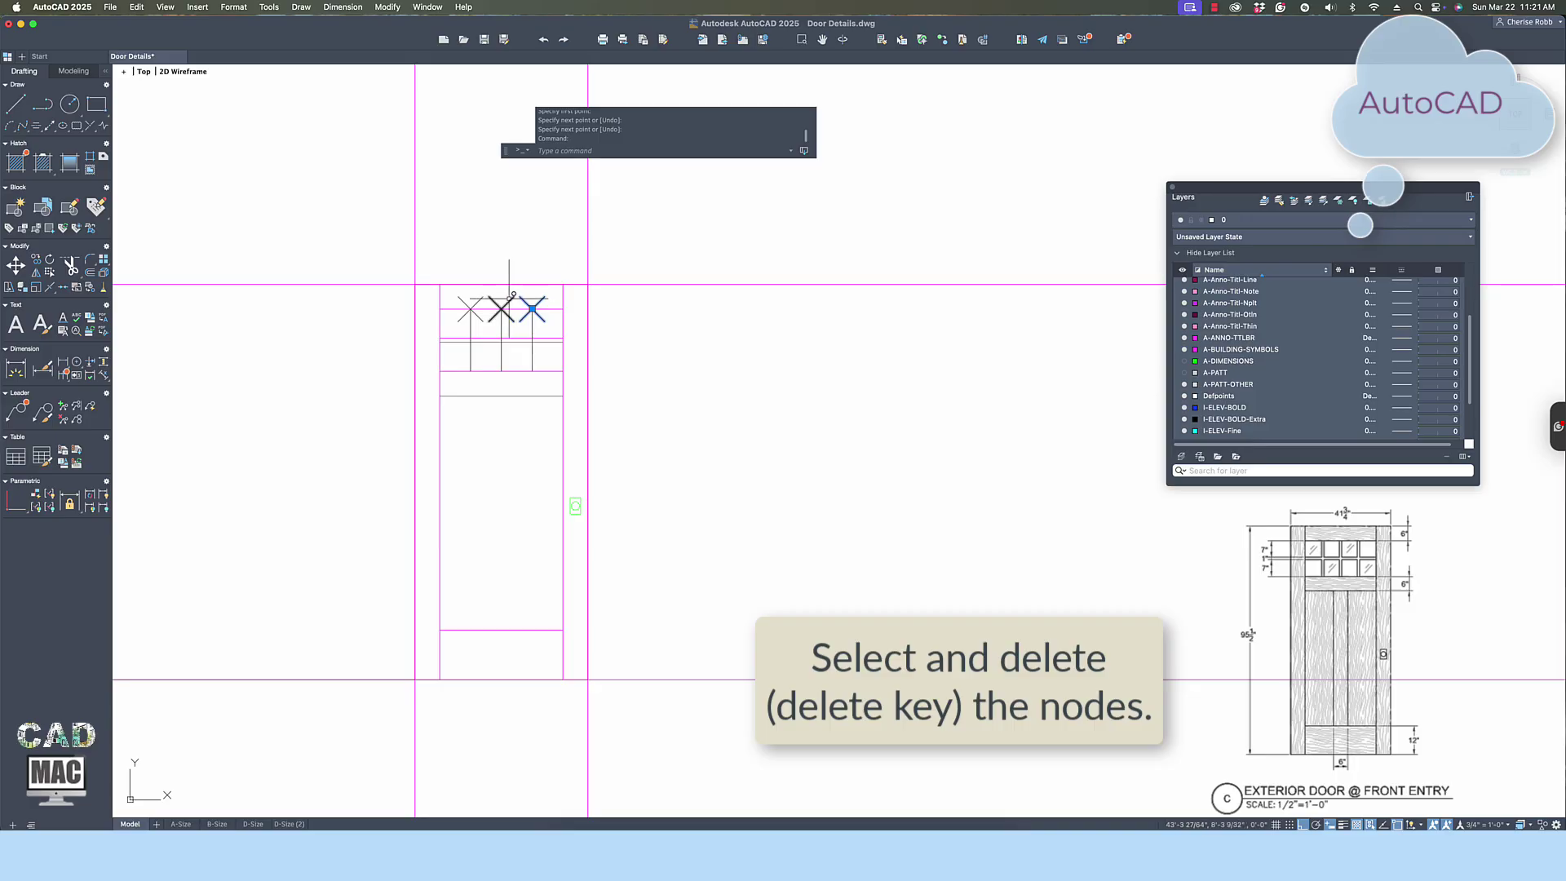
pyautogui.click(503, 307)
pyautogui.click(470, 308)
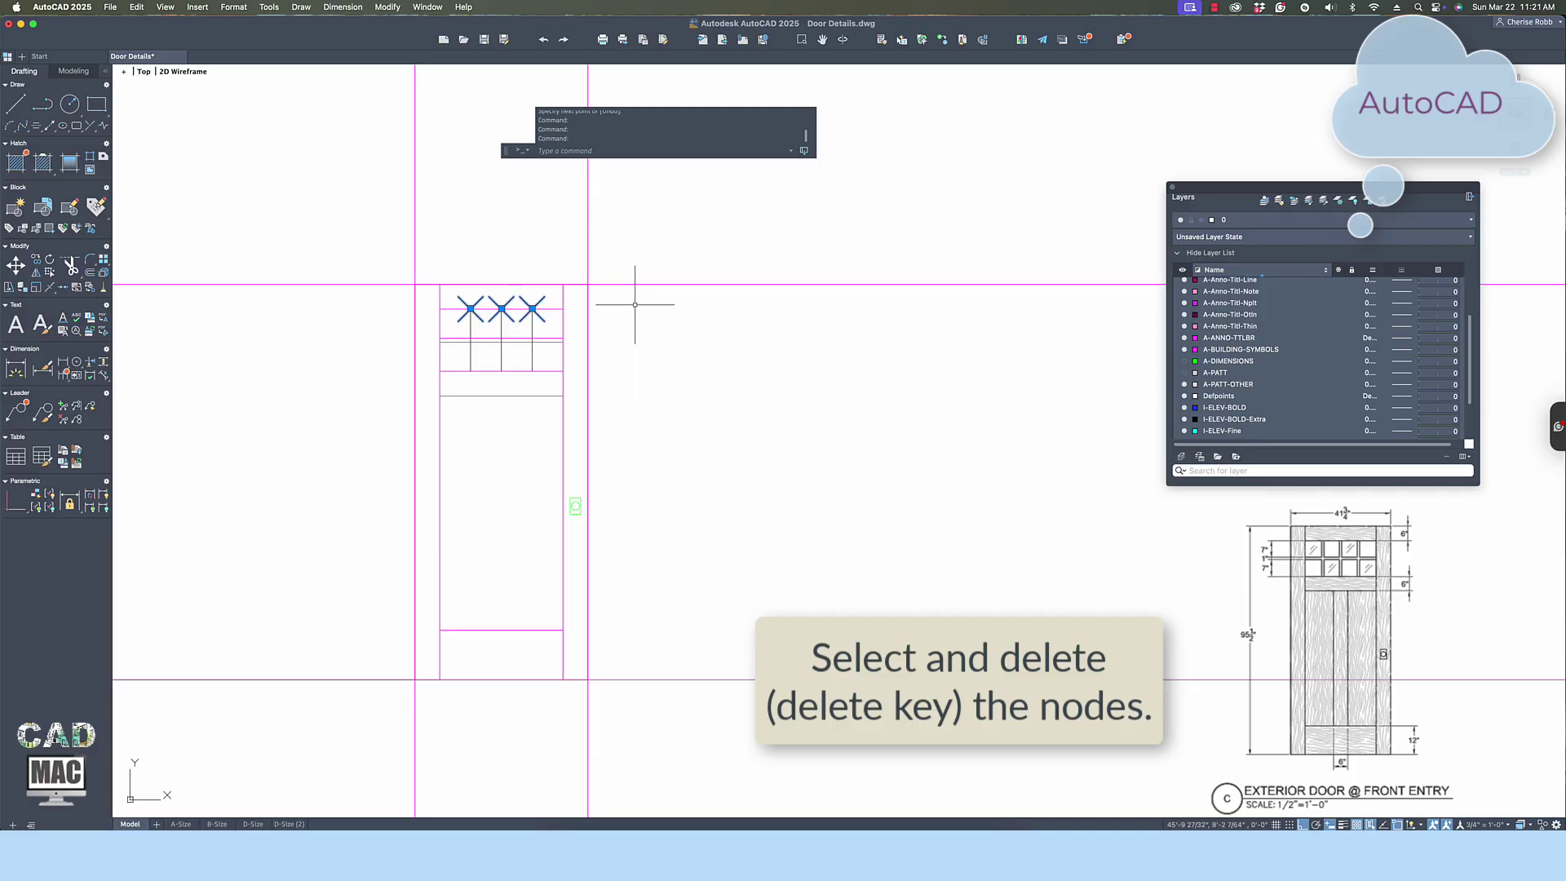
pyautogui.press('Delete')
# Trim the three vertical lines out of the 1" horizontal muntin between the two glass rows.
pyautogui.scroll(4, 538, 326)
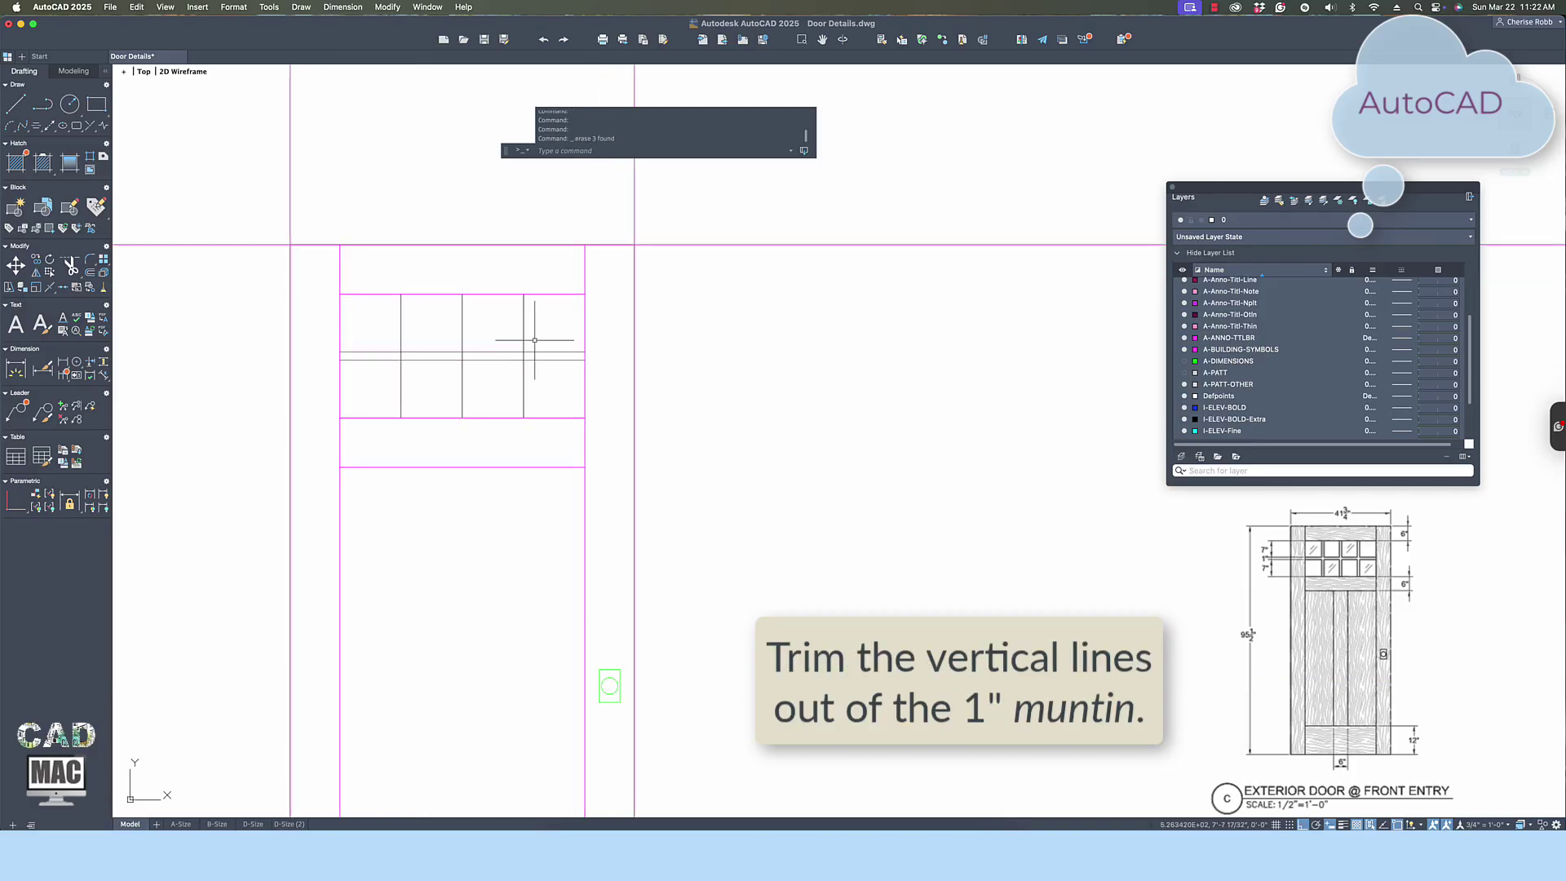
pyautogui.scroll(2, 534, 340)
pyautogui.write('tr')
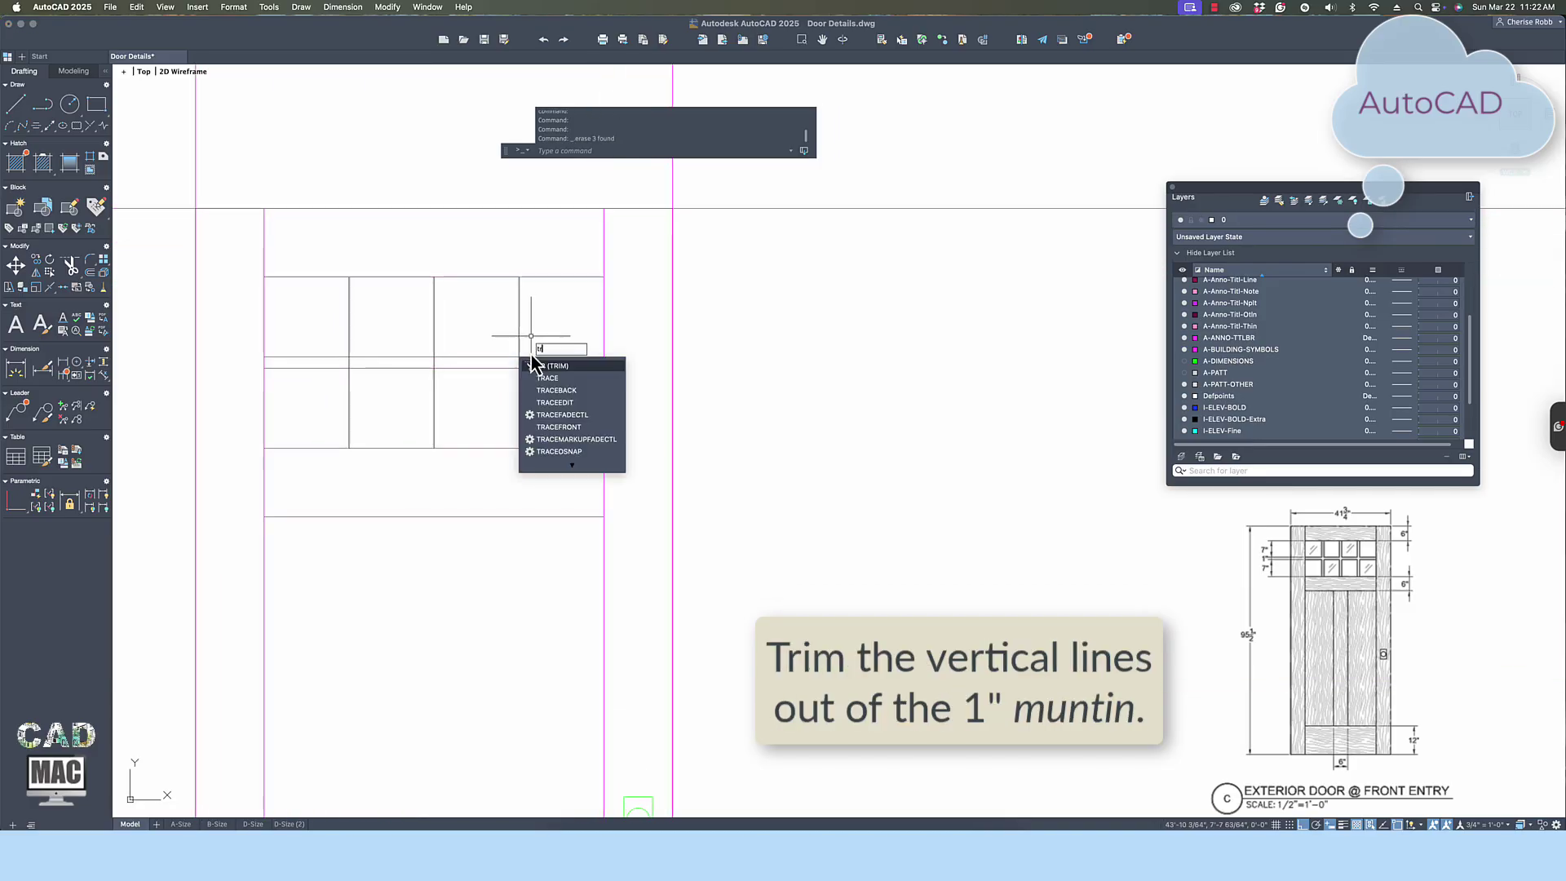
pyautogui.press('Return')
pyautogui.click(525, 363)
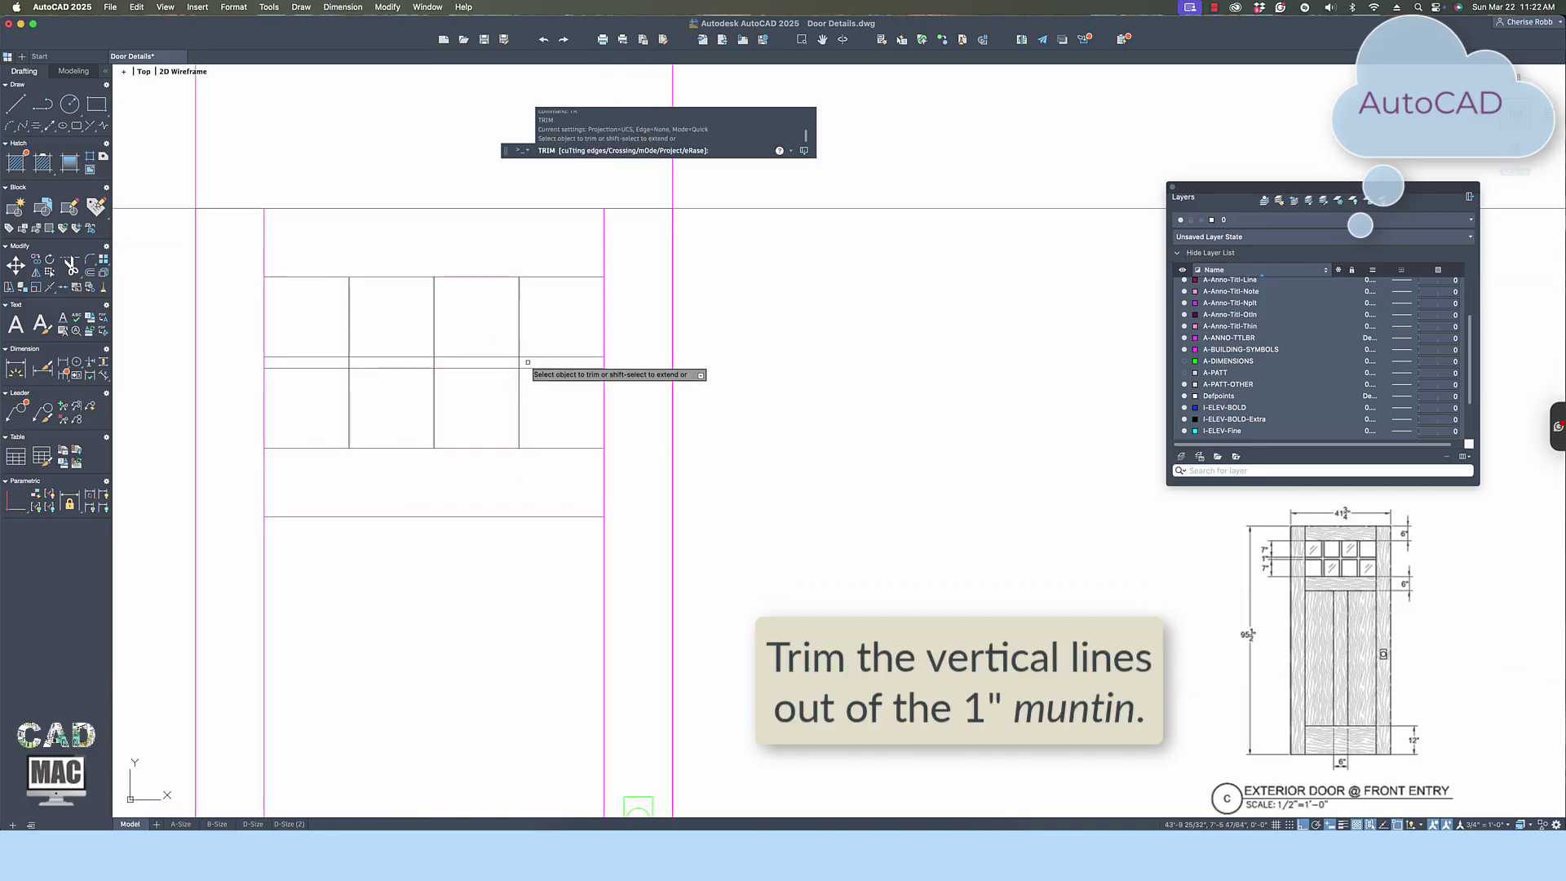
pyautogui.click(332, 364)
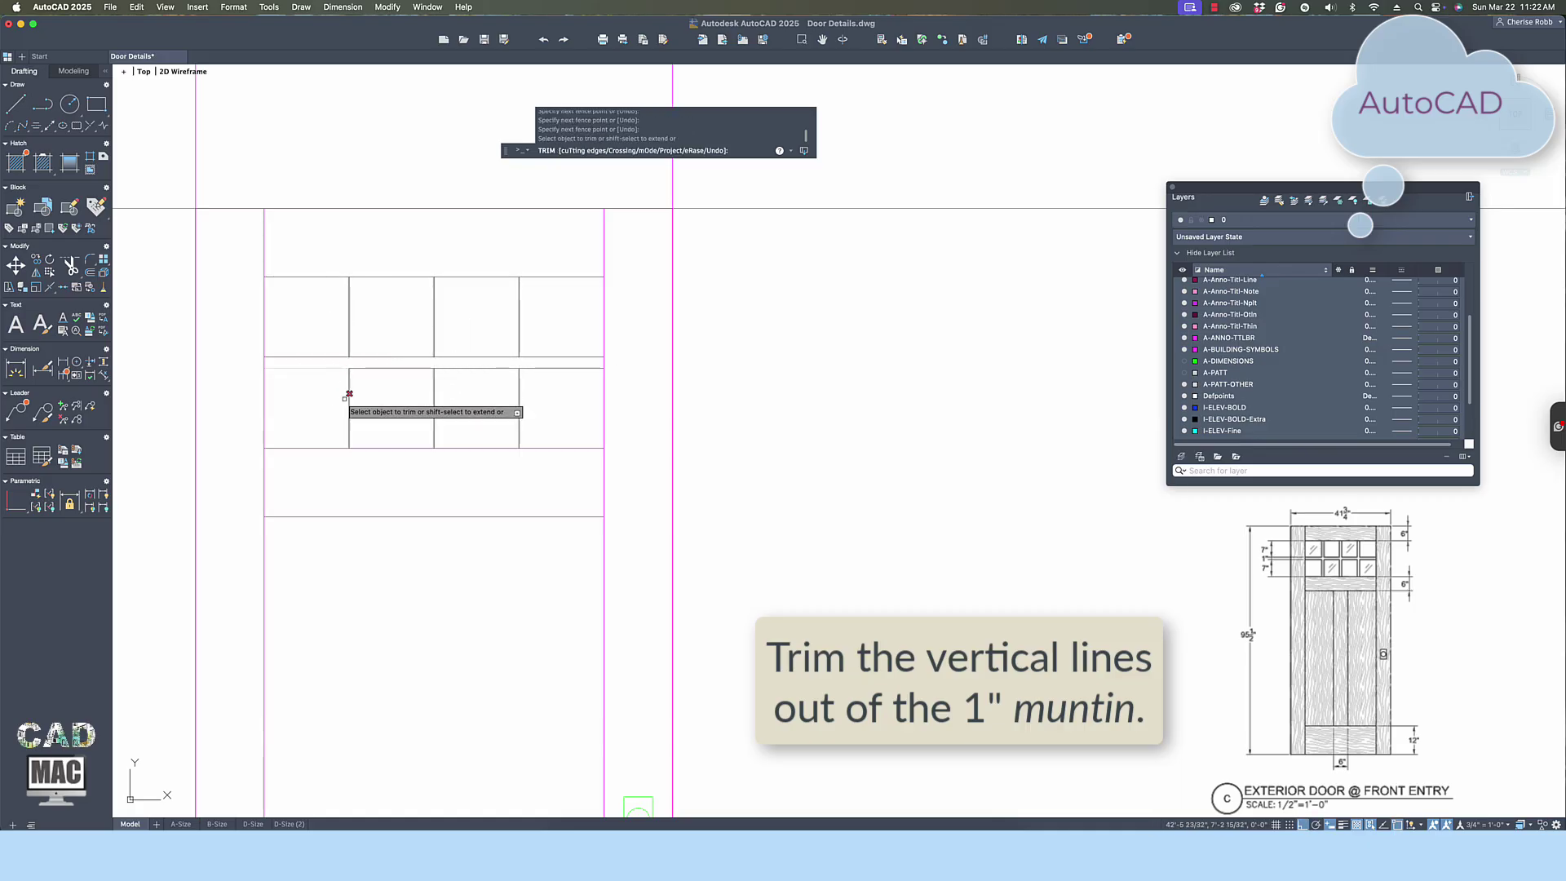
pyautogui.press('Return')
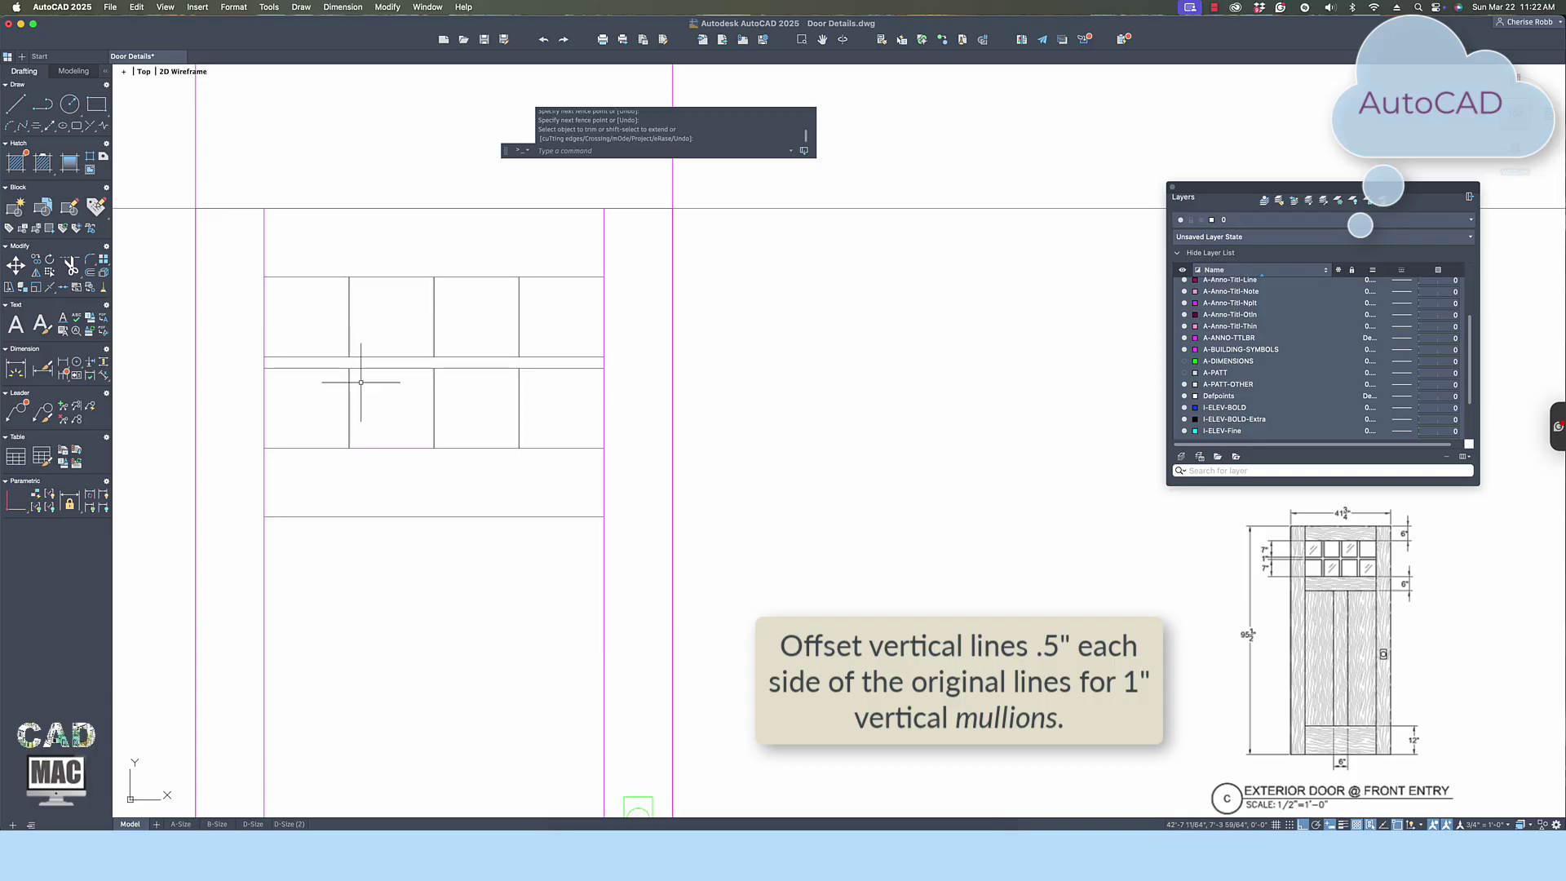
# Offset the three vertical lines in the upper glass row by .5" to both sides.
pyautogui.write('o')
pyautogui.scroll(-1, 363, 390)
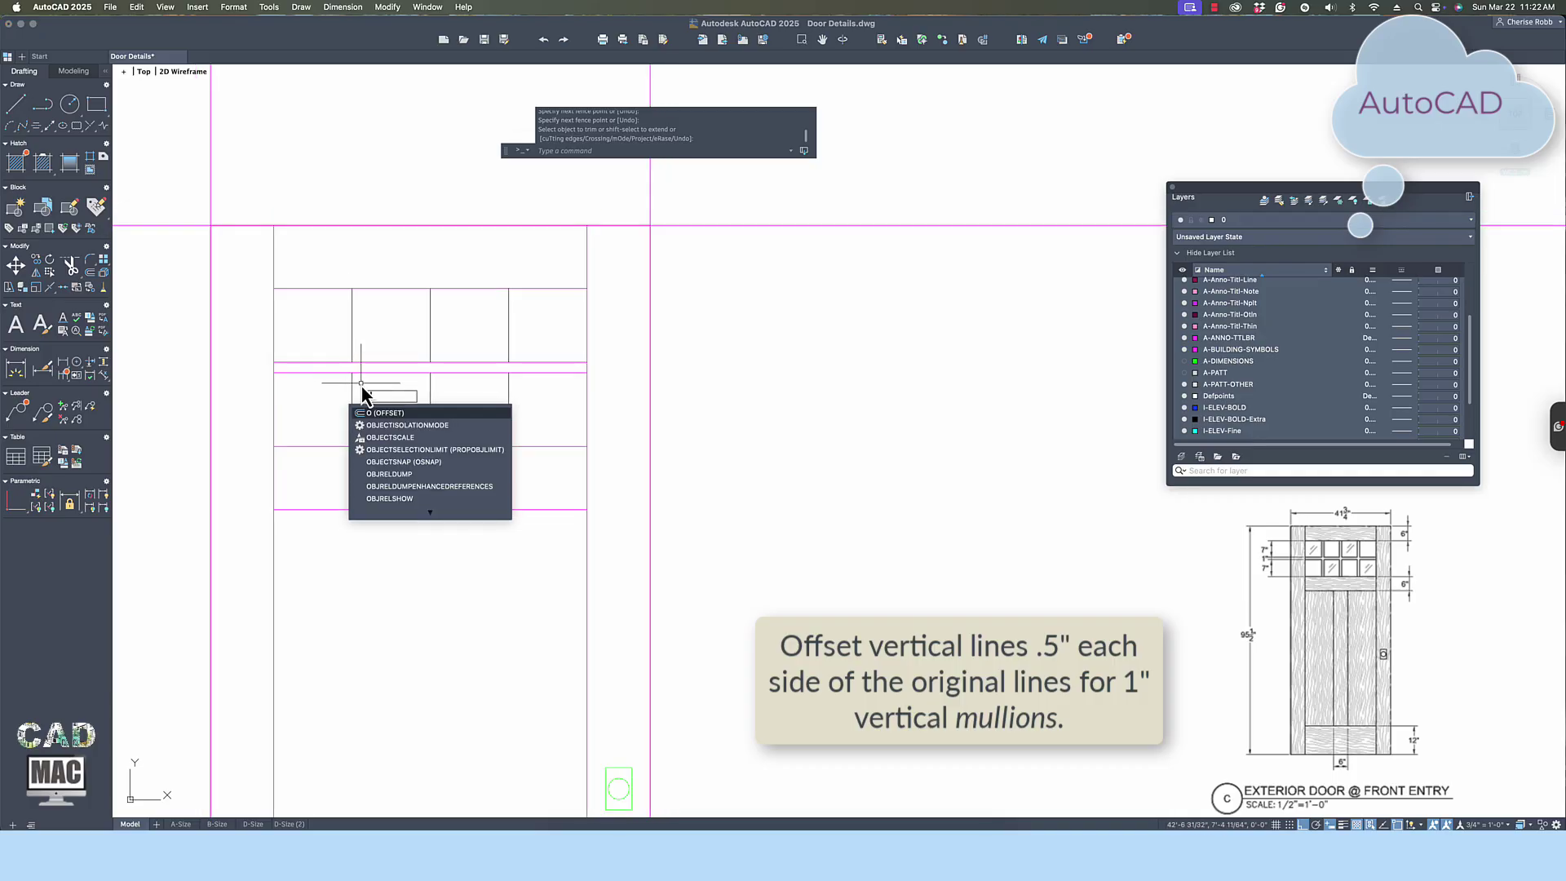
pyautogui.click(394, 414)
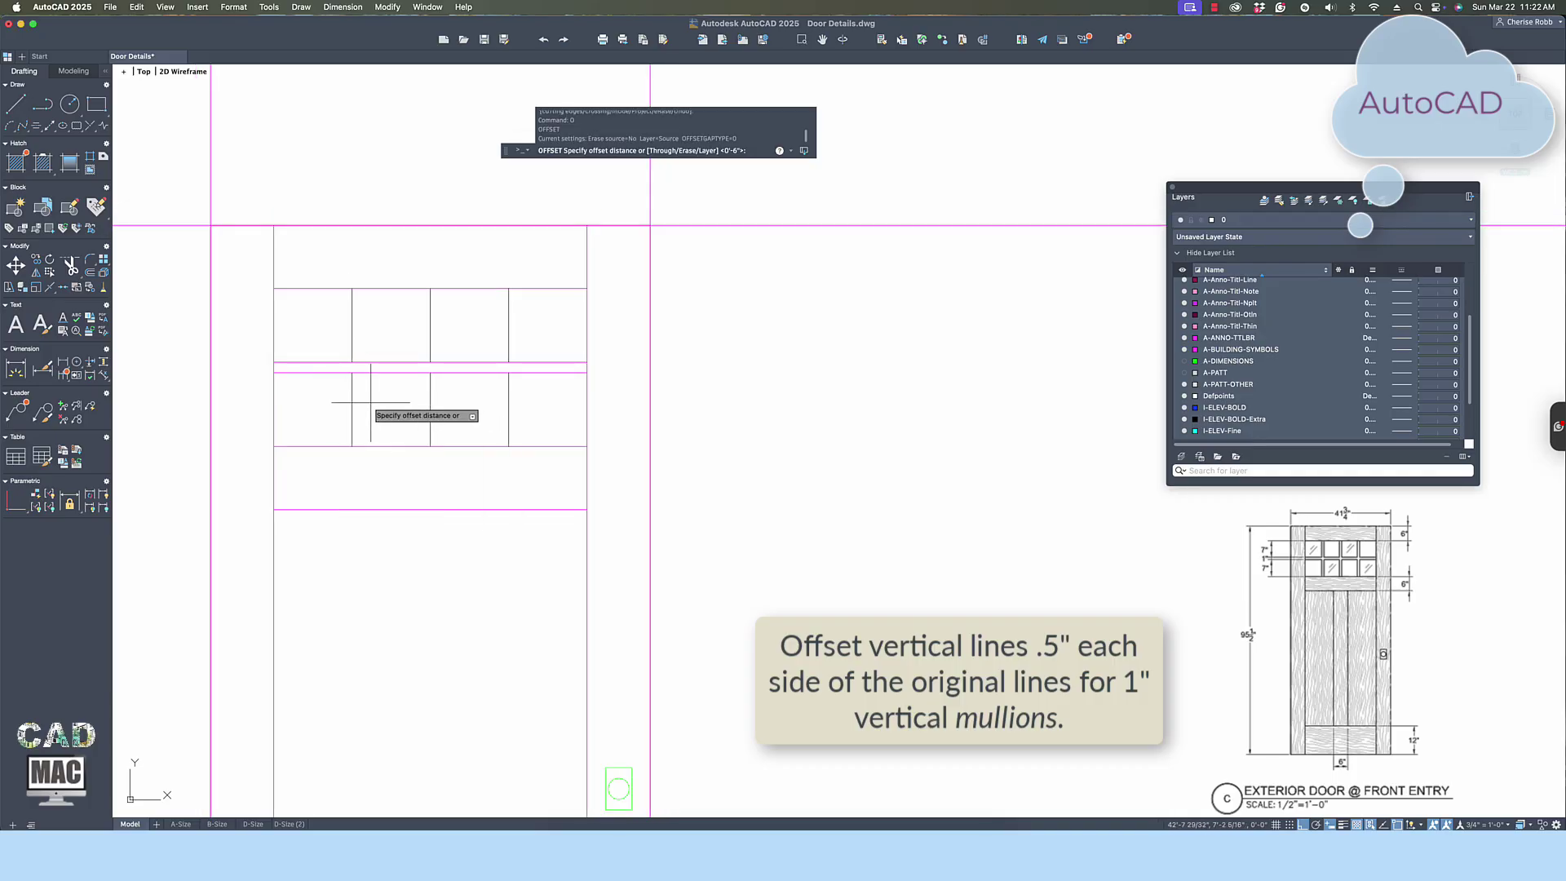
pyautogui.write('.5')
pyautogui.press('Return')
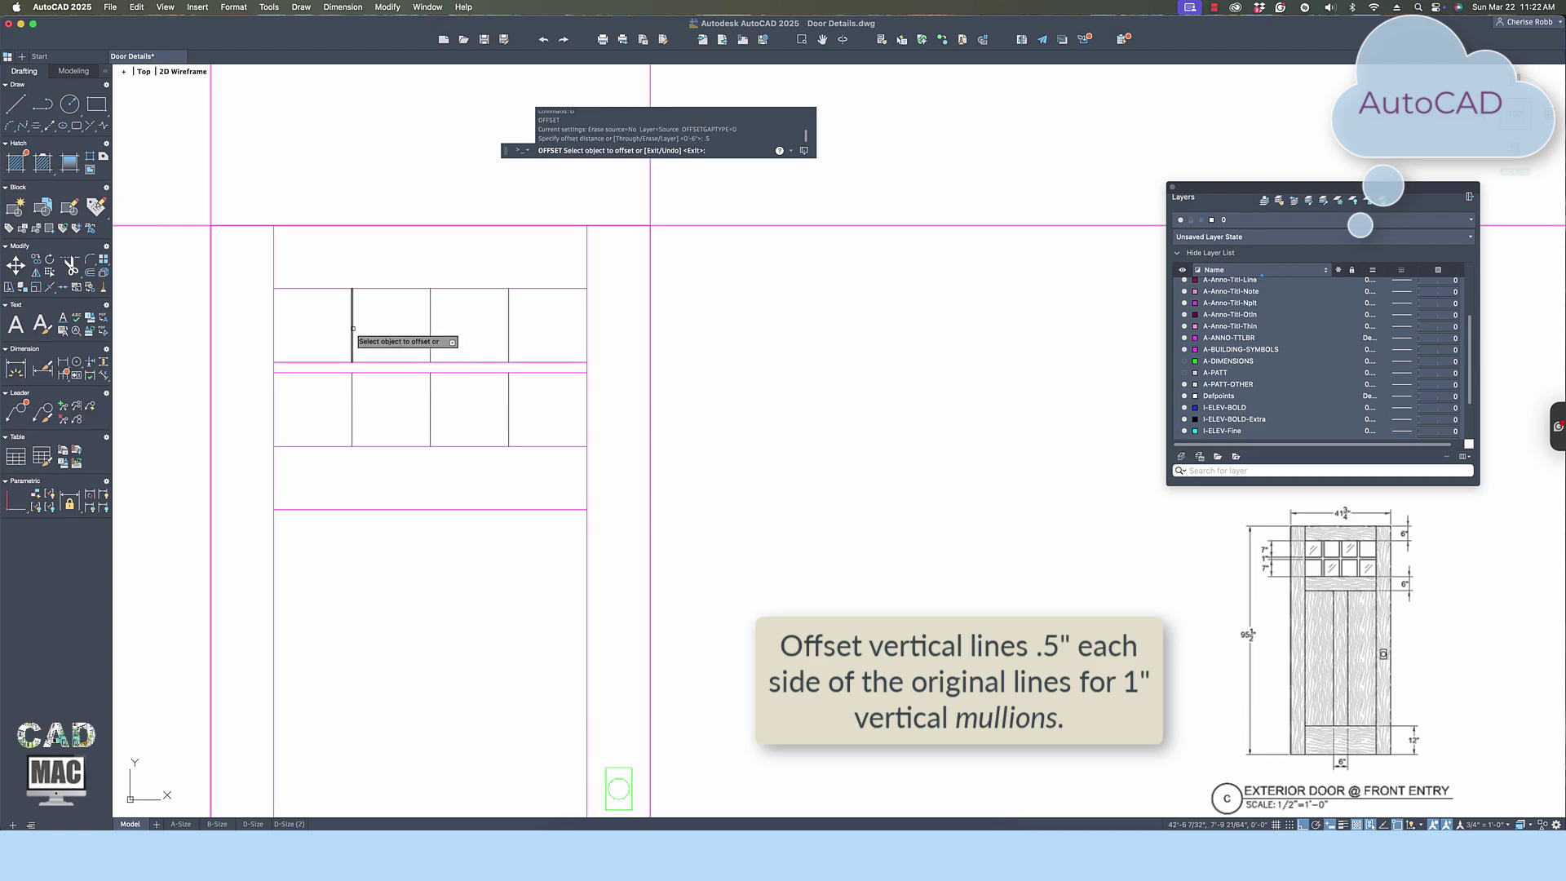
pyautogui.click(353, 328)
pyautogui.click(347, 330)
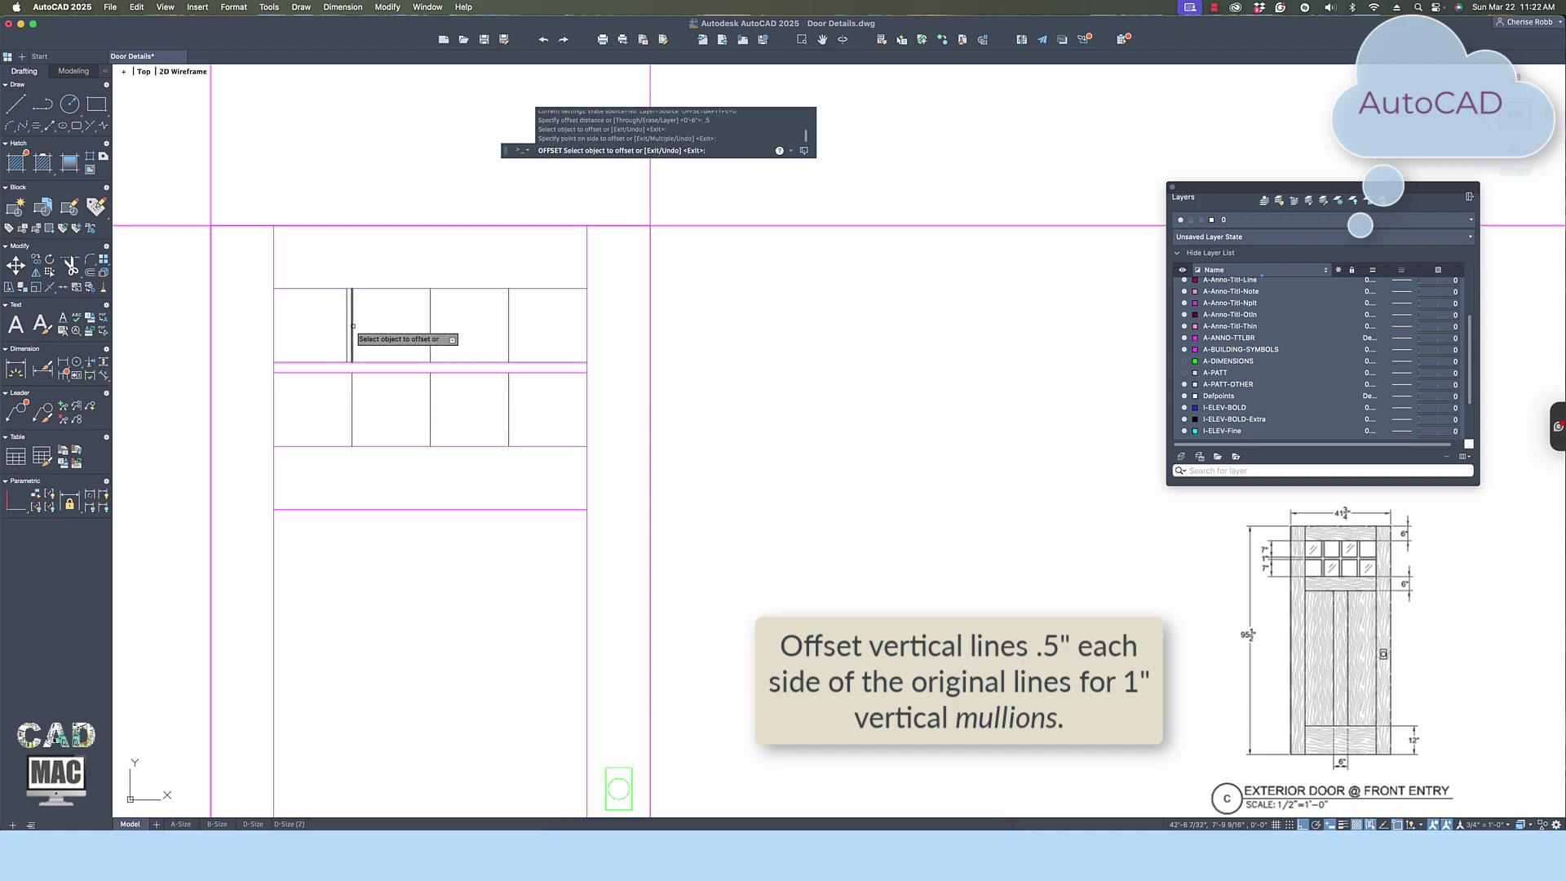
pyautogui.click(352, 326)
pyautogui.click(387, 326)
pyautogui.click(430, 325)
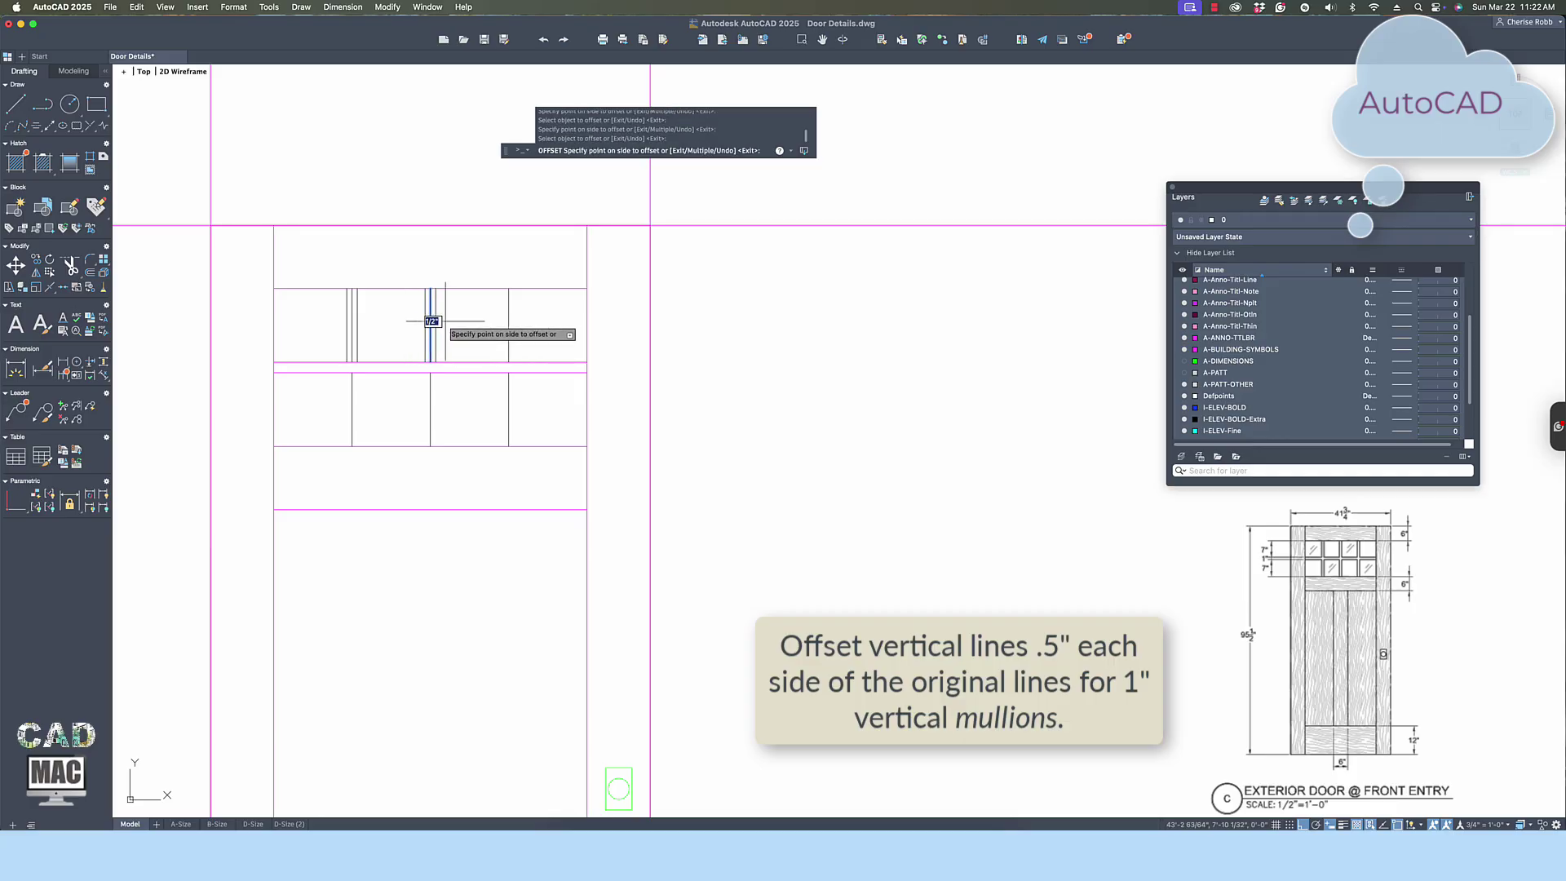
pyautogui.click(445, 321)
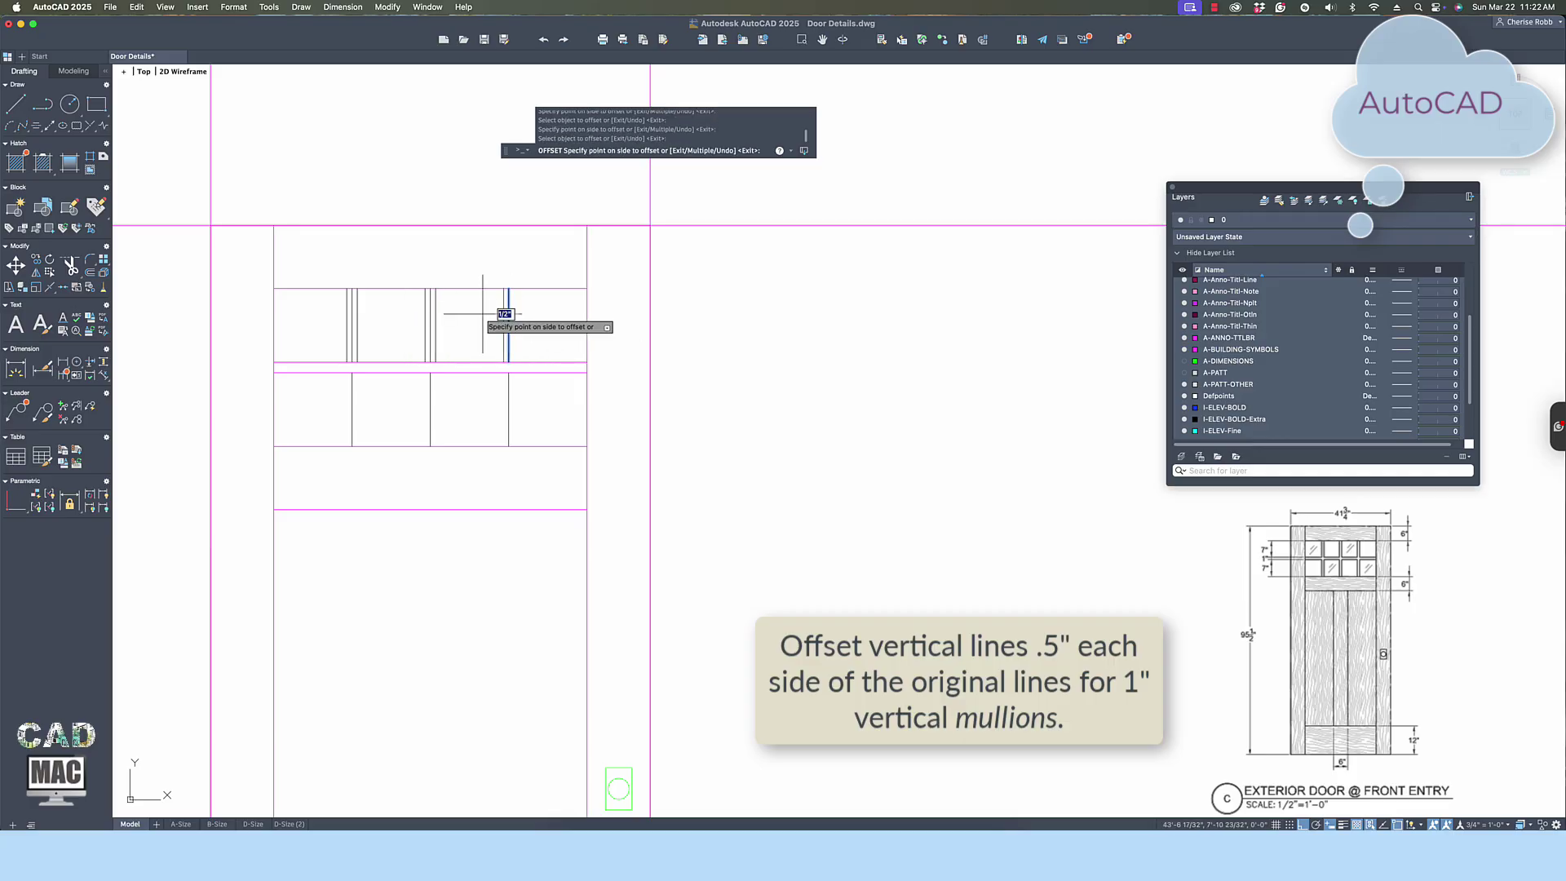
pyautogui.click(508, 317)
pyautogui.click(517, 323)
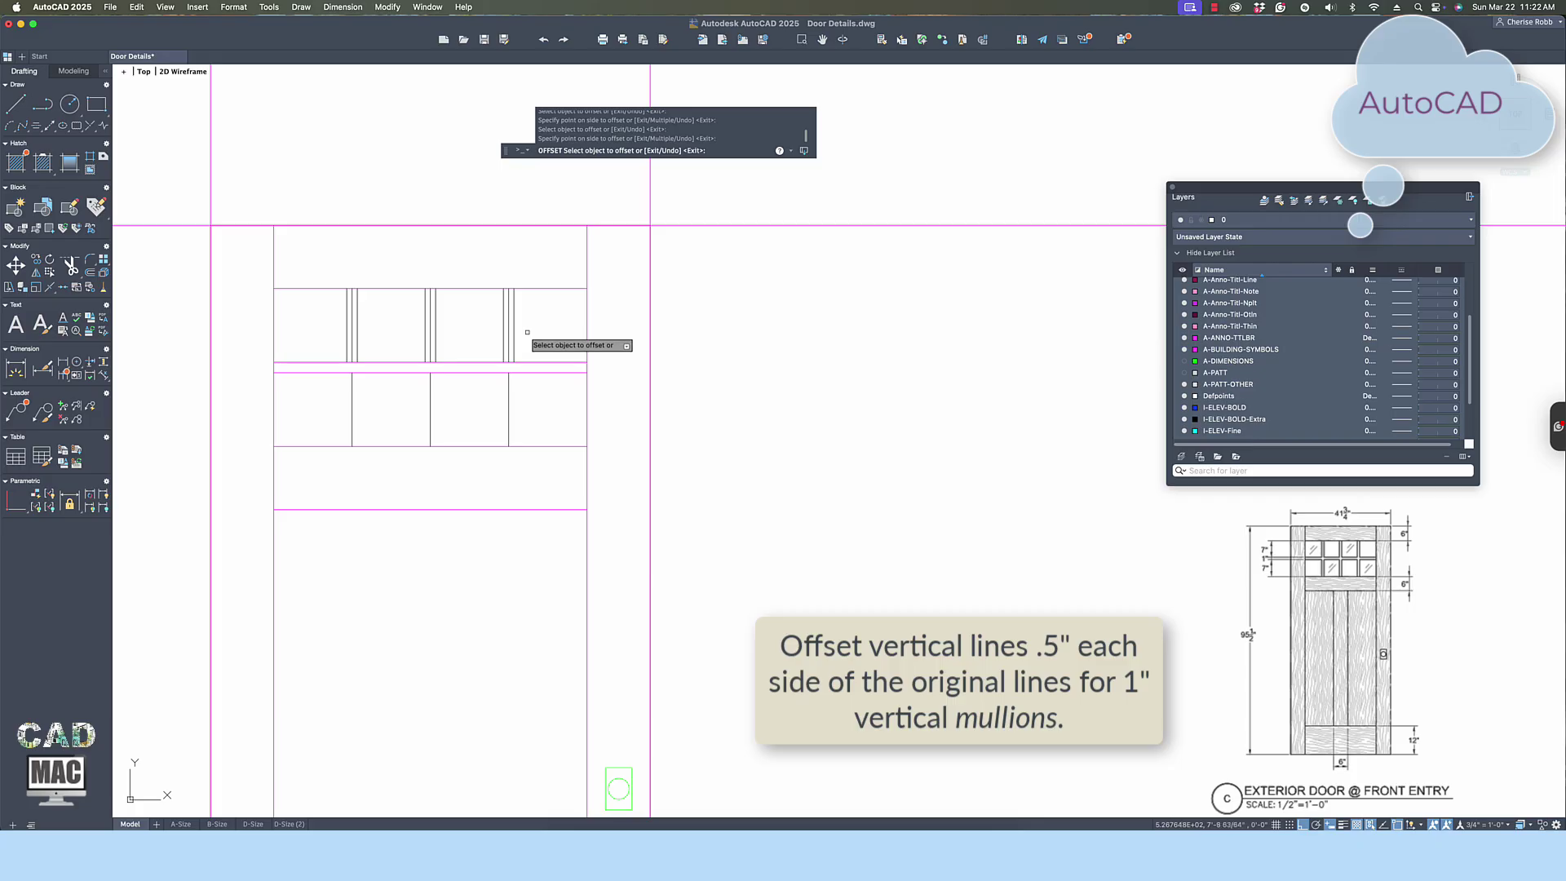
# Offset the three vertical lines in the lower glass row by .5" to both sides.
pyautogui.click(508, 392)
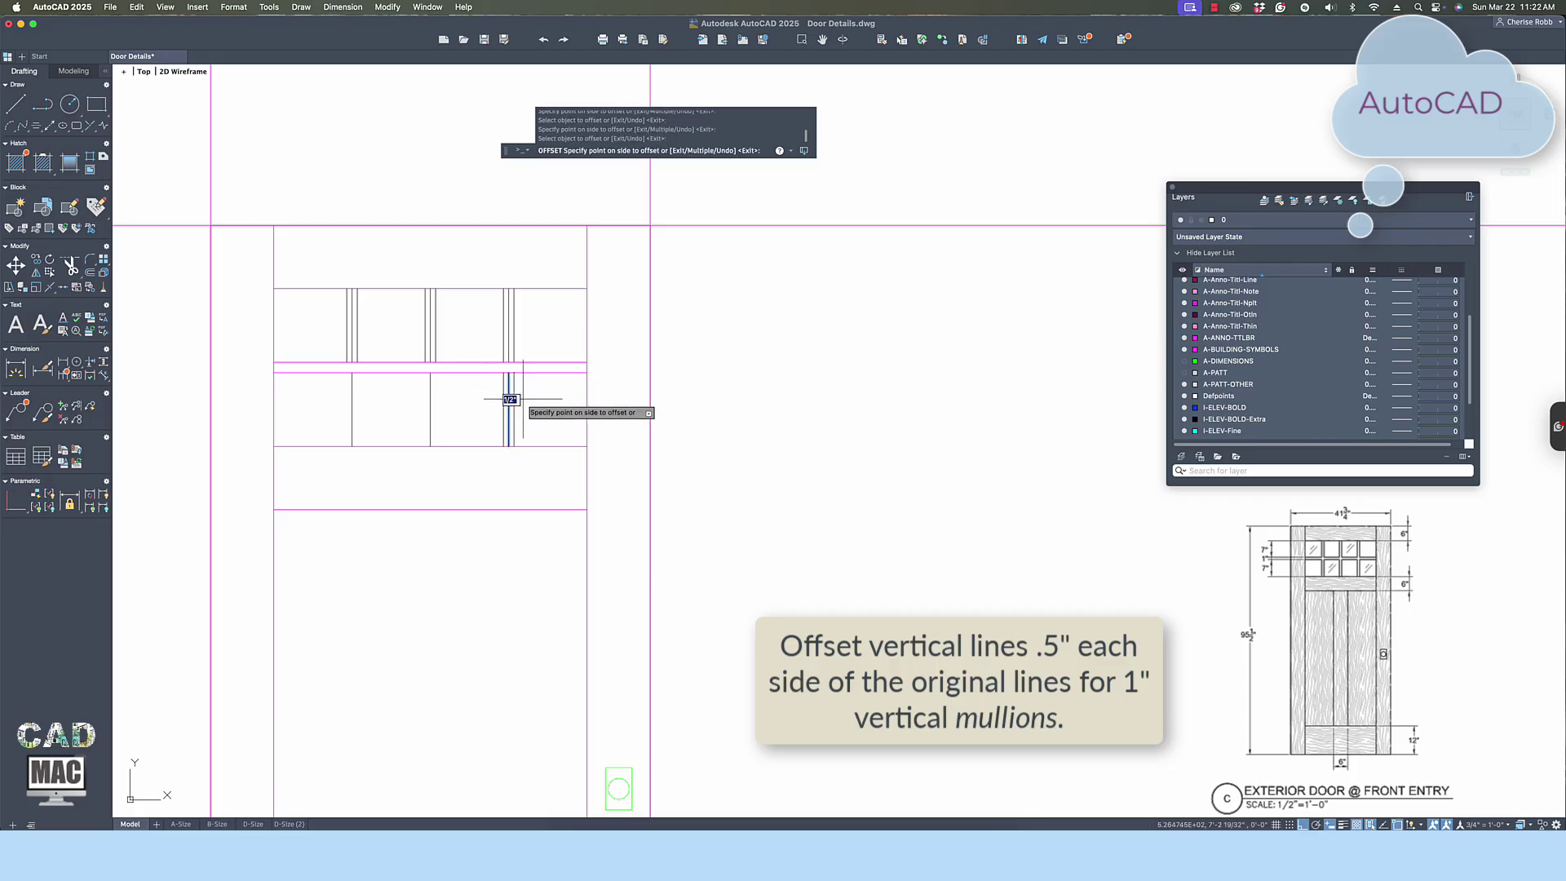
pyautogui.click(520, 394)
pyautogui.click(430, 395)
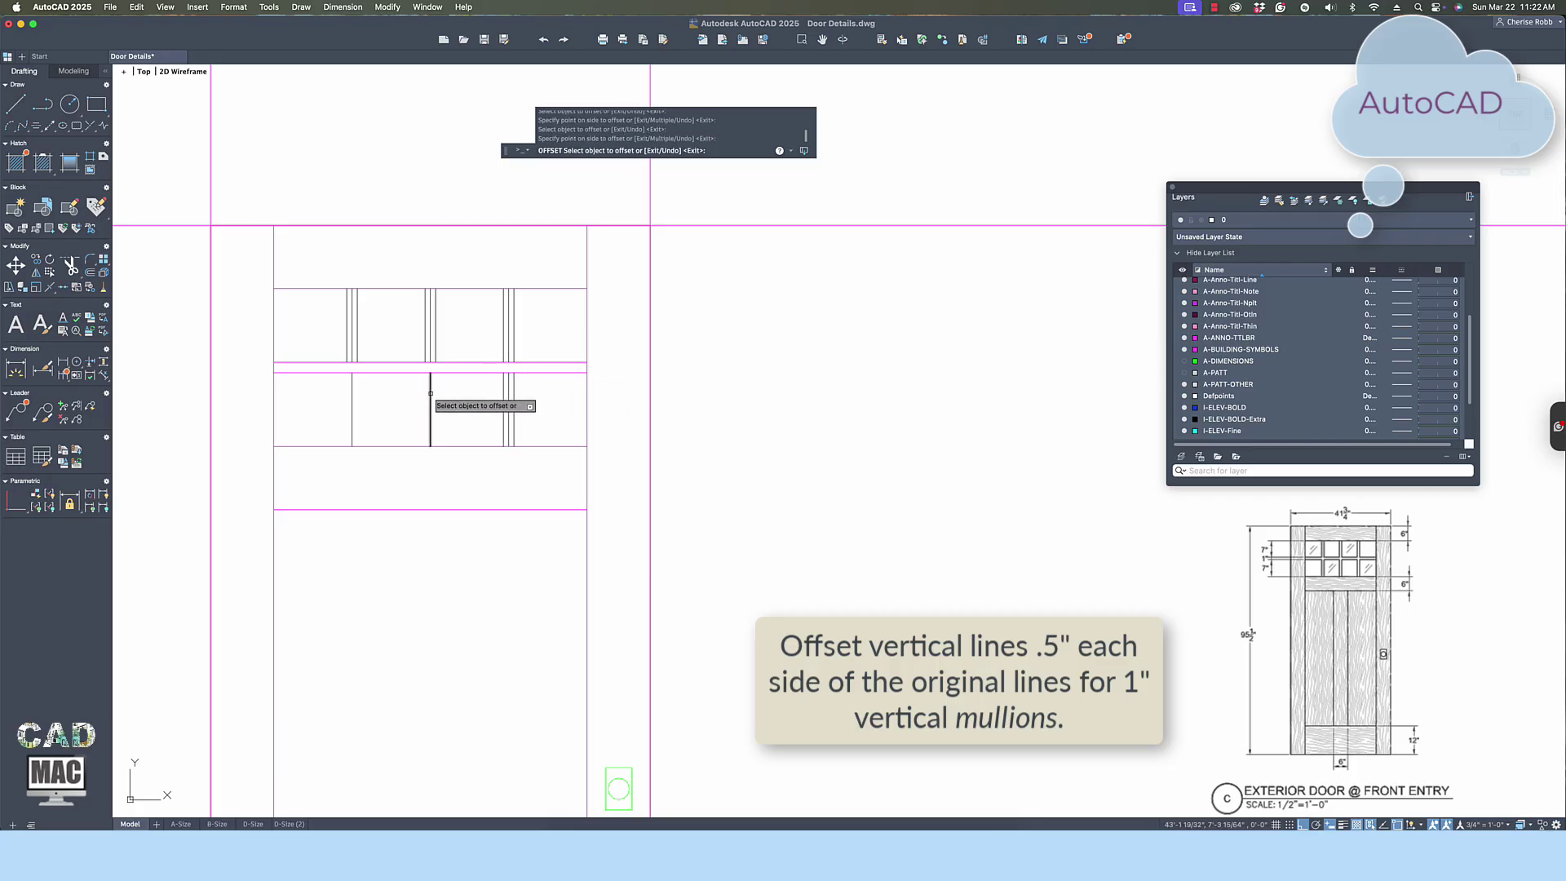
pyautogui.click(428, 393)
pyautogui.click(430, 391)
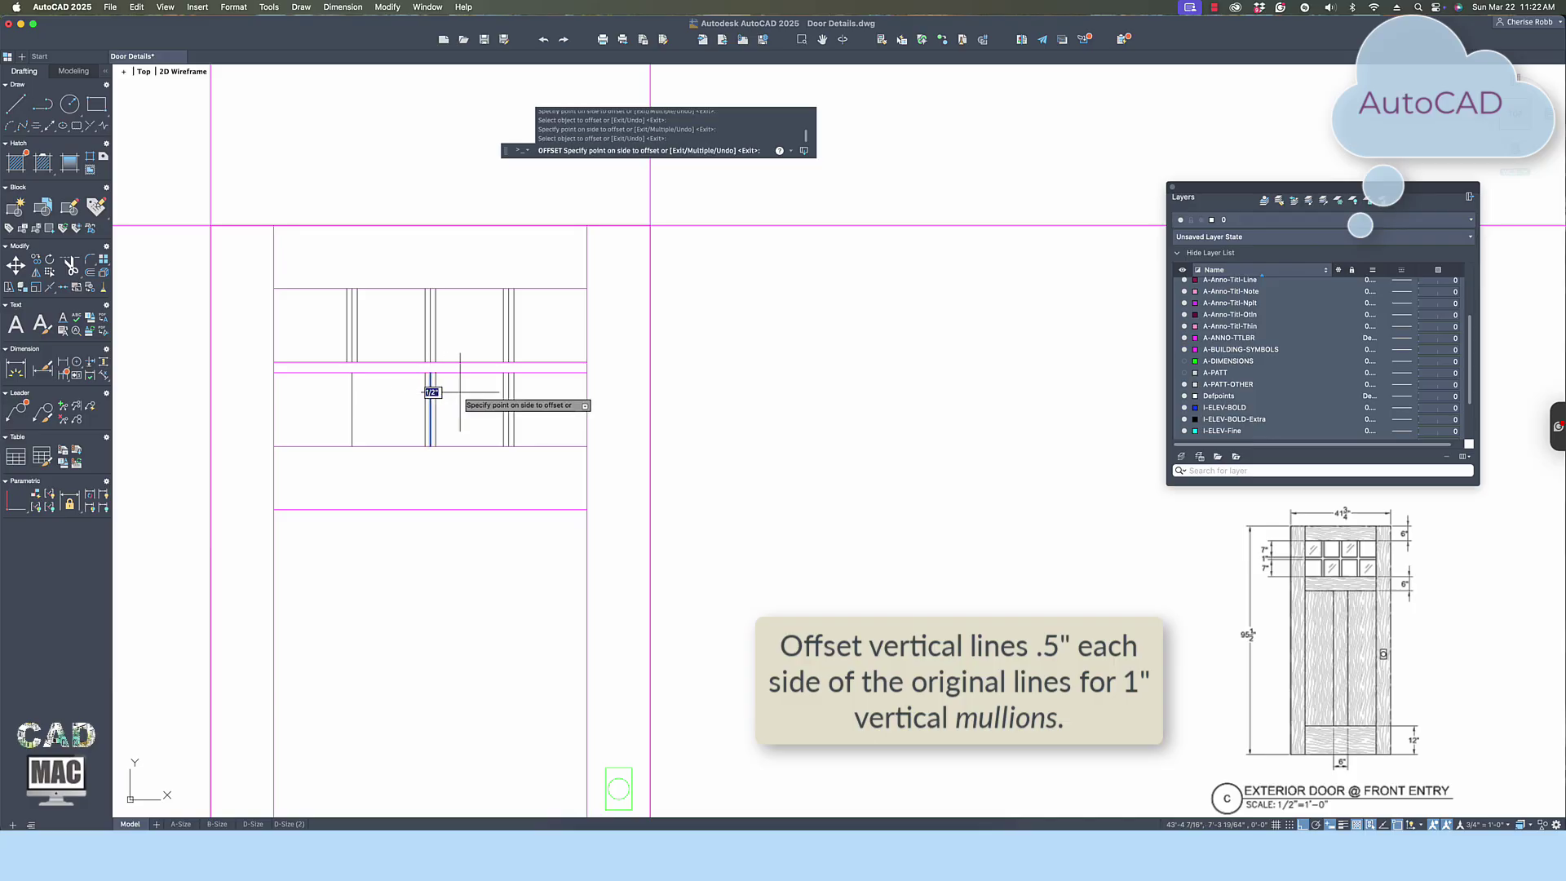
pyautogui.click(458, 392)
pyautogui.click(351, 388)
pyautogui.click(328, 385)
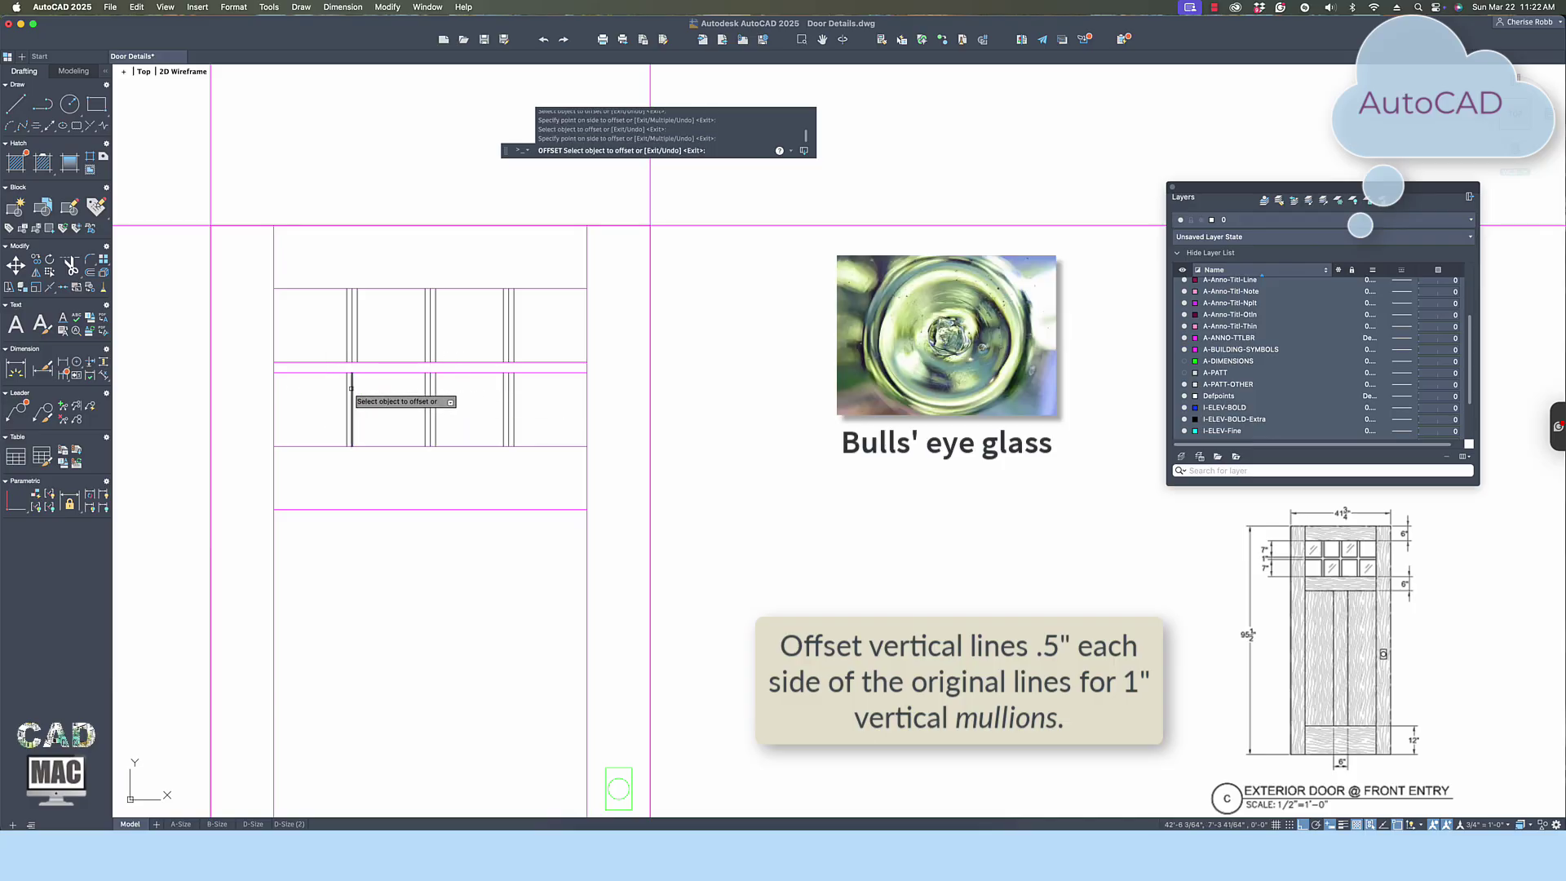
pyautogui.click(351, 388)
pyautogui.click(380, 398)
pyautogui.press('Return')
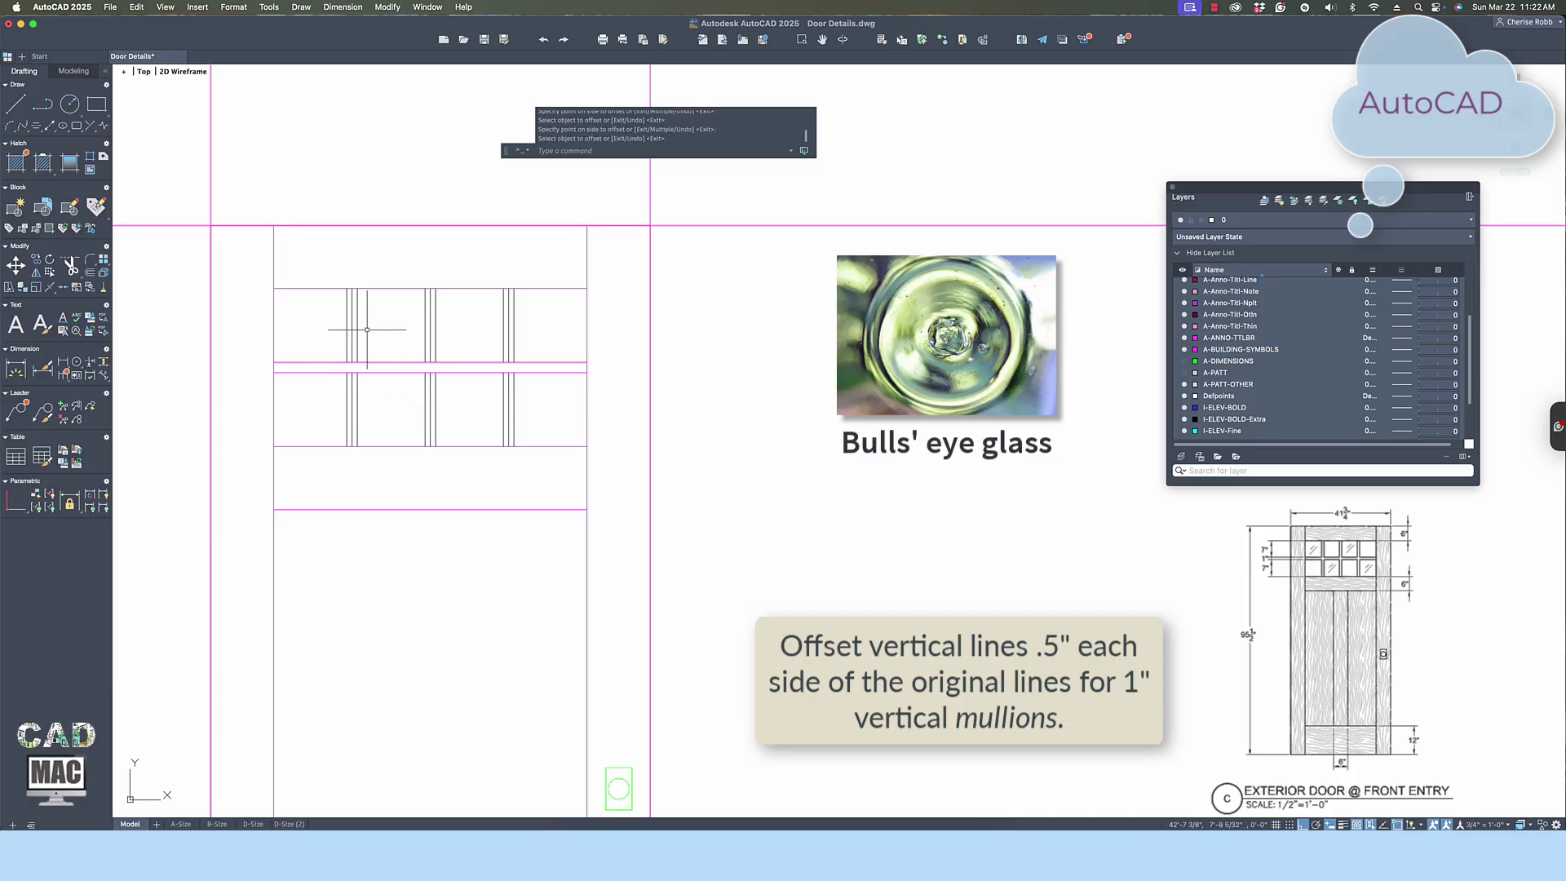
# Erase the six center reference lines between the offset mullion lines in both glass rows.
pyautogui.click(352, 335)
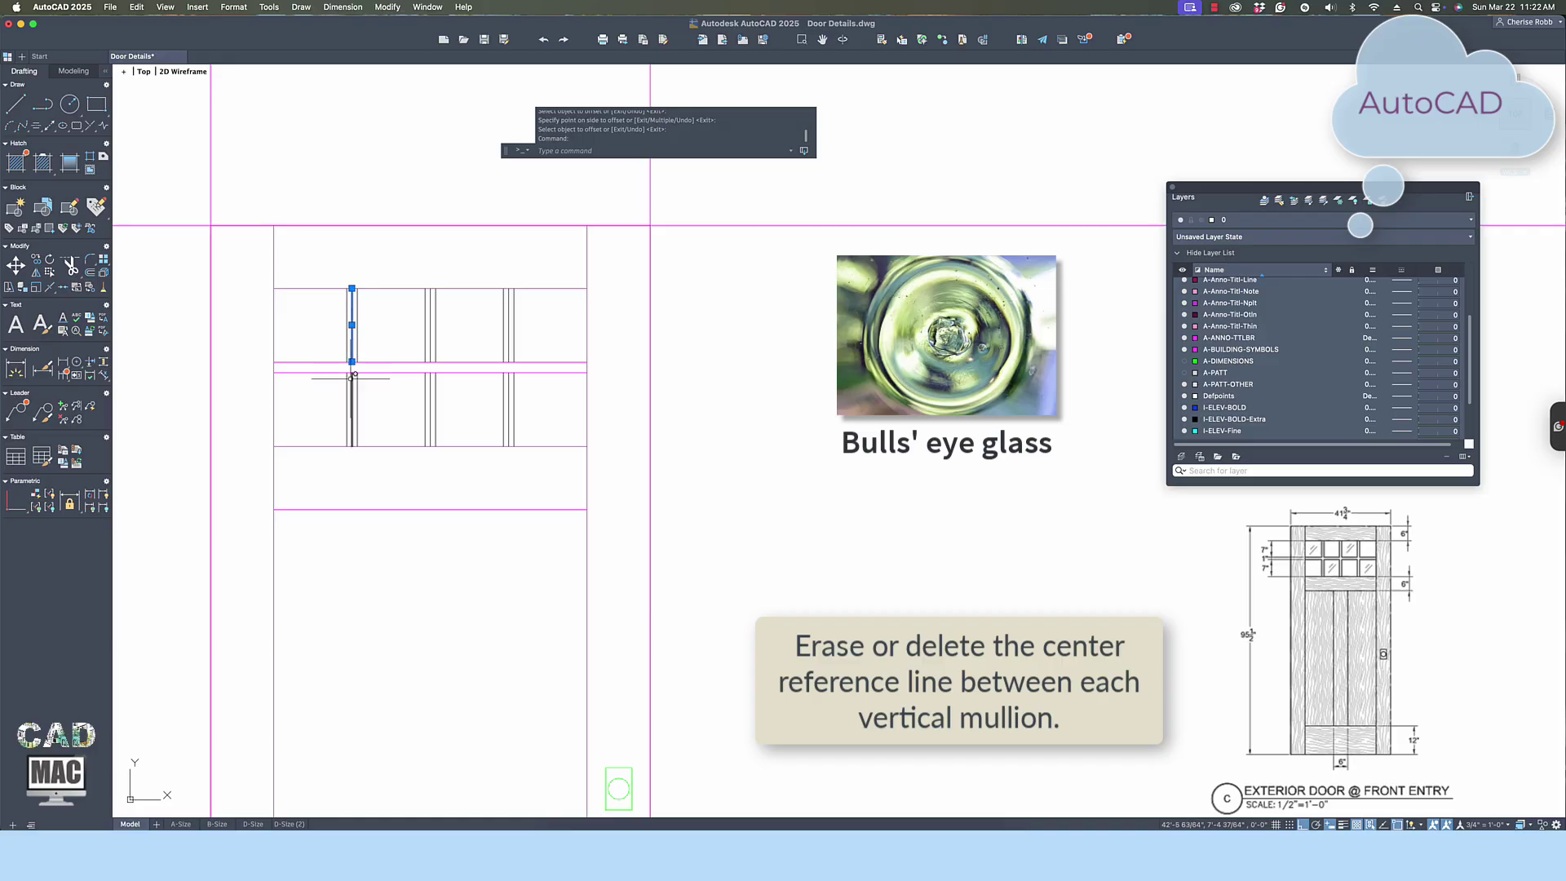
pyautogui.click(353, 383)
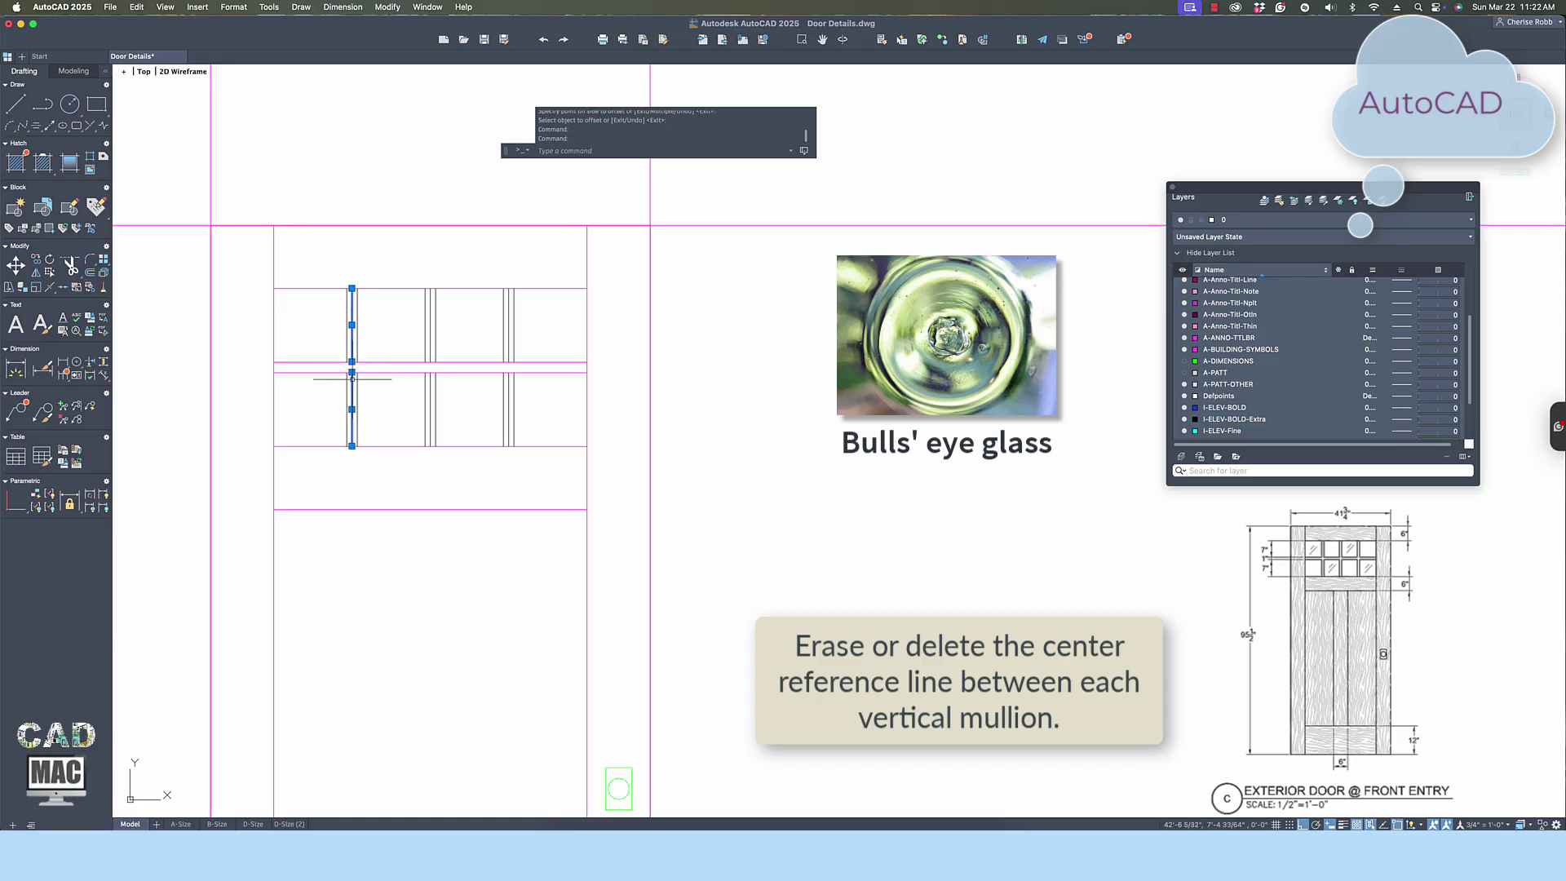
pyautogui.click(430, 330)
pyautogui.click(431, 397)
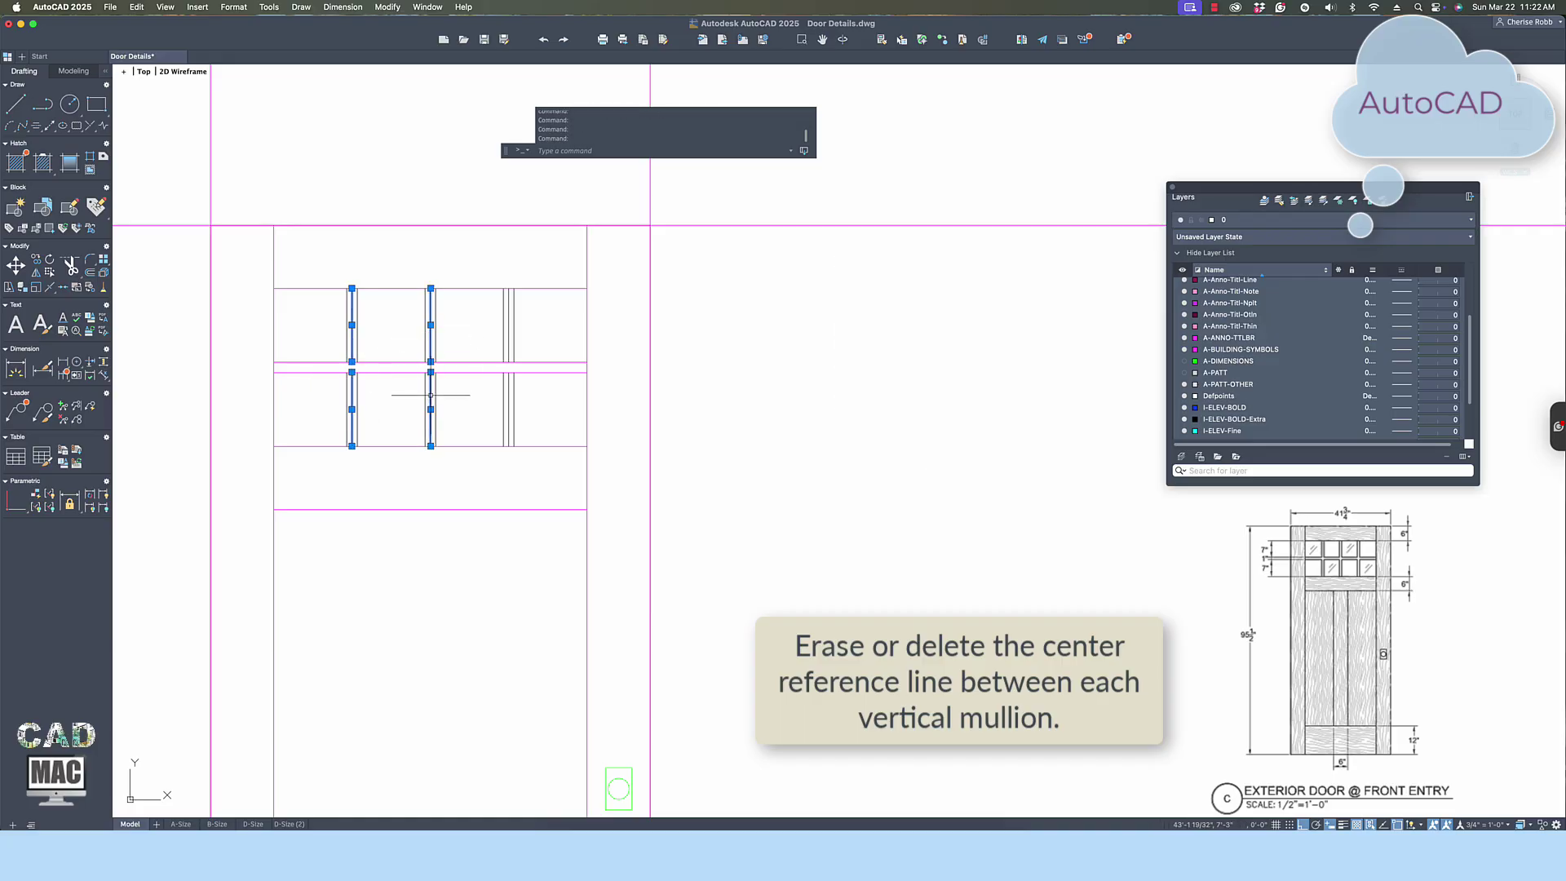
pyautogui.click(510, 322)
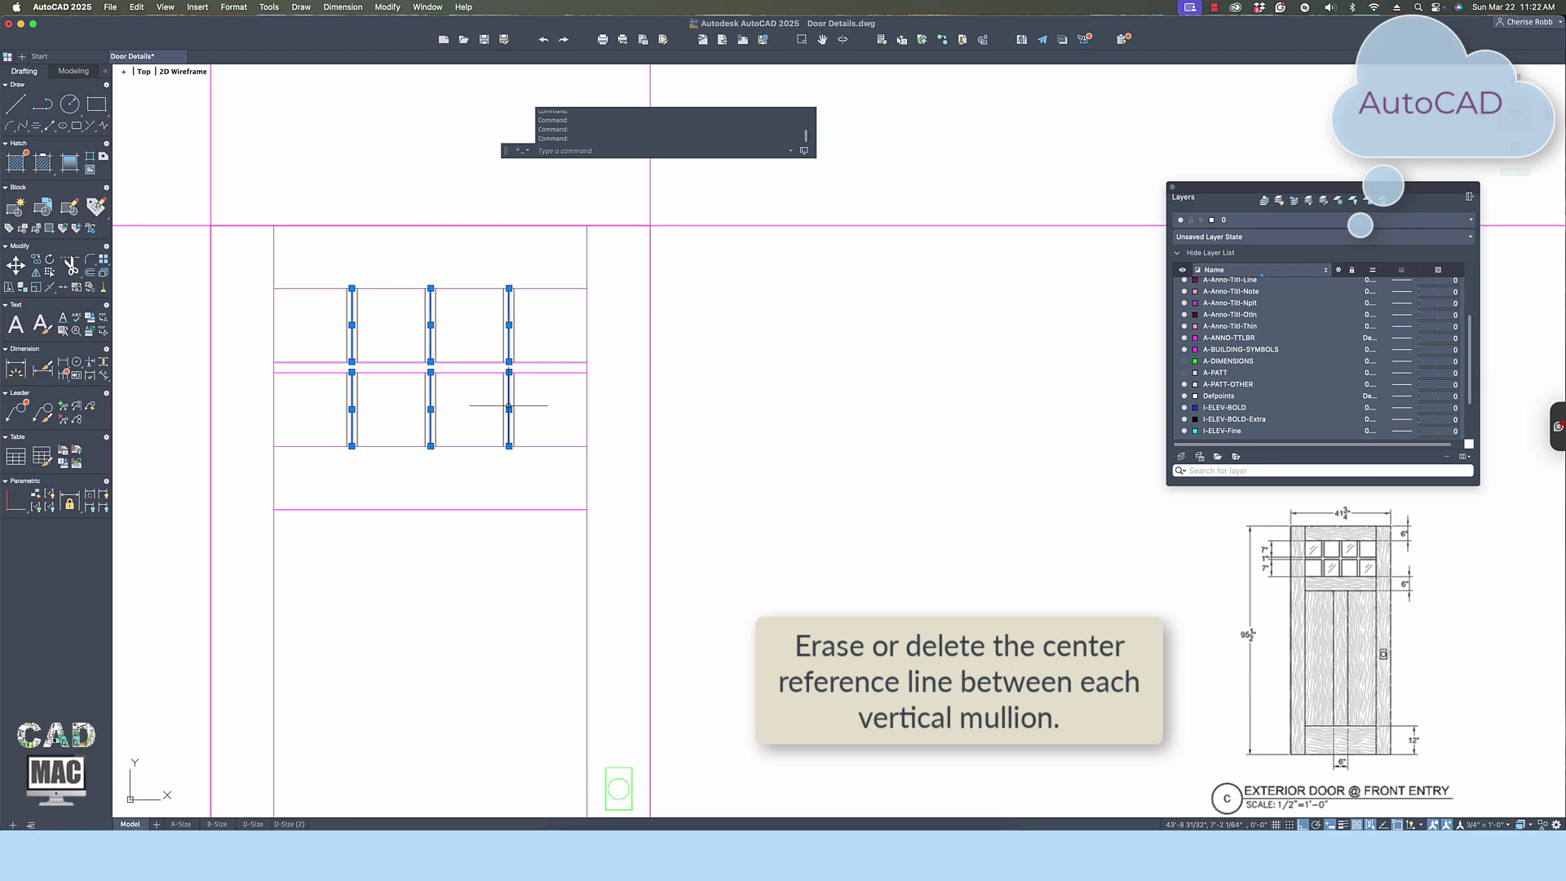
pyautogui.rightClick(509, 403)
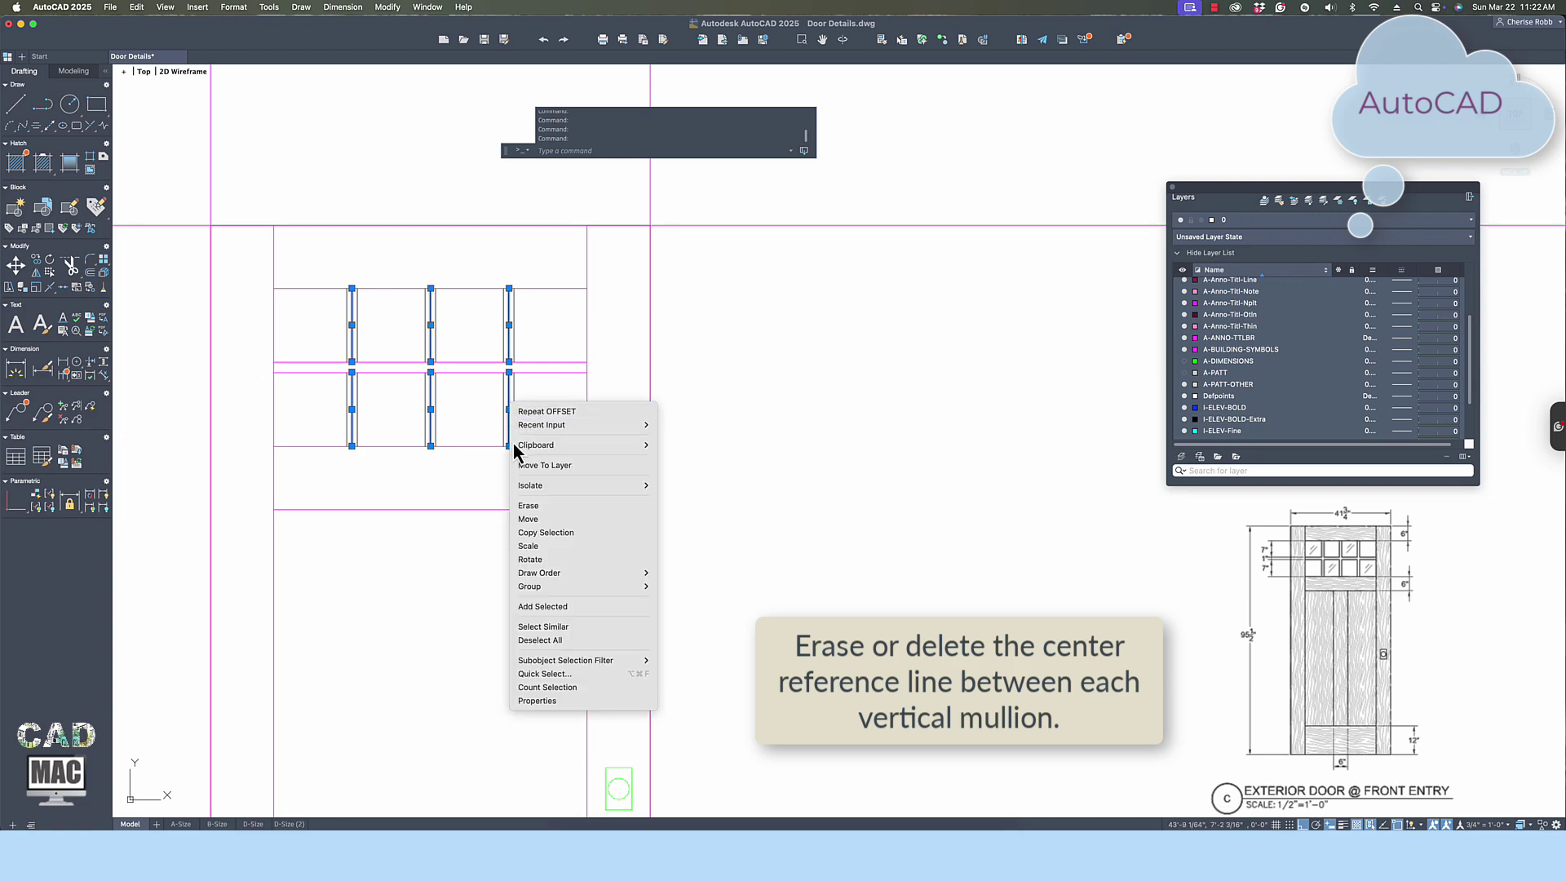
pyautogui.click(535, 503)
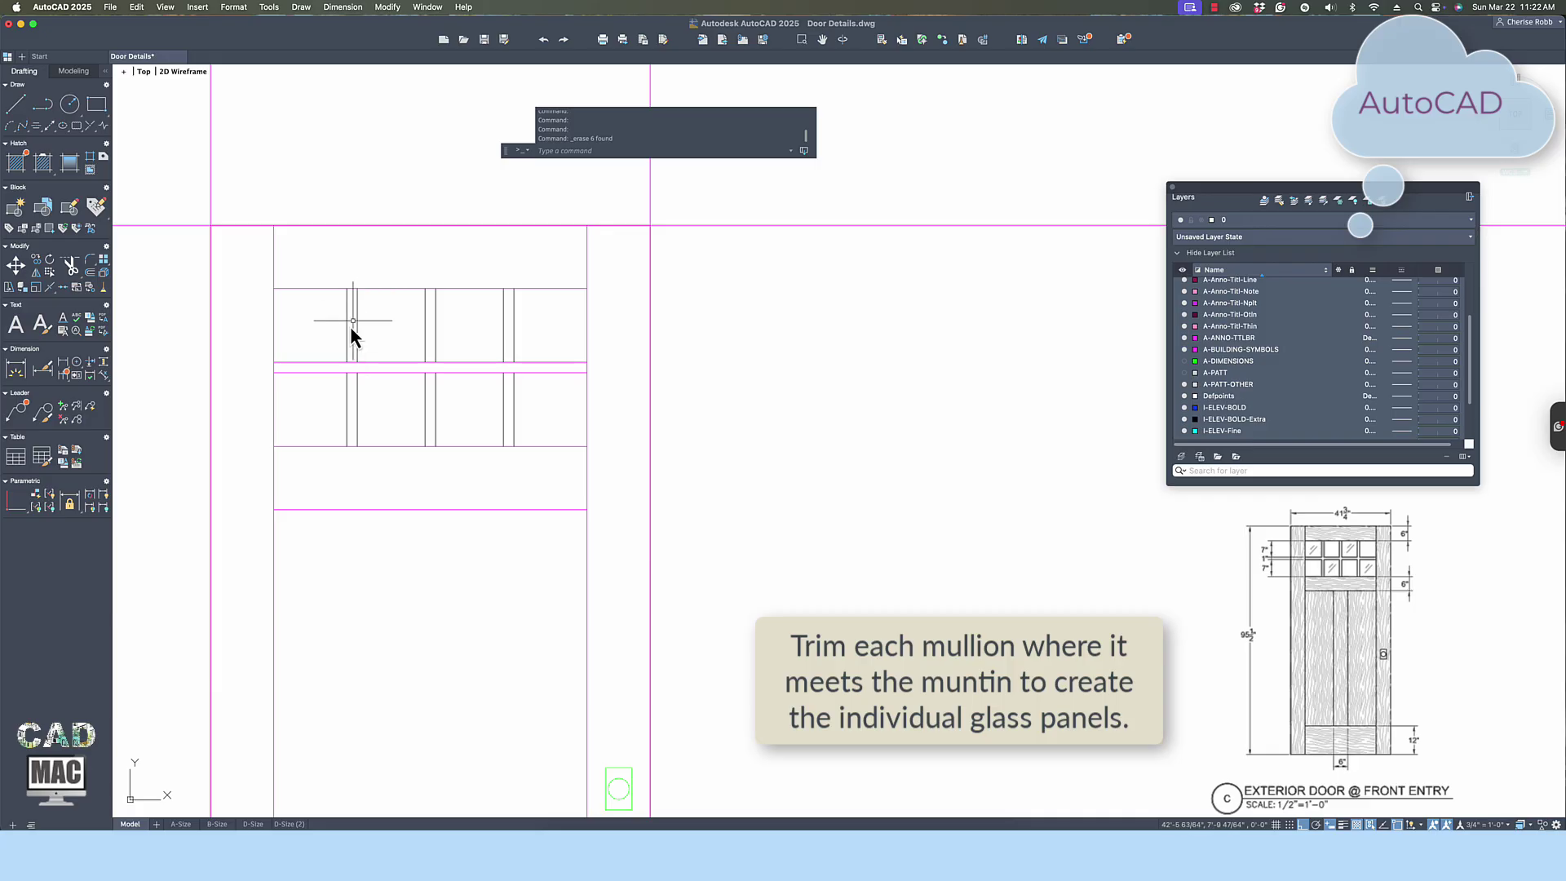
# Trim the two horizontal muntin lines between each pair of vertical mullion lines at all three crossings.
pyautogui.write('tr')
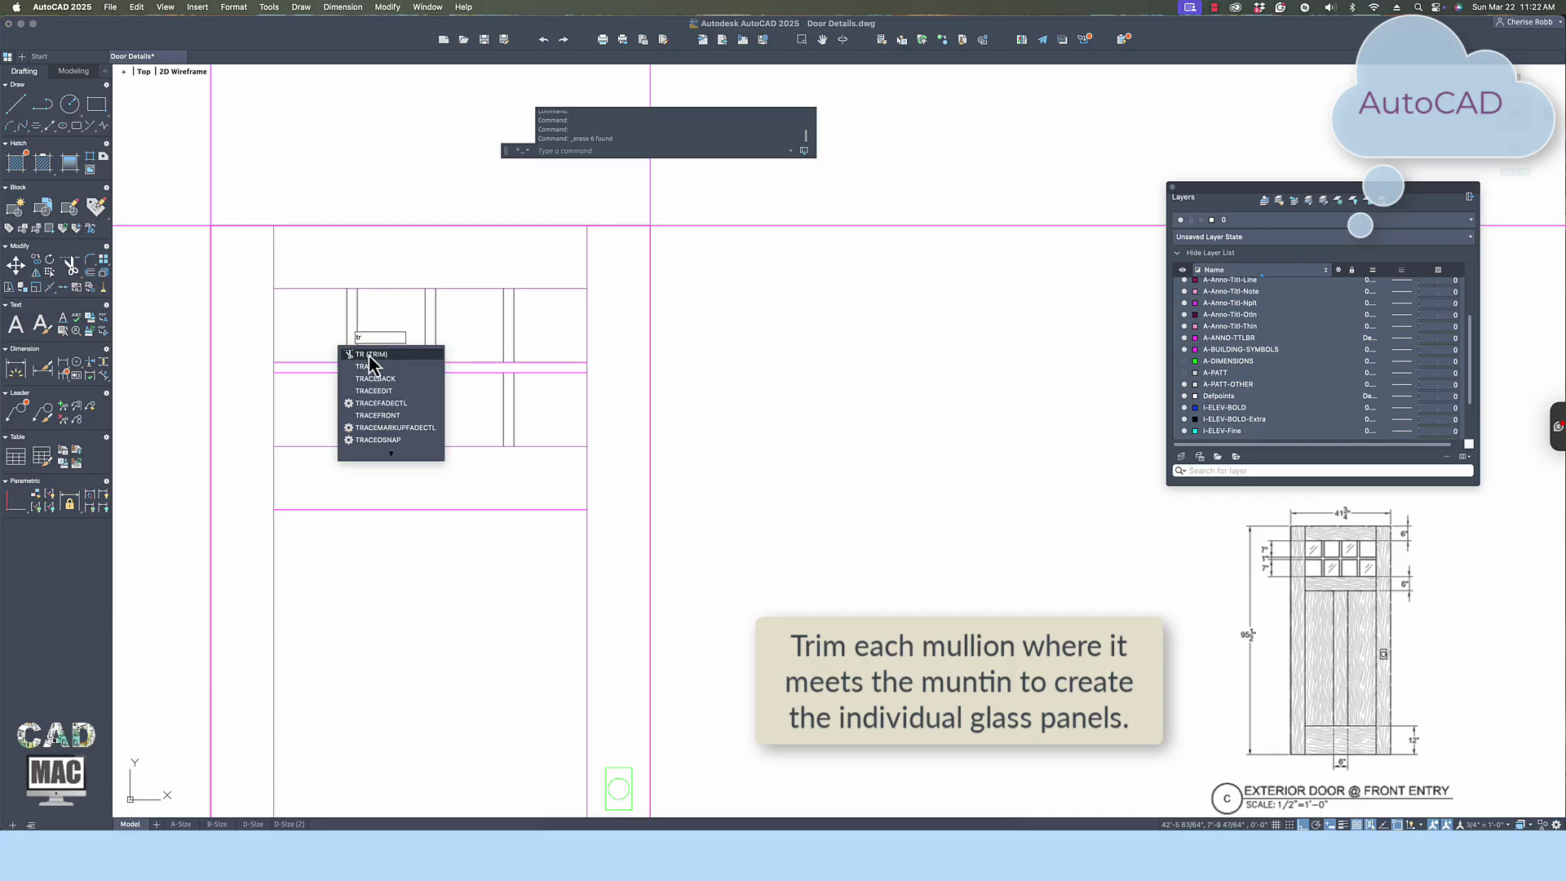
pyautogui.click(369, 356)
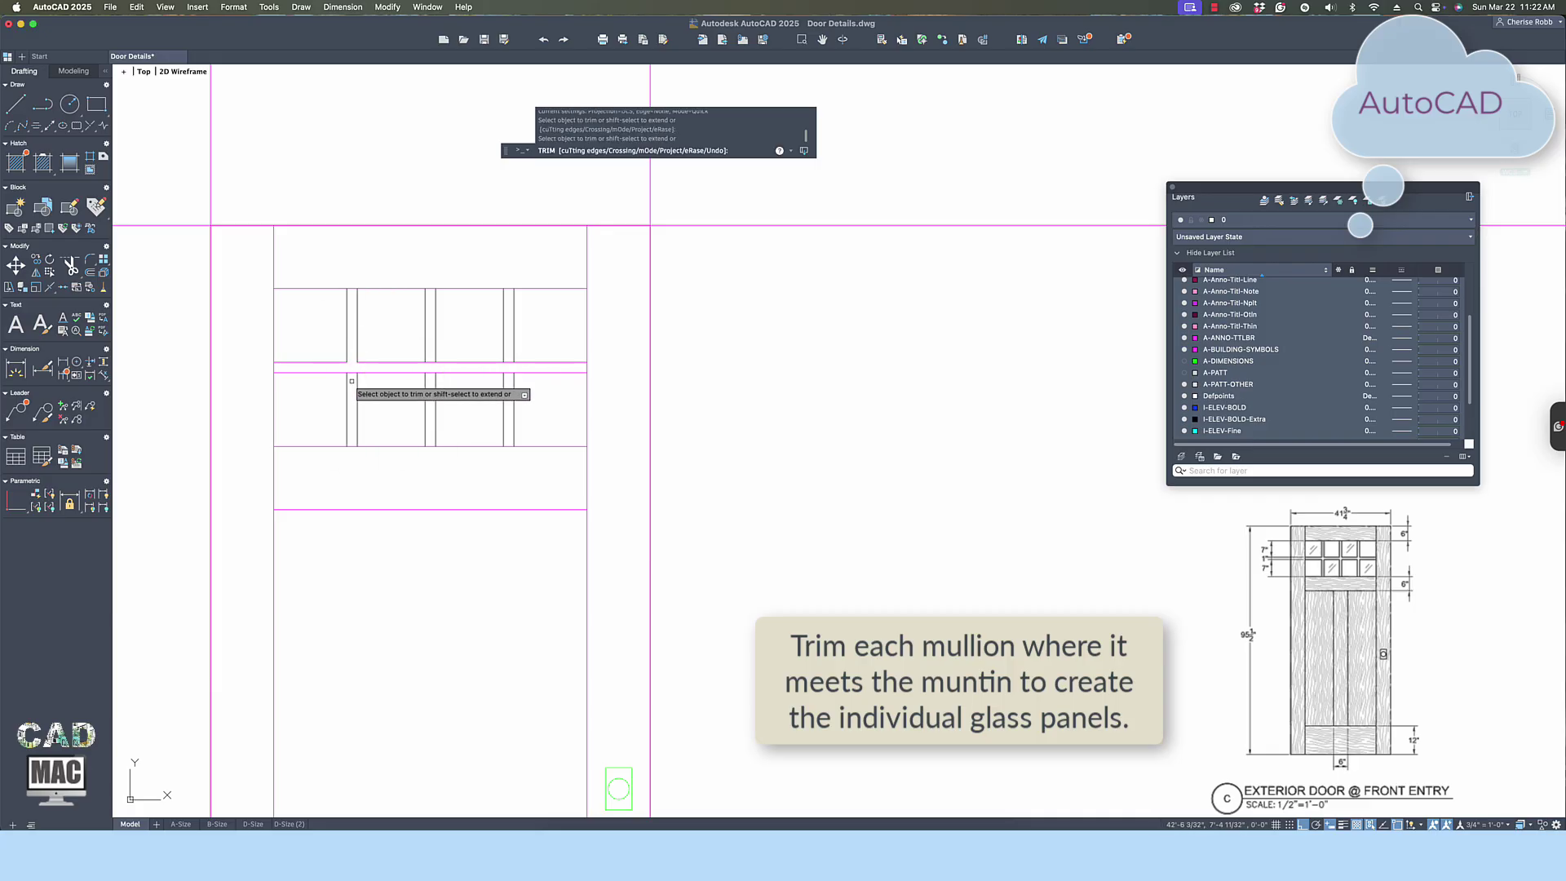
pyautogui.click(352, 372)
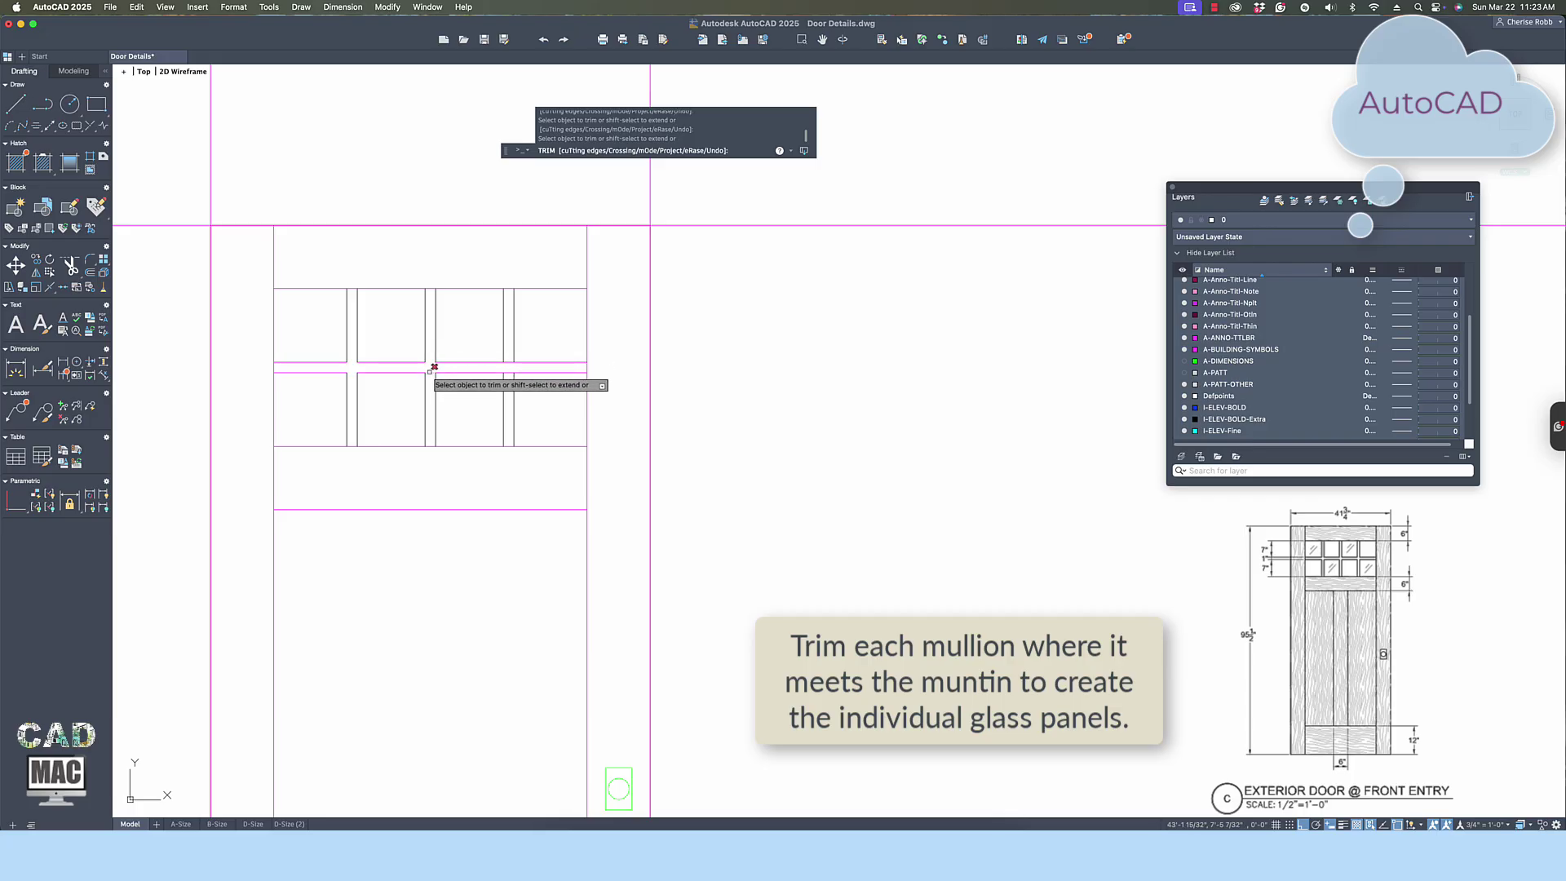
pyautogui.click(430, 371)
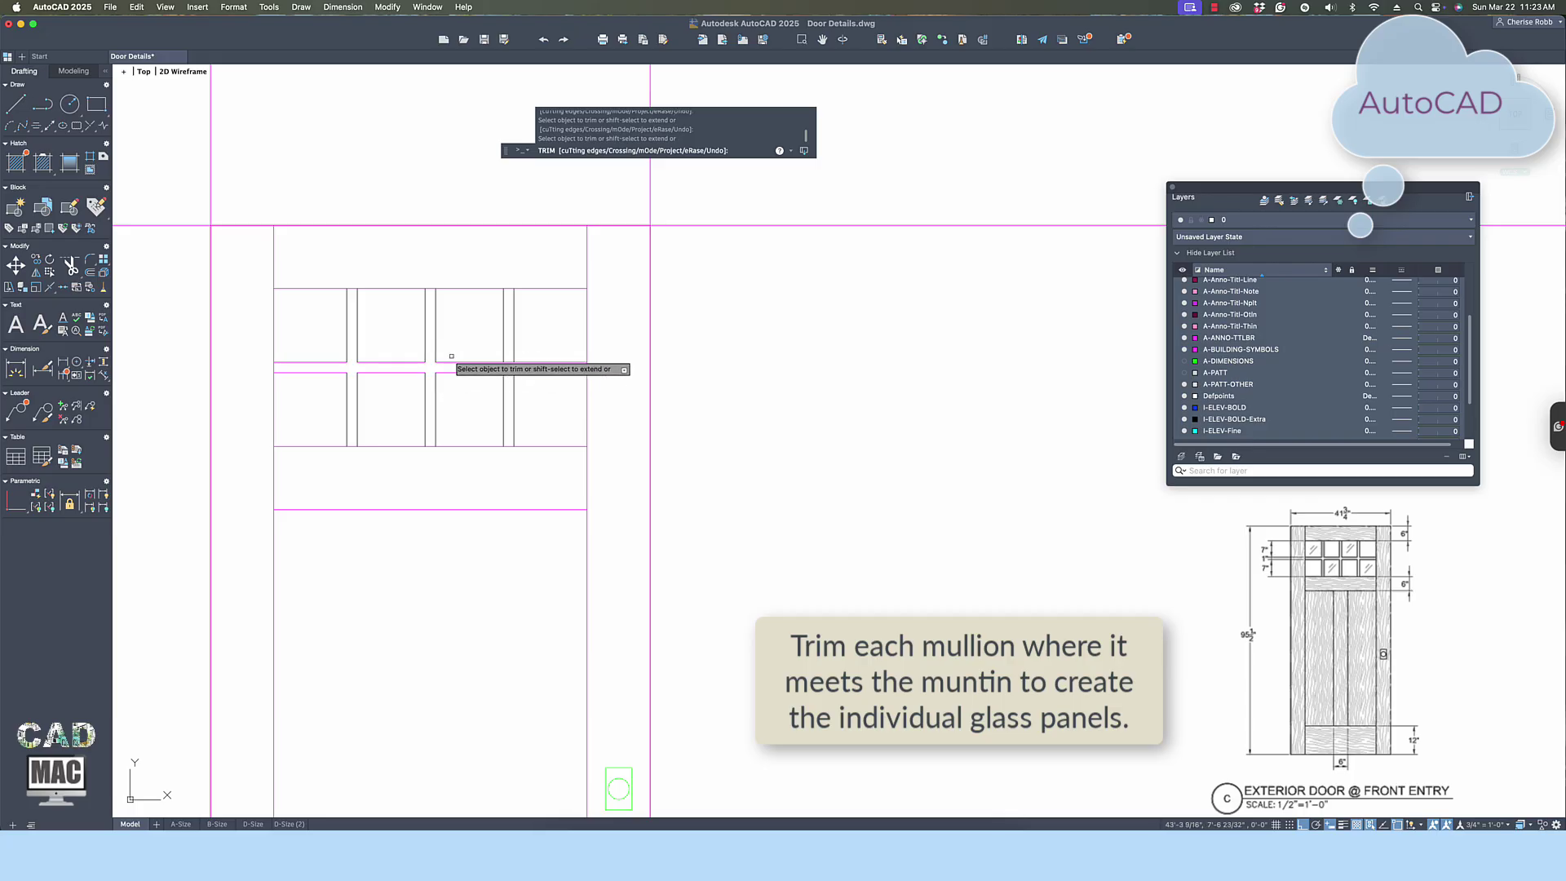
pyautogui.click(509, 365)
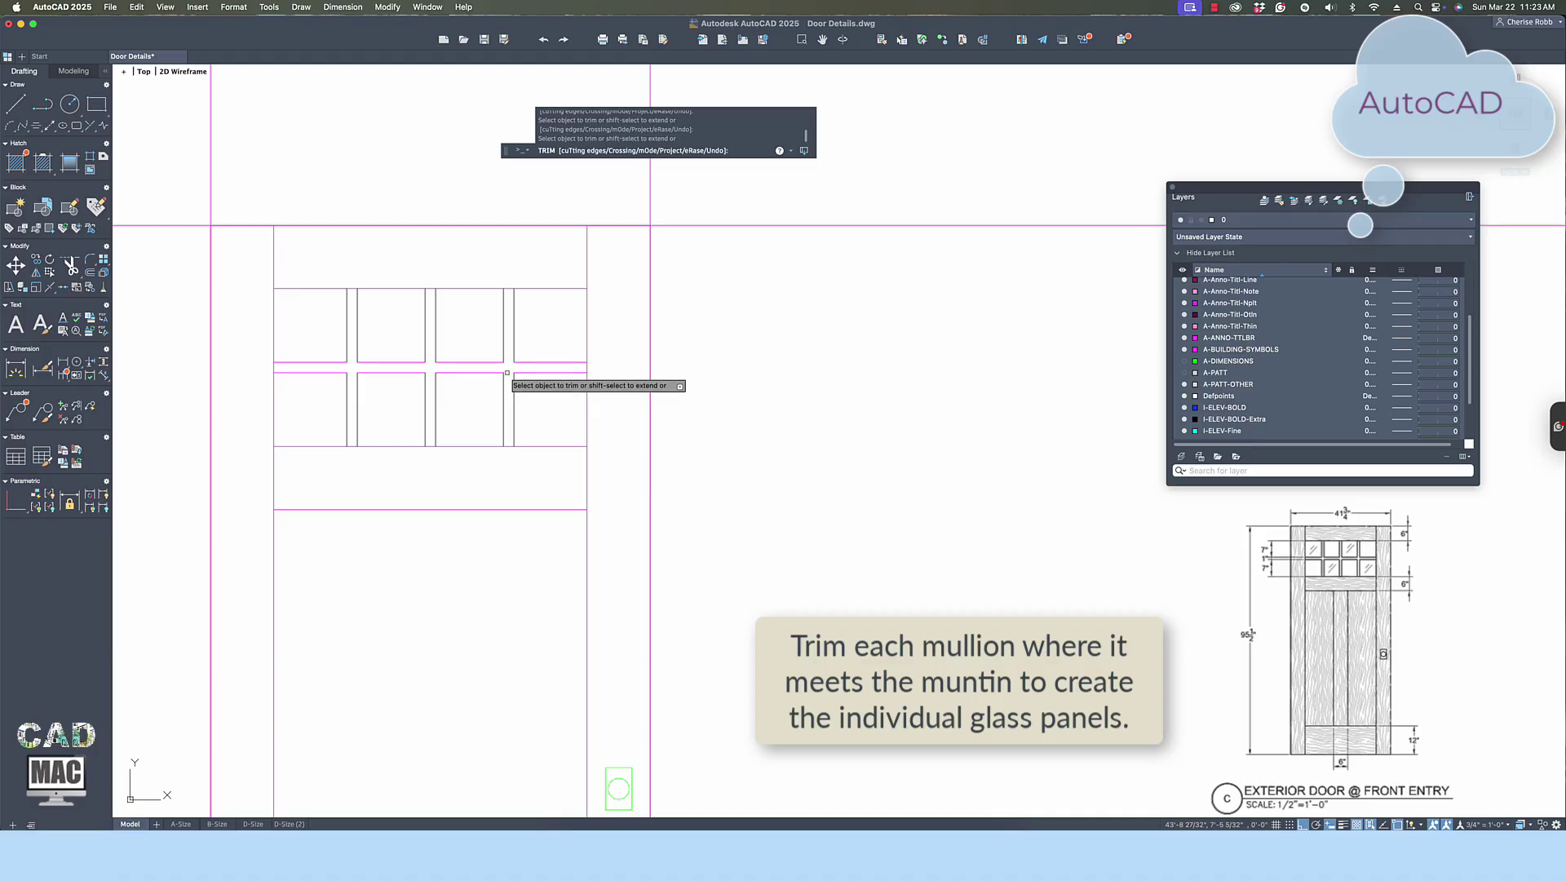
pyautogui.press('Return')
# Move all mullion and muntin lines of the glass panels to the I-ELEV-MED_Lt layer.
pyautogui.click(532, 325)
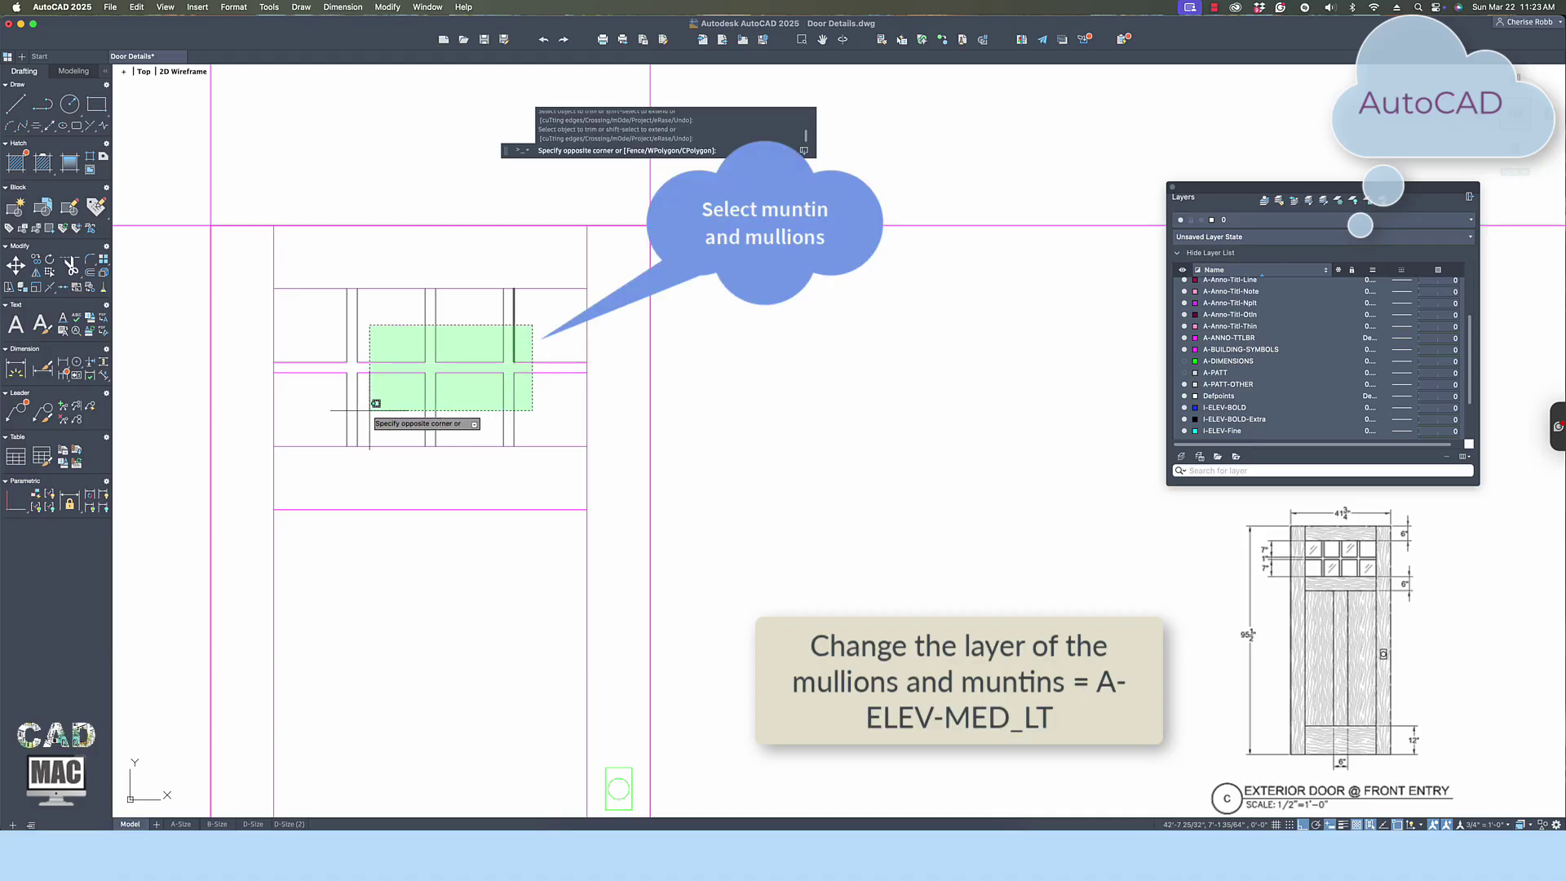
pyautogui.click(326, 417)
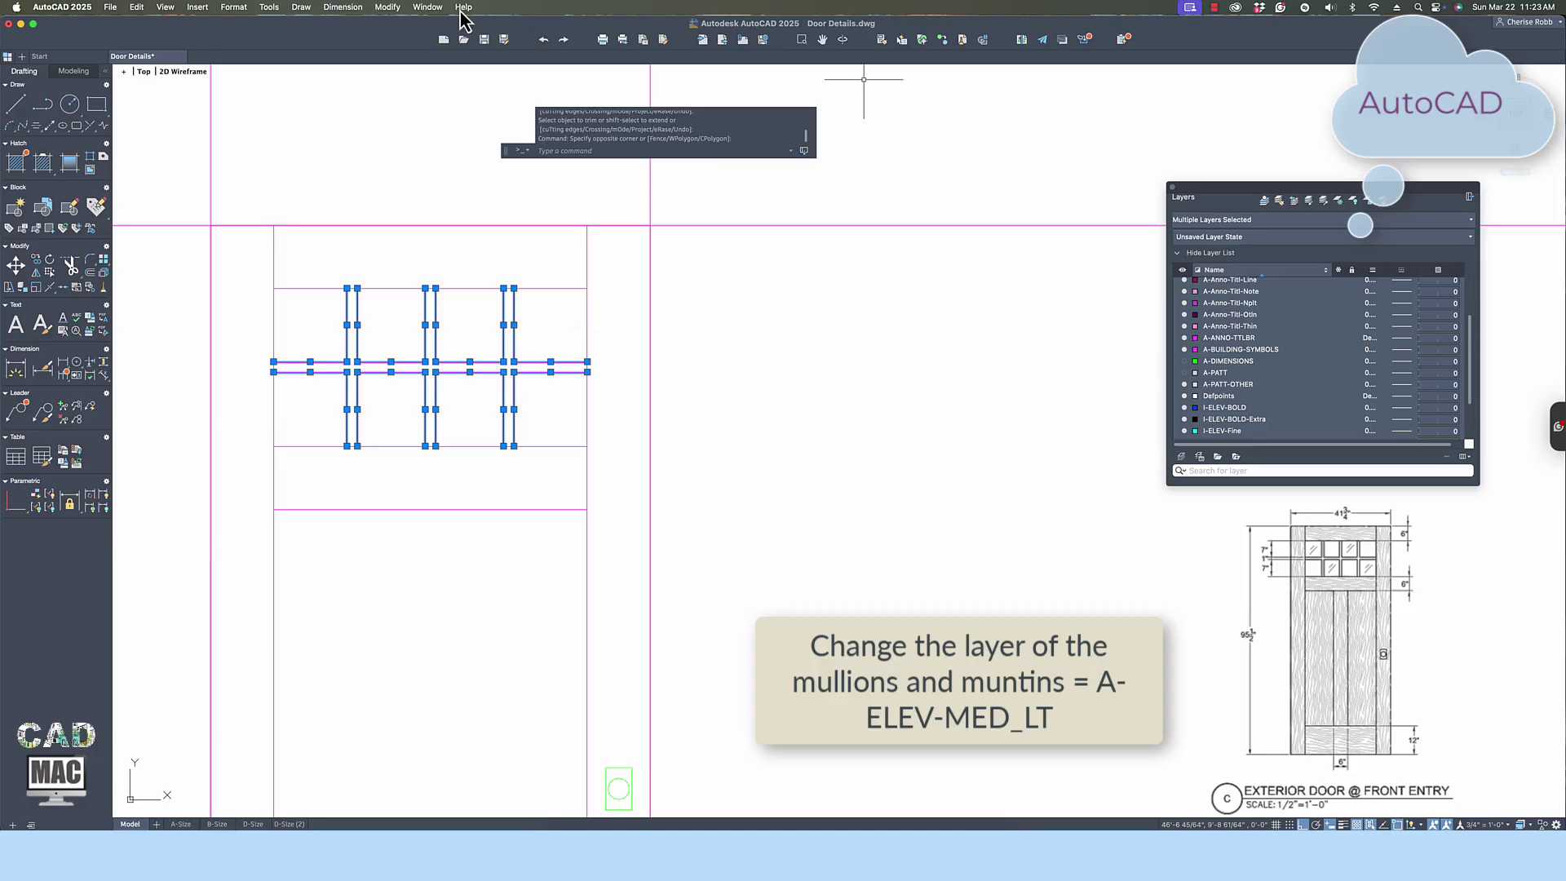
pyautogui.click(432, 10)
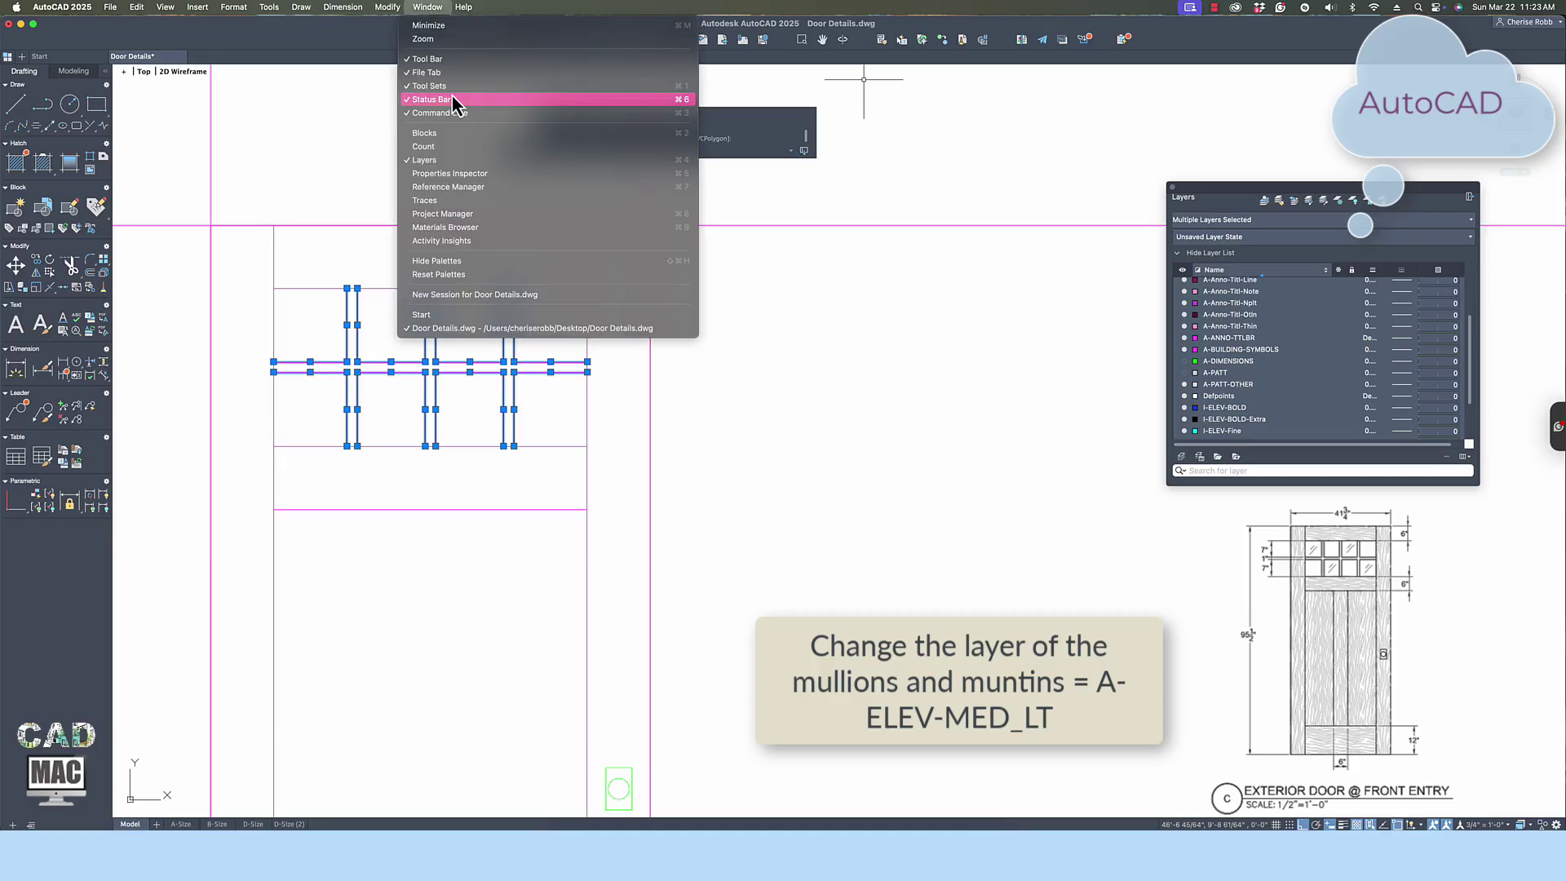
pyautogui.click(457, 172)
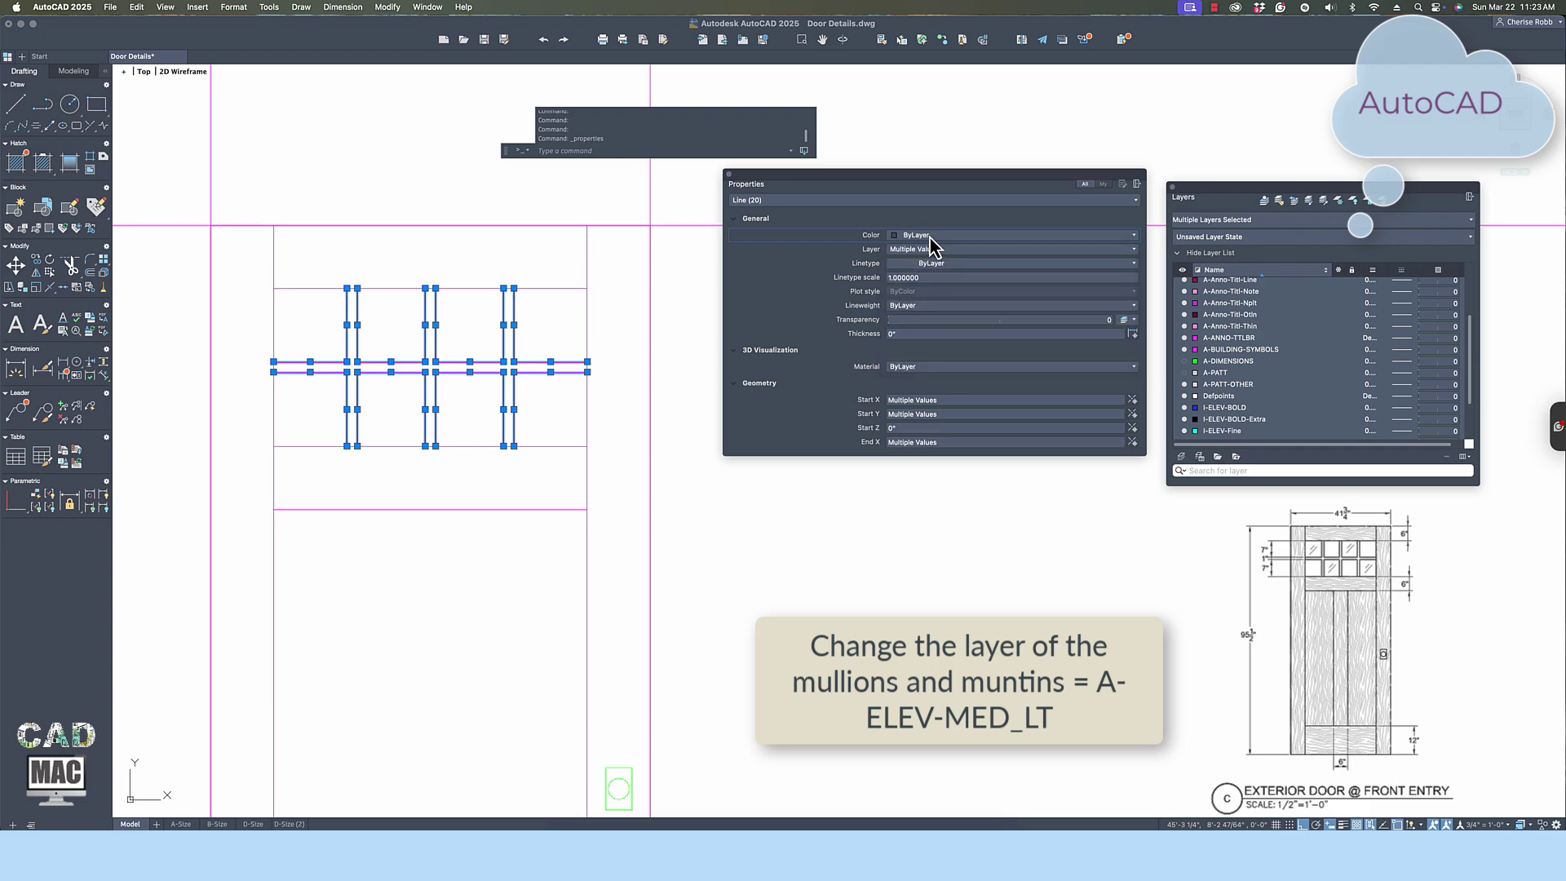
pyautogui.click(931, 250)
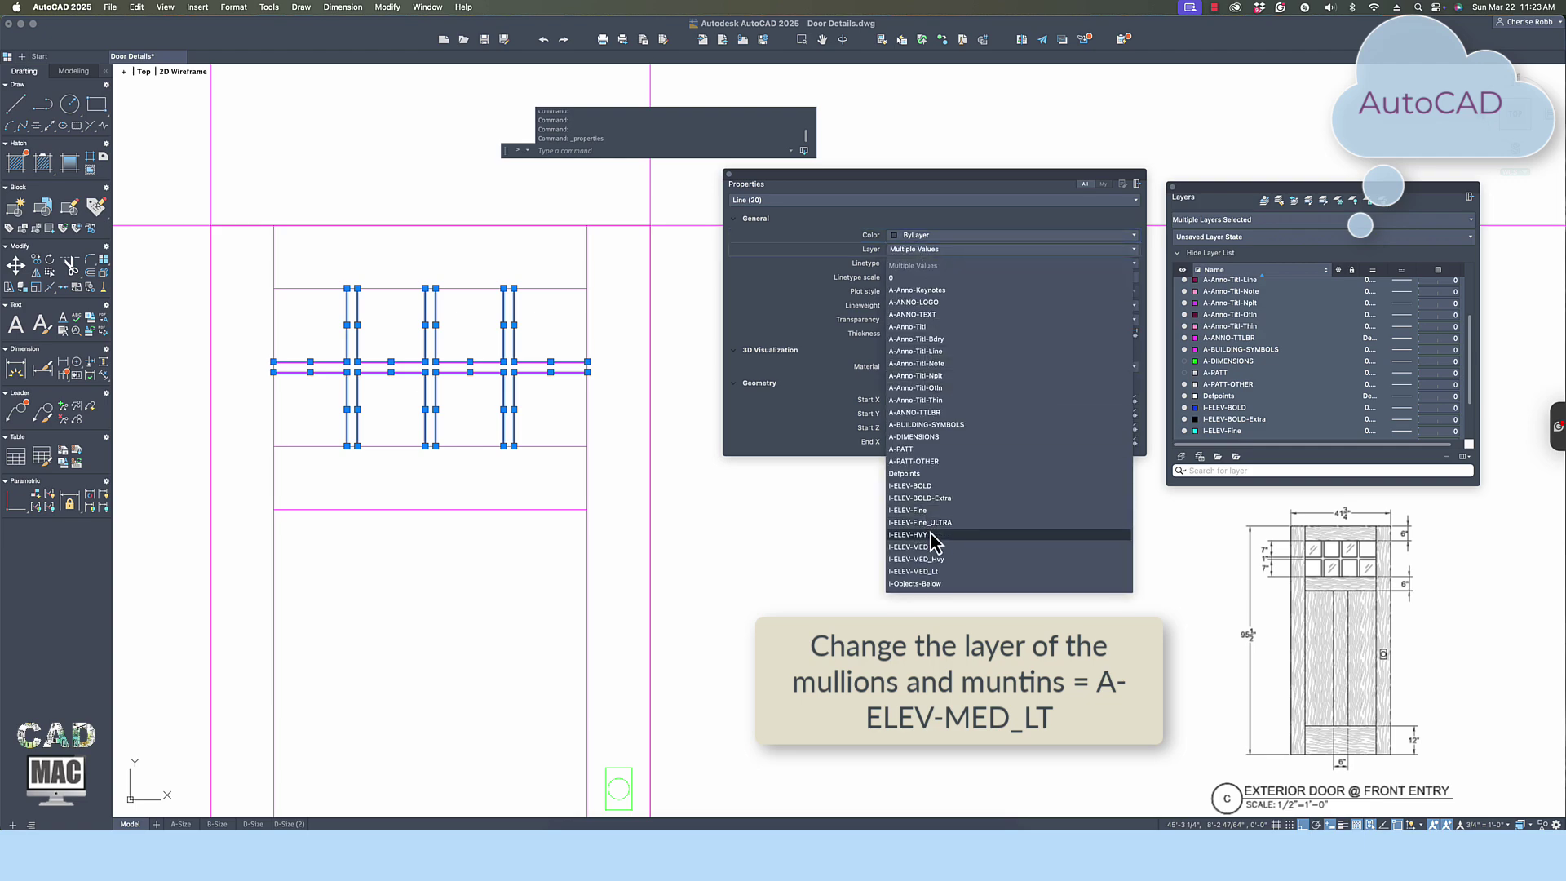
pyautogui.click(932, 571)
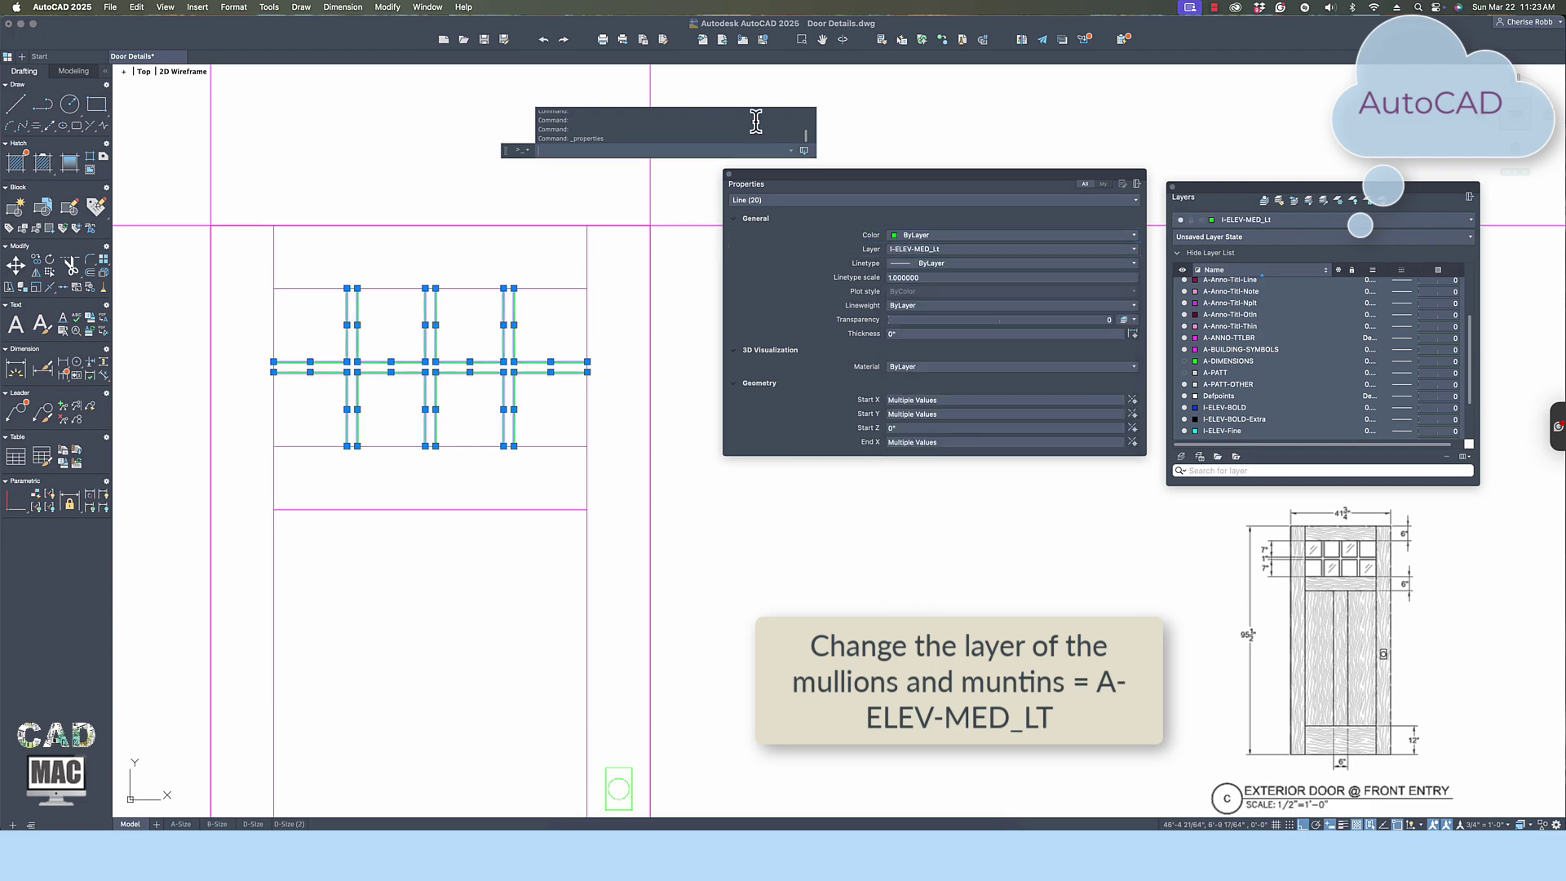
pyautogui.click(730, 175)
pyautogui.press('Escape')
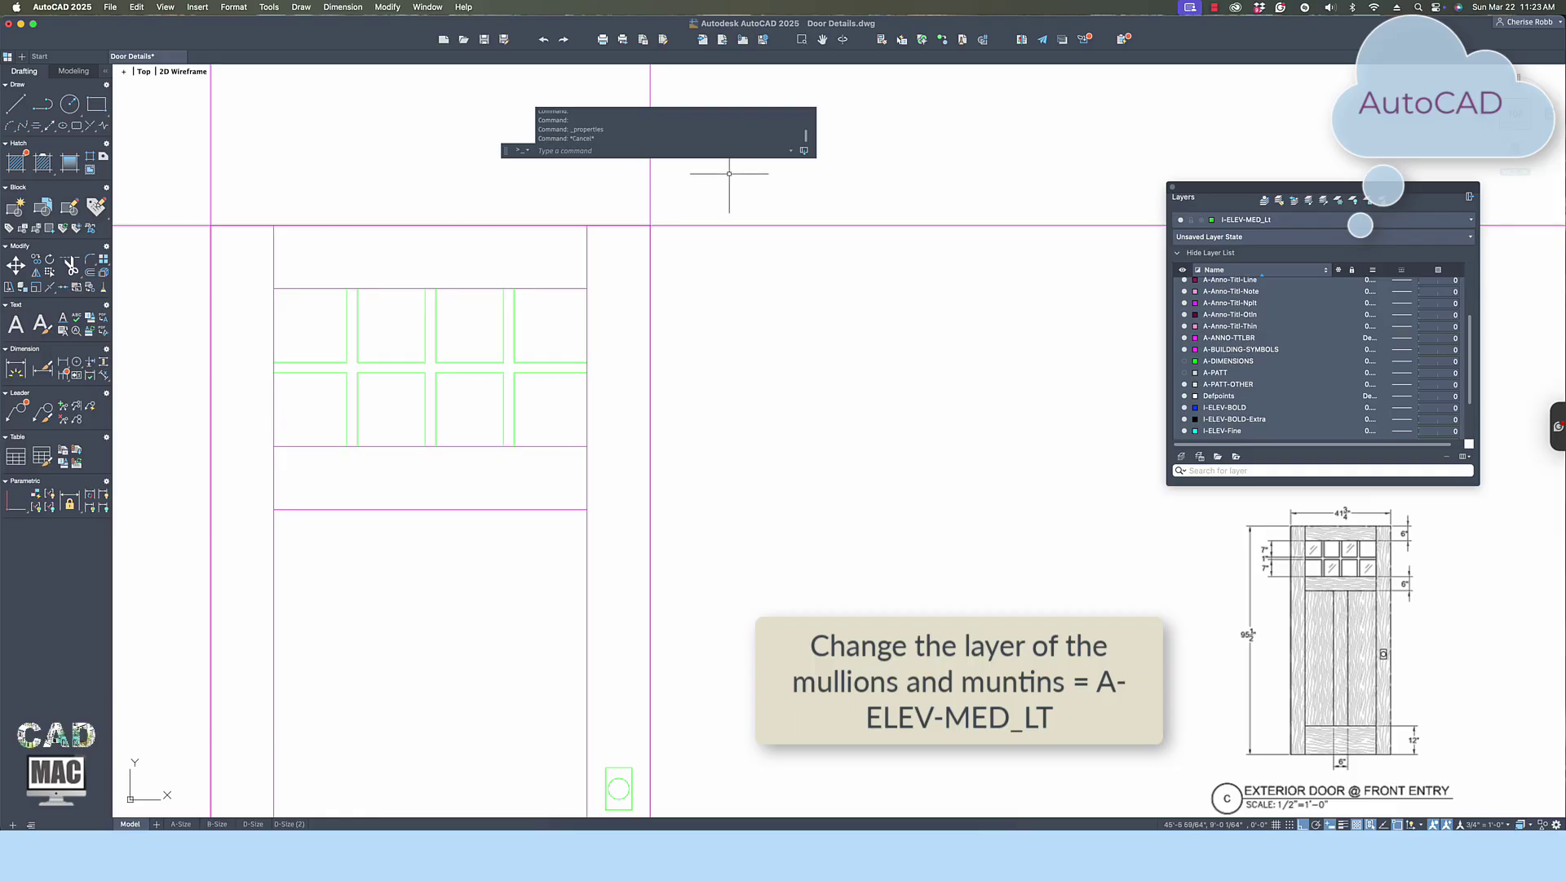
# Draw a vertical line from the midpoint of the intermediate rail's bottom line down to the top line of the bottom rail.
pyautogui.scroll(2, 286, 389)
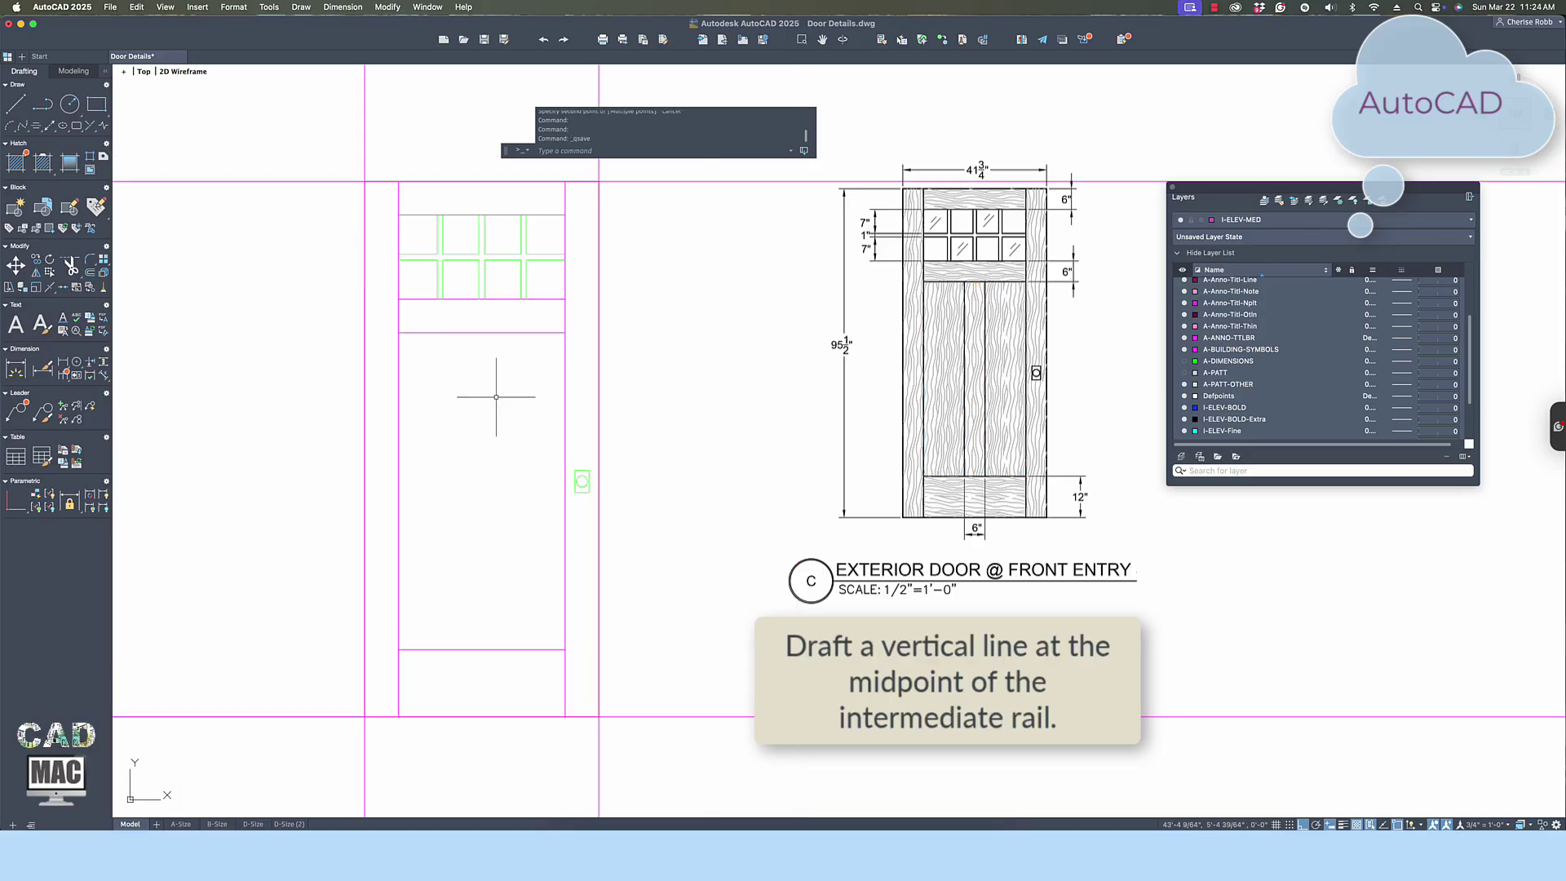
pyautogui.write('l')
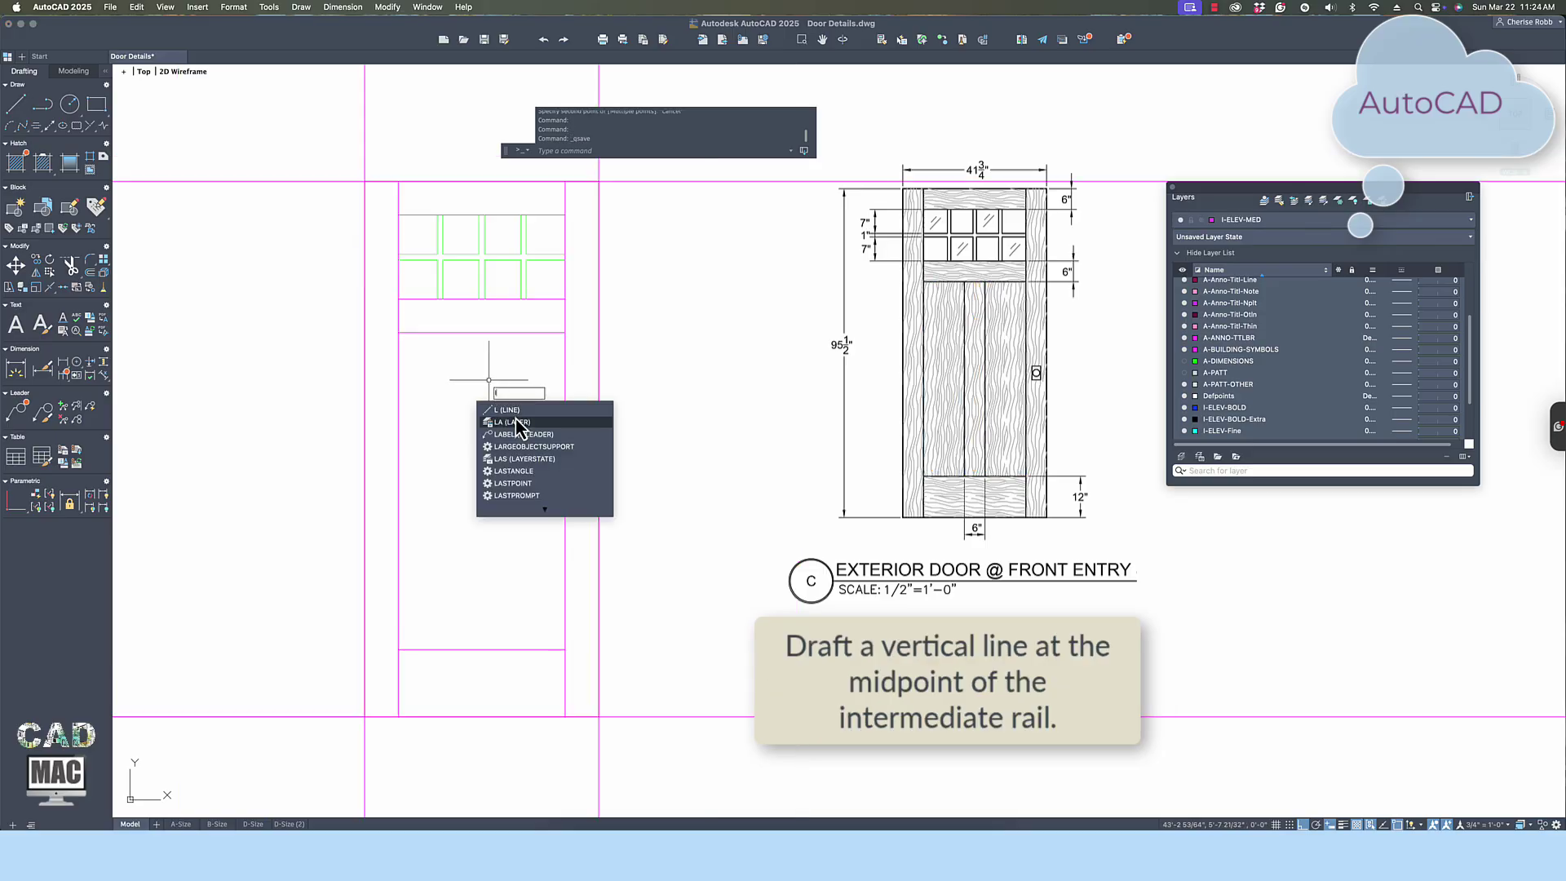
pyautogui.press('Return')
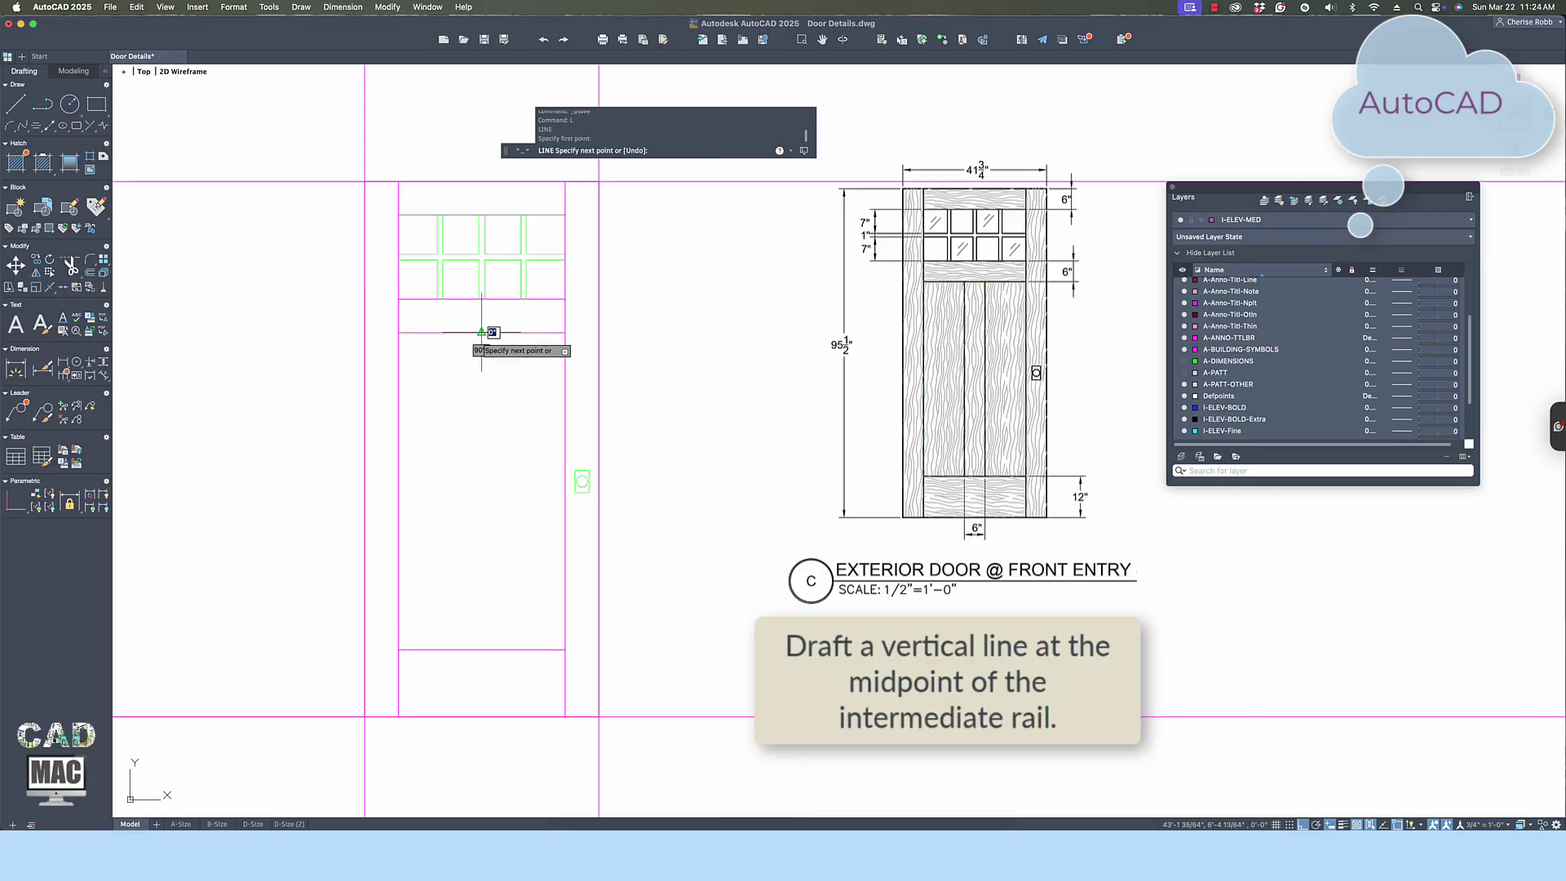
pyautogui.click(481, 649)
pyautogui.click(482, 649)
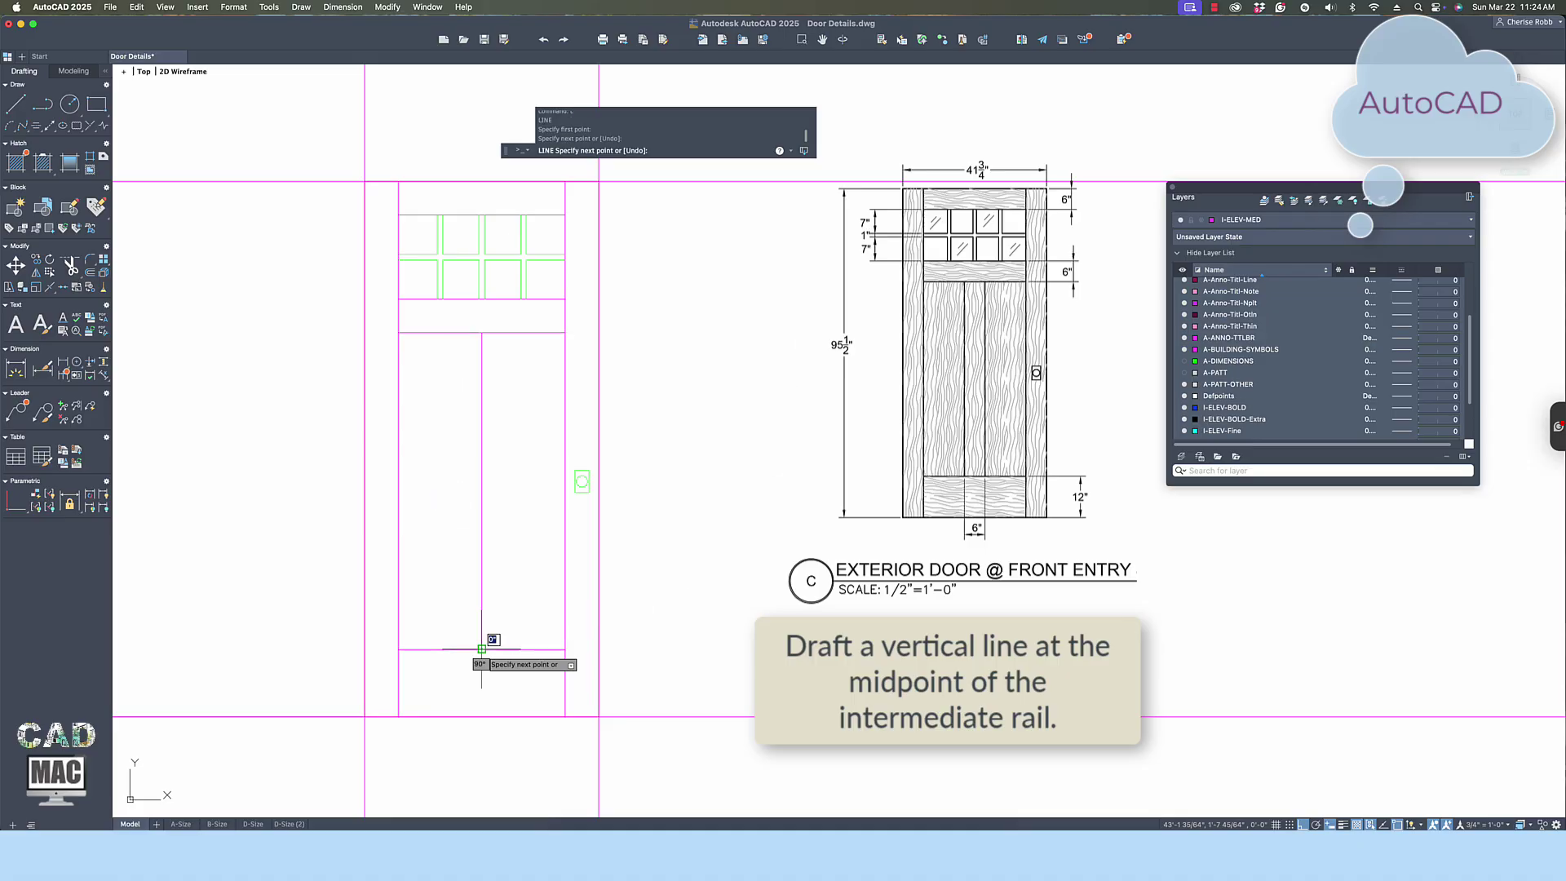
pyautogui.press('Return')
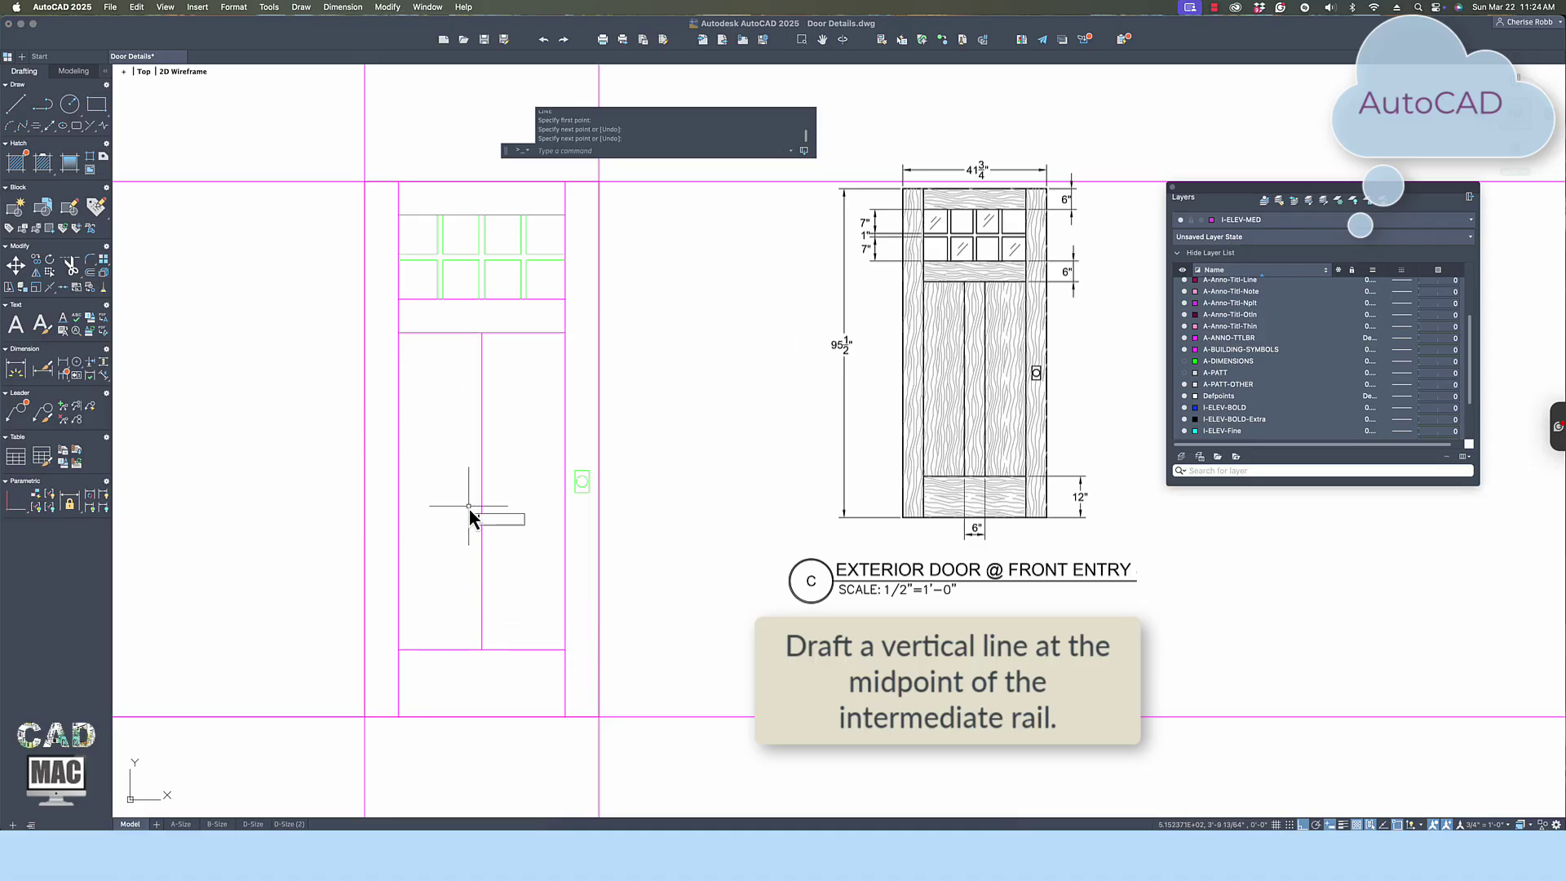
# Offset the vertical center reference line below the intermediate rail by 3" to each side to form the center stile.
pyautogui.write('o')
pyautogui.press('Return')
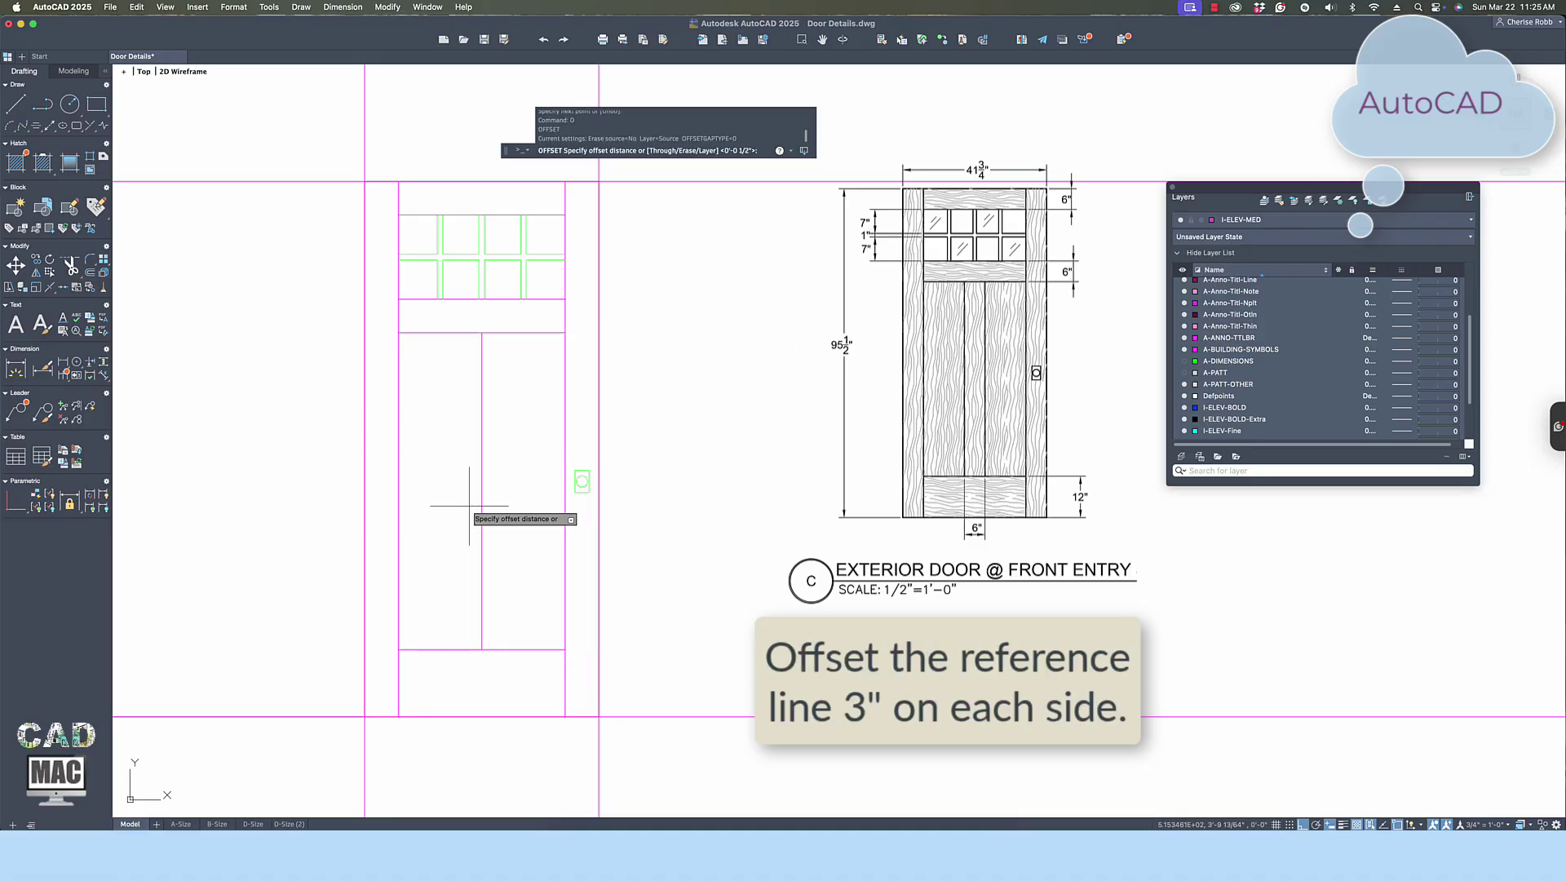
pyautogui.write('3')
pyautogui.press('Return')
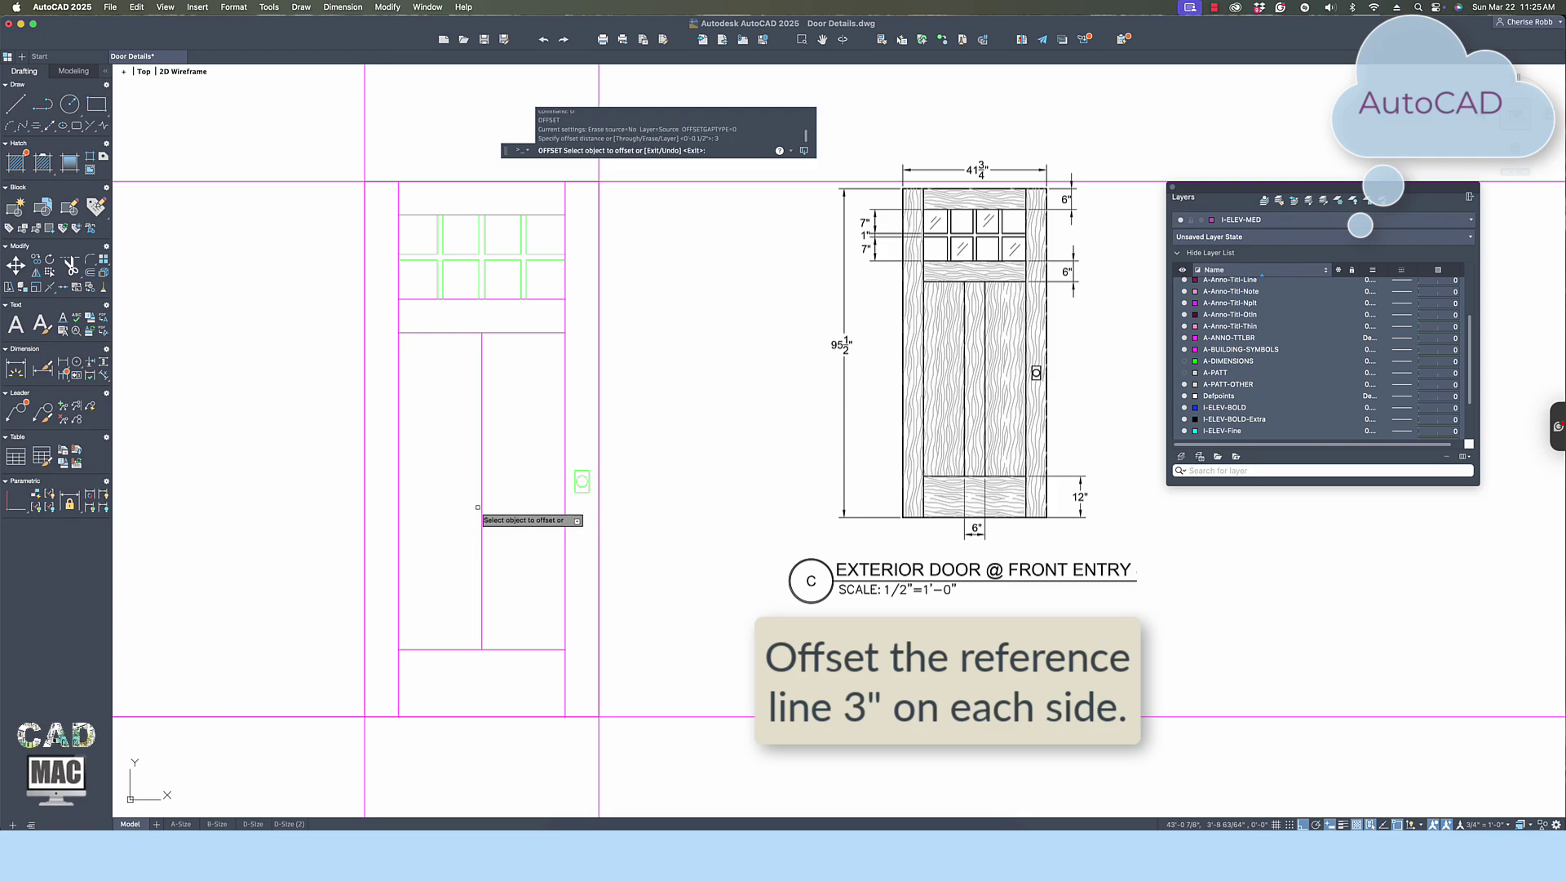
pyautogui.click(483, 508)
pyautogui.click(497, 507)
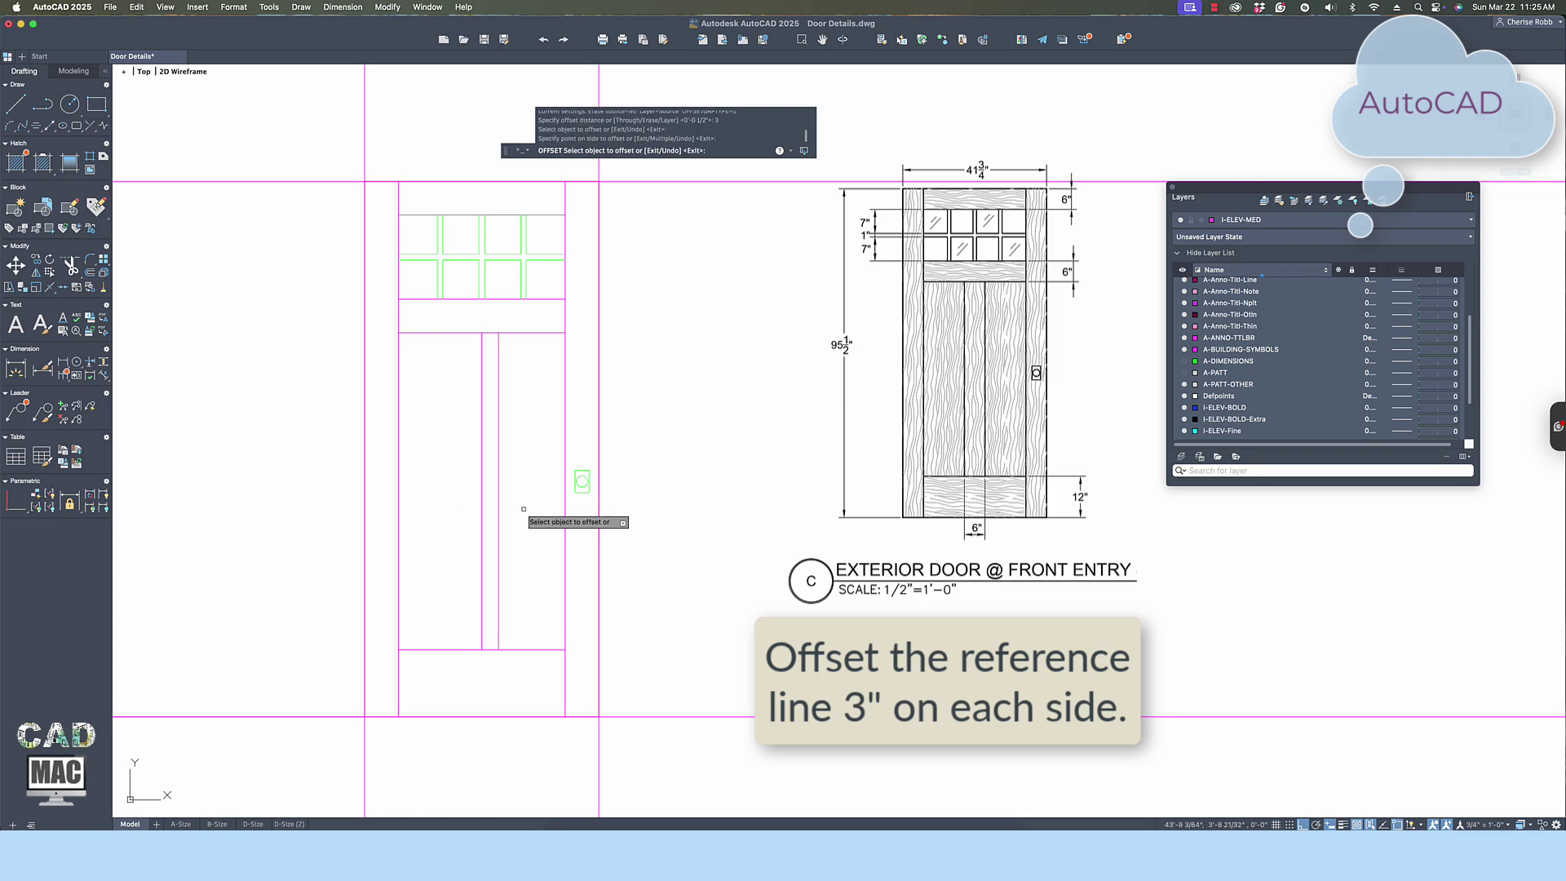
pyautogui.click(481, 507)
pyautogui.click(470, 506)
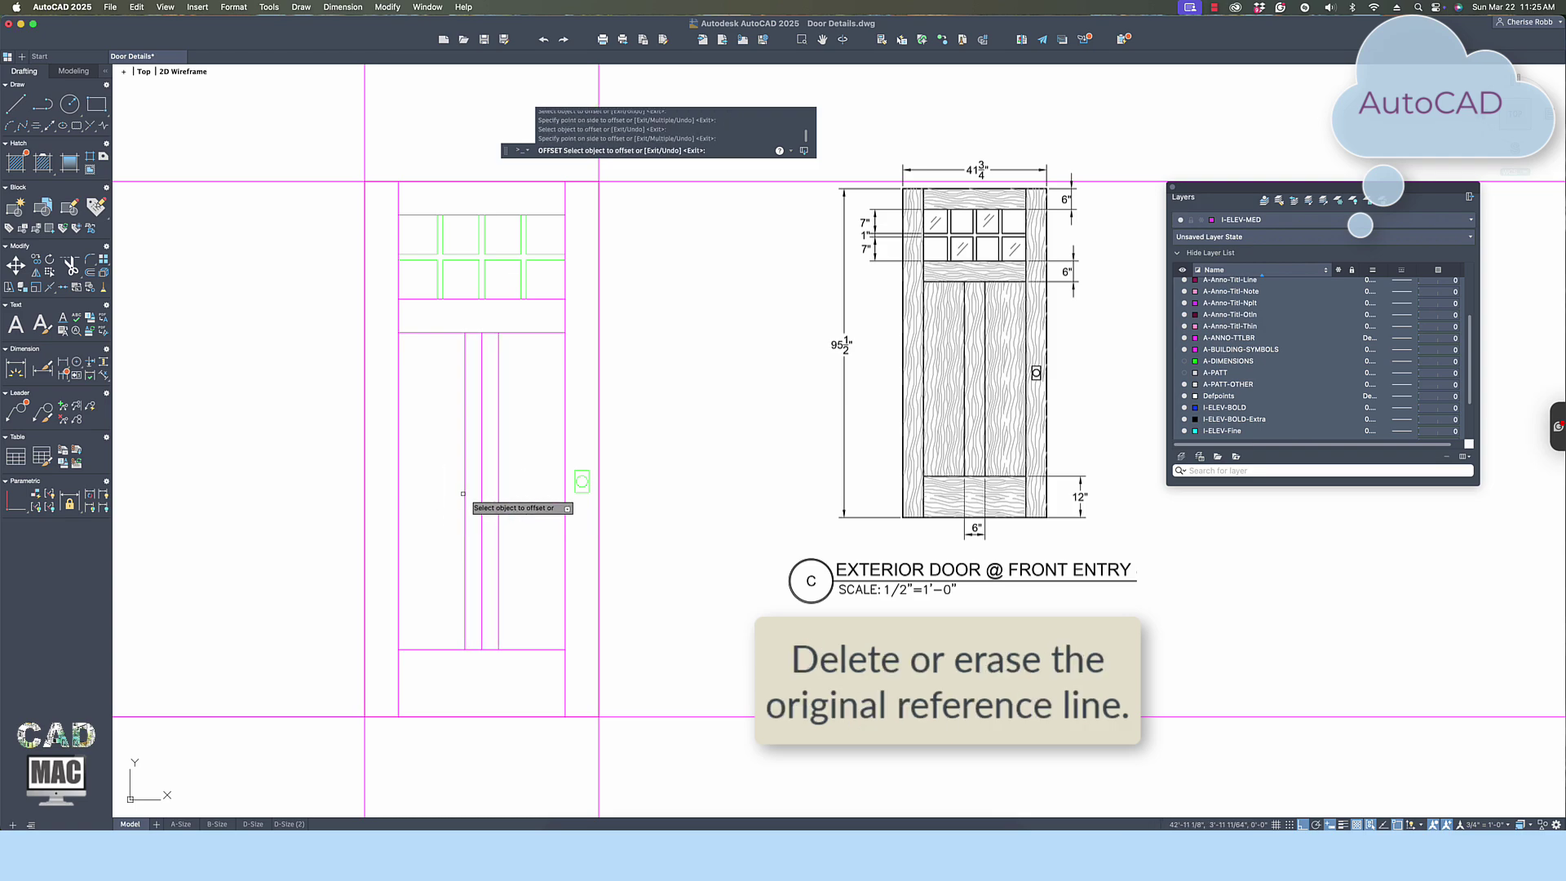
pyautogui.press('Return')
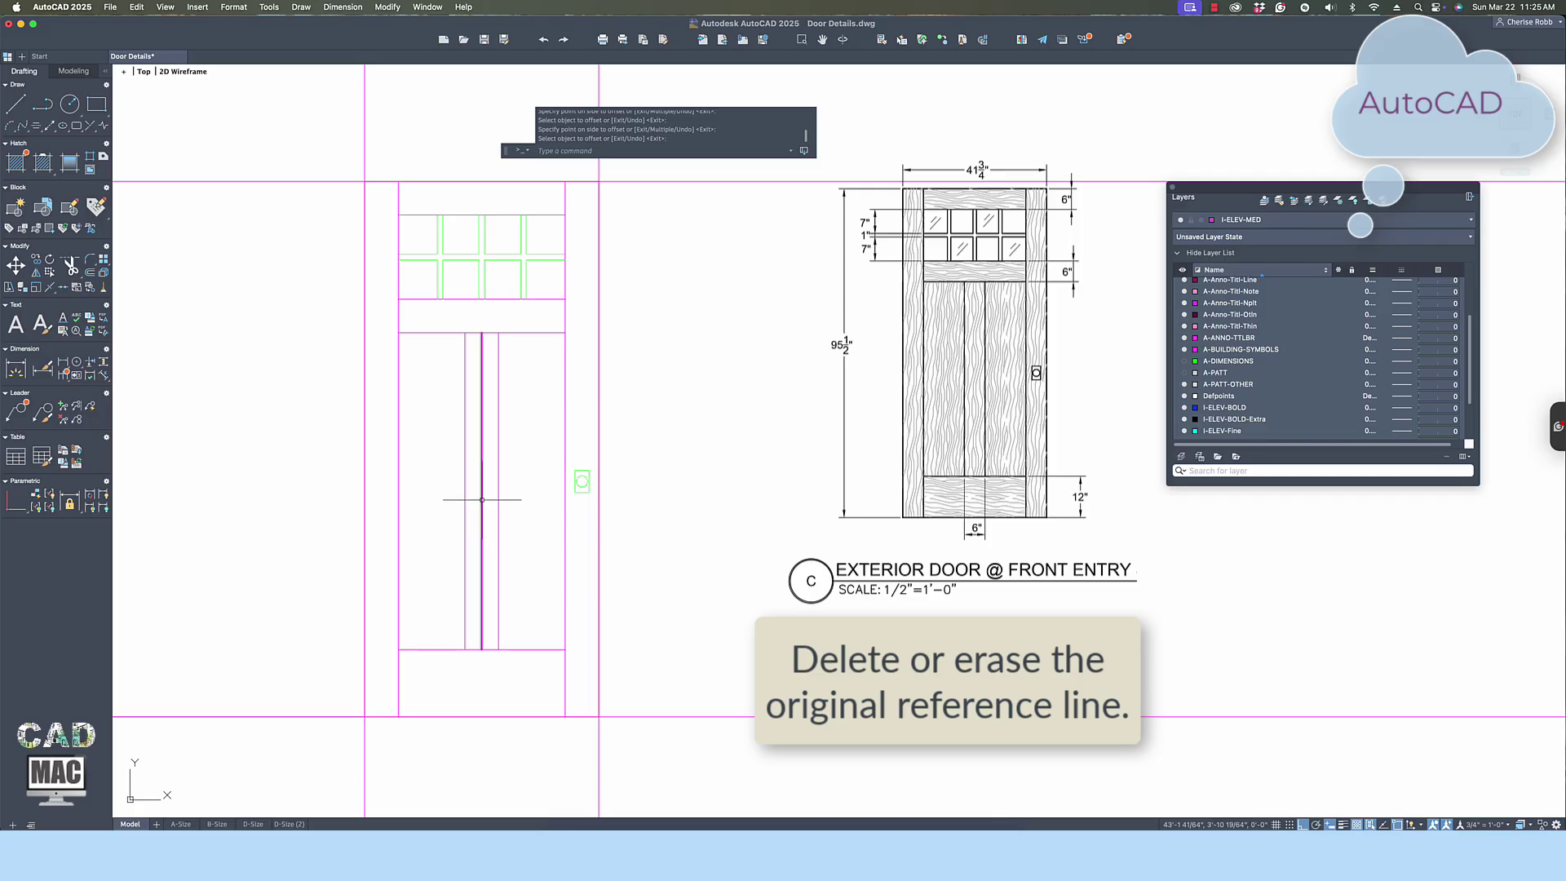
# Erase the original center reference line between the two center stile lines and save the drawing.
pyautogui.click(481, 499)
pyautogui.press('Delete')
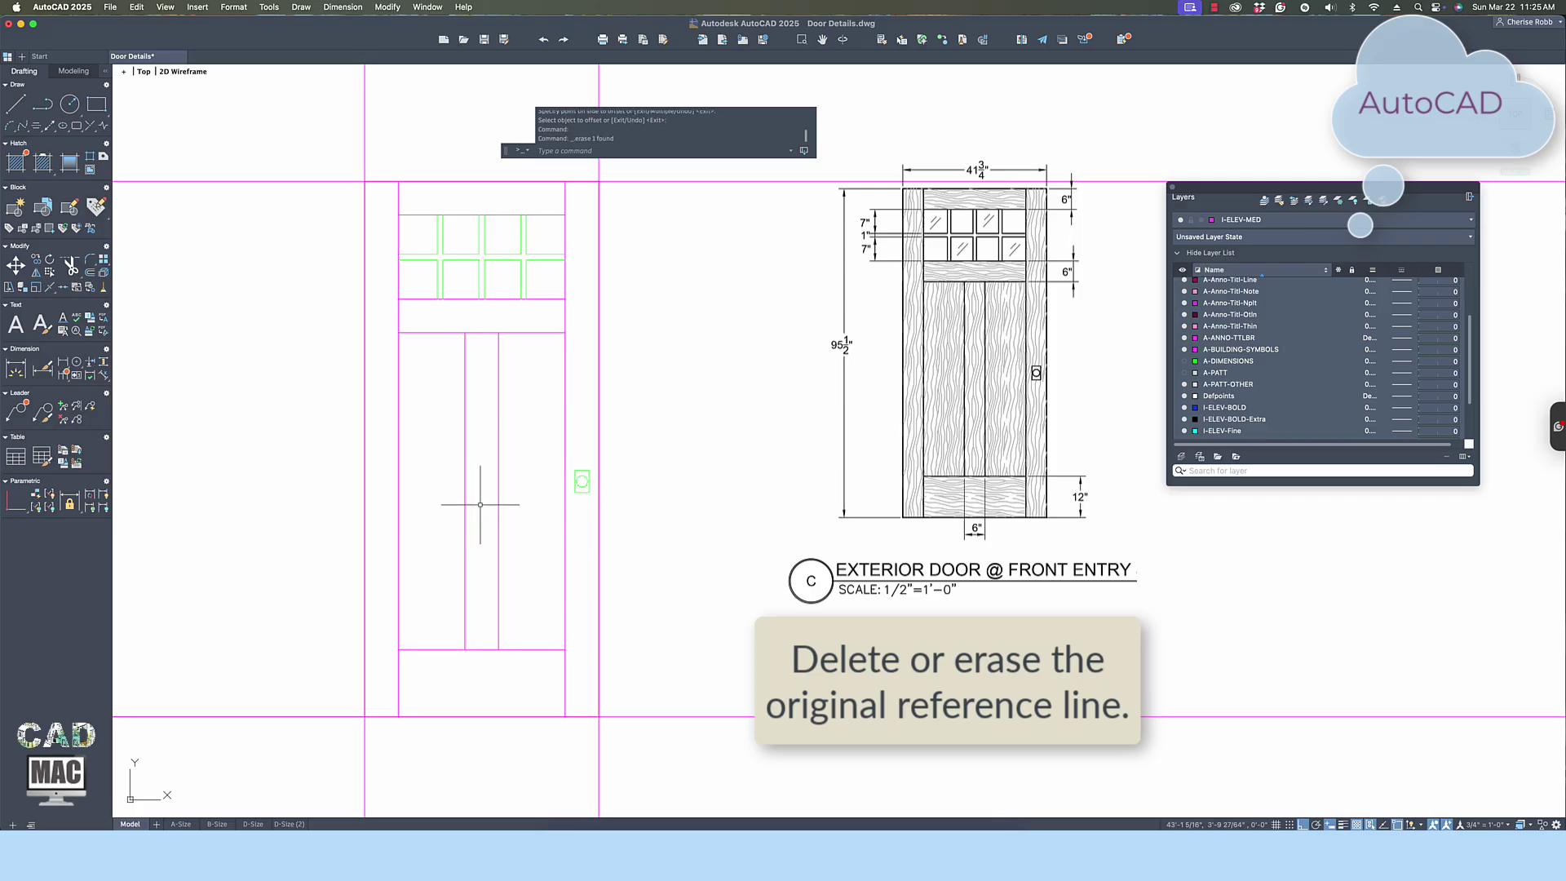
pyautogui.hotkey('ctrl', 's')
# Measure the width of the right outer stile, the height of the bottom rail, and start measuring the center stile.
pyautogui.write('DI')
pyautogui.press('Return')
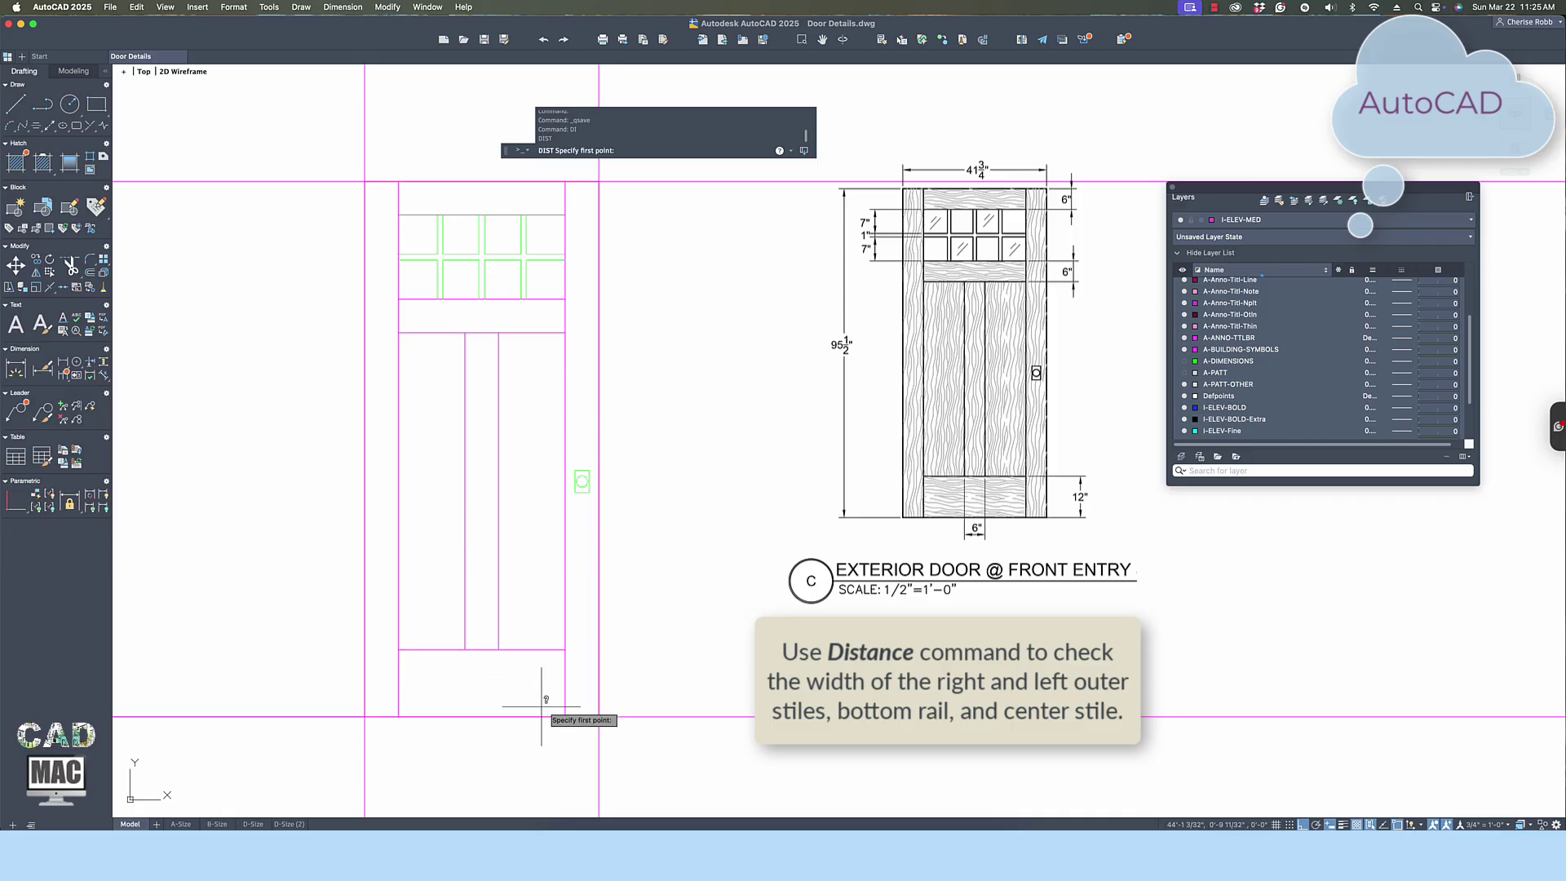
pyautogui.click(600, 715)
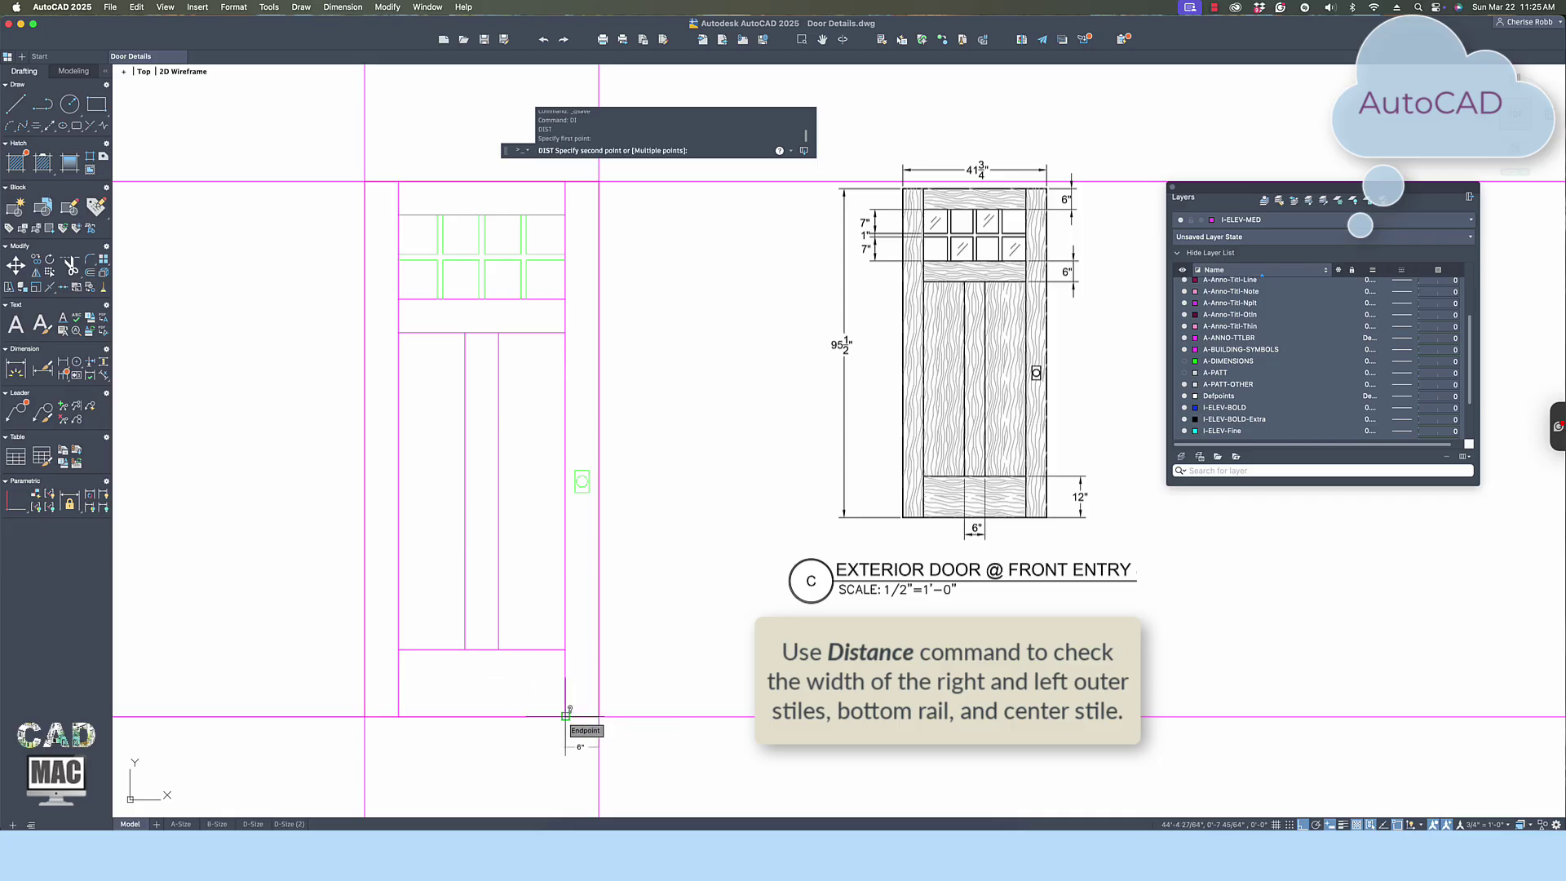
pyautogui.click(565, 716)
pyautogui.press('Return')
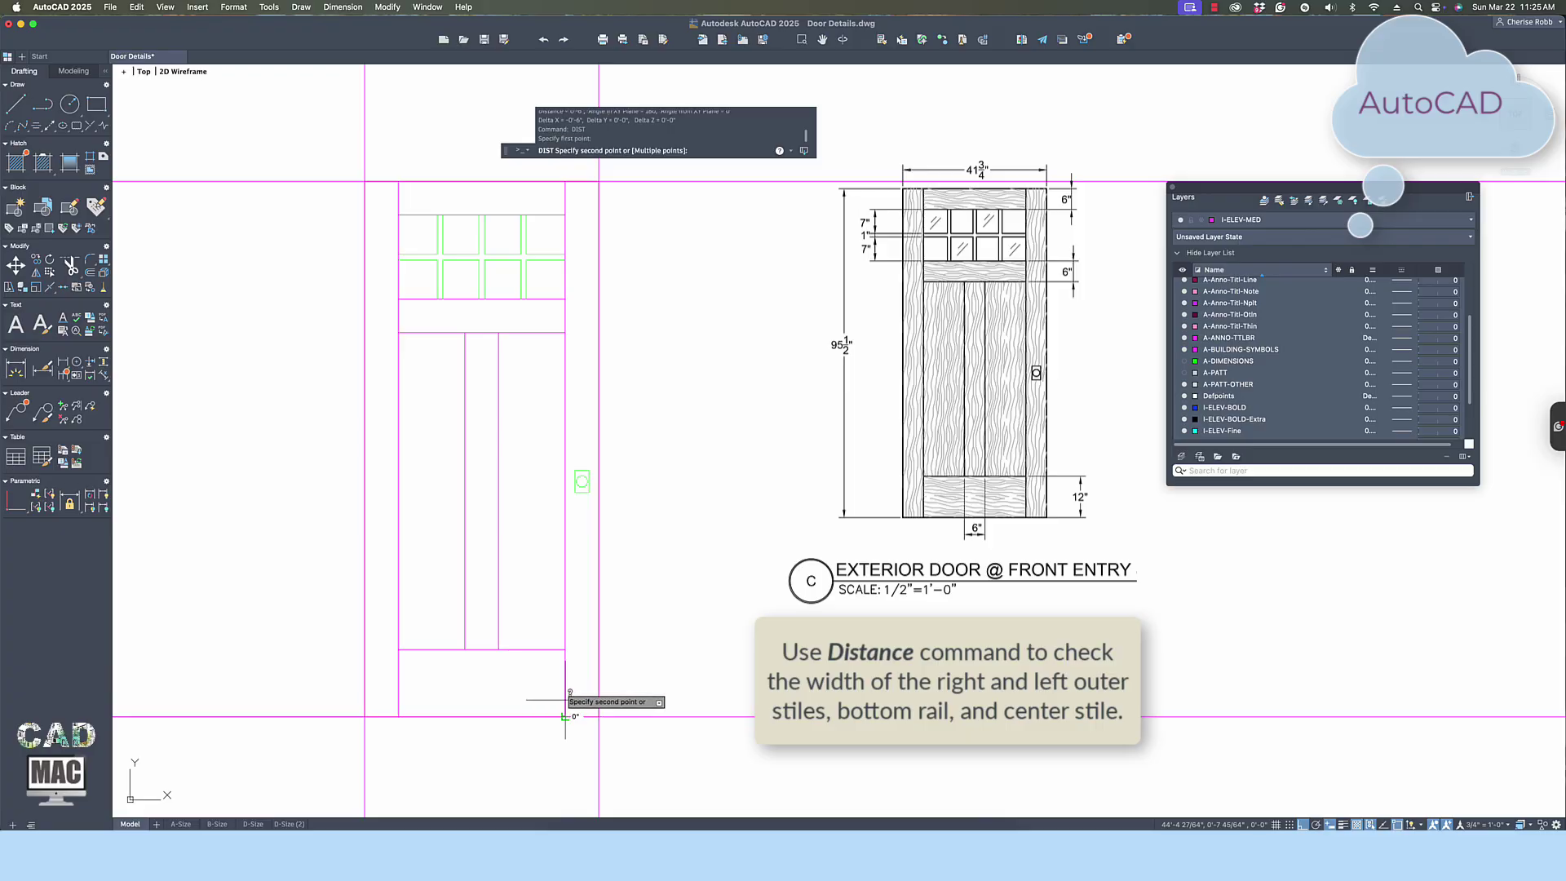
pyautogui.click(565, 649)
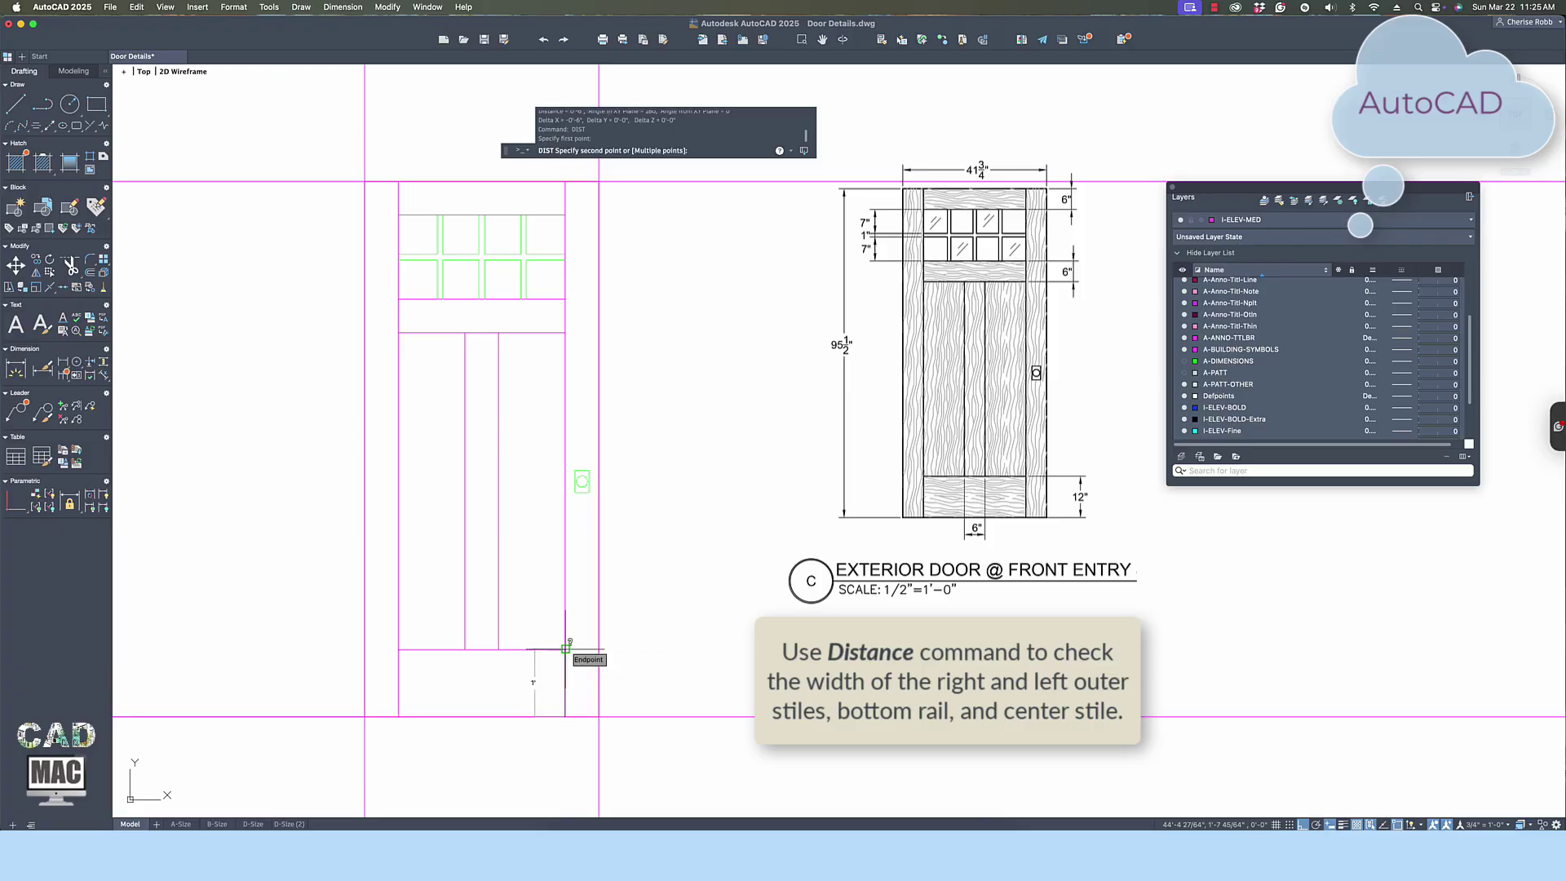
pyautogui.click(565, 650)
pyautogui.press('Return')
pyautogui.click(499, 649)
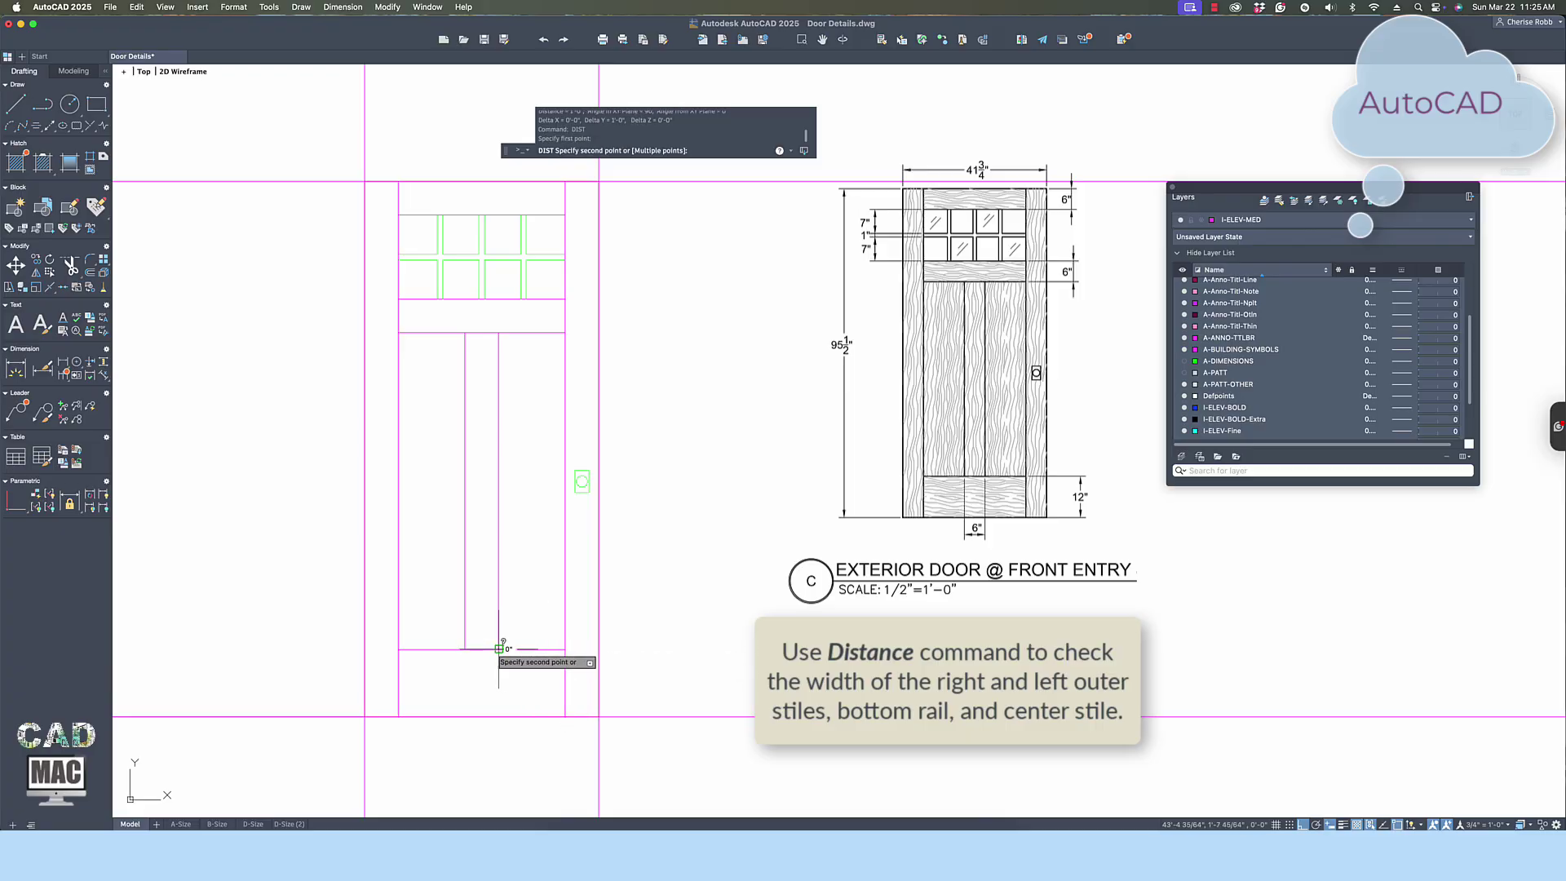
pyautogui.press('Escape')
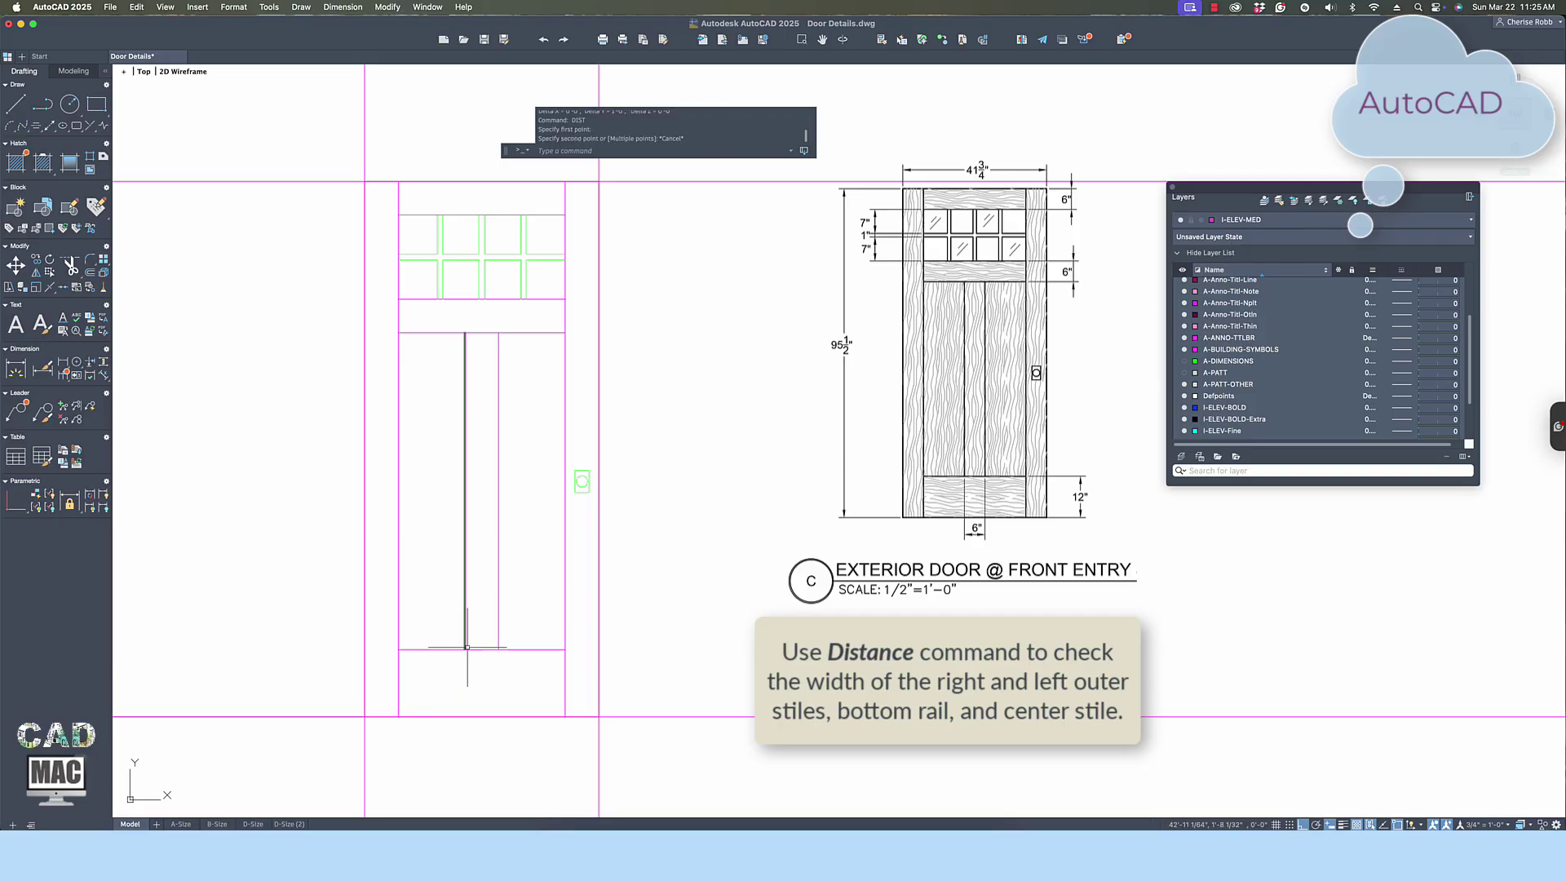
# Enable the Center object snap and measure the mounting height from the lockset circle's center down to the door's bottom line.
pyautogui.press('Return')
pyautogui.scroll(1, 580, 488)
pyautogui.scroll(3, 580, 489)
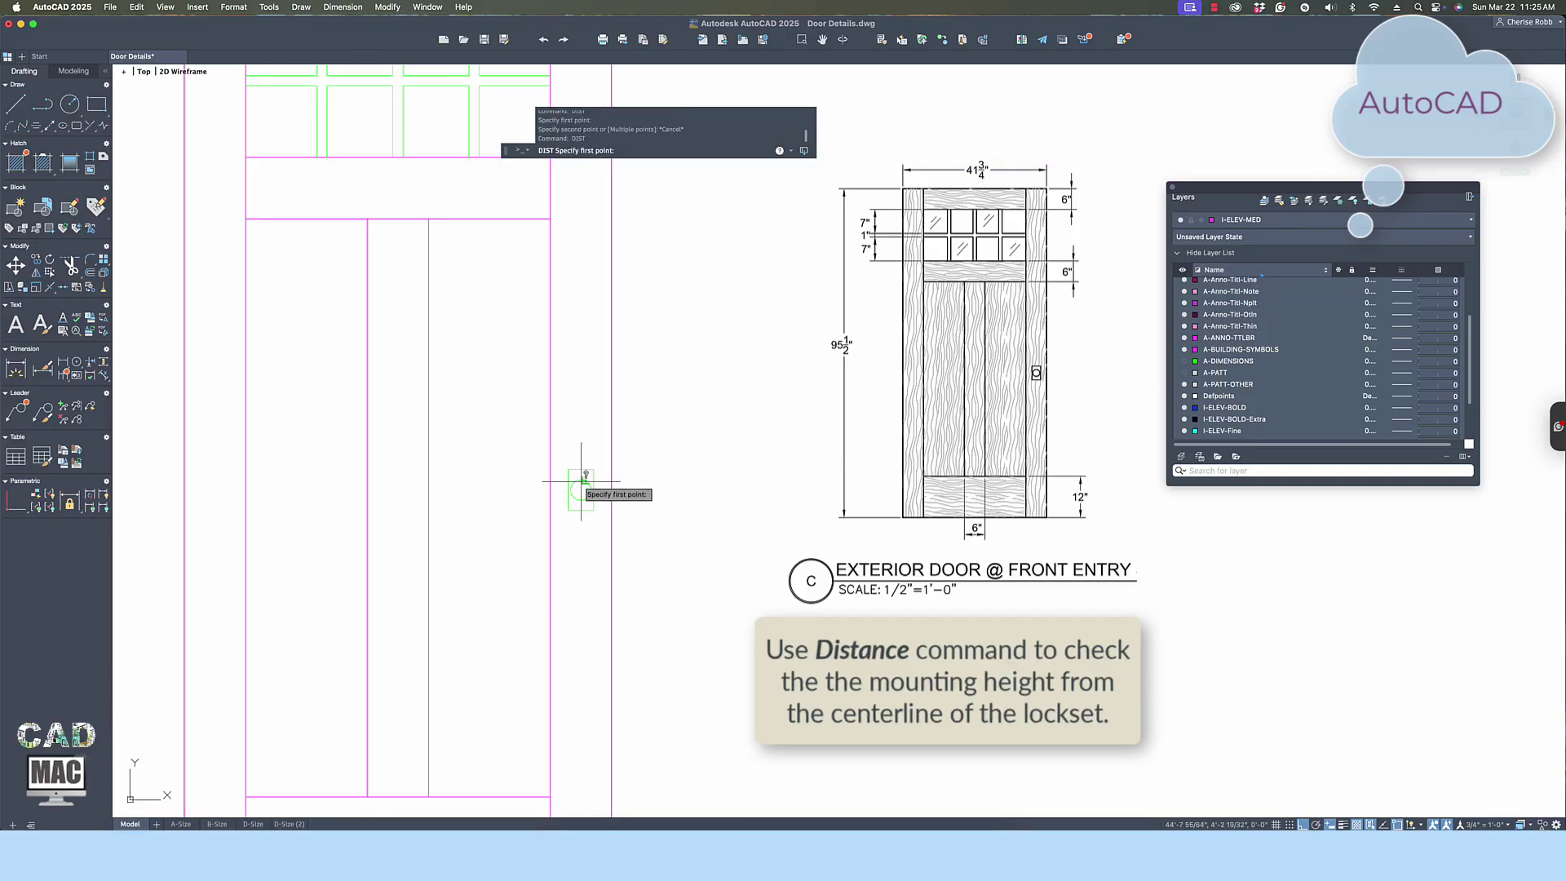
pyautogui.click(1398, 824)
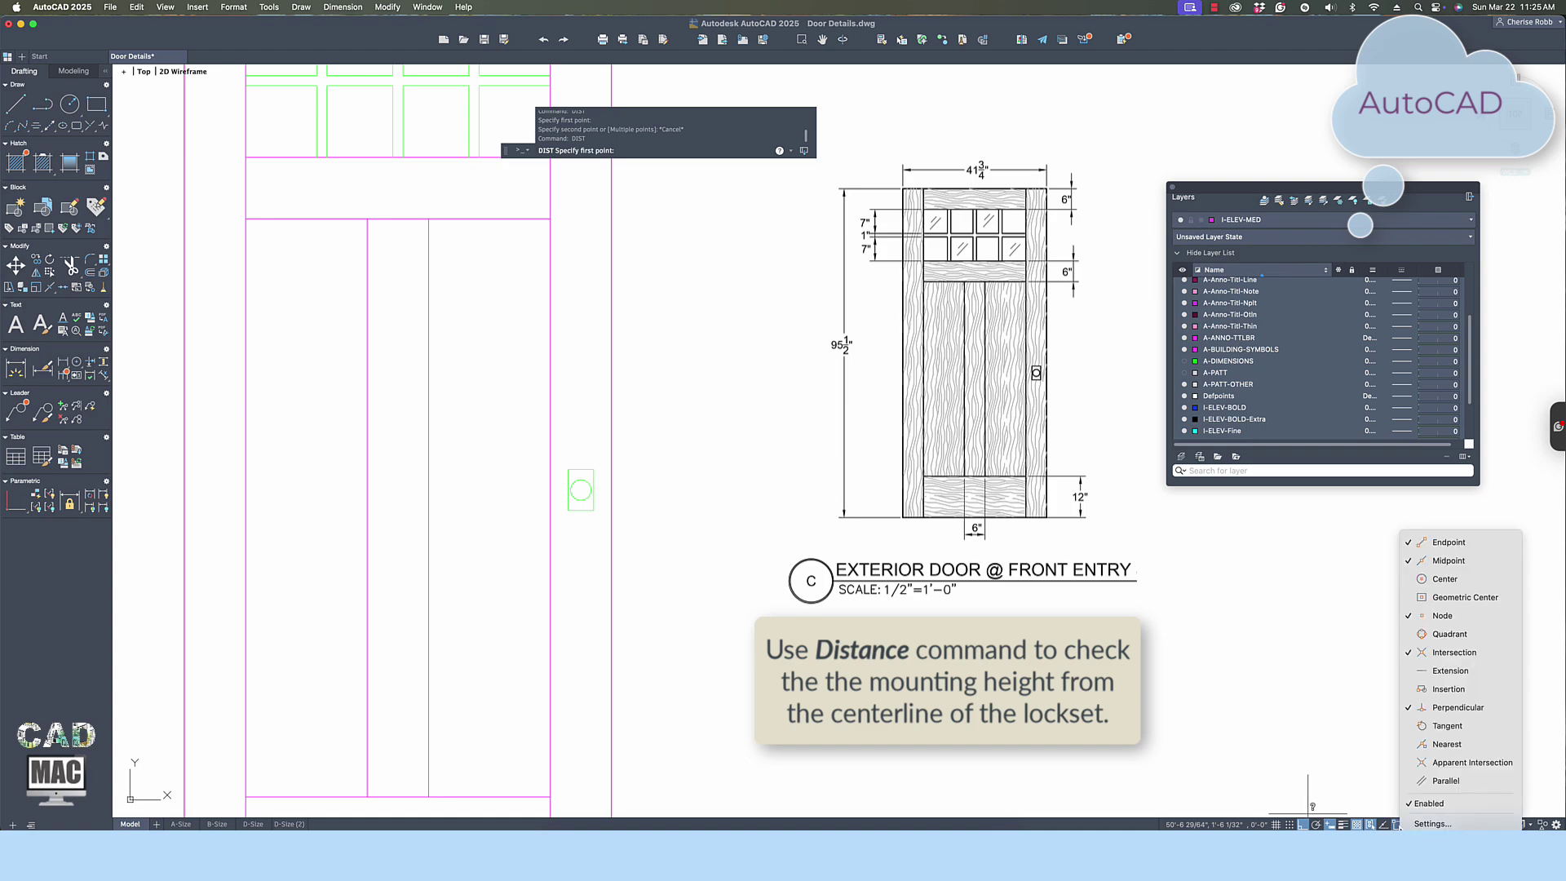
pyautogui.click(1414, 581)
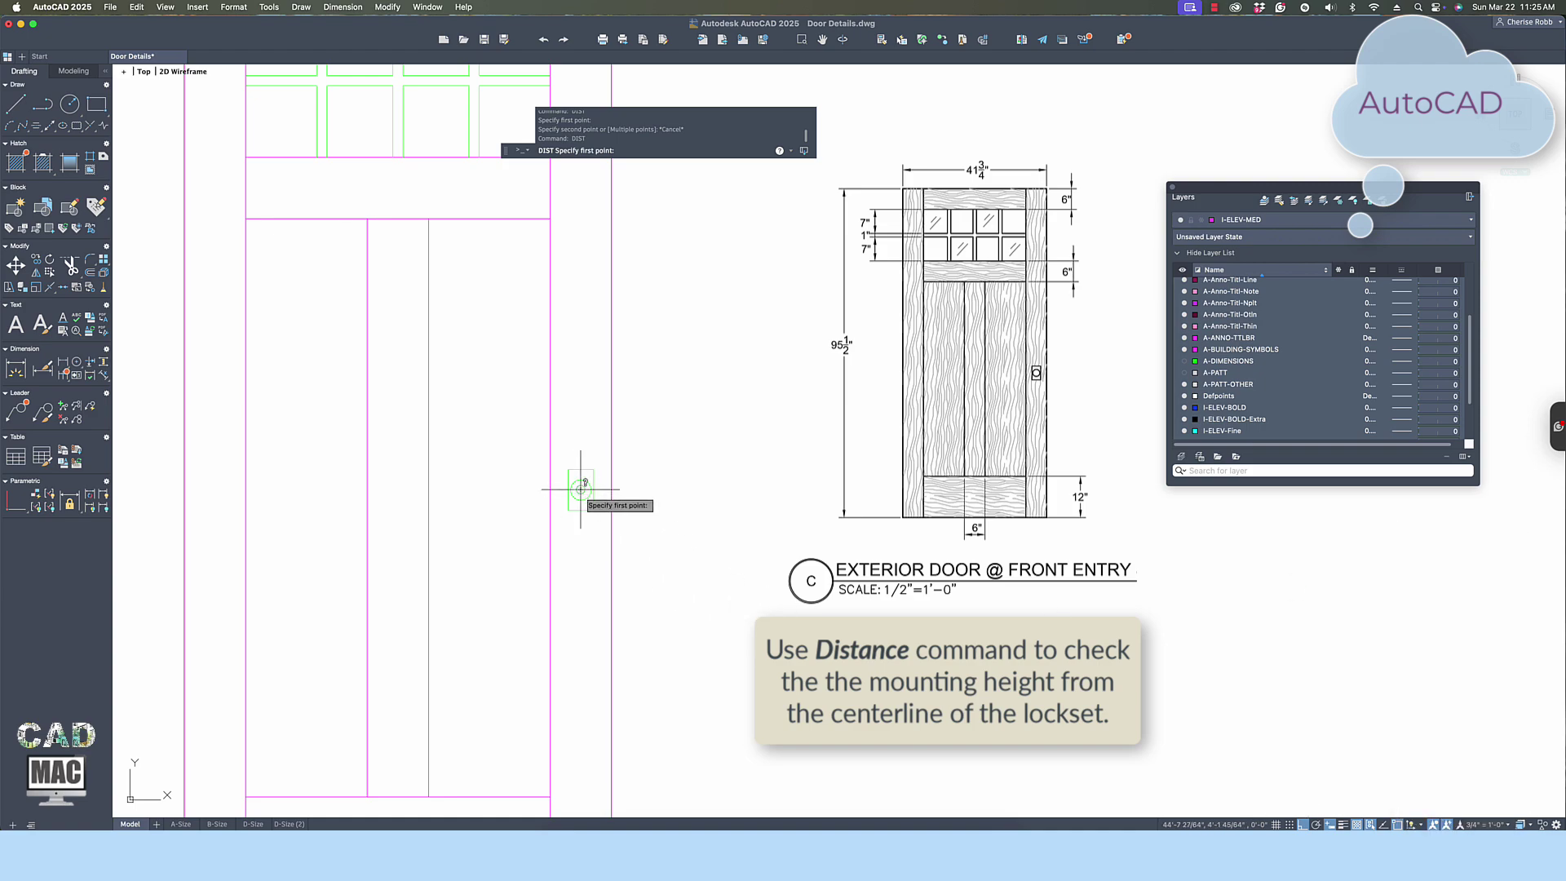
pyautogui.click(580, 489)
pyautogui.scroll(-3, 581, 490)
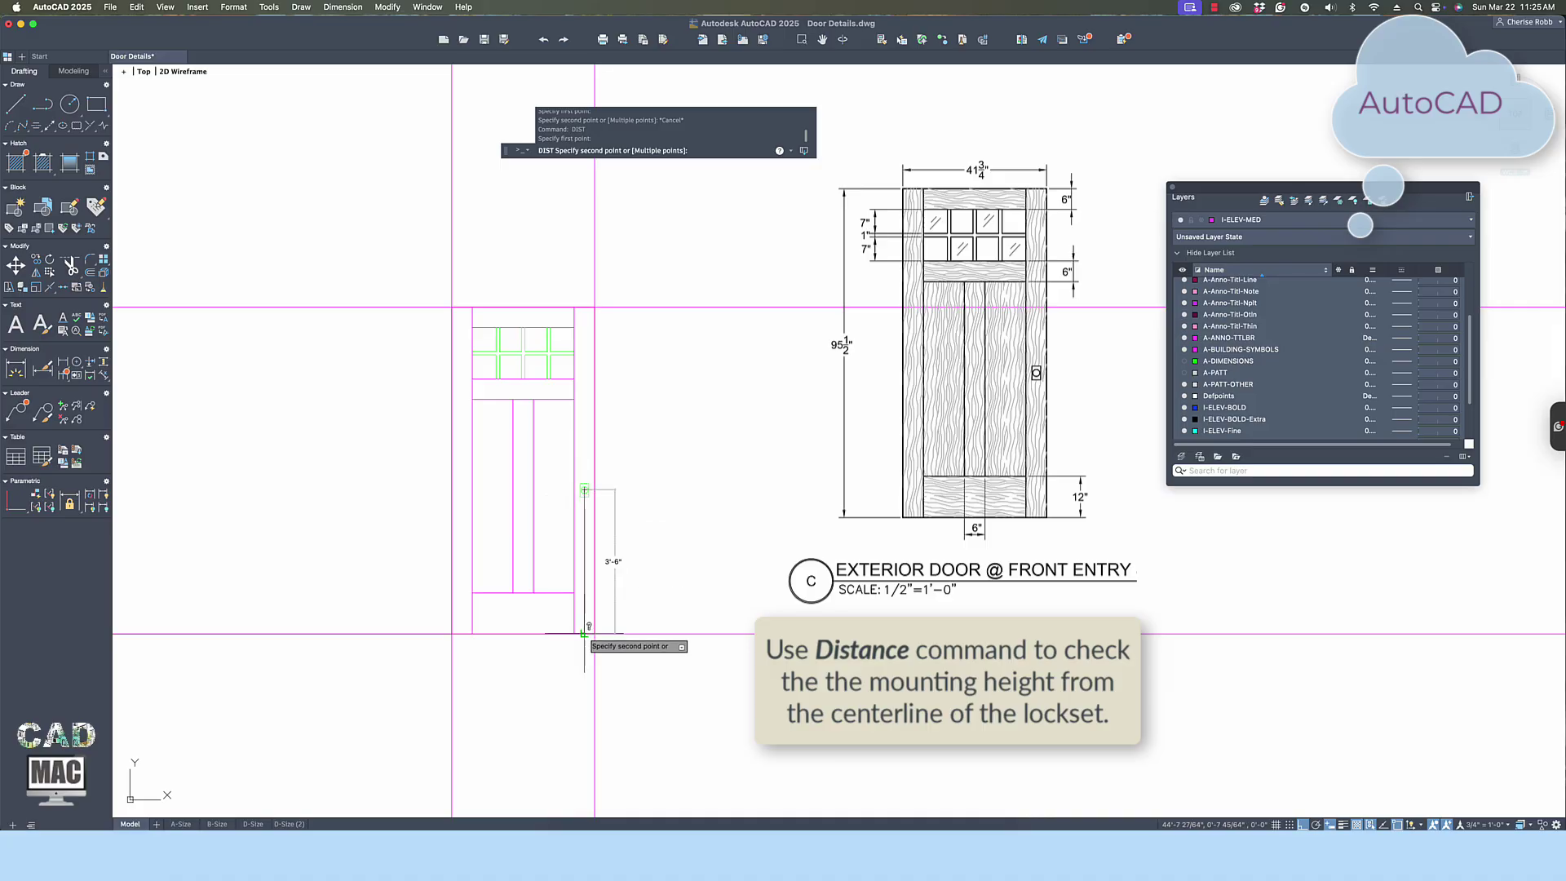
pyautogui.press('Escape')
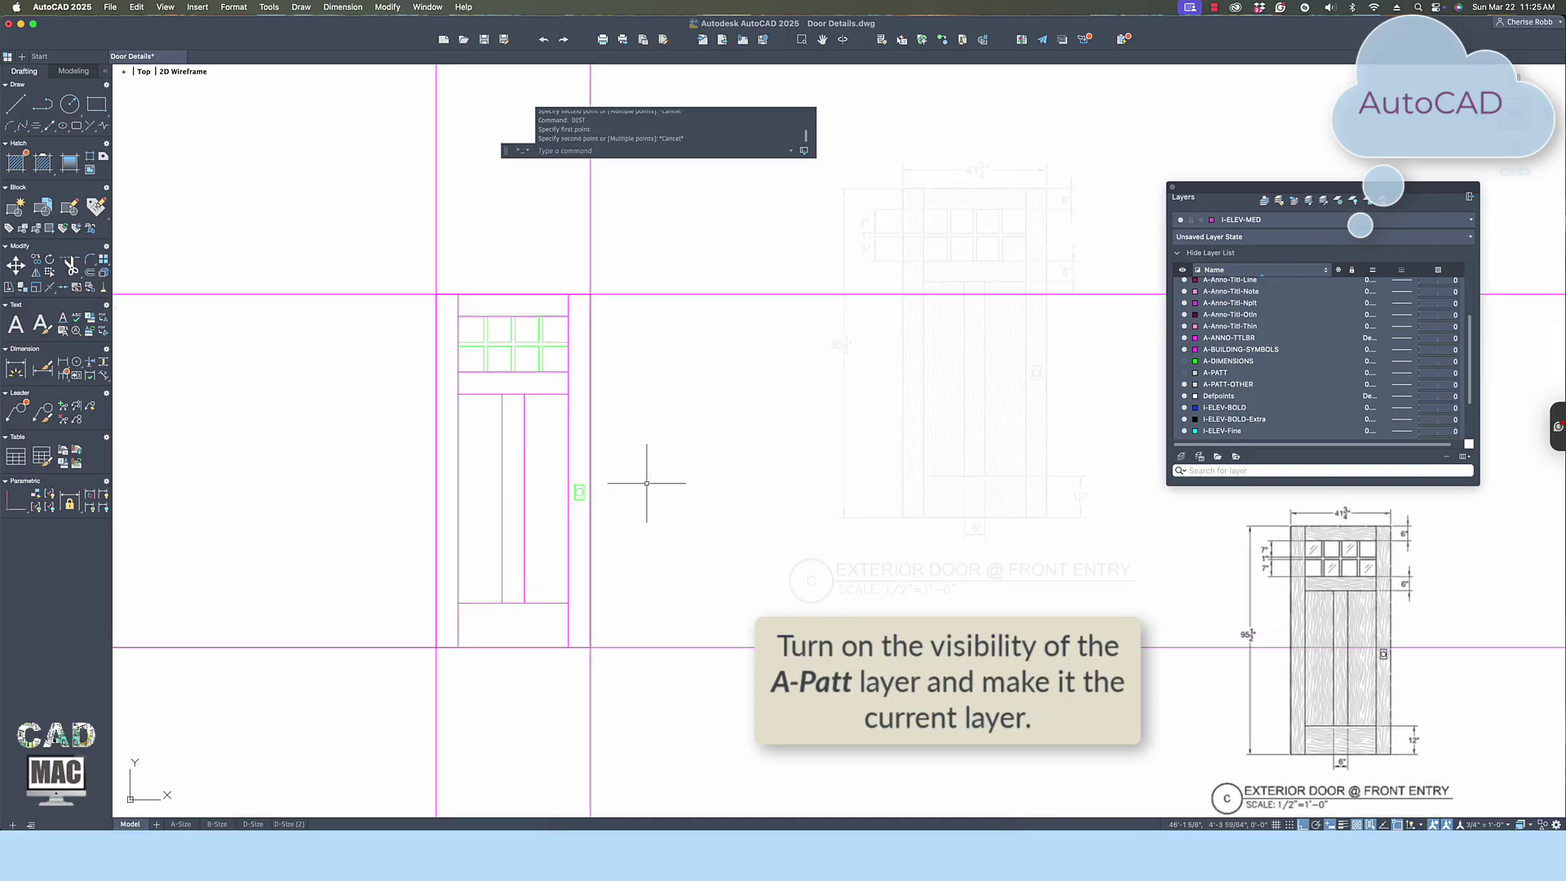
# Make A-PATT the current layer and turn its visibility on.
pyautogui.scroll(2, 647, 483)
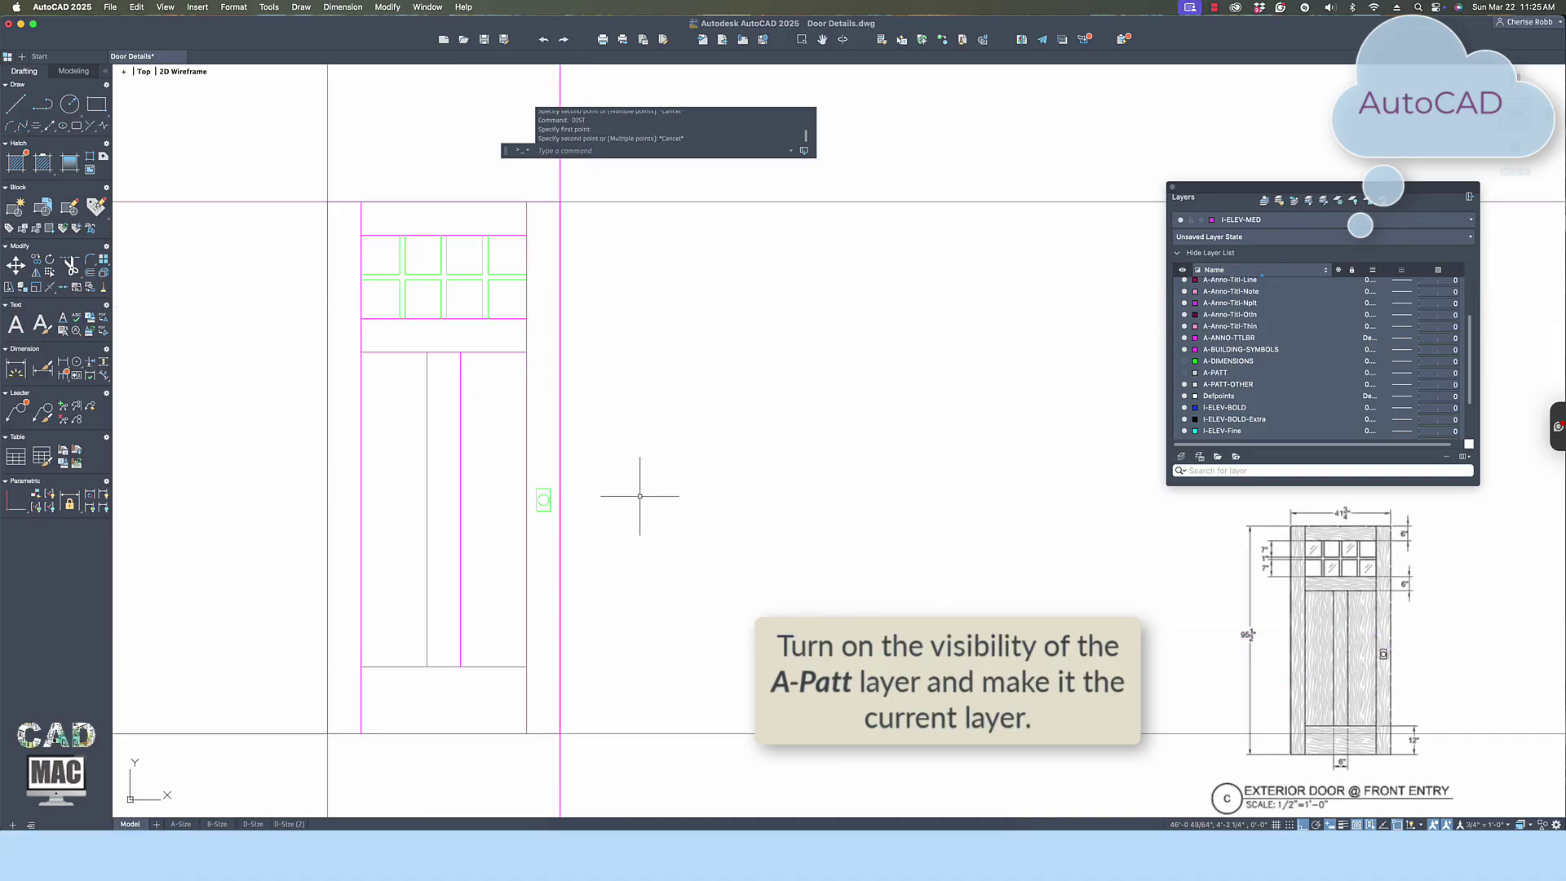
pyautogui.moveTo(1189, 197); pyautogui.dragTo(630, 215)
pyautogui.click(687, 238)
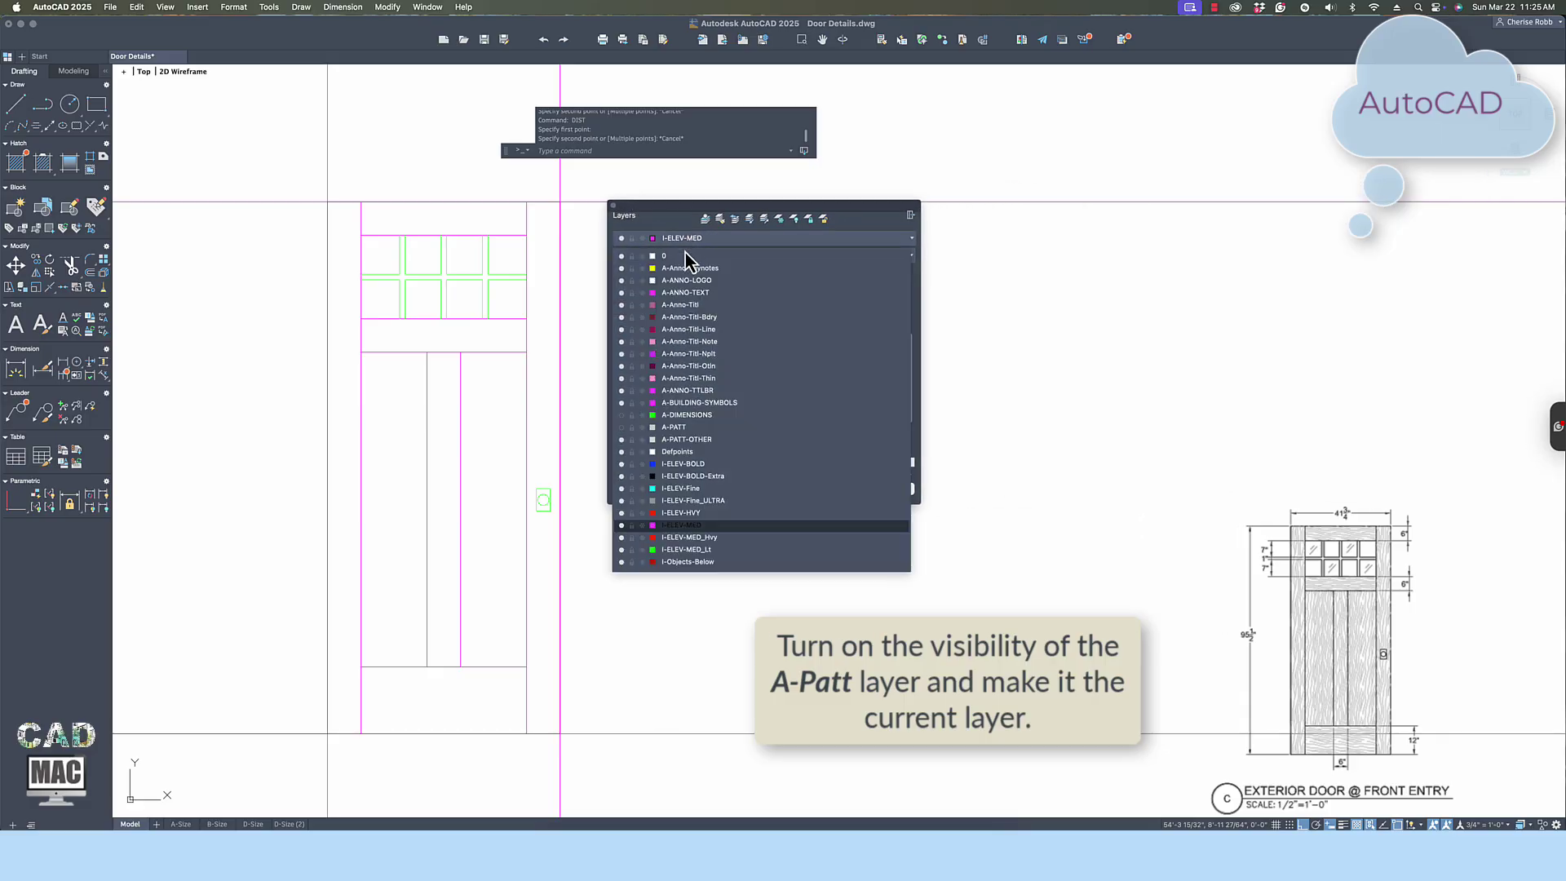
pyautogui.click(681, 428)
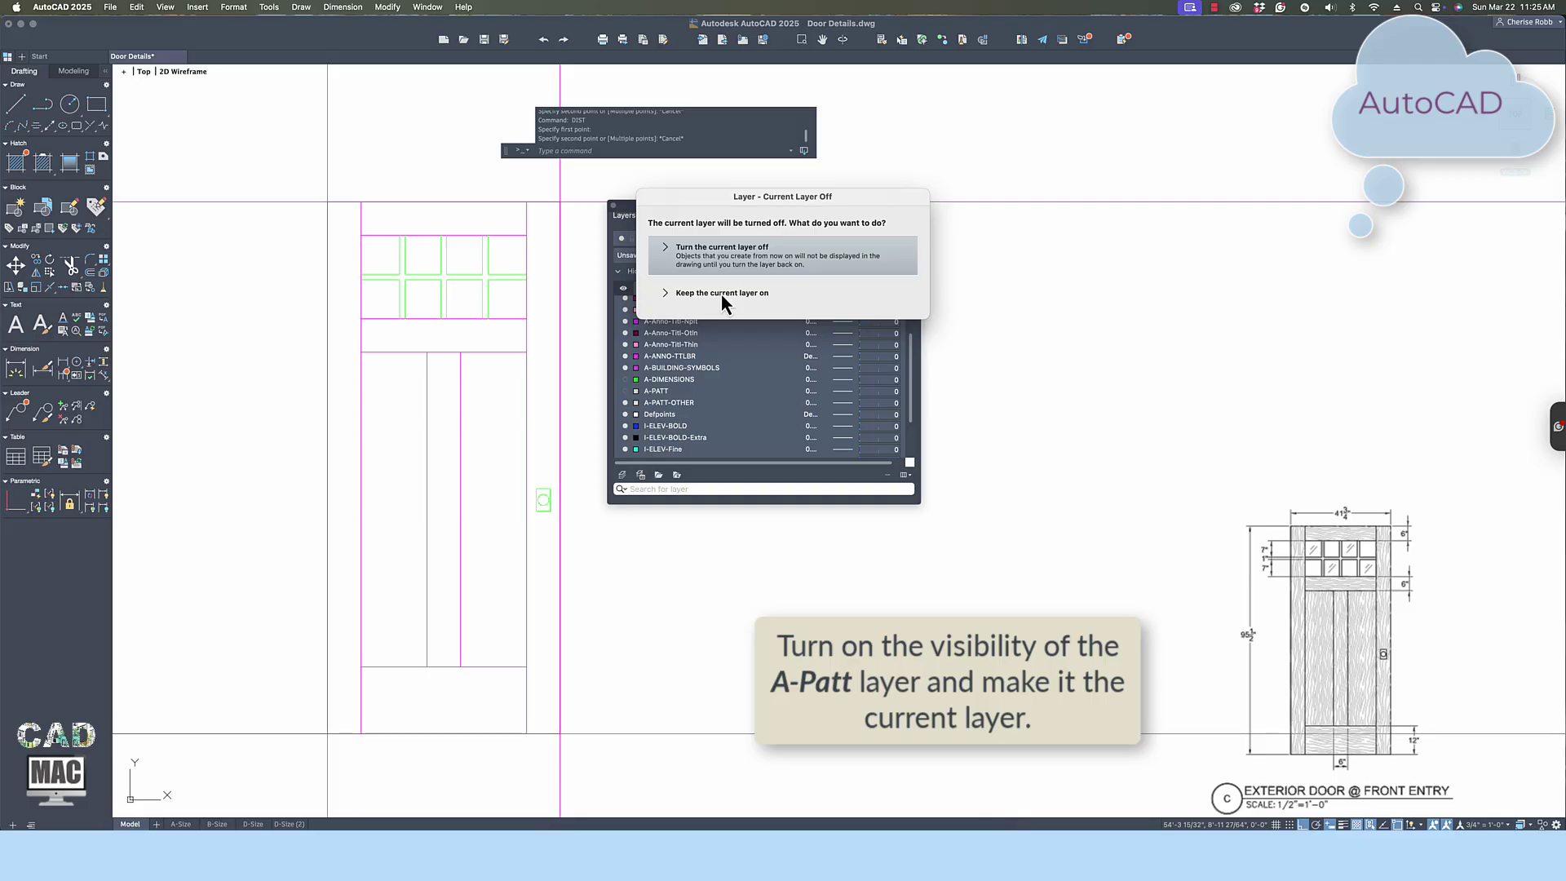
pyautogui.click(722, 294)
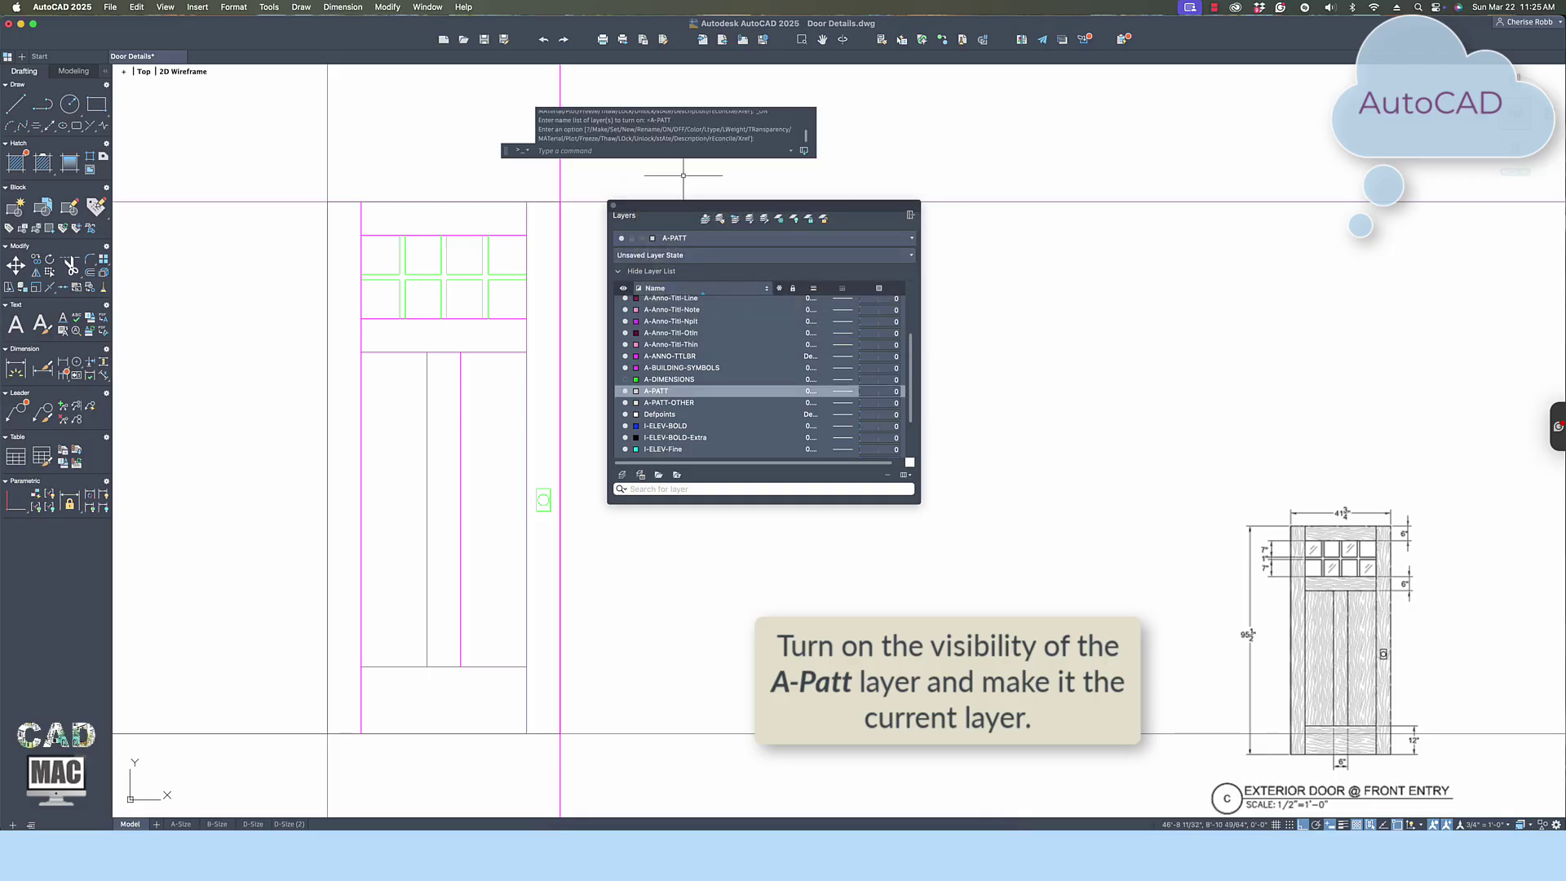
pyautogui.moveTo(674, 208); pyautogui.dragTo(1230, 186)
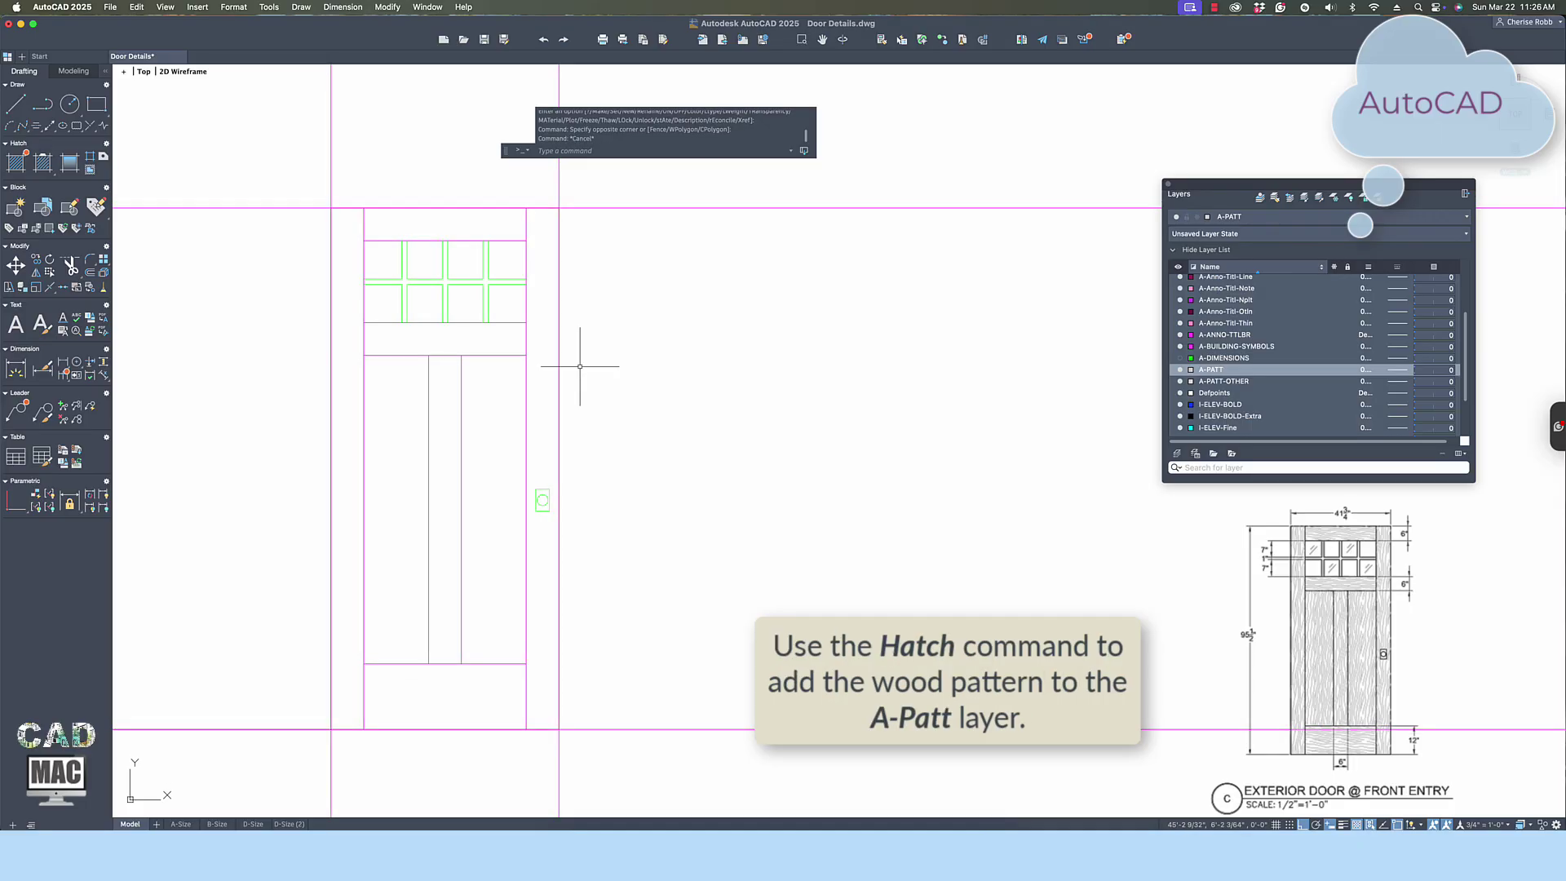
# Hatch the top, intermediate and bottom rails of the new door with the default pattern at scale 1.
pyautogui.write('h')
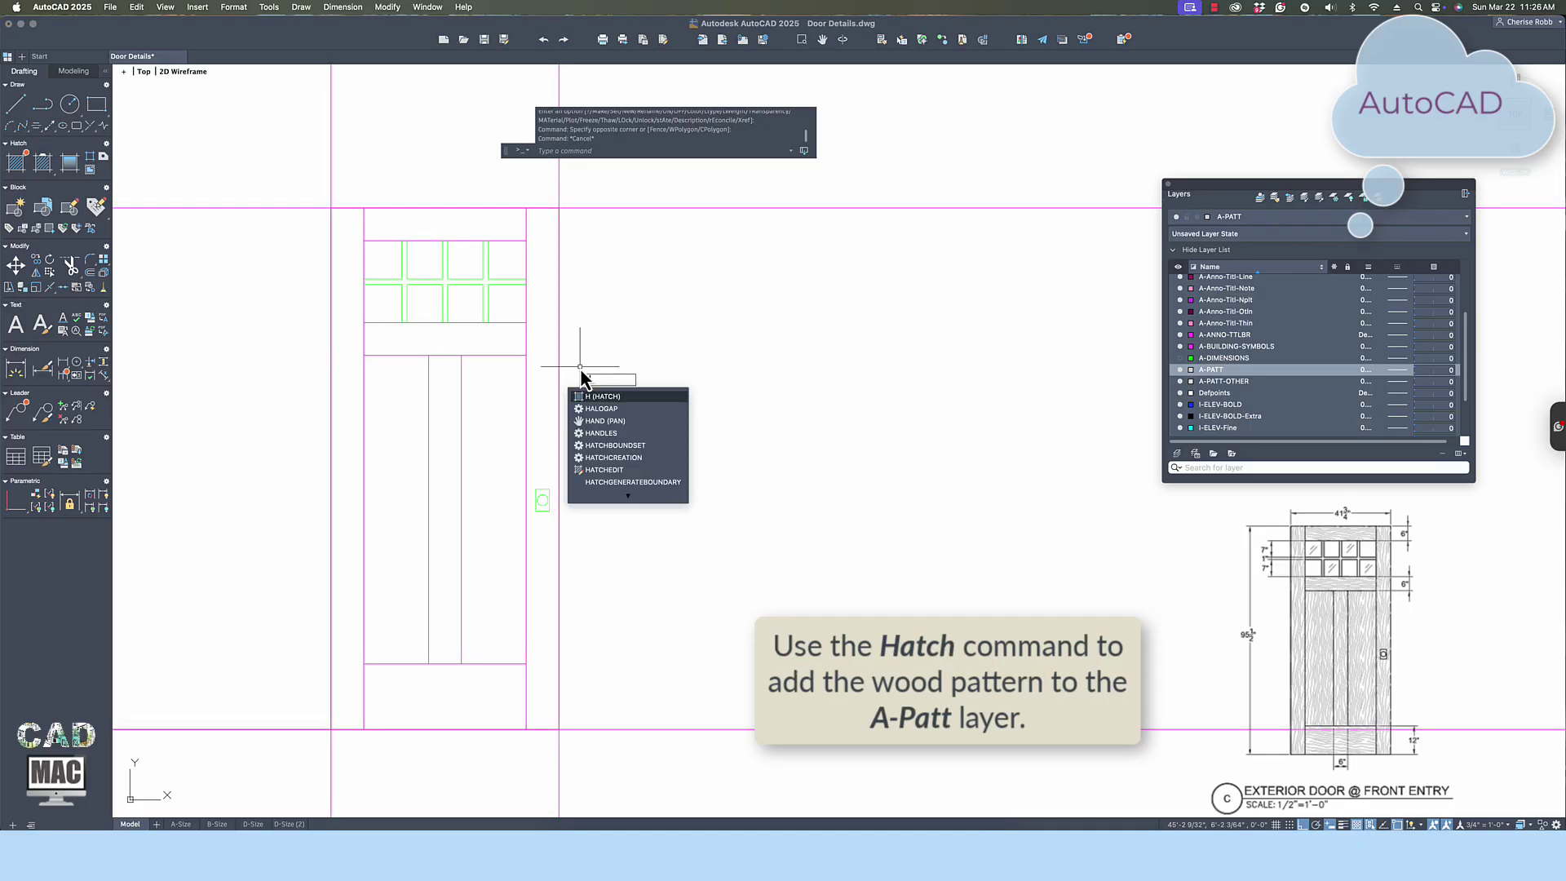
pyautogui.press('Return')
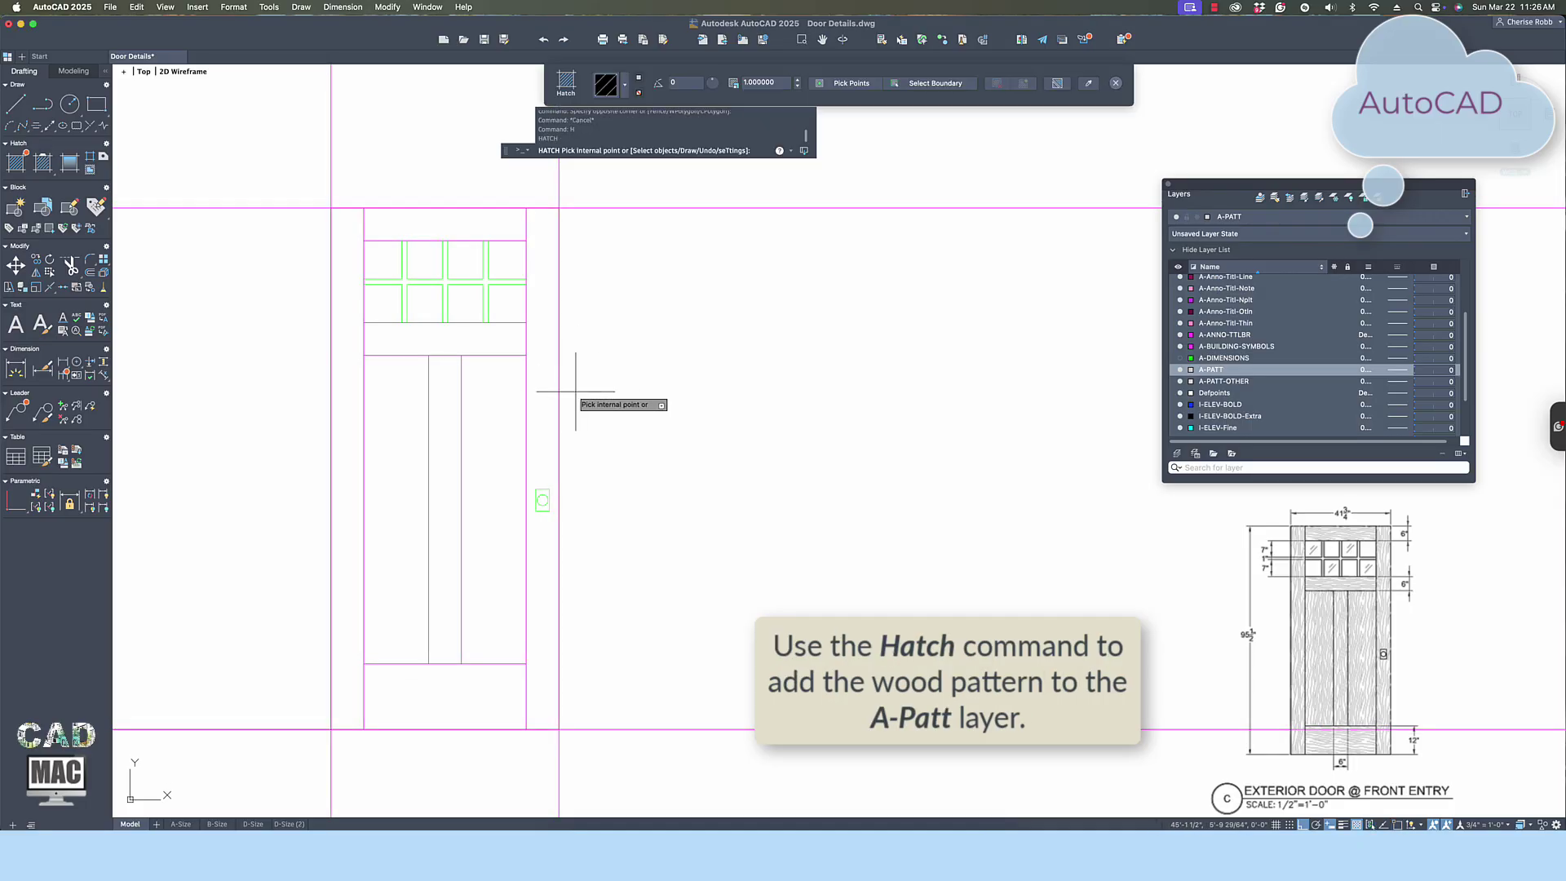
pyautogui.click(625, 88)
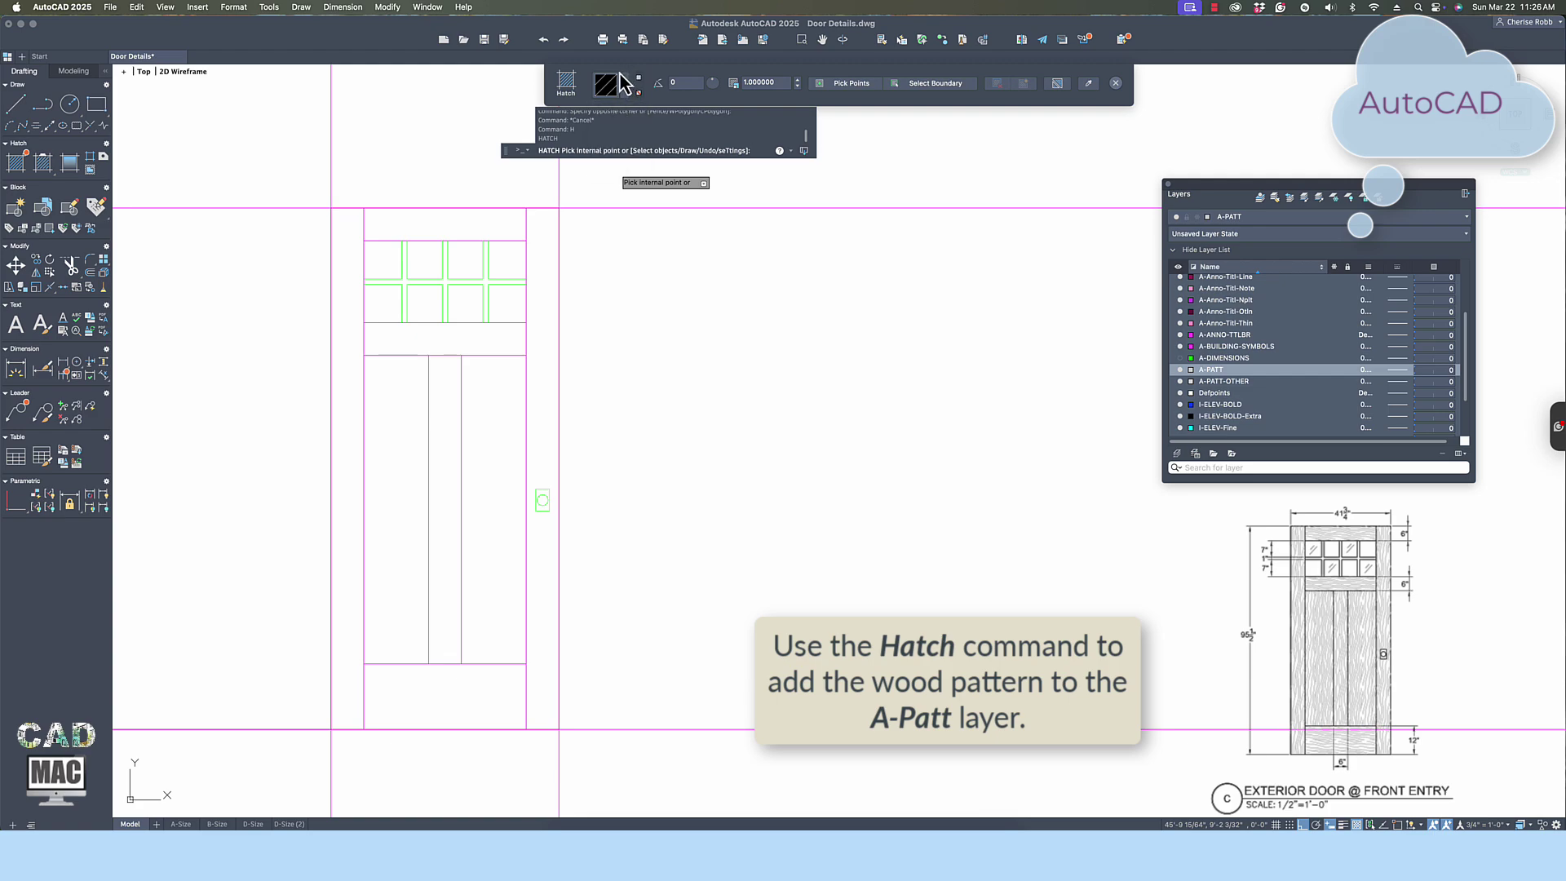
pyautogui.scroll(-4, 477, 217)
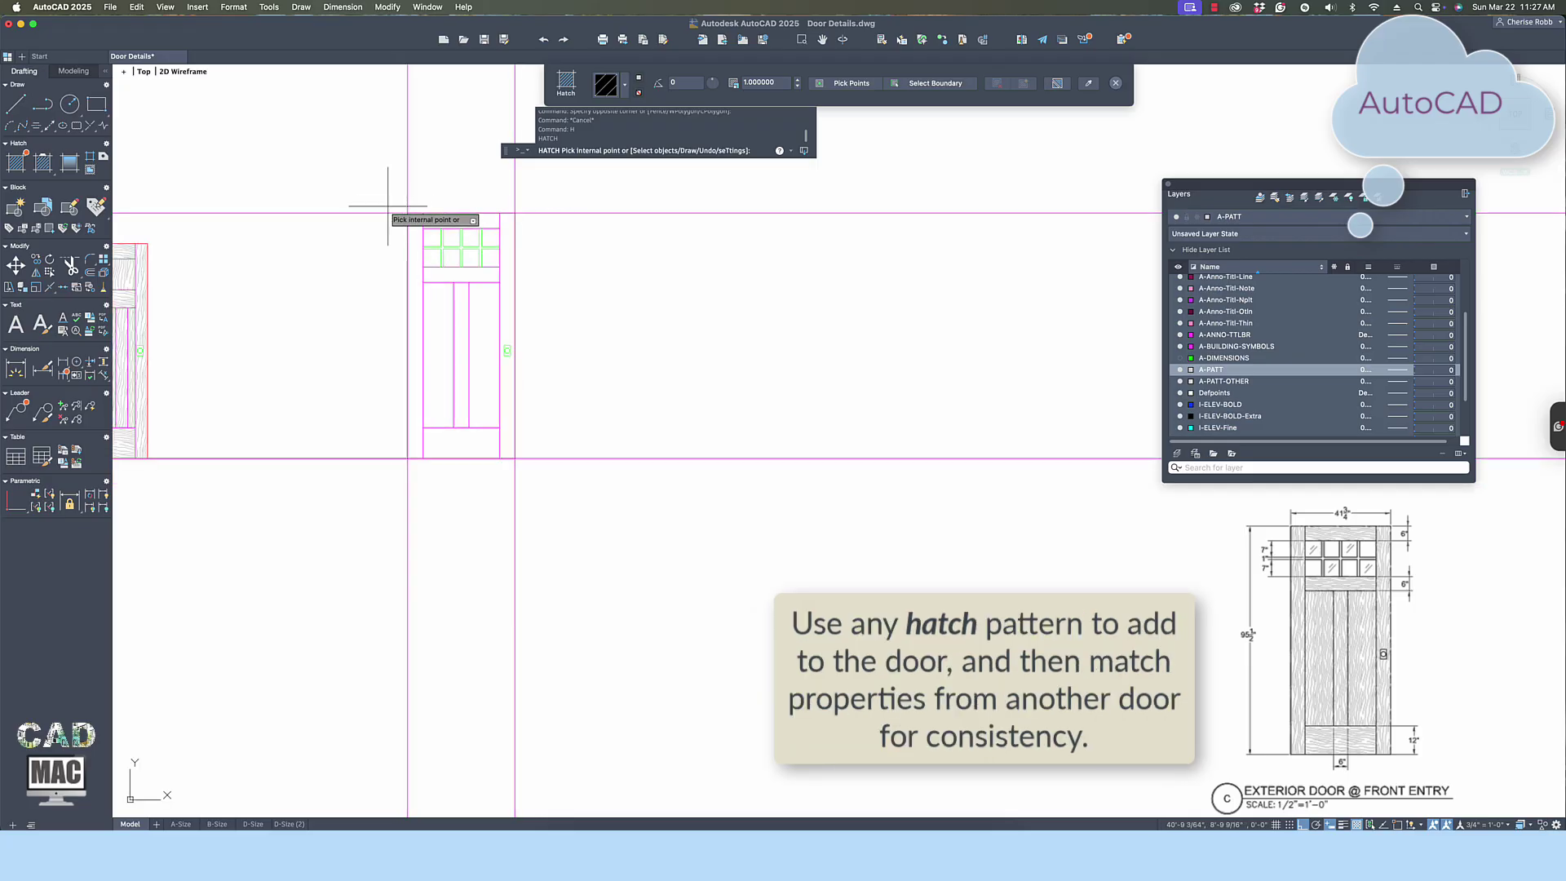
pyautogui.scroll(-3, 408, 214)
pyautogui.scroll(6, 439, 213)
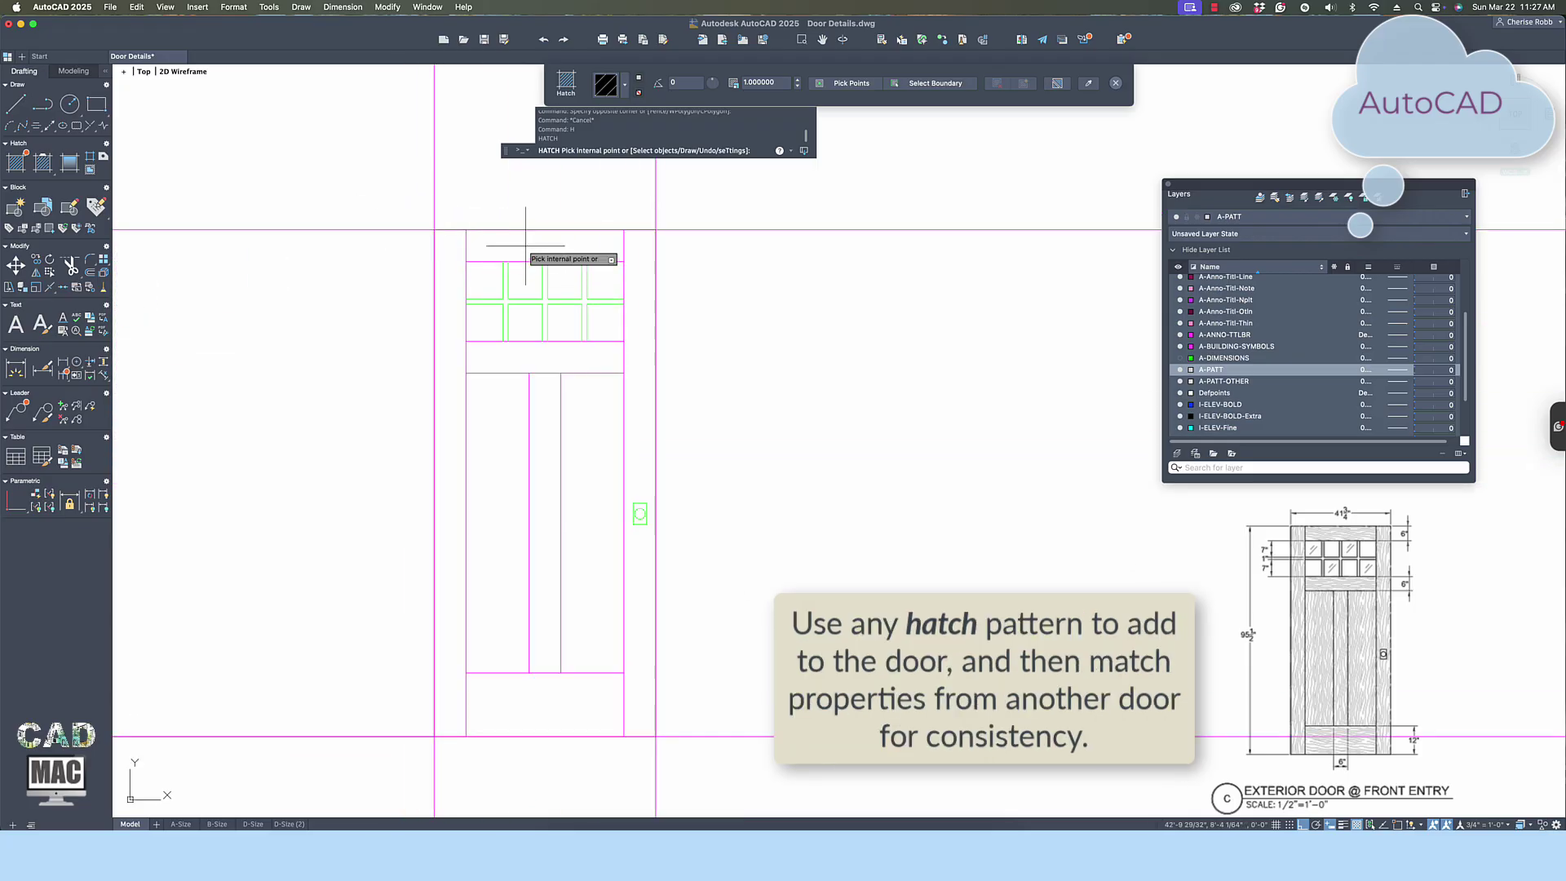
pyautogui.click(526, 246)
pyautogui.click(531, 355)
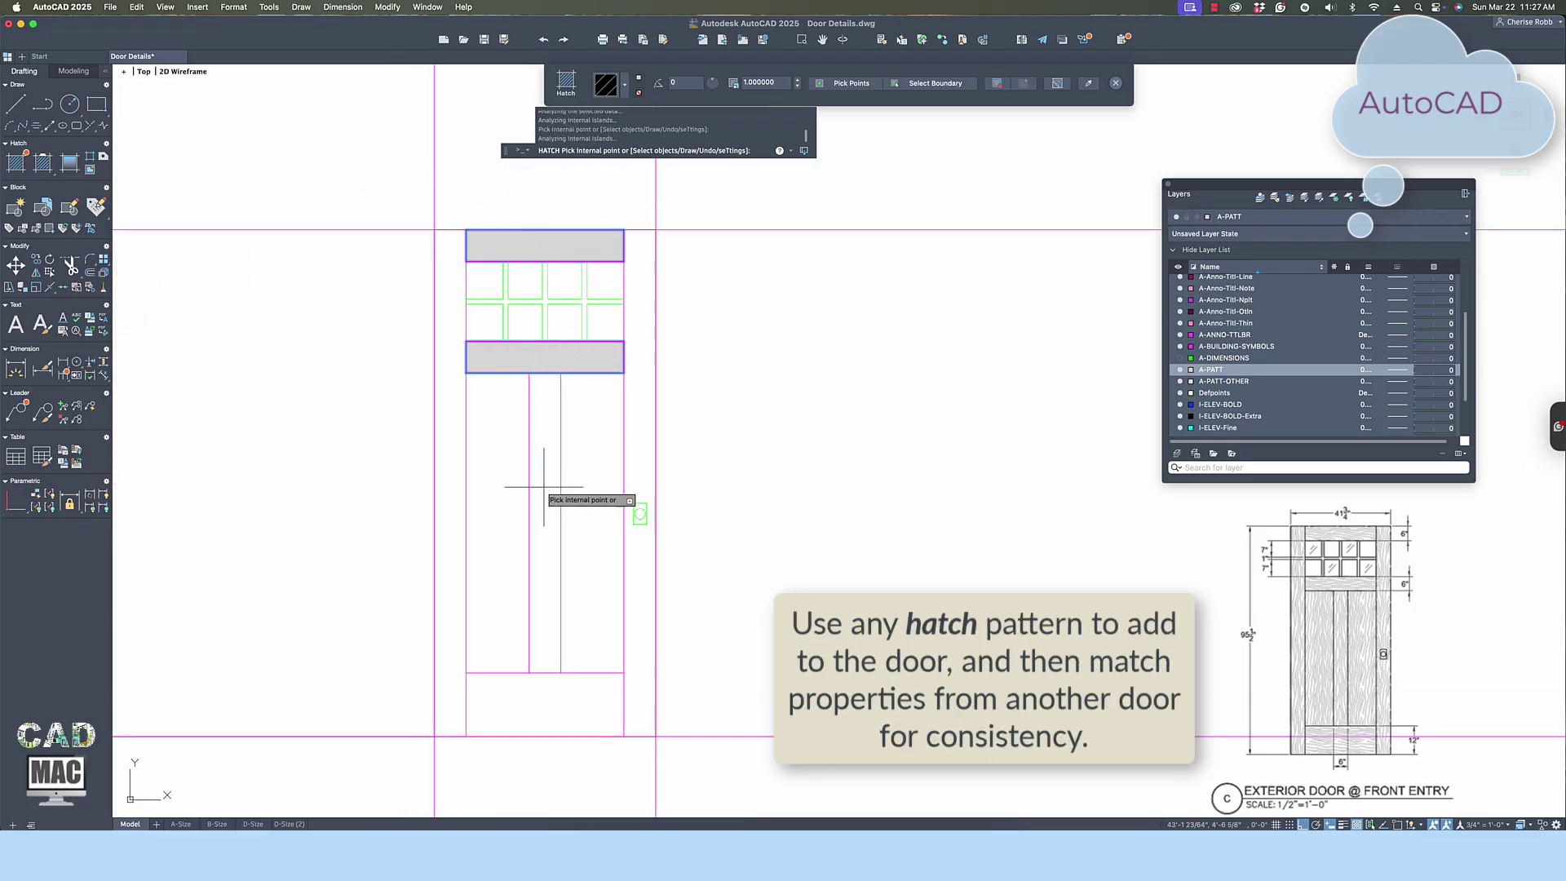
pyautogui.click(558, 715)
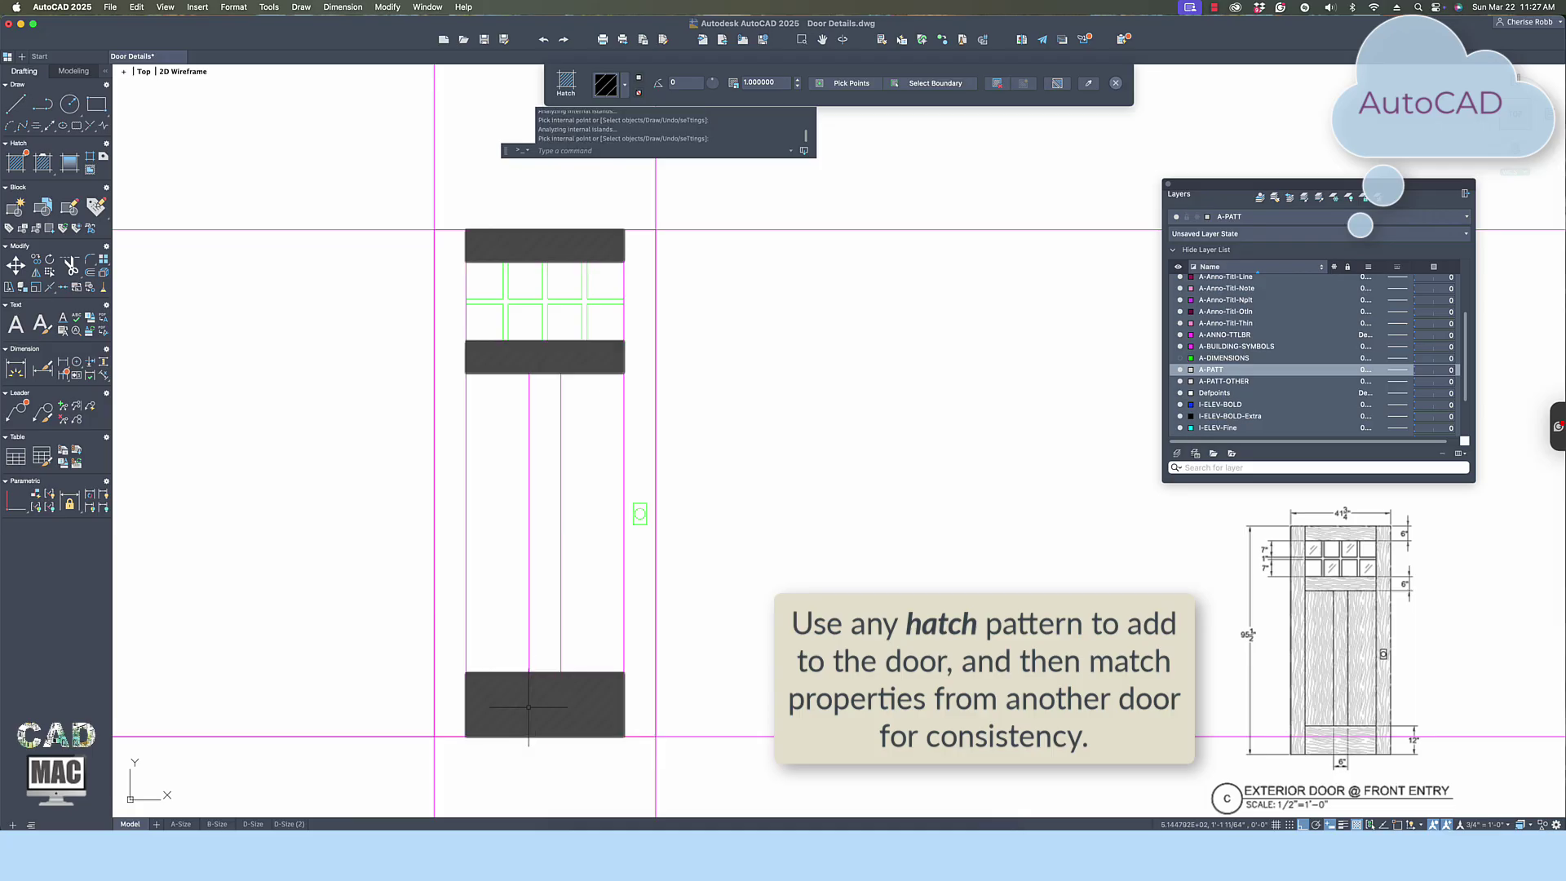
pyautogui.press('Return')
# Match the new door's rail hatch to the wood grain hatch on the rails of the neighboring interior door.
pyautogui.scroll(-1, 558, 693)
pyautogui.scroll(-2, 563, 681)
pyautogui.scroll(-3, 188, 536)
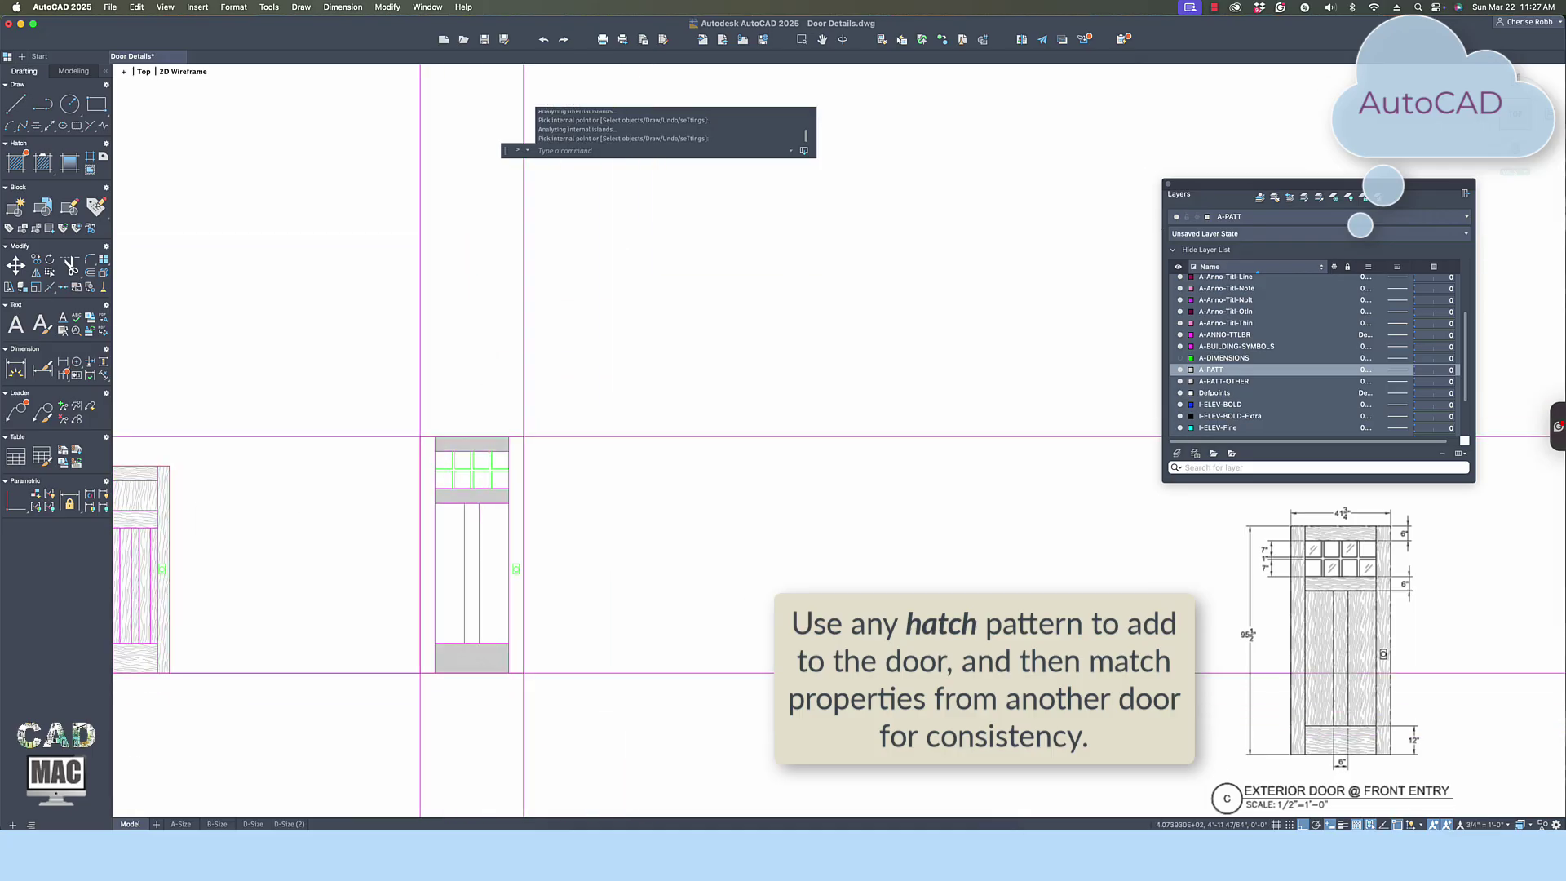
pyautogui.moveTo(268, 513); pyautogui.dragTo(454, 390, button='middle')
pyautogui.scroll(3, 454, 393)
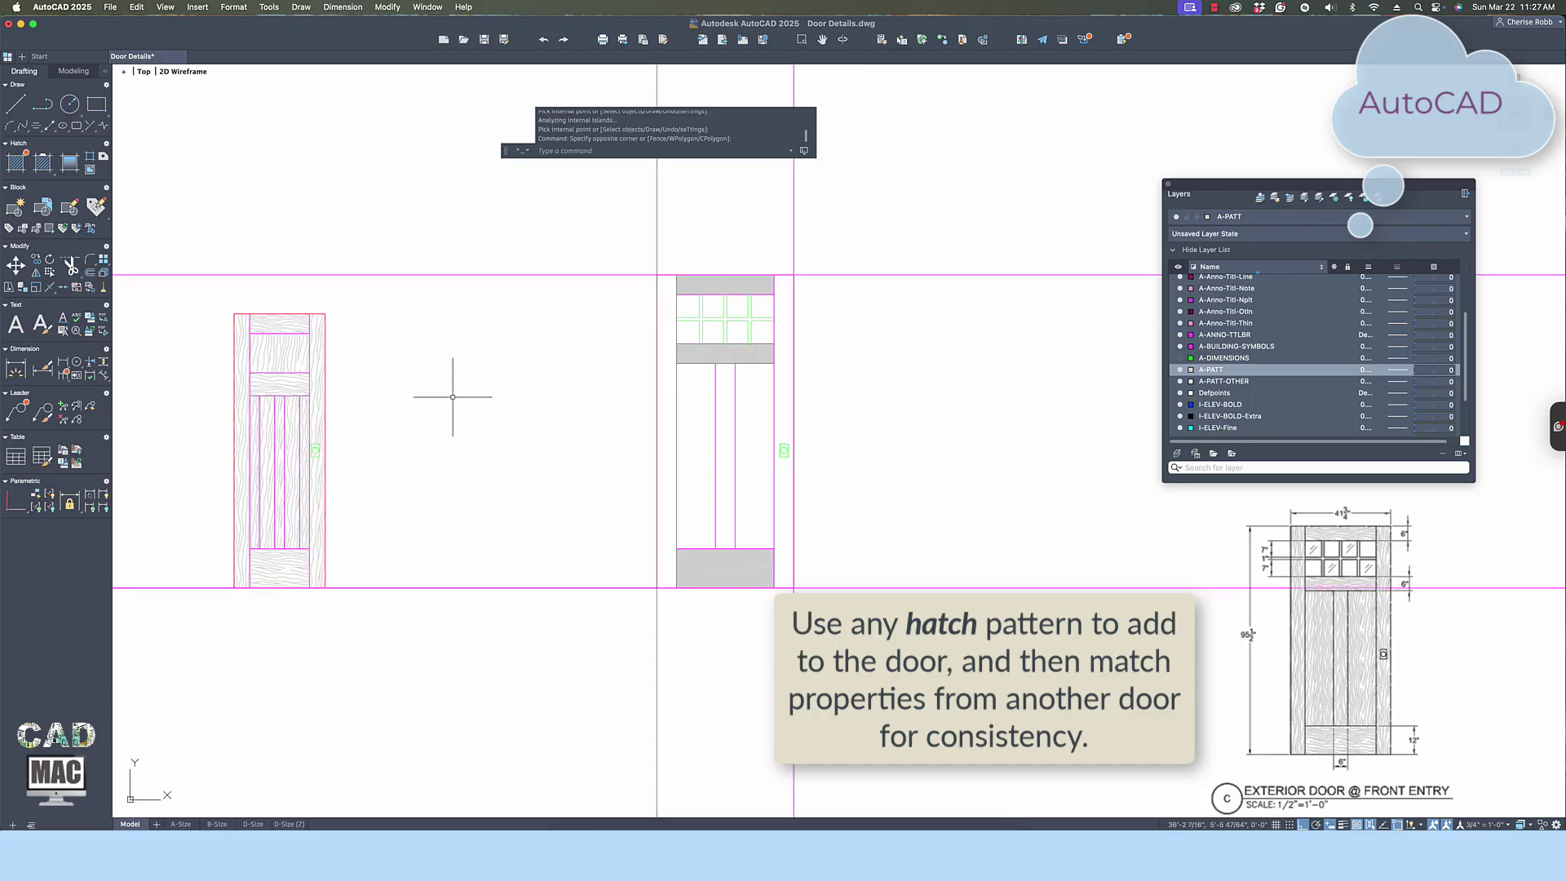
pyautogui.click(882, 39)
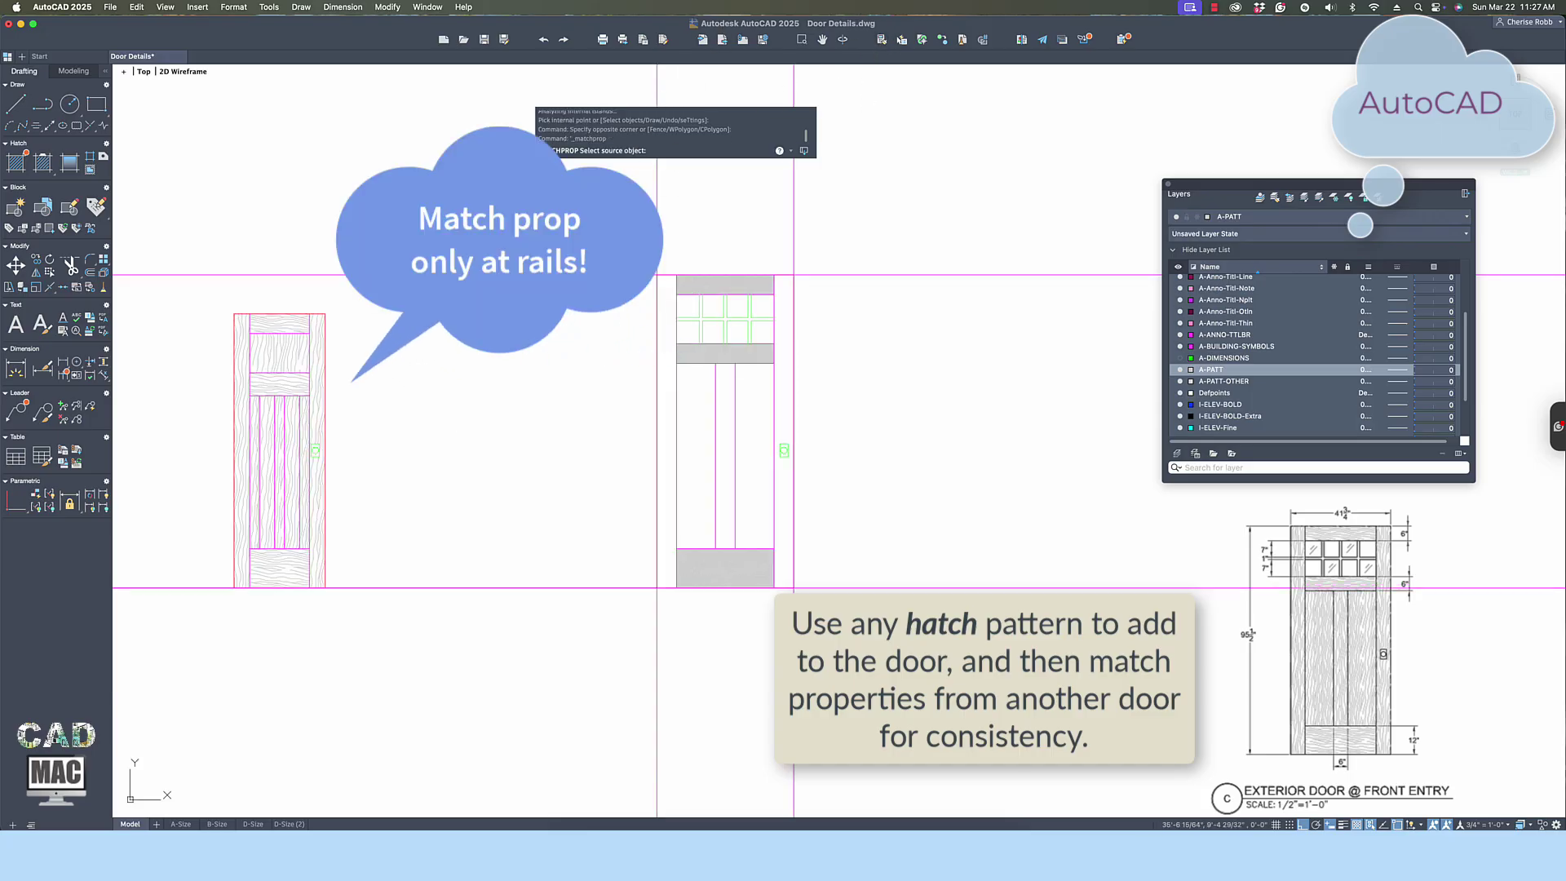
pyautogui.click(279, 329)
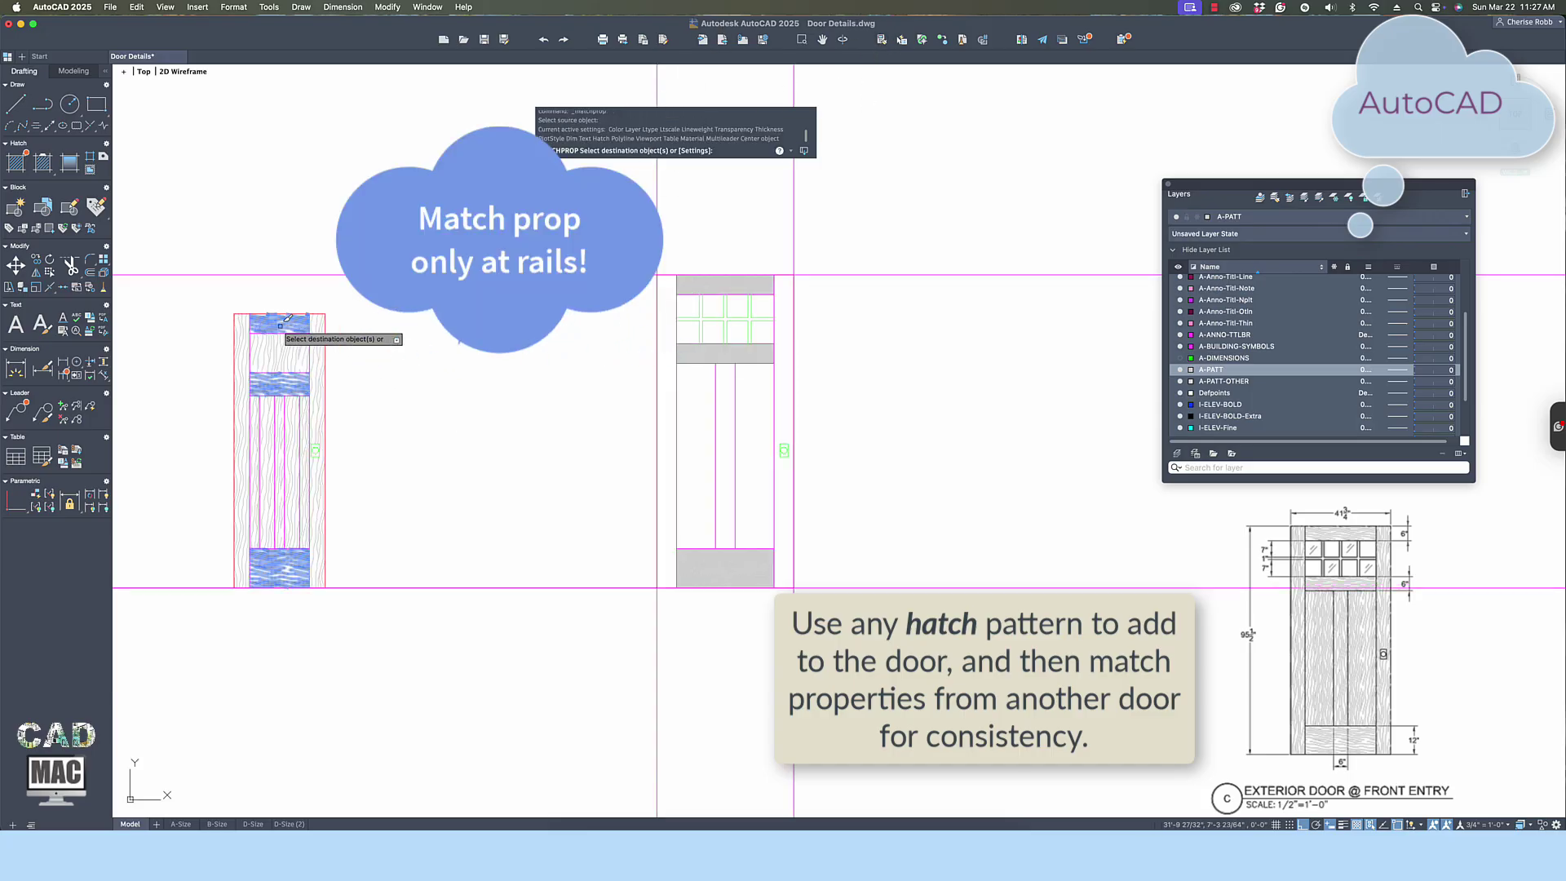
pyautogui.click(729, 289)
pyautogui.press('Return')
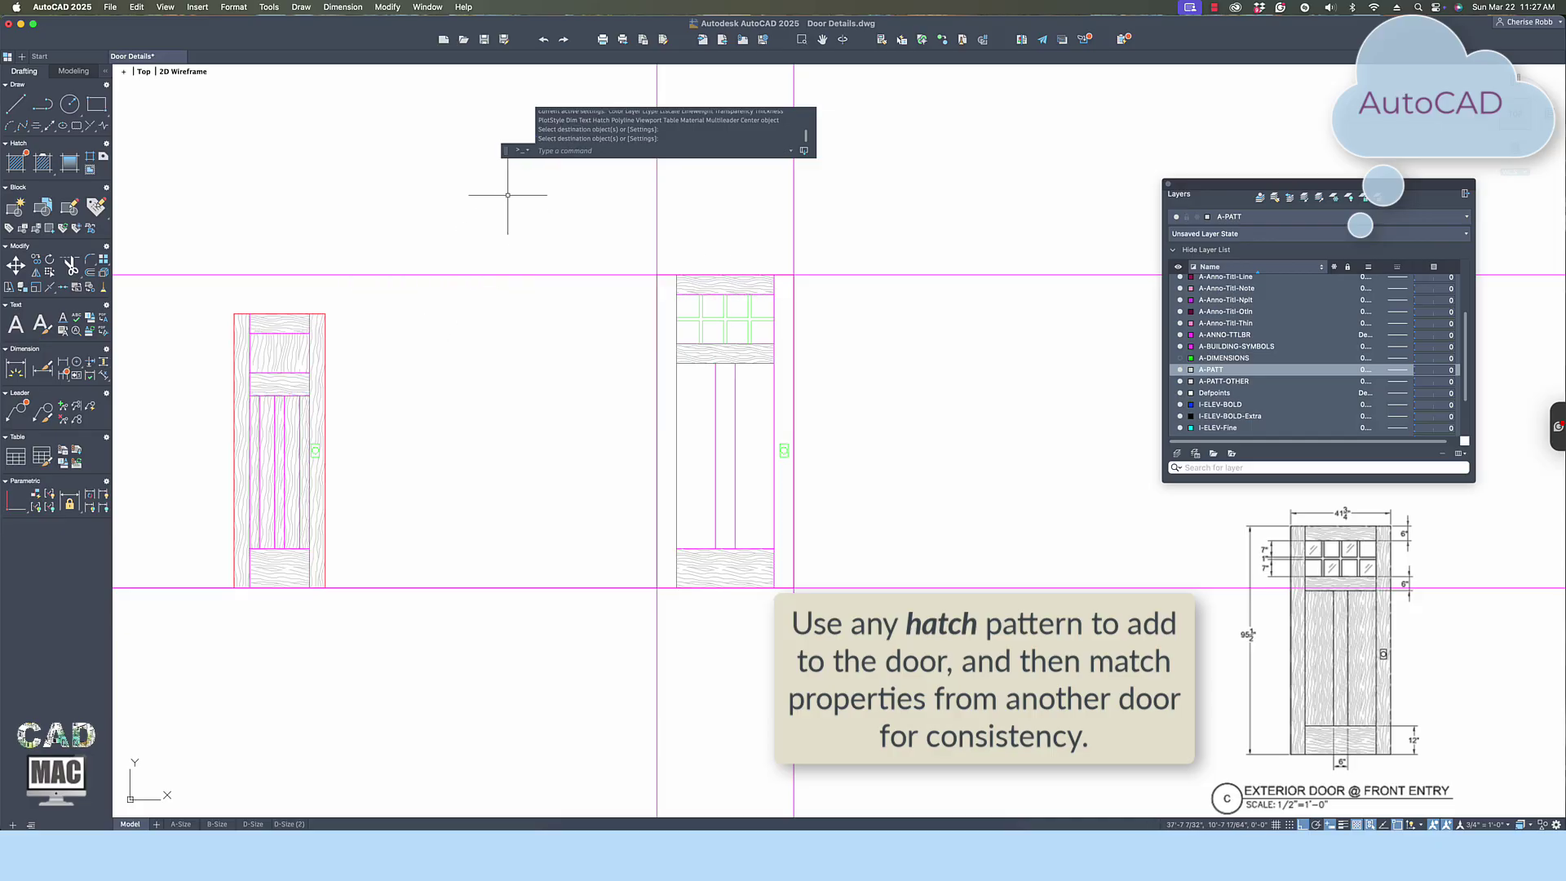
# Hatch the two tall lower panels beside the new door's center stile with the default pattern at scale 1.
pyautogui.write('h')
pyautogui.click(573, 225)
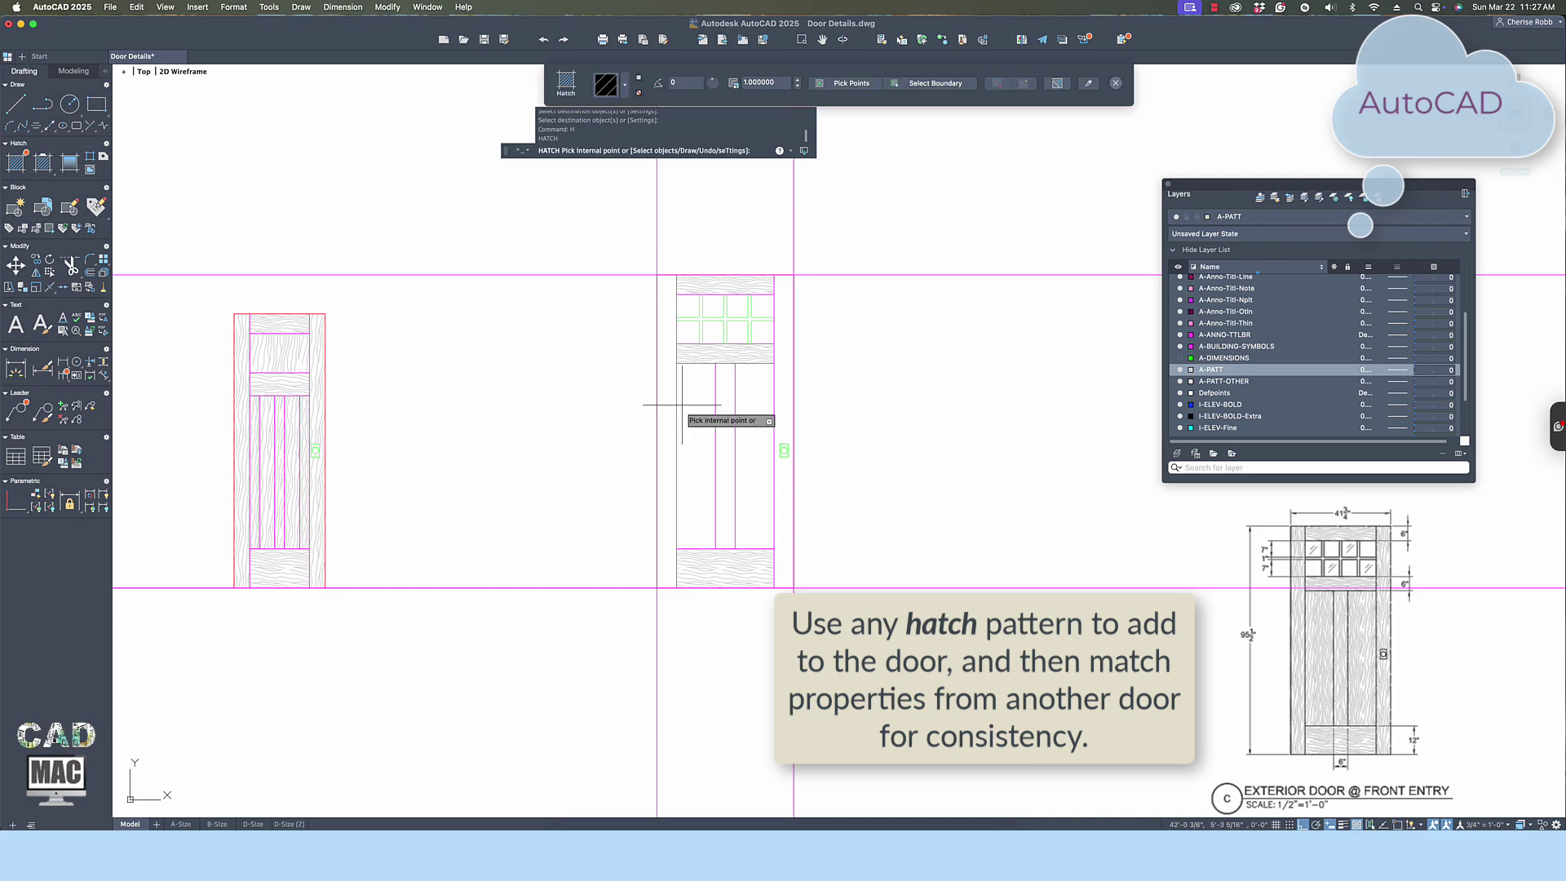
pyautogui.click(744, 407)
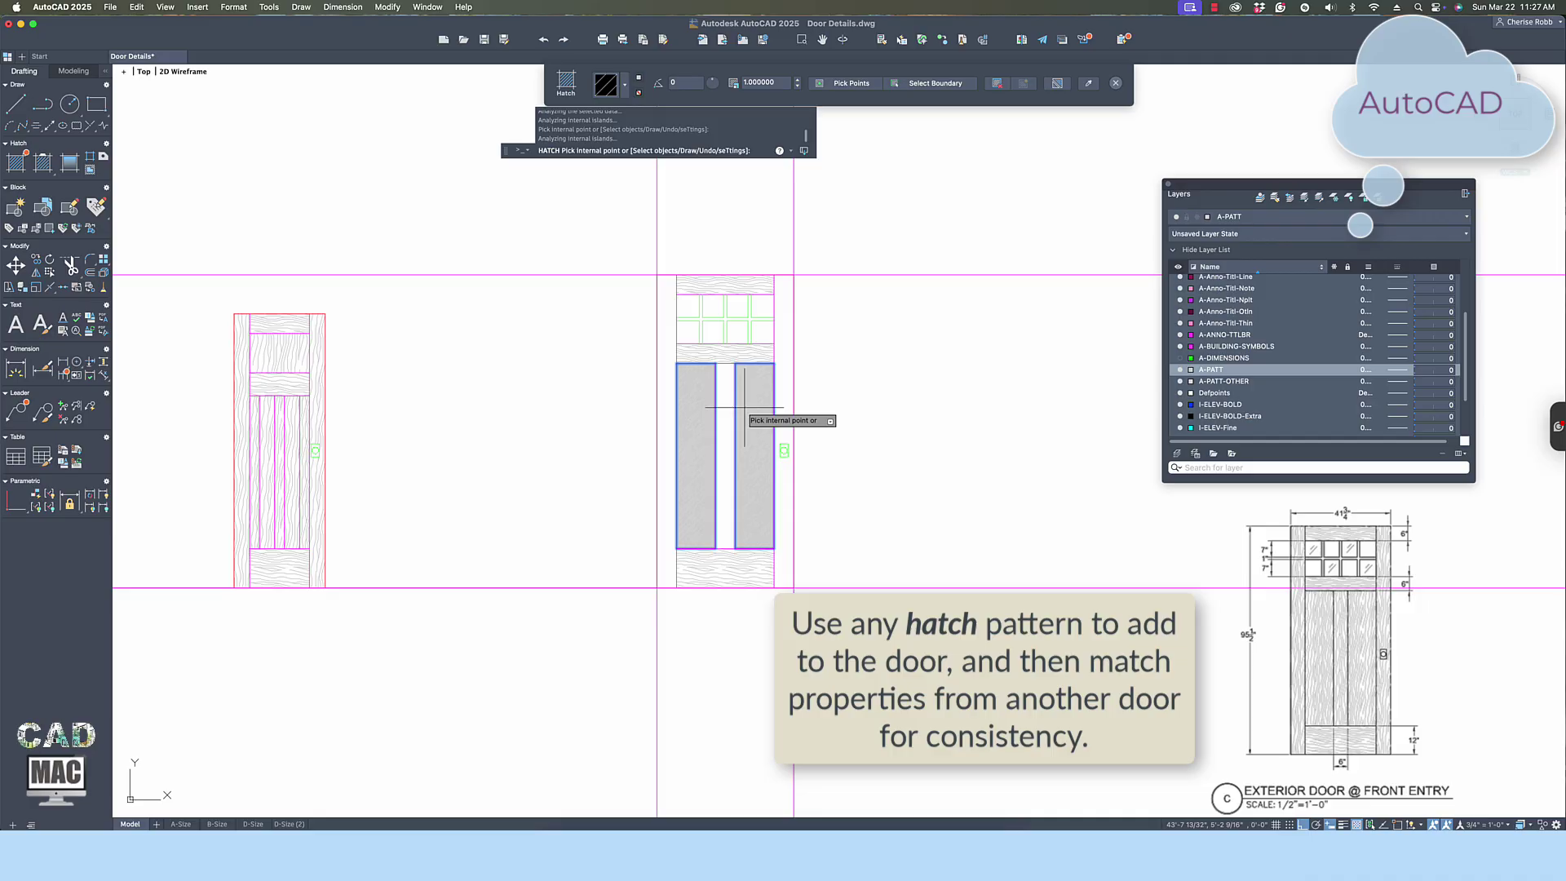
pyautogui.press('Return')
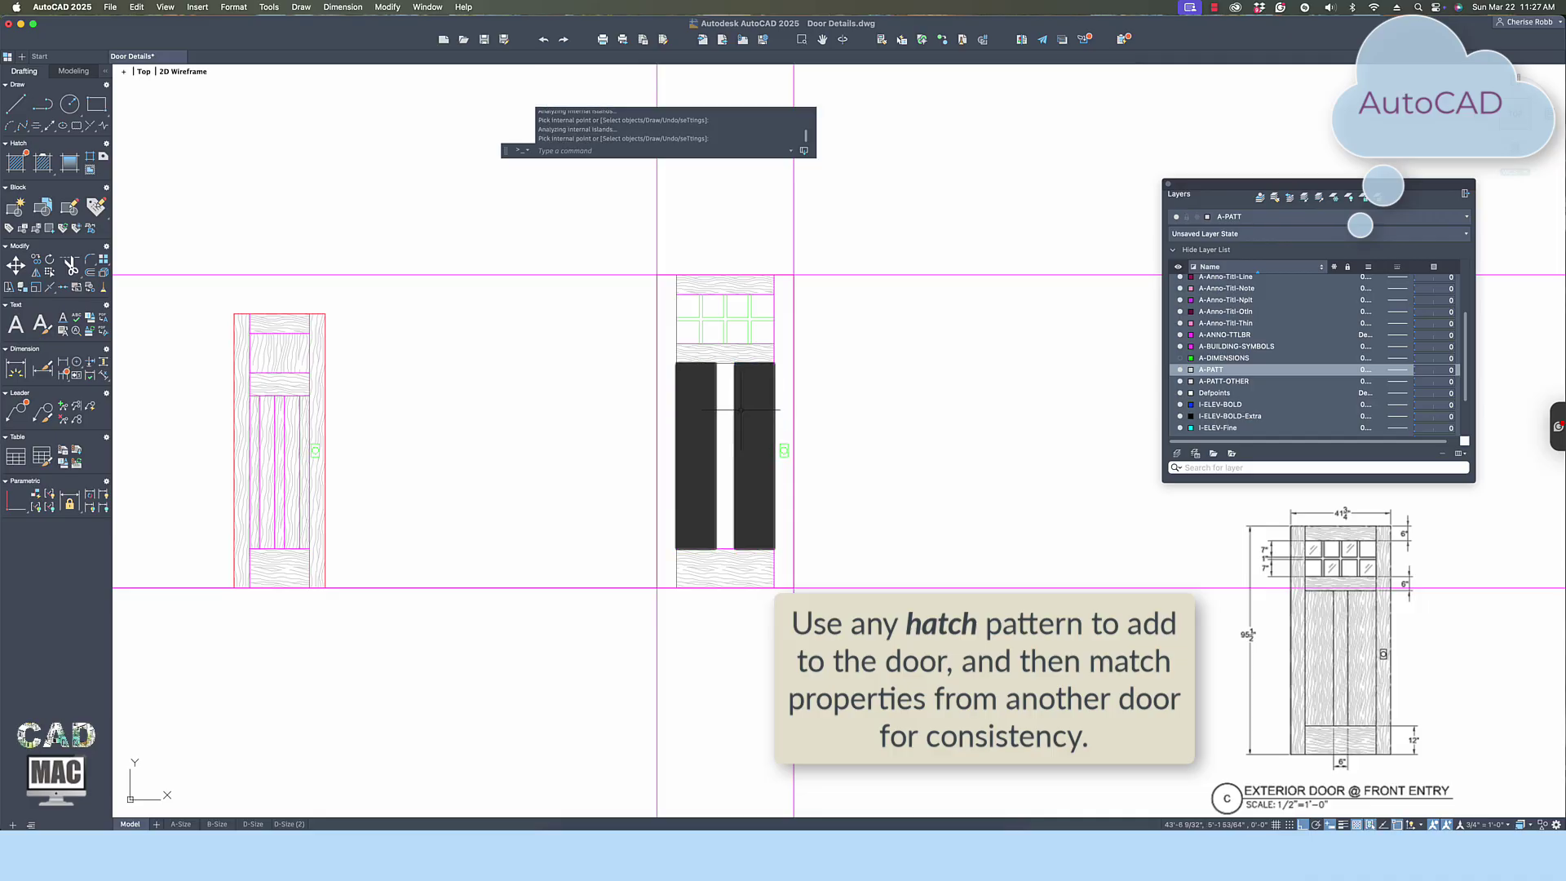
# Match the new door's lower panel hatch to the vertical wood grain hatch on the neighboring door's panels.
pyautogui.click(881, 39)
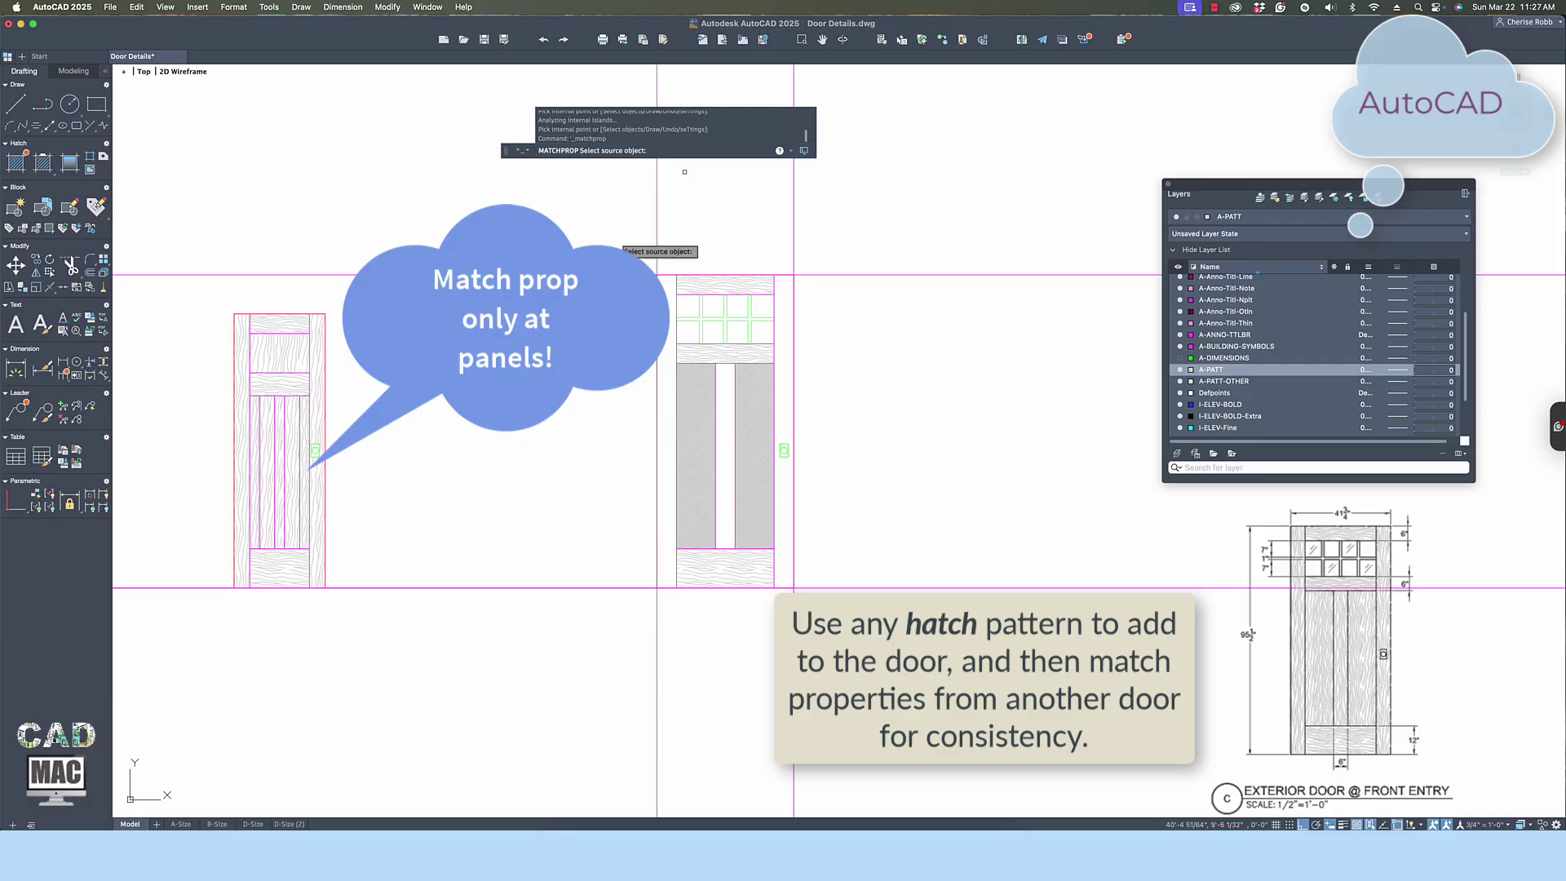
pyautogui.click(305, 403)
pyautogui.click(698, 445)
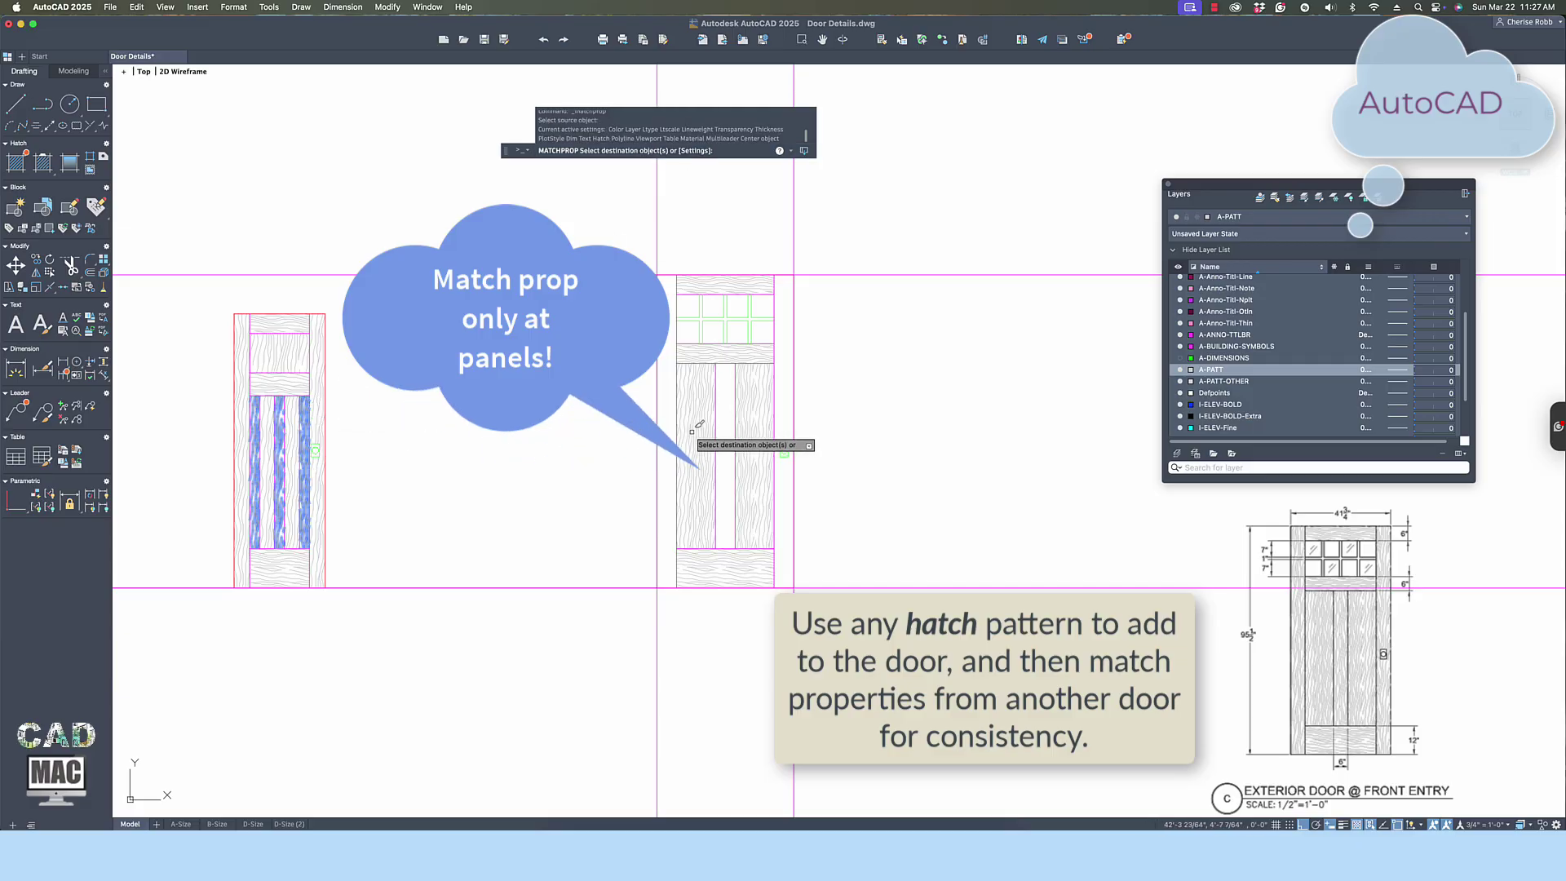
pyautogui.press('Return')
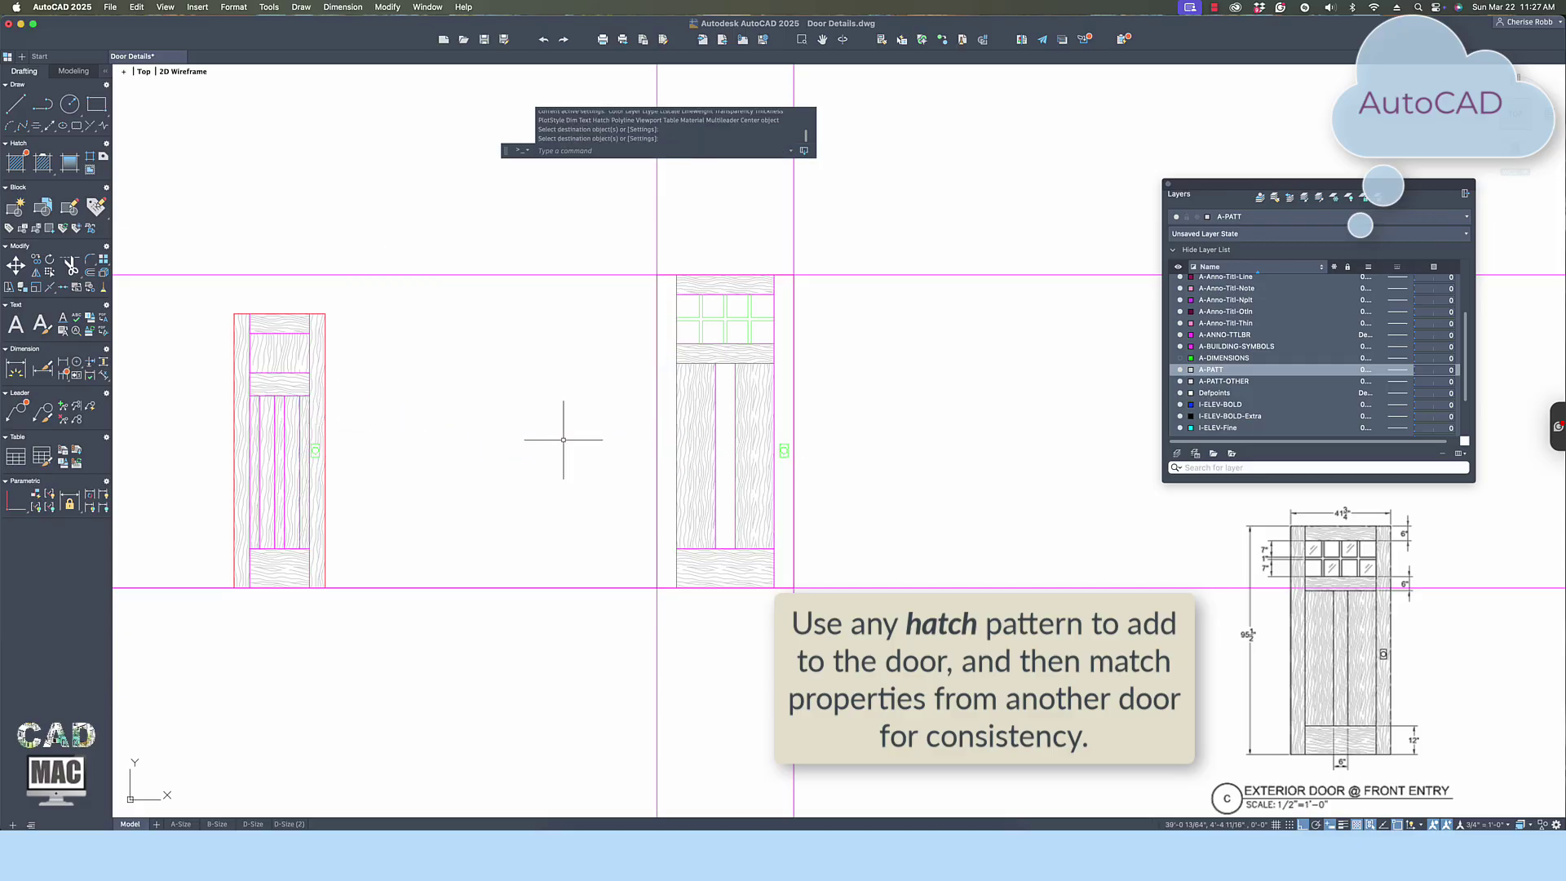
# Hatch both outer stiles of the new door with the default pattern at scale 1.
pyautogui.write('H')
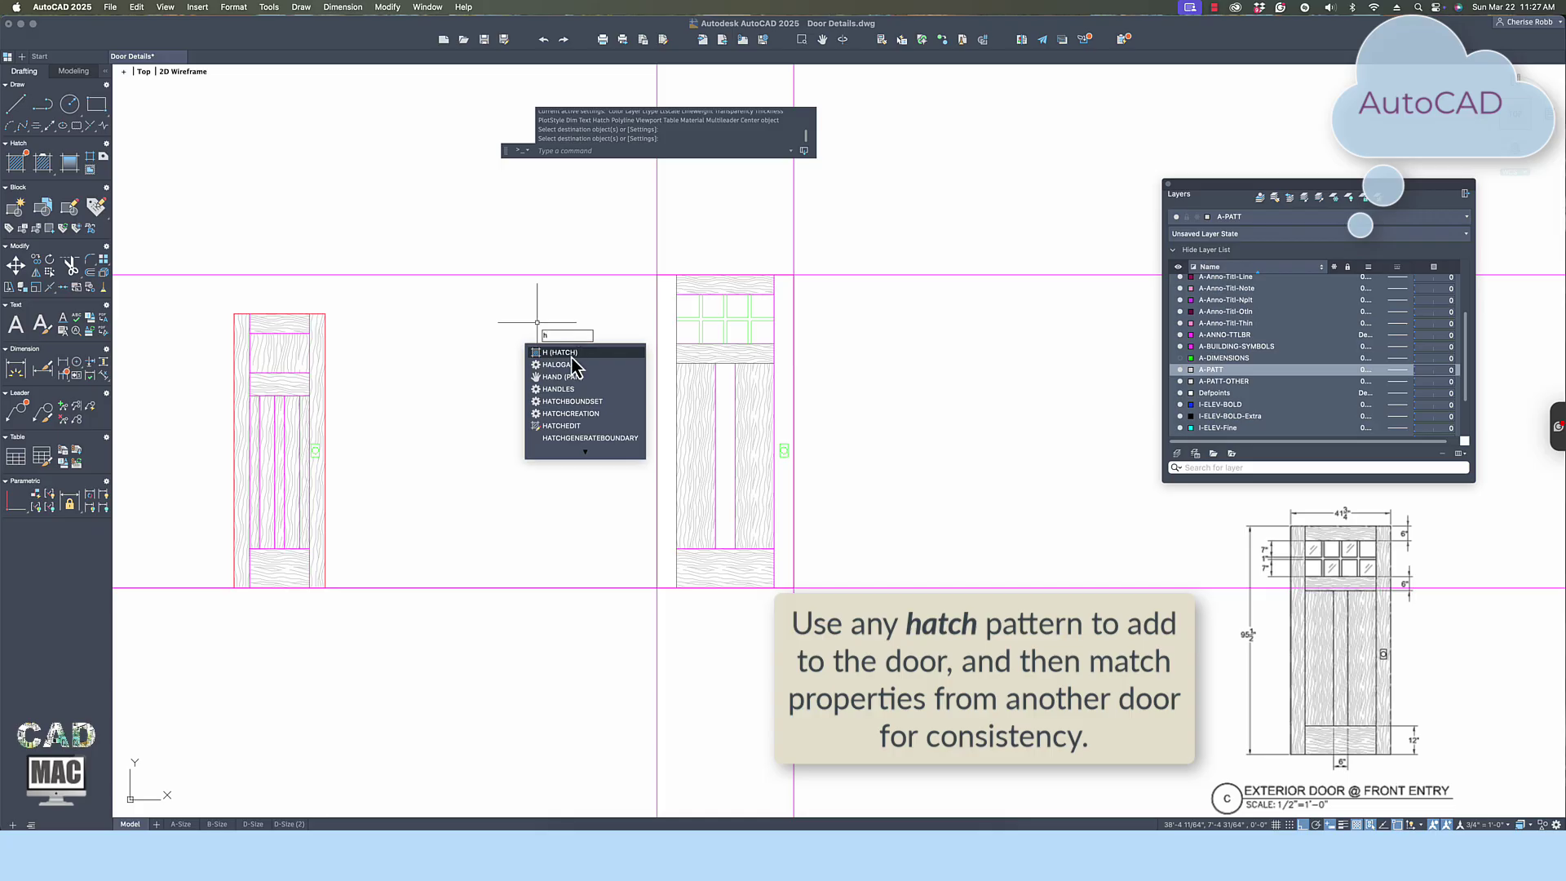
pyautogui.press('Return')
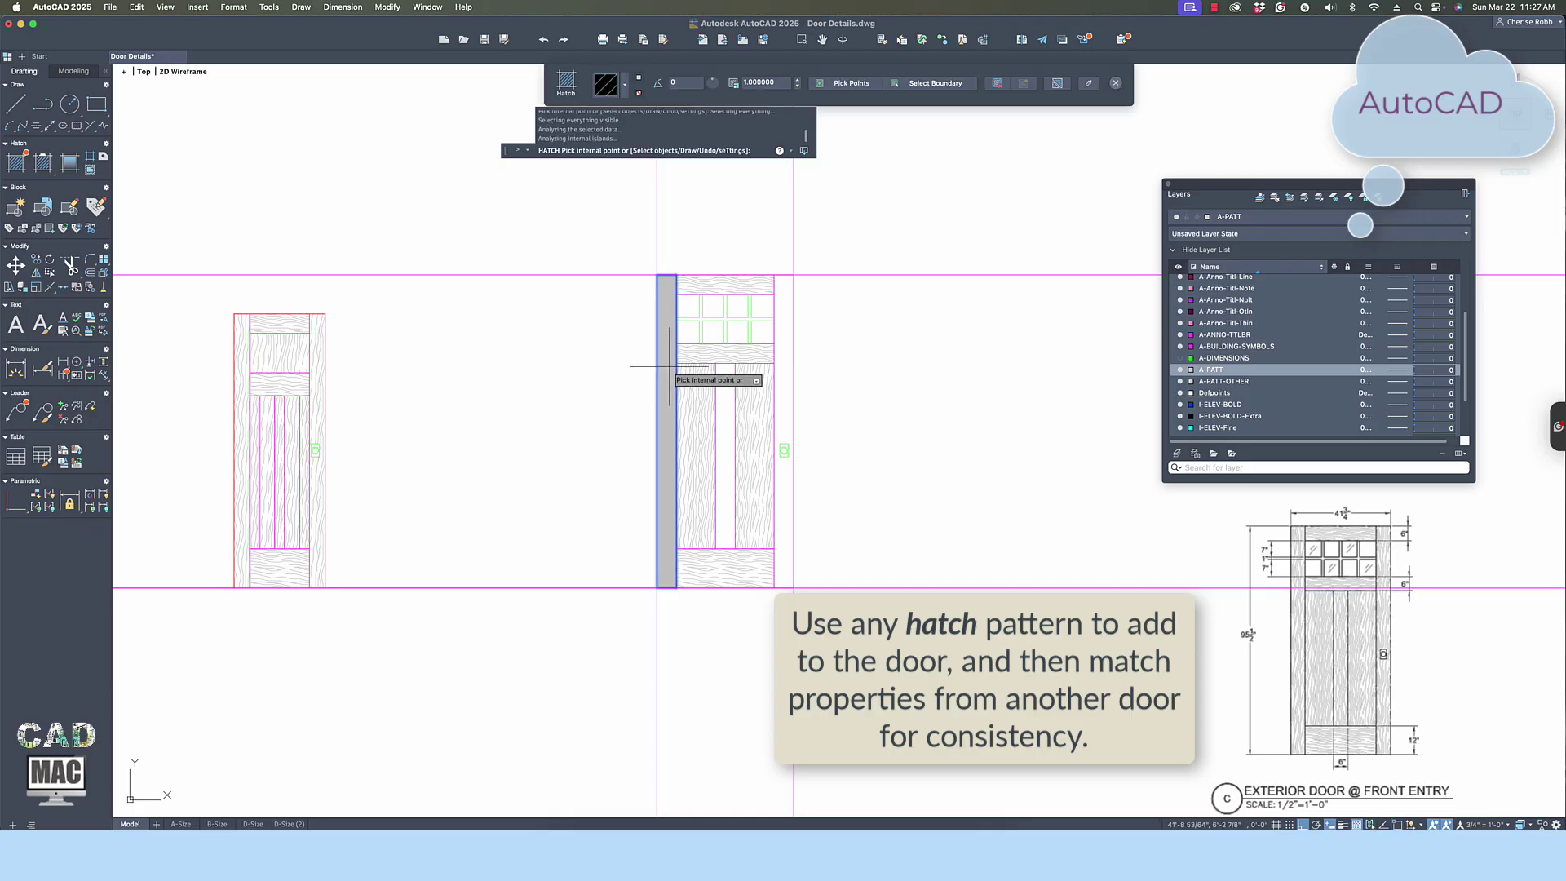
pyautogui.click(780, 372)
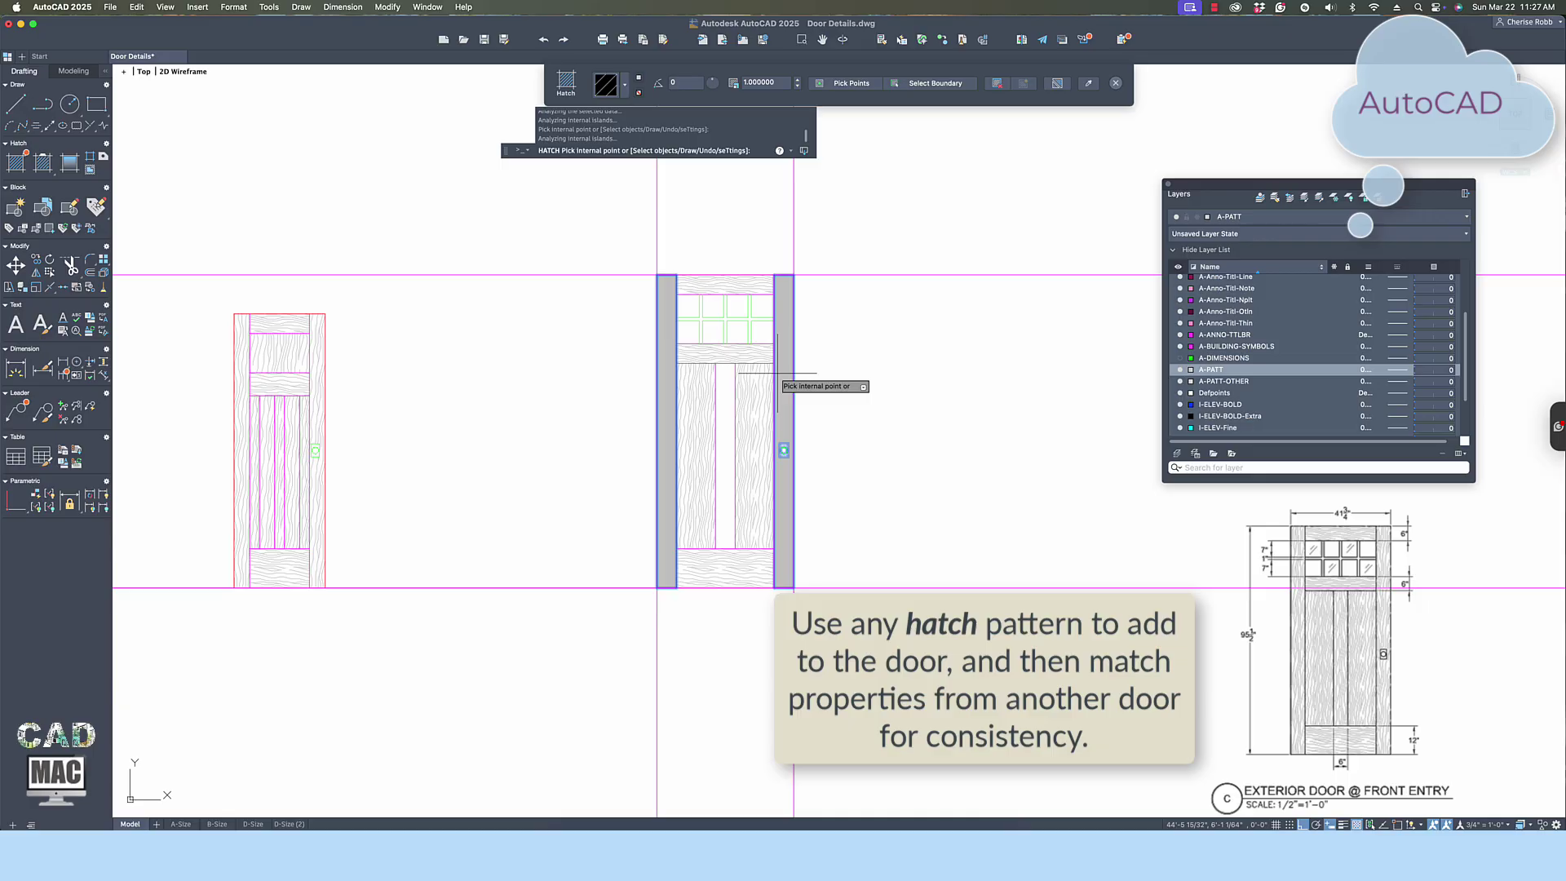
pyautogui.press('Return')
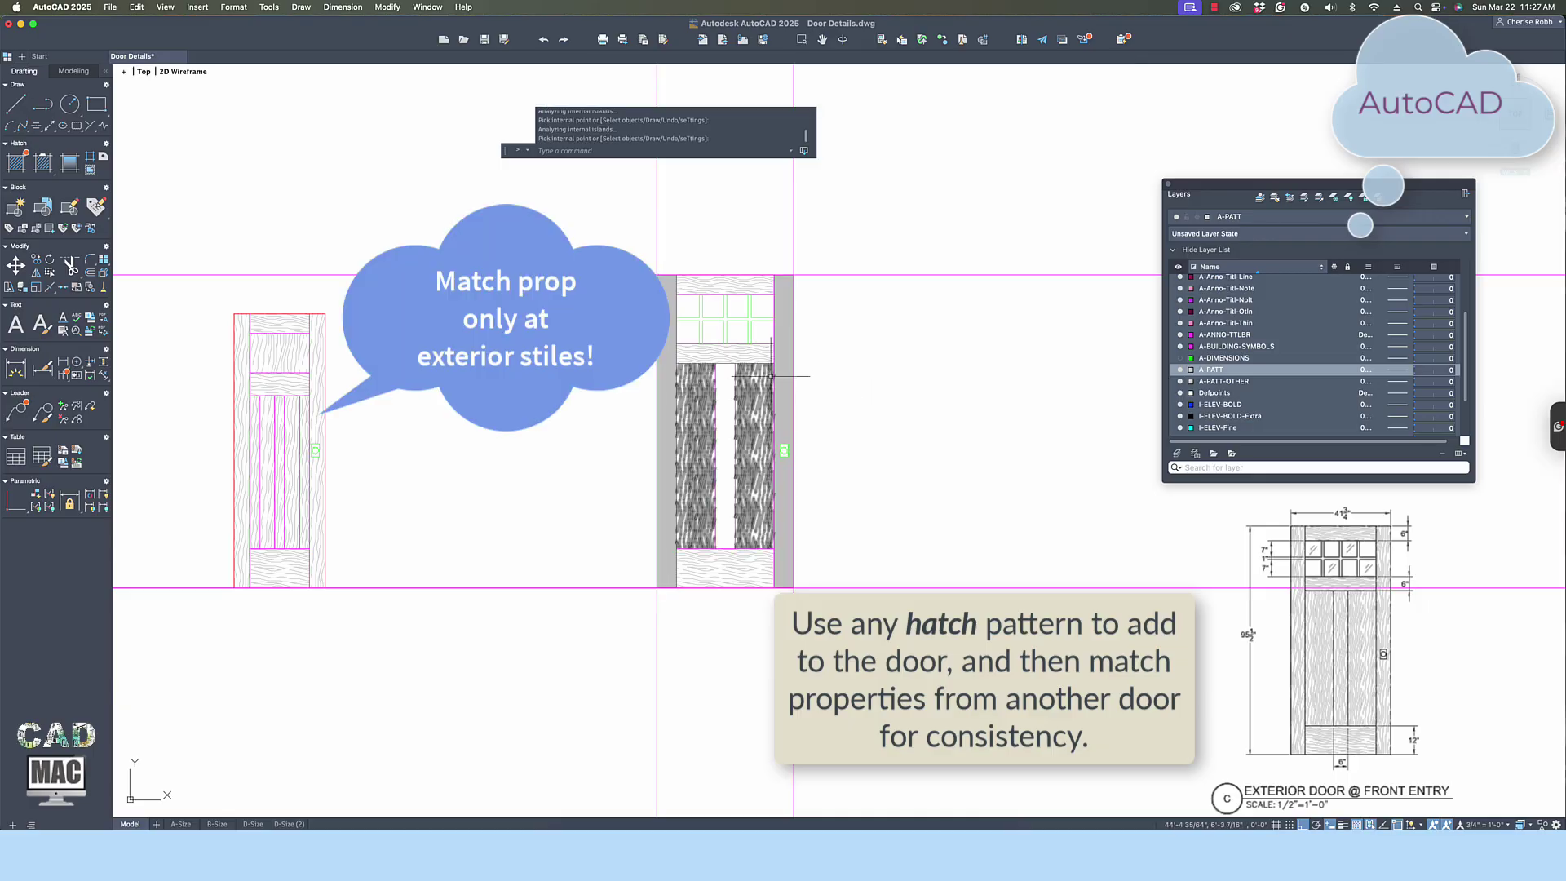
# Match the new door's outer stile hatch to the wood grain hatch on the neighboring door's exterior stiles.
pyautogui.click(900, 39)
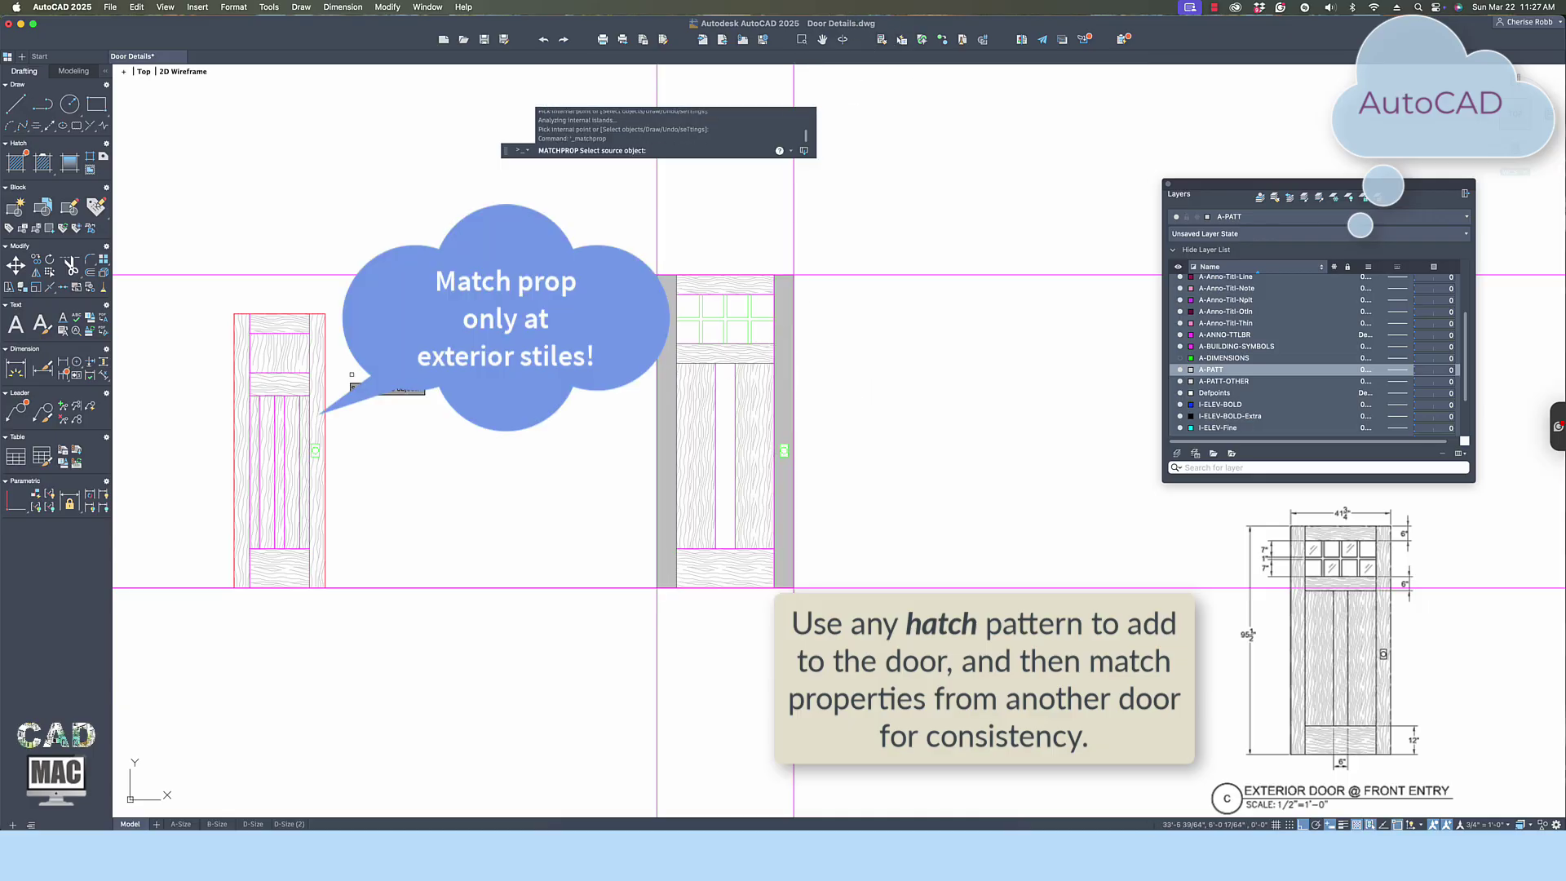
pyautogui.click(311, 376)
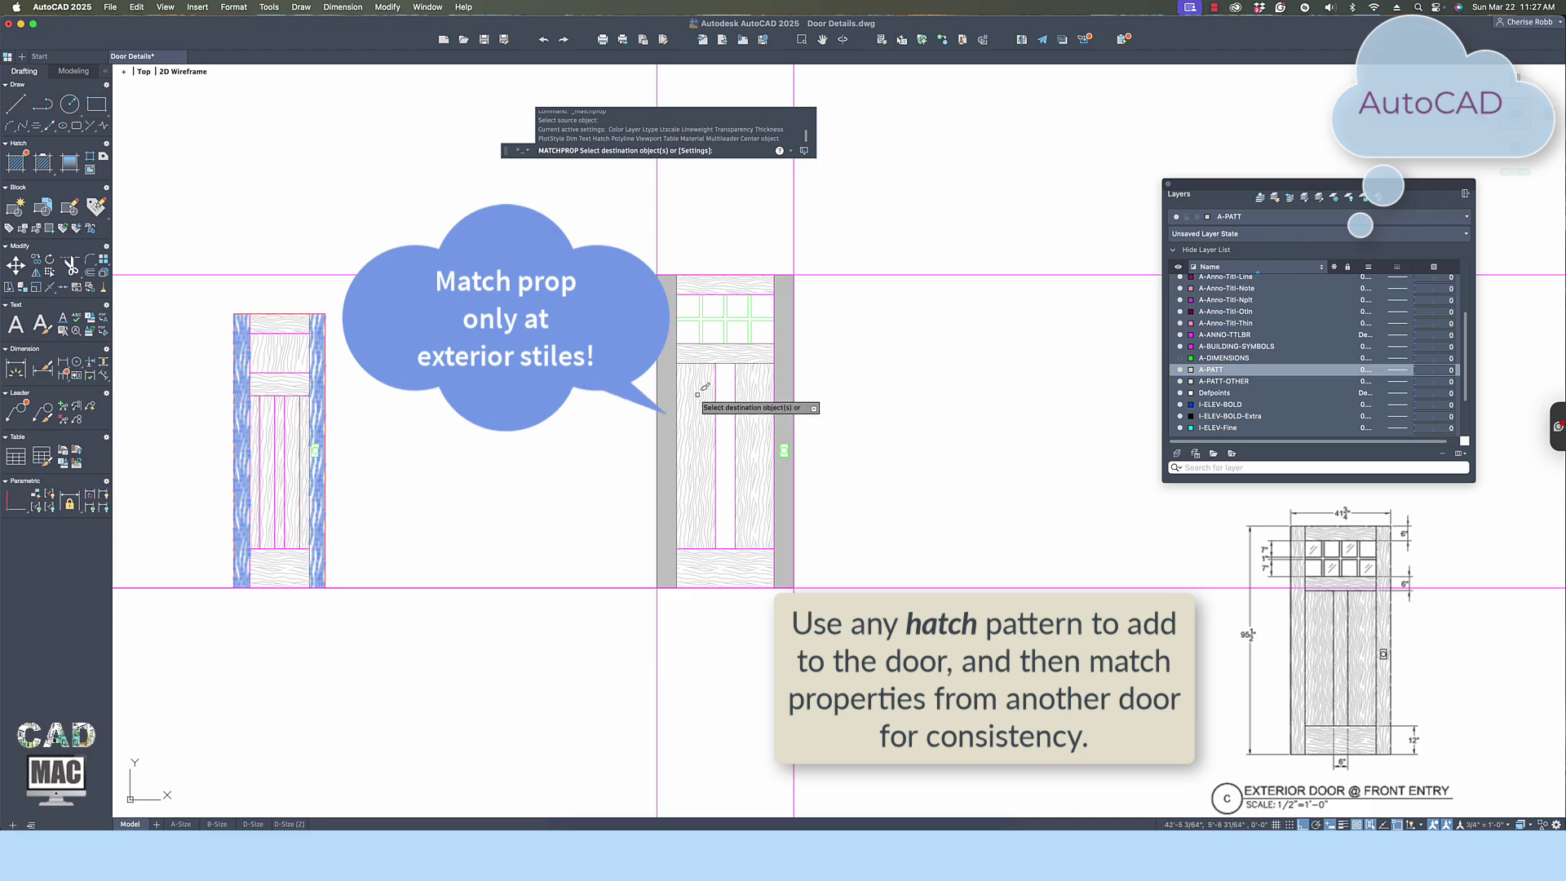
pyautogui.click(667, 391)
pyautogui.press('Return')
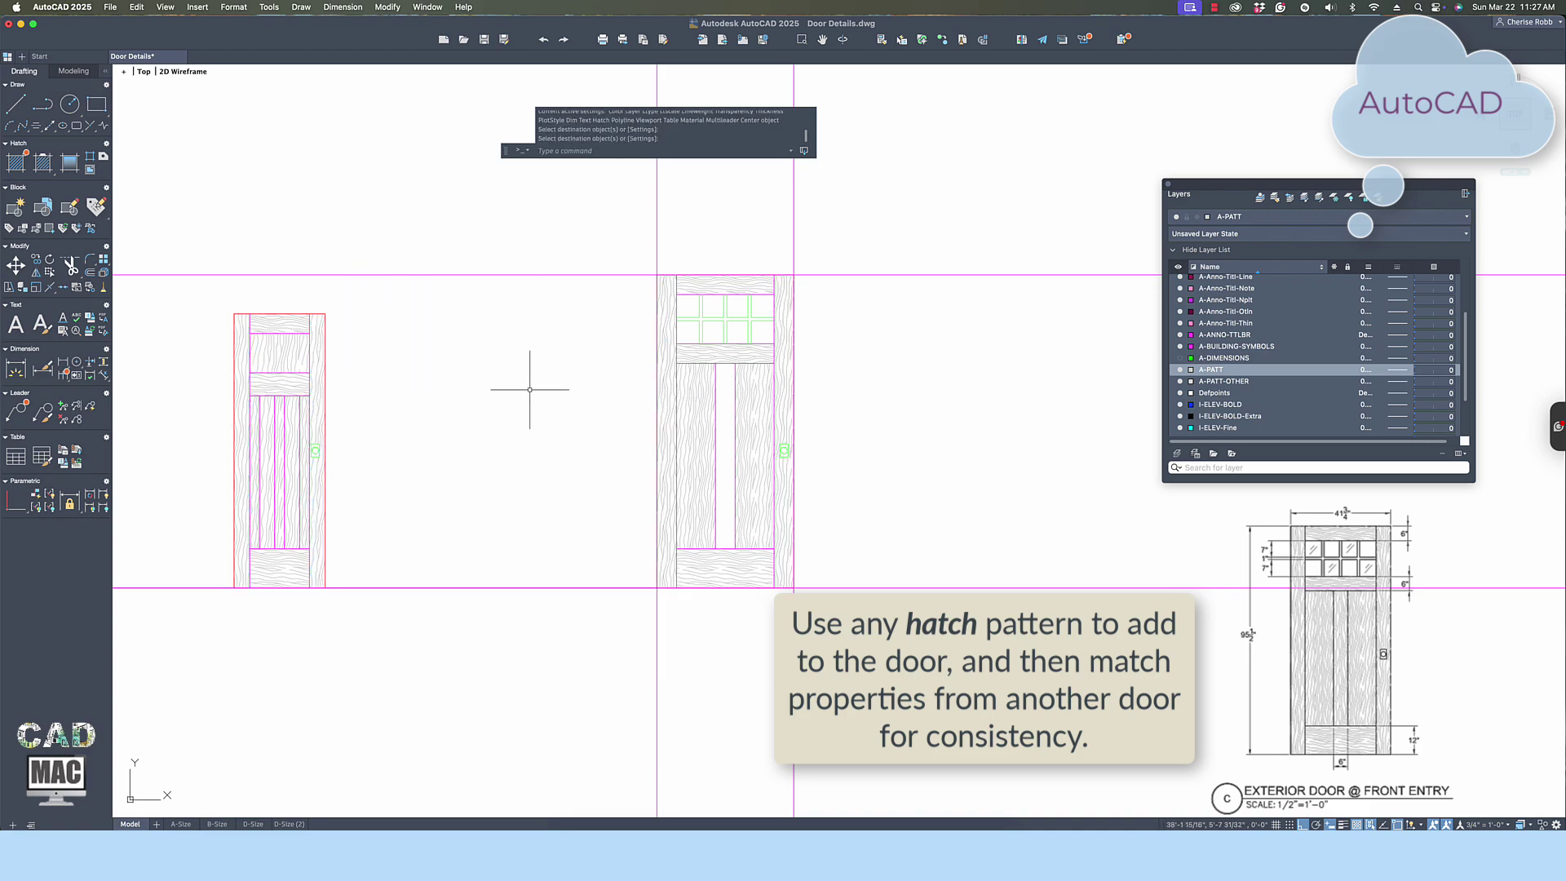
# Hatch the center stile between the new door's two lower panels with the default pattern at scale 1.
pyautogui.write('H')
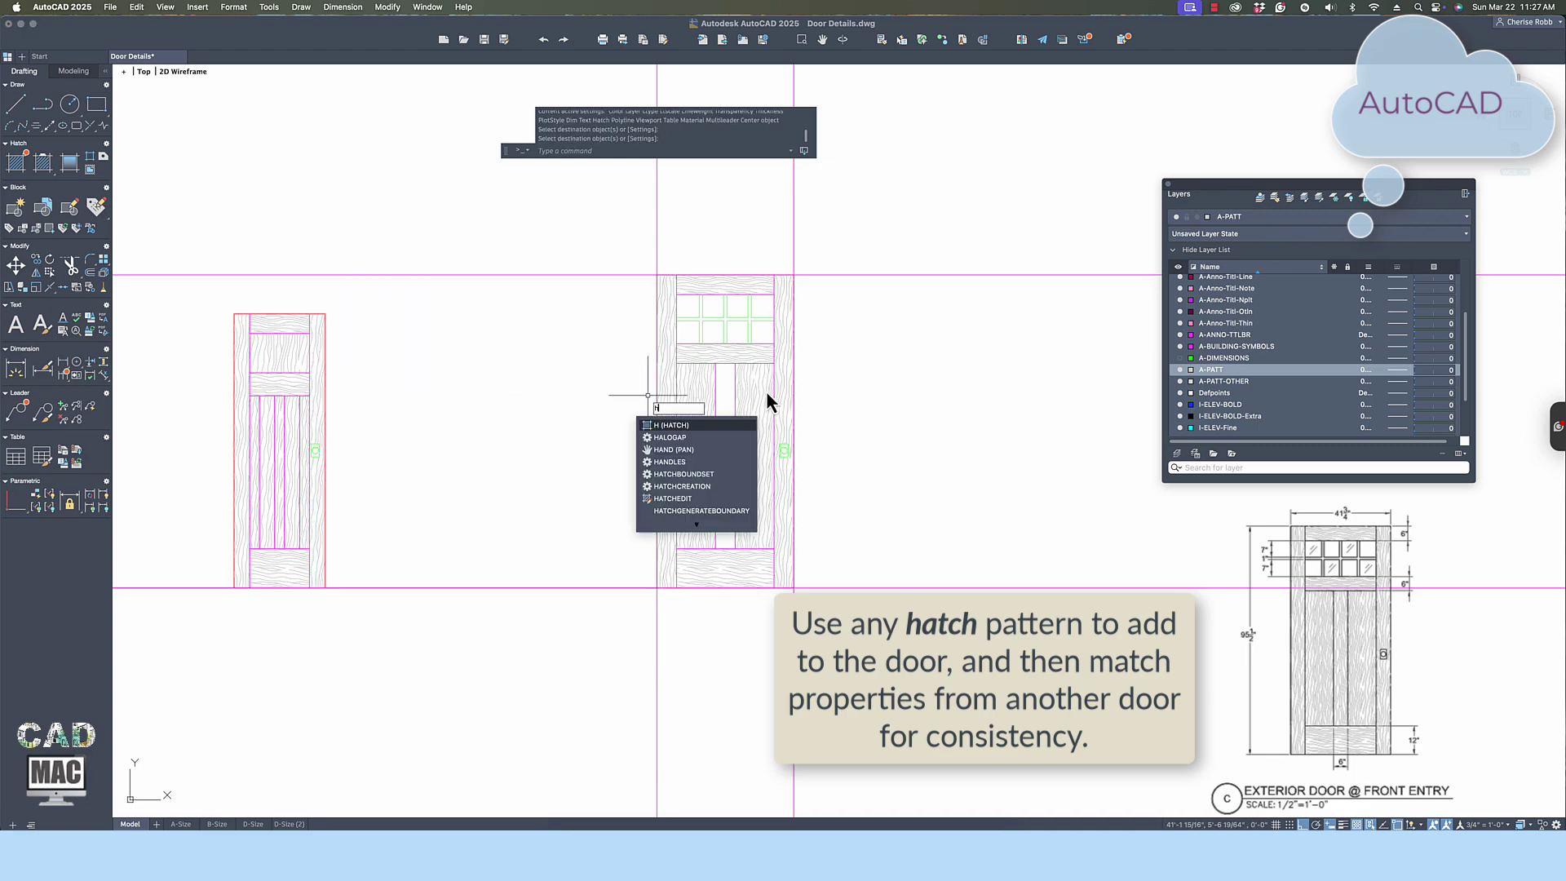
pyautogui.press('Return')
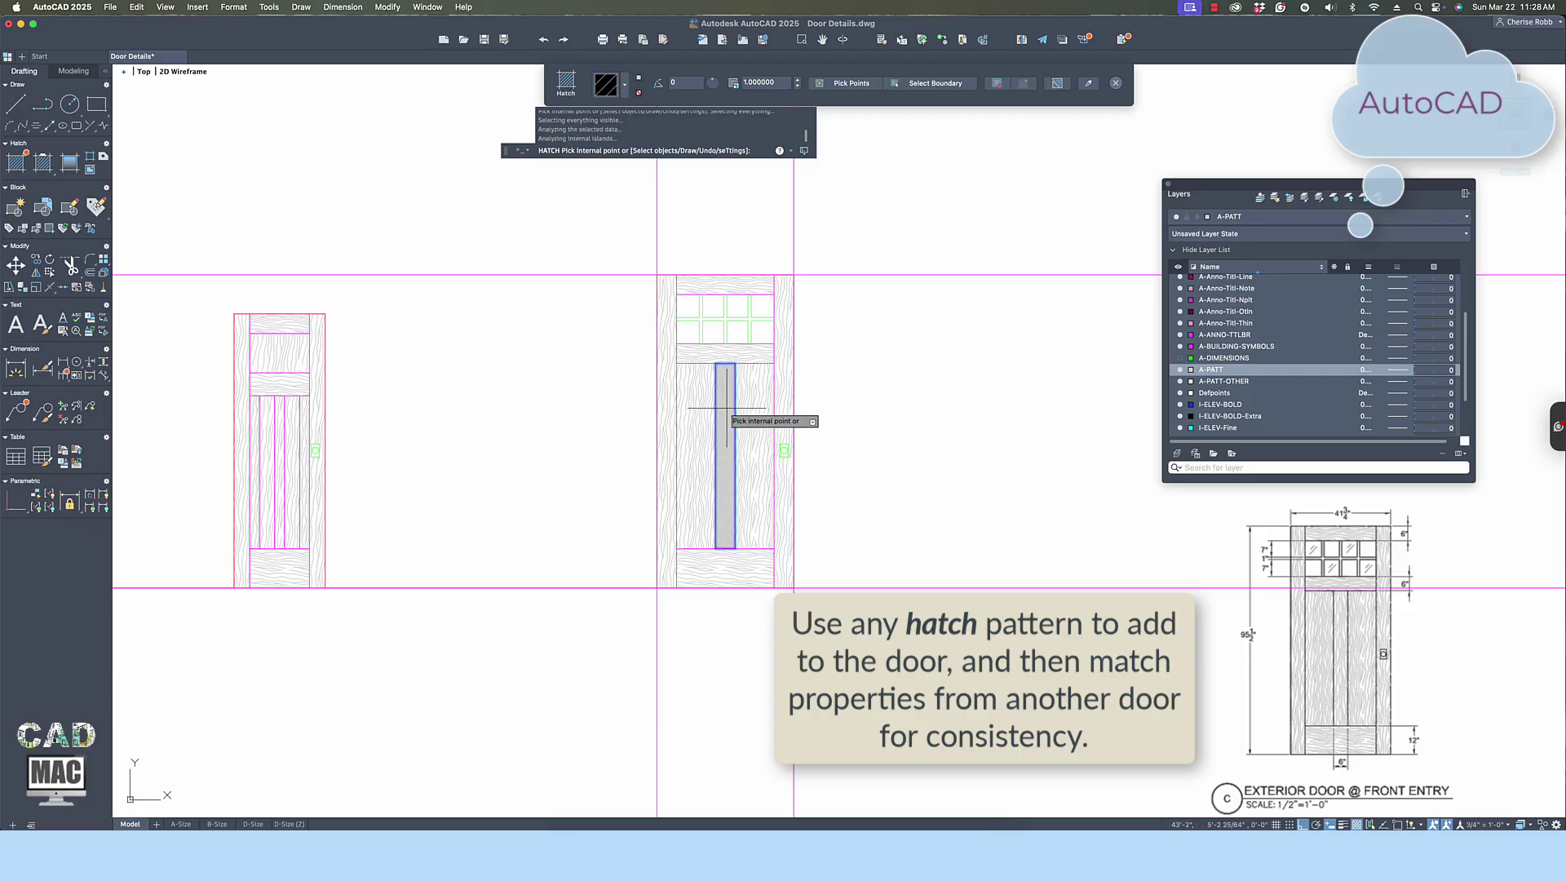
pyautogui.click(725, 410)
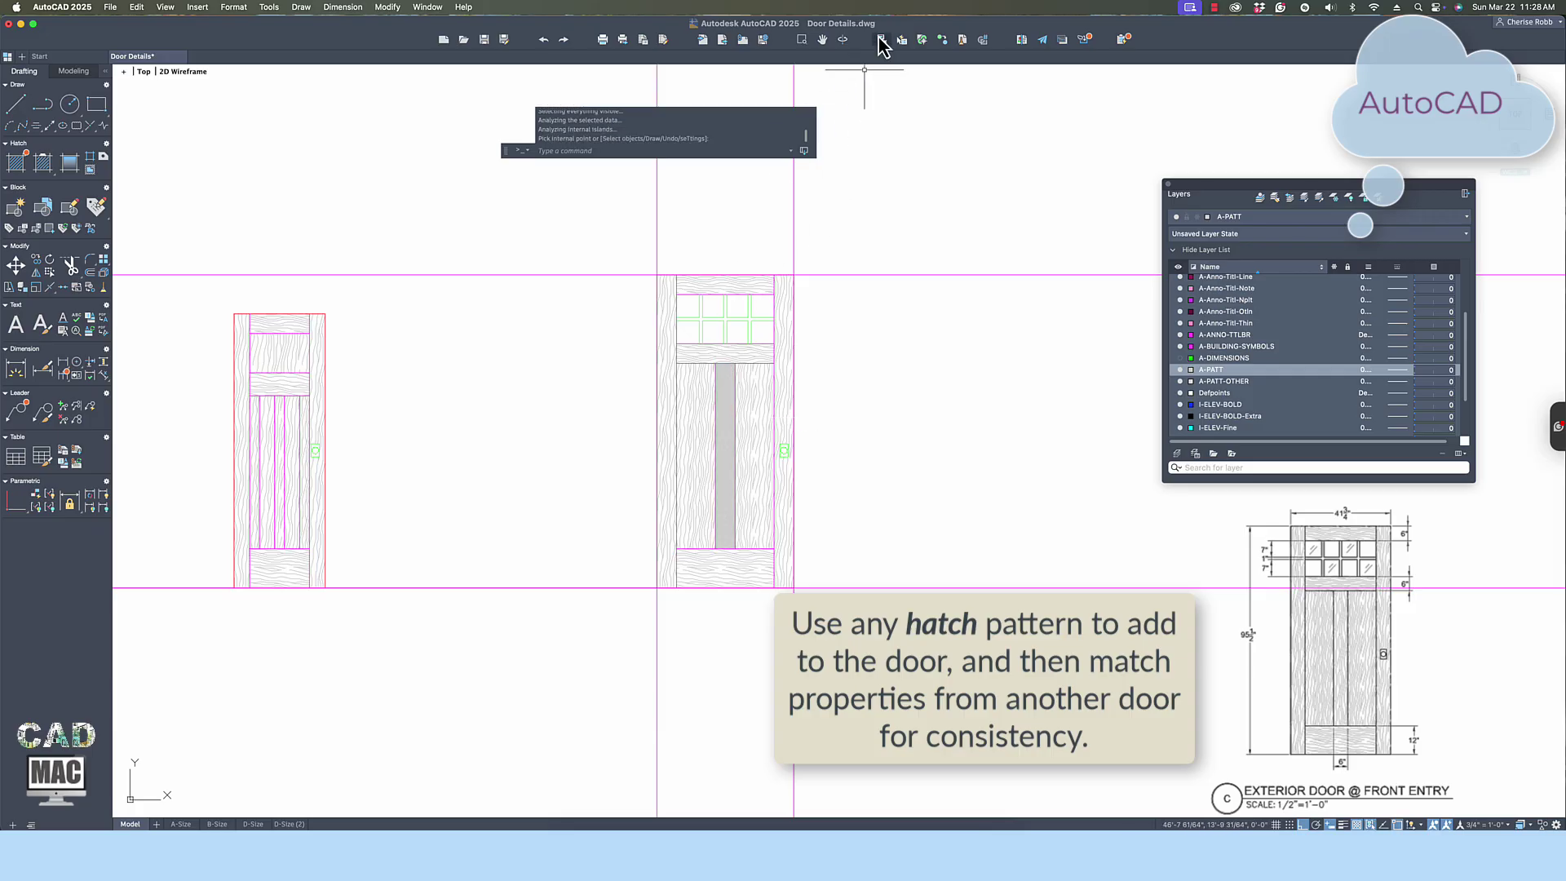
# Match the center stile's hatch to the wood grain hatch on the neighboring door's interior stiles.
pyautogui.click(880, 39)
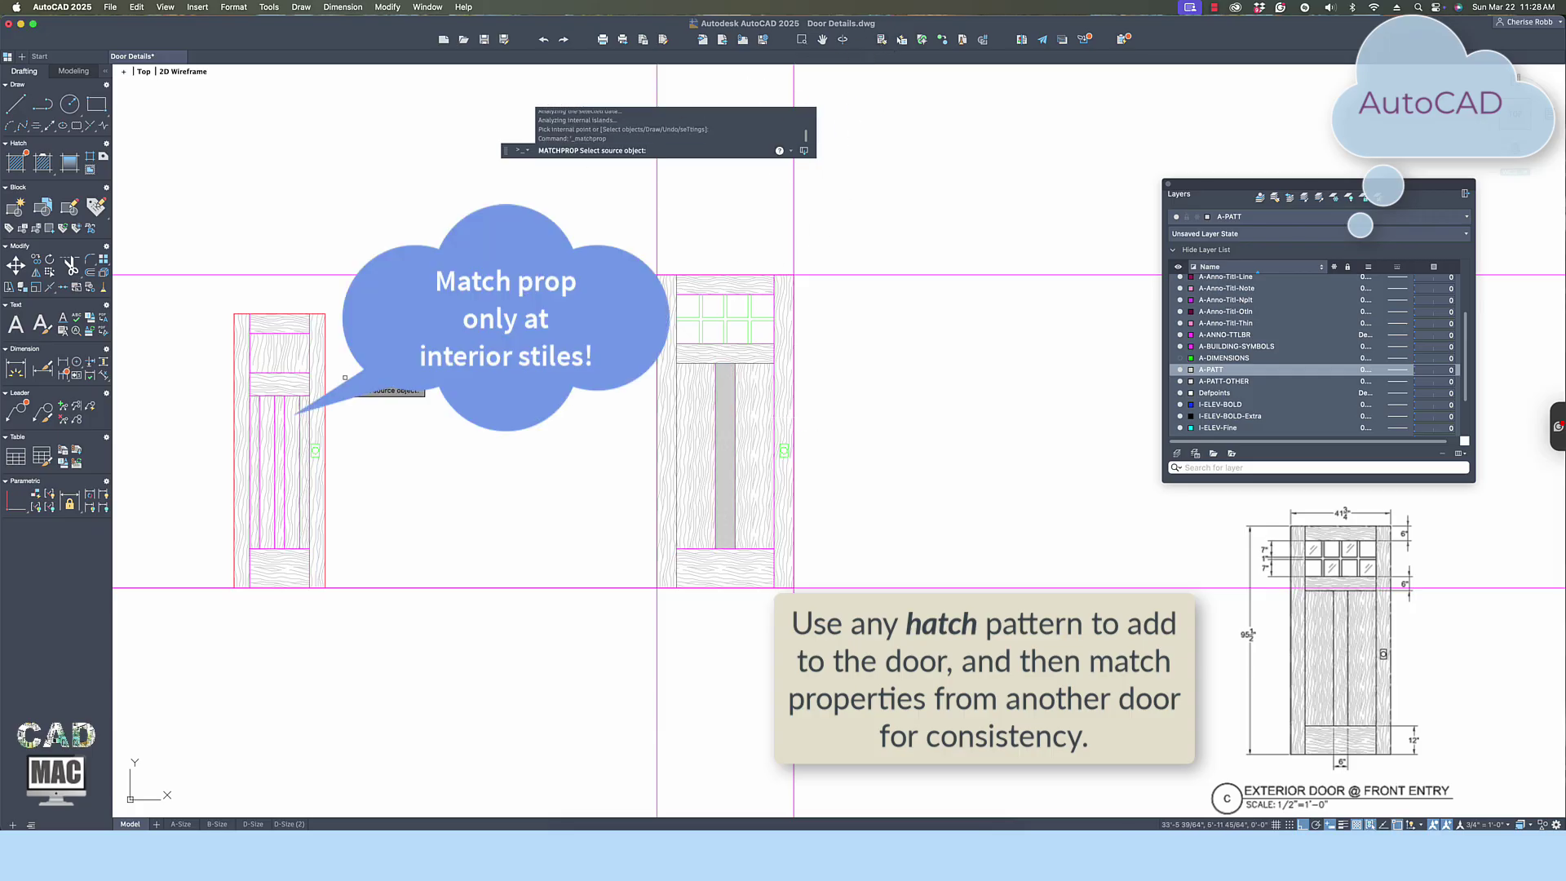
pyautogui.click(289, 431)
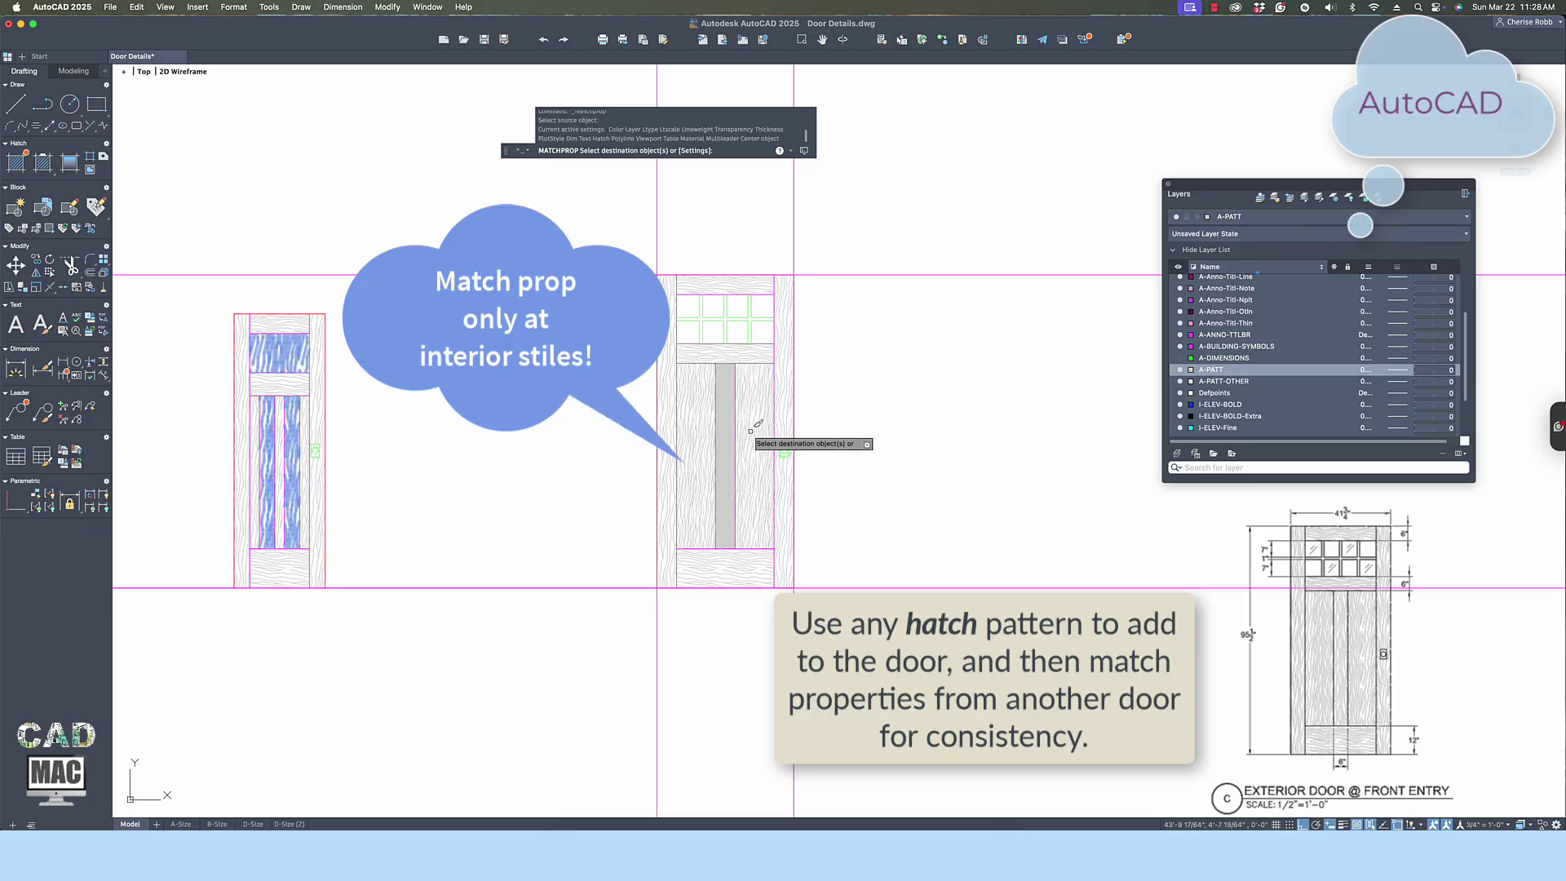
pyautogui.click(726, 432)
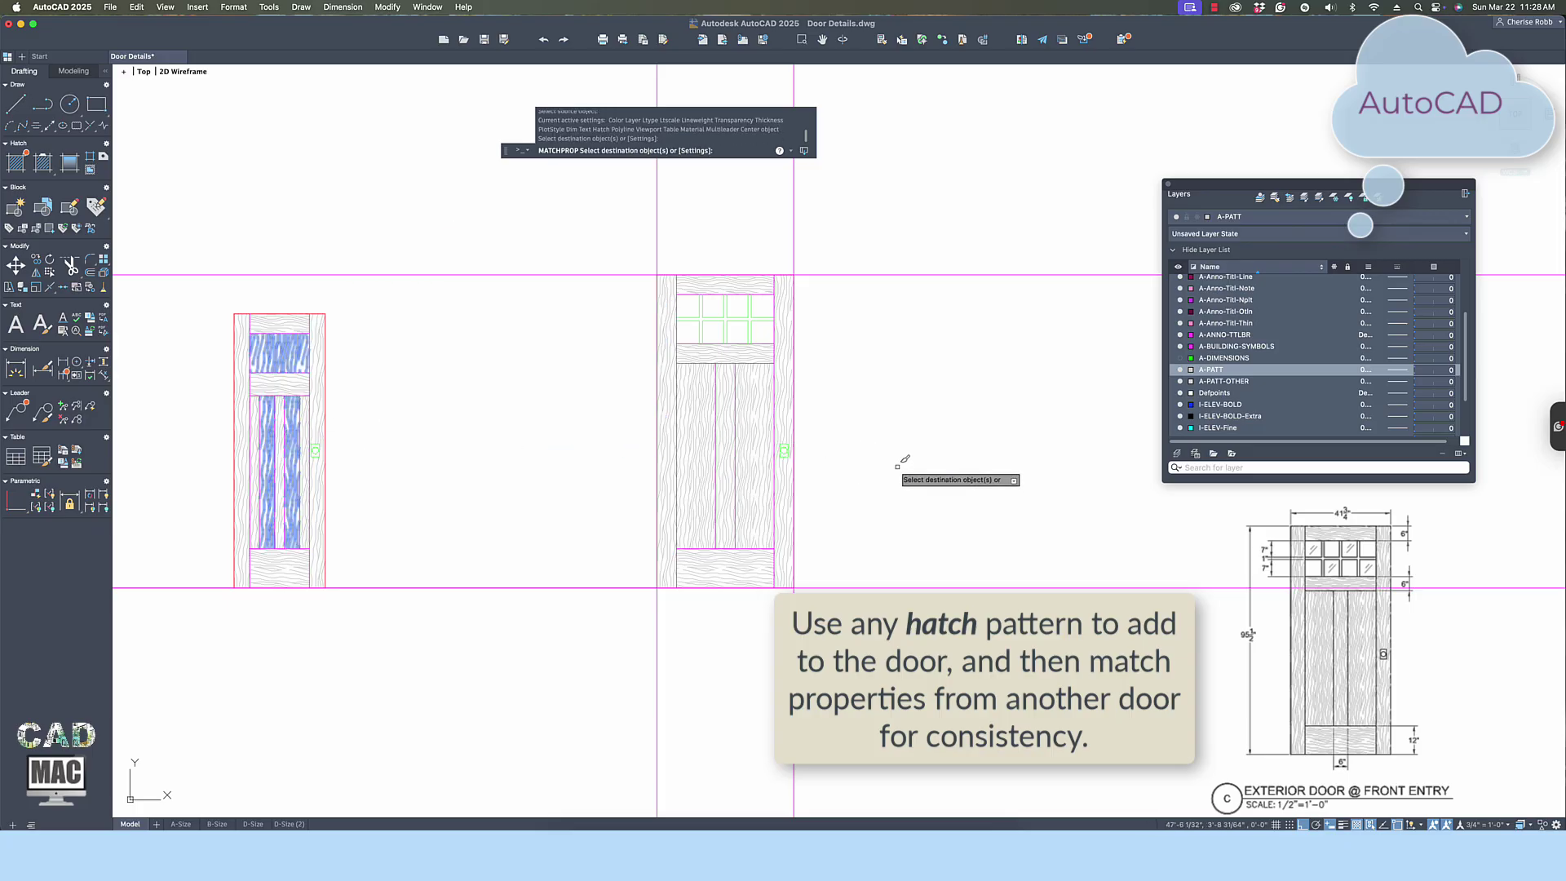
pyautogui.press('Escape')
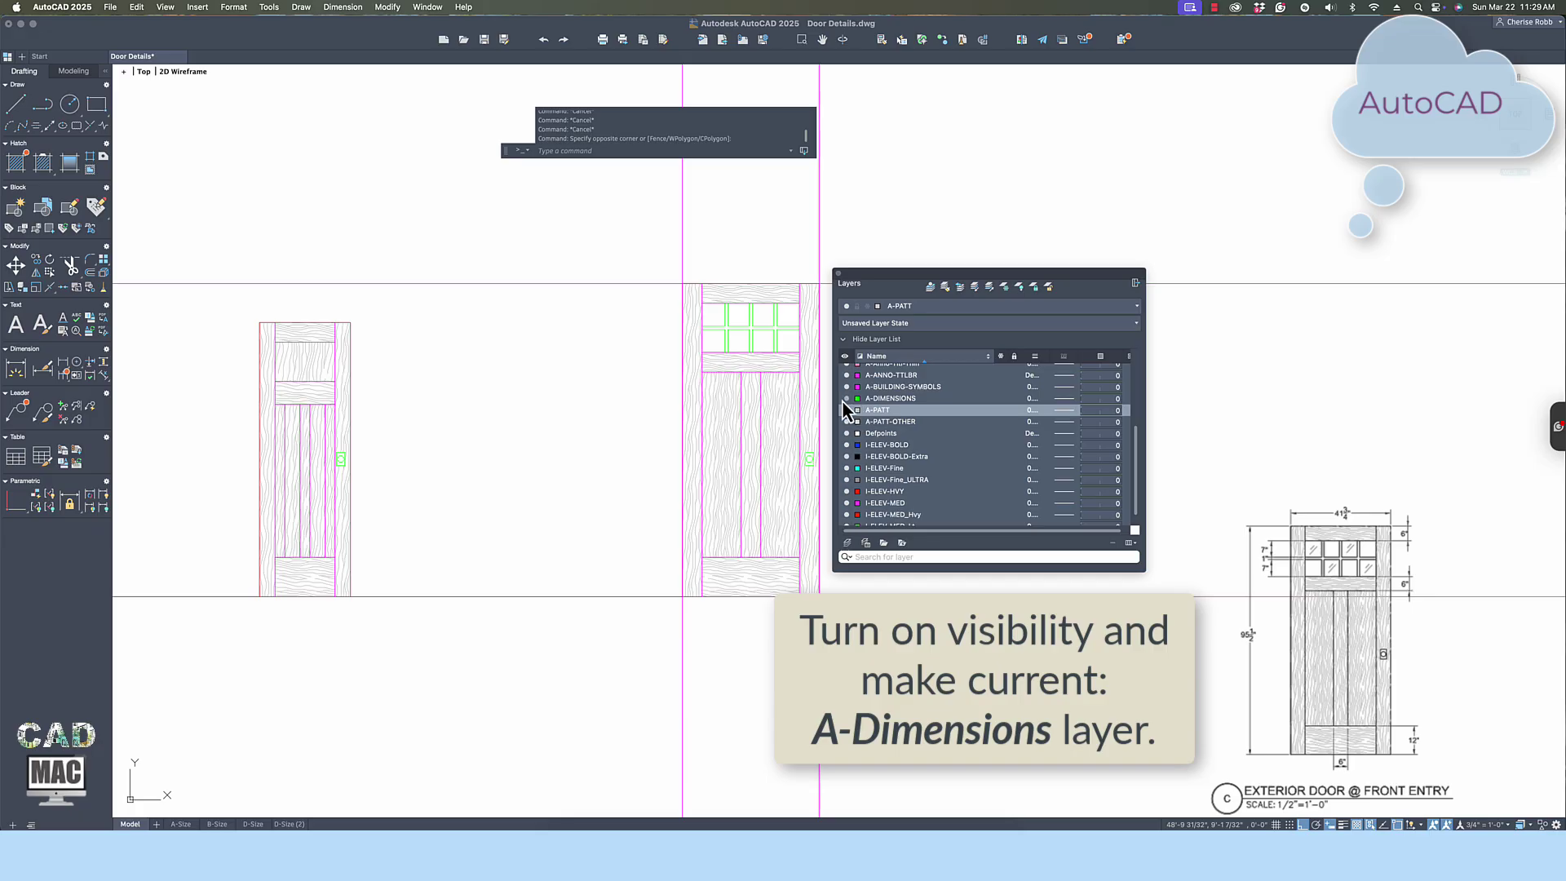
# Turn on the A-DIMENSIONS layer's visibility and make I-ELEV-Fine the current layer.
pyautogui.click(846, 399)
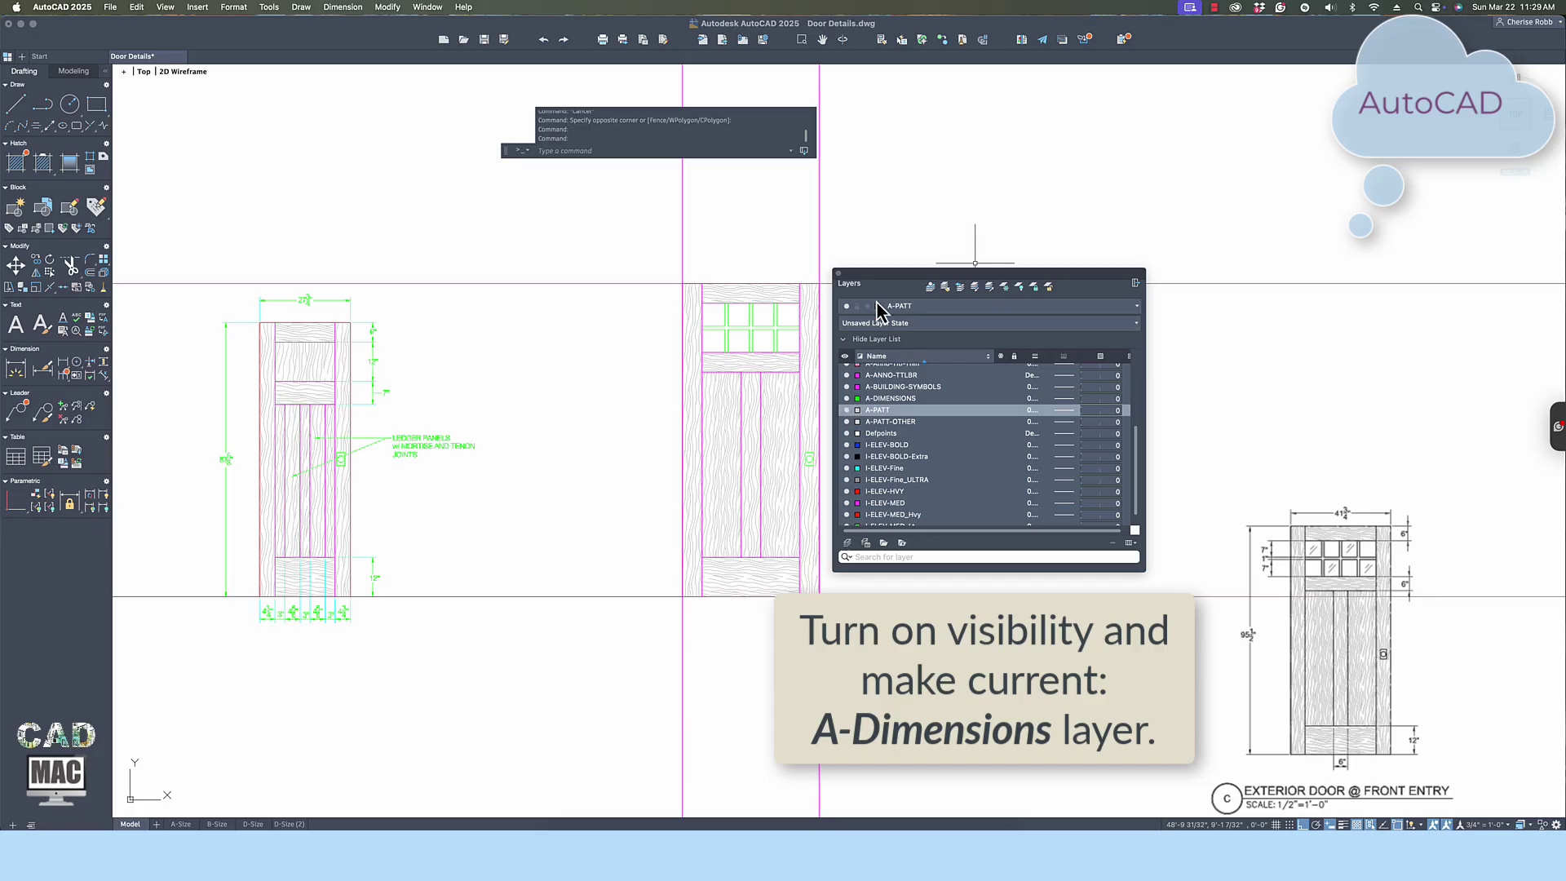
pyautogui.moveTo(876, 283); pyautogui.dragTo(1042, 223)
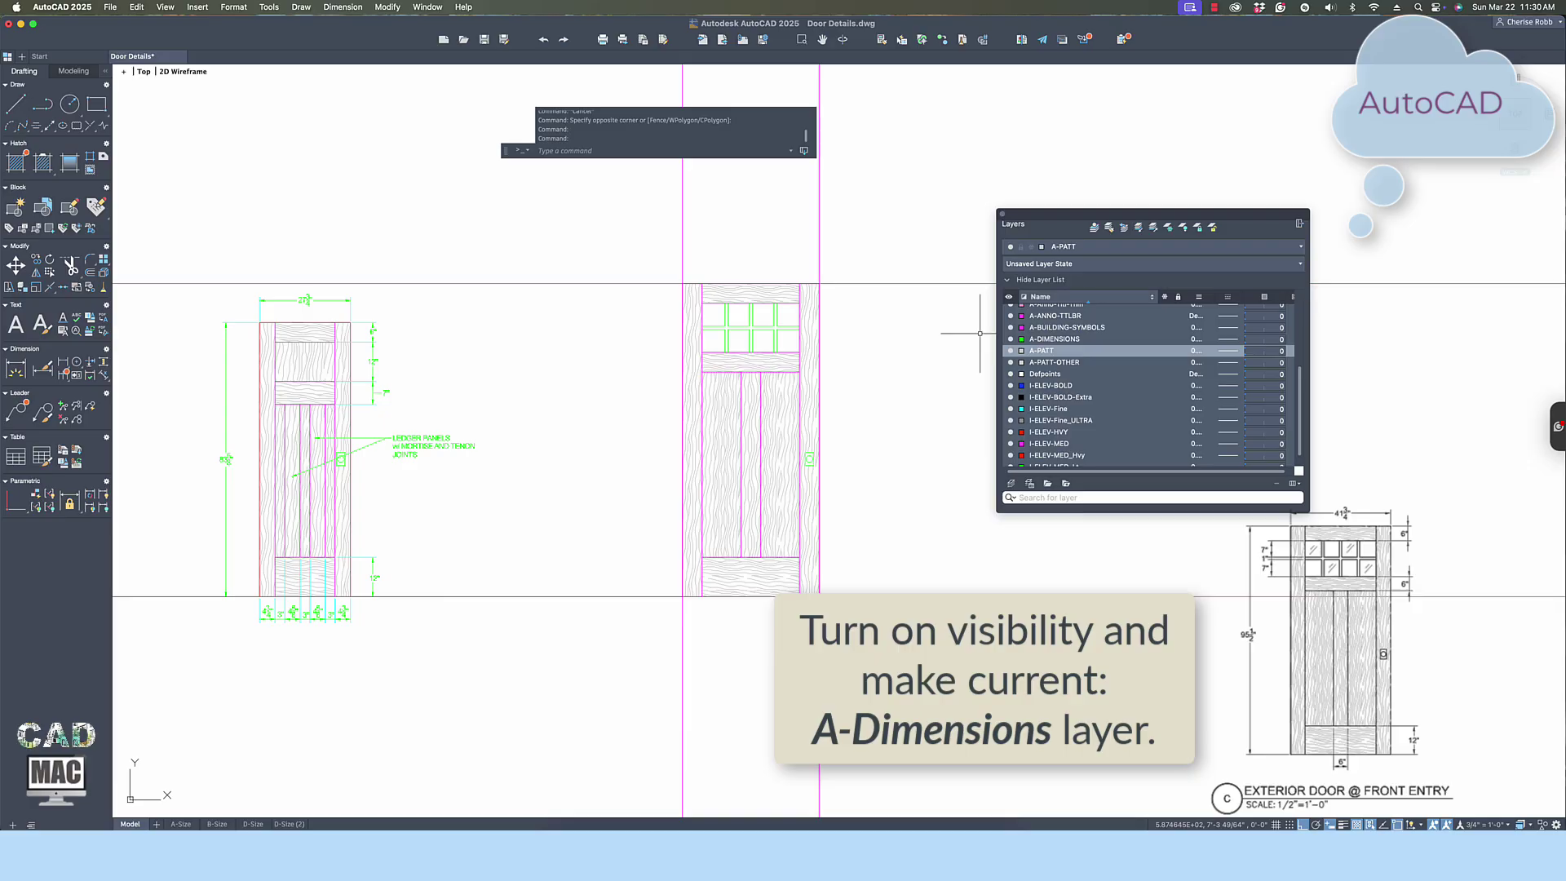
pyautogui.scroll(-2, 1144, 414)
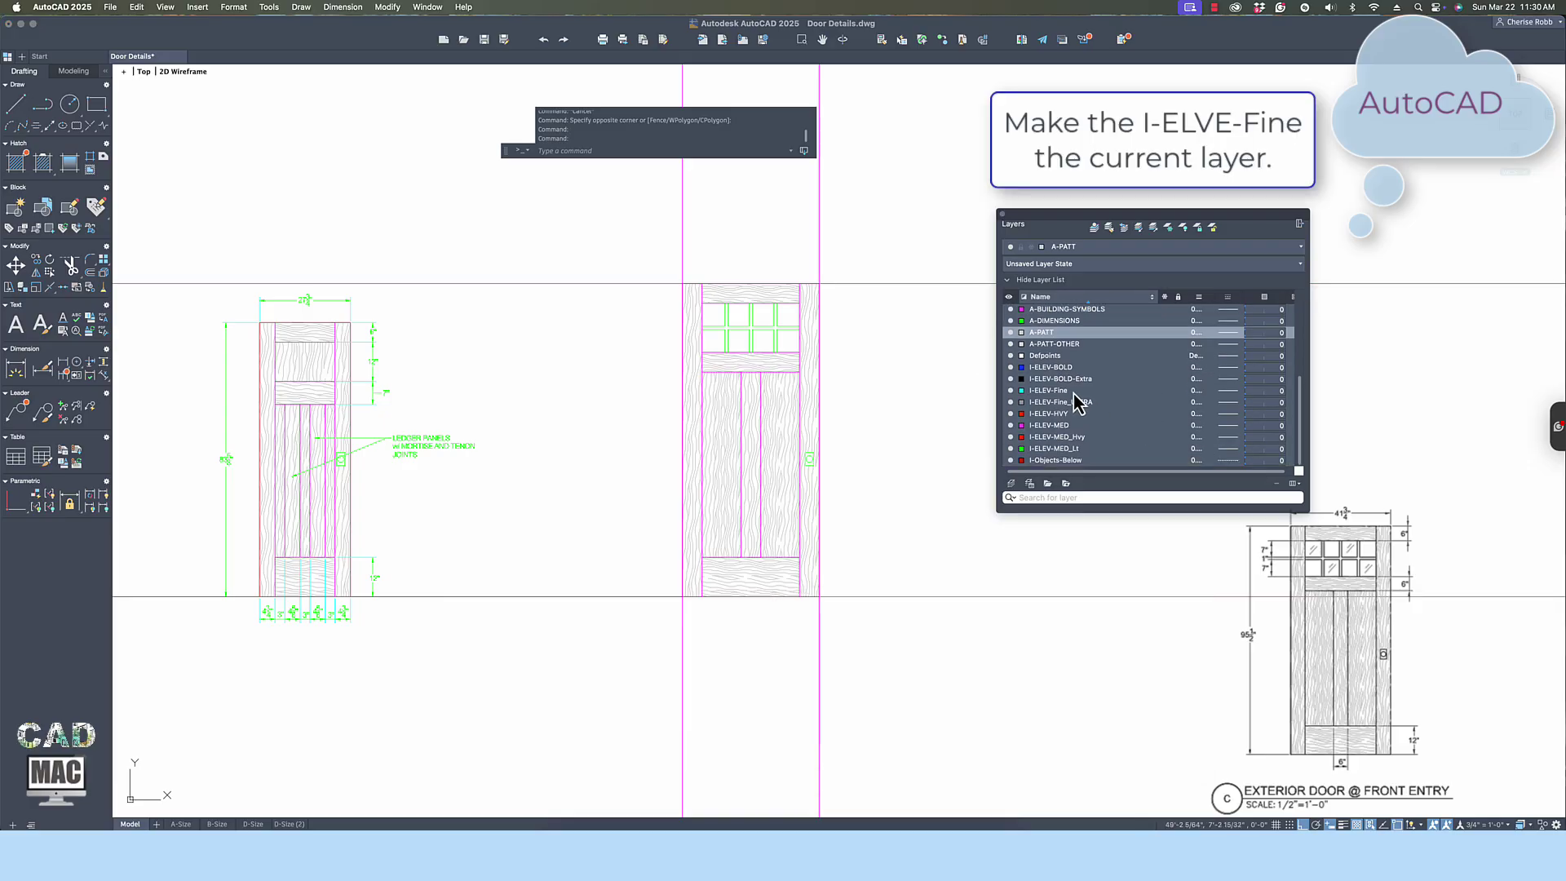
pyautogui.click(1093, 248)
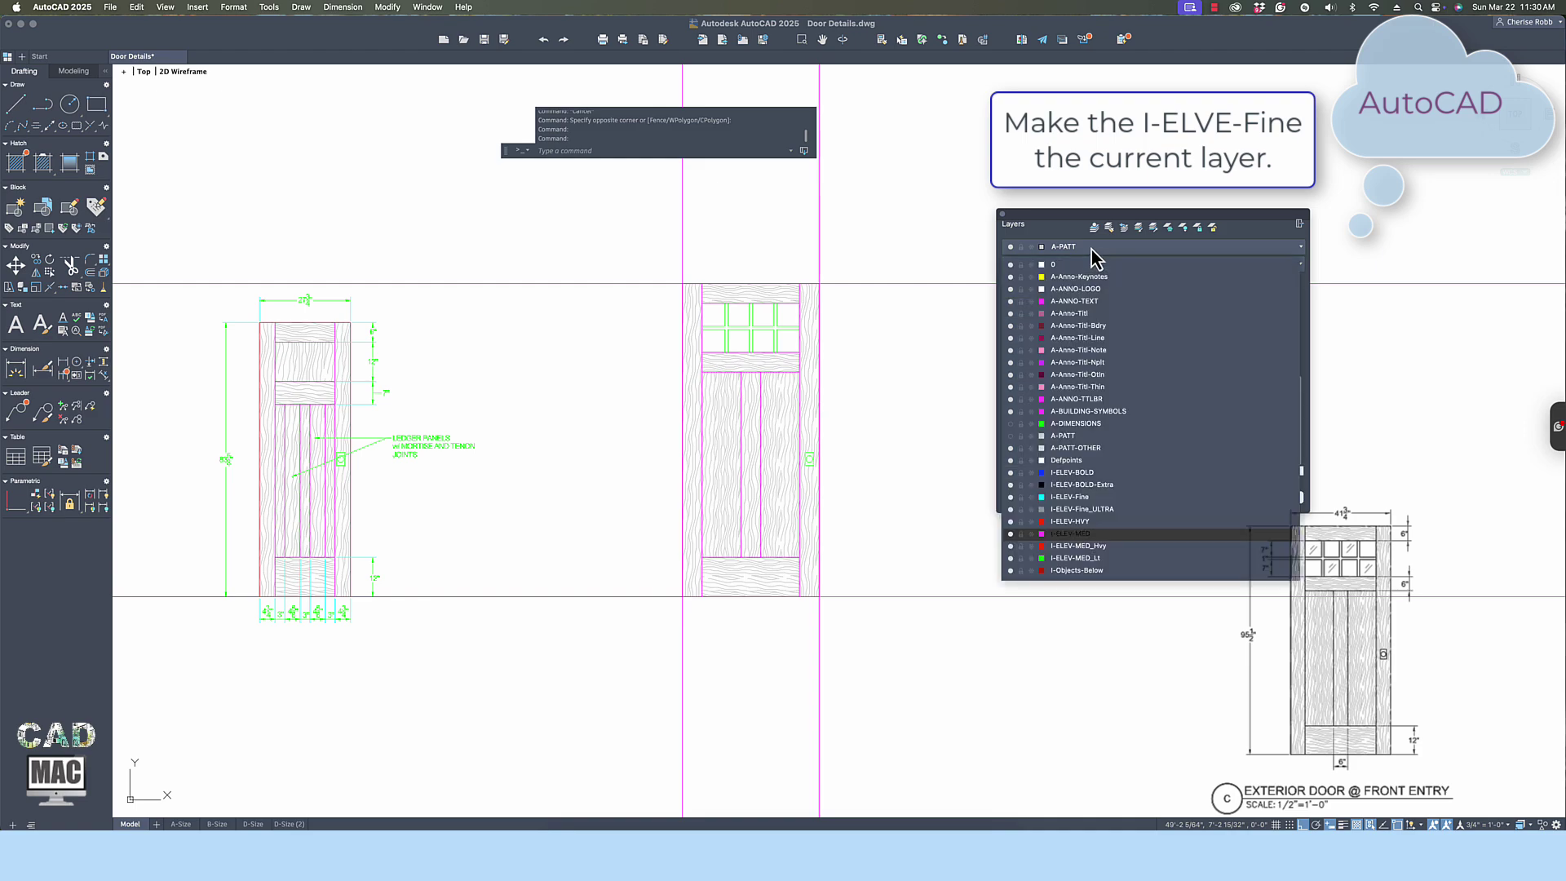
pyautogui.click(1079, 498)
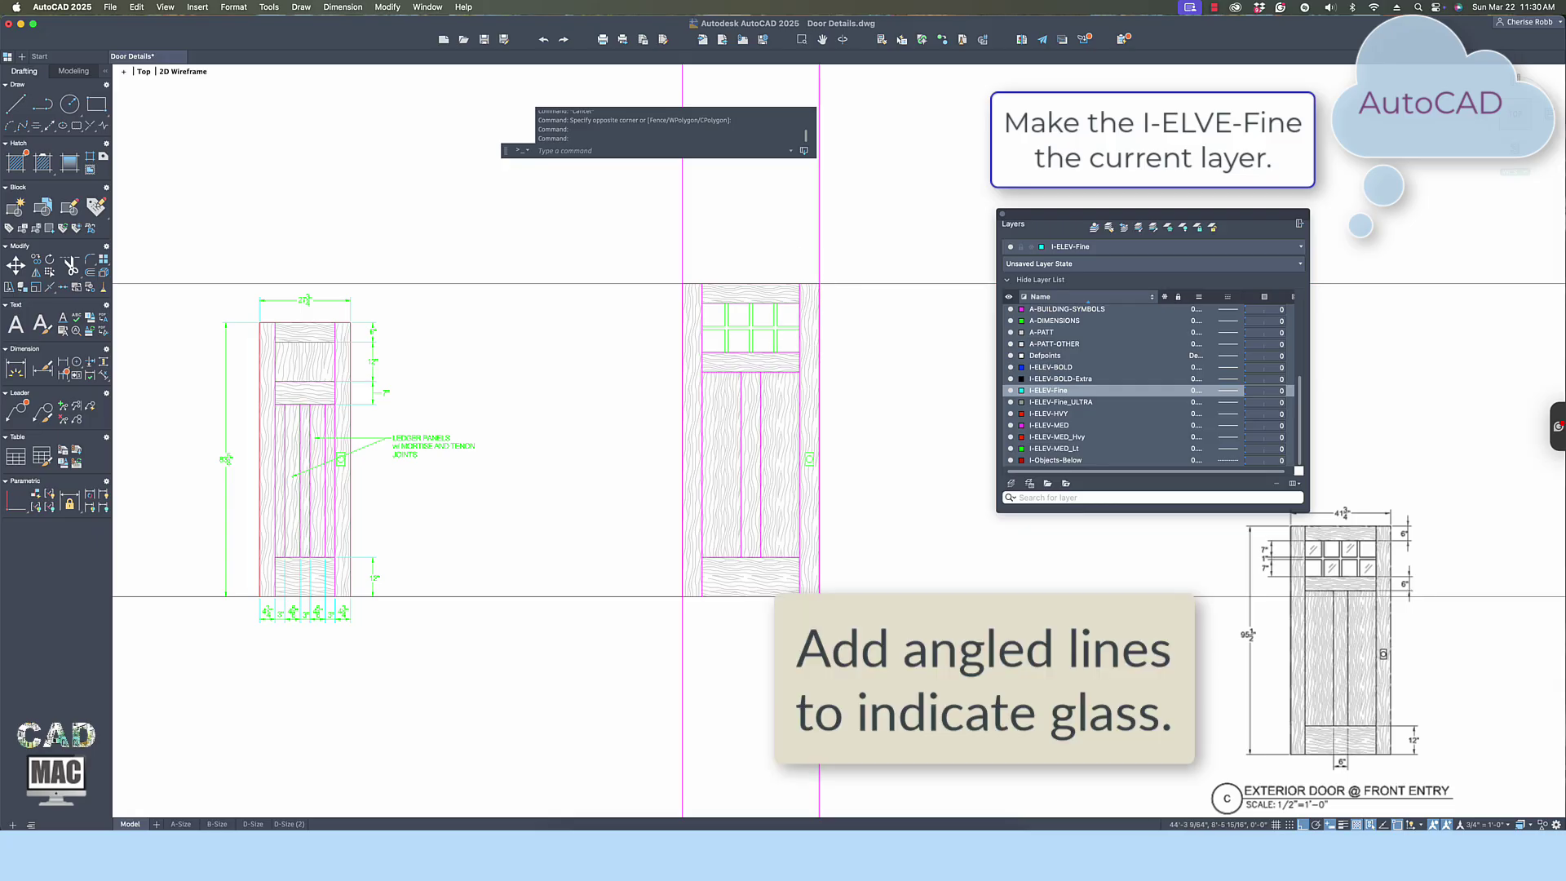
# With Ortho off, draw an angled glass line about 4 5/8" long at about 48° in the upper-left glass panel.
pyautogui.scroll(5, 803, 343)
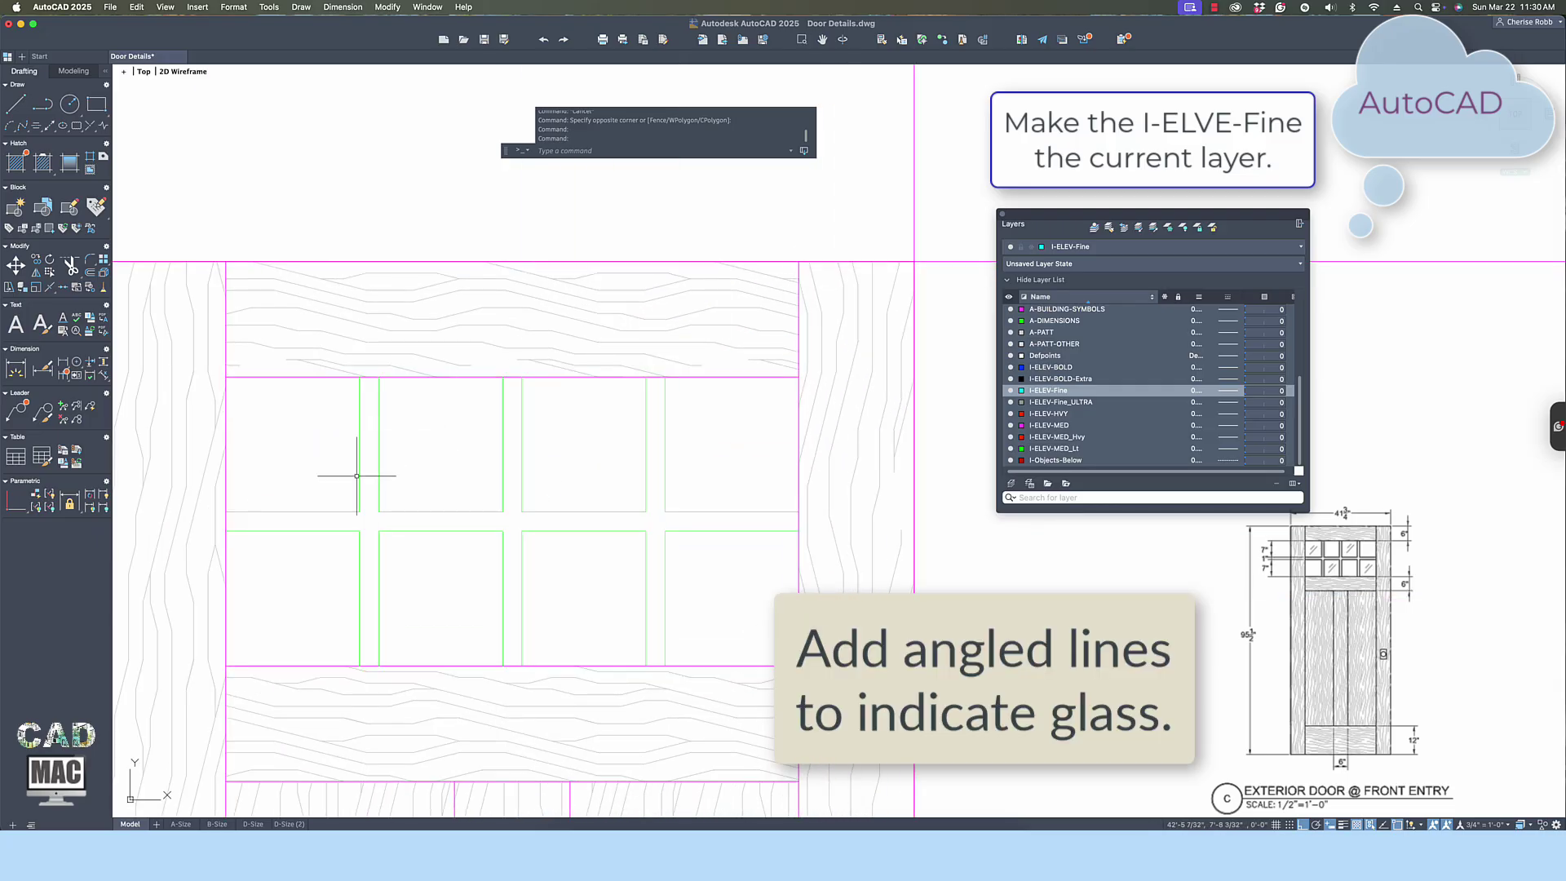
pyautogui.click(262, 487)
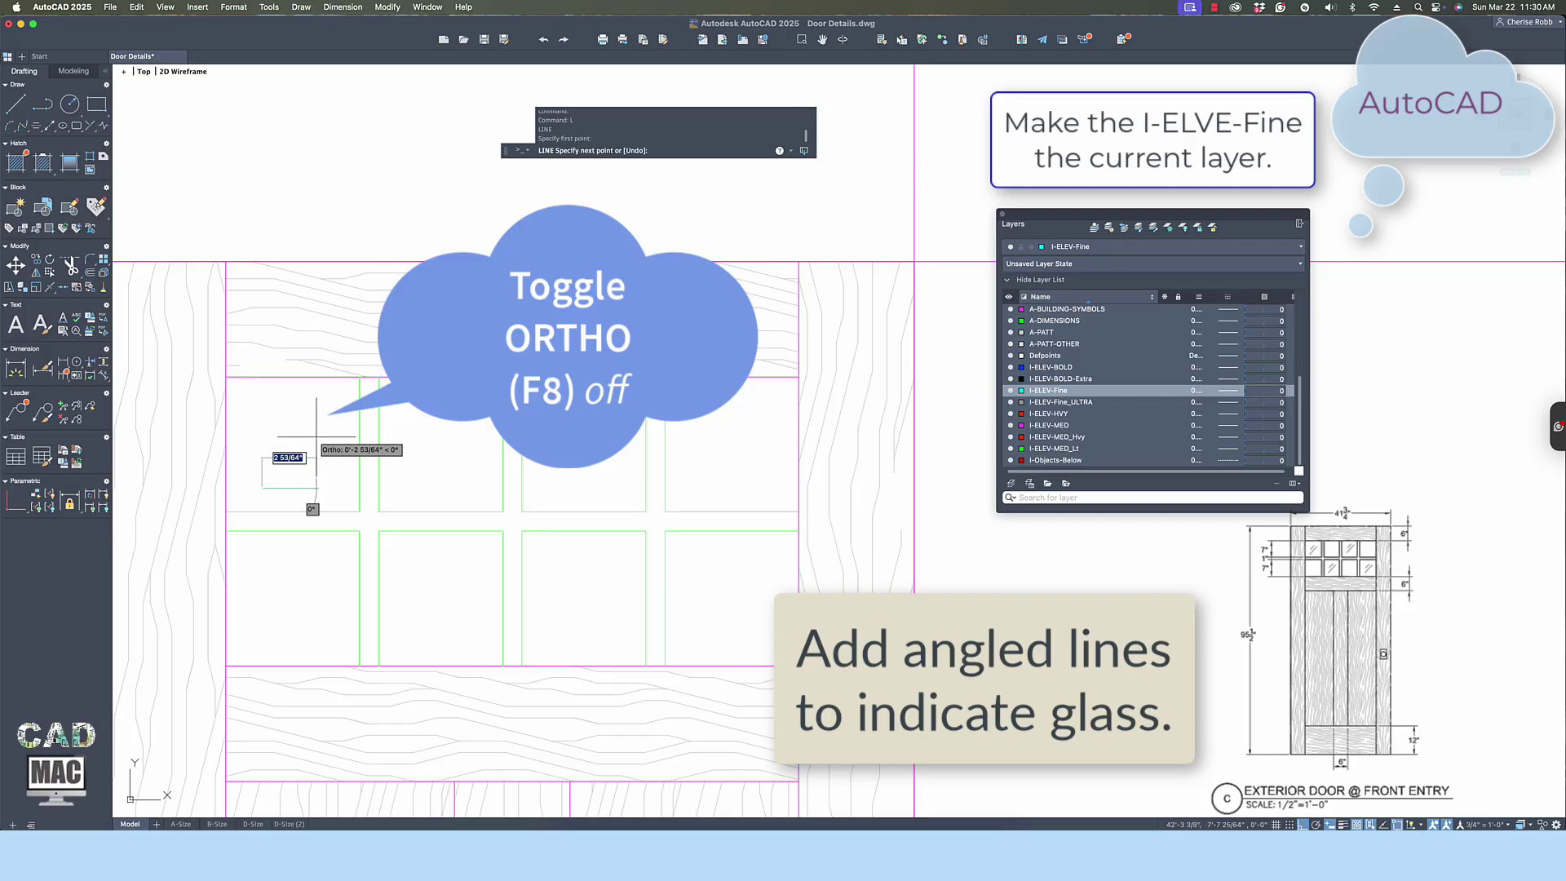
pyautogui.press('F8')
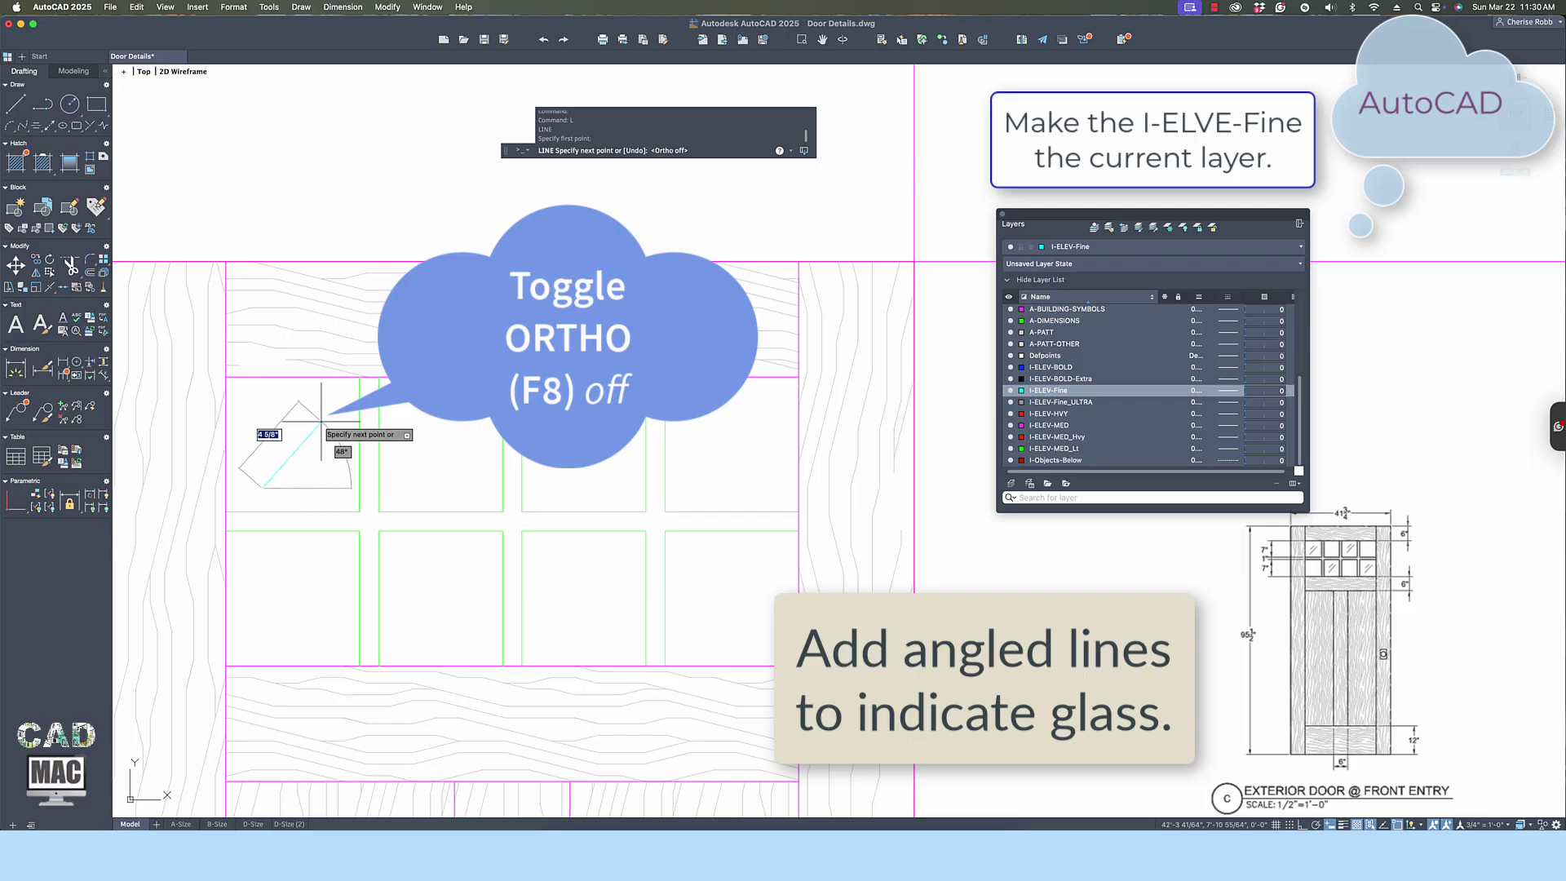
pyautogui.click(321, 424)
pyautogui.press('Return')
# Draw a shorter, roughly parallel angled line above the first one in the upper-left glass panel.
pyautogui.press('Return')
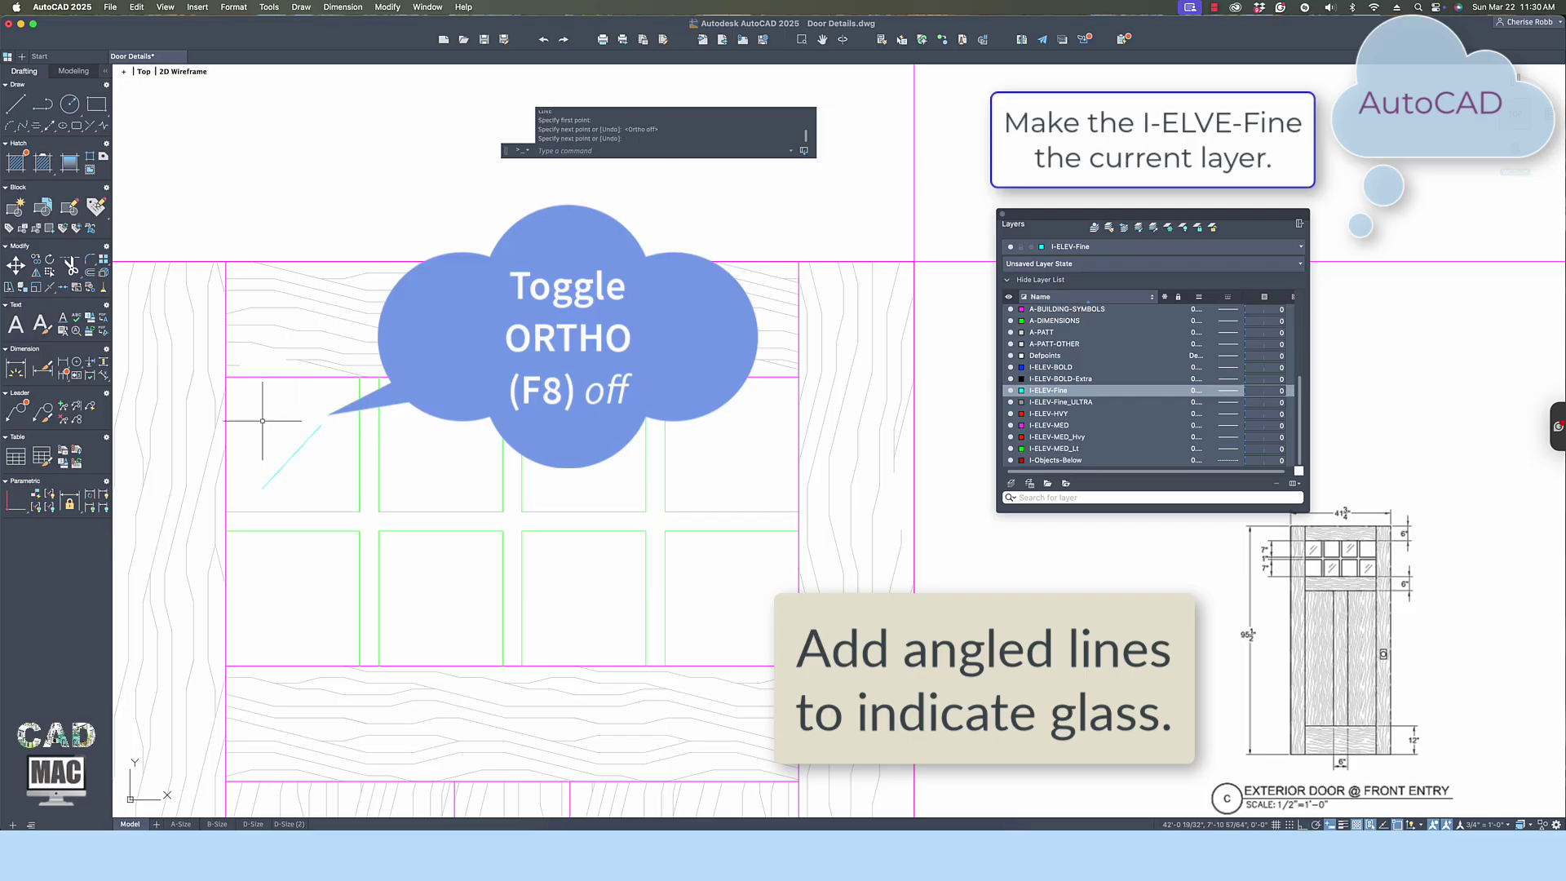
pyautogui.click(267, 447)
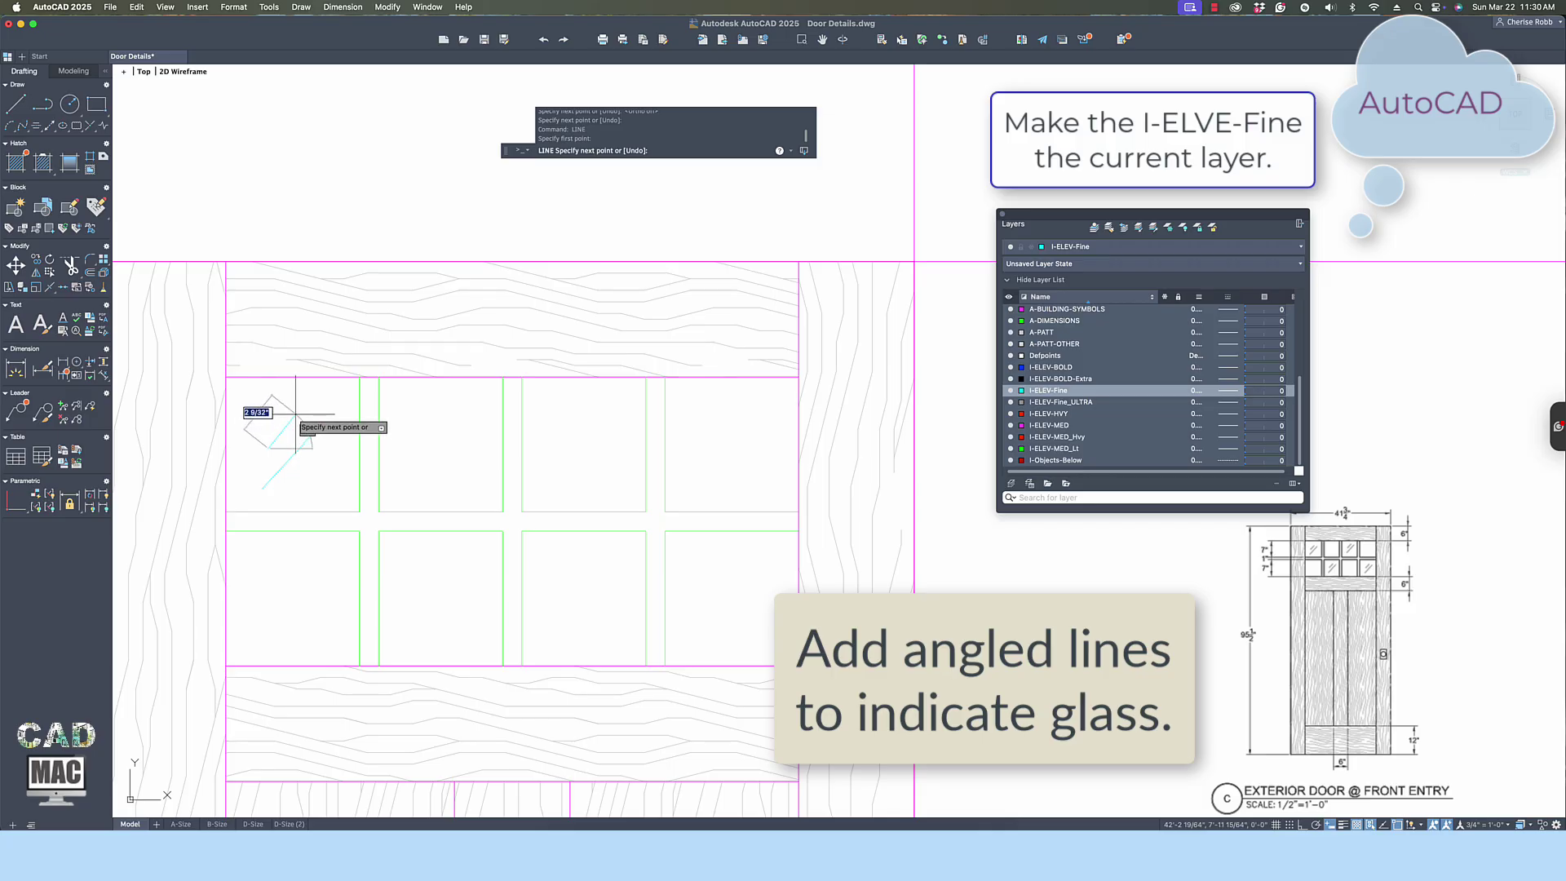
pyautogui.click(297, 419)
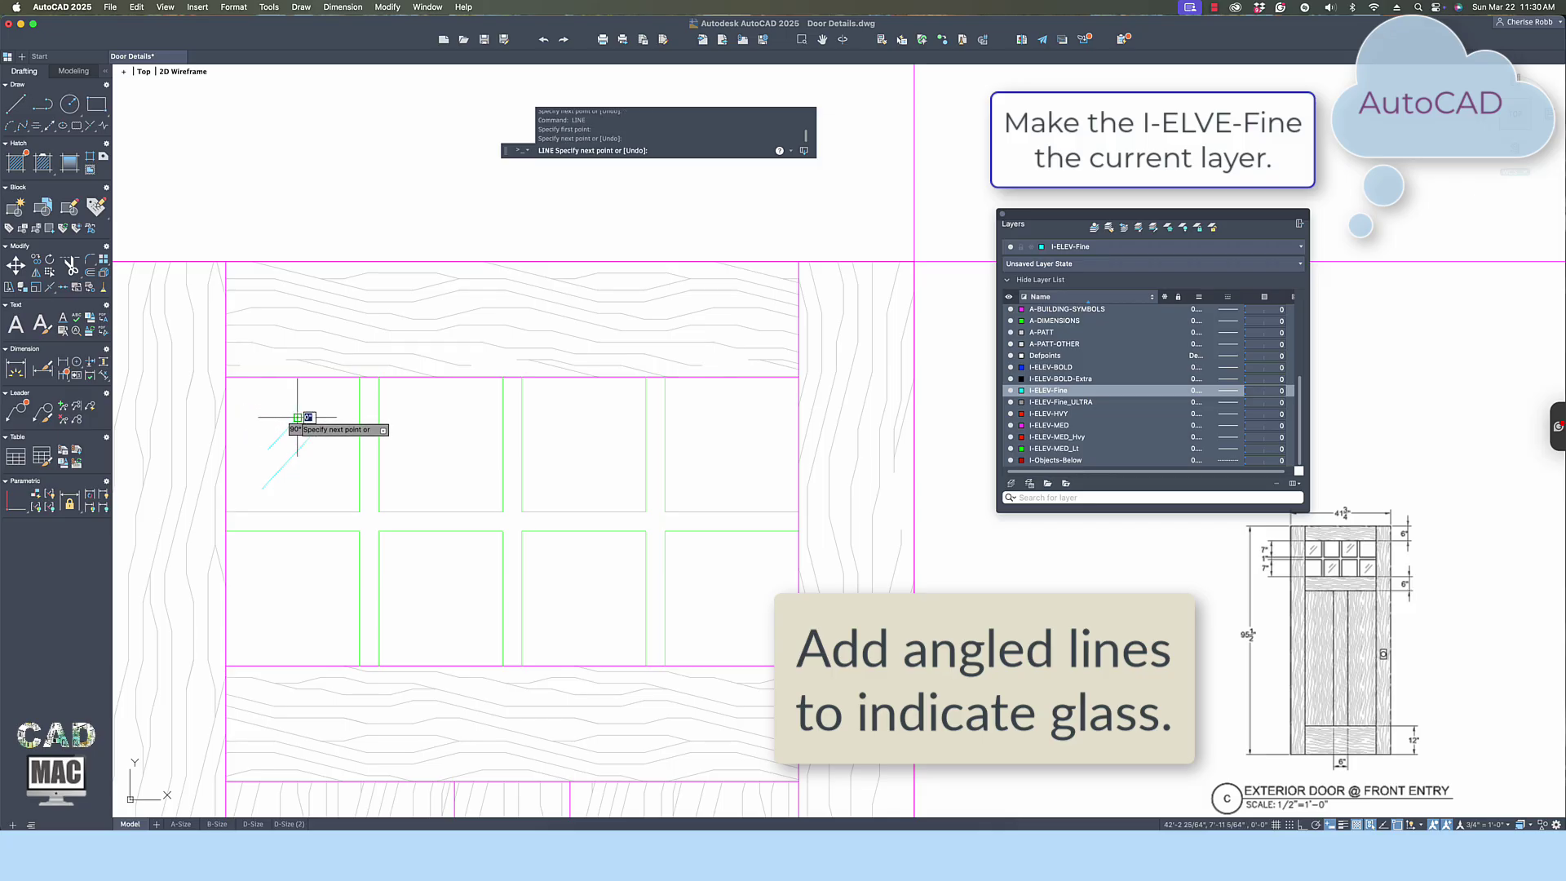
pyautogui.press('Return')
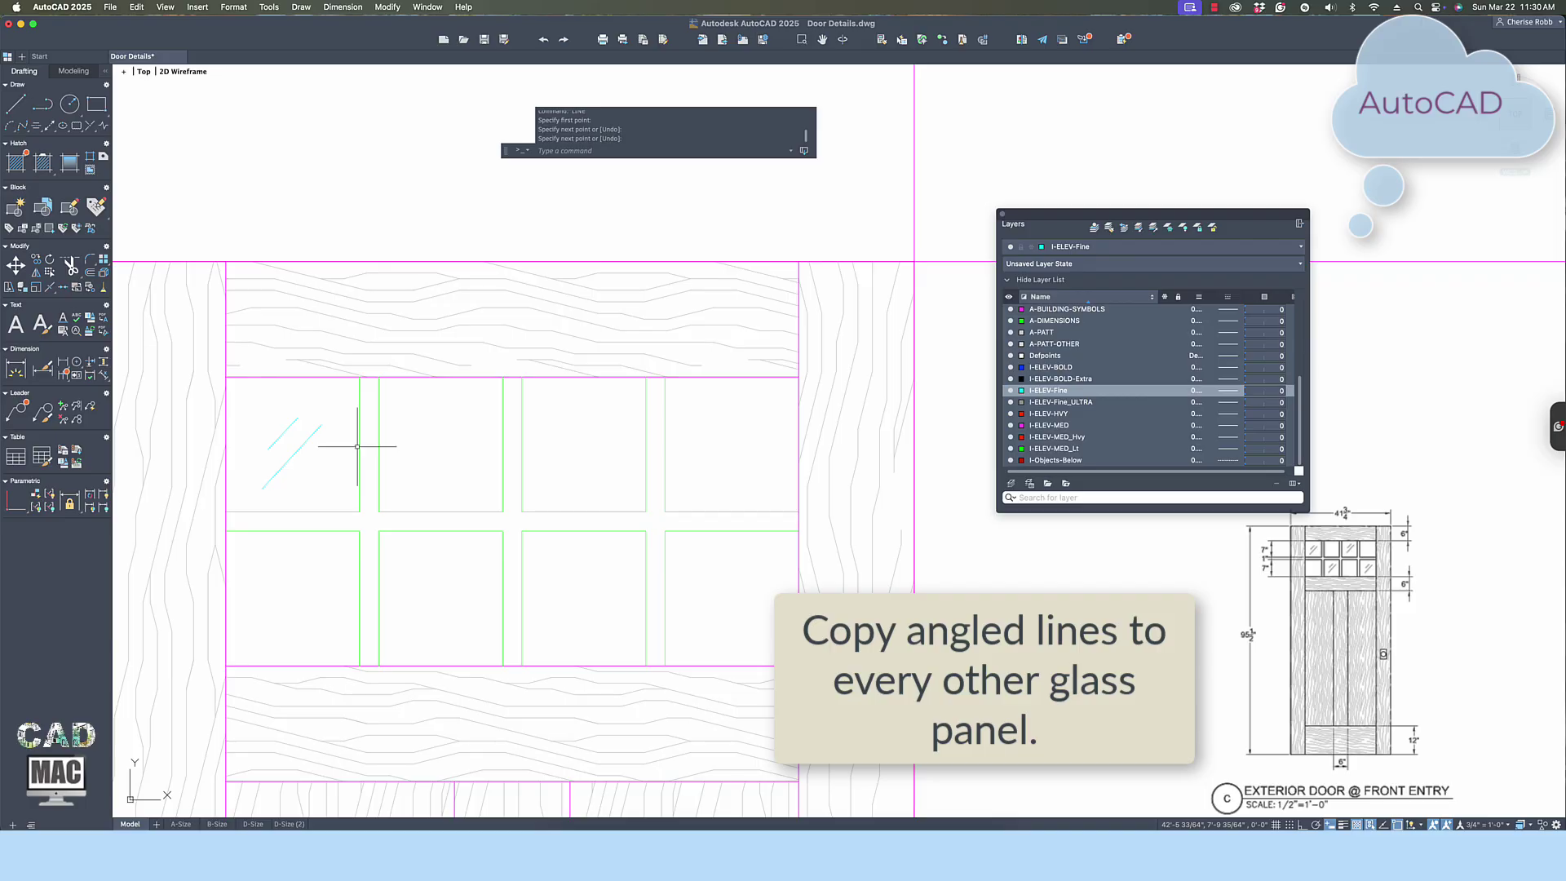
# Copy both angled glass lines into the second lower, third upper and fourth lower glass panels.
pyautogui.write('co')
pyautogui.press('Return')
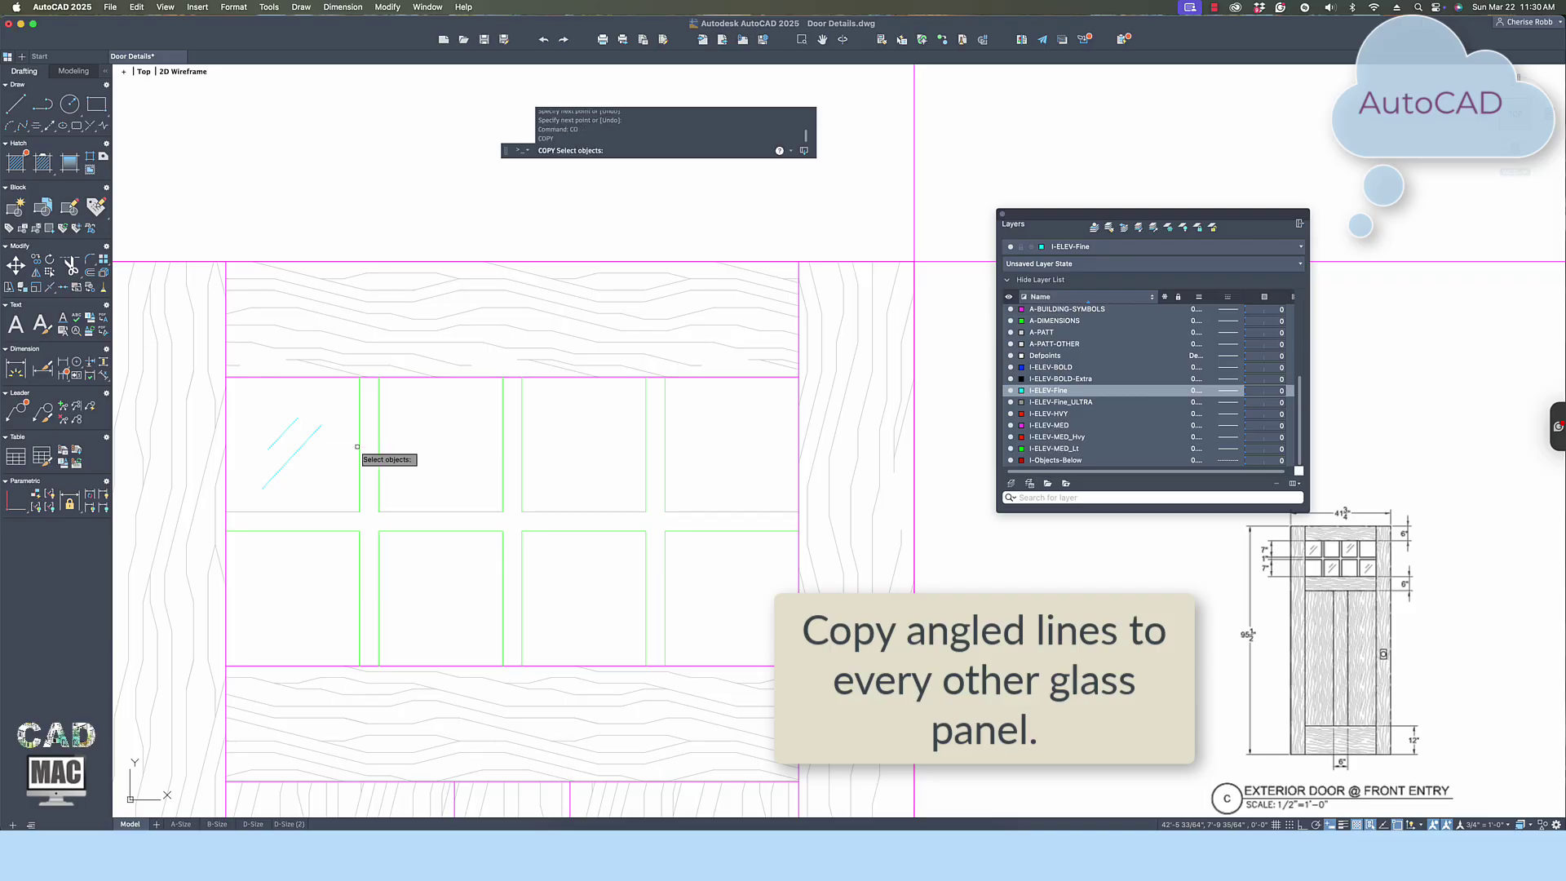
pyautogui.click(324, 397)
pyautogui.click(277, 464)
pyautogui.press('Return')
pyautogui.click(290, 468)
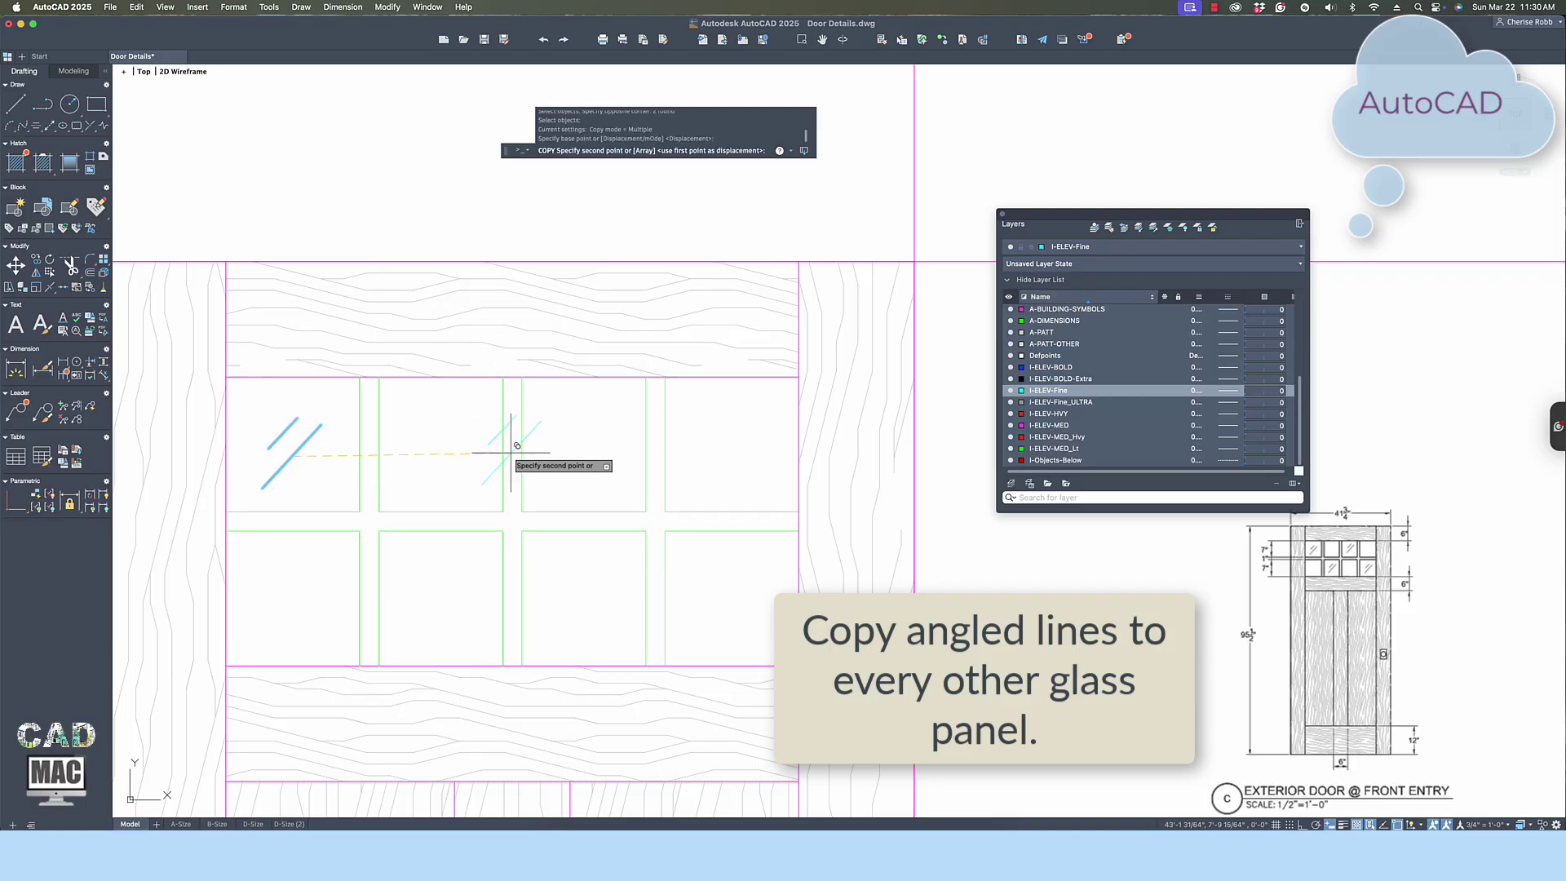
pyautogui.click(450, 594)
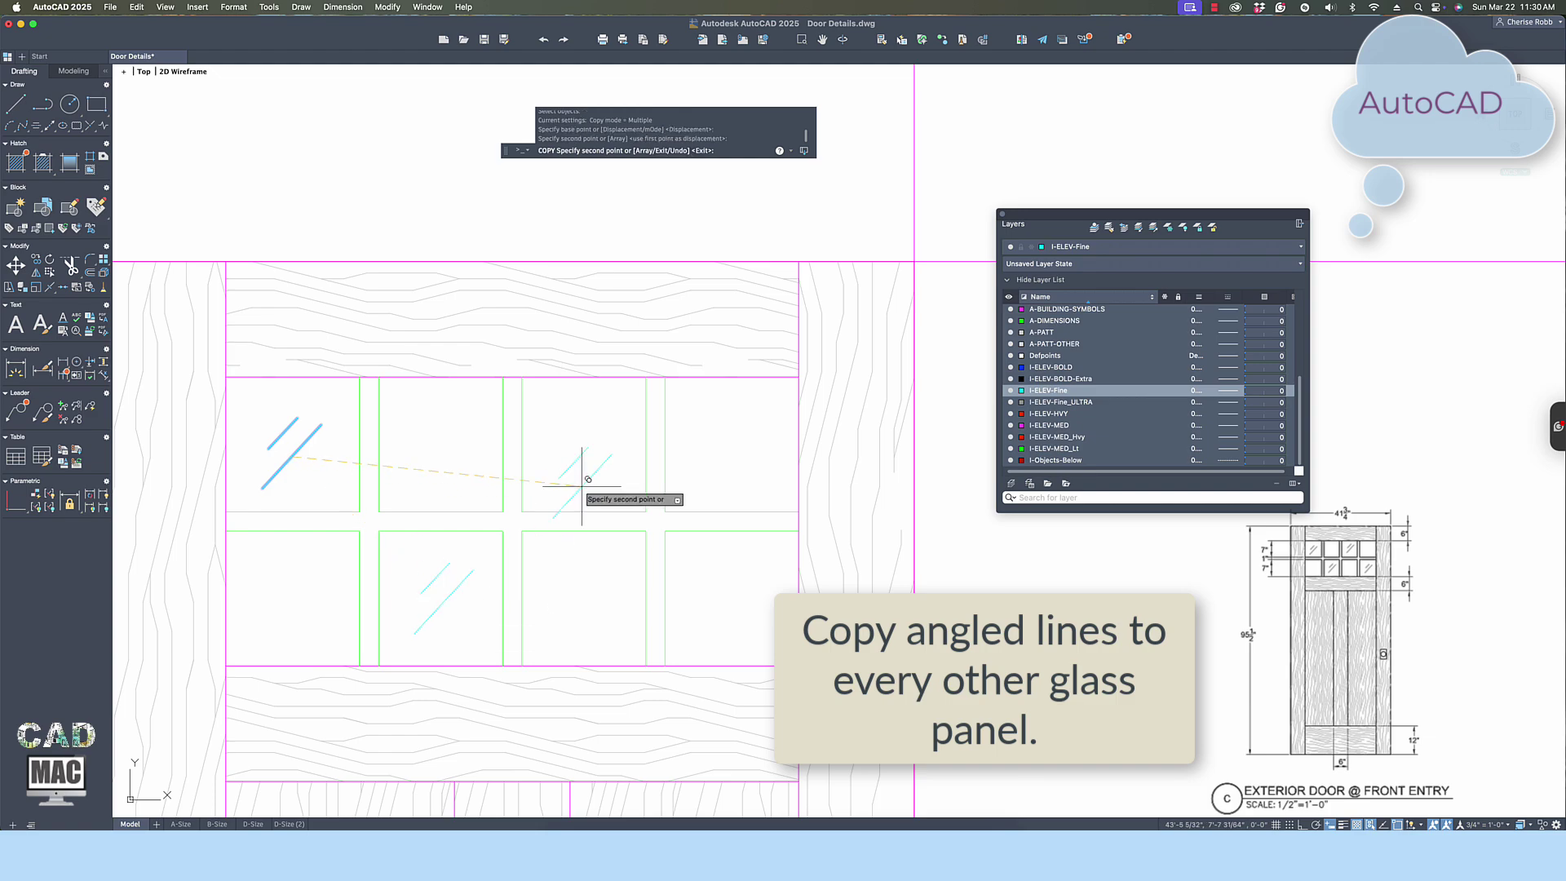
pyautogui.click(596, 434)
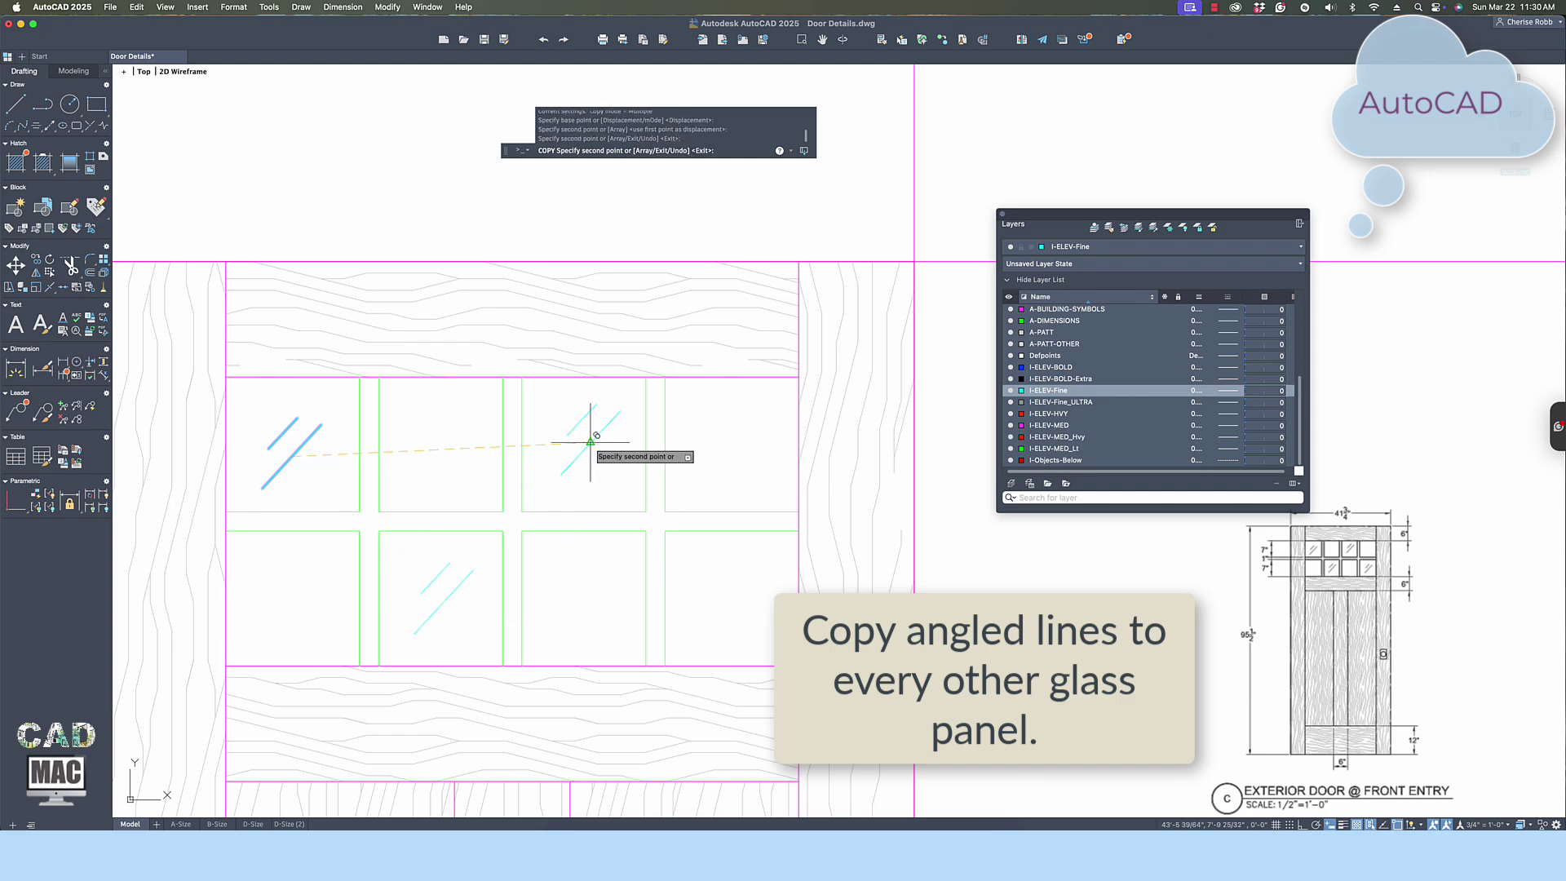
pyautogui.click(736, 603)
pyautogui.press('Return')
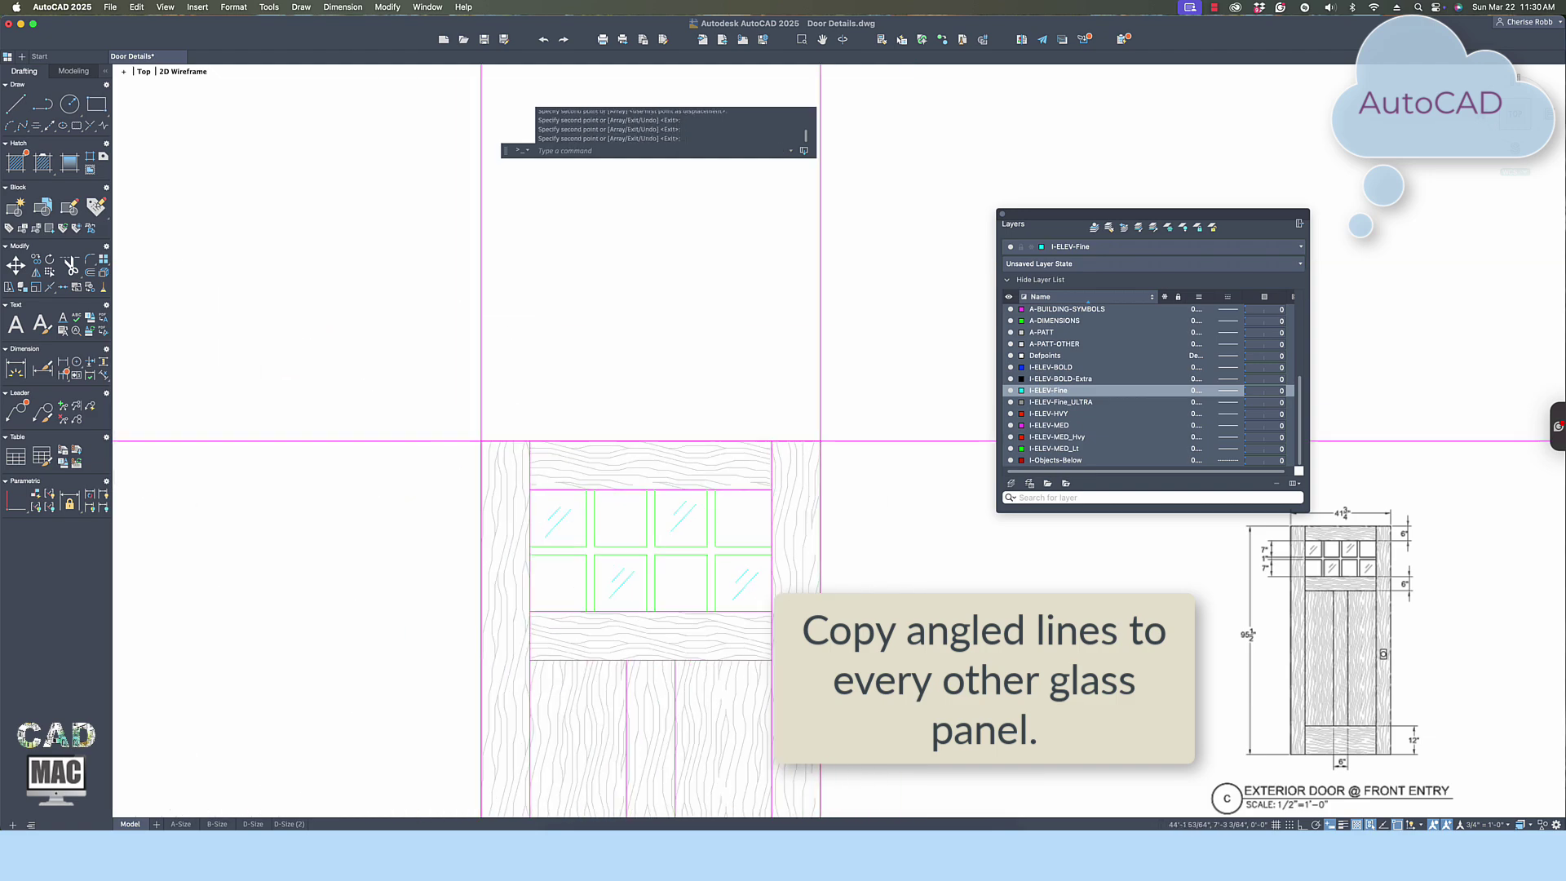
# Make A-DIMENSIONS the current layer.
pyautogui.scroll(-6, 926, 625)
pyautogui.moveTo(951, 633); pyautogui.dragTo(743, 422, button='middle')
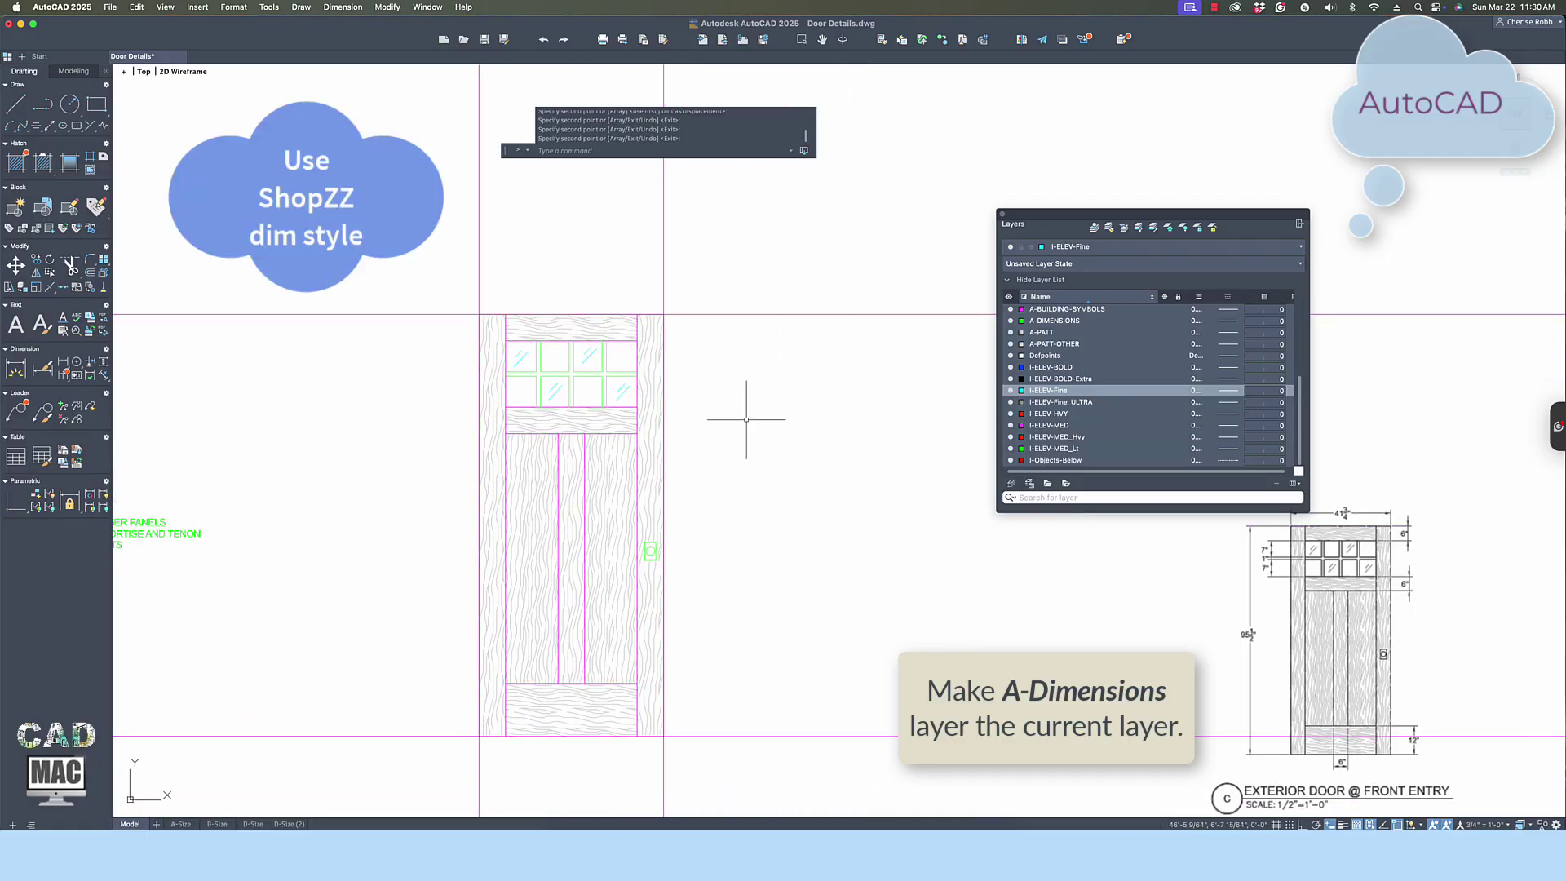
pyautogui.click(1104, 248)
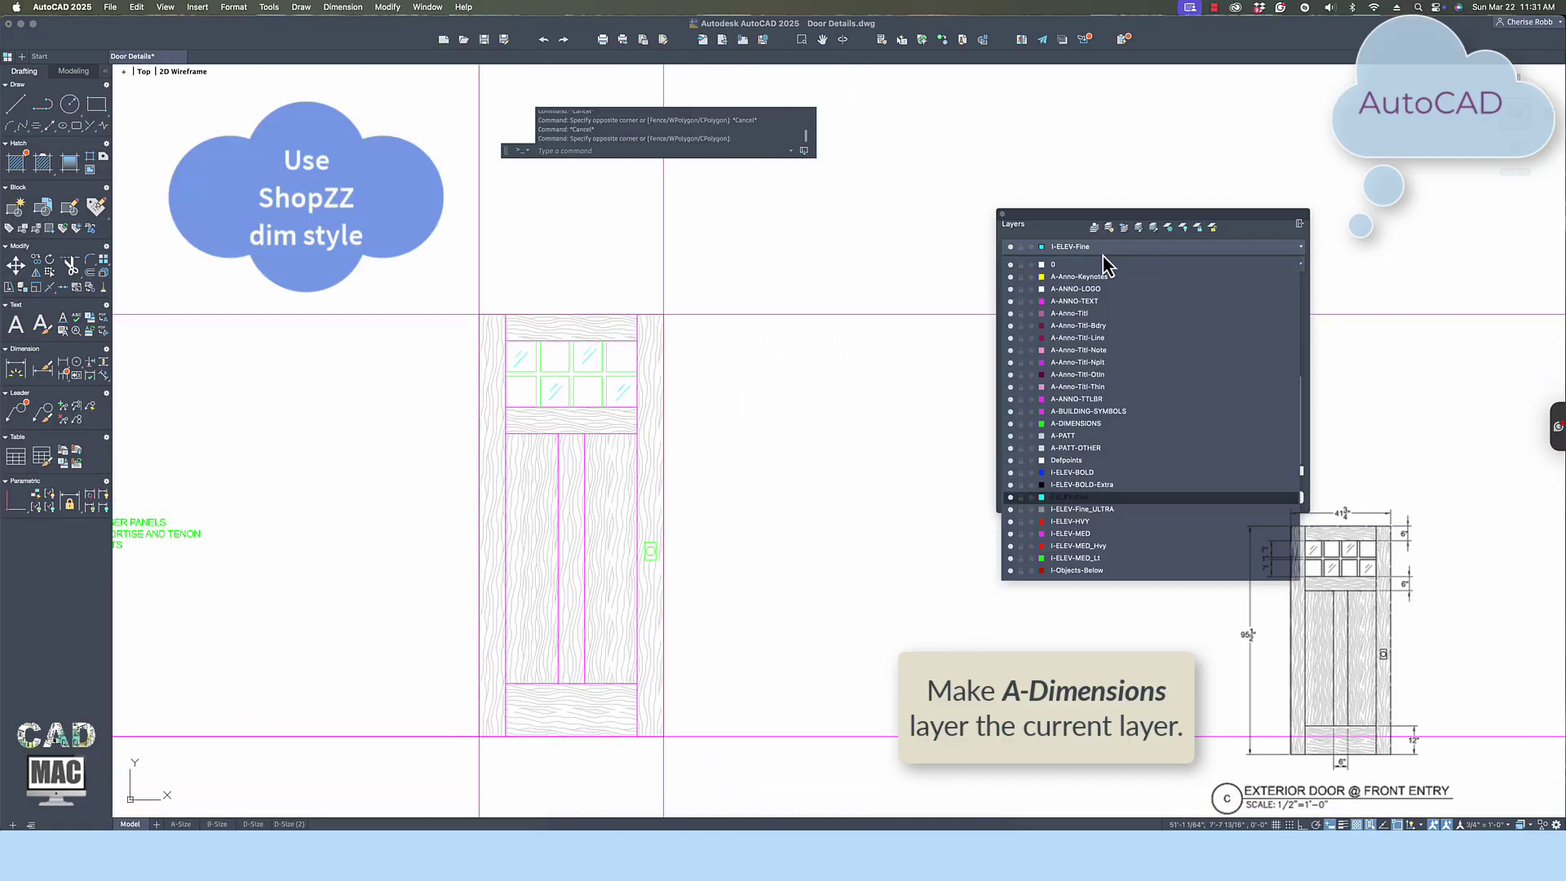
pyautogui.click(1093, 423)
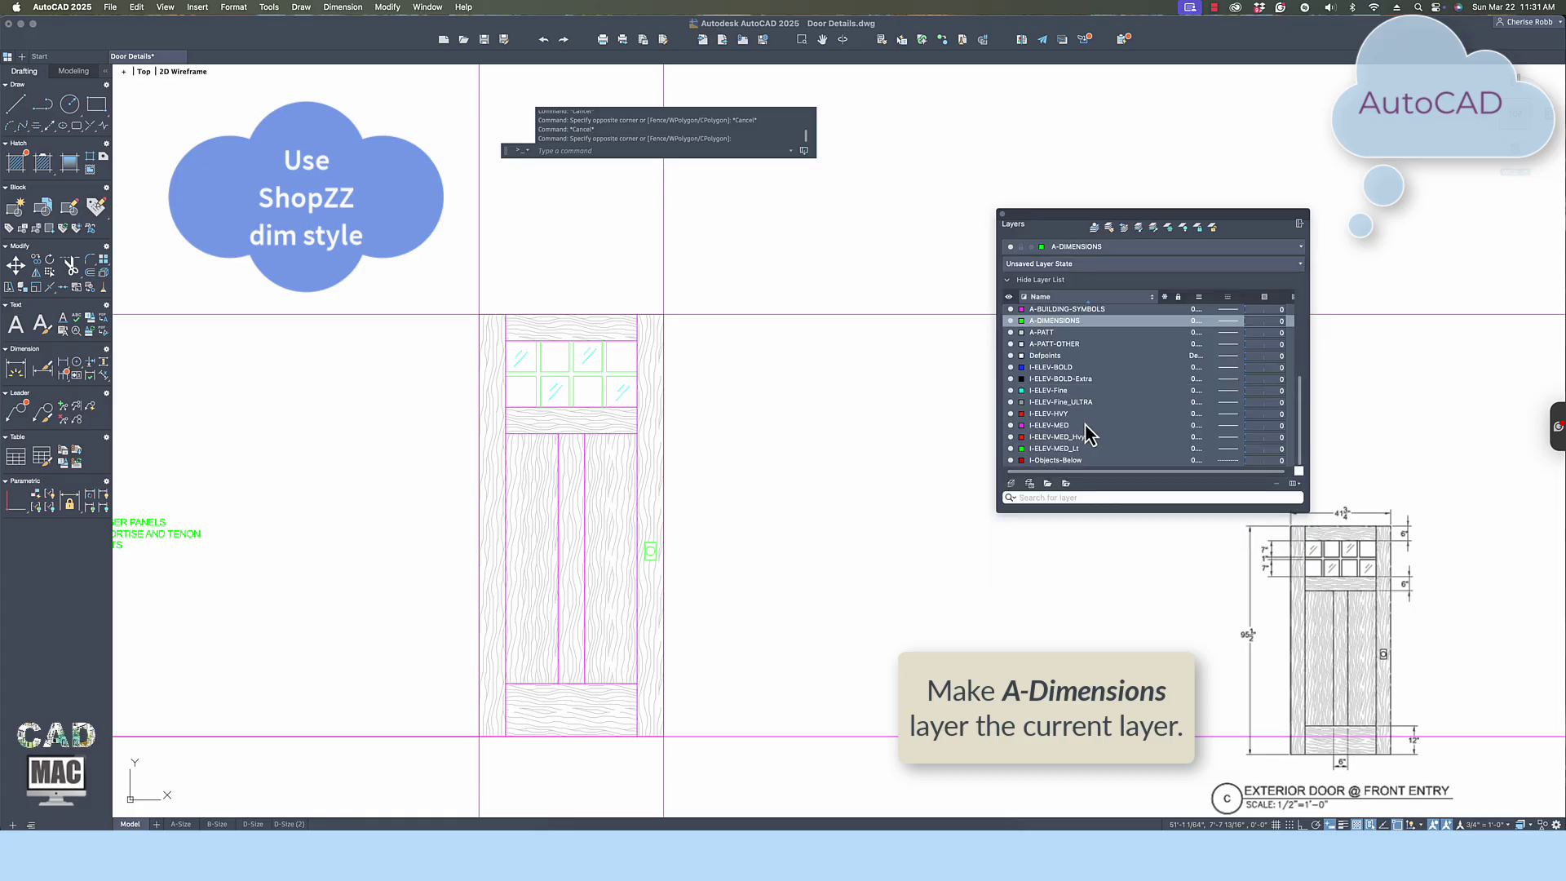
# Add a linear dimension for the overall door width, placed just above the door's top edge.
pyautogui.scroll(1, 754, 427)
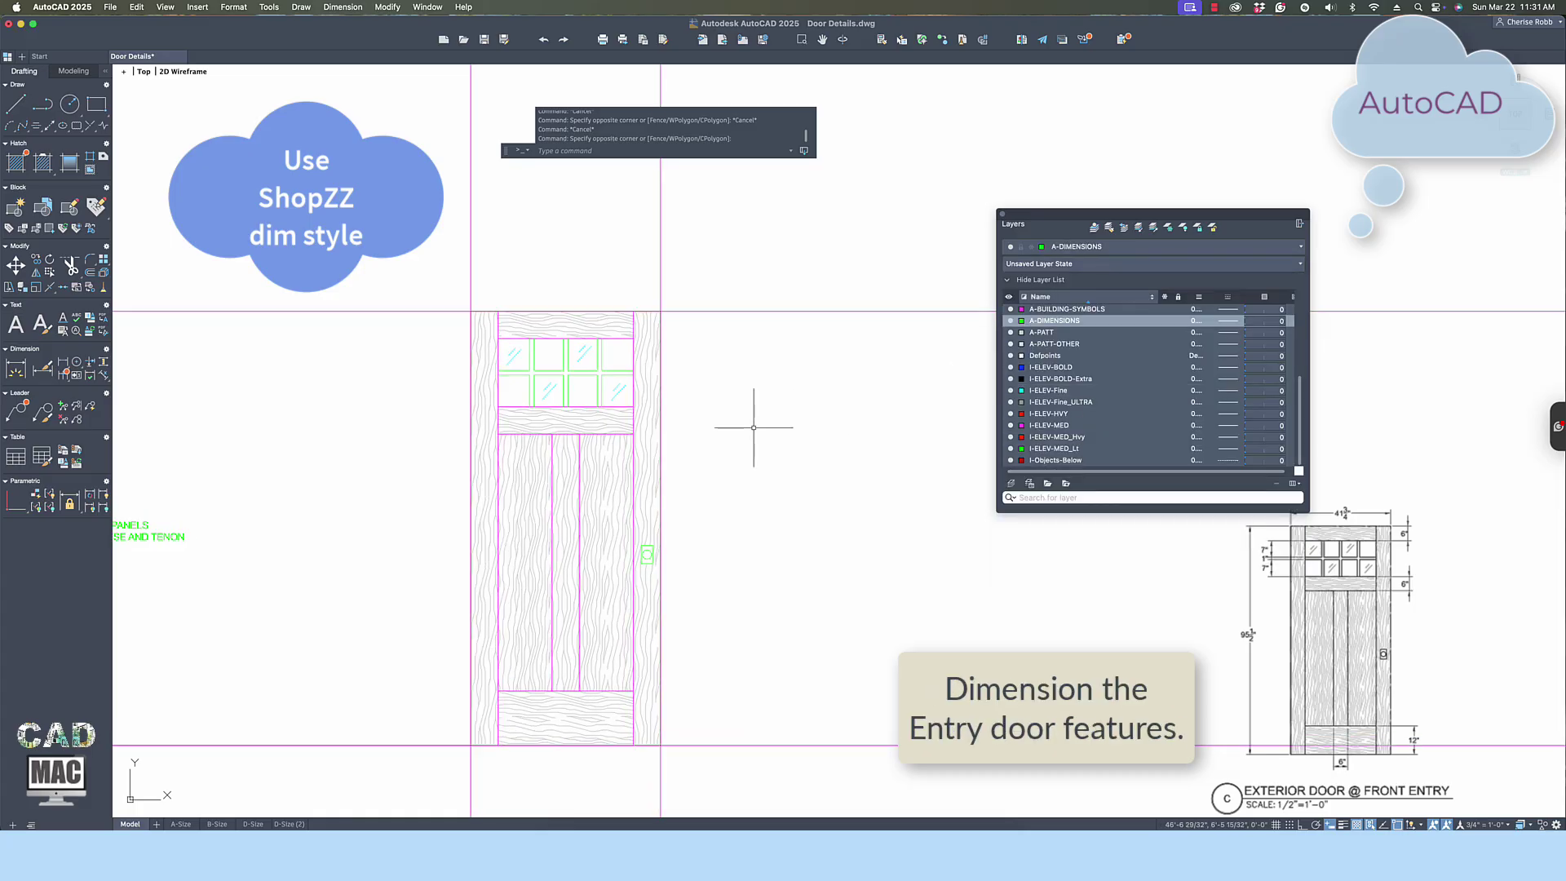
pyautogui.click(70, 365)
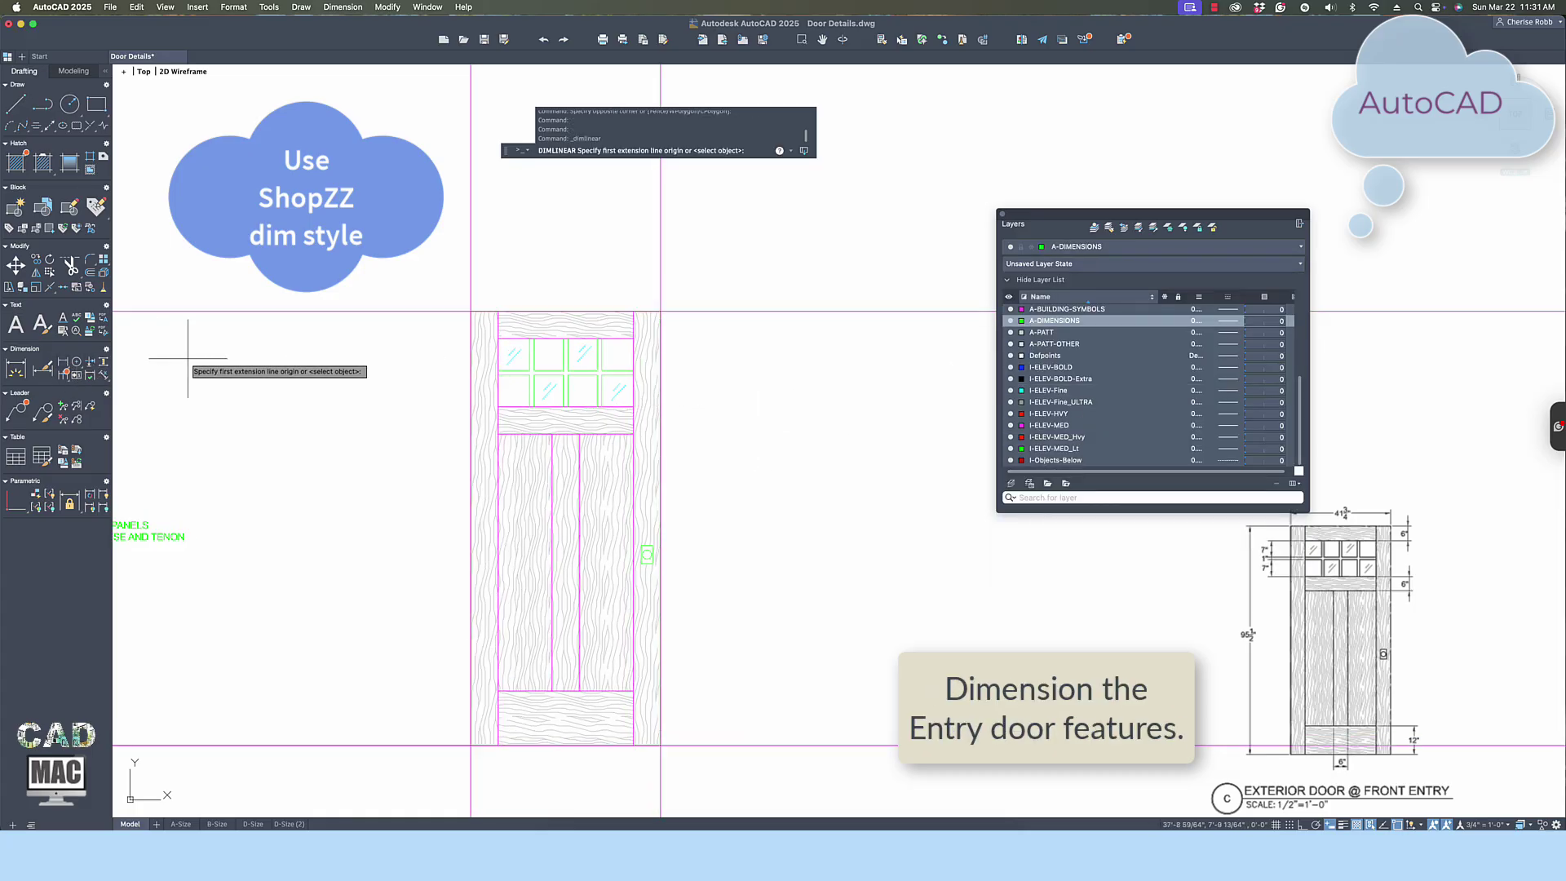
pyautogui.click(470, 311)
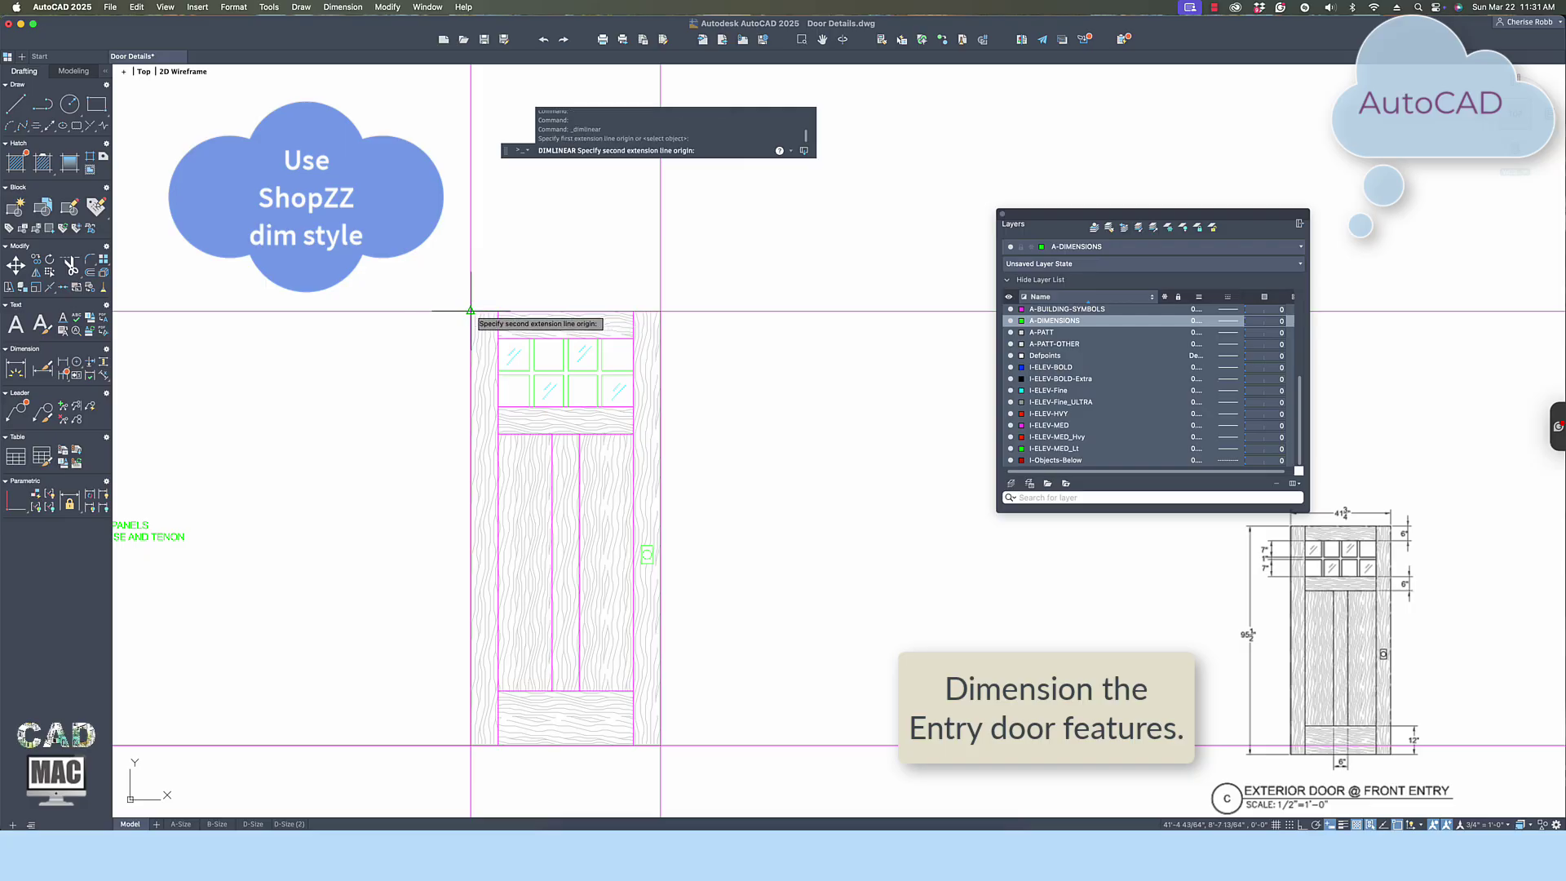
pyautogui.click(661, 311)
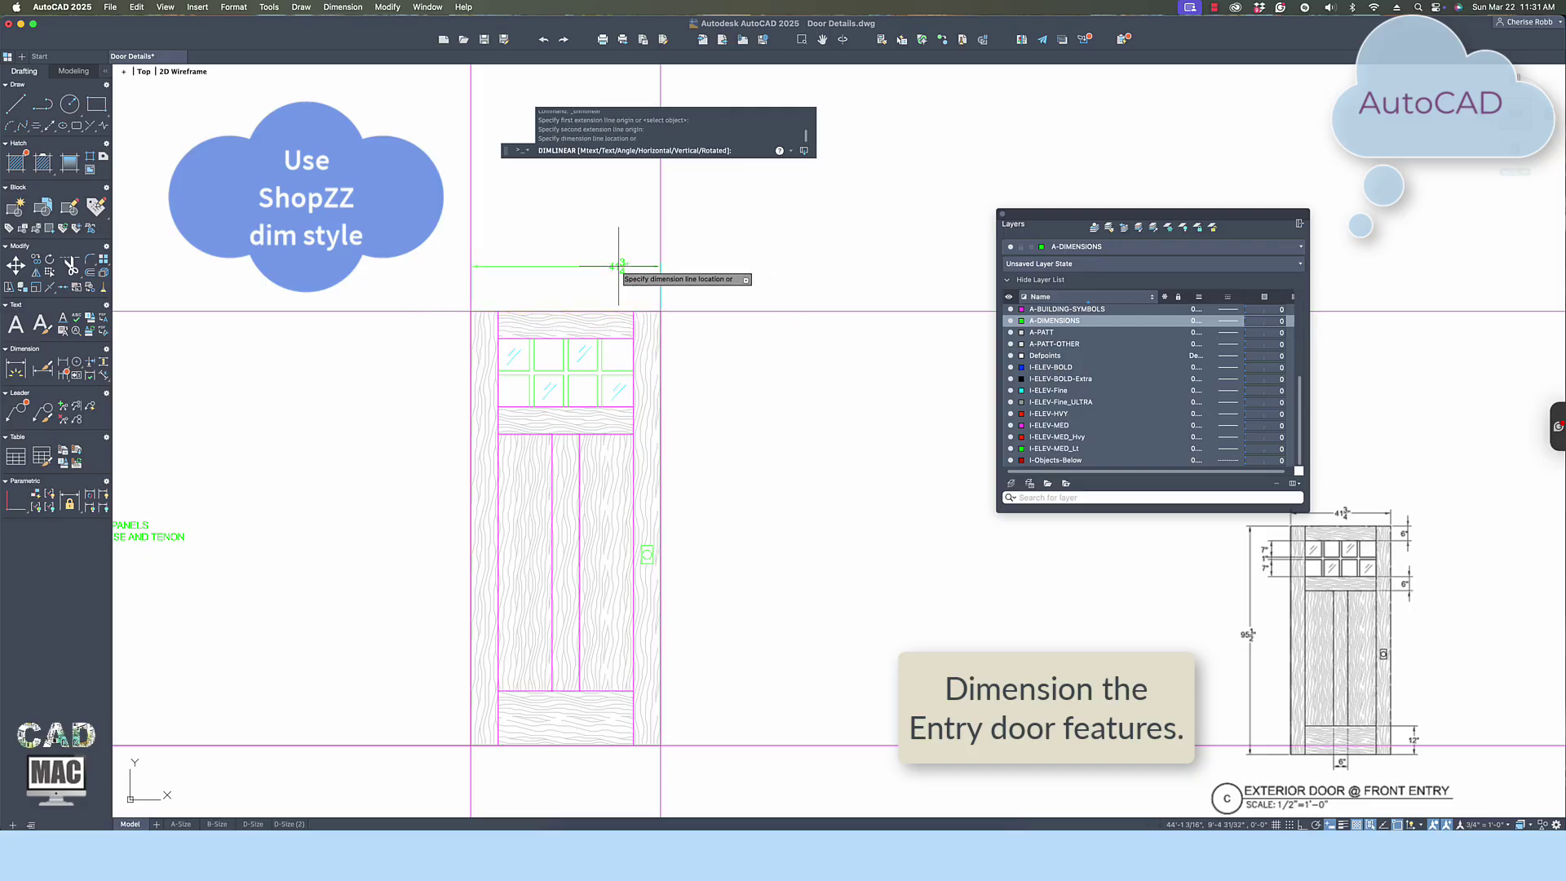
pyautogui.click(569, 286)
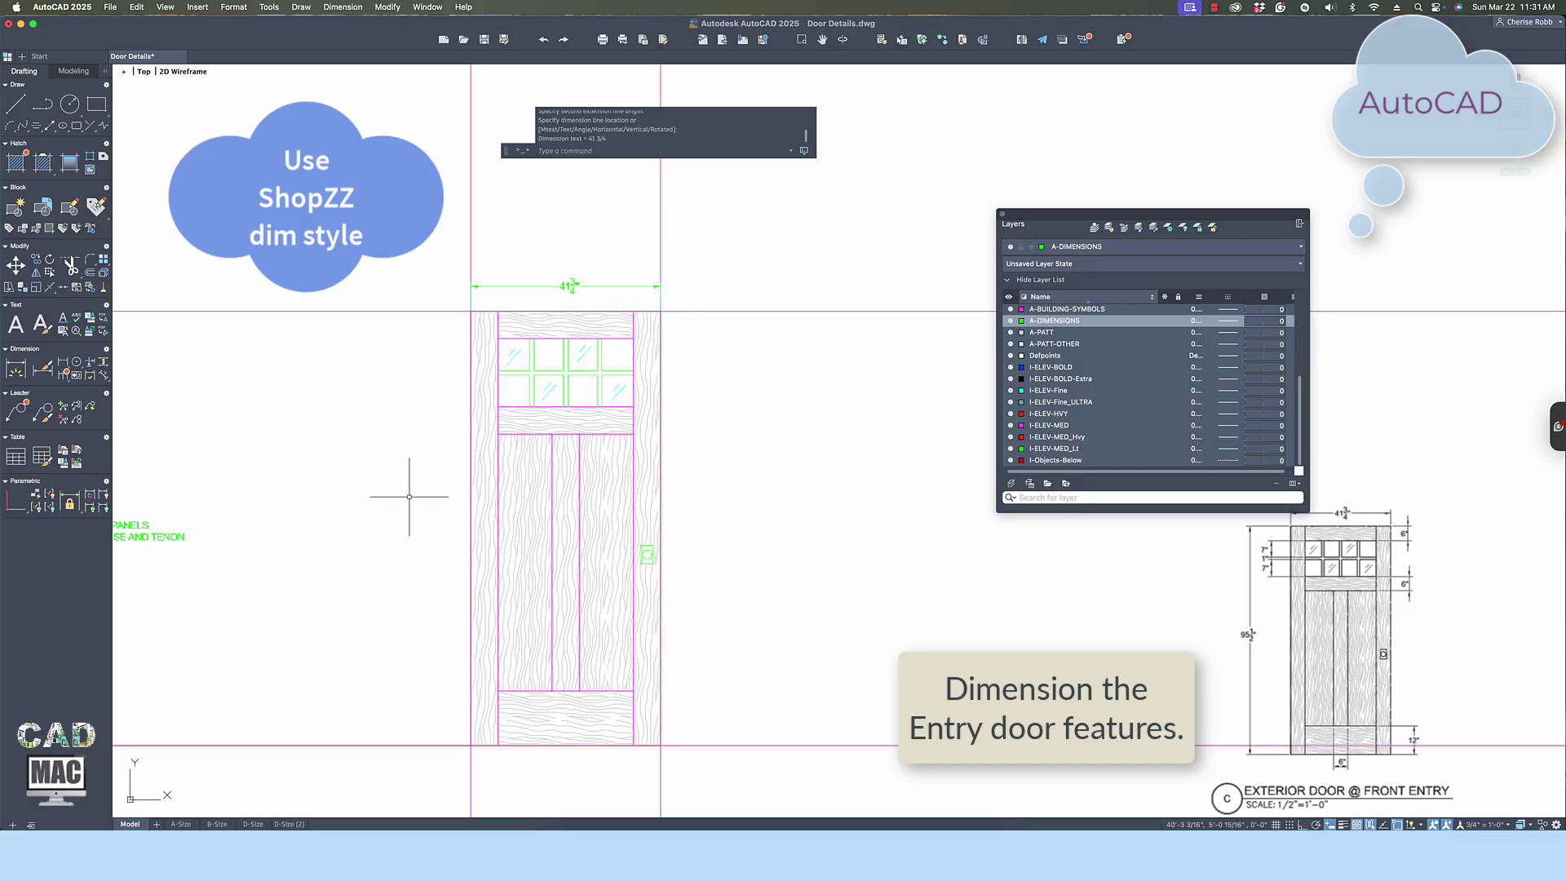
# Add a vertical linear dimension for the upper glass panel's height, placed outside the door's left stile.
pyautogui.scroll(2, 409, 496)
pyautogui.scroll(2, 443, 409)
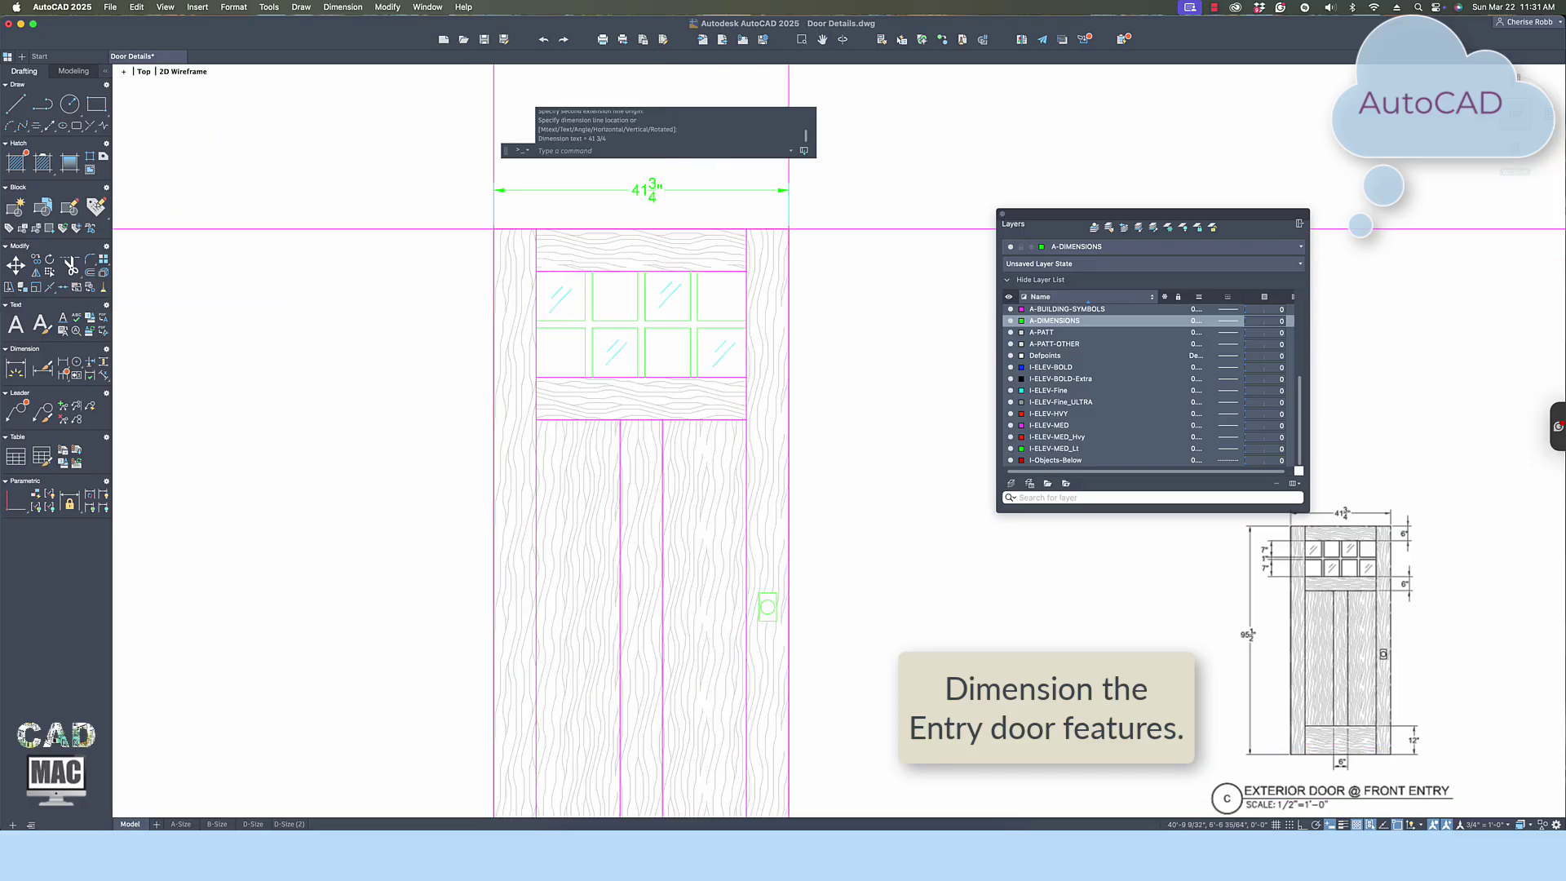
pyautogui.scroll(1, 440, 402)
pyautogui.click(457, 349)
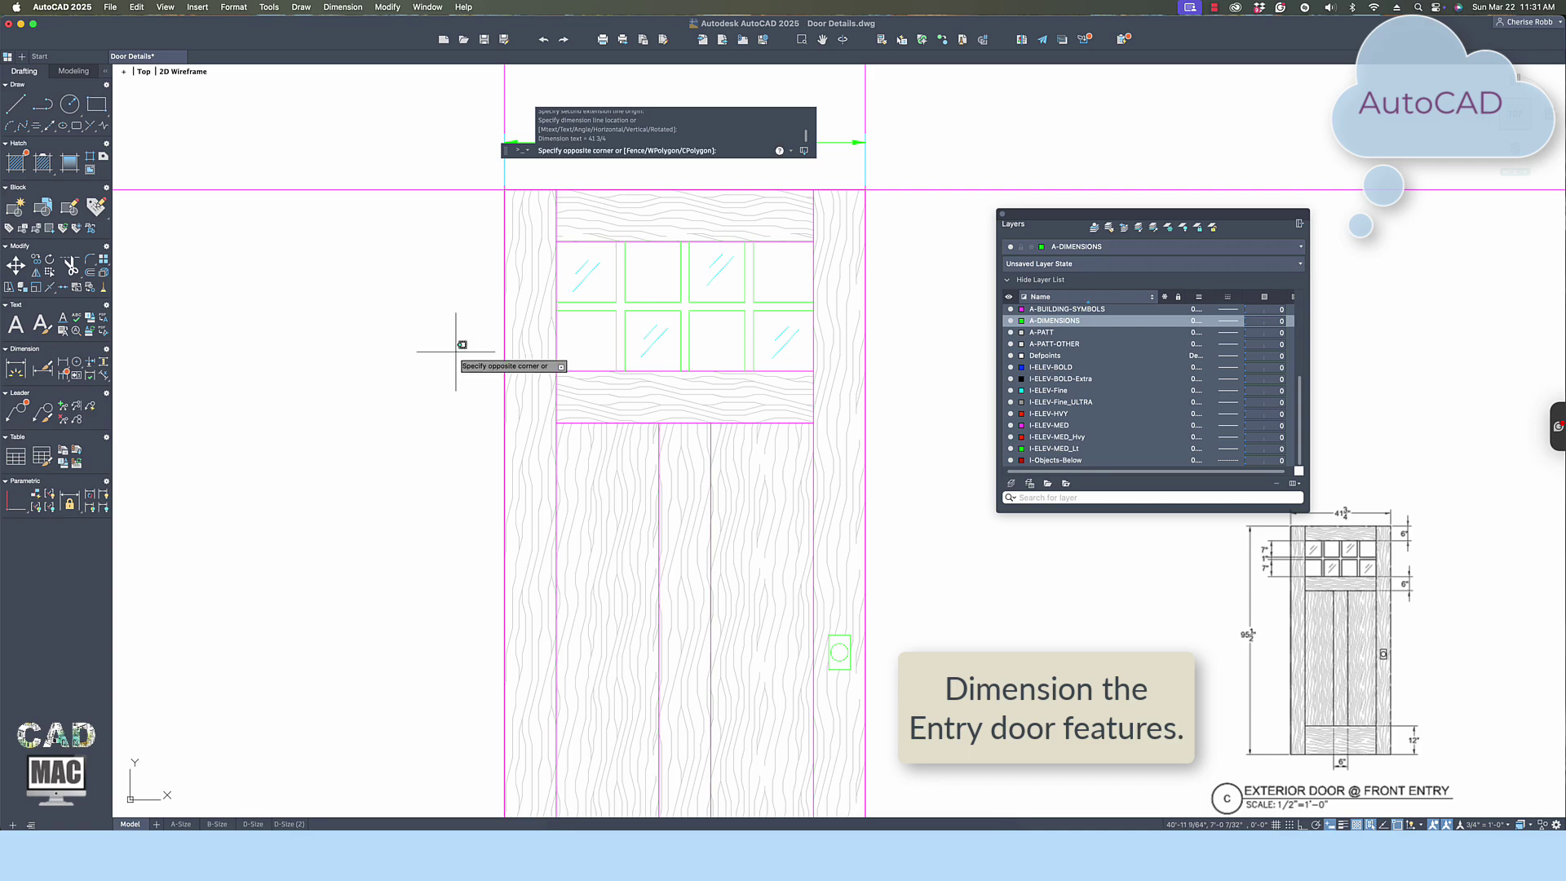
pyautogui.moveTo(457, 349); pyautogui.dragTo(447, 479, button='middle')
pyautogui.press('Escape')
pyautogui.press('Escape')
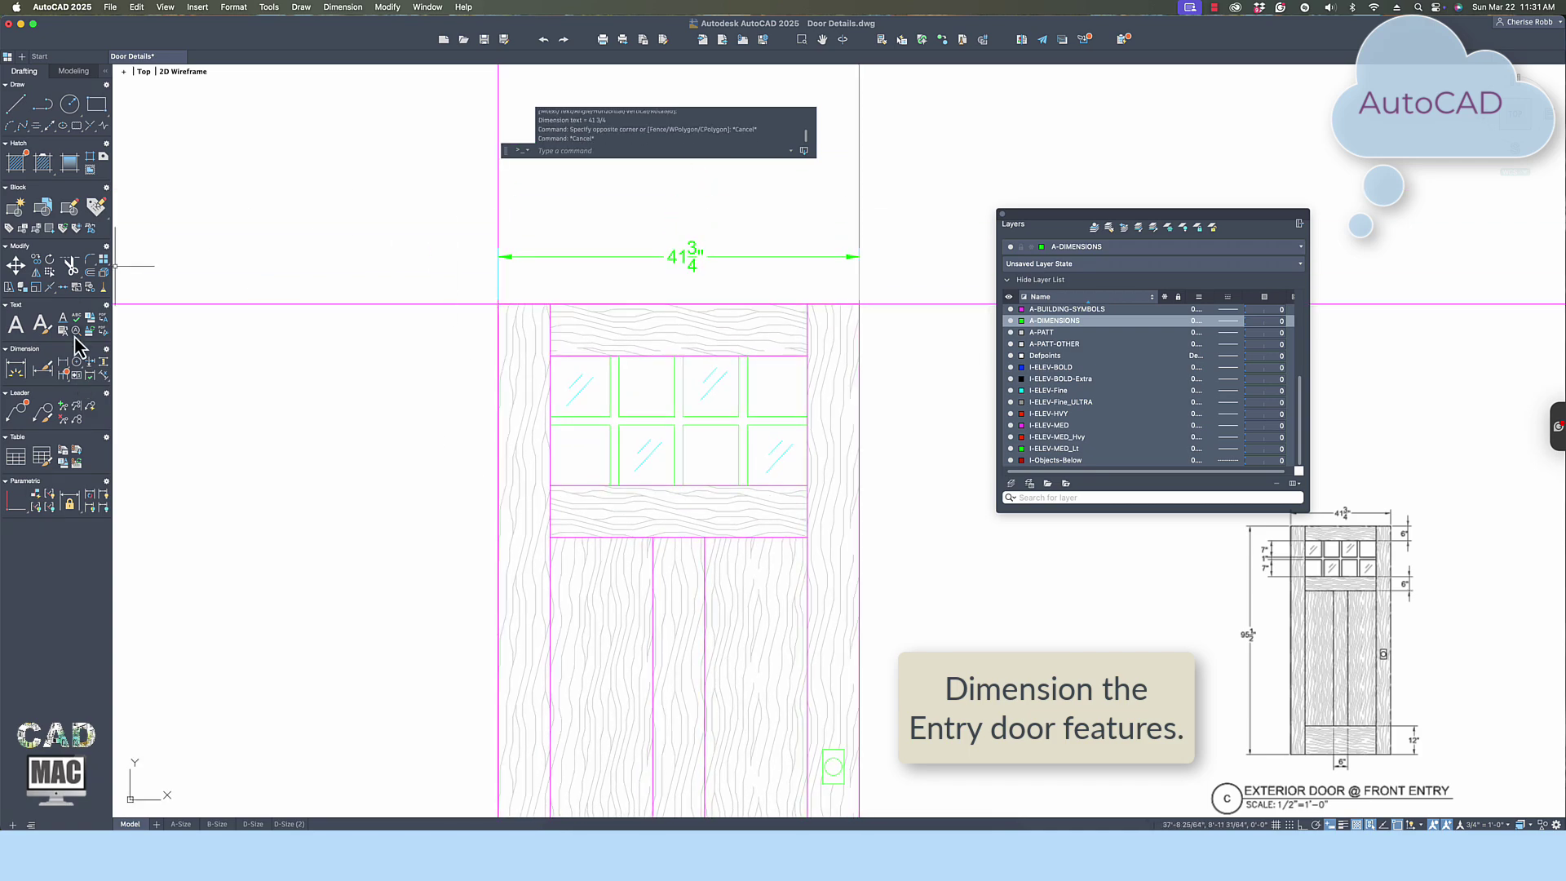
pyautogui.click(69, 369)
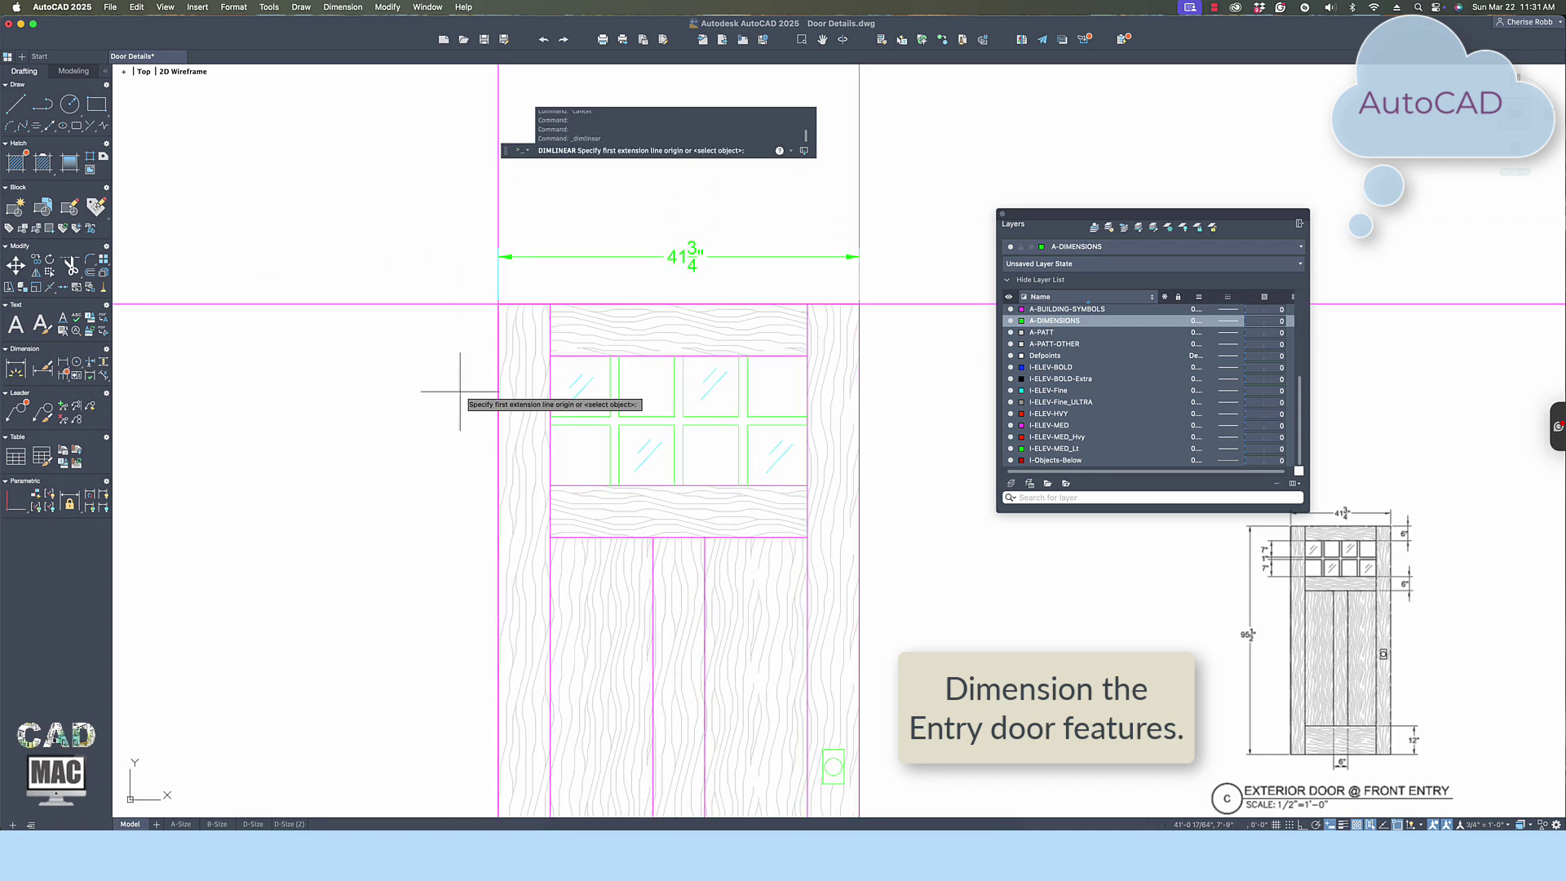
pyautogui.click(551, 357)
pyautogui.click(551, 417)
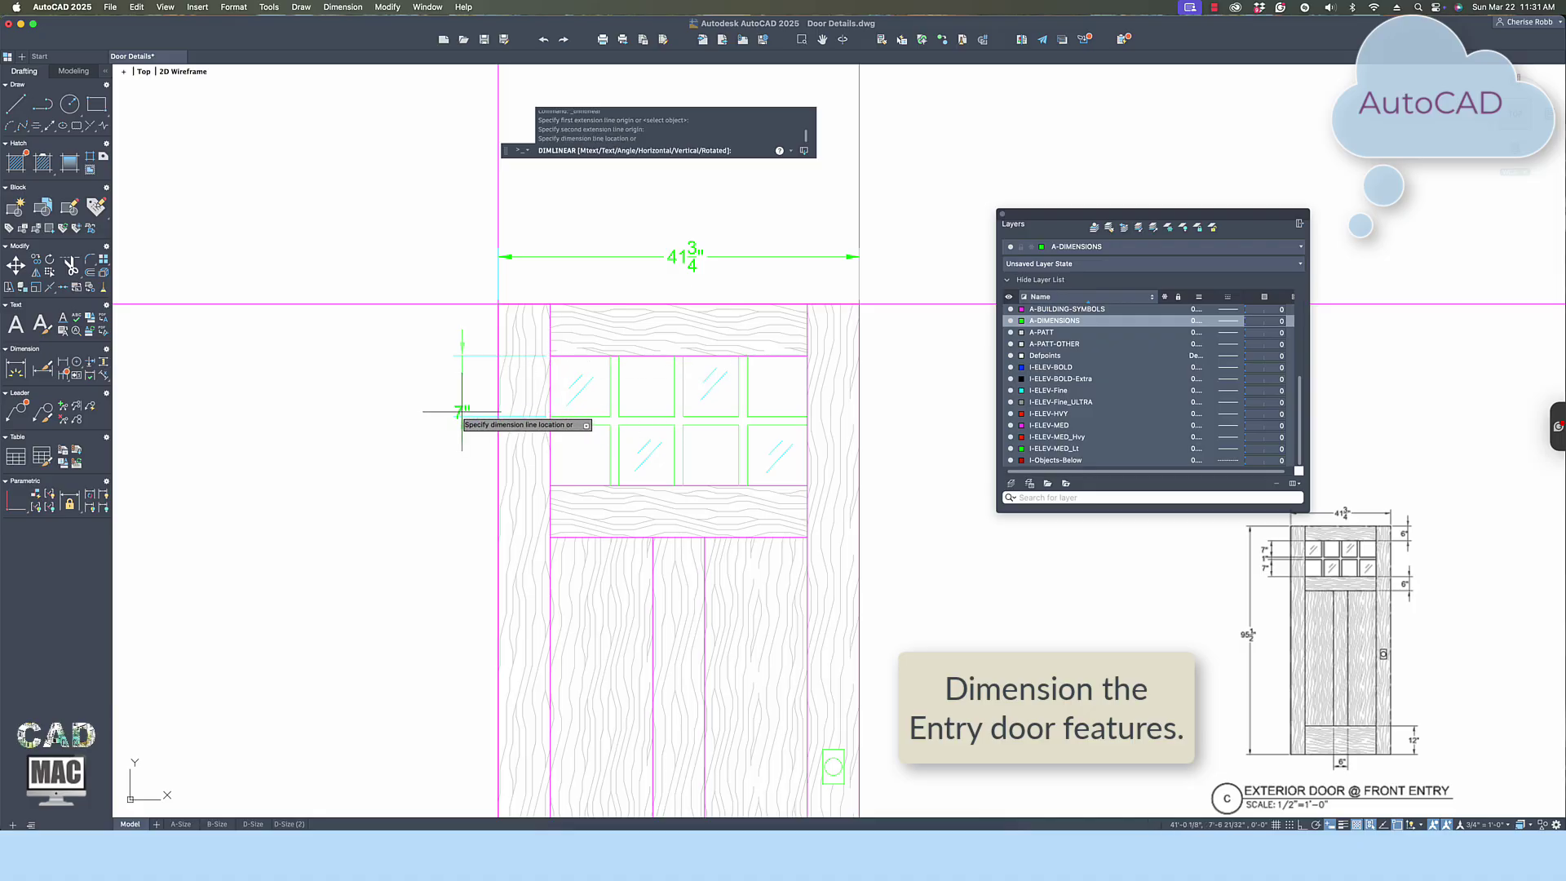
pyautogui.click(428, 388)
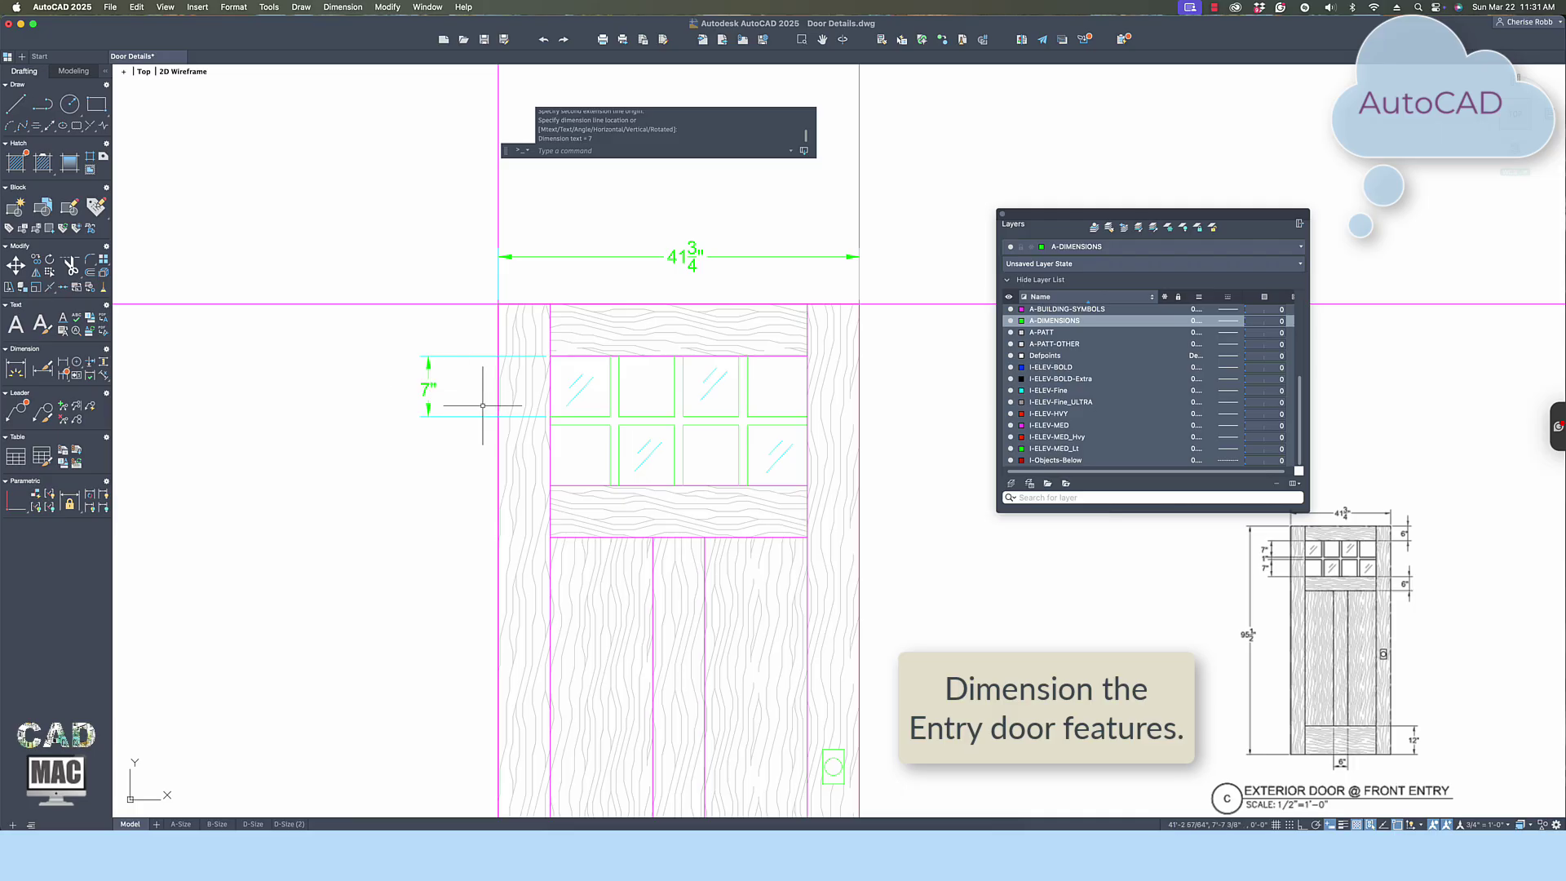
# Continue the glass panel dimension downward across the horizontal muntin and the lower glass panel.
pyautogui.click(68, 377)
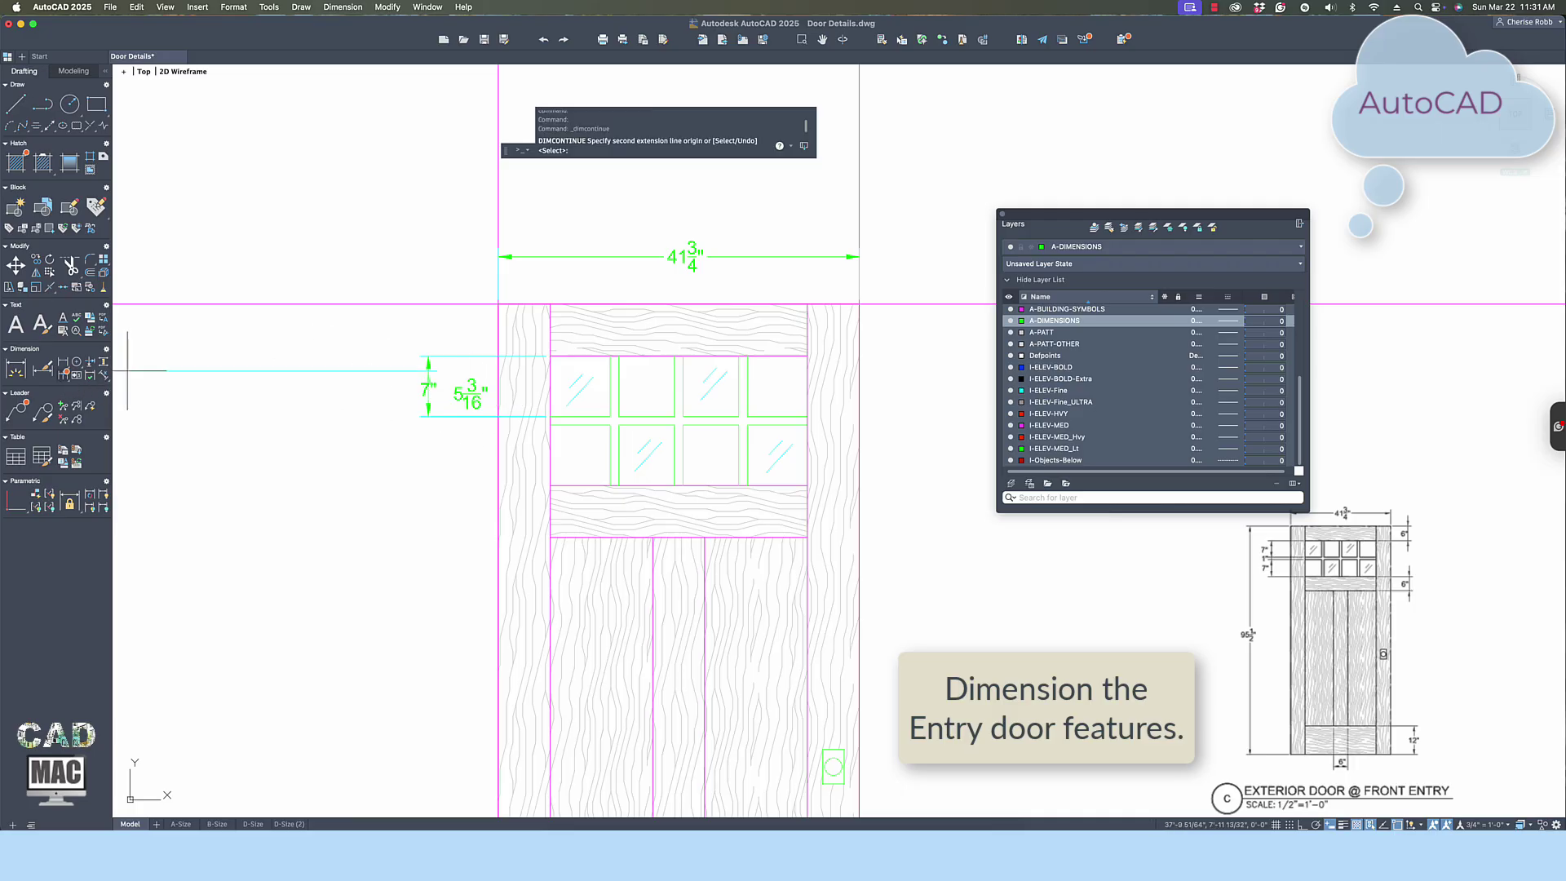
pyautogui.click(550, 425)
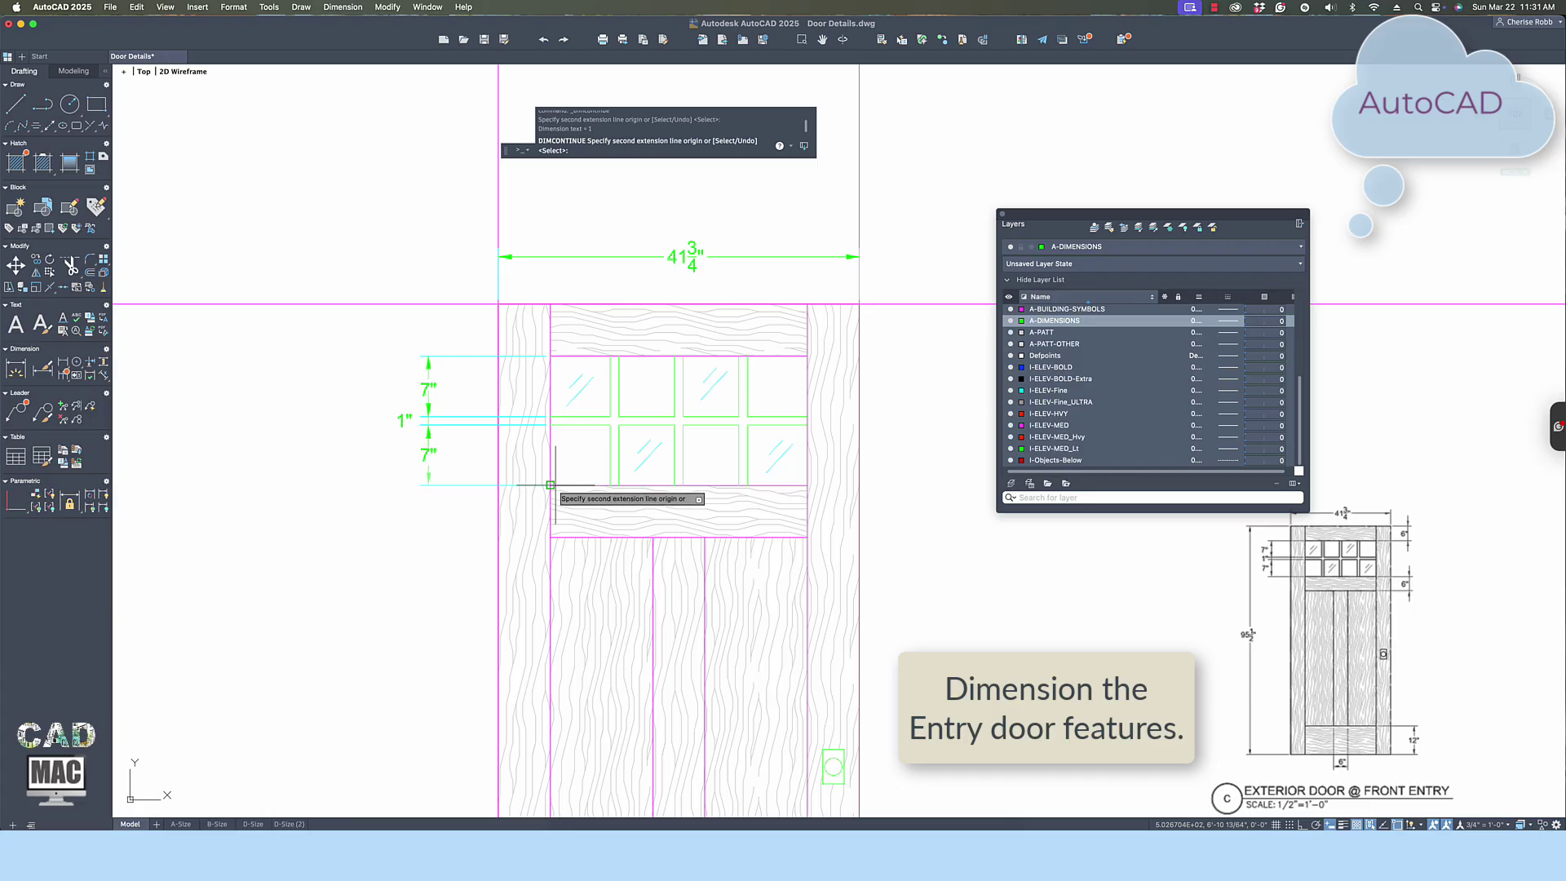
pyautogui.click(551, 485)
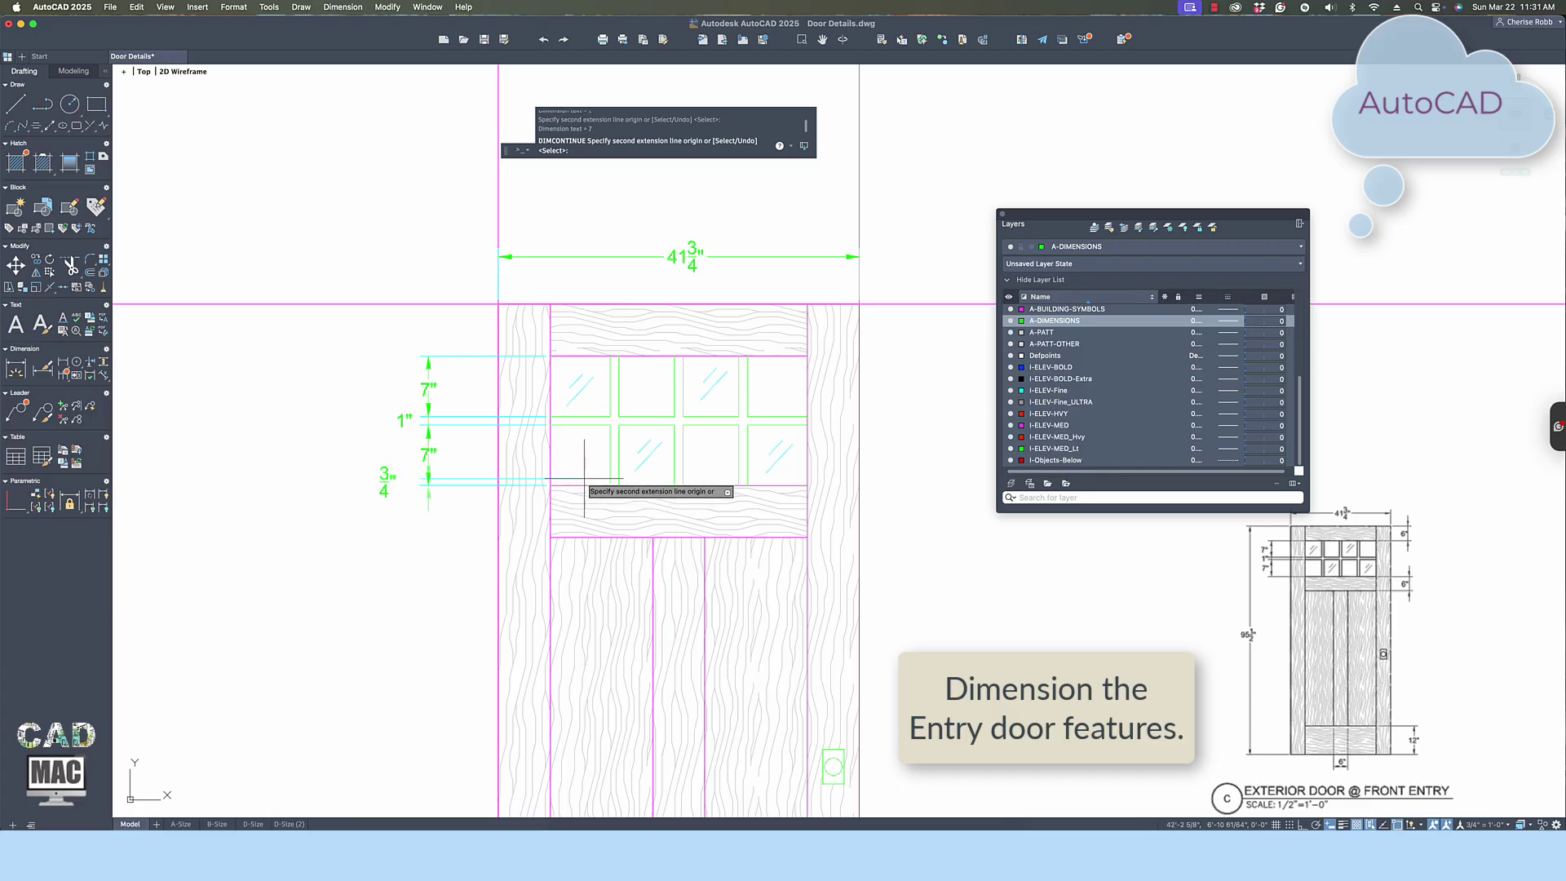
pyautogui.press('Escape')
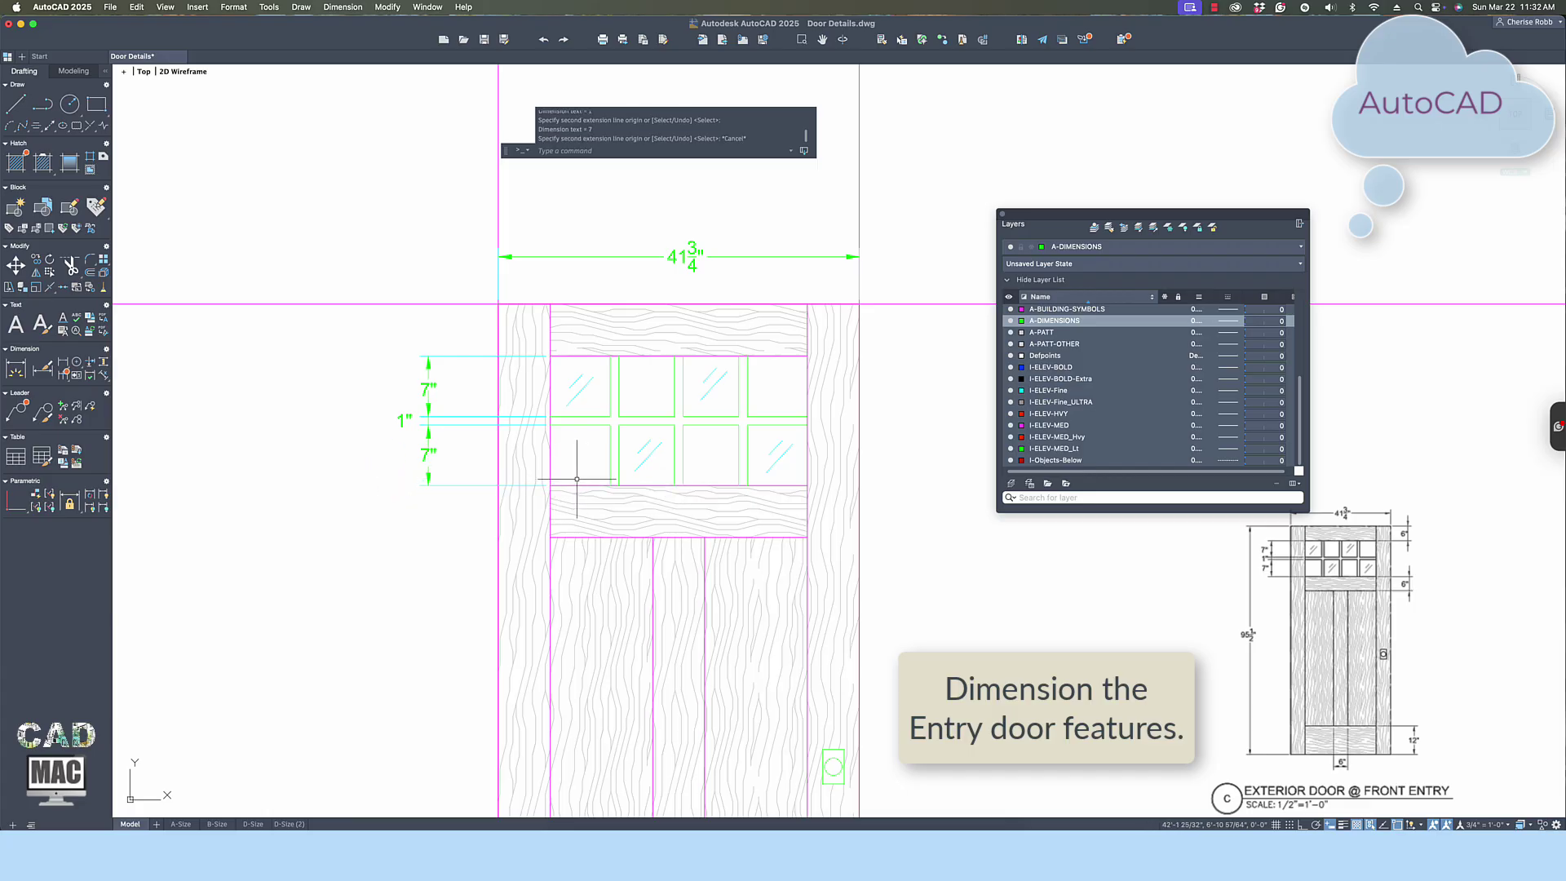
# Add a vertical linear dimension for the top rail's height, placed outside the door's right stile.
pyautogui.scroll(-3, 589, 476)
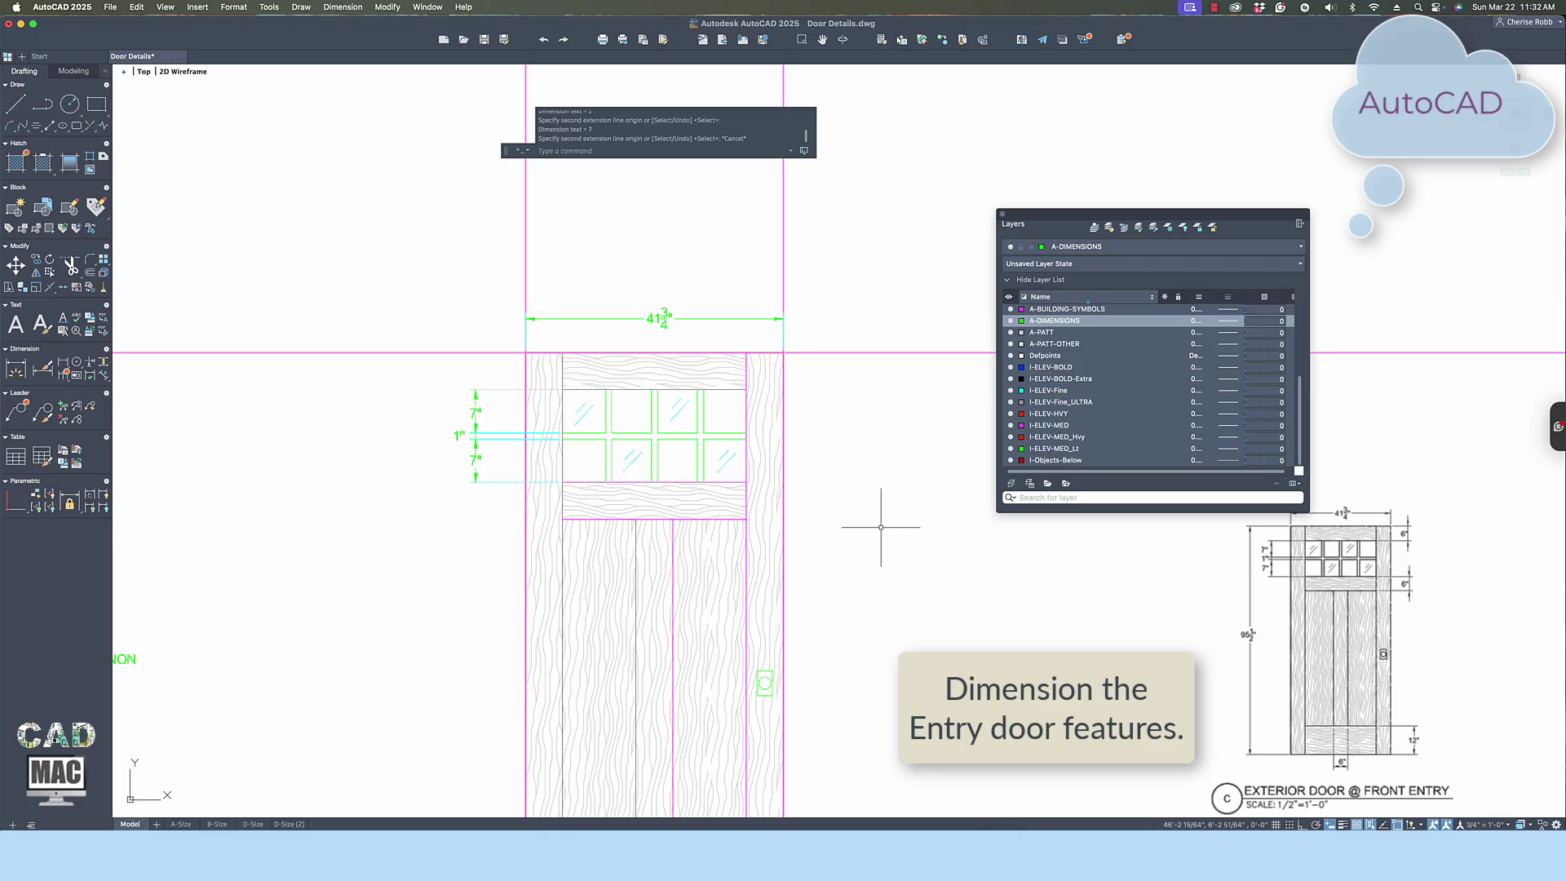
pyautogui.scroll(2, 854, 465)
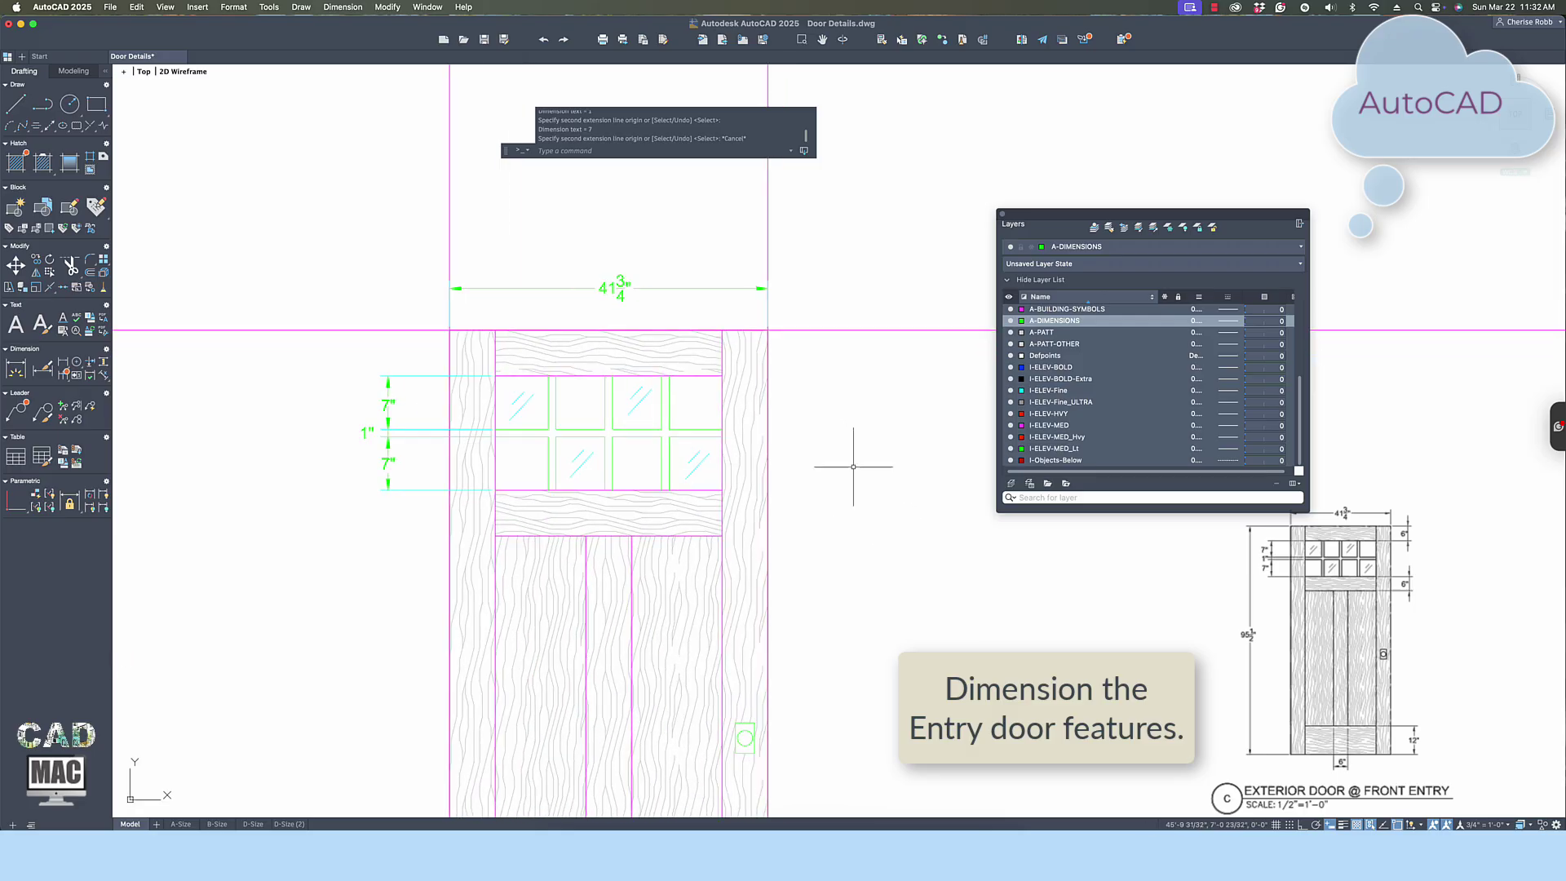
pyautogui.click(63, 365)
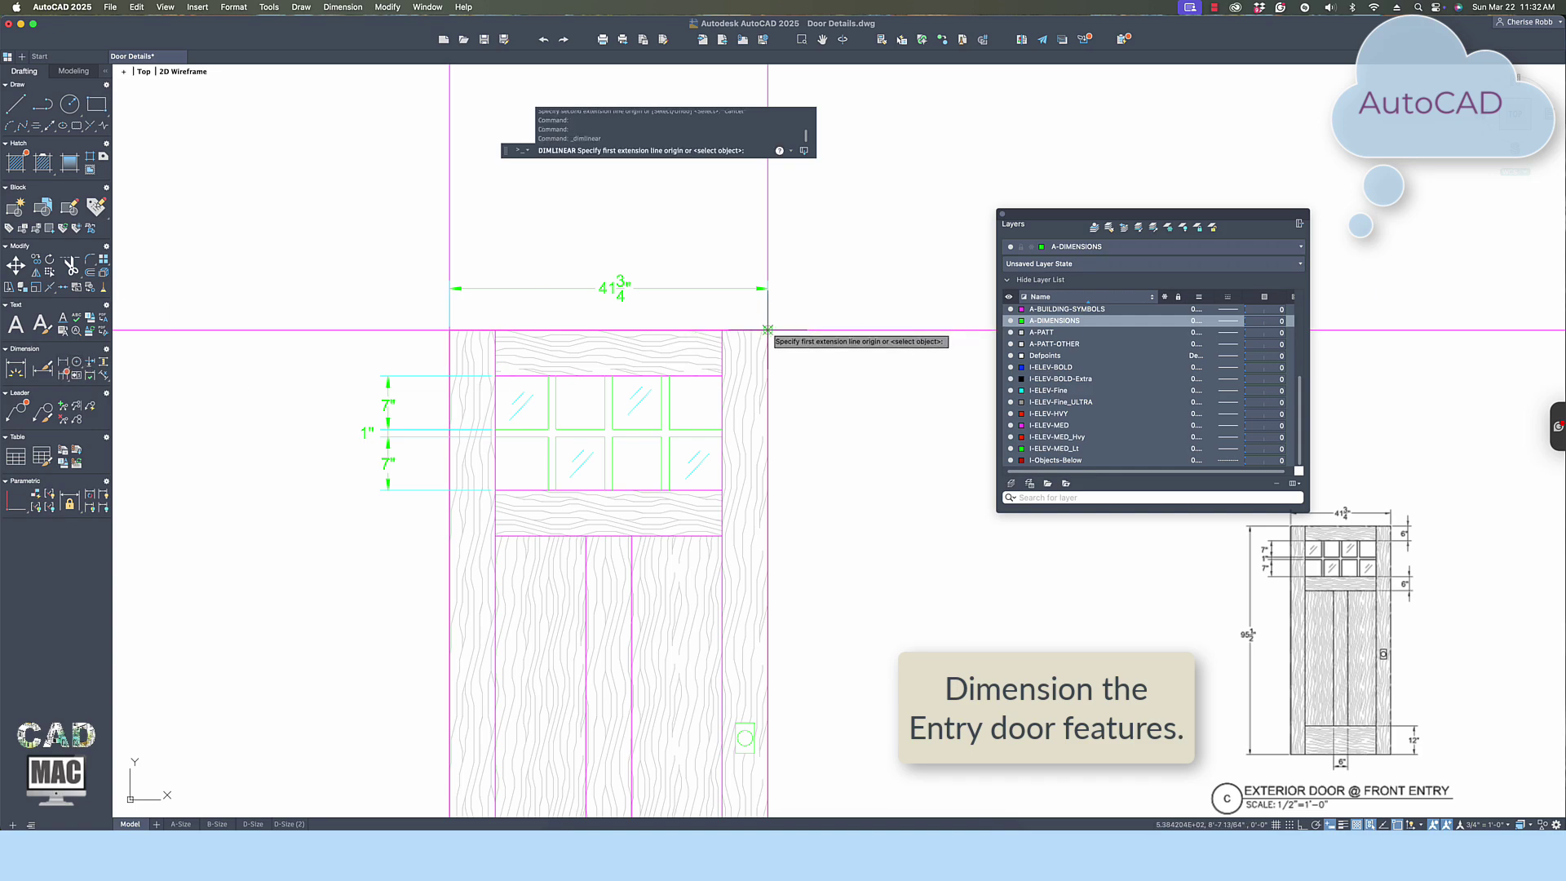
pyautogui.click(767, 329)
pyautogui.click(721, 375)
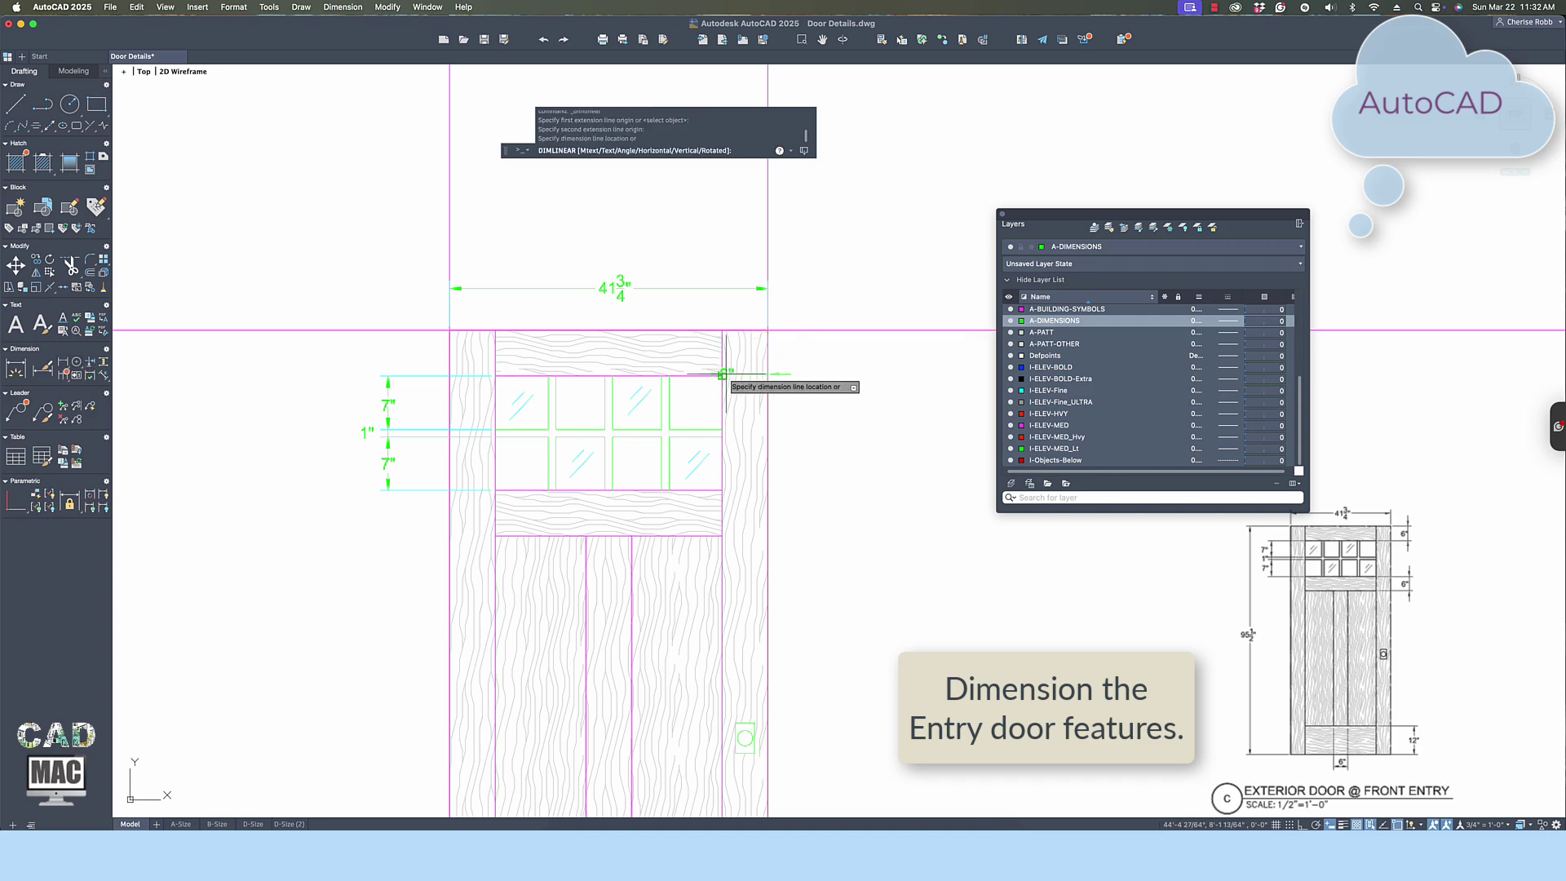
pyautogui.click(824, 356)
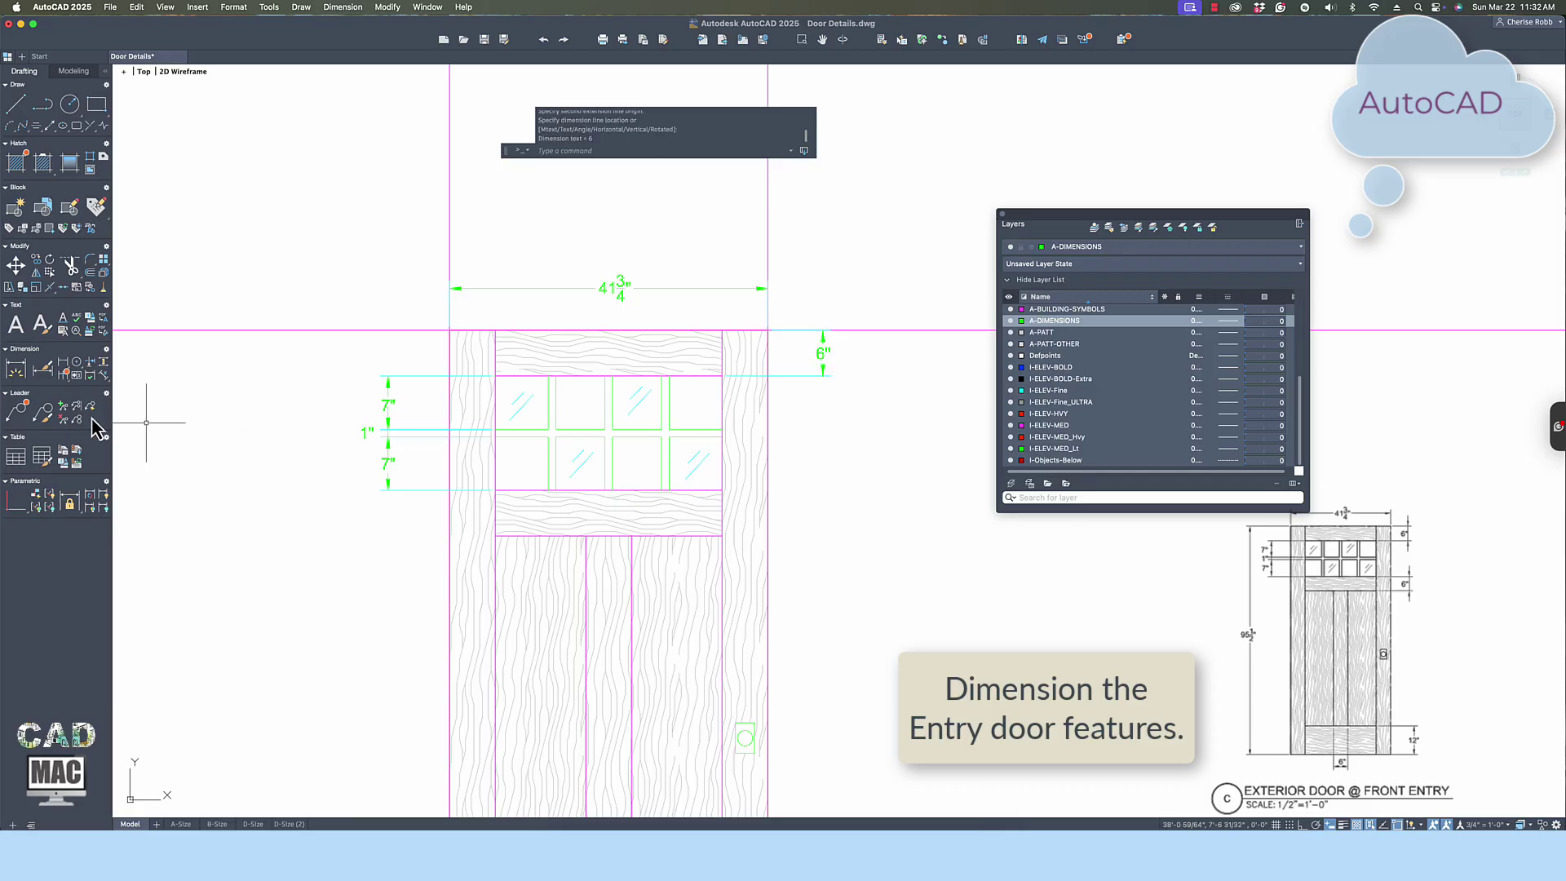
# Dimension the height of the rail below the glass panels, placed roughly in line beneath the top rail's dimension.
pyautogui.click(67, 364)
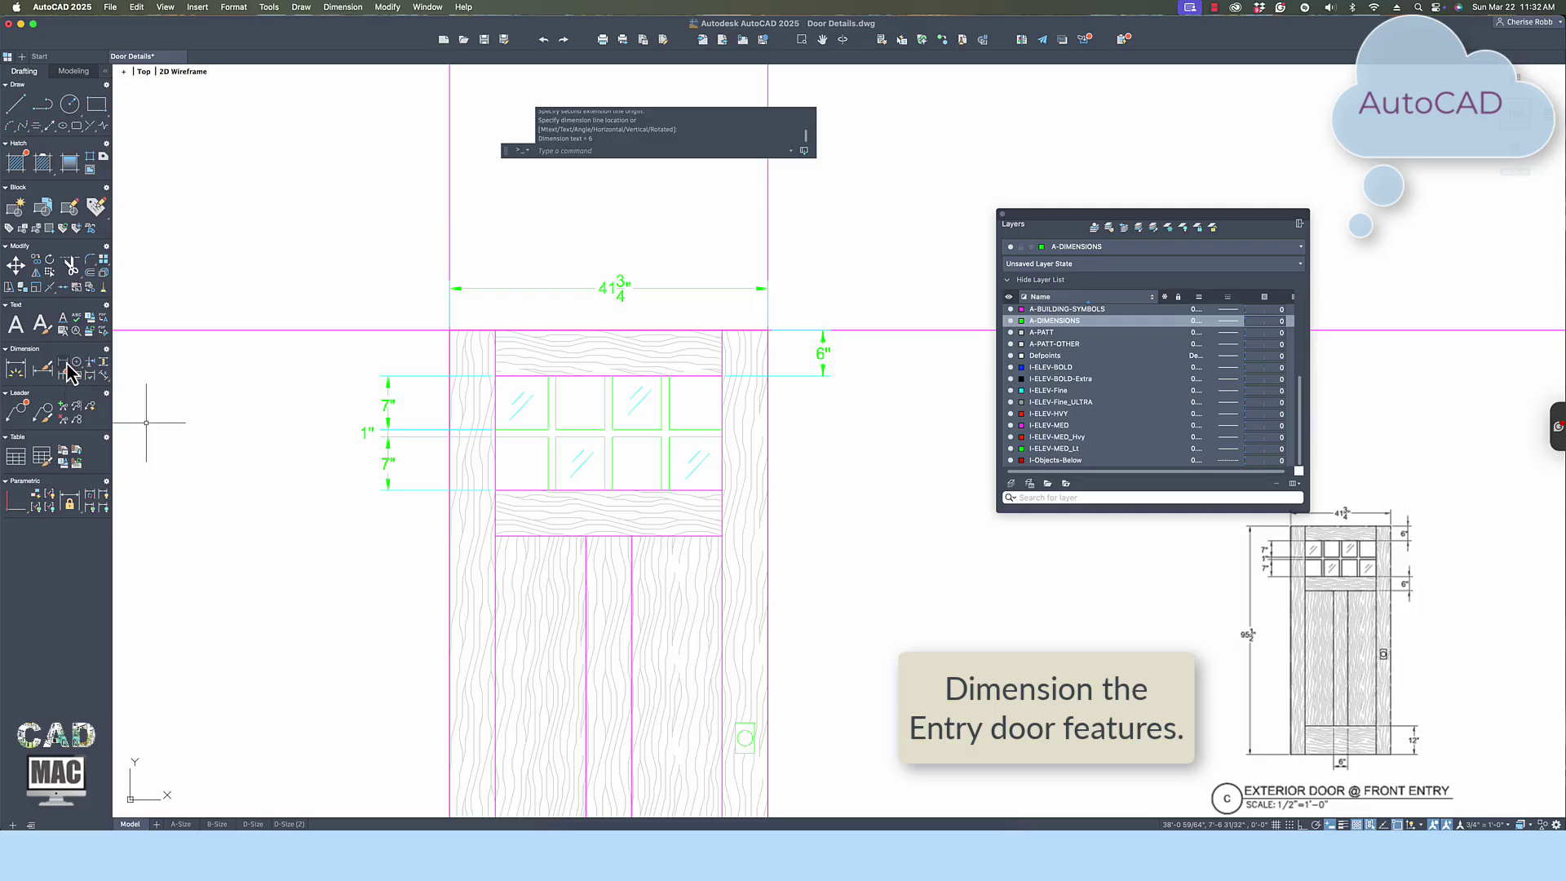
pyautogui.click(722, 491)
pyautogui.click(722, 536)
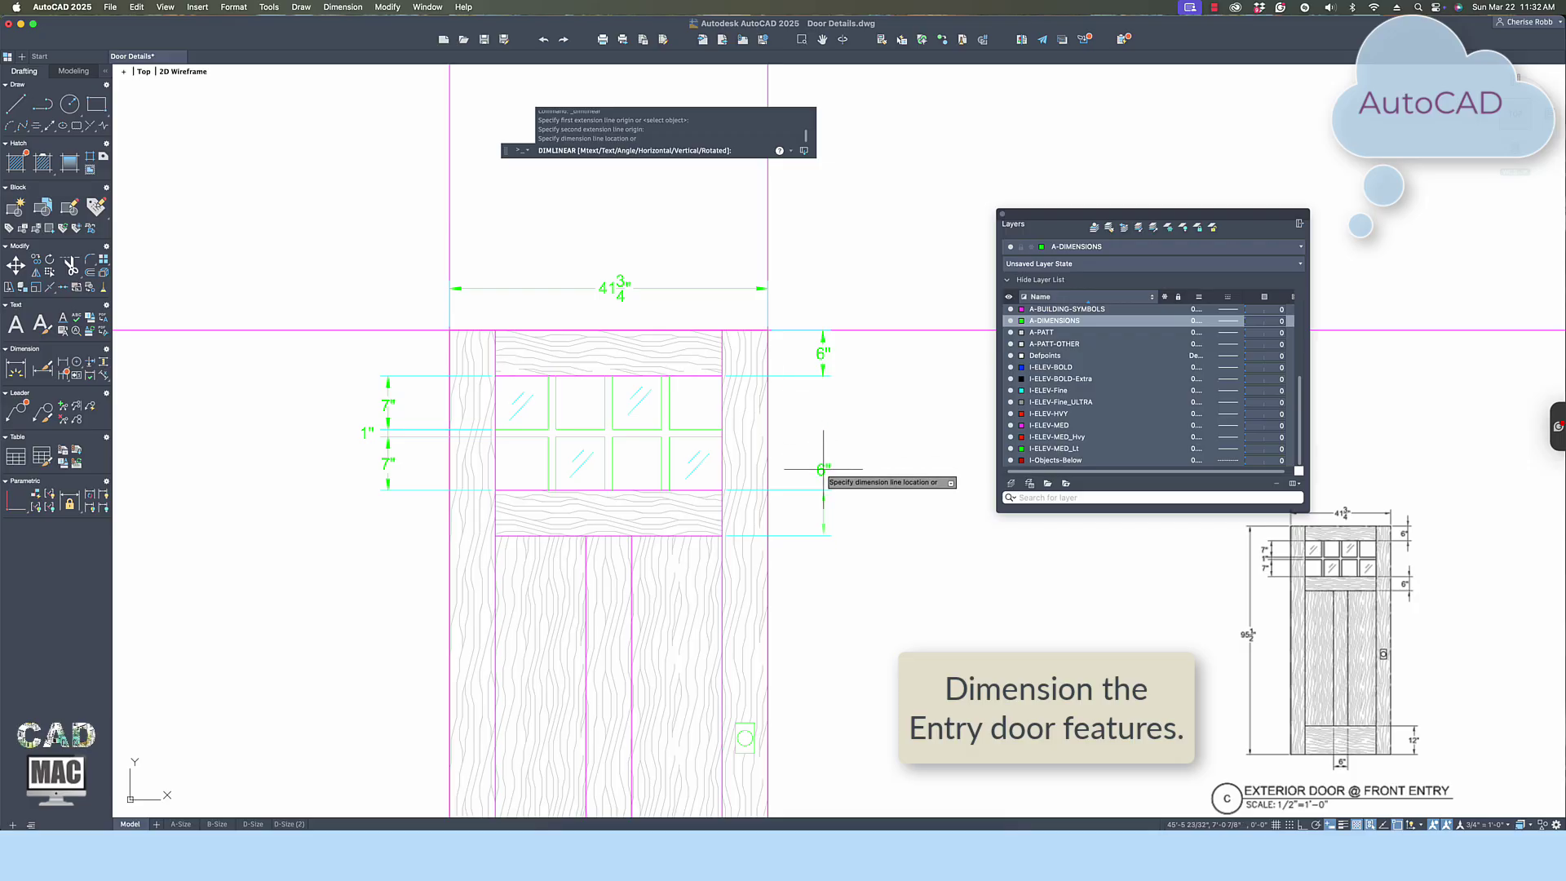
pyautogui.click(827, 513)
# Add a vertical linear dimension for the bottom rail's height, placed outside the door's right stile beneath the other rail dimensions.
pyautogui.scroll(-2, 868, 497)
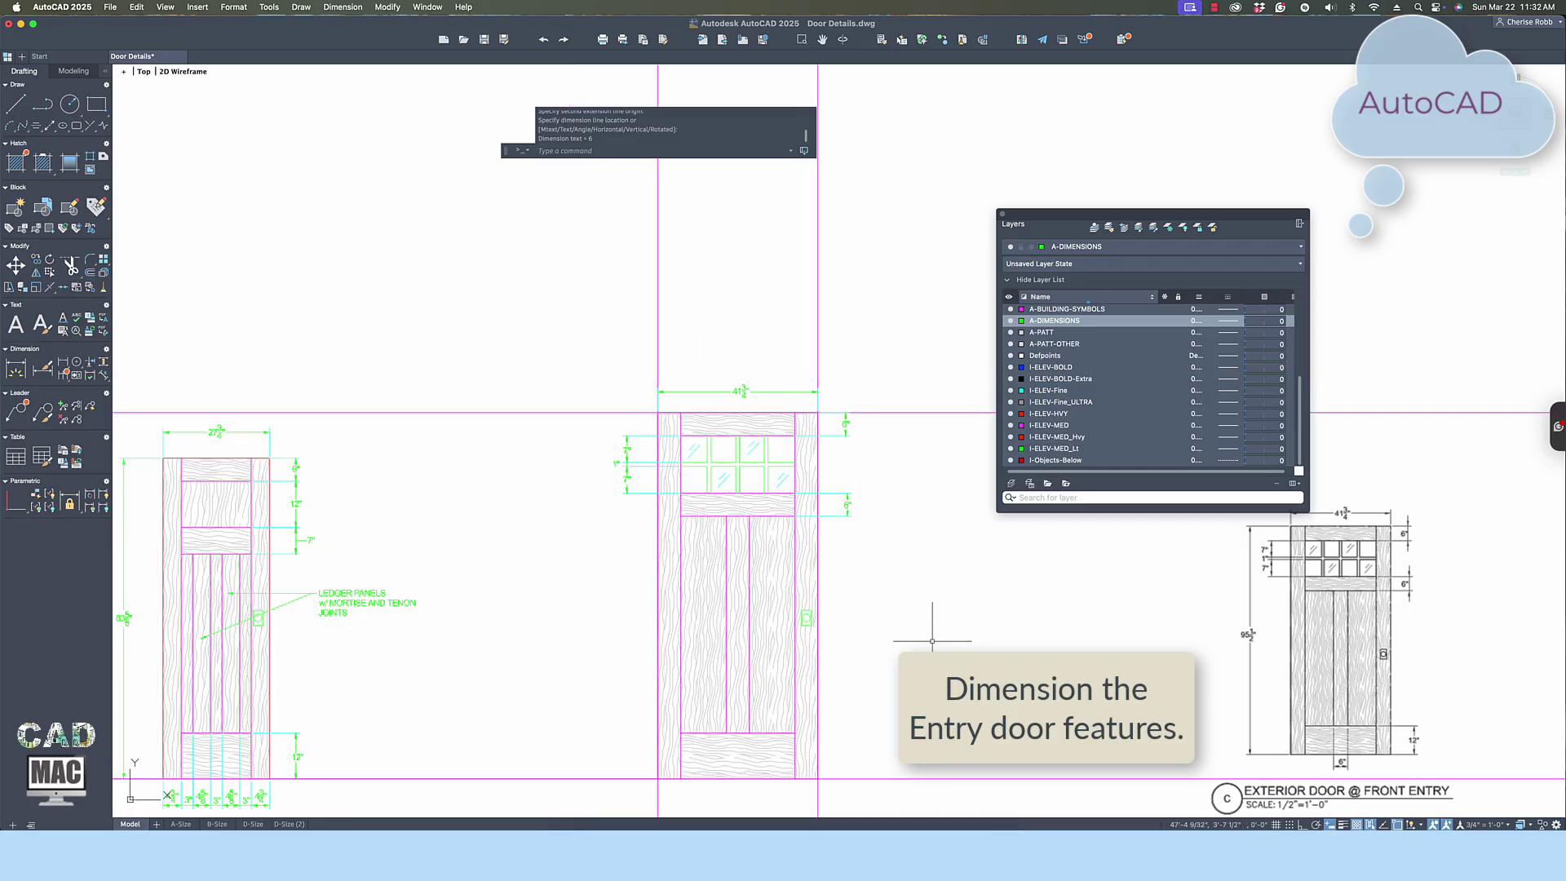
pyautogui.scroll(2, 930, 759)
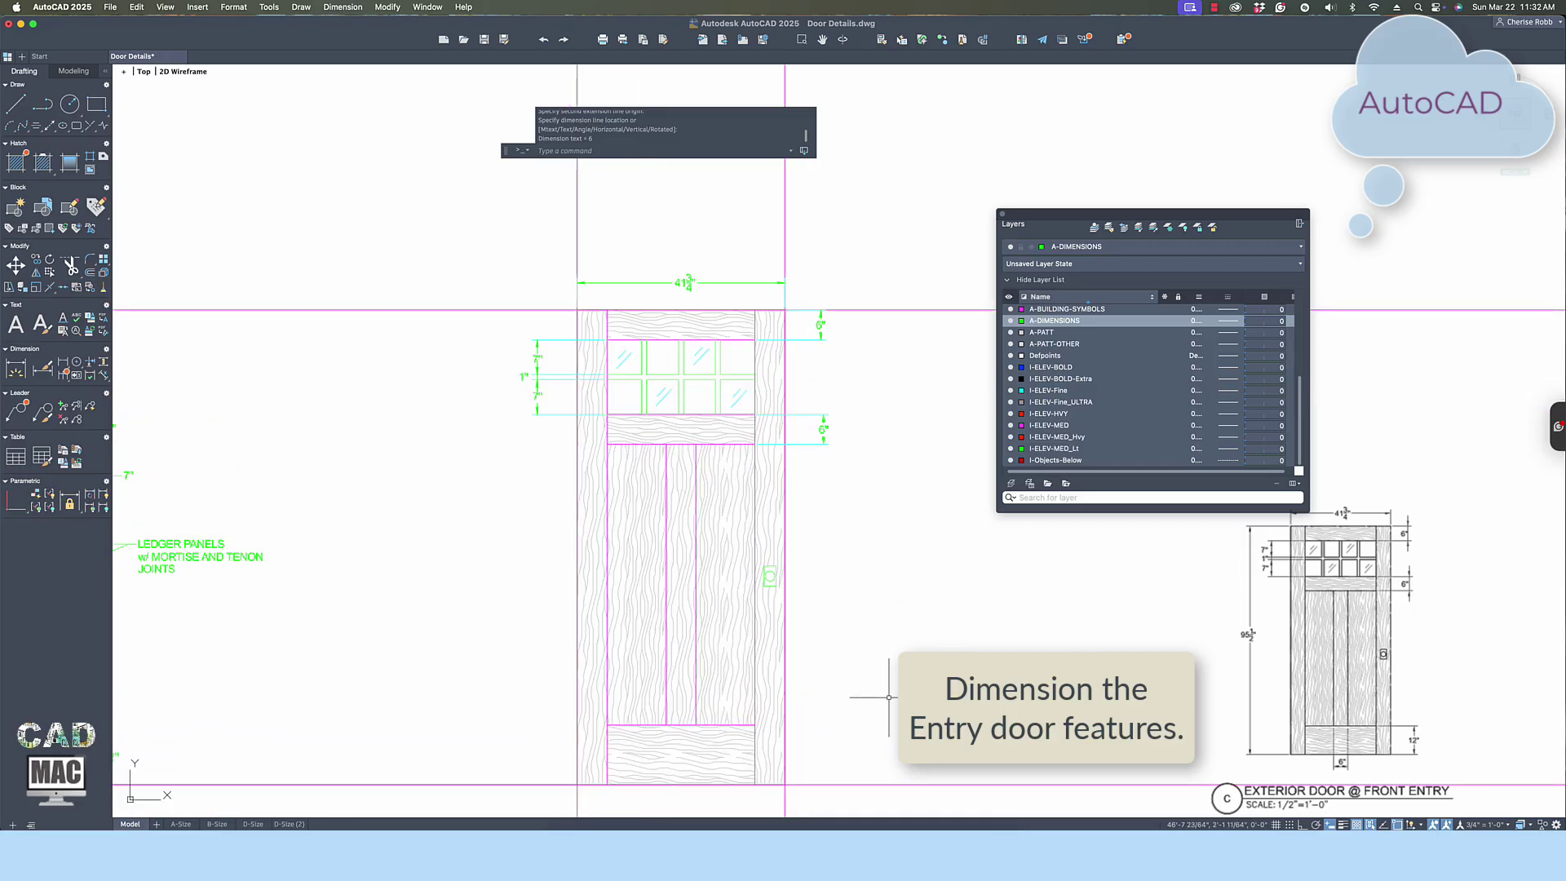
pyautogui.moveTo(886, 694); pyautogui.dragTo(794, 541, button='middle')
pyautogui.click(795, 544)
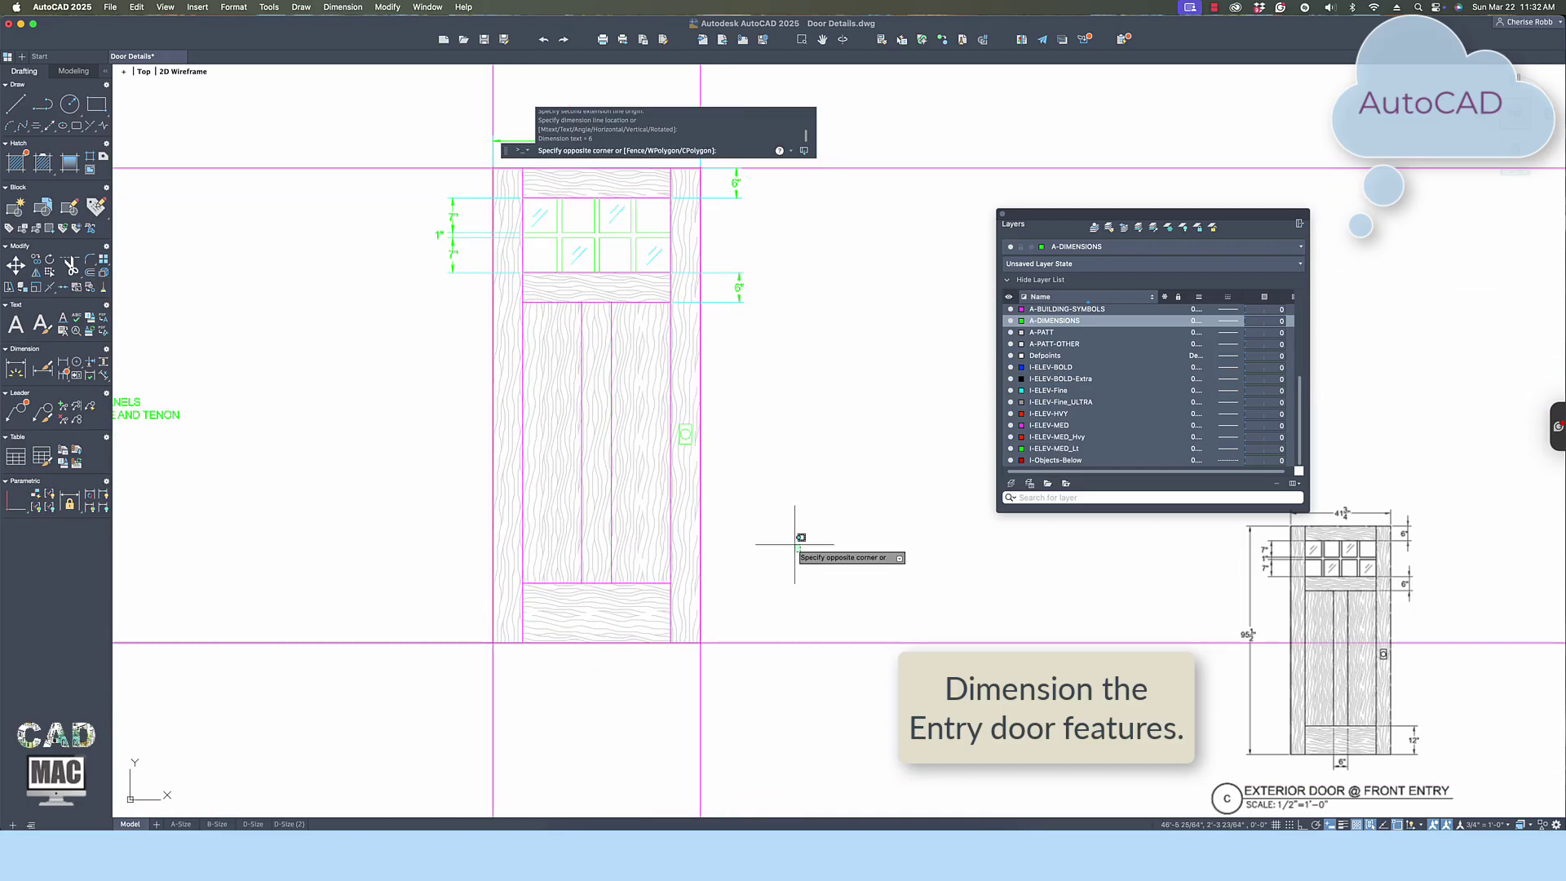
pyautogui.press('Escape')
pyautogui.press('Escape')
pyautogui.scroll(2, 708, 689)
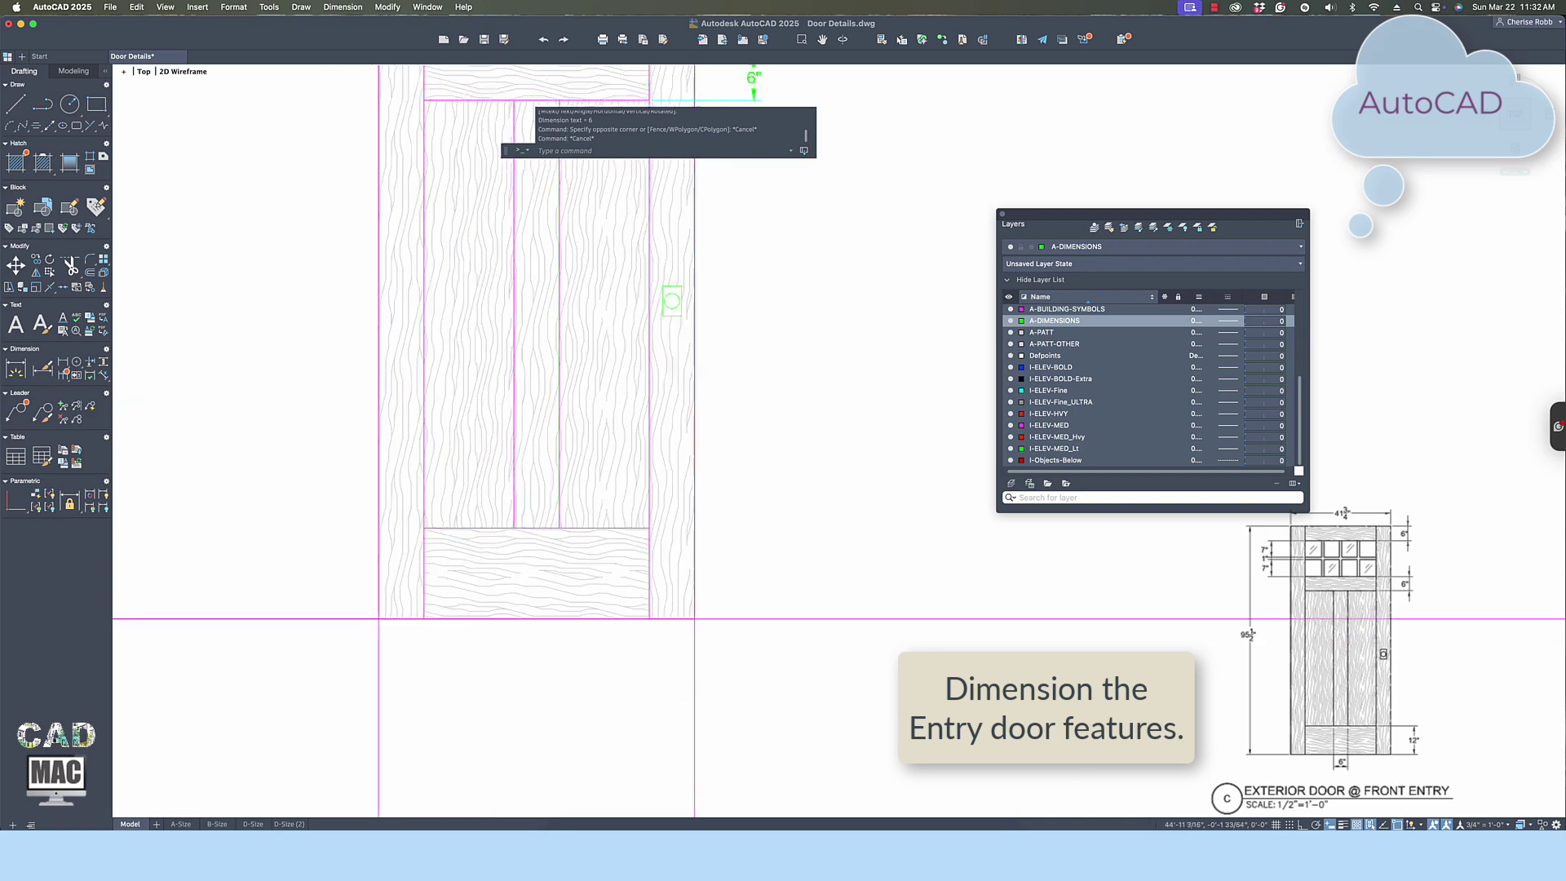
pyautogui.click(61, 363)
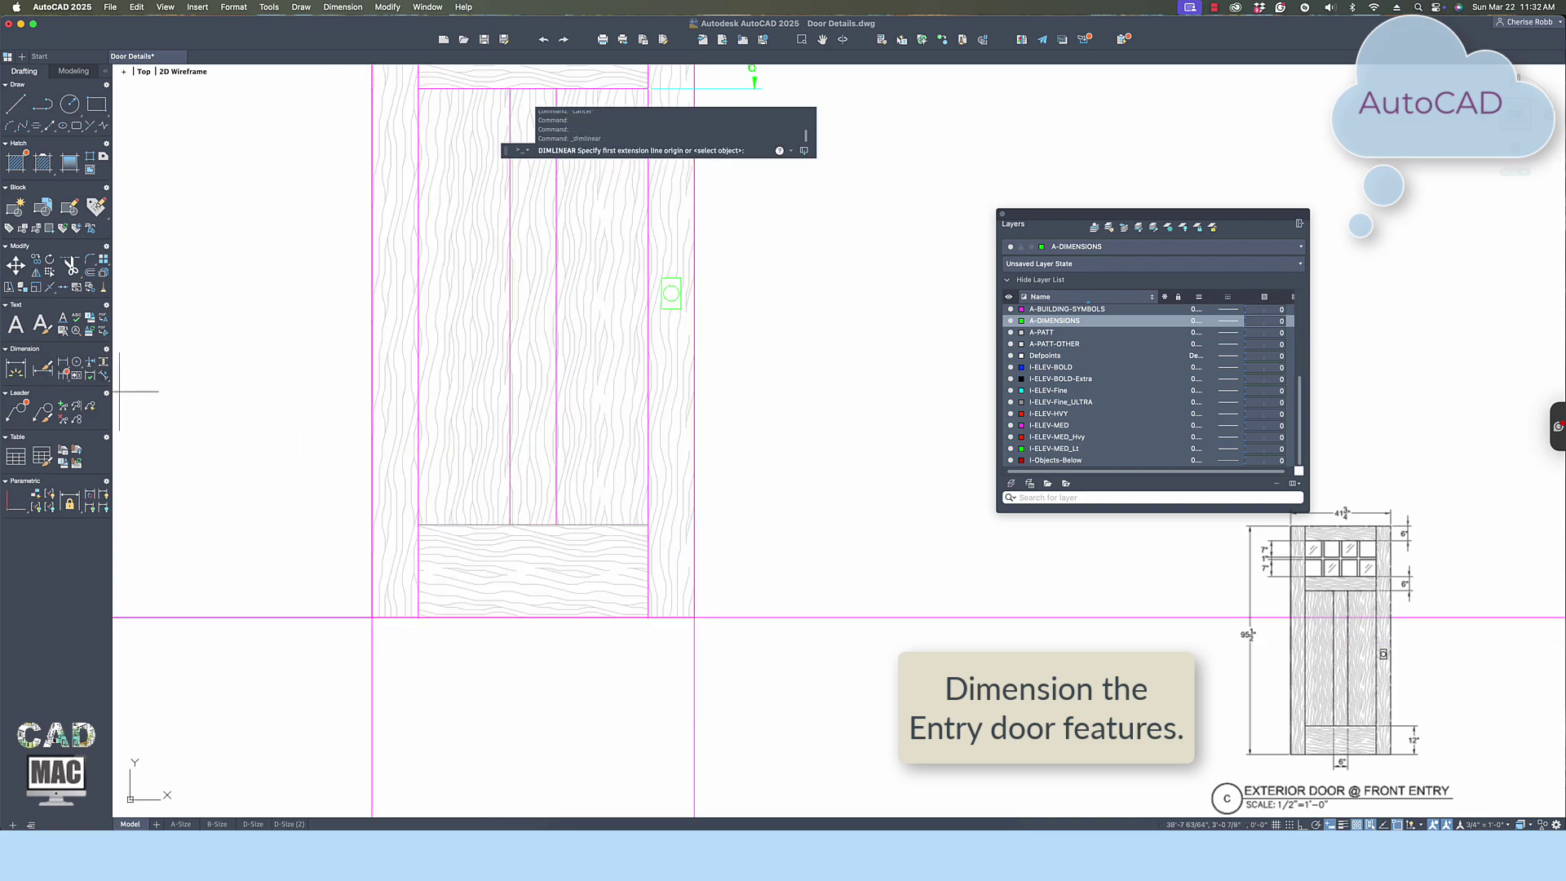
pyautogui.click(648, 617)
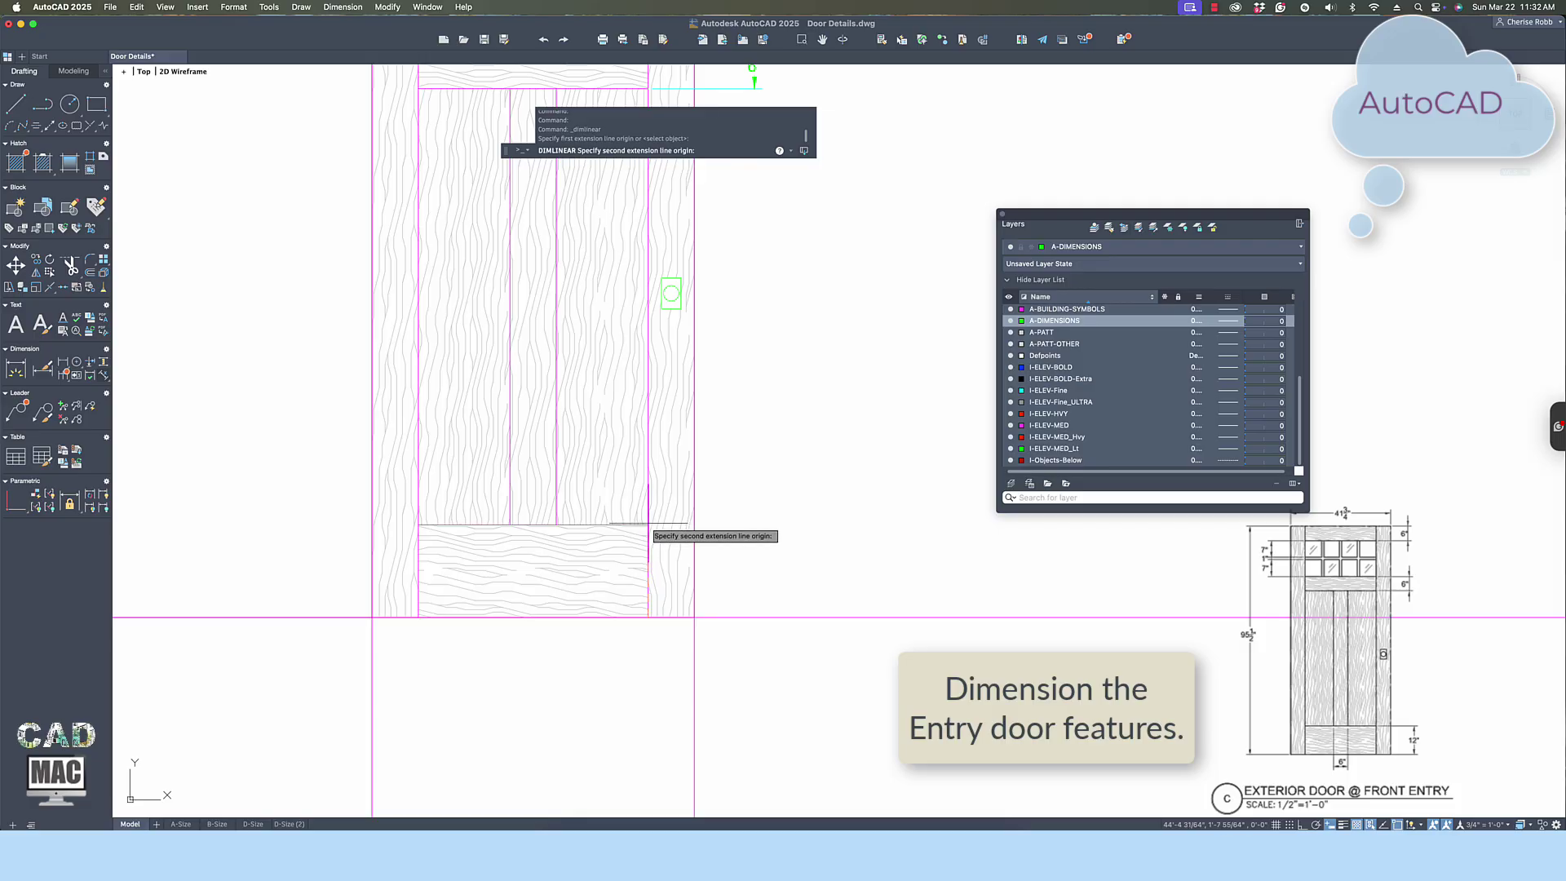
pyautogui.scroll(2, 648, 526)
pyautogui.click(644, 530)
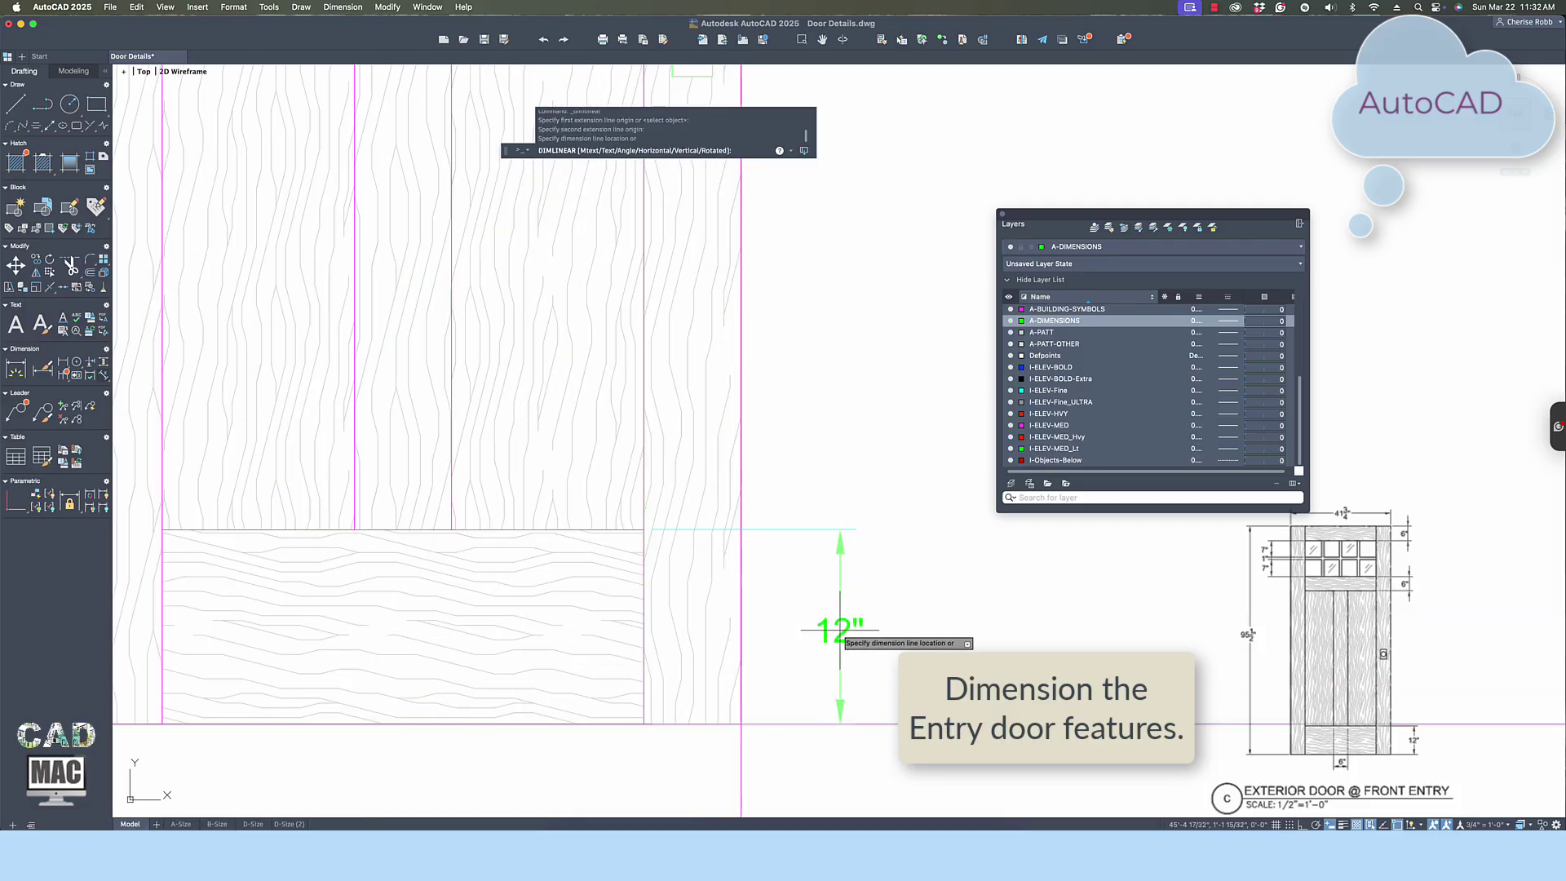
pyautogui.scroll(-3, 840, 630)
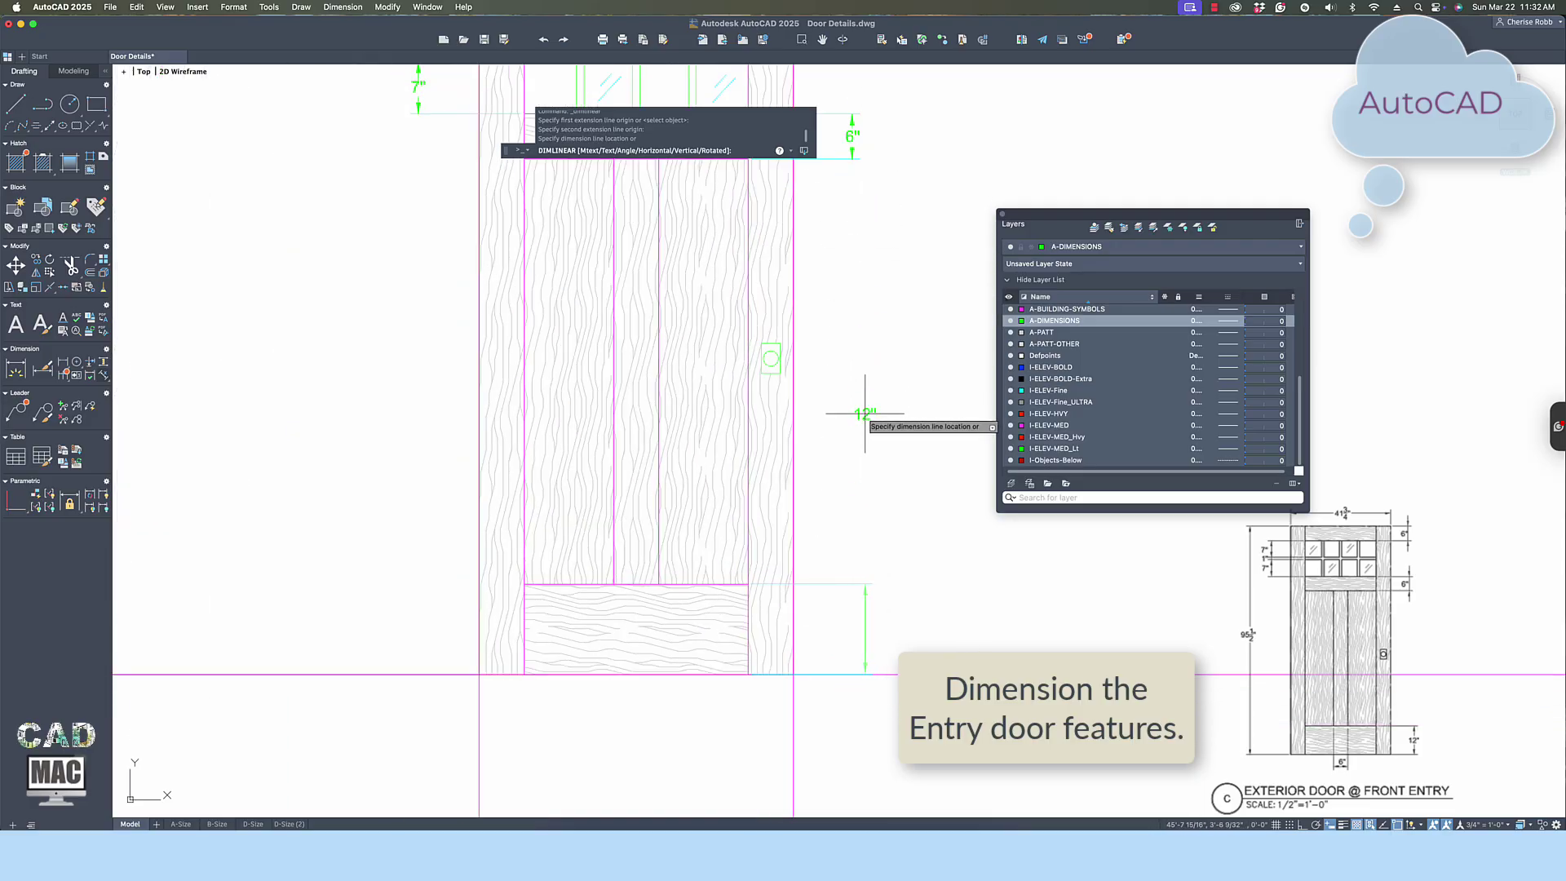
pyautogui.click(868, 623)
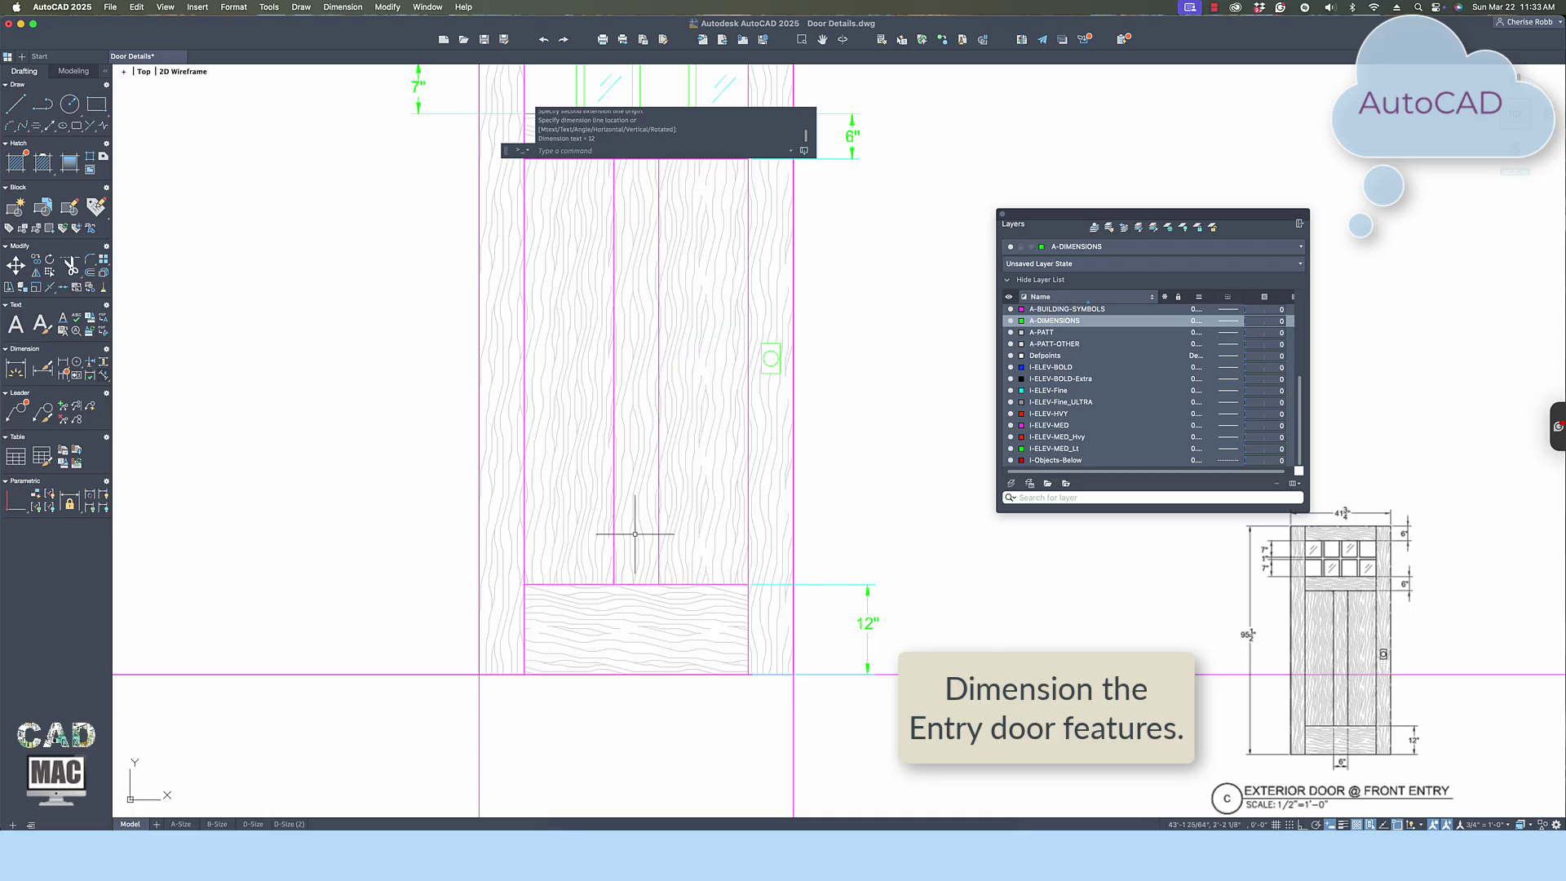
# Add a horizontal linear dimension for the width of the narrow center panel, placed just below the door's bottom edge.
pyautogui.click(63, 371)
pyautogui.scroll(4, 598, 587)
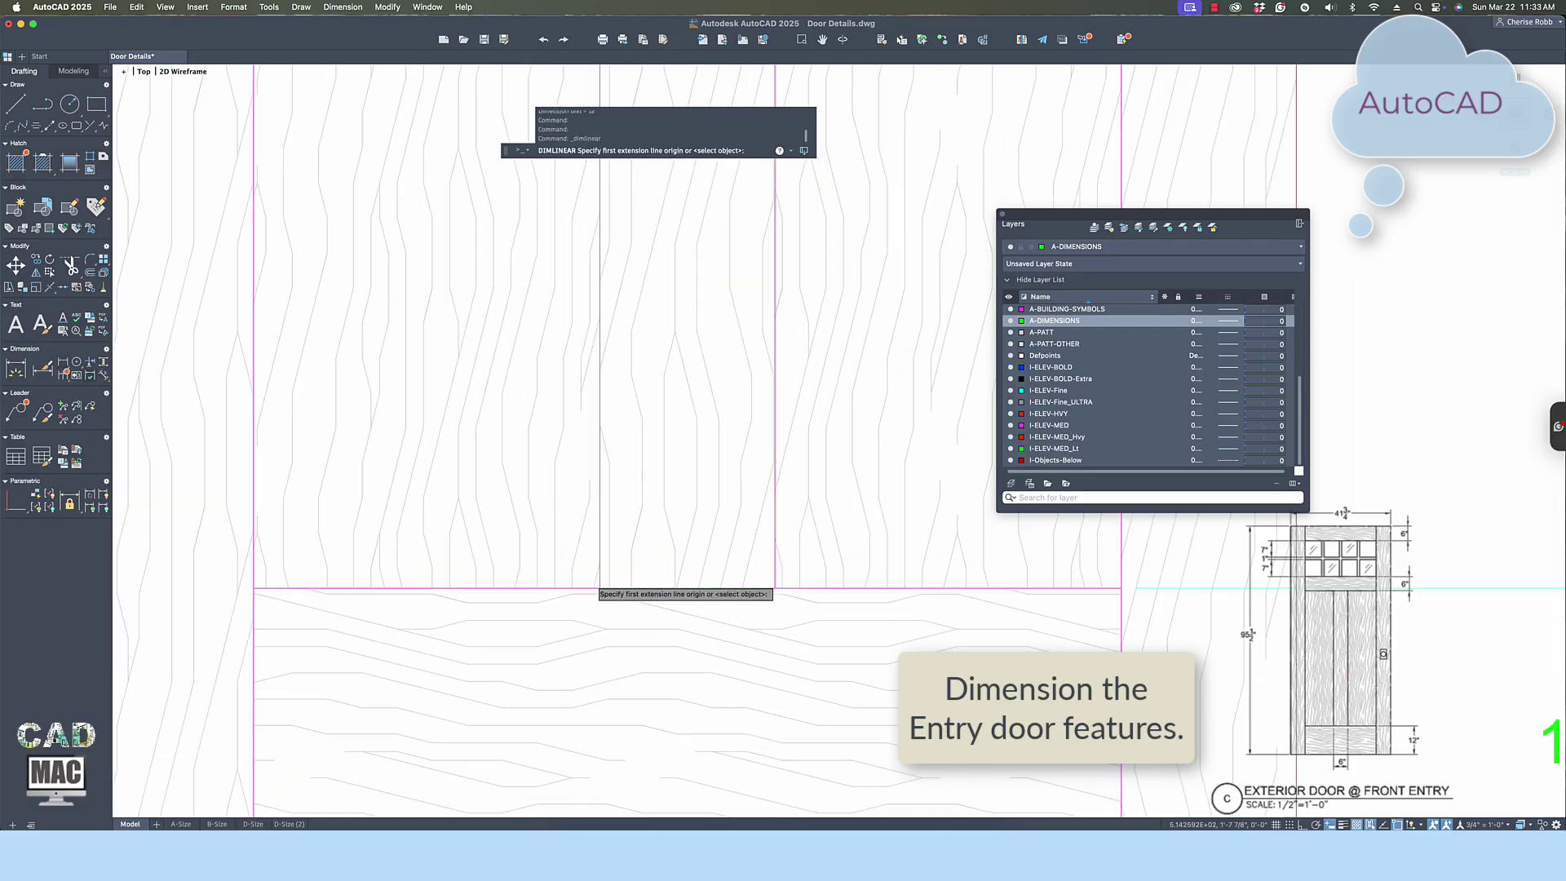
pyautogui.scroll(1, 600, 587)
pyautogui.click(599, 587)
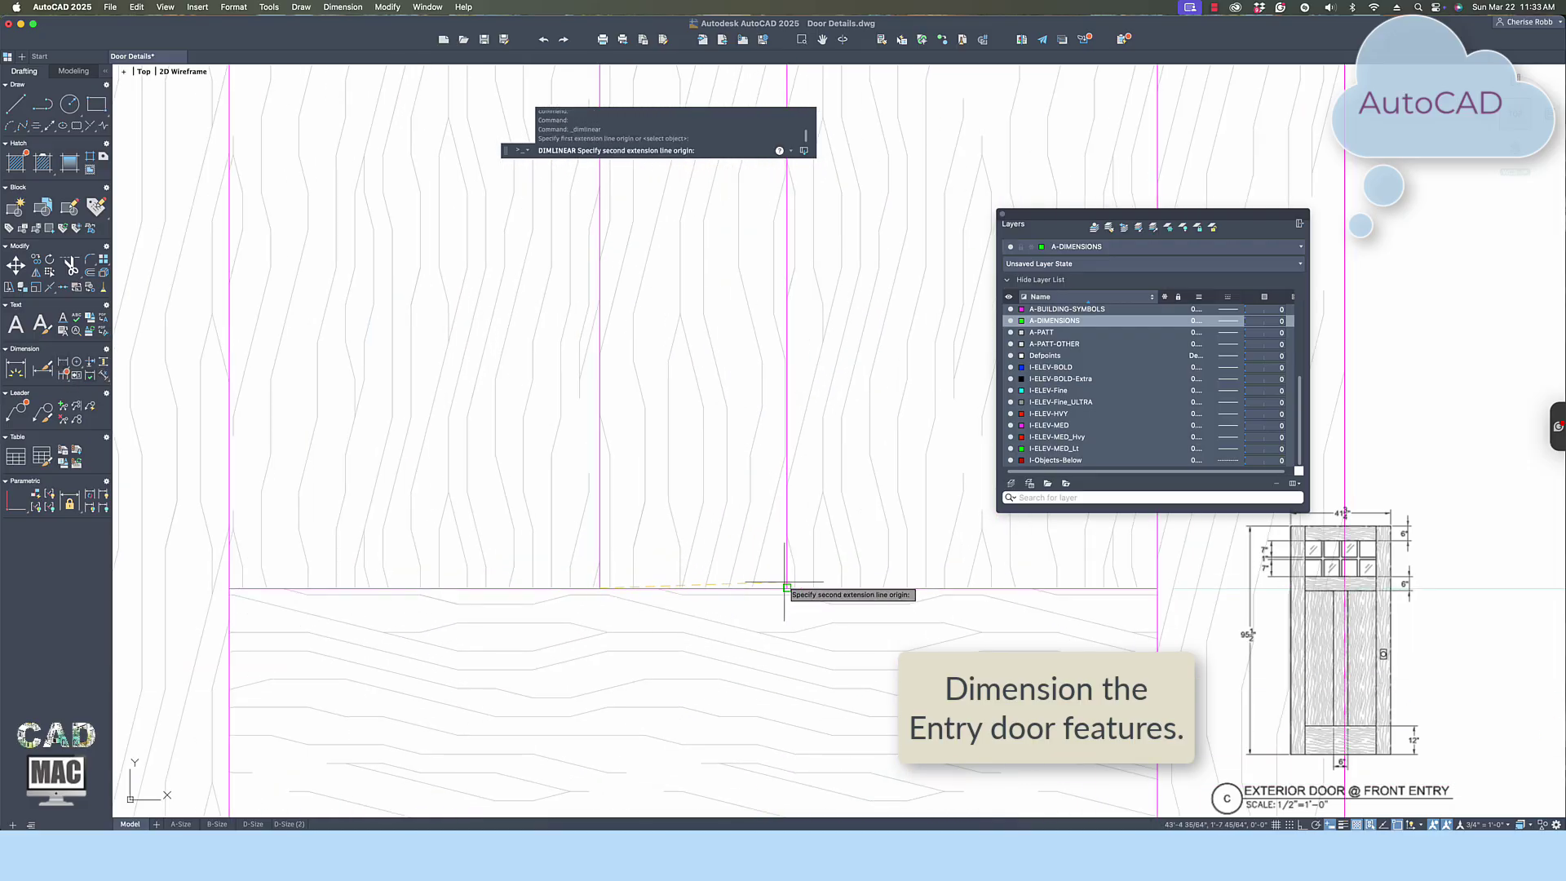
pyautogui.click(786, 588)
pyautogui.scroll(-5, 783, 589)
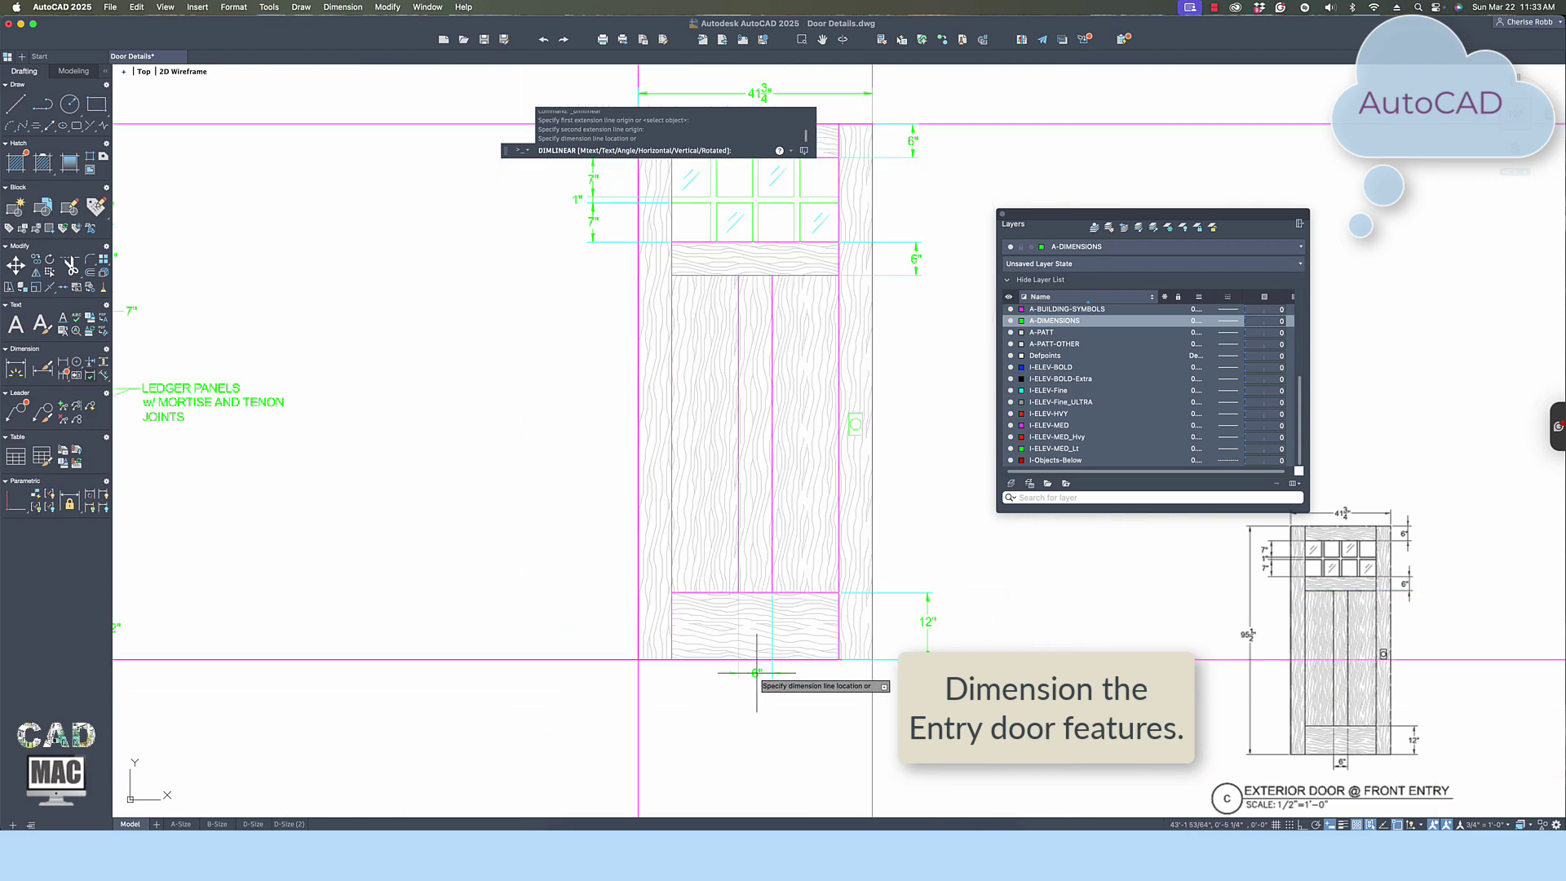
pyautogui.scroll(2, 751, 672)
pyautogui.scroll(4, 752, 674)
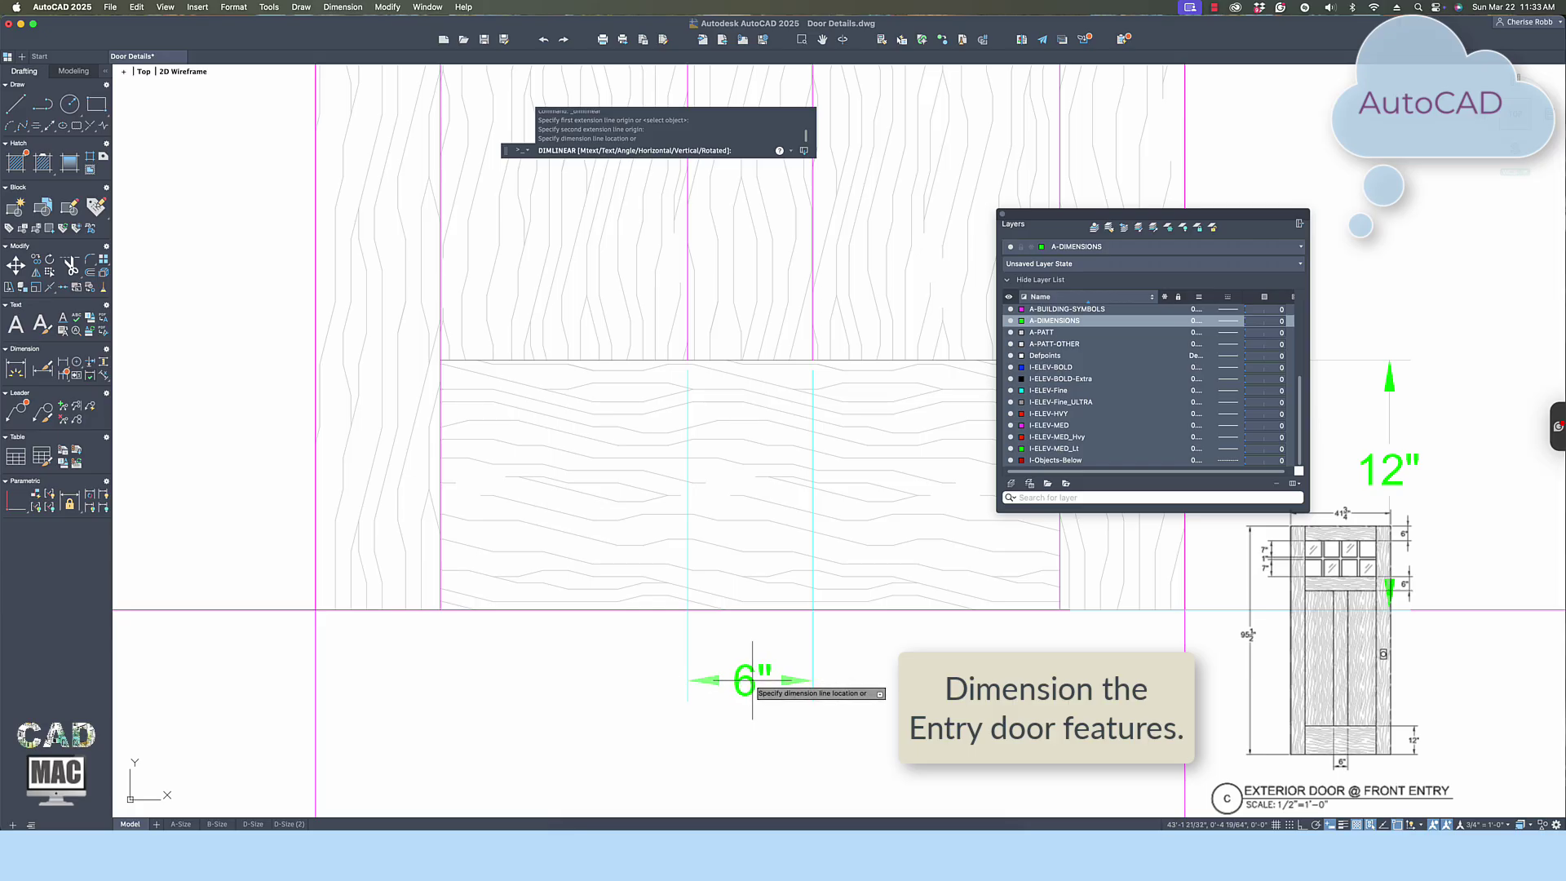
pyautogui.click(752, 679)
# Dimension the door's overall height from its top-left to bottom-left corner, placed outside the glass panel dimensions.
pyautogui.scroll(-3, 624, 672)
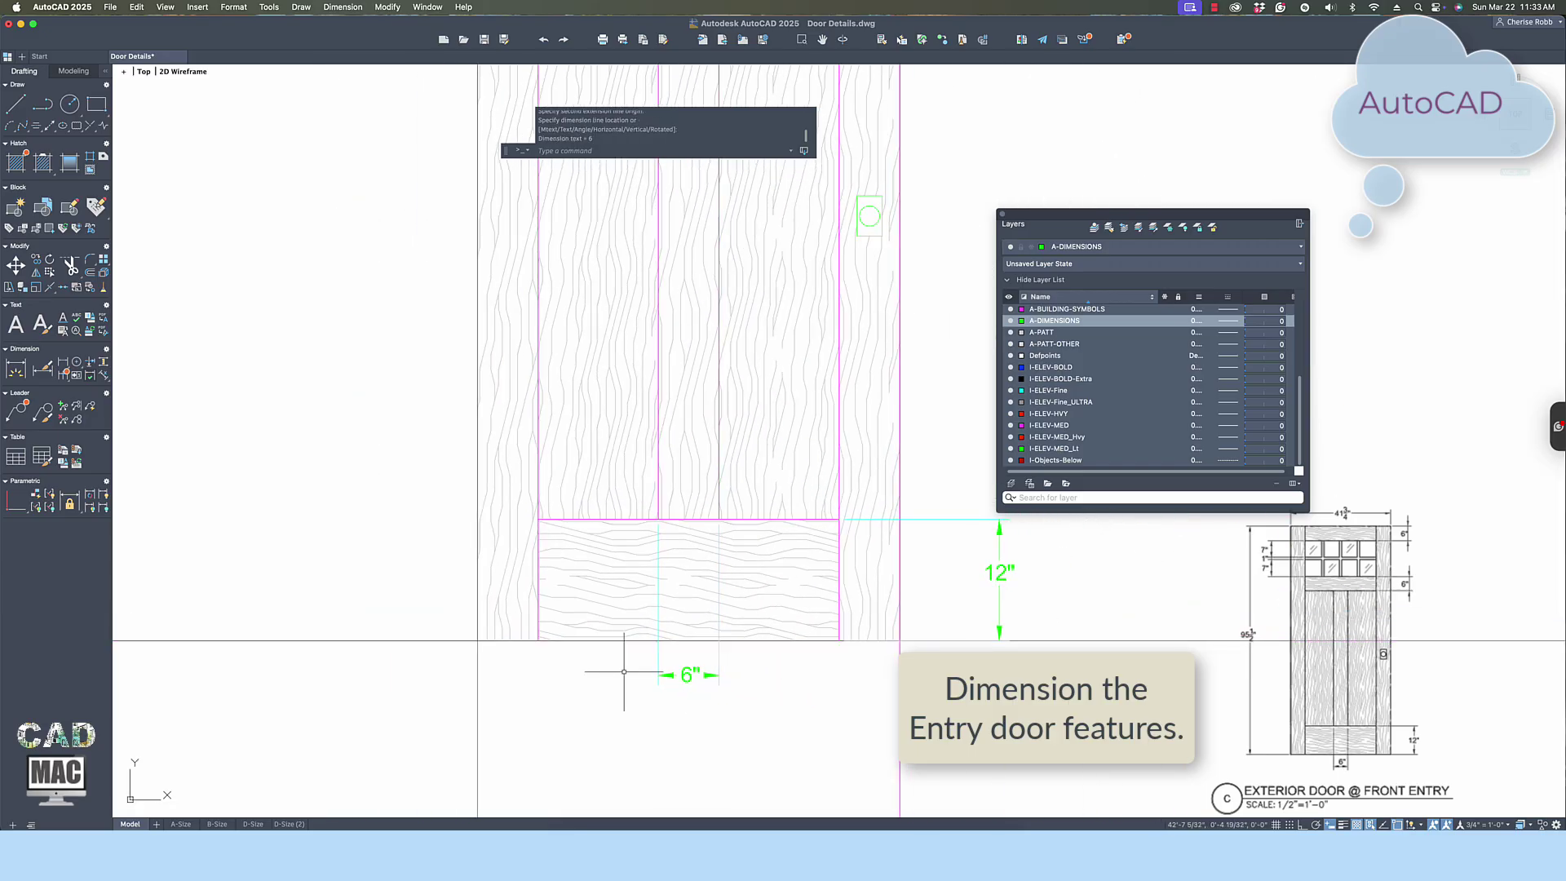
pyautogui.scroll(-5, 622, 672)
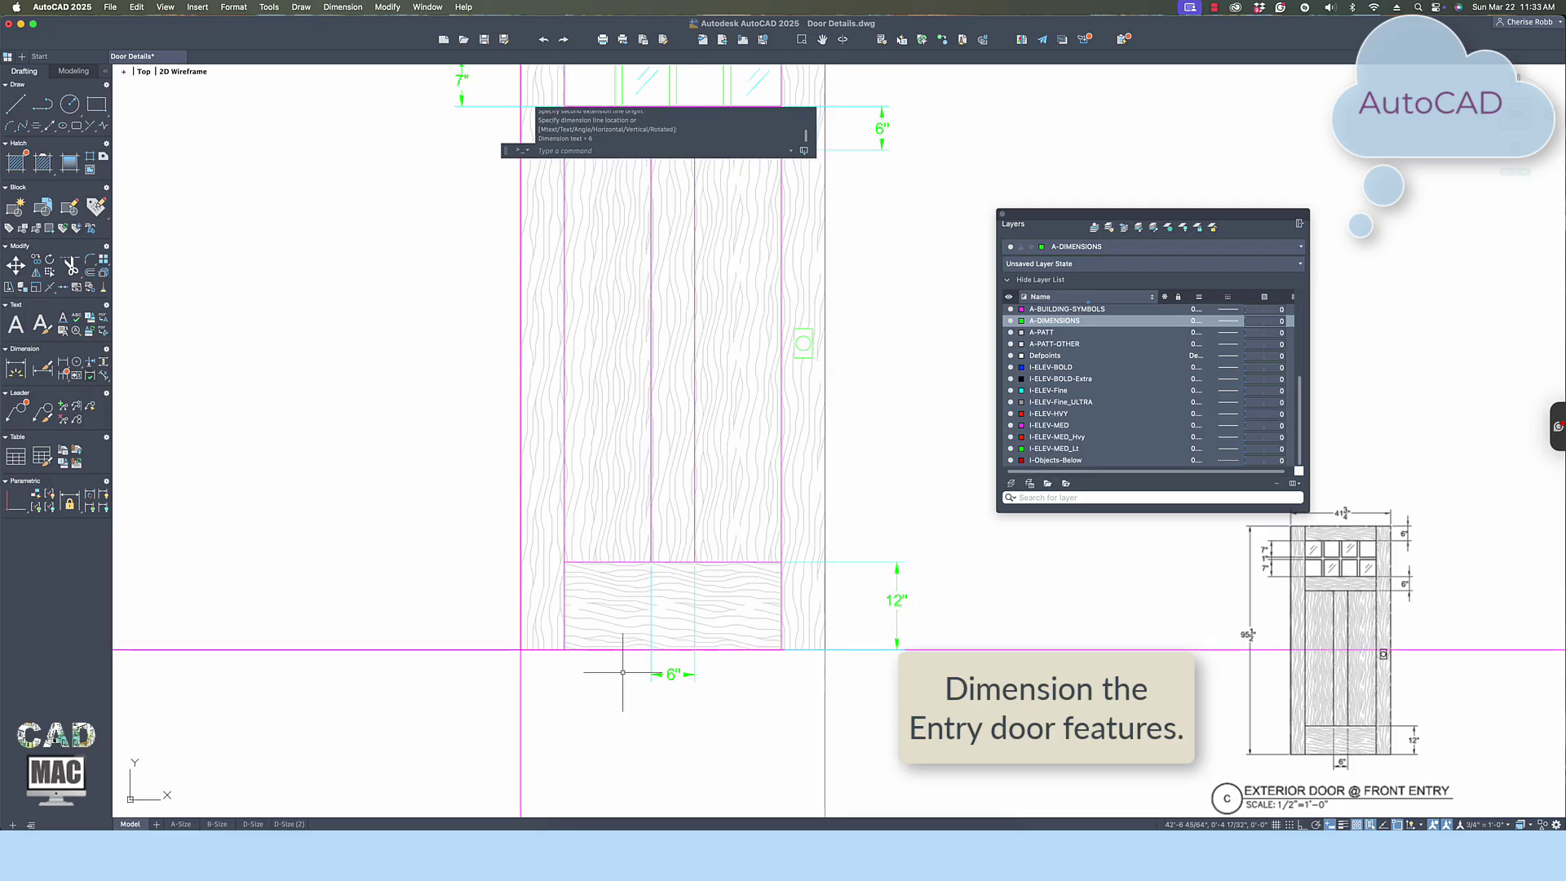
pyautogui.scroll(2, 607, 483)
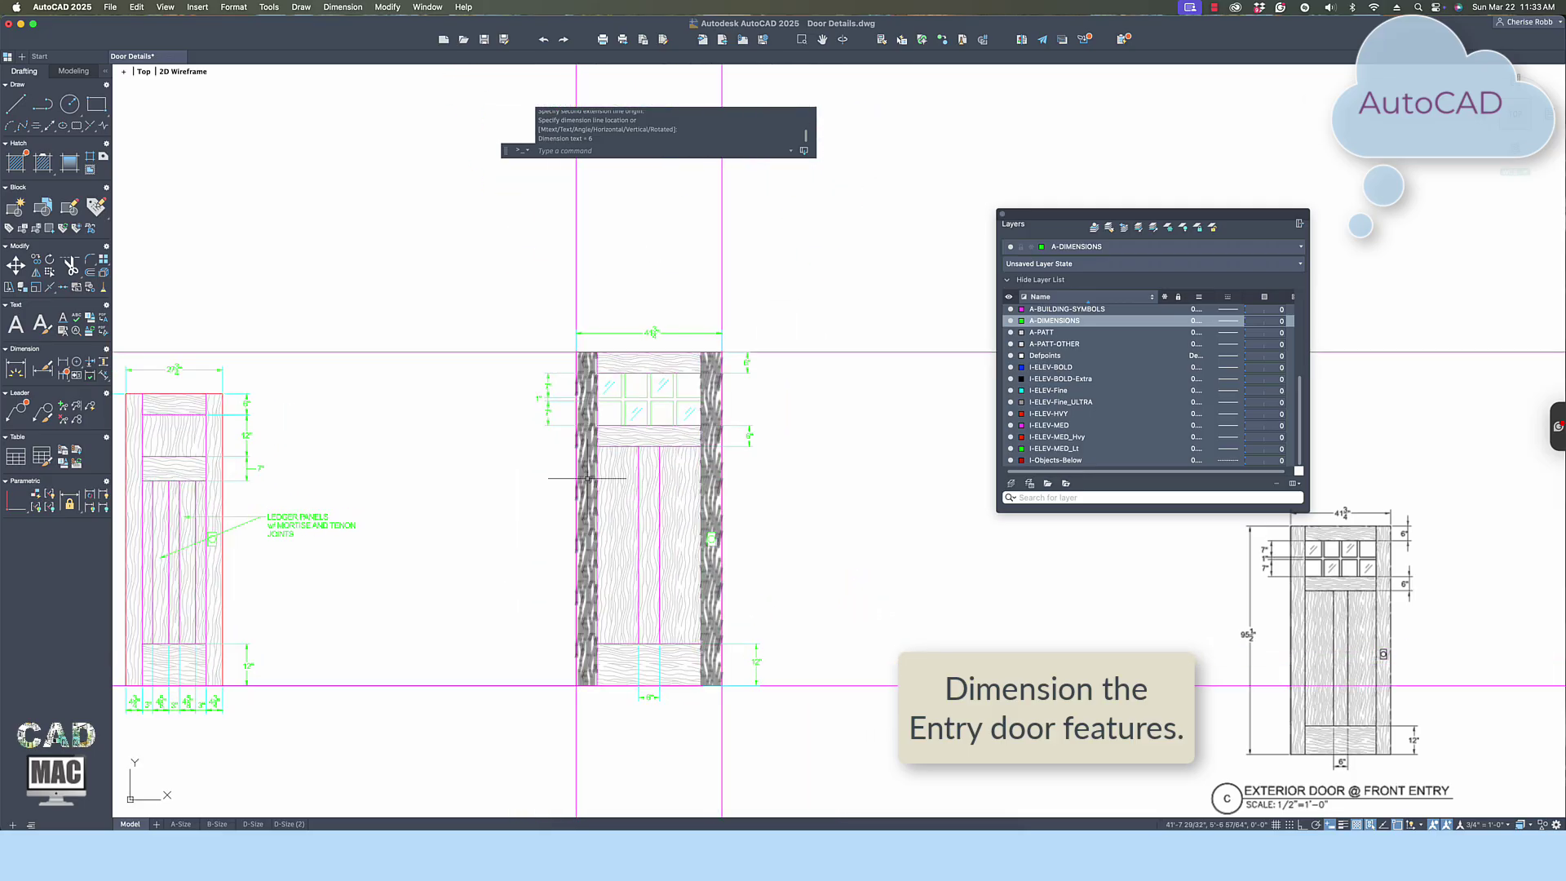
pyautogui.click(67, 366)
pyautogui.scroll(5, 530, 347)
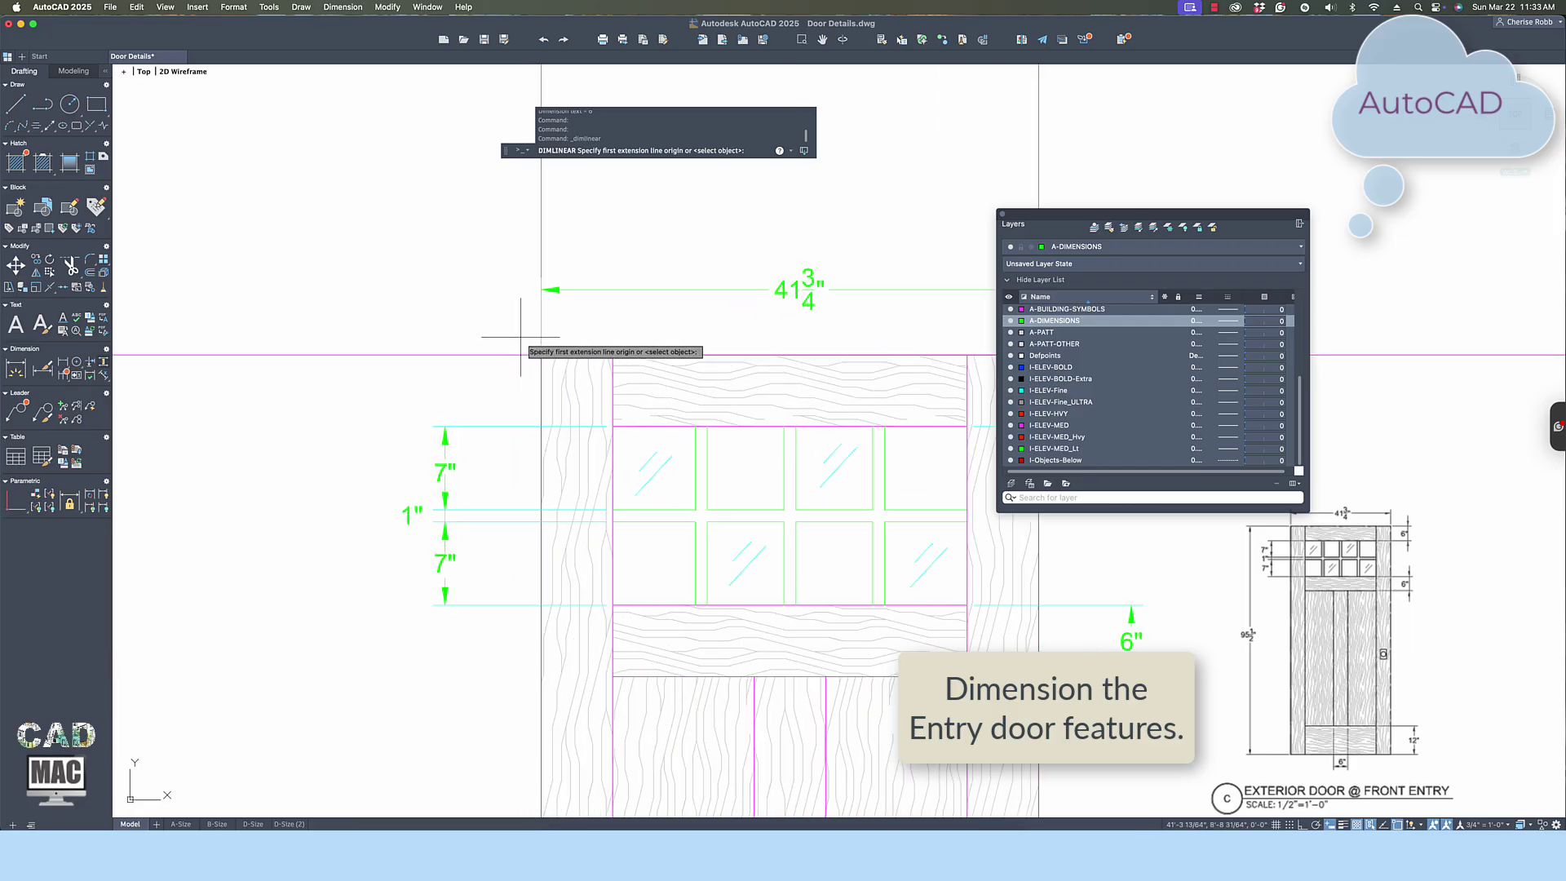
pyautogui.click(555, 367)
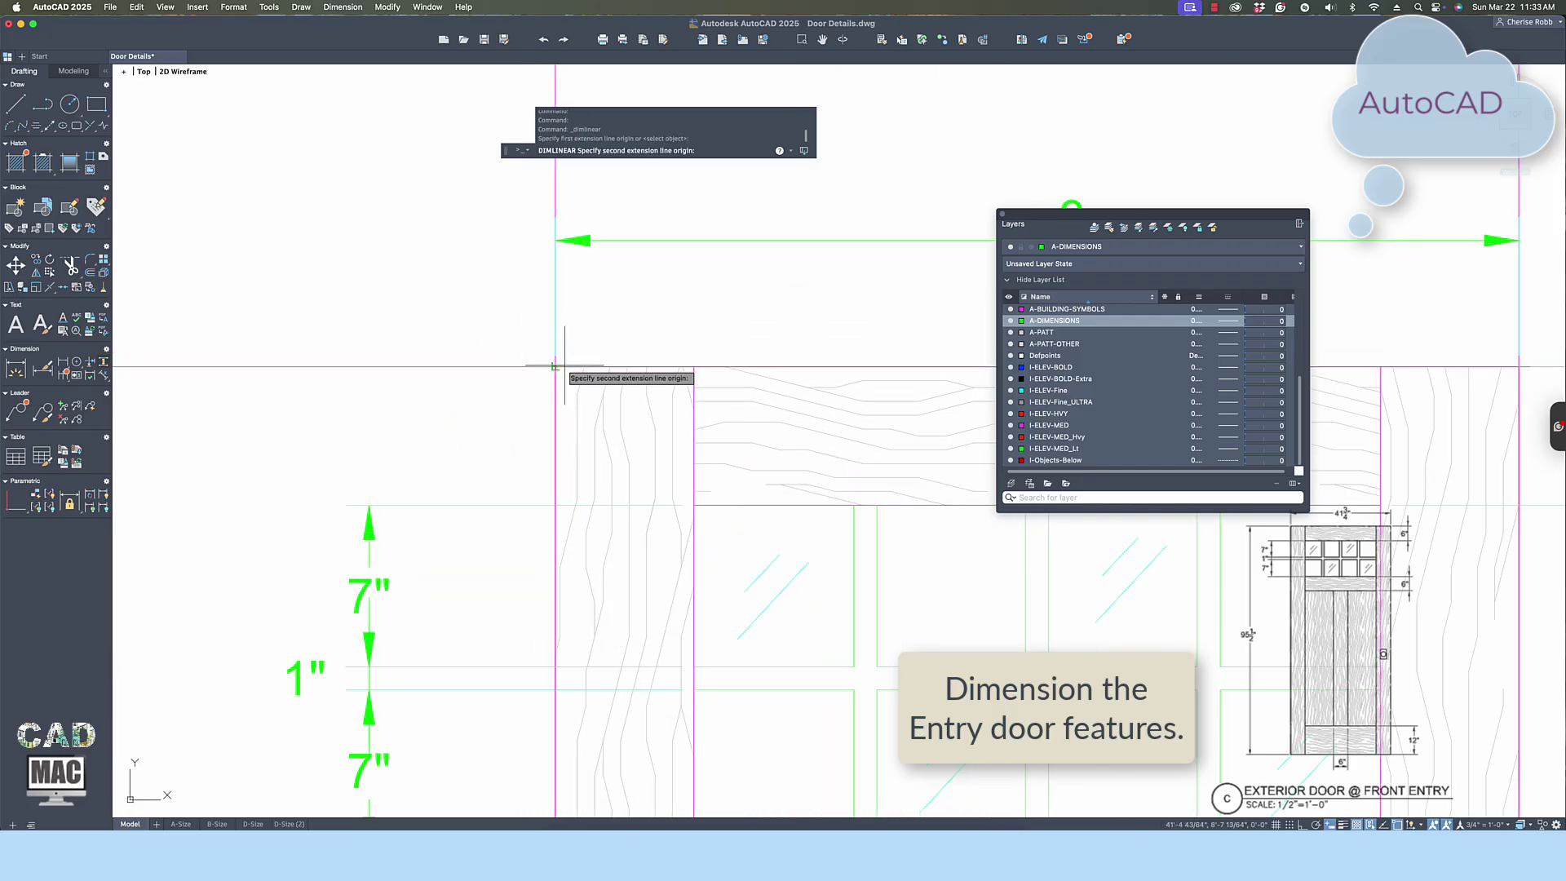
pyautogui.scroll(-2, 556, 366)
pyautogui.scroll(-4, 561, 367)
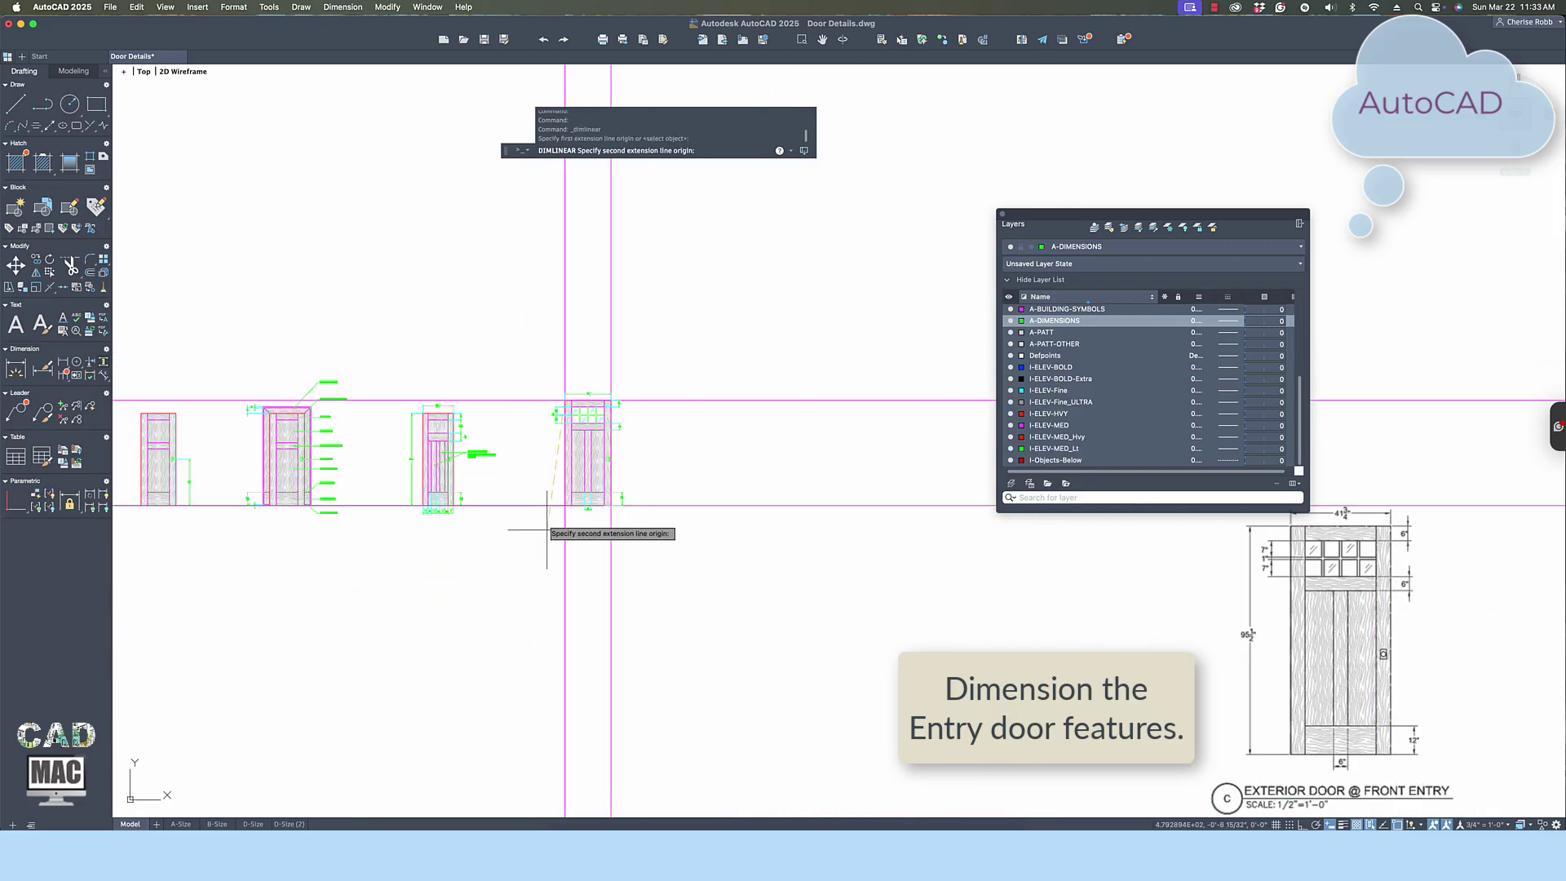
pyautogui.scroll(2, 557, 483)
pyautogui.scroll(5, 558, 483)
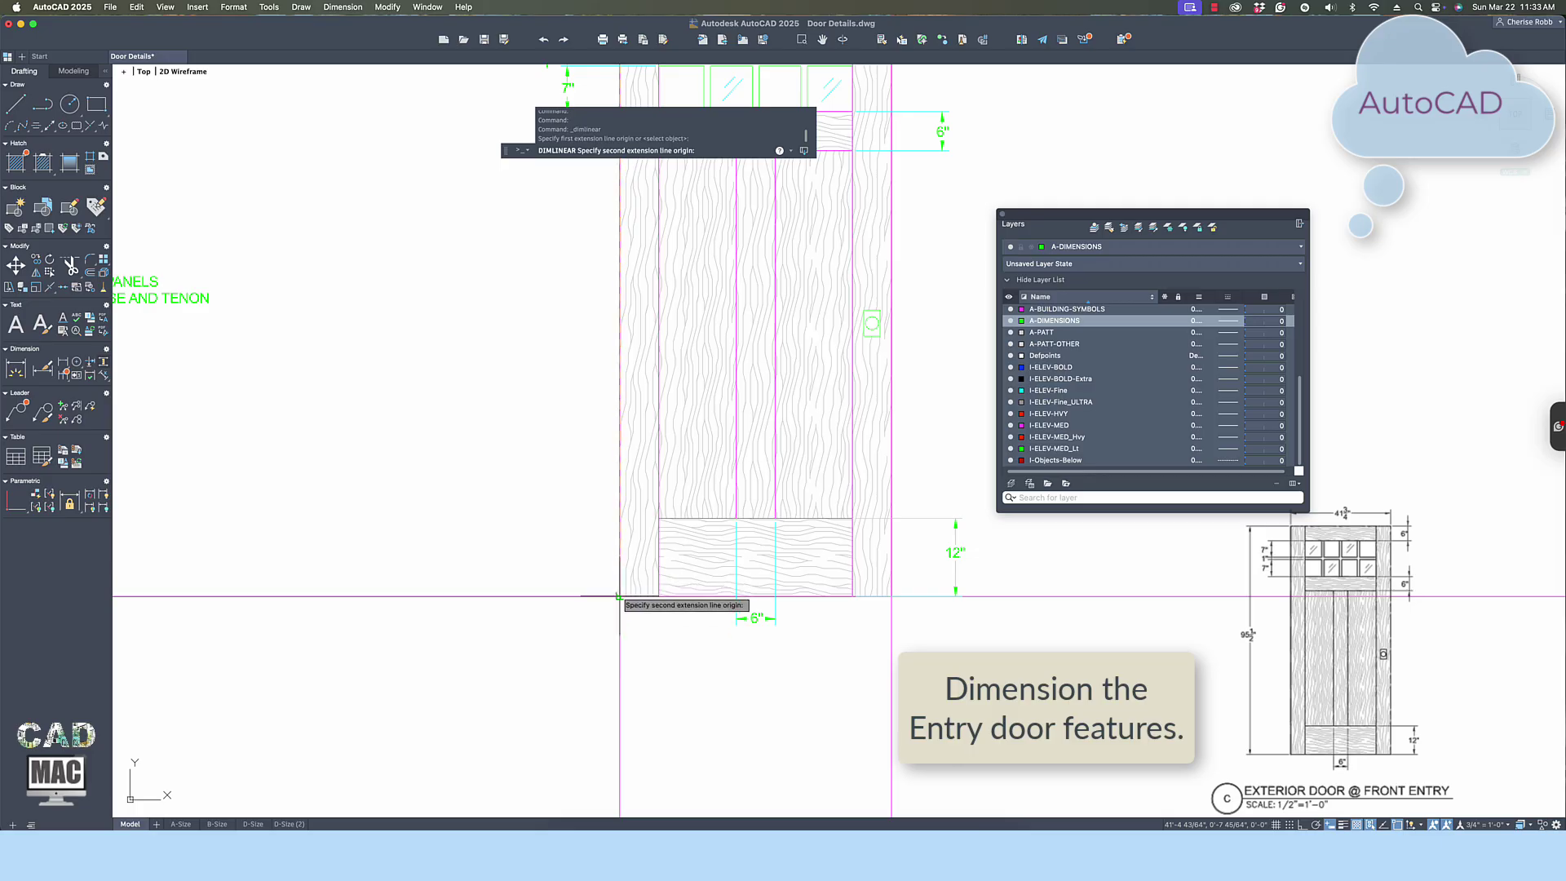
pyautogui.scroll(3, 619, 596)
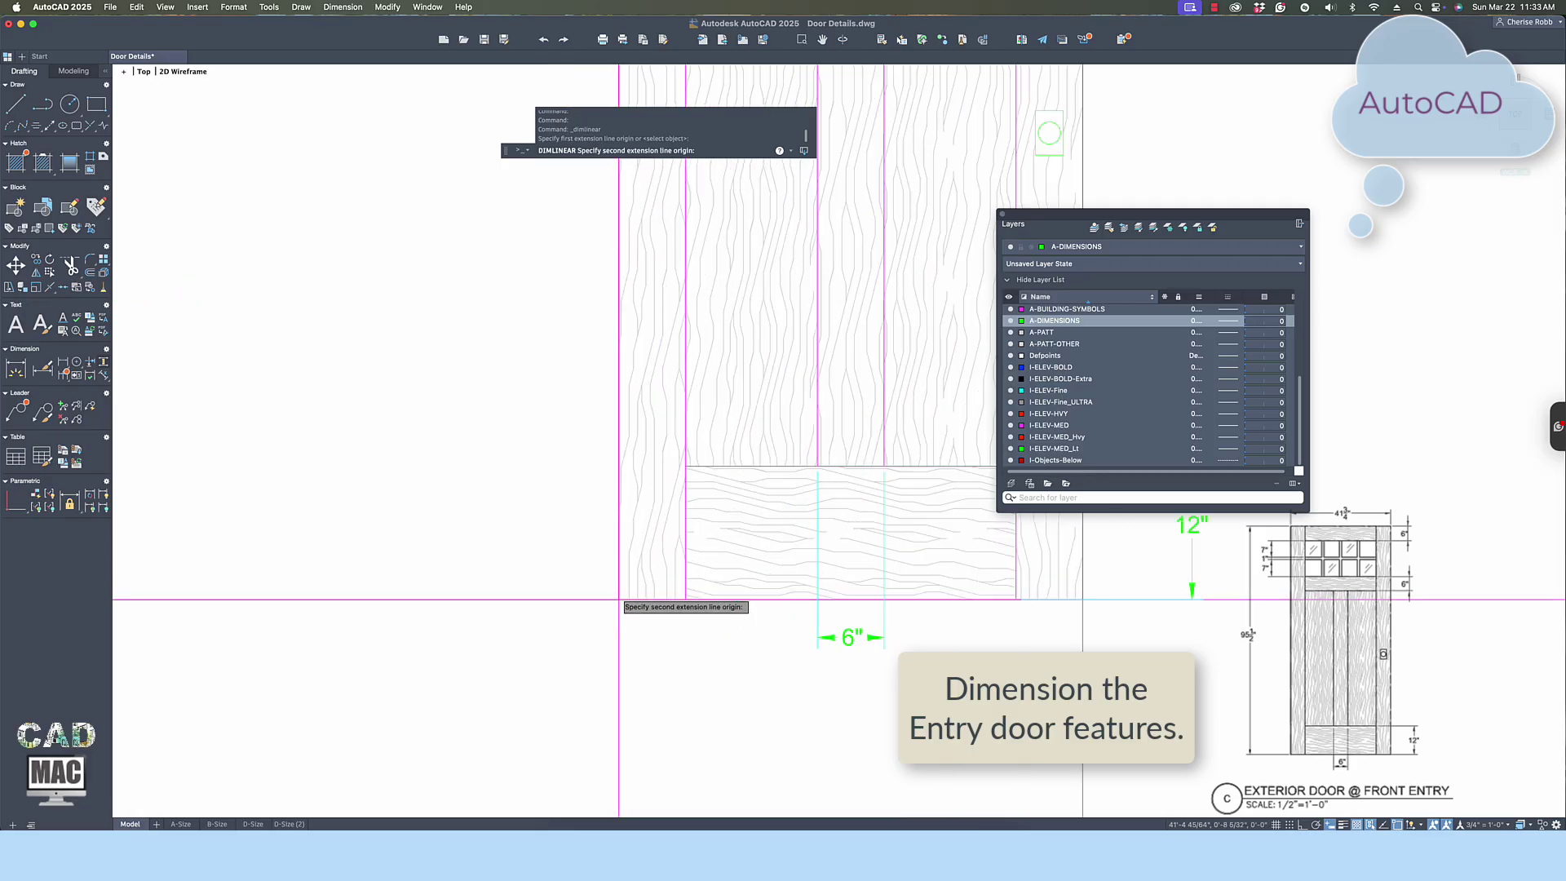
pyautogui.scroll(2, 617, 599)
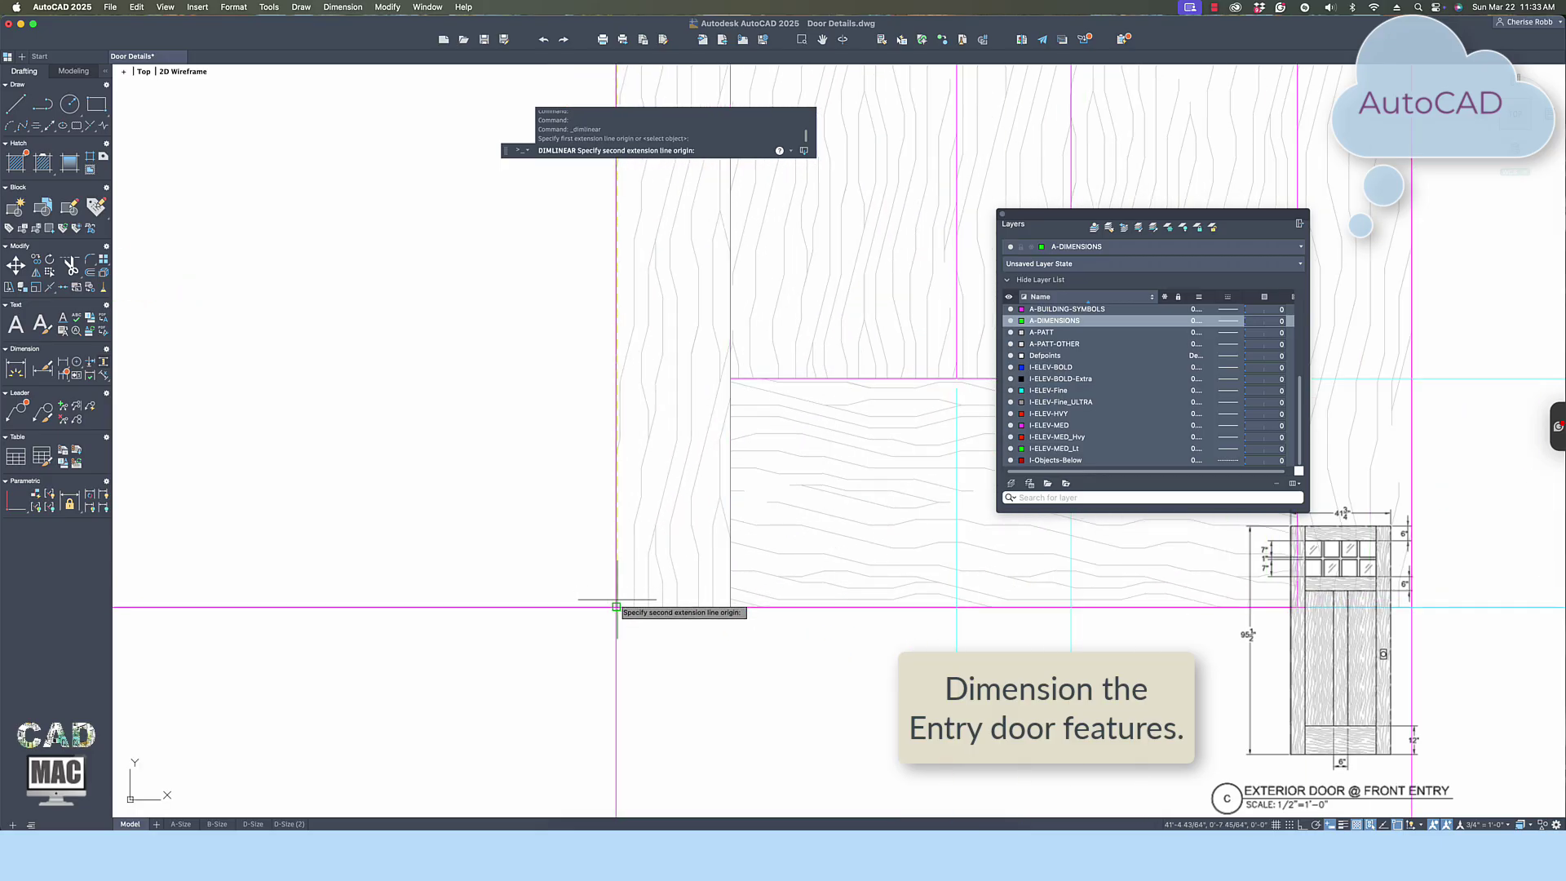
pyautogui.click(617, 607)
pyautogui.scroll(-5, 433, 349)
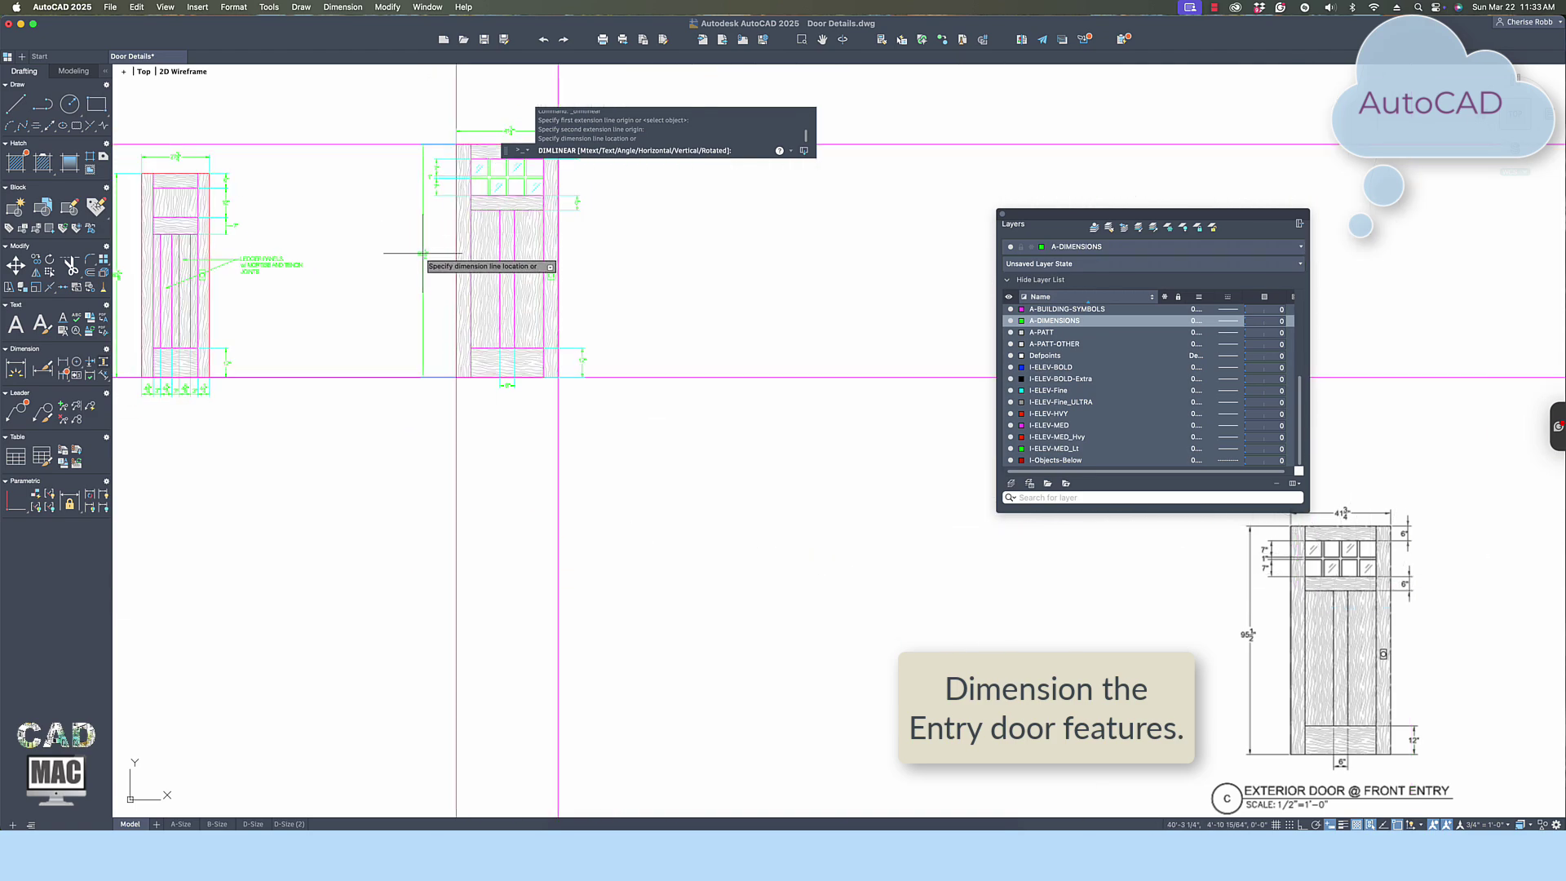
pyautogui.click(424, 254)
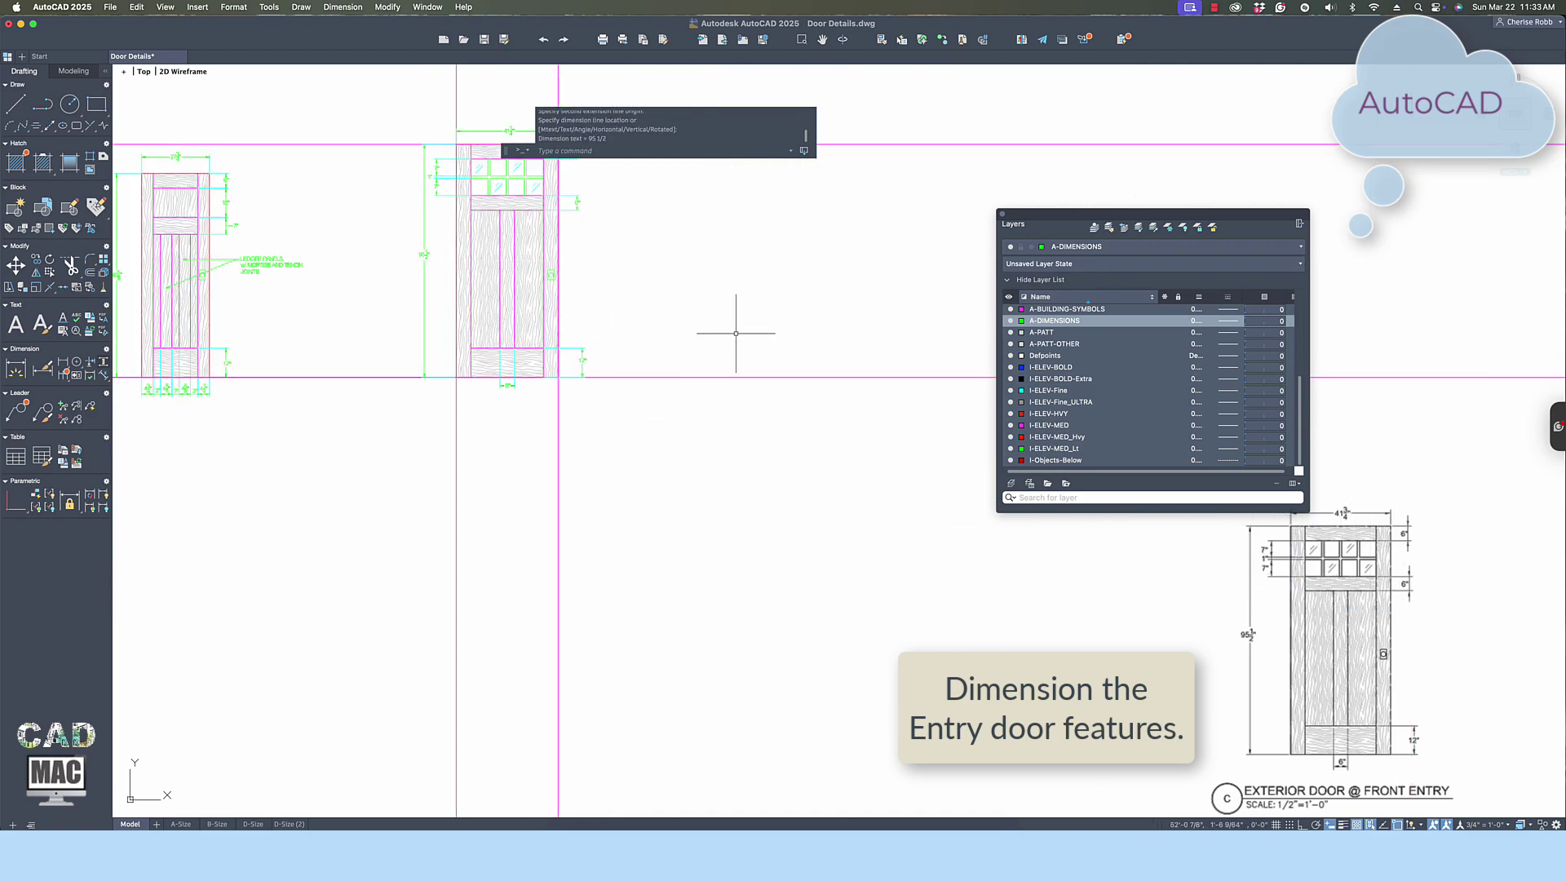
# Erase the two vertical and two horizontal construction lines around the exterior door.
pyautogui.click(610, 525)
pyautogui.click(433, 525)
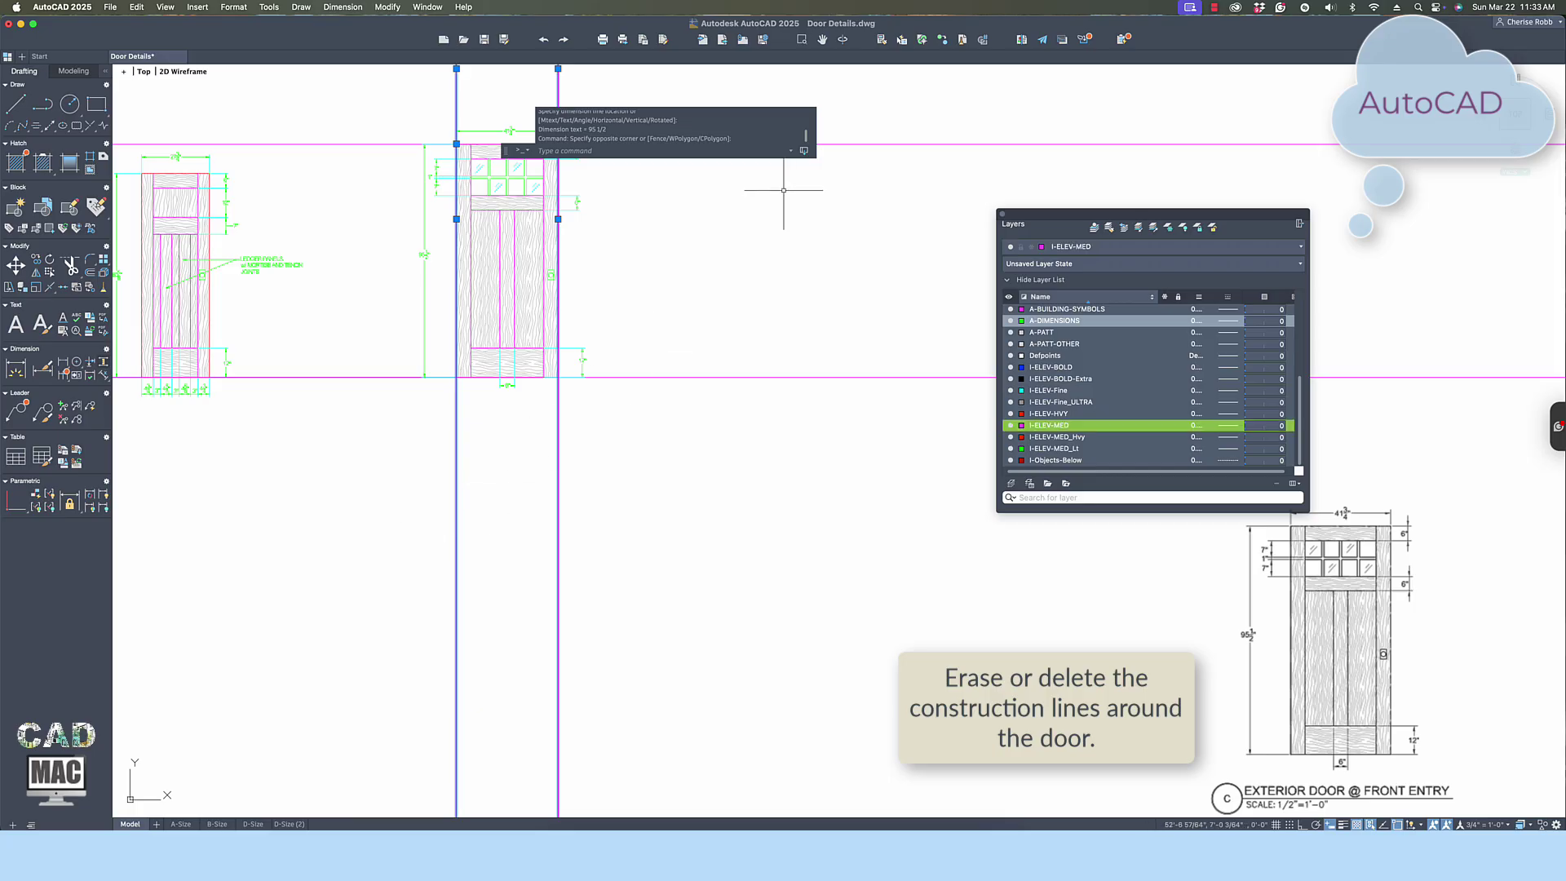
pyautogui.click(883, 110)
pyautogui.click(828, 414)
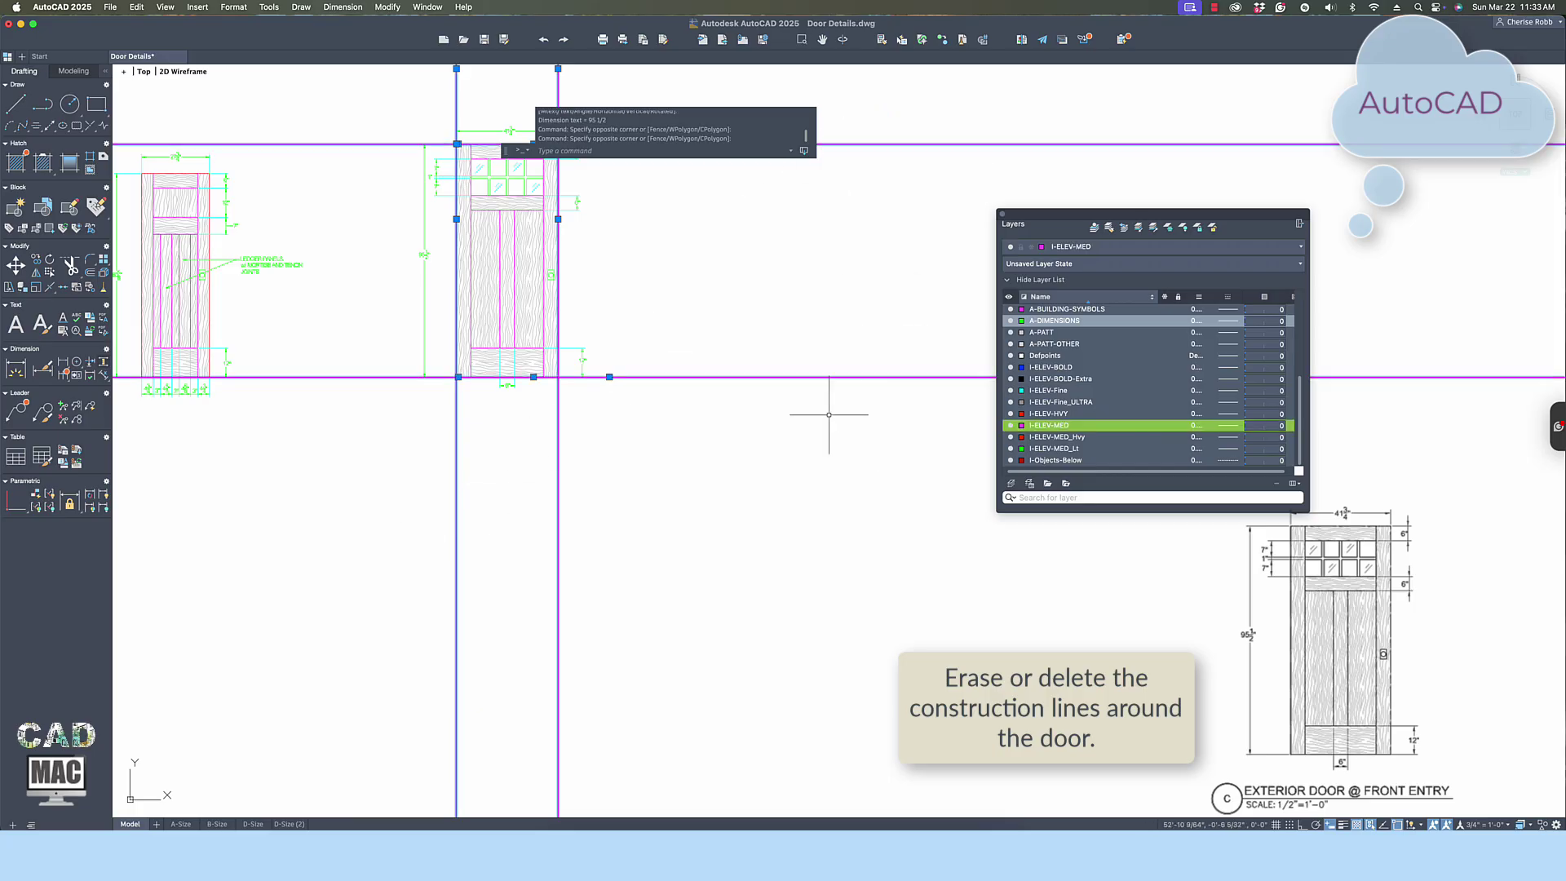
pyautogui.rightClick(690, 376)
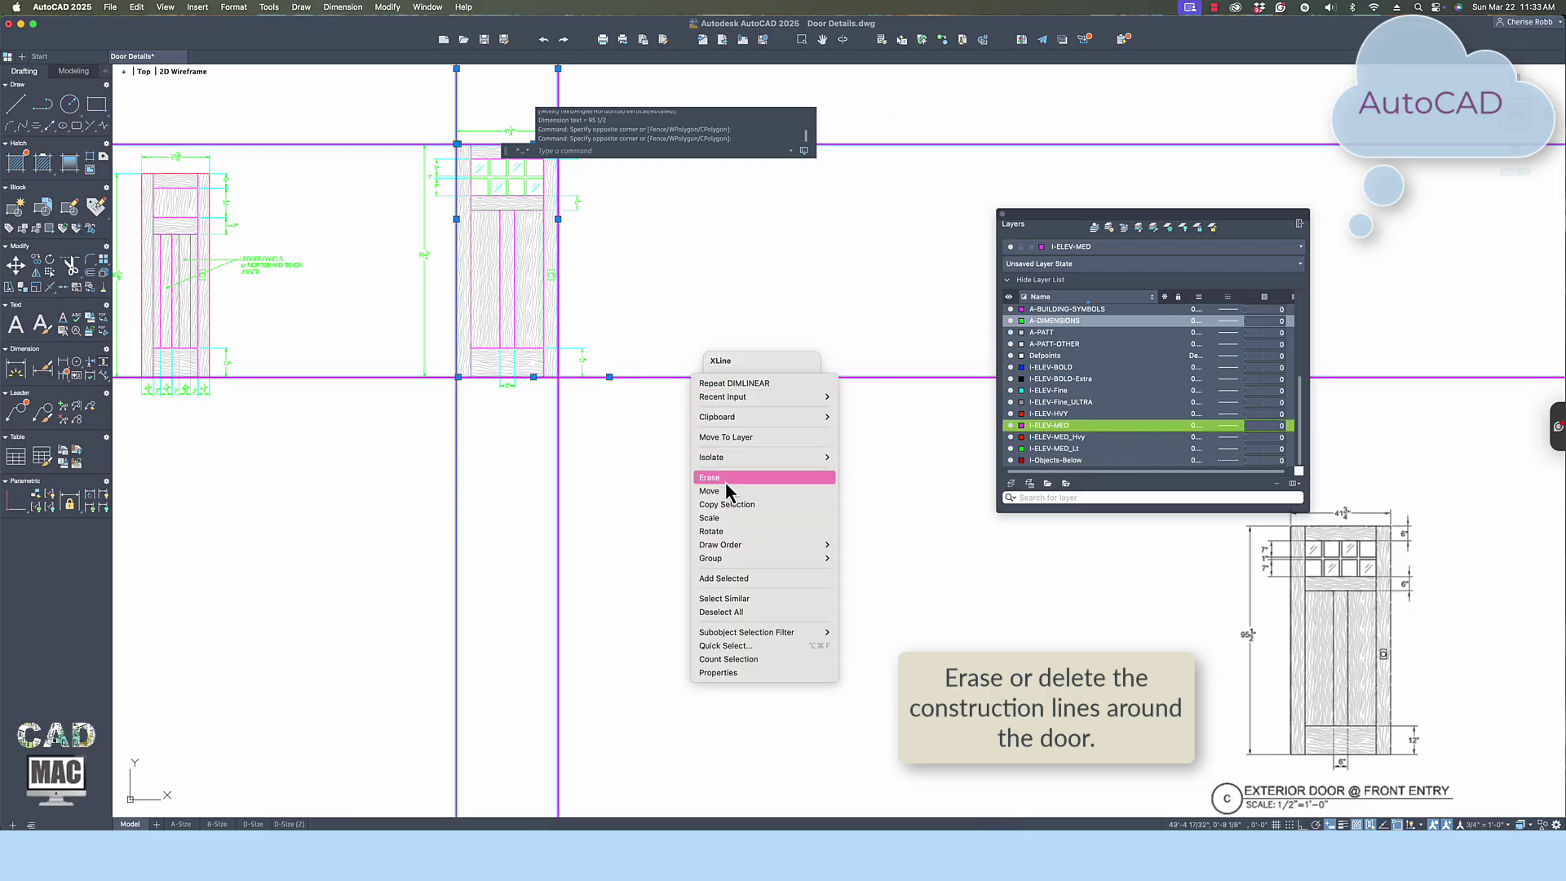
pyautogui.click(729, 479)
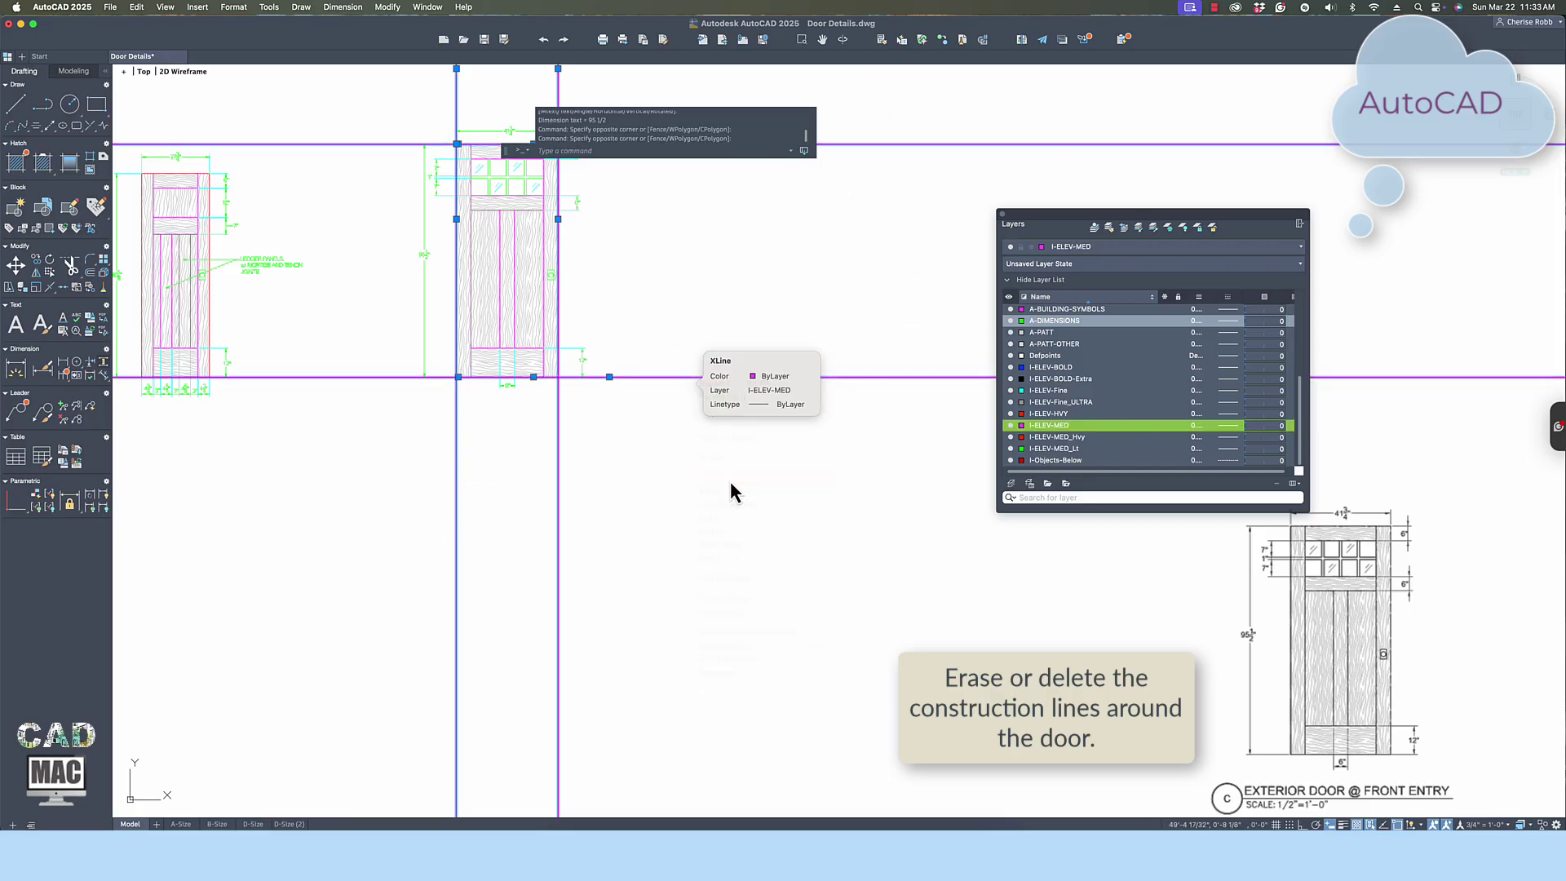
pyautogui.click(635, 301)
pyautogui.moveTo(637, 305); pyautogui.dragTo(668, 439, button='middle')
pyautogui.click(669, 441)
pyautogui.press('Escape')
pyautogui.press('Escape')
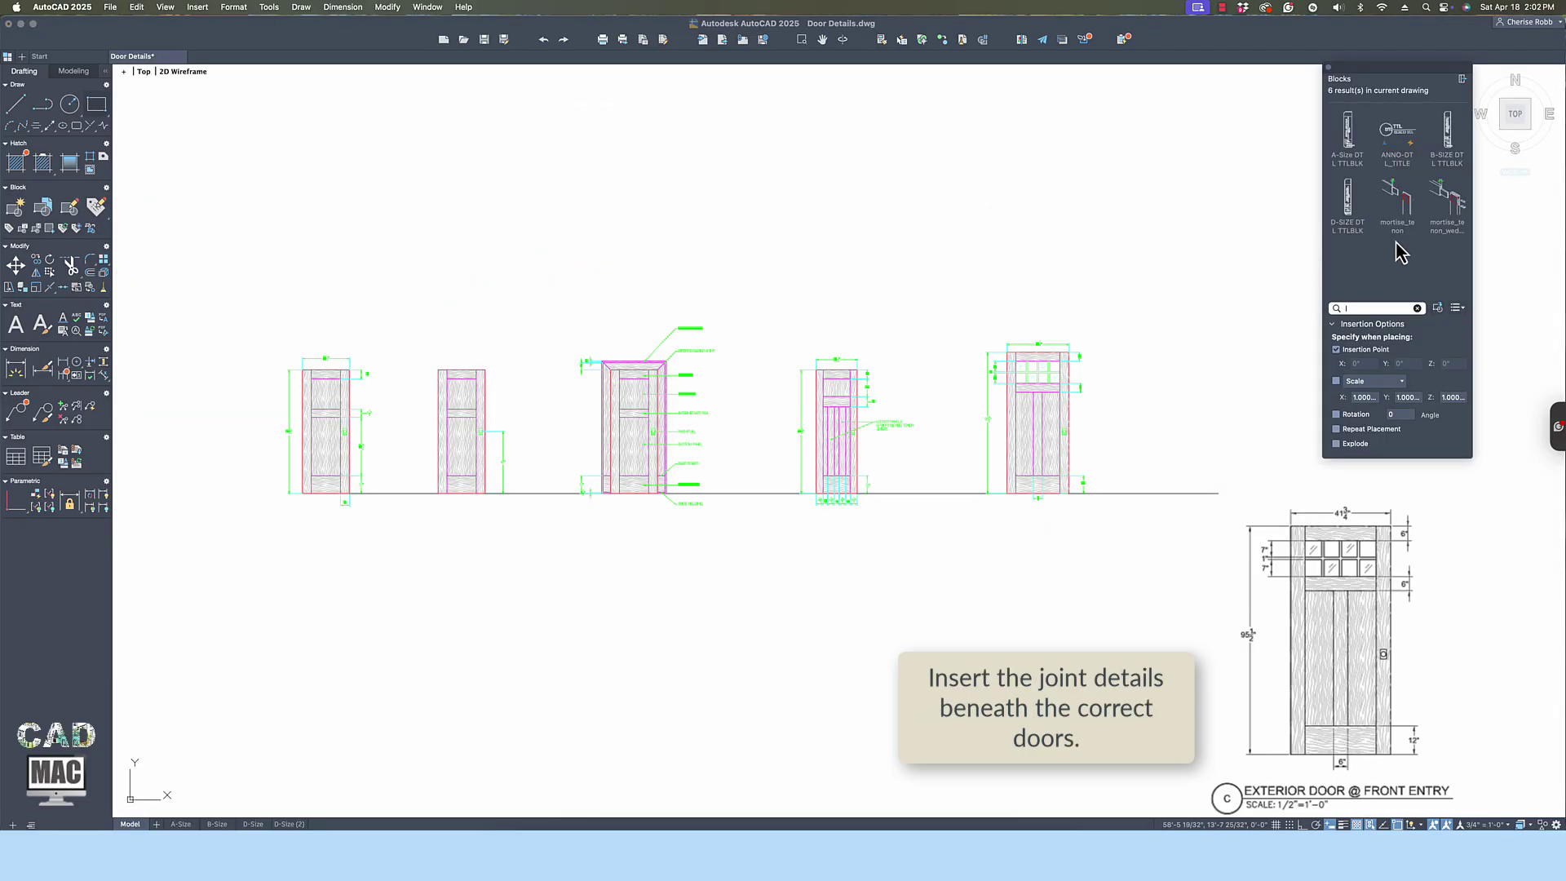
# Insert the plain mortise-and-tenon block beneath the leftmost door and the wedged mortise-and-tenon block beneath the exterior door with glass panels.
pyautogui.click(1409, 208)
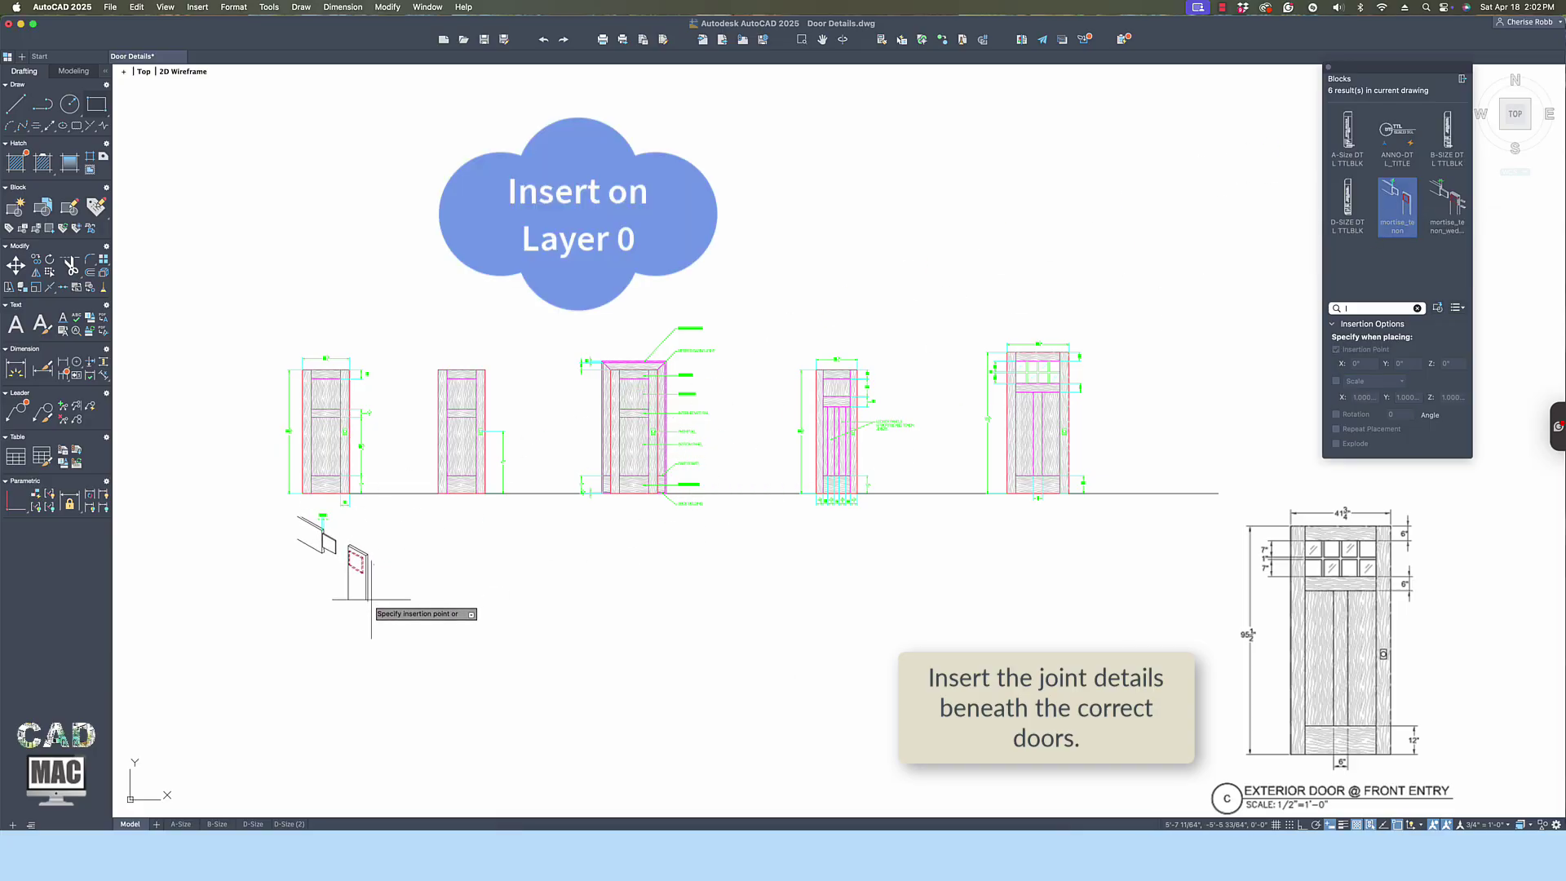
pyautogui.click(372, 622)
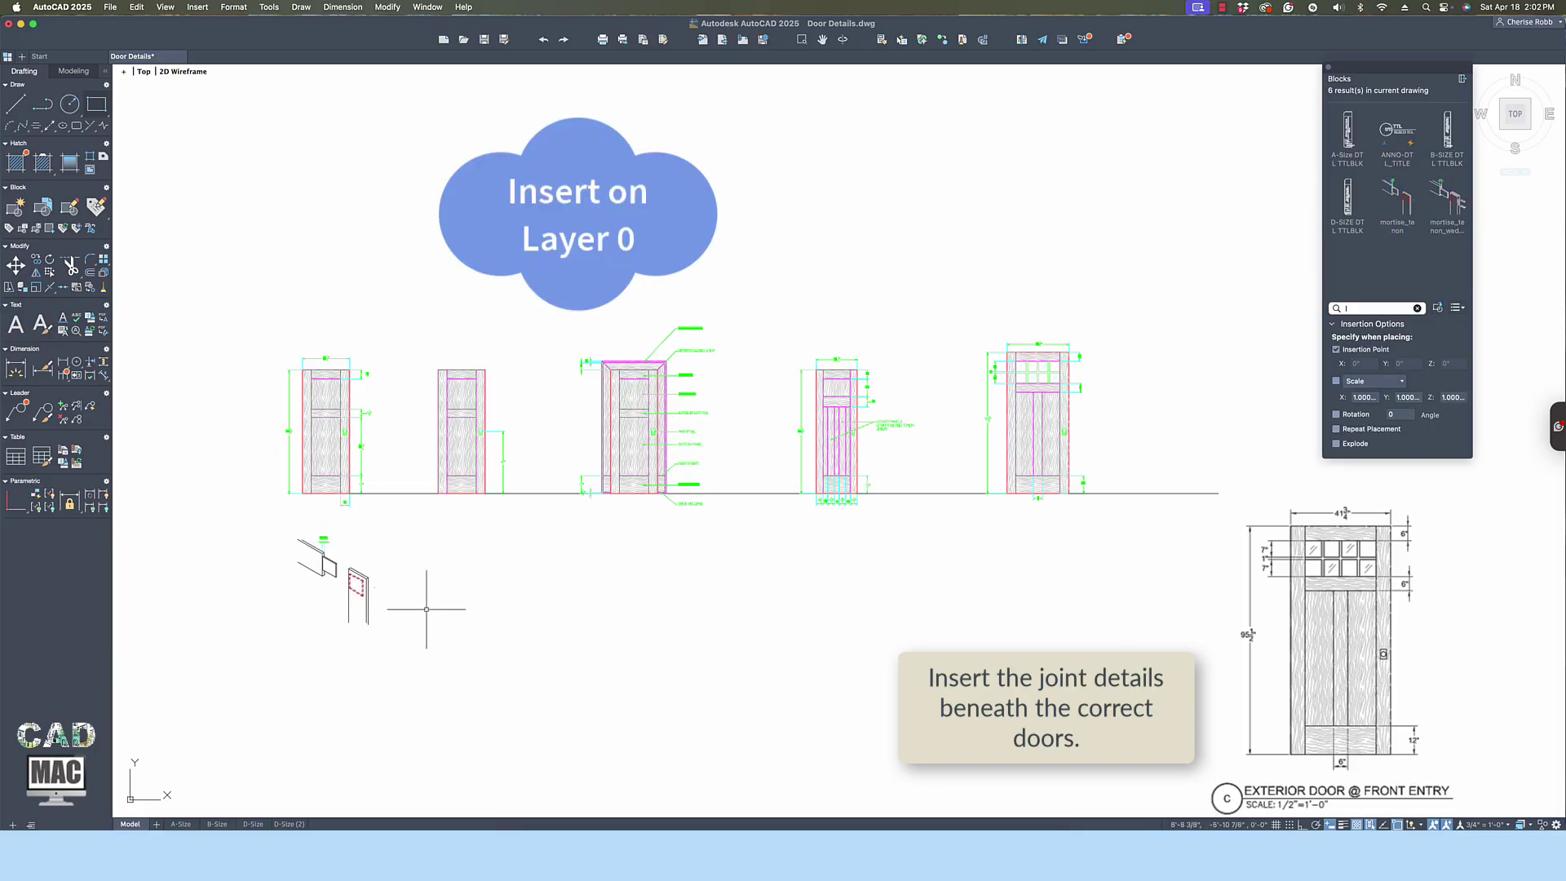
pyautogui.click(1456, 200)
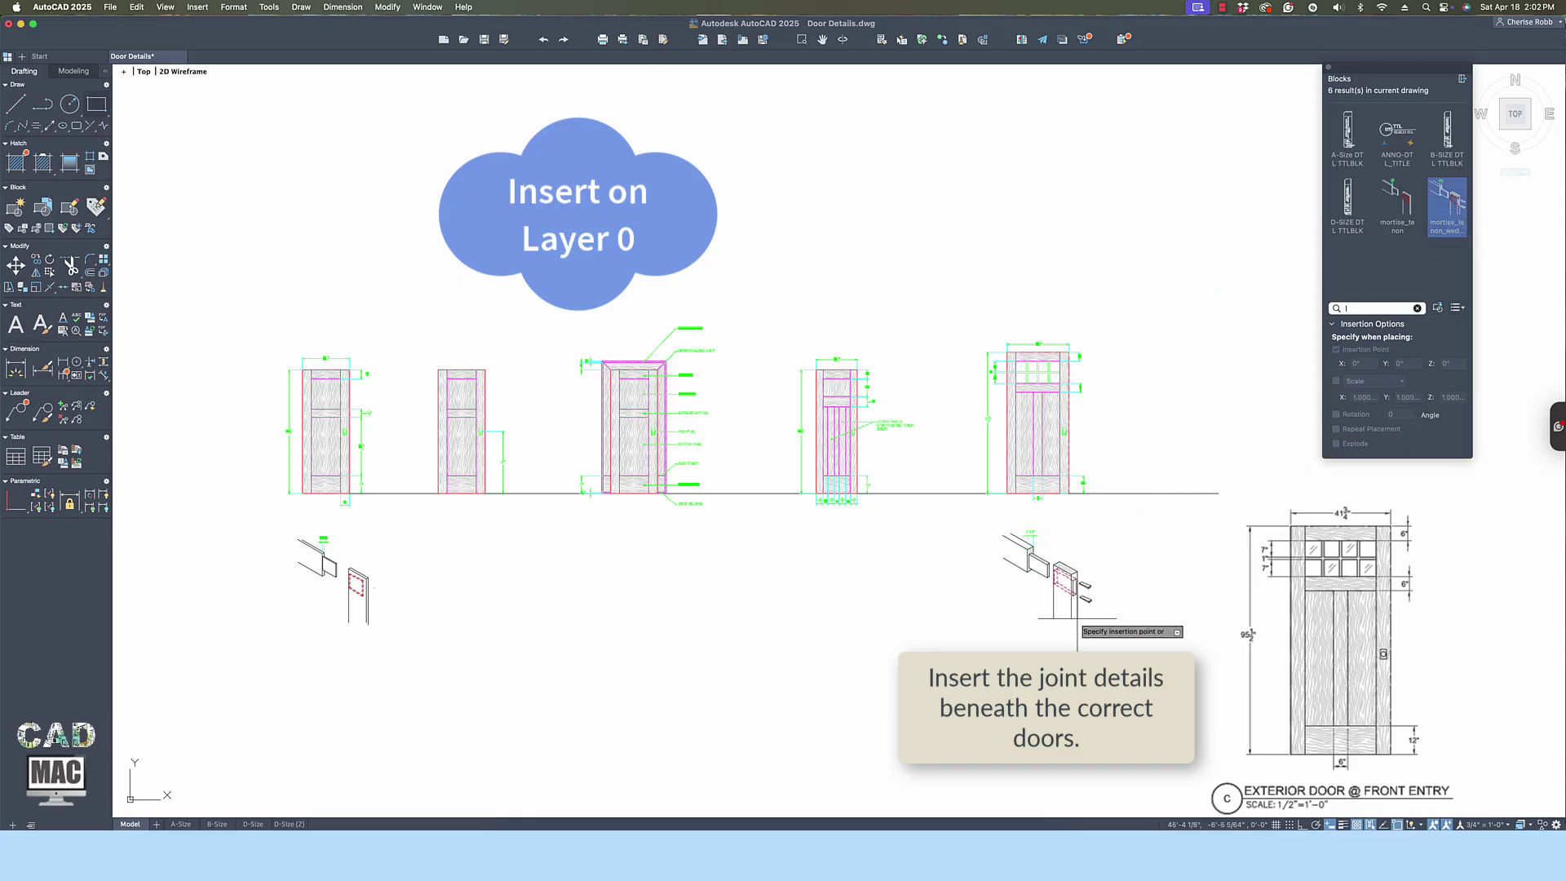
pyautogui.click(1078, 618)
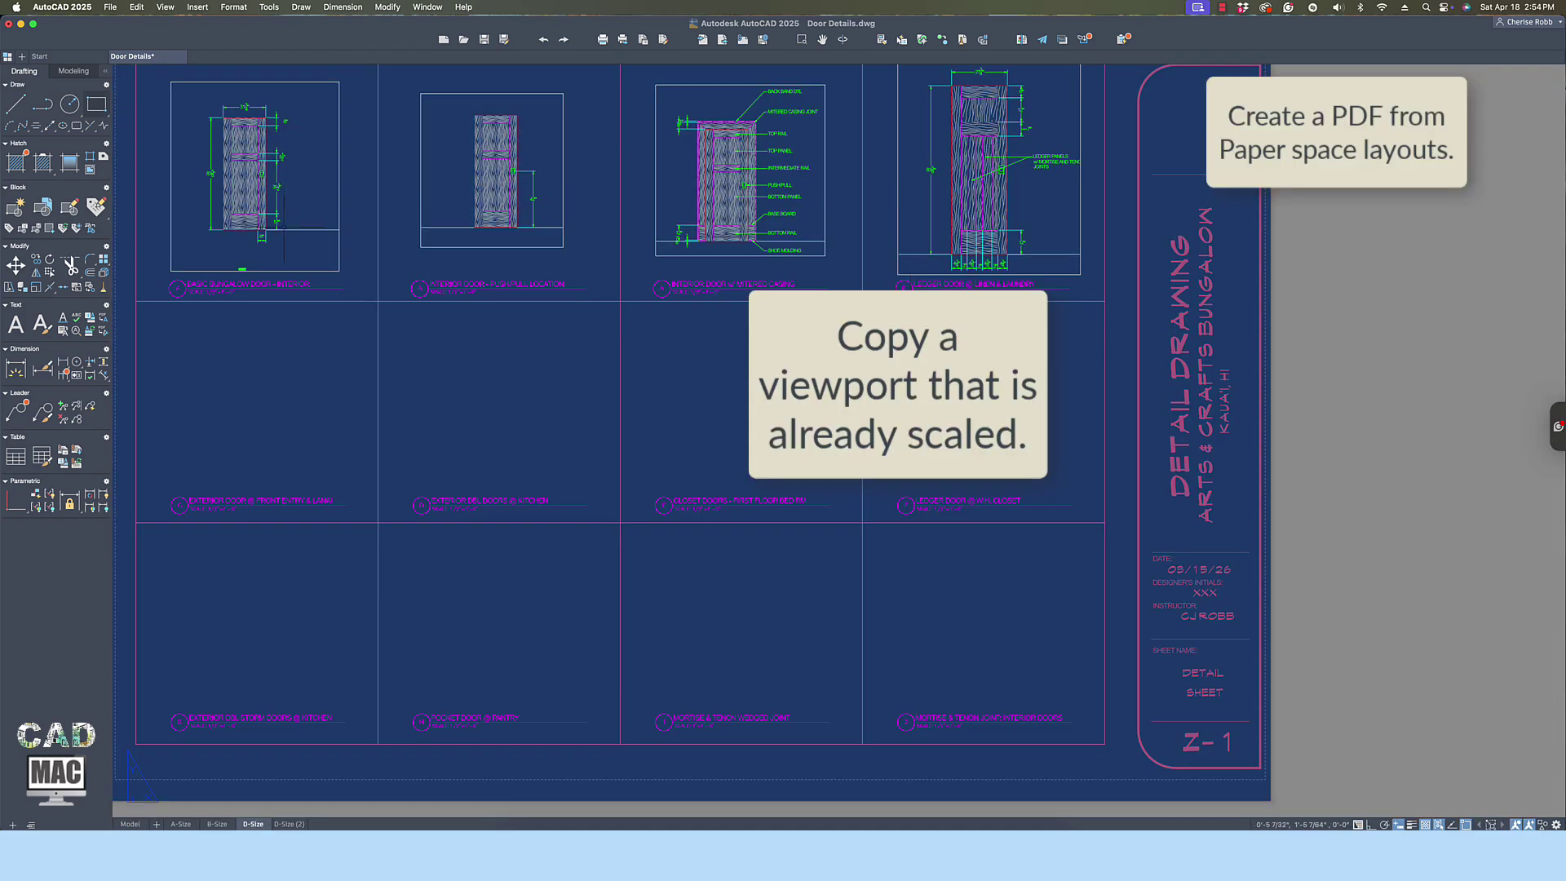
pyautogui.scroll(-2, 283, 227)
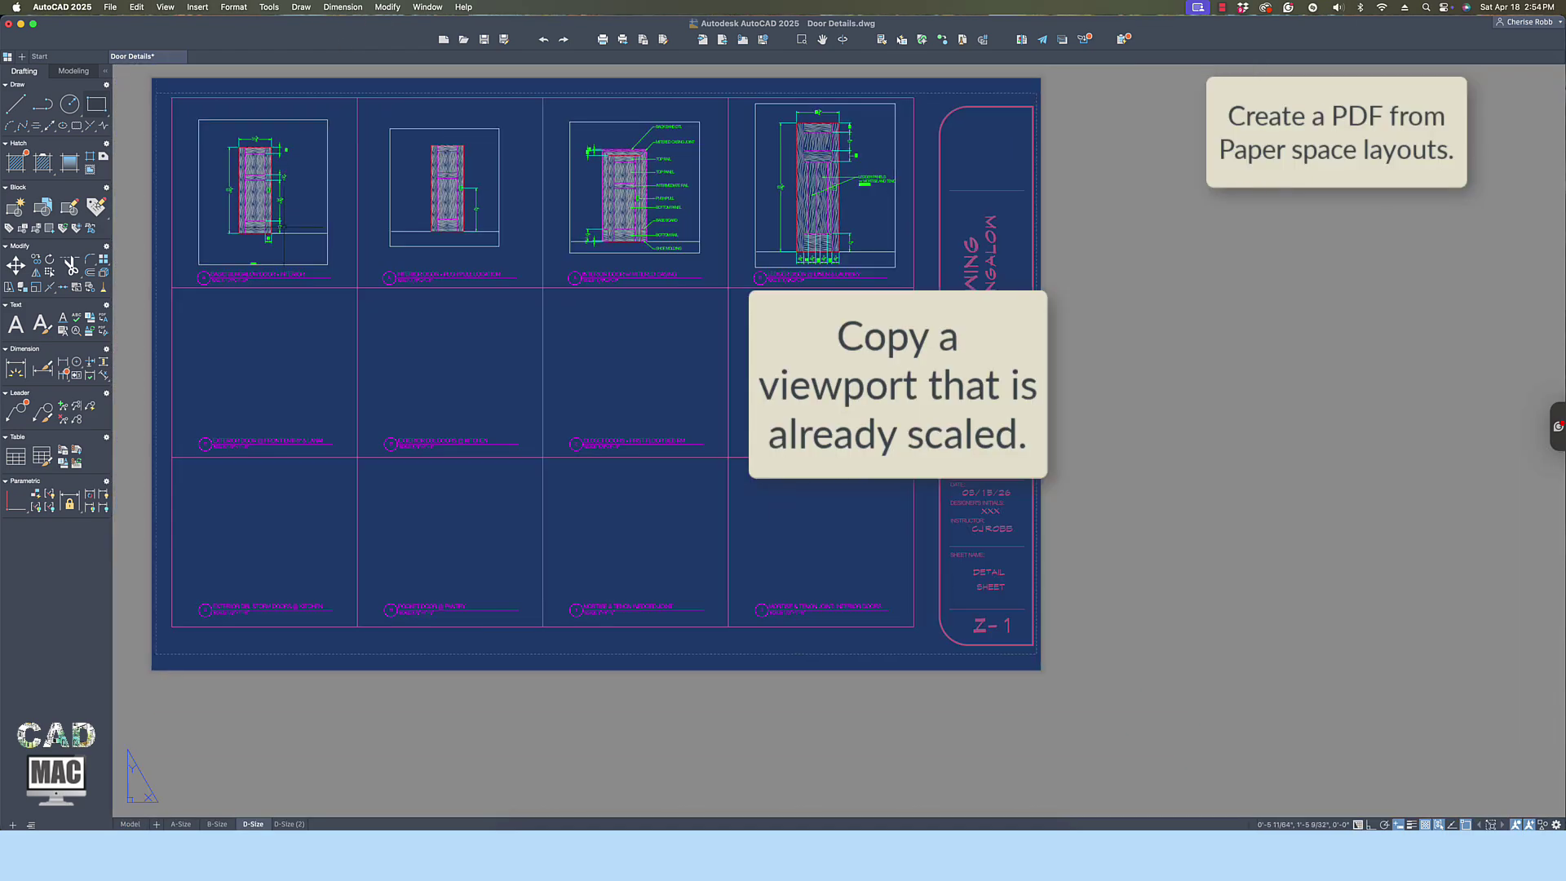
pyautogui.scroll(1, 283, 227)
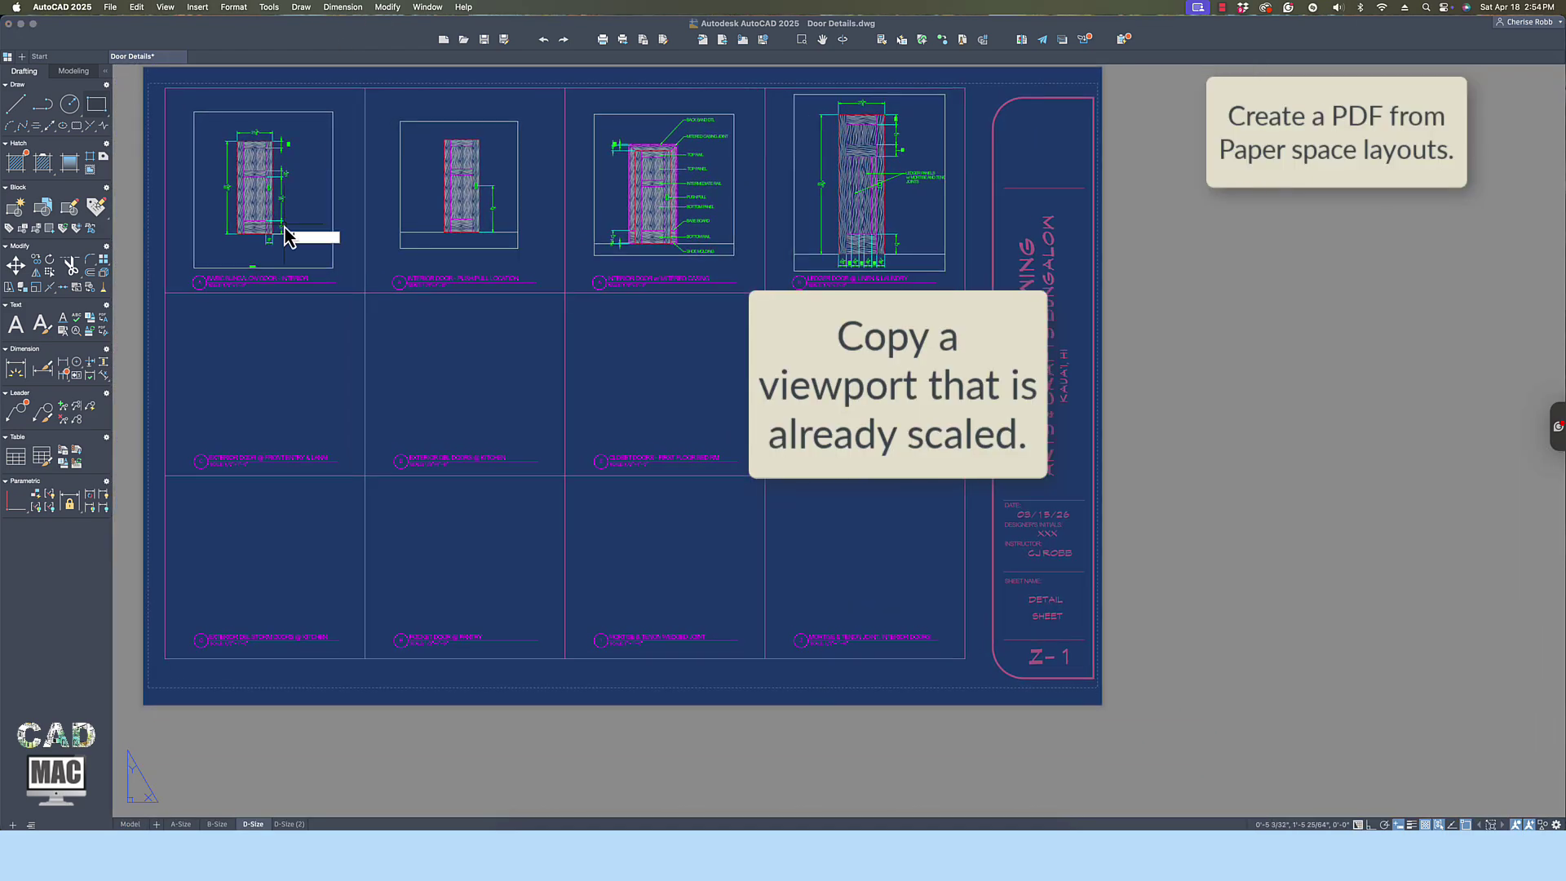
# Copy the first door viewport to the first cell of the middle row and the third and fourth cells of the bottom row.
pyautogui.click(291, 112)
pyautogui.press('Return')
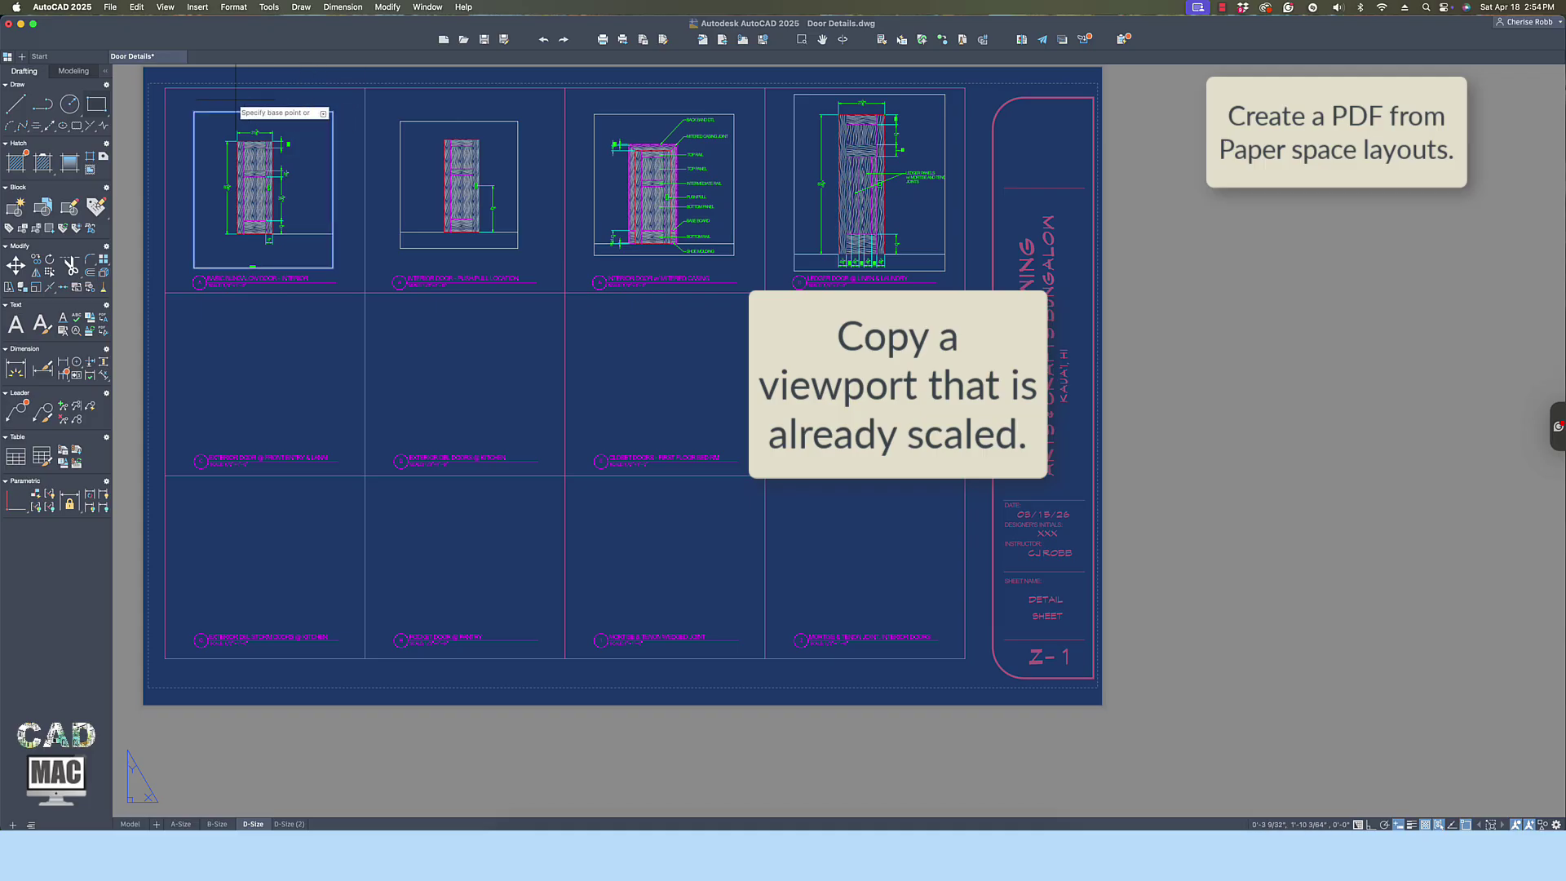
pyautogui.click(166, 86)
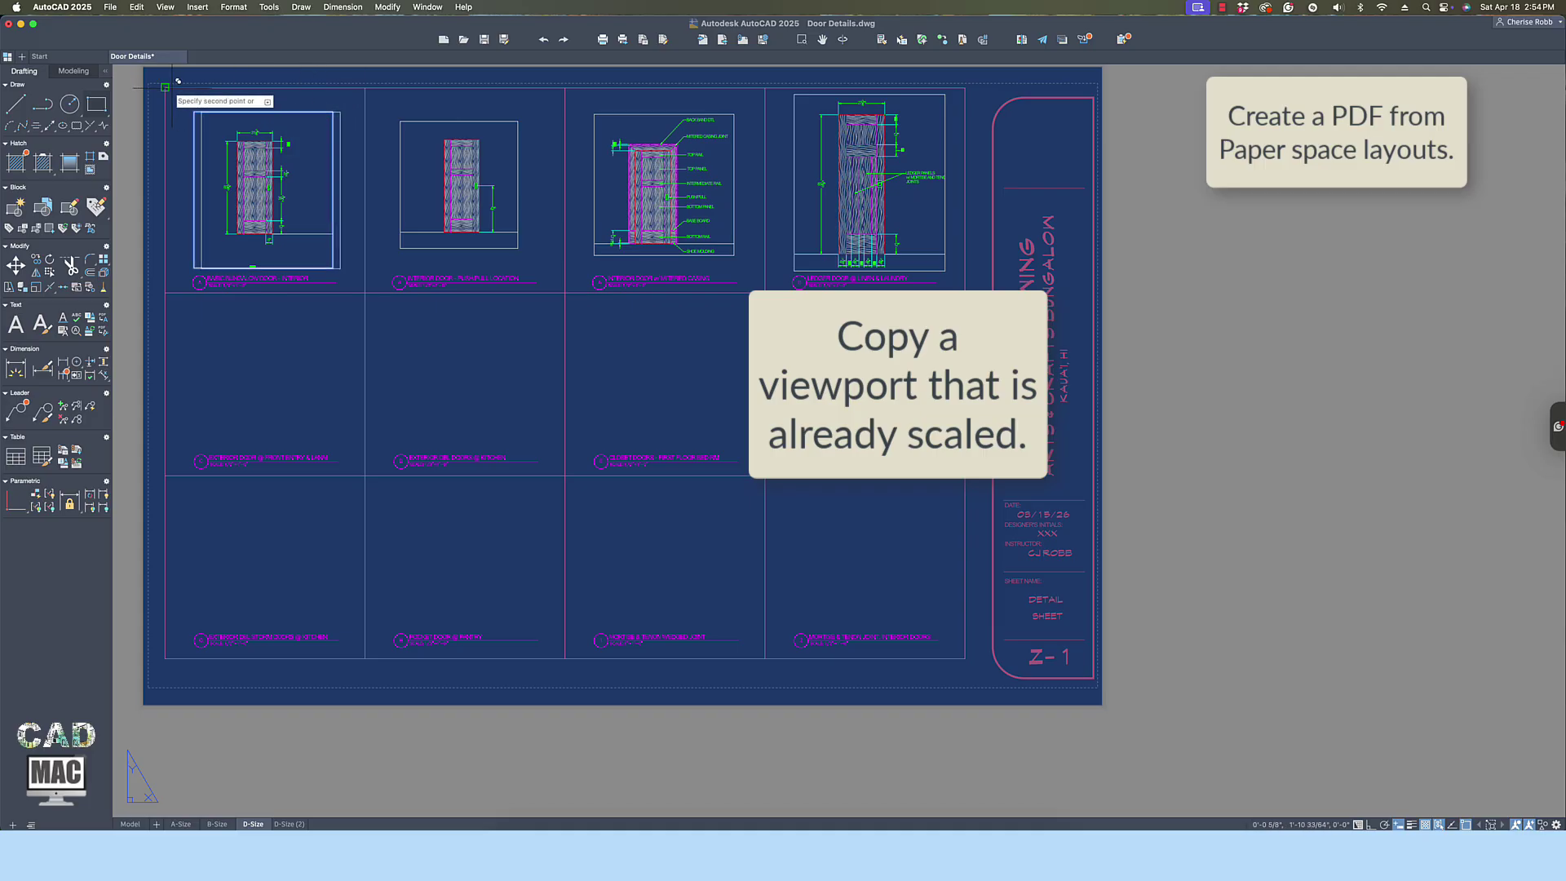
pyautogui.click(171, 284)
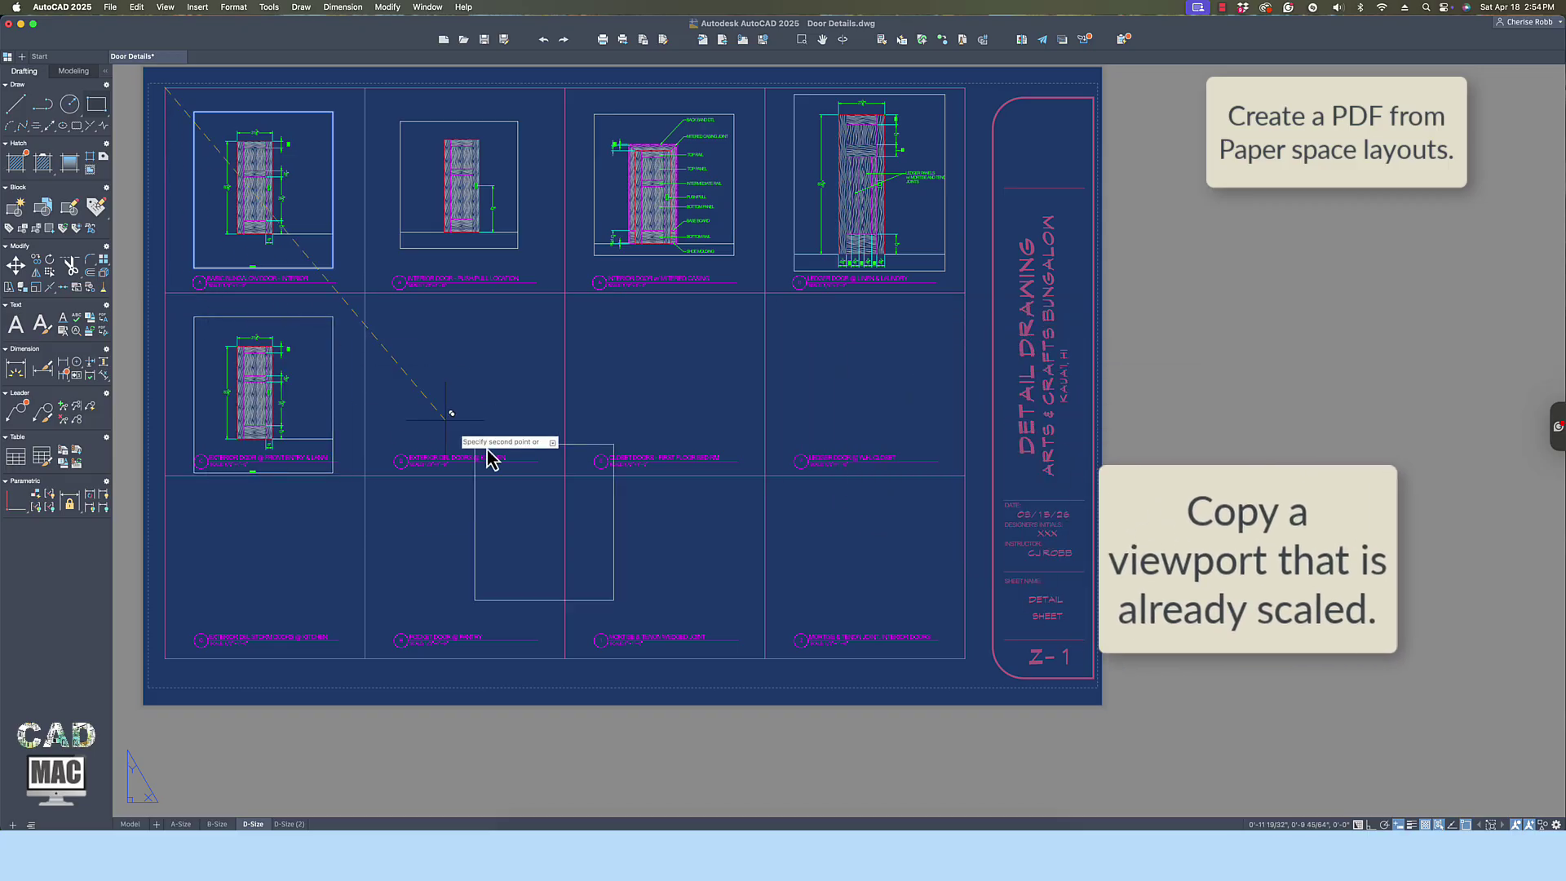
pyautogui.click(566, 474)
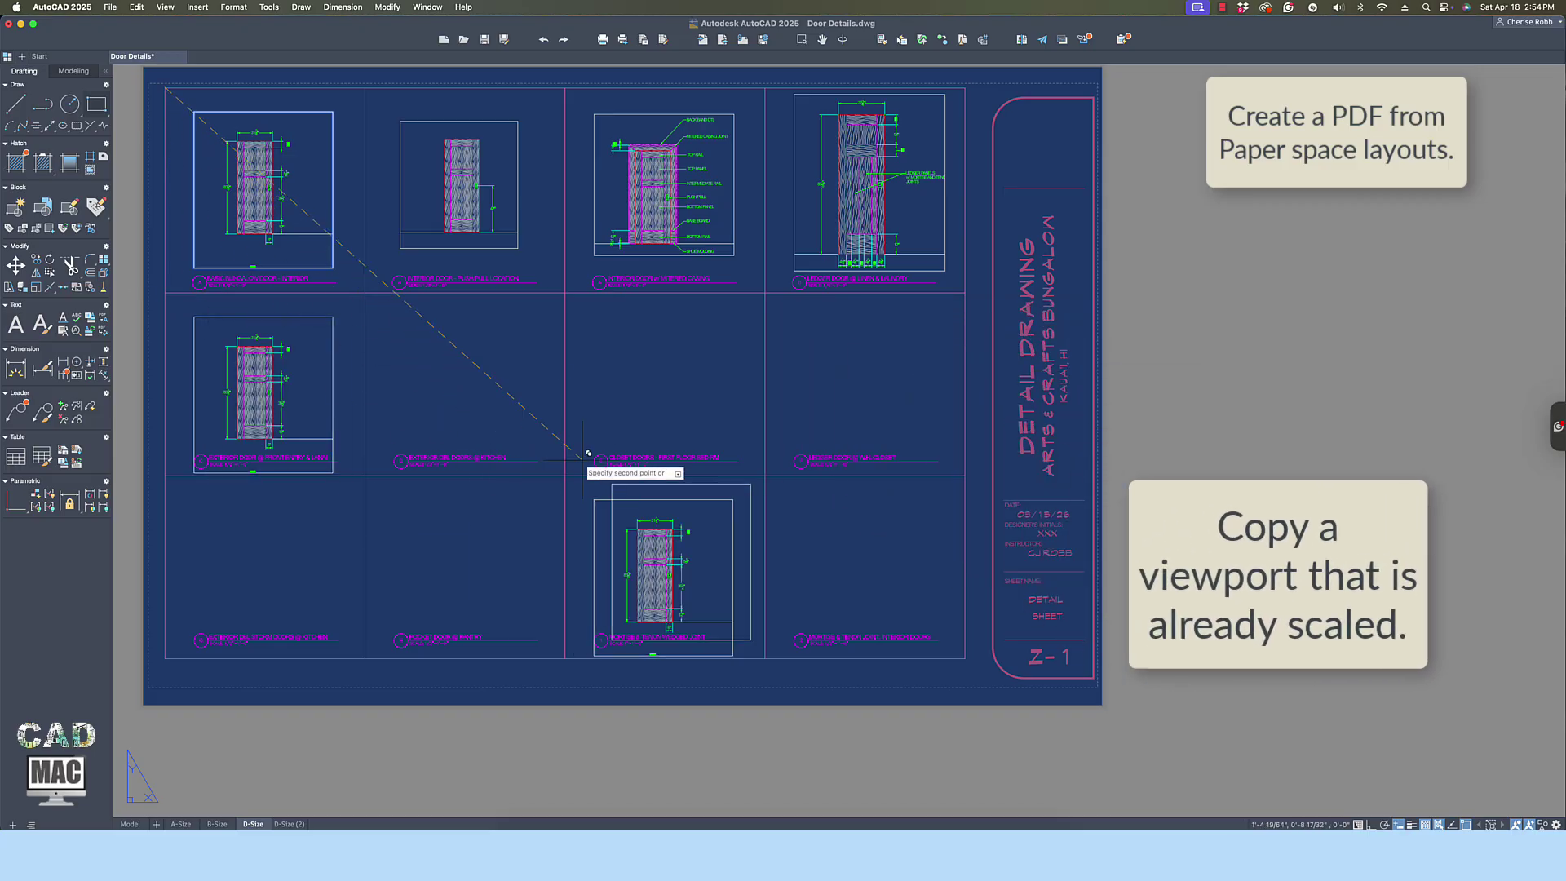
pyautogui.click(765, 475)
pyautogui.press('Return')
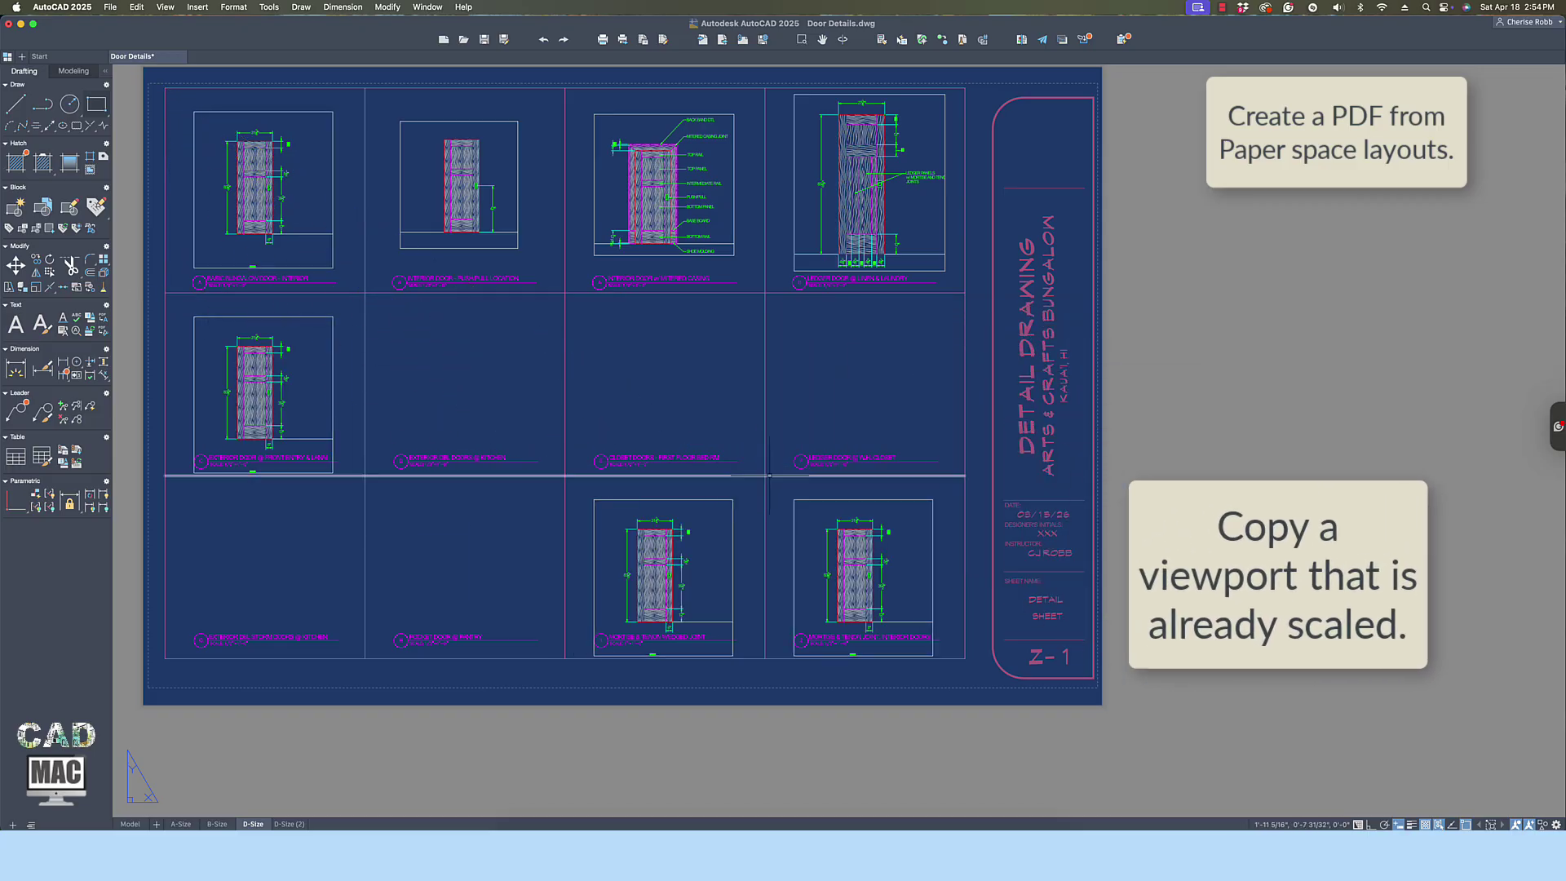
# Move both bottom-row viewports slightly upward within their cells toward the space above the title bars.
pyautogui.write('m')
pyautogui.press('Return')
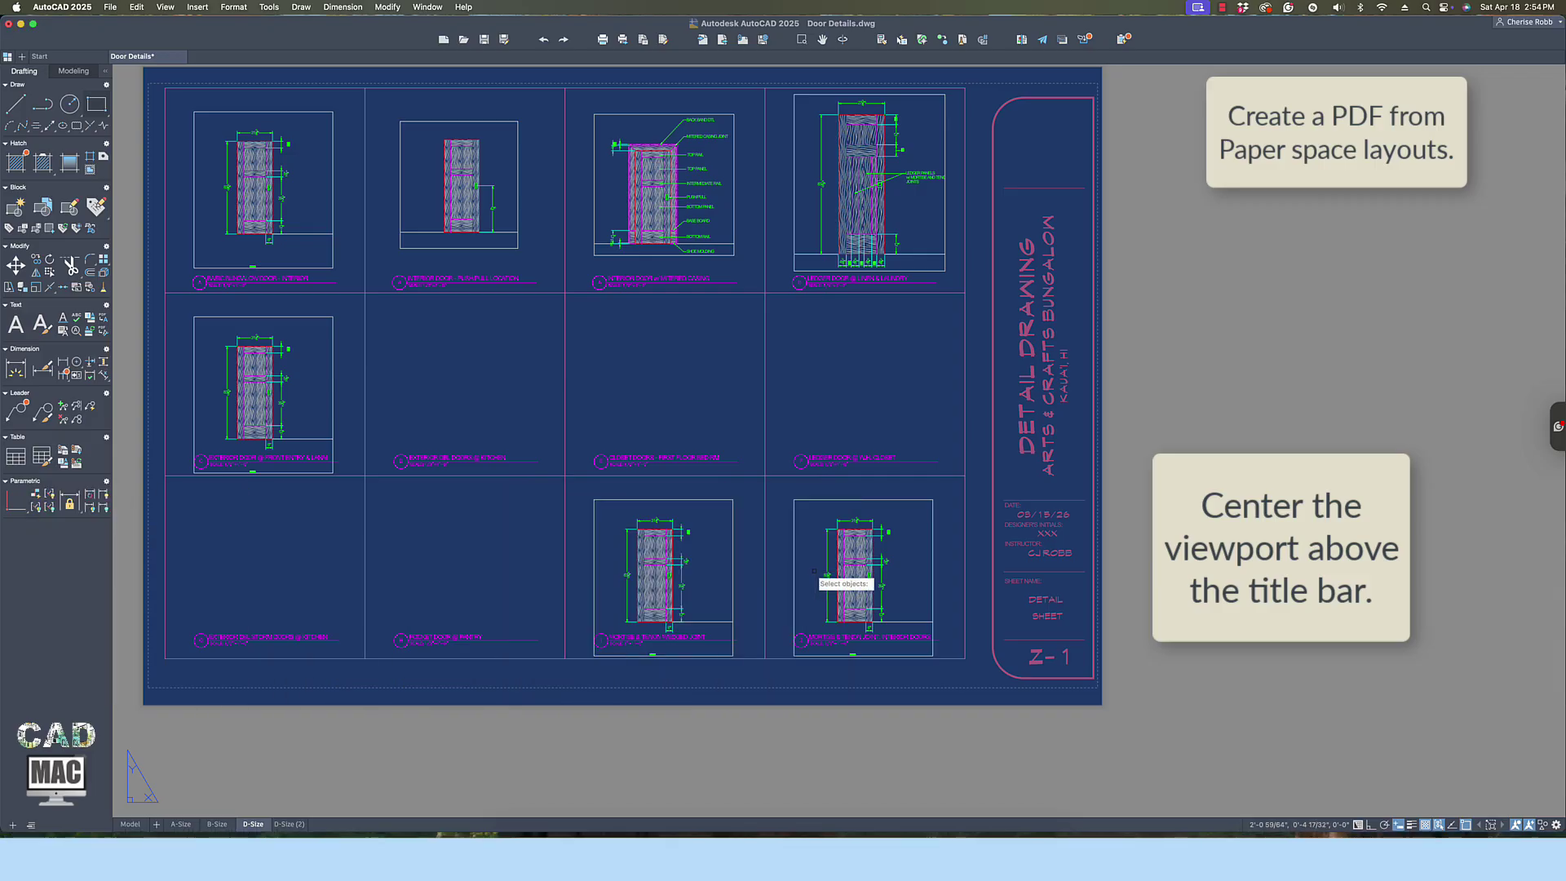
pyautogui.click(794, 553)
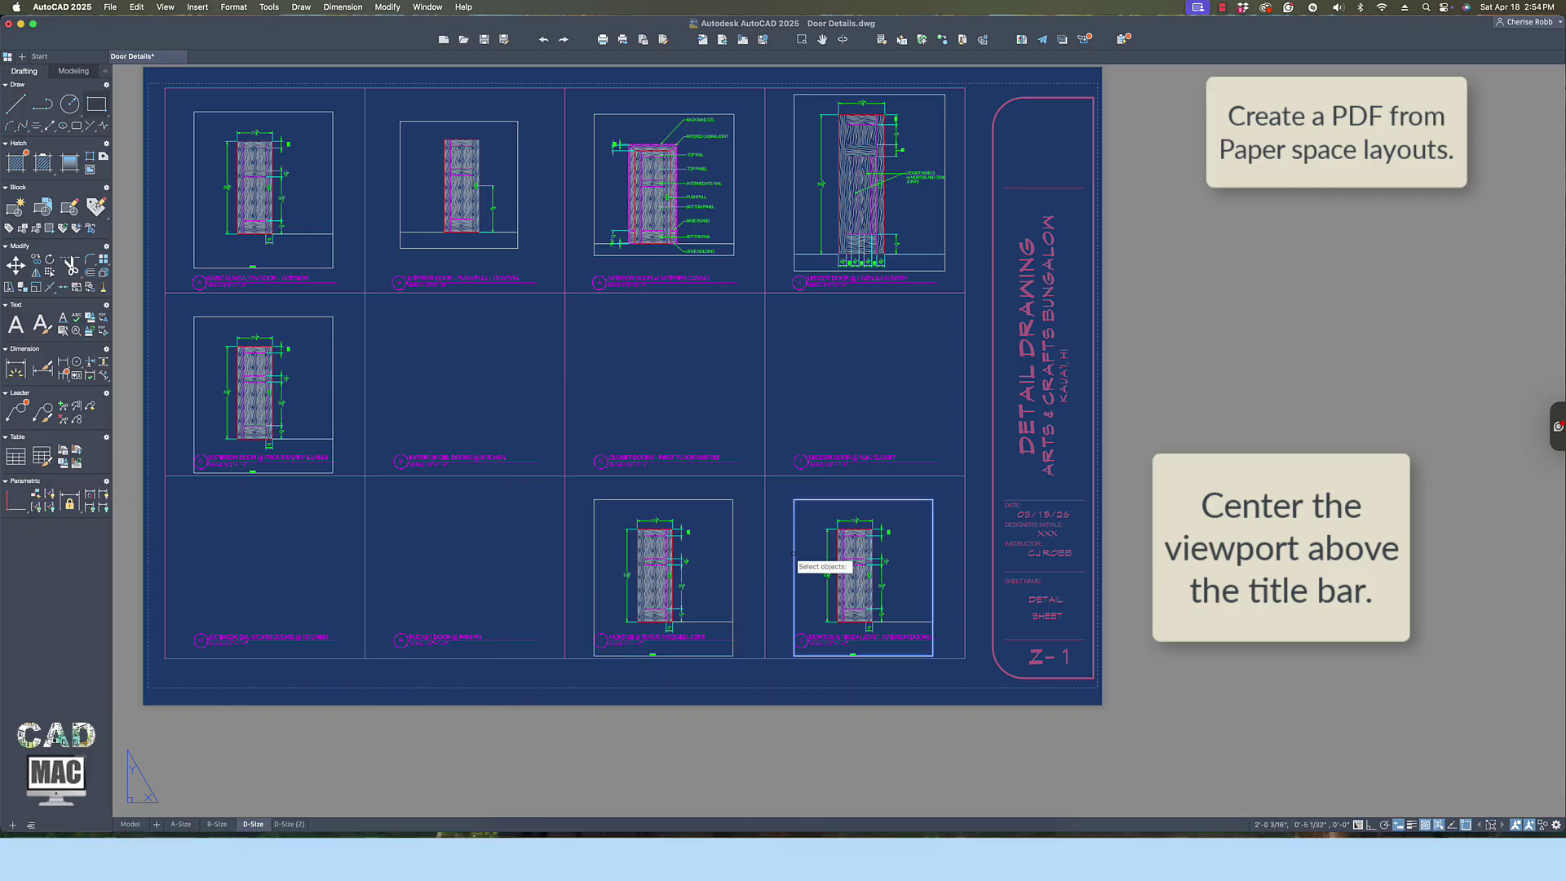
pyautogui.click(731, 555)
pyautogui.press('Return')
pyautogui.click(756, 562)
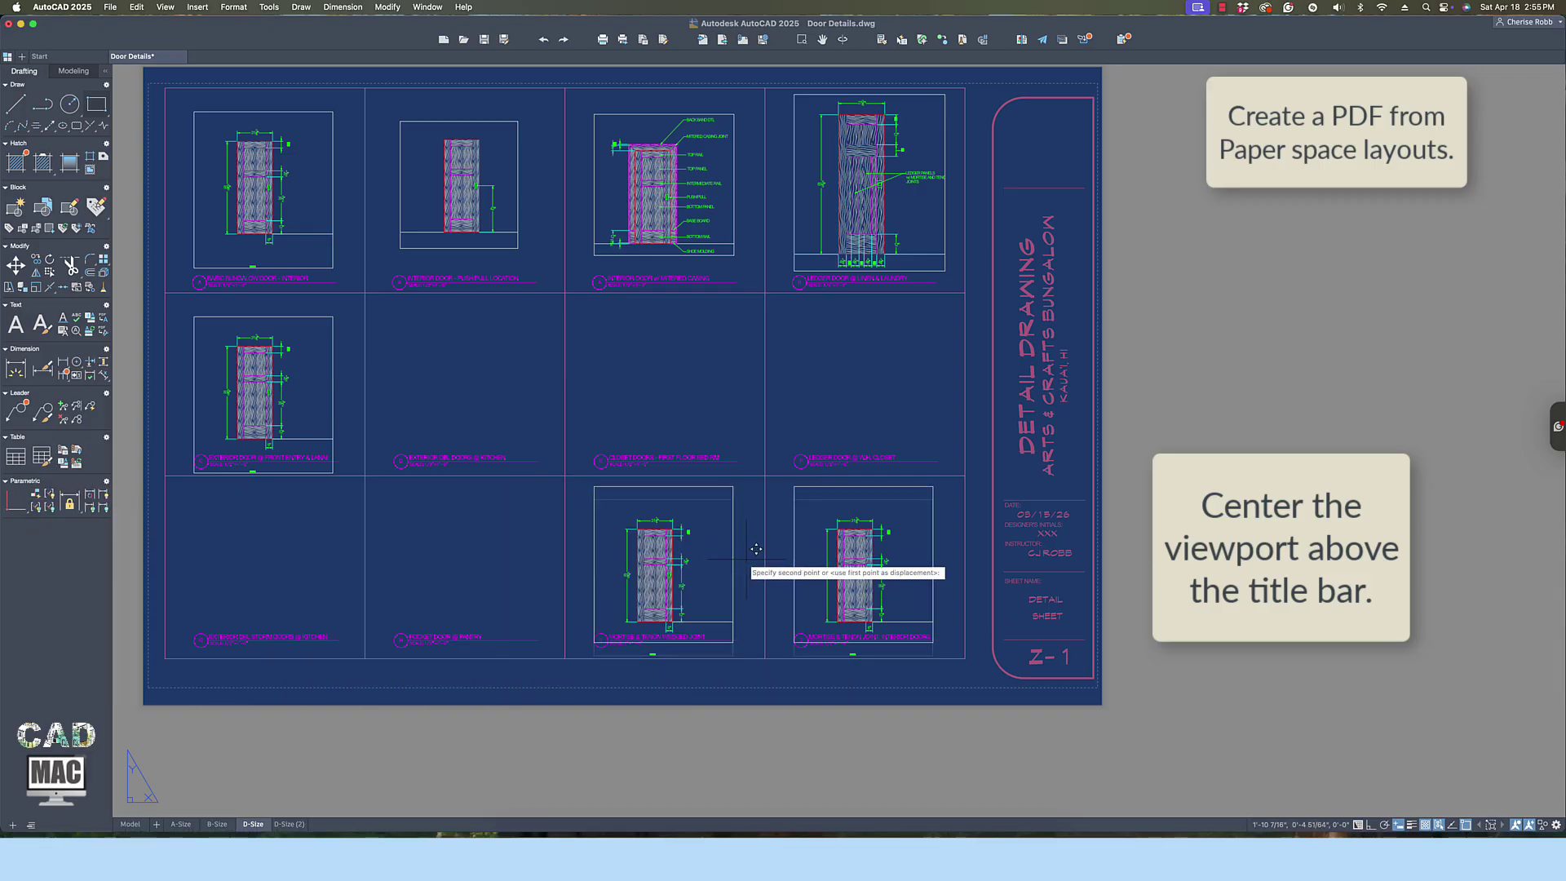
pyautogui.click(755, 549)
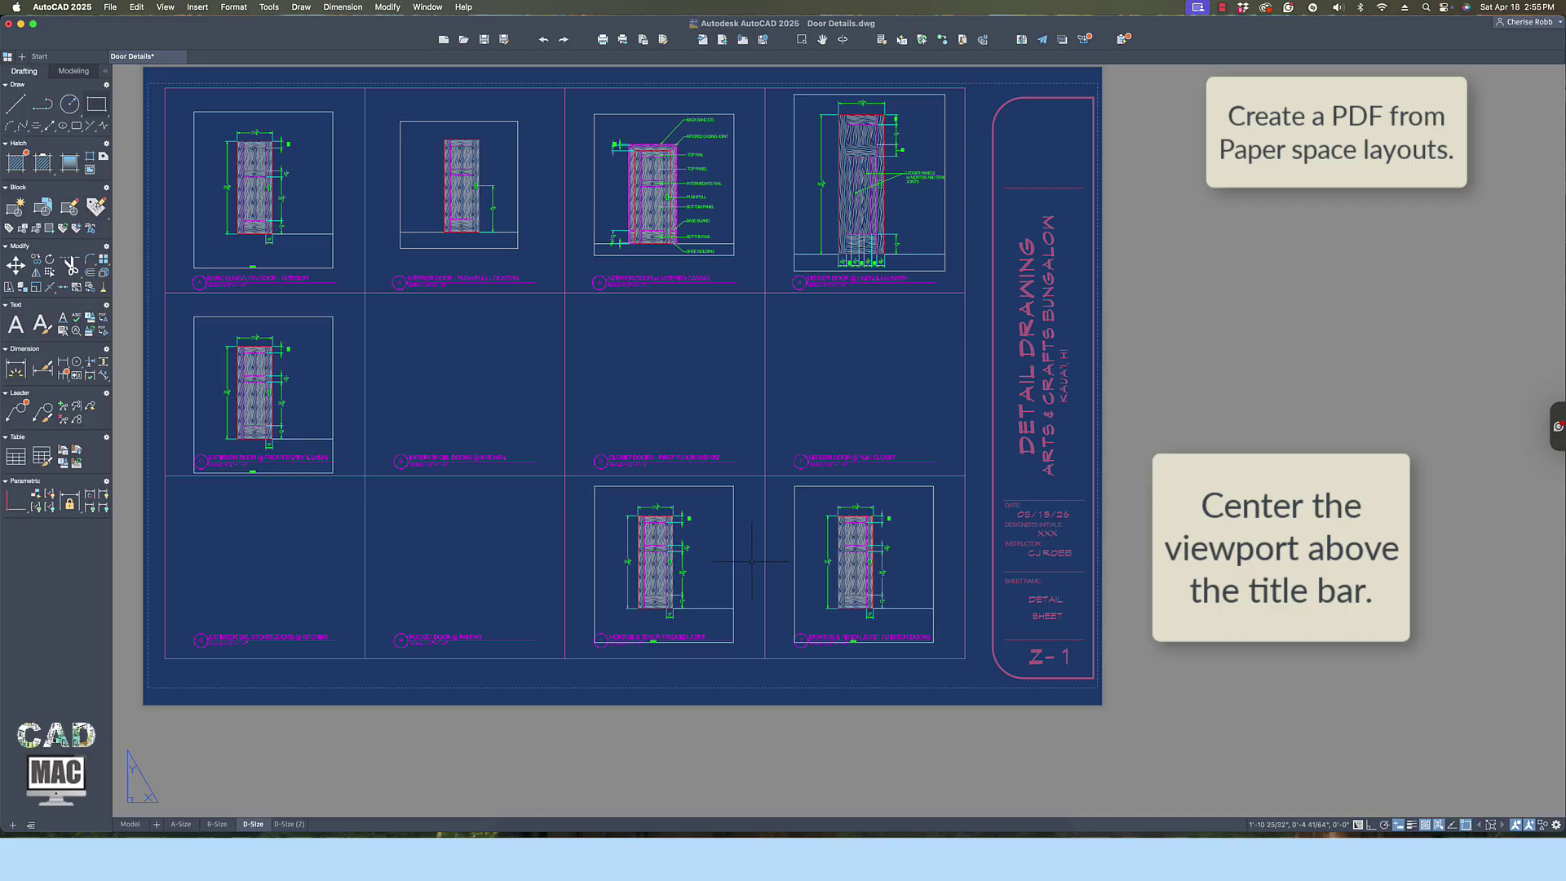
# Shorten both bottom-row viewports by raising their lower edges clear of the title bars.
pyautogui.click(870, 642)
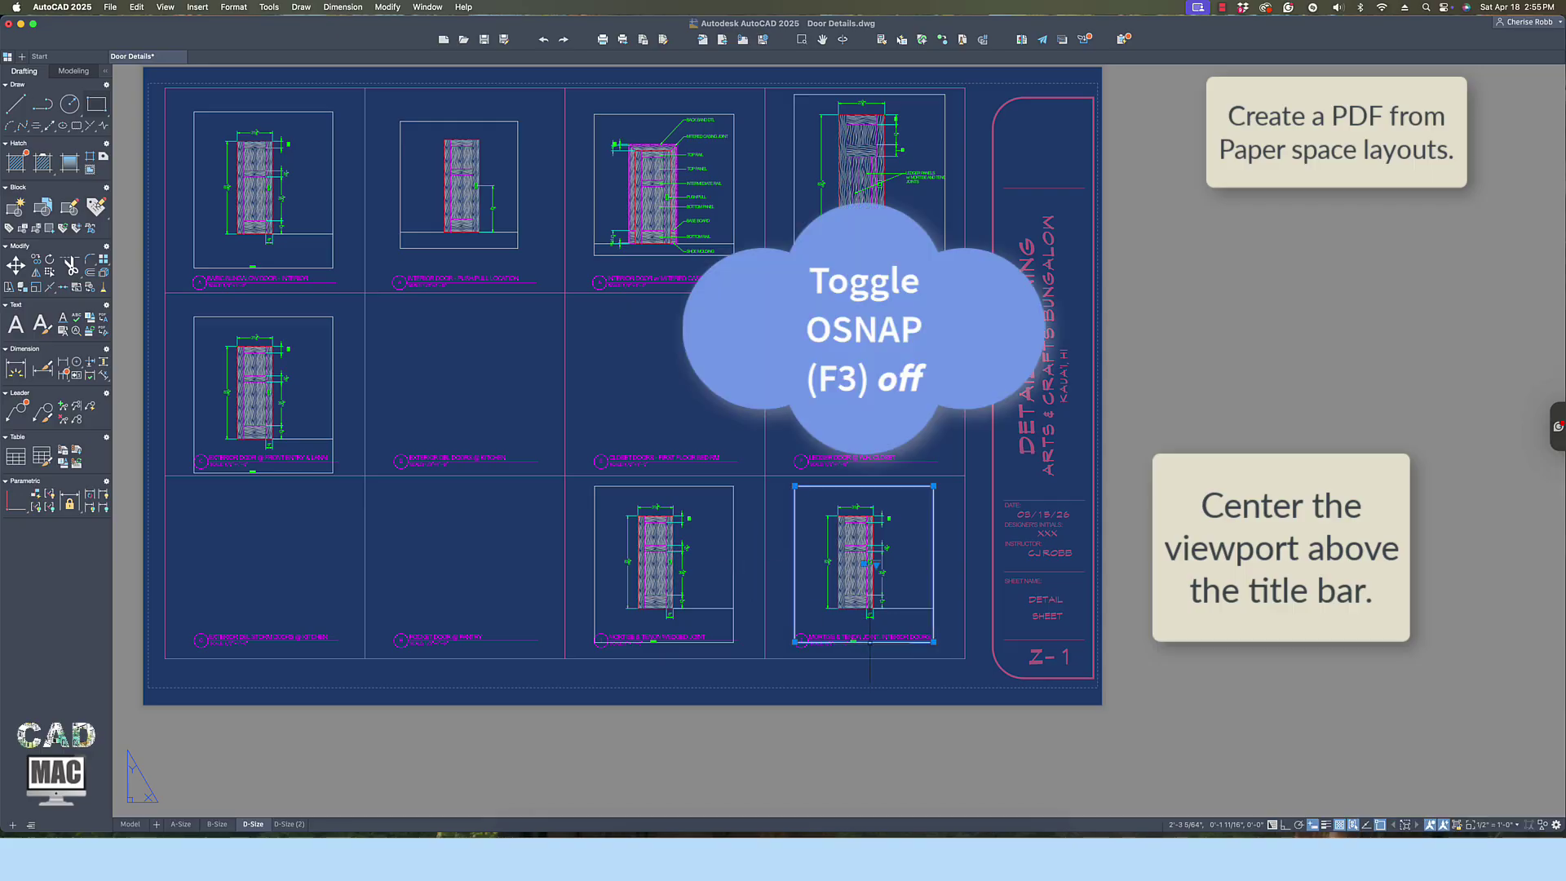
pyautogui.click(933, 641)
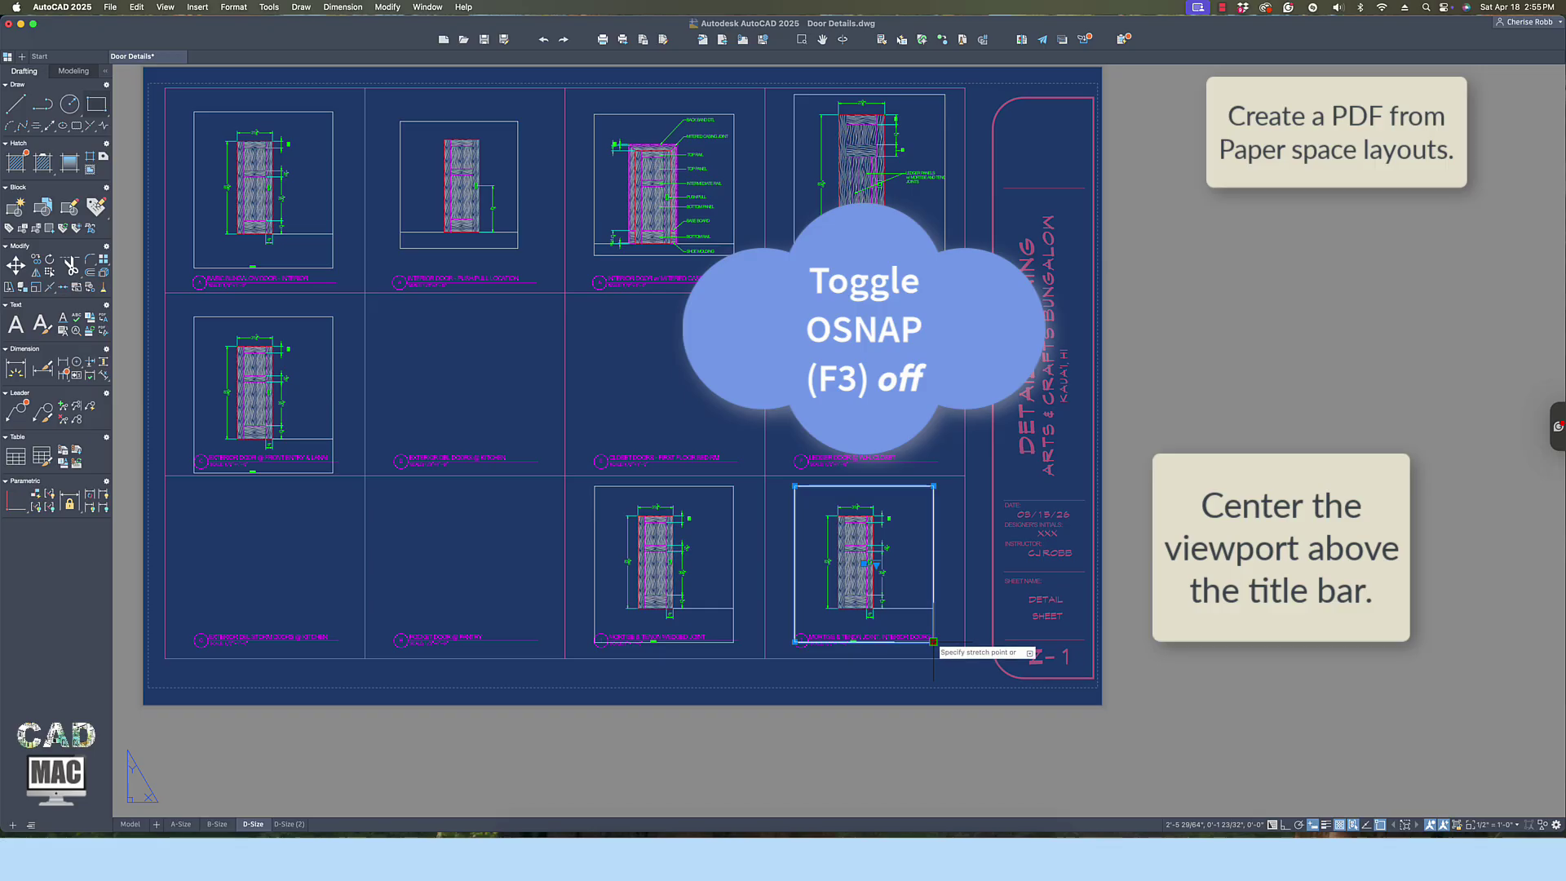
pyautogui.click(930, 624)
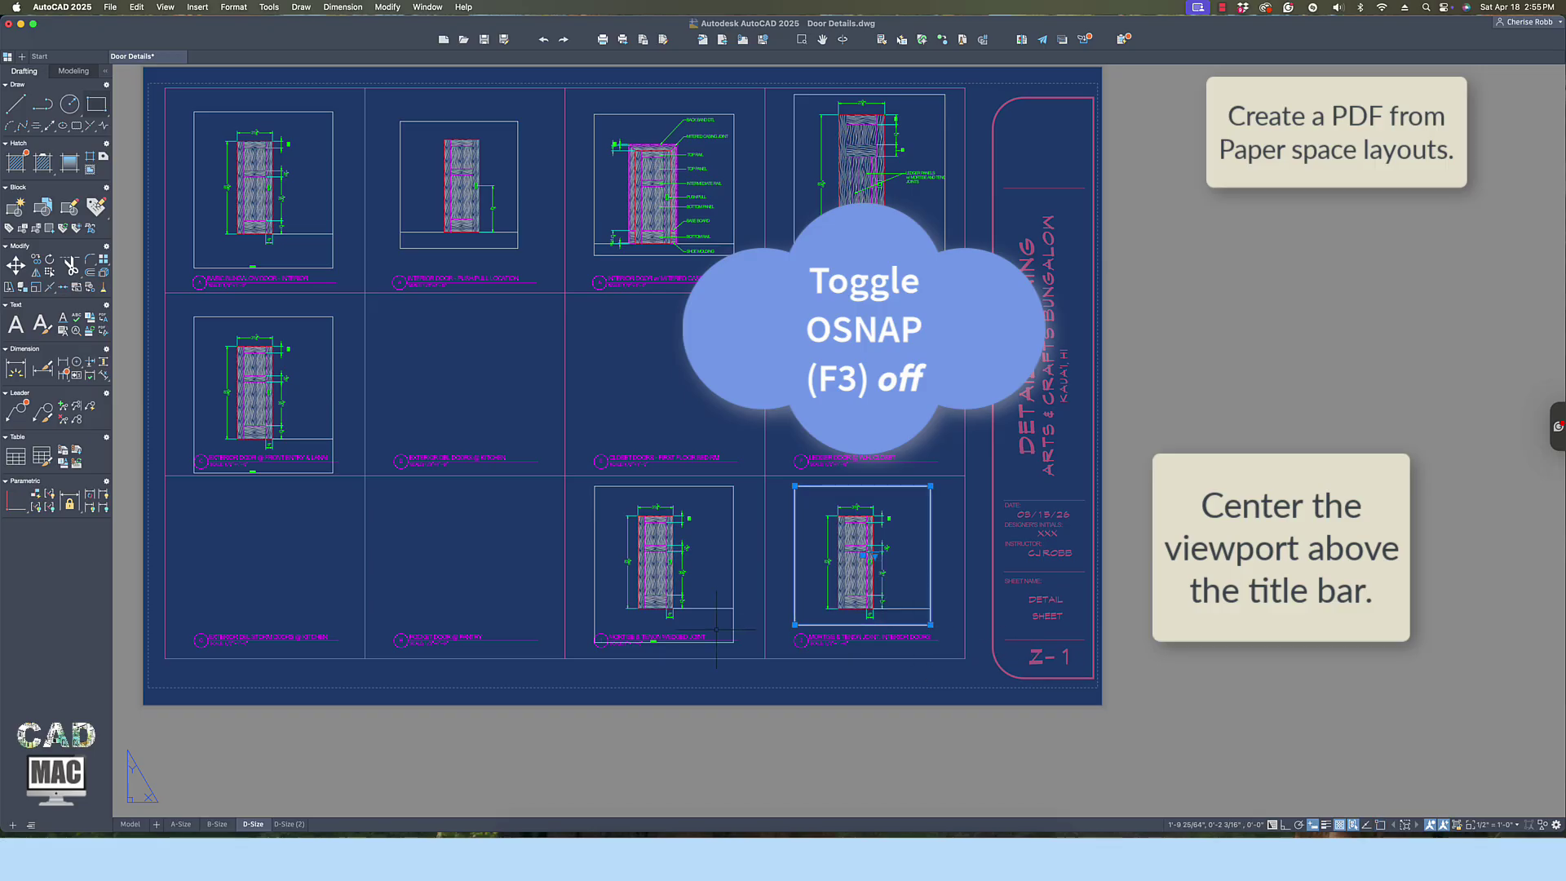
pyautogui.press('Escape')
pyautogui.click(734, 625)
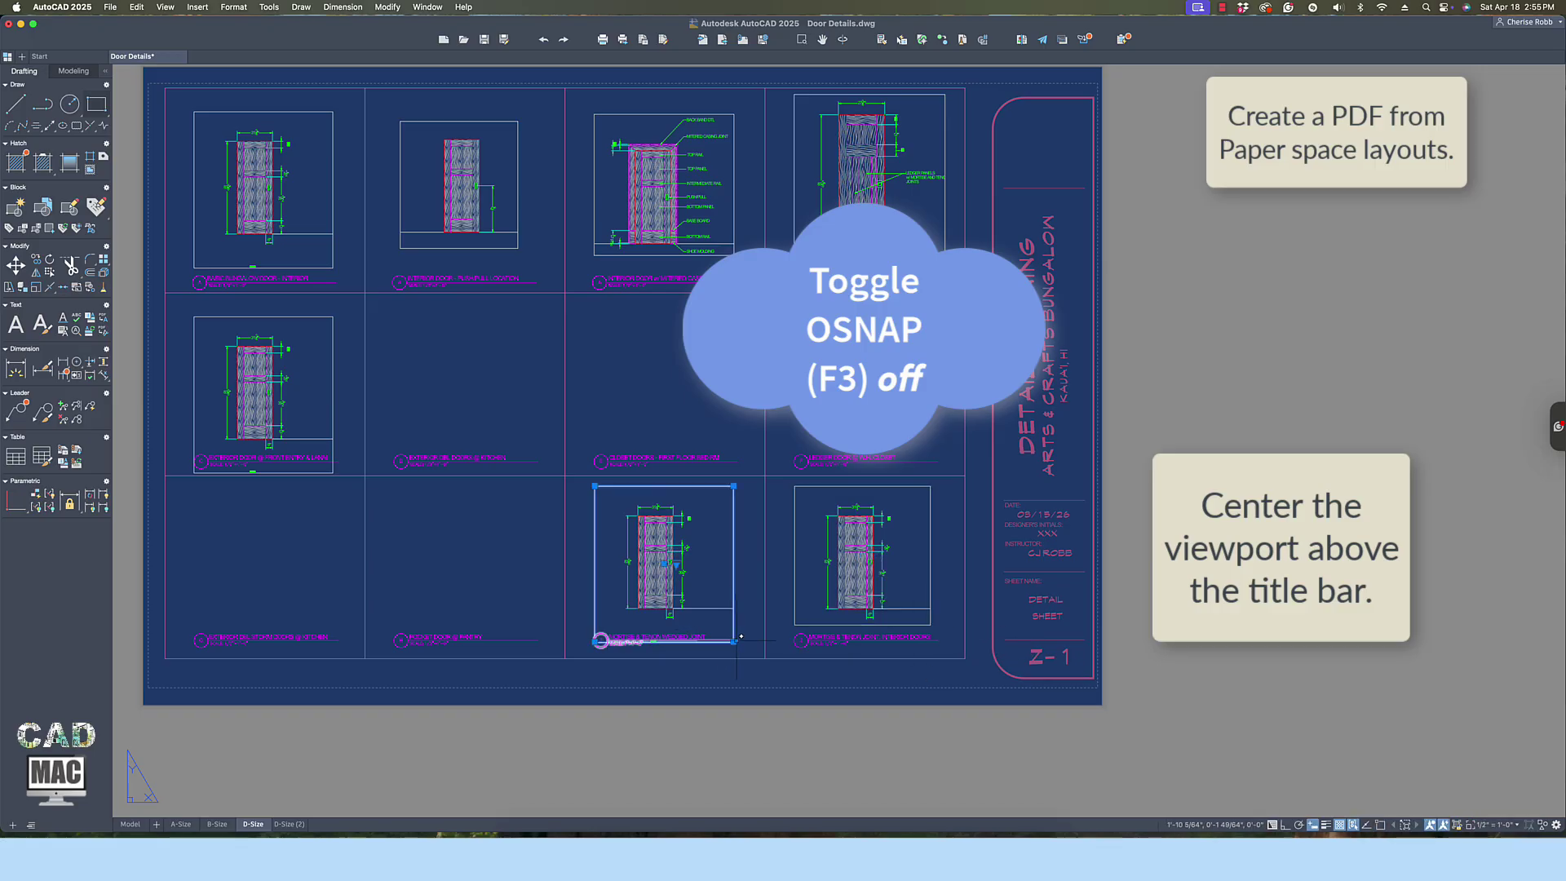
pyautogui.click(734, 641)
pyautogui.click(734, 624)
pyautogui.press('Escape')
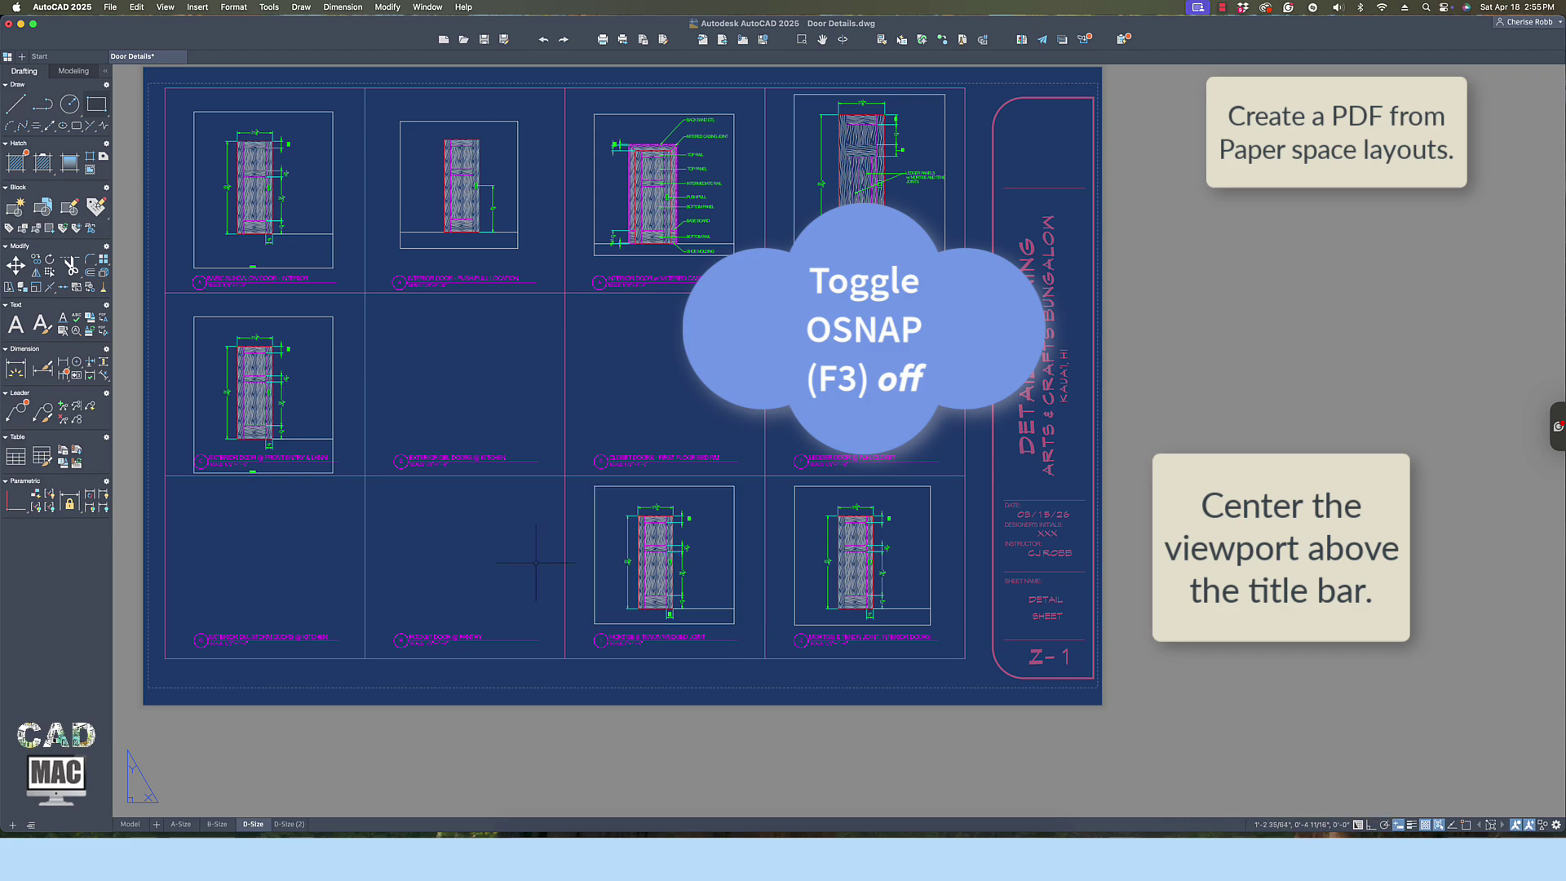
# Move the middle-row viewport upward in its cell and raise its lower edge to clear the title bar.
pyautogui.click(333, 379)
pyautogui.press('Return')
pyautogui.click(338, 391)
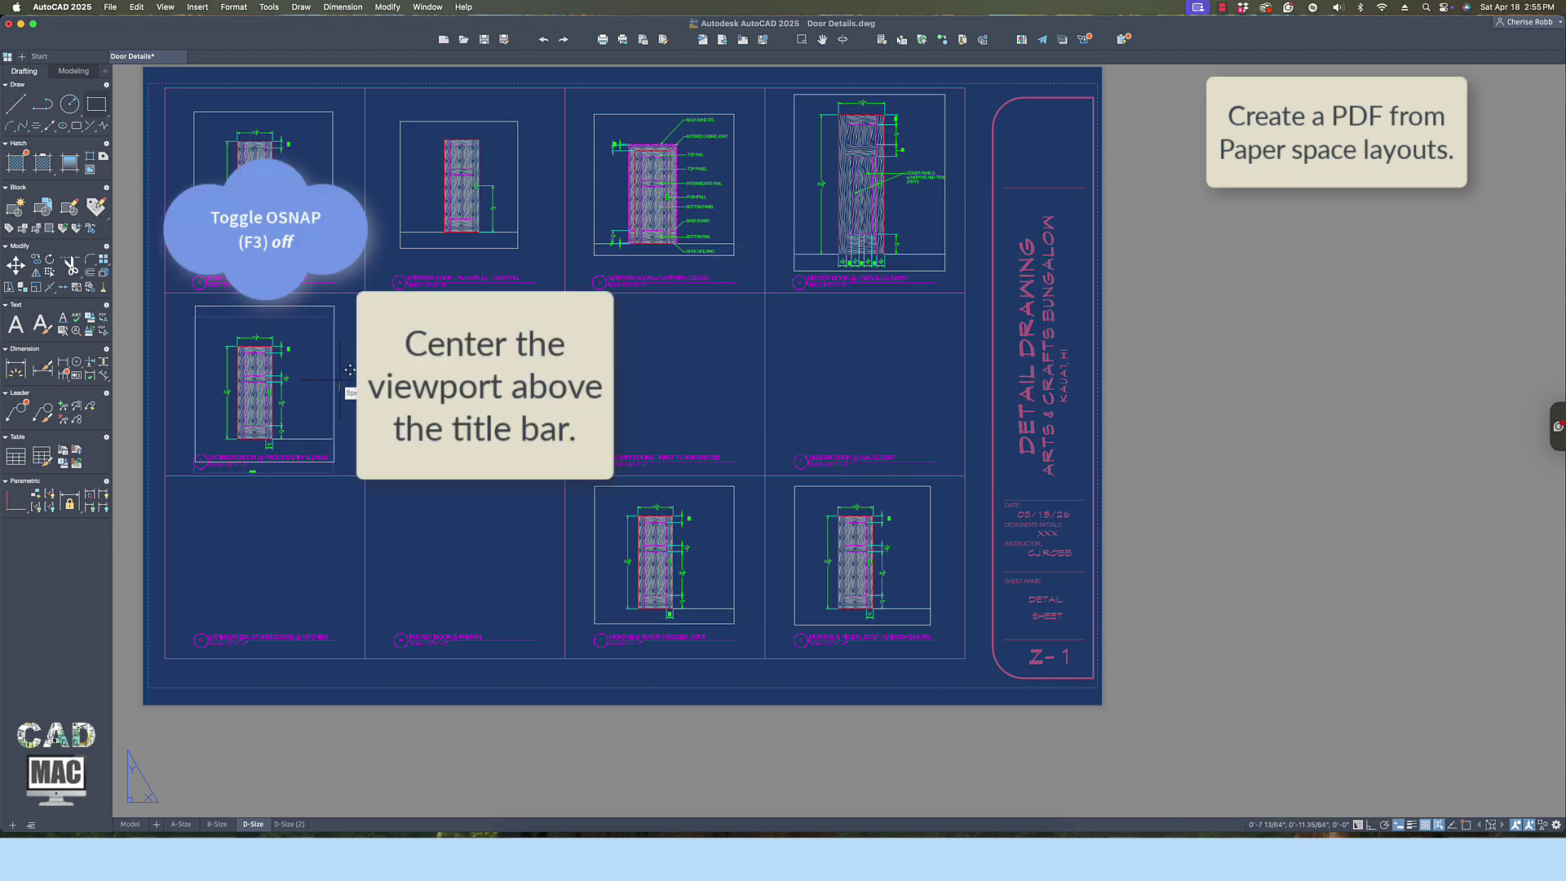
pyautogui.click(340, 374)
pyautogui.click(335, 457)
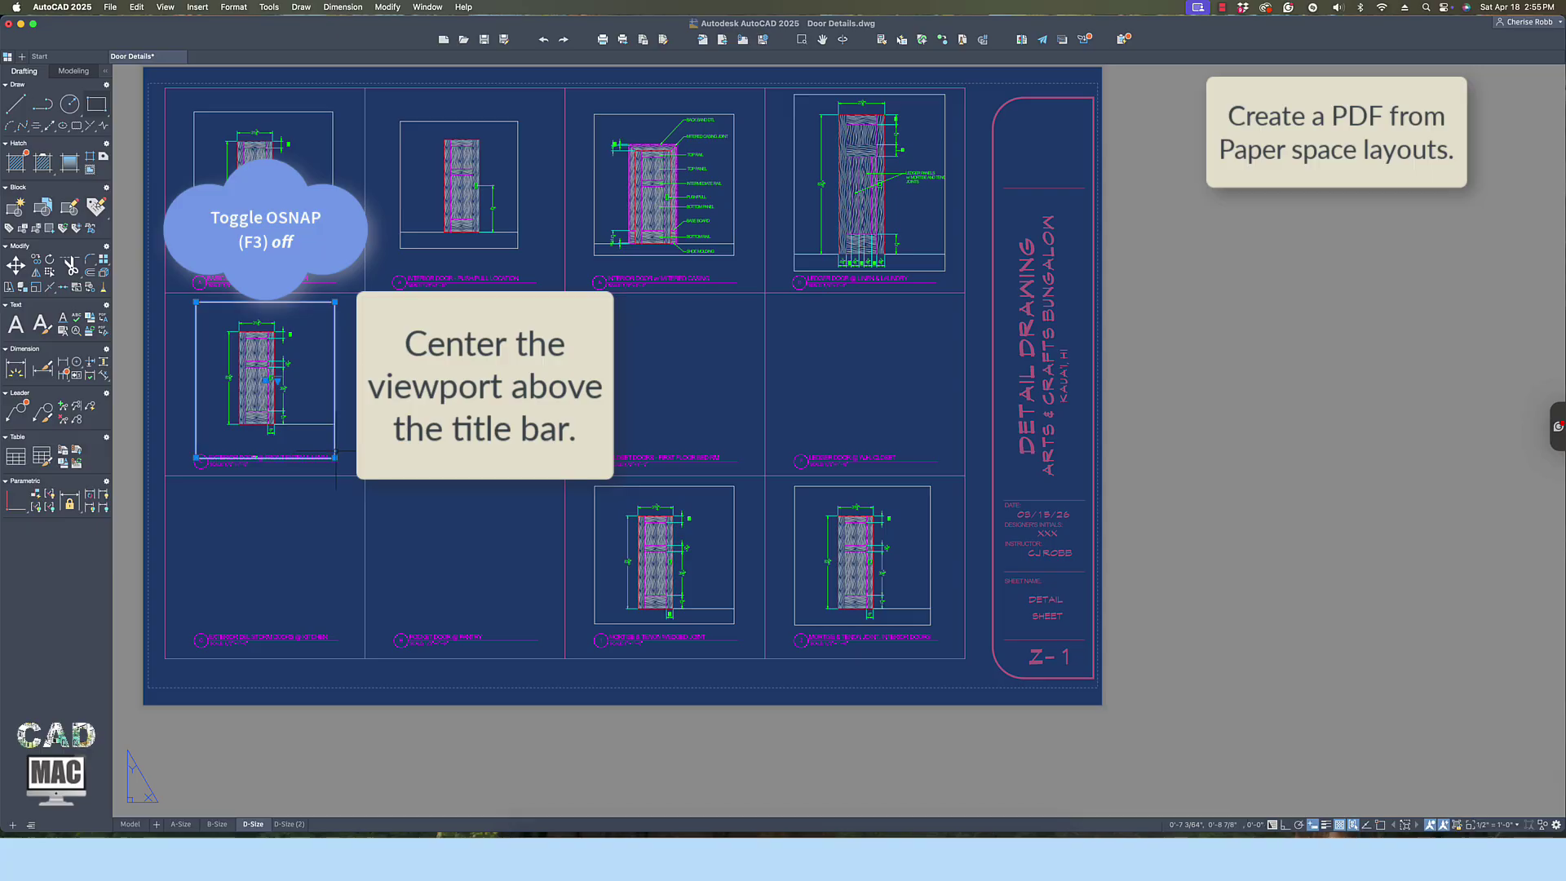
pyautogui.click(334, 457)
pyautogui.click(335, 448)
pyautogui.press('Escape')
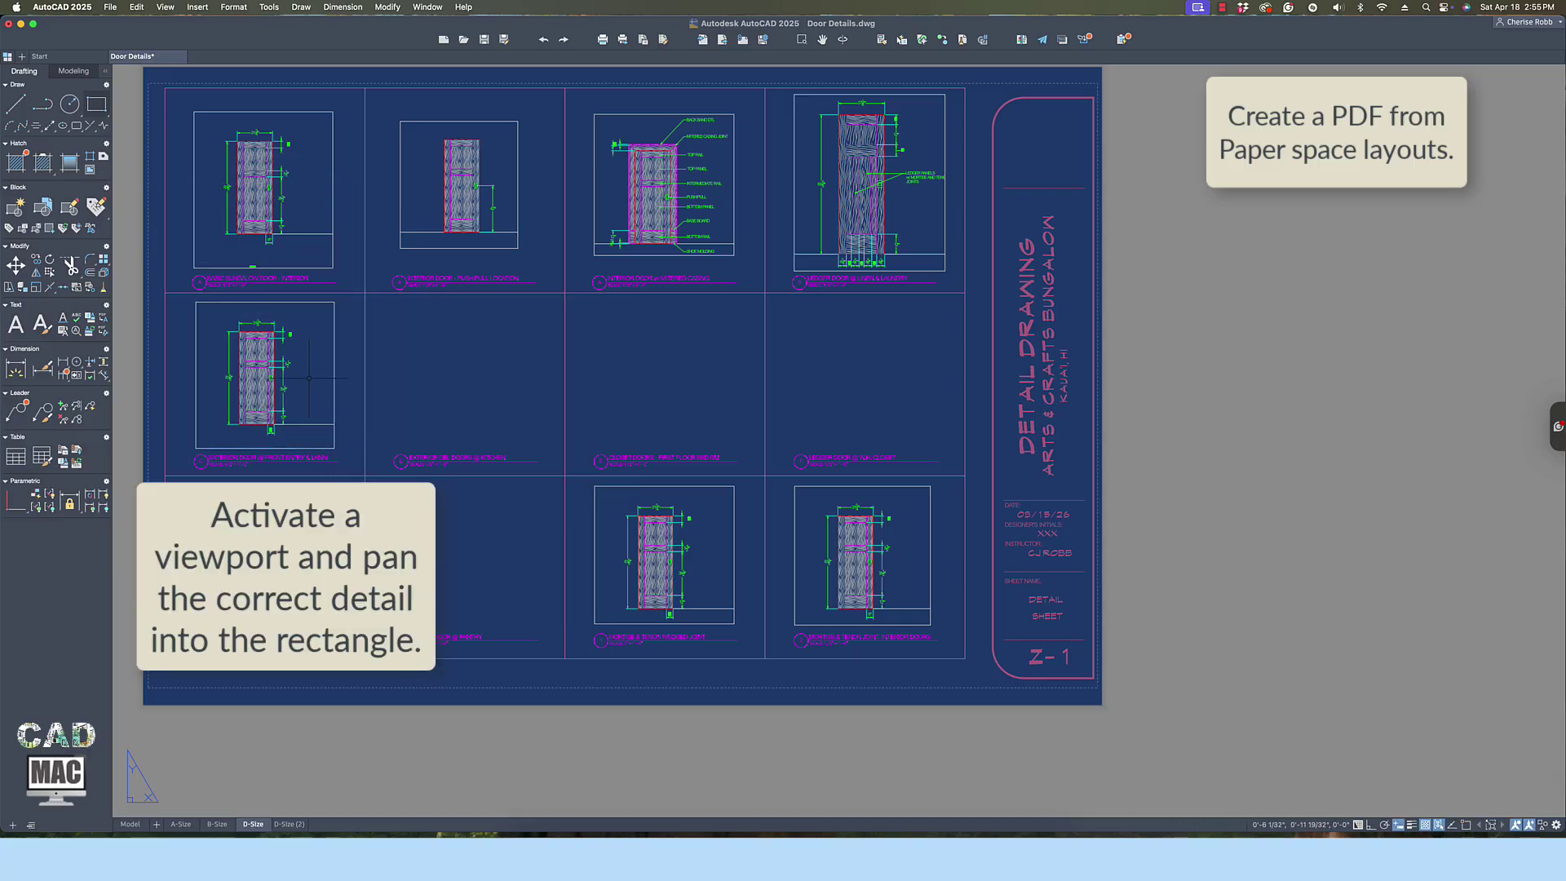
# Pan the middle-row viewport to the exterior door with glass panels, return to paper space, and select the viewport to check its scale.
pyautogui.doubleClick(317, 372)
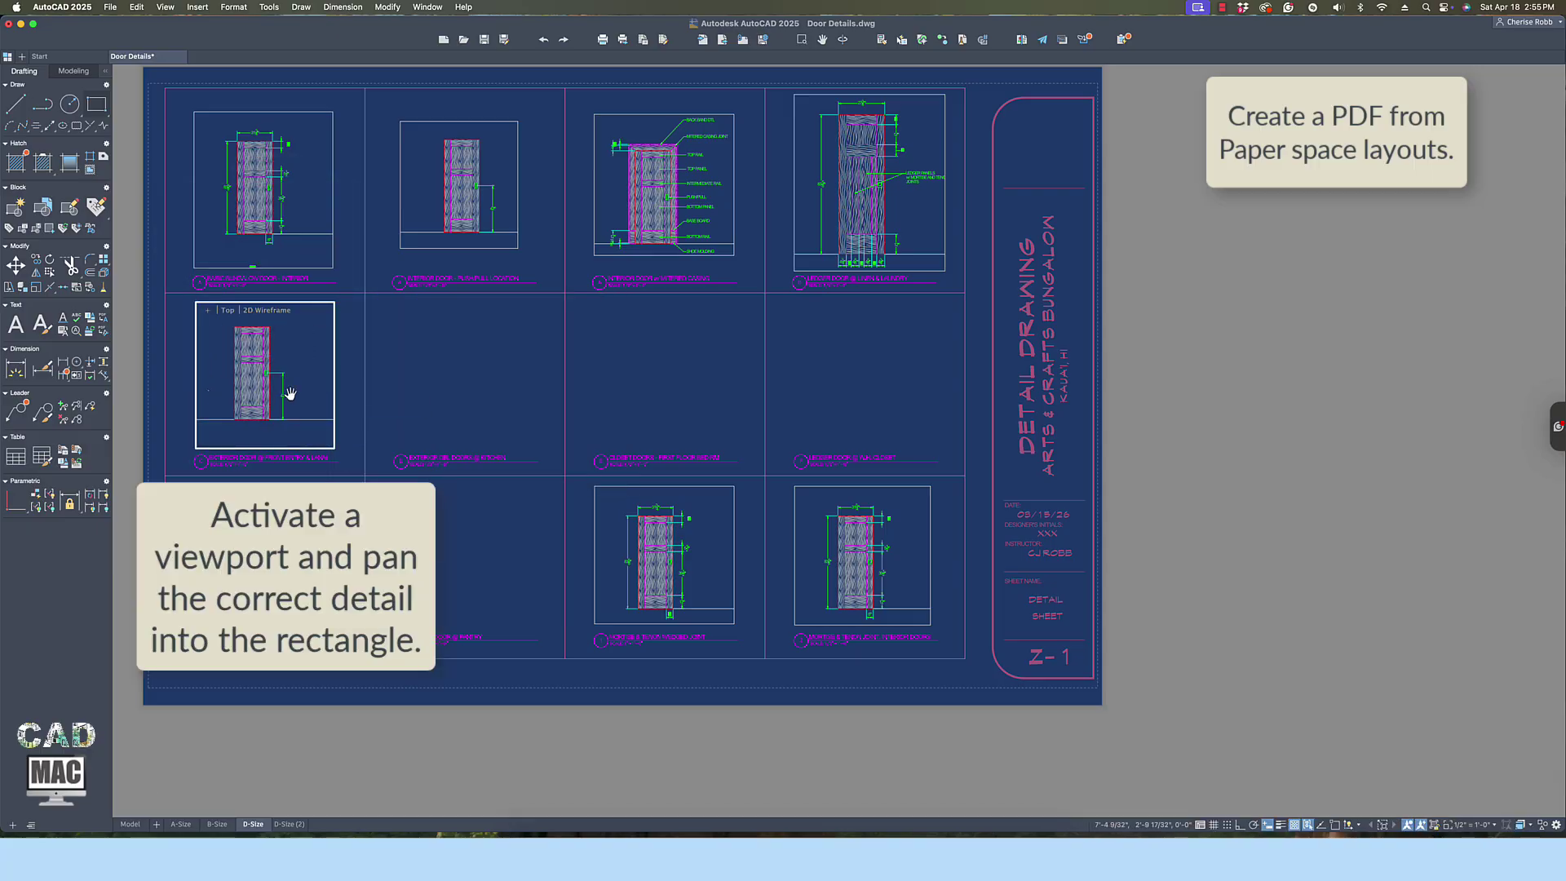
pyautogui.moveTo(290, 391); pyautogui.dragTo(207, 391, button='middle')
pyautogui.moveTo(333, 386); pyautogui.dragTo(231, 384, button='middle')
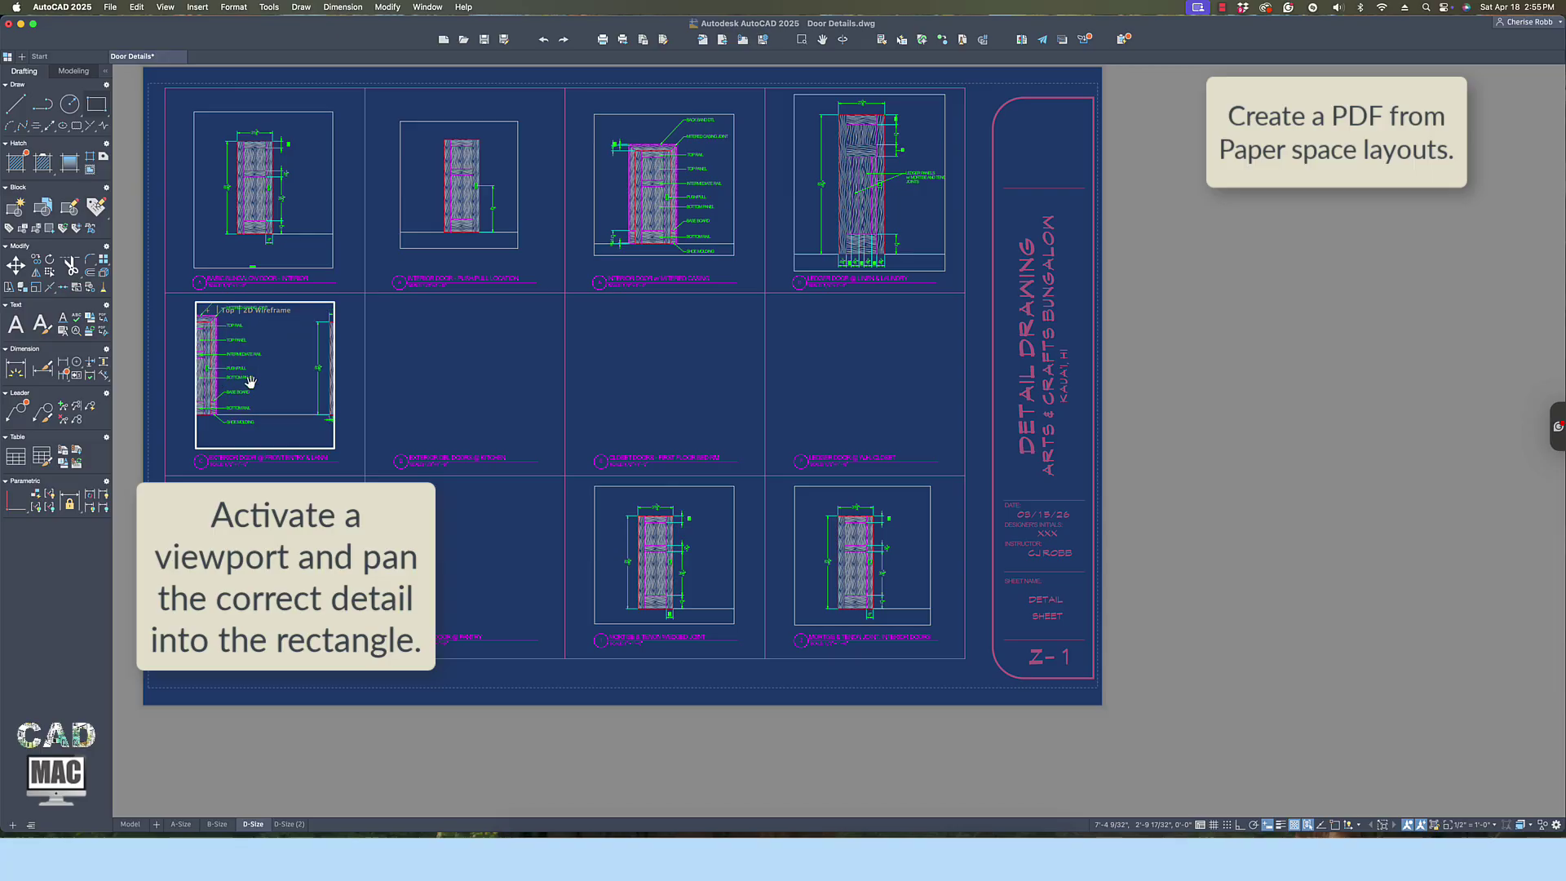
pyautogui.moveTo(340, 385); pyautogui.dragTo(232, 393, button='middle')
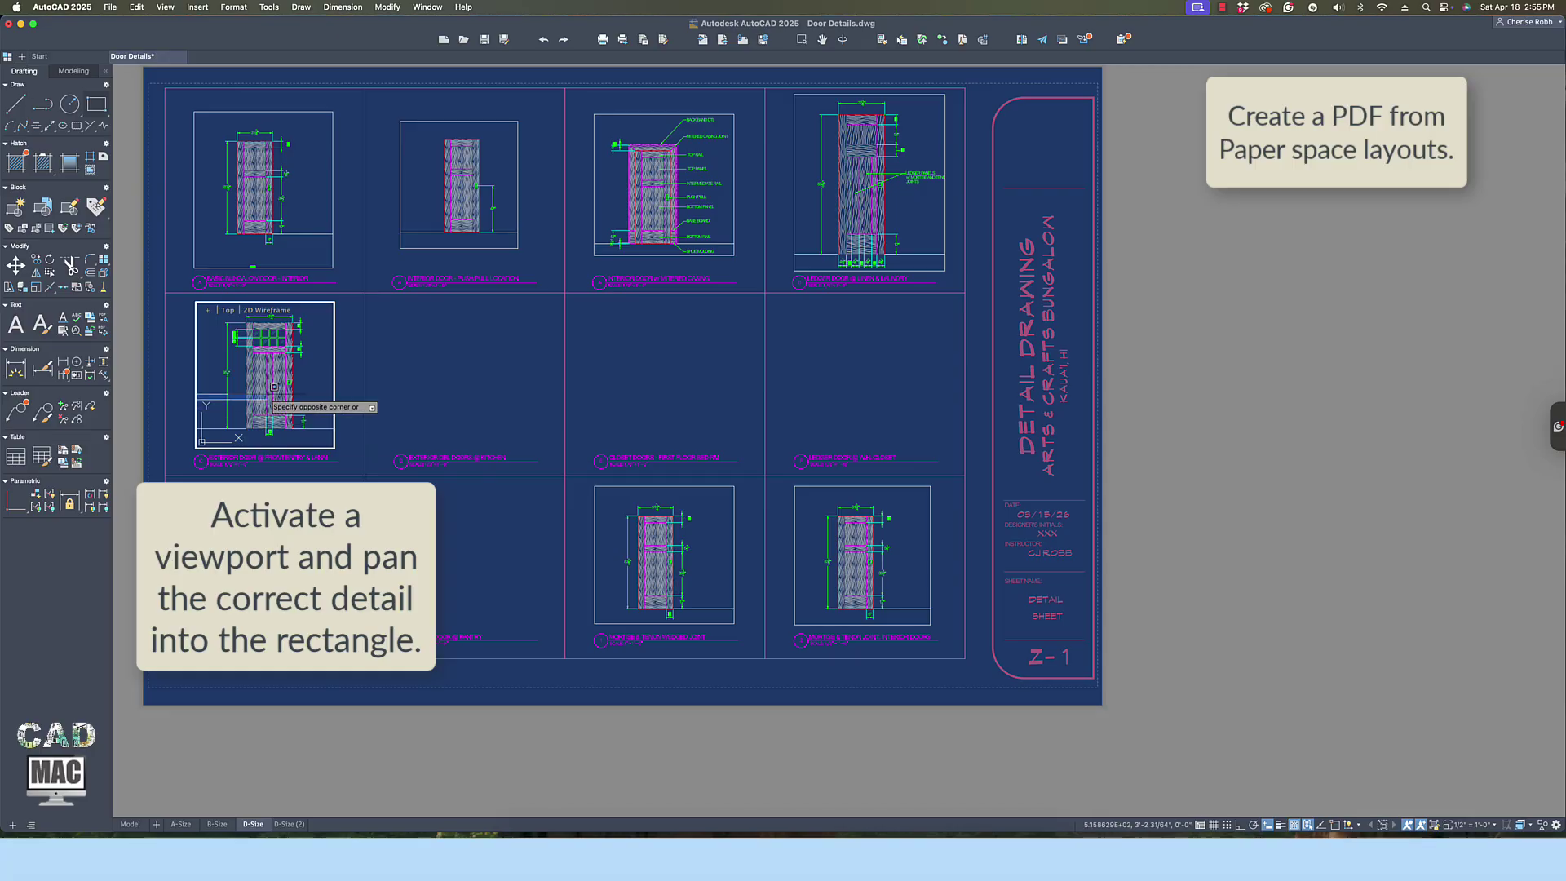
pyautogui.doubleClick(175, 391)
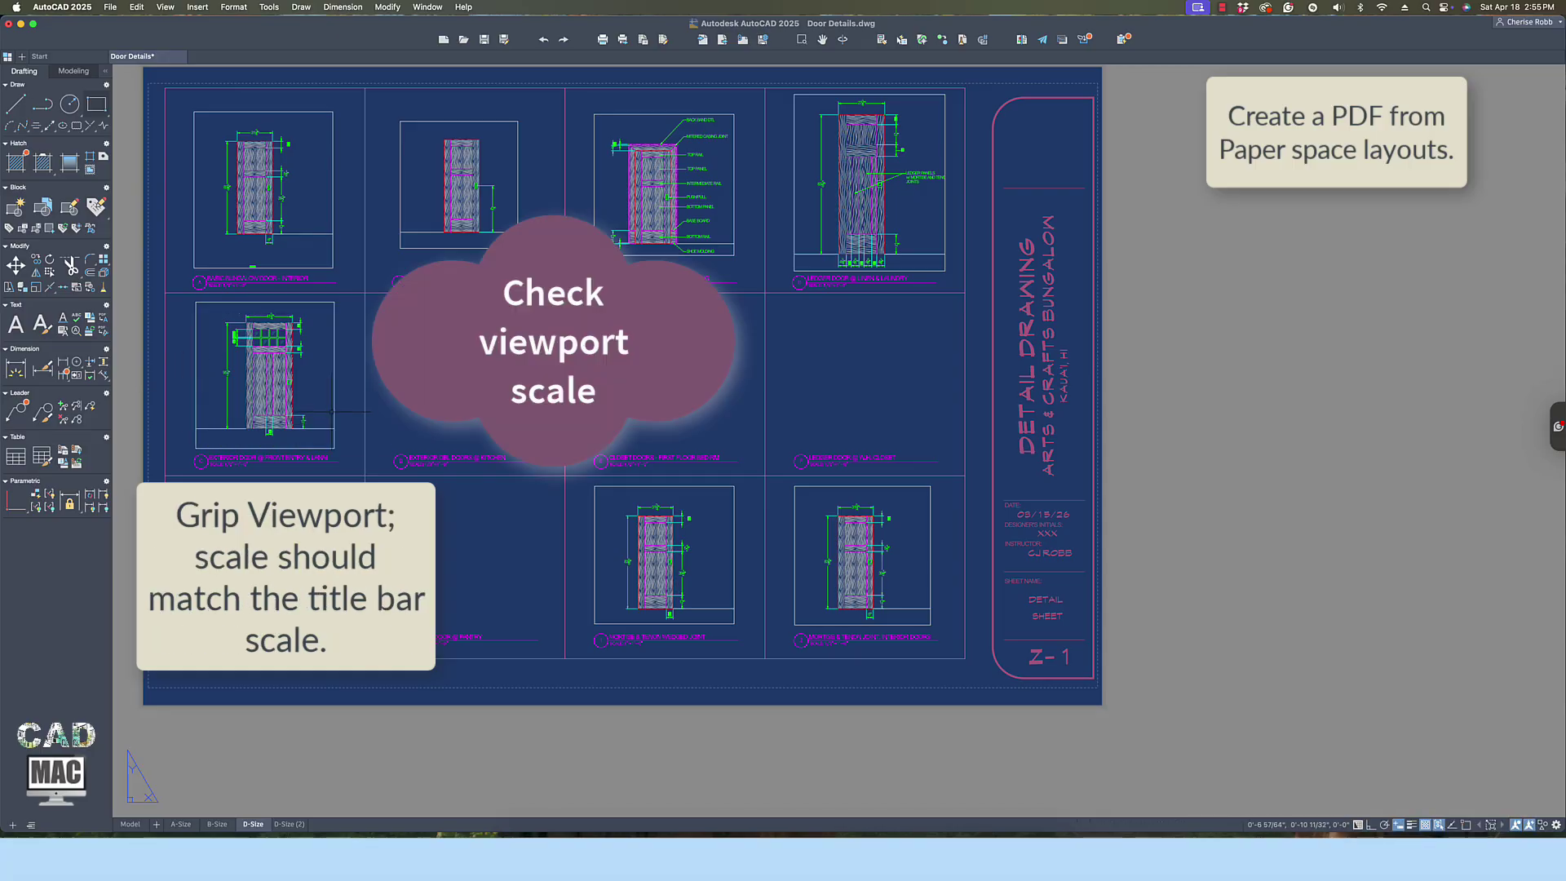
pyautogui.click(334, 447)
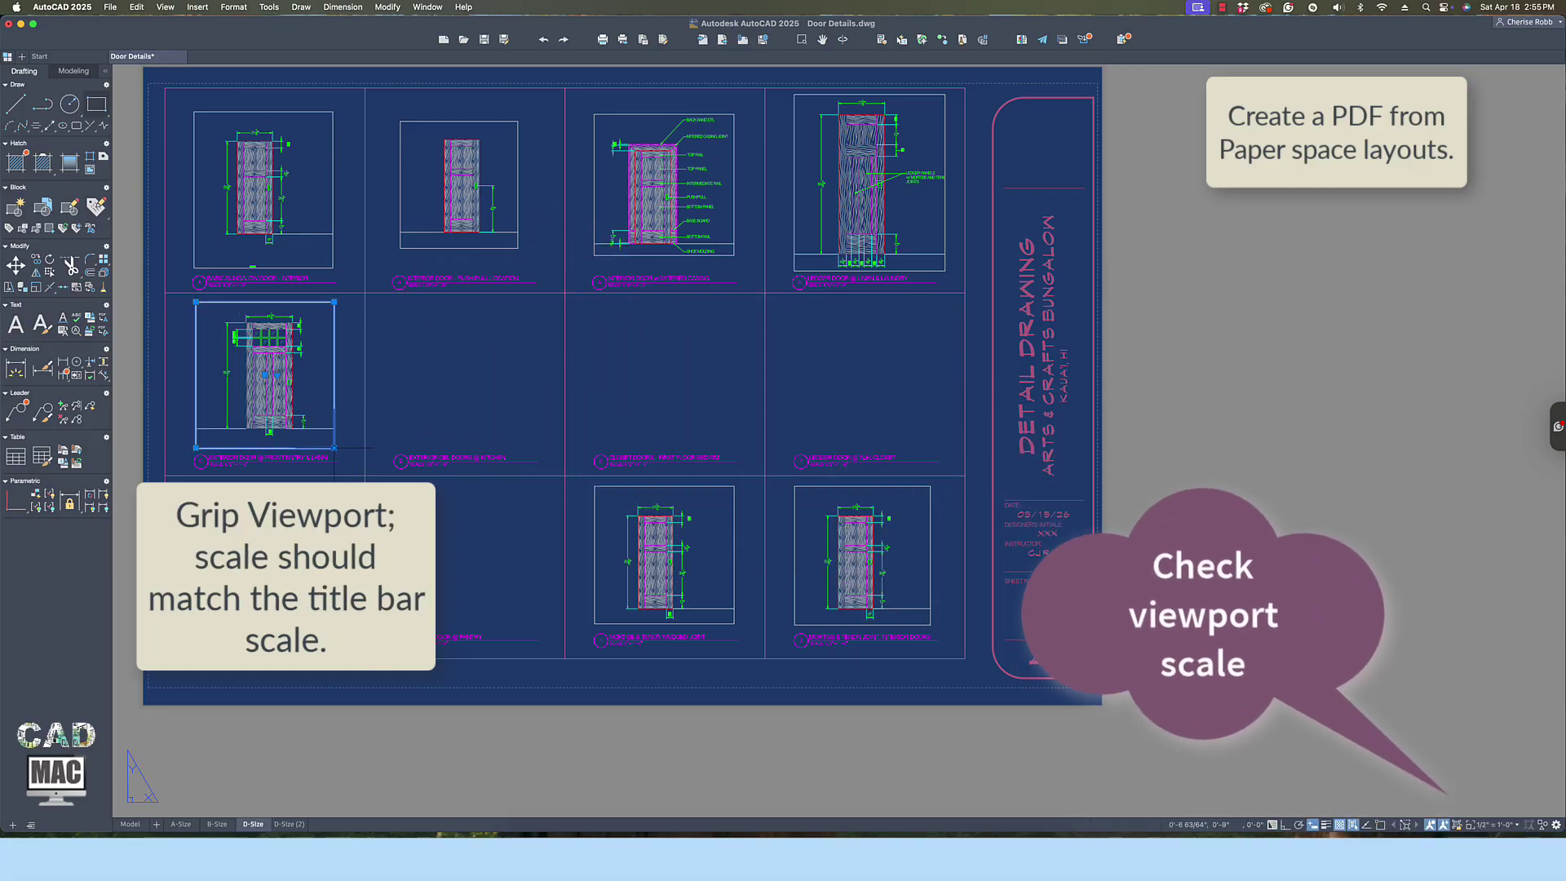
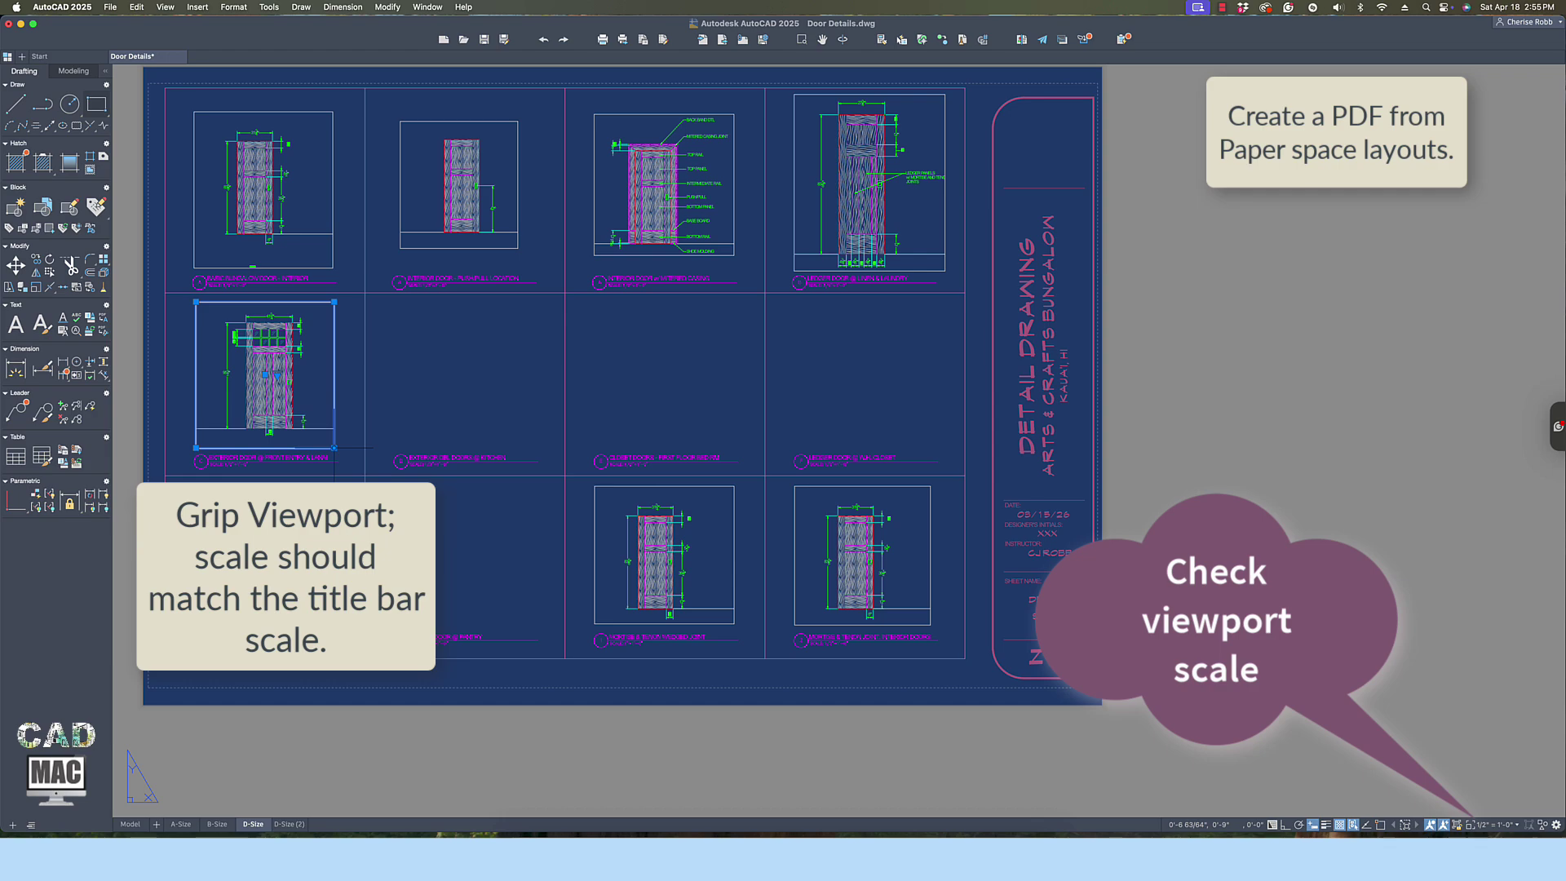
# Activate the bottom row's third-cell viewport and frame the wedged mortise-and-tenon detail inside it.
pyautogui.doubleClick(689, 581)
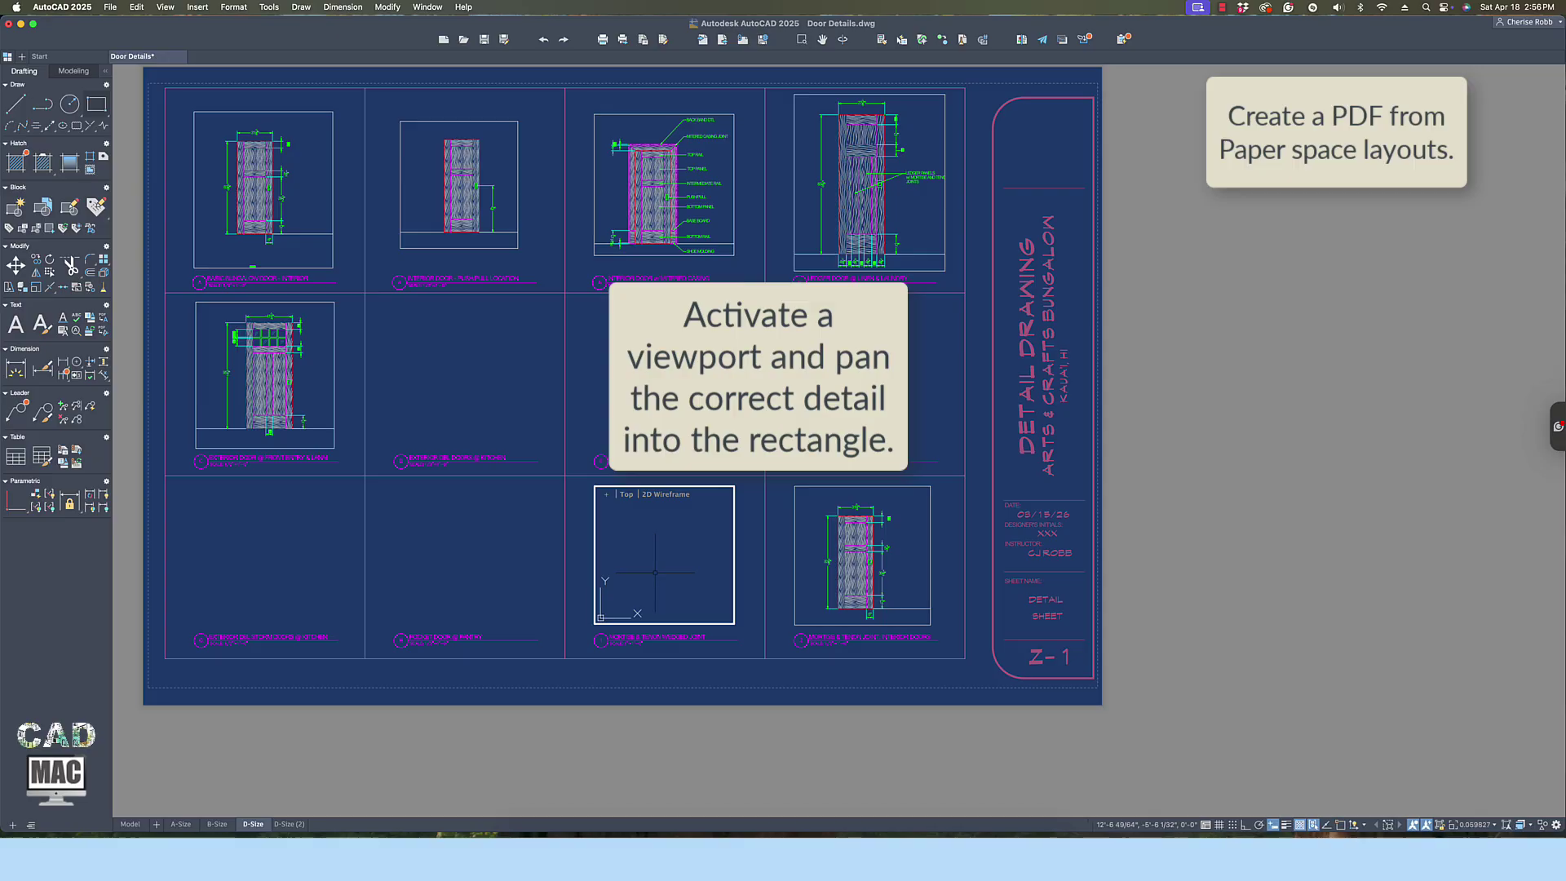
pyautogui.scroll(-10, 655, 573)
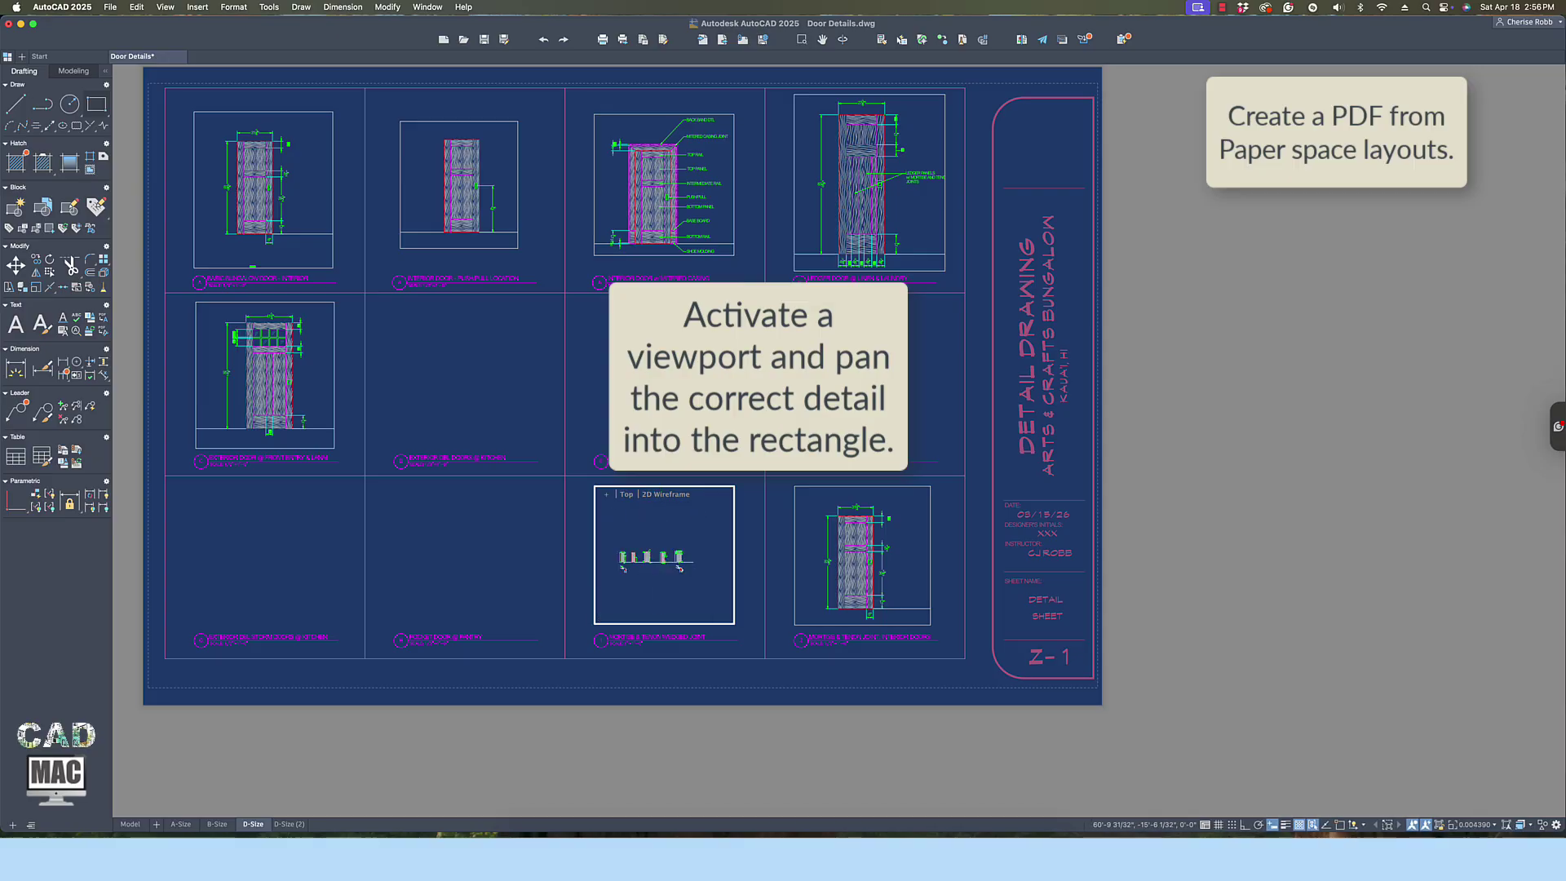
pyautogui.scroll(10, 637, 559)
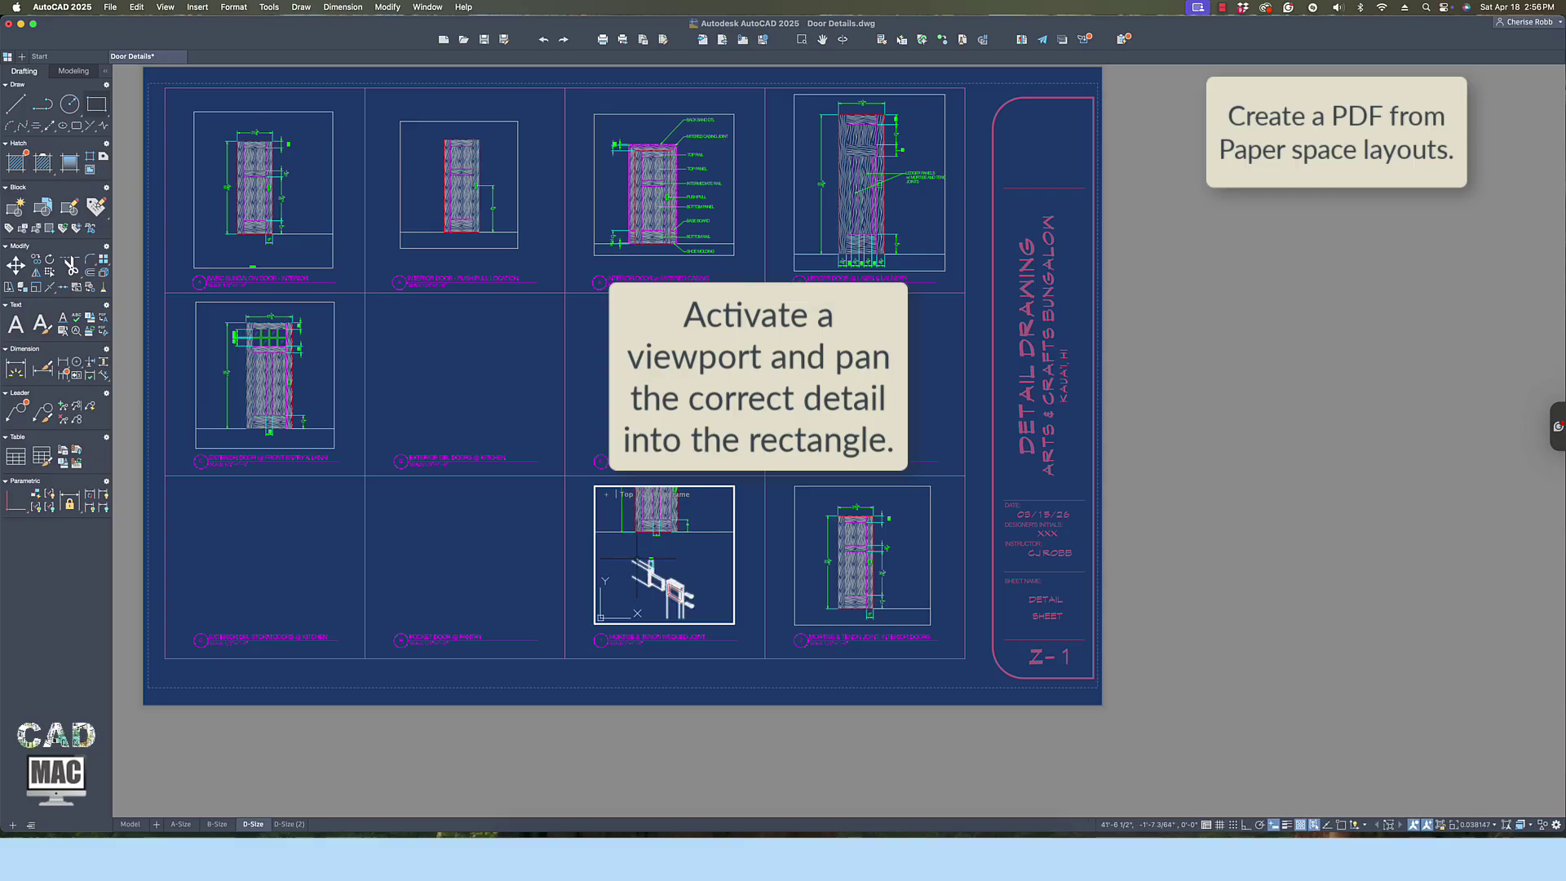
pyautogui.moveTo(690, 561); pyautogui.dragTo(691, 529, button='middle')
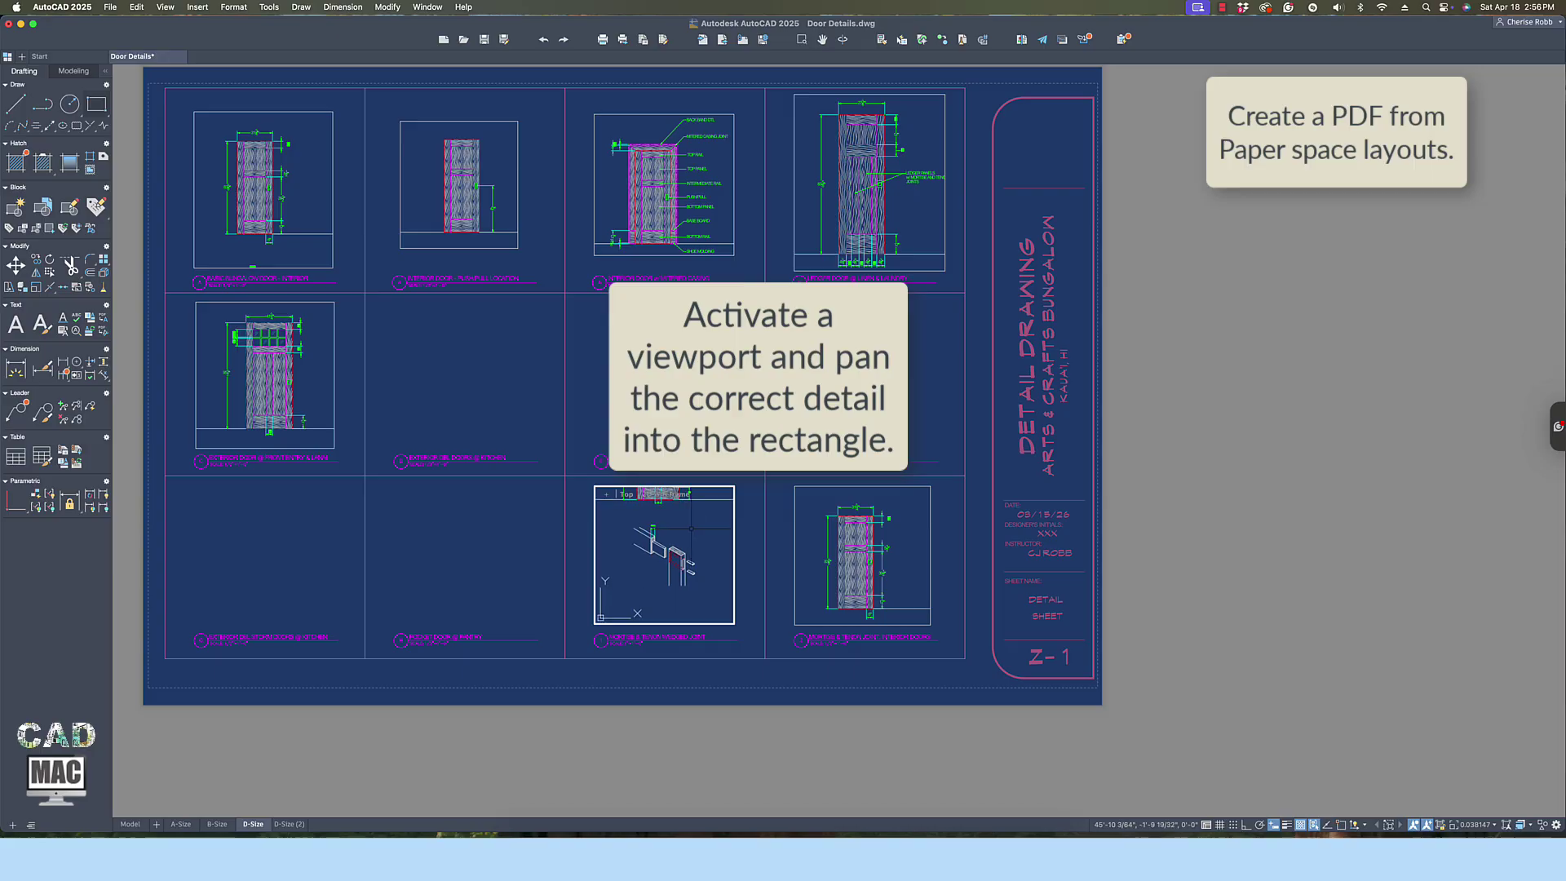
pyautogui.scroll(5, 691, 529)
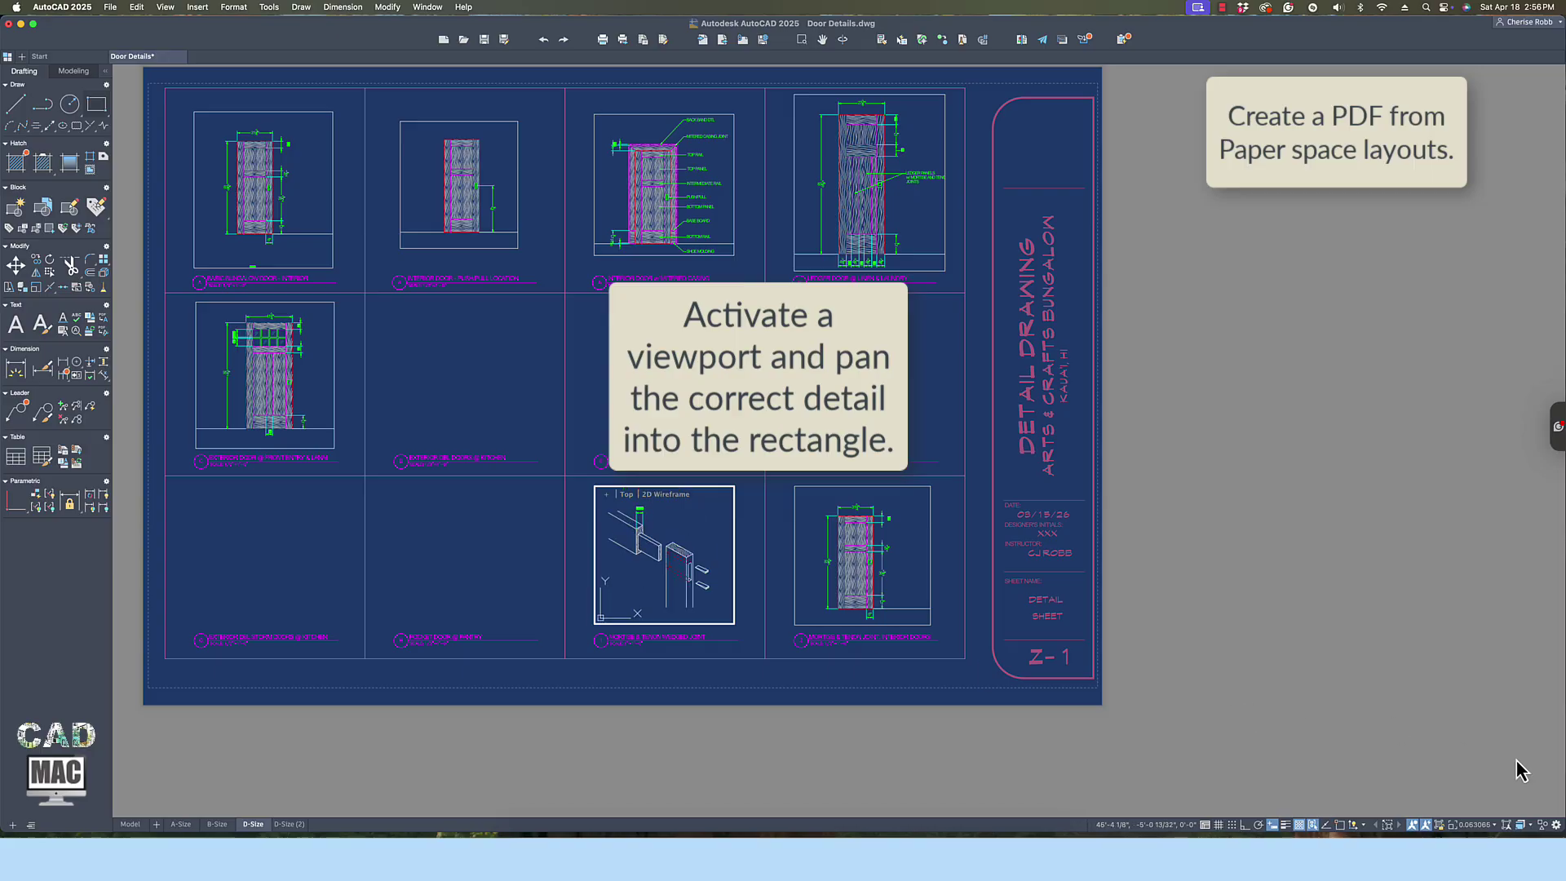
# Set the wedged mortise-and-tenon viewport's scale to 1" = 1'-0" and return to paper space.
pyautogui.click(1483, 825)
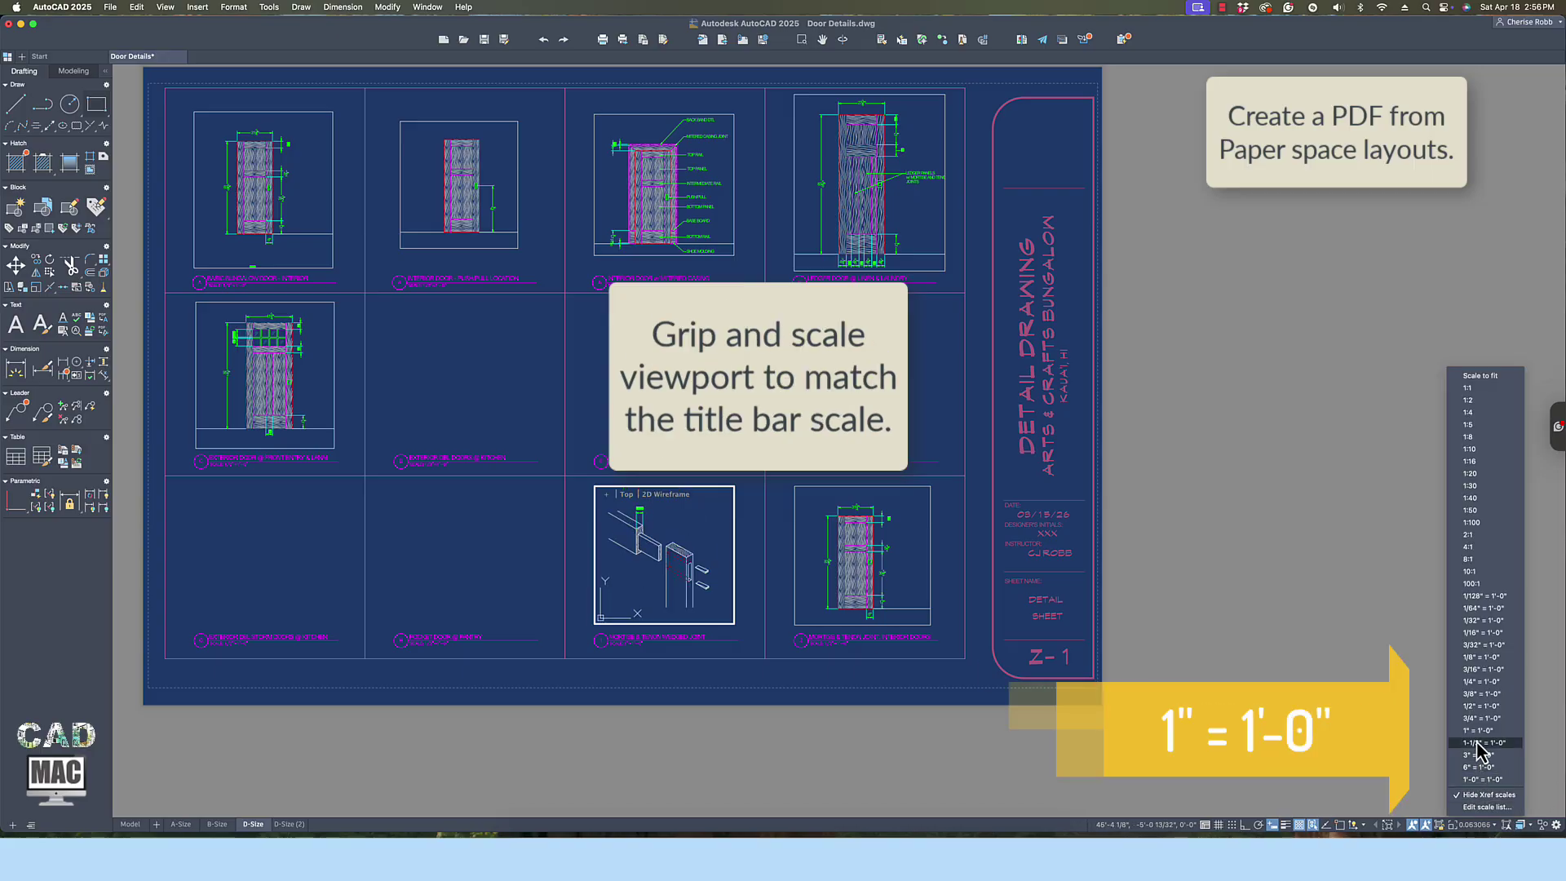
pyautogui.click(1482, 741)
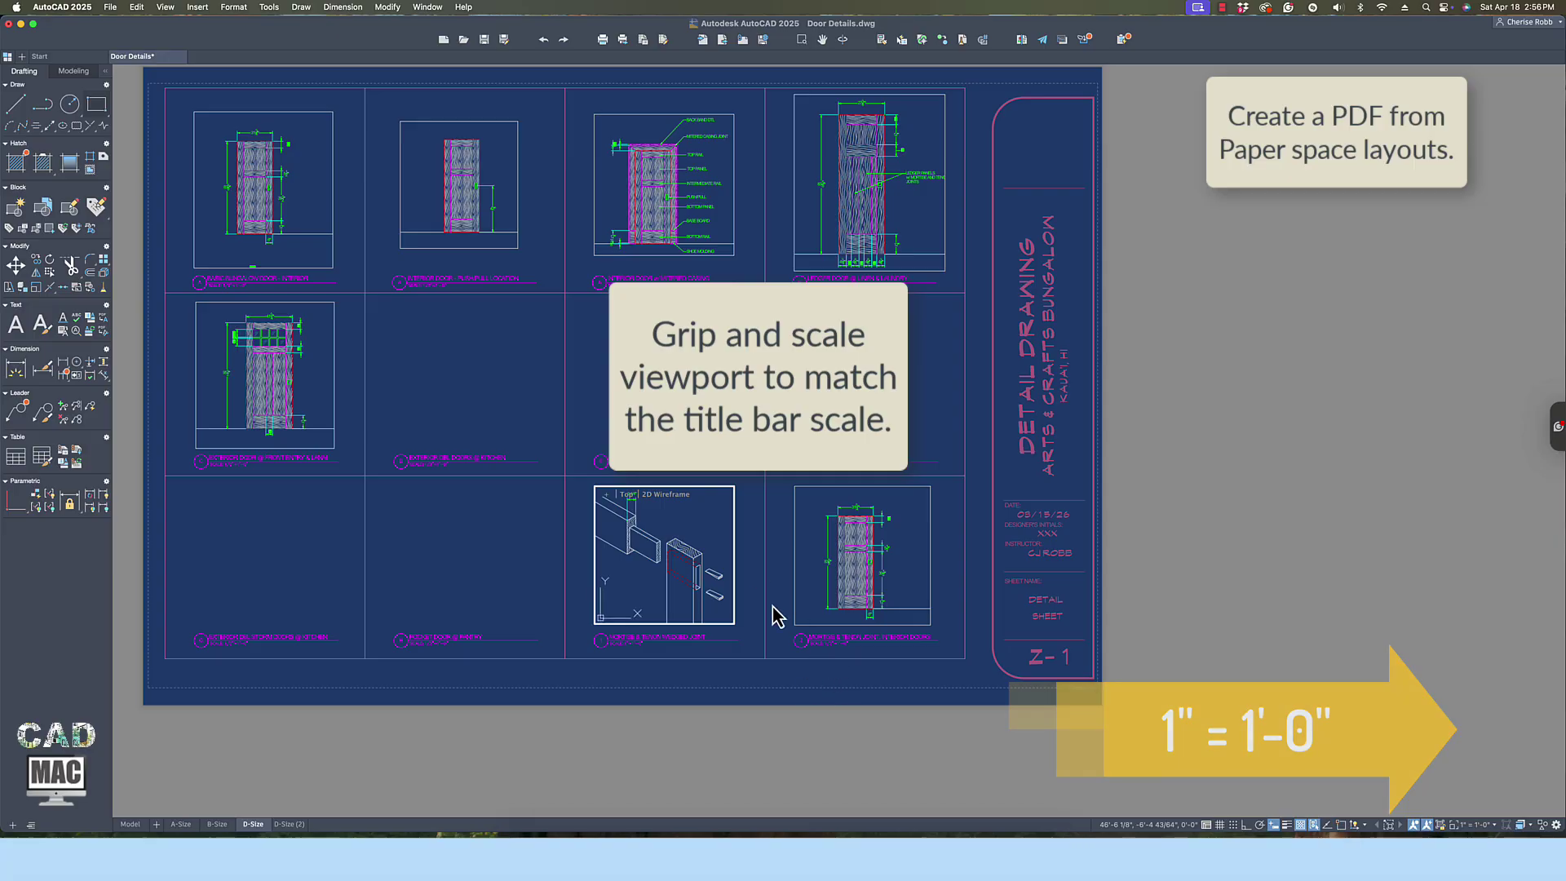
pyautogui.doubleClick(754, 567)
# Activate the bottom row's fourth-cell viewport and frame the plain mortise-and-tenon detail inside it.
pyautogui.doubleClick(850, 564)
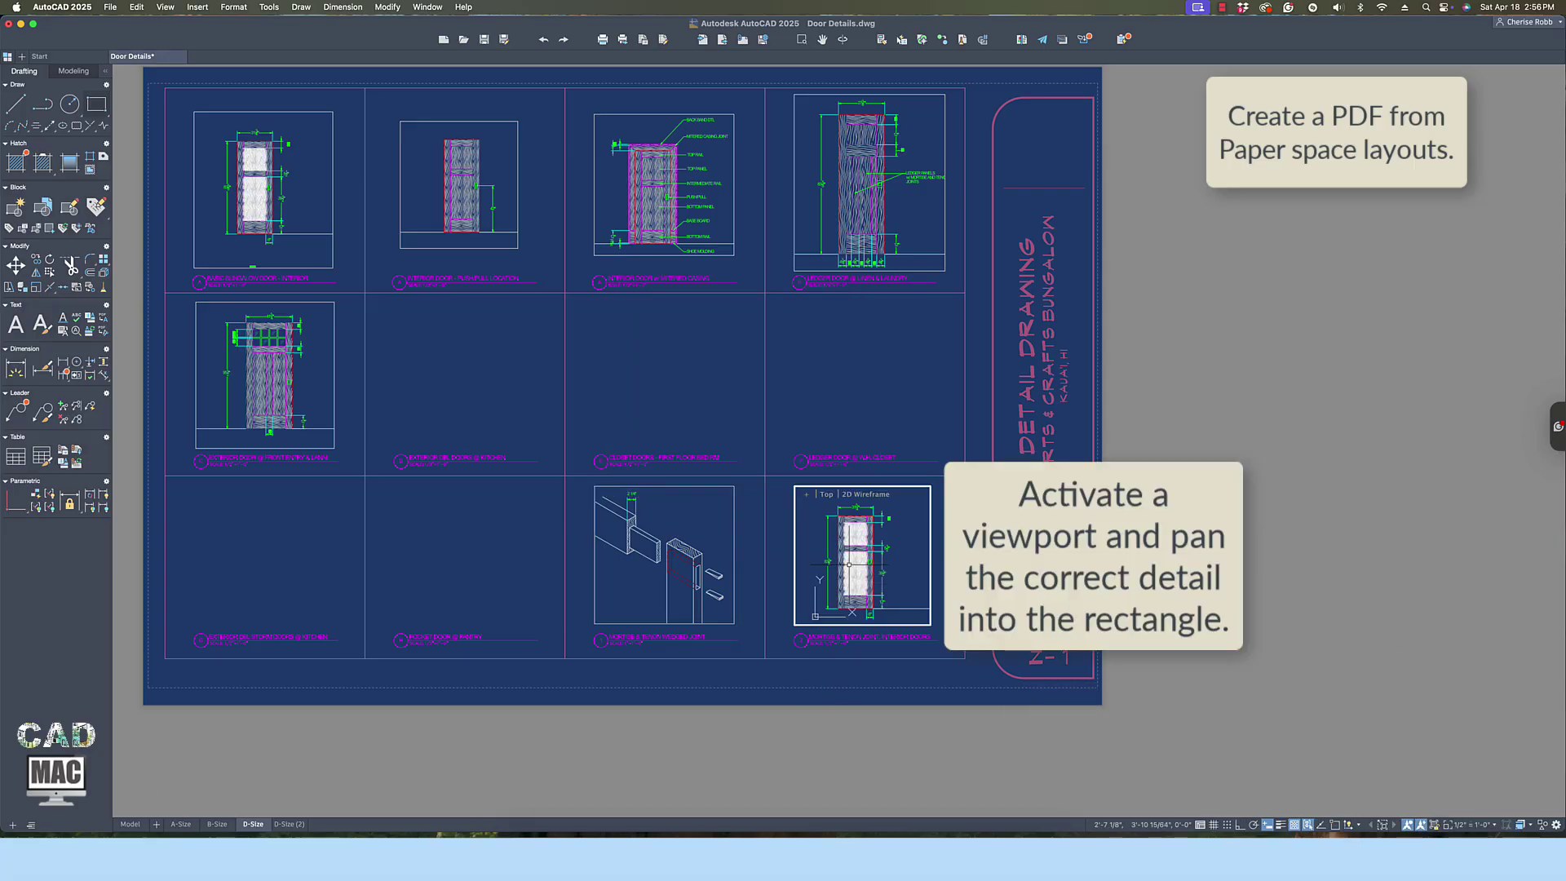
pyautogui.click(866, 565)
pyautogui.moveTo(864, 553); pyautogui.dragTo(861, 480, button='middle')
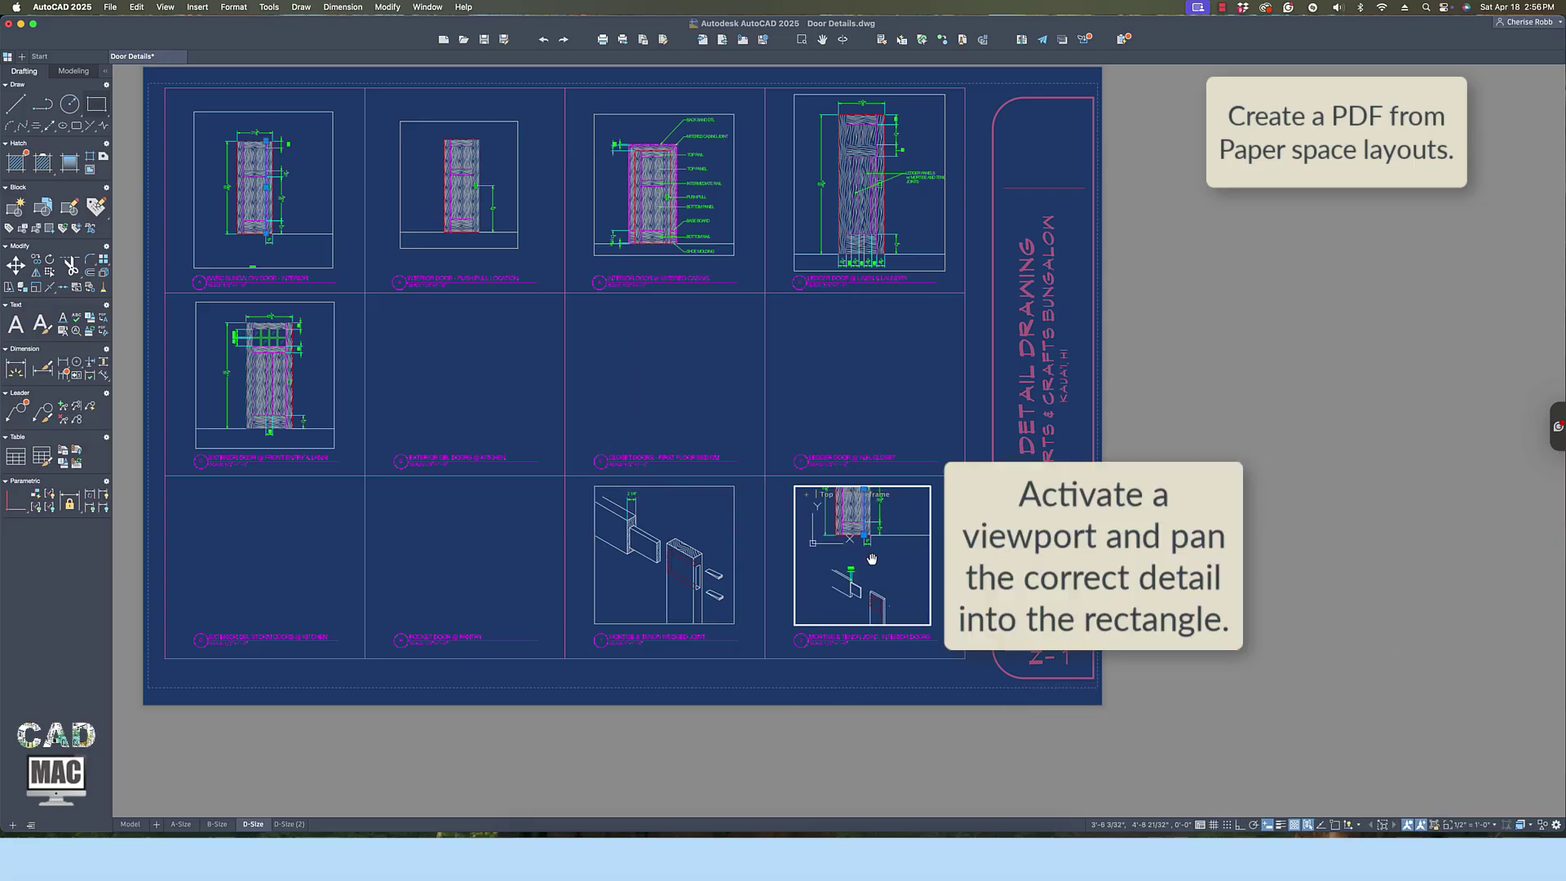
pyautogui.moveTo(872, 558); pyautogui.dragTo(883, 531, button='middle')
pyautogui.scroll(2, 863, 539)
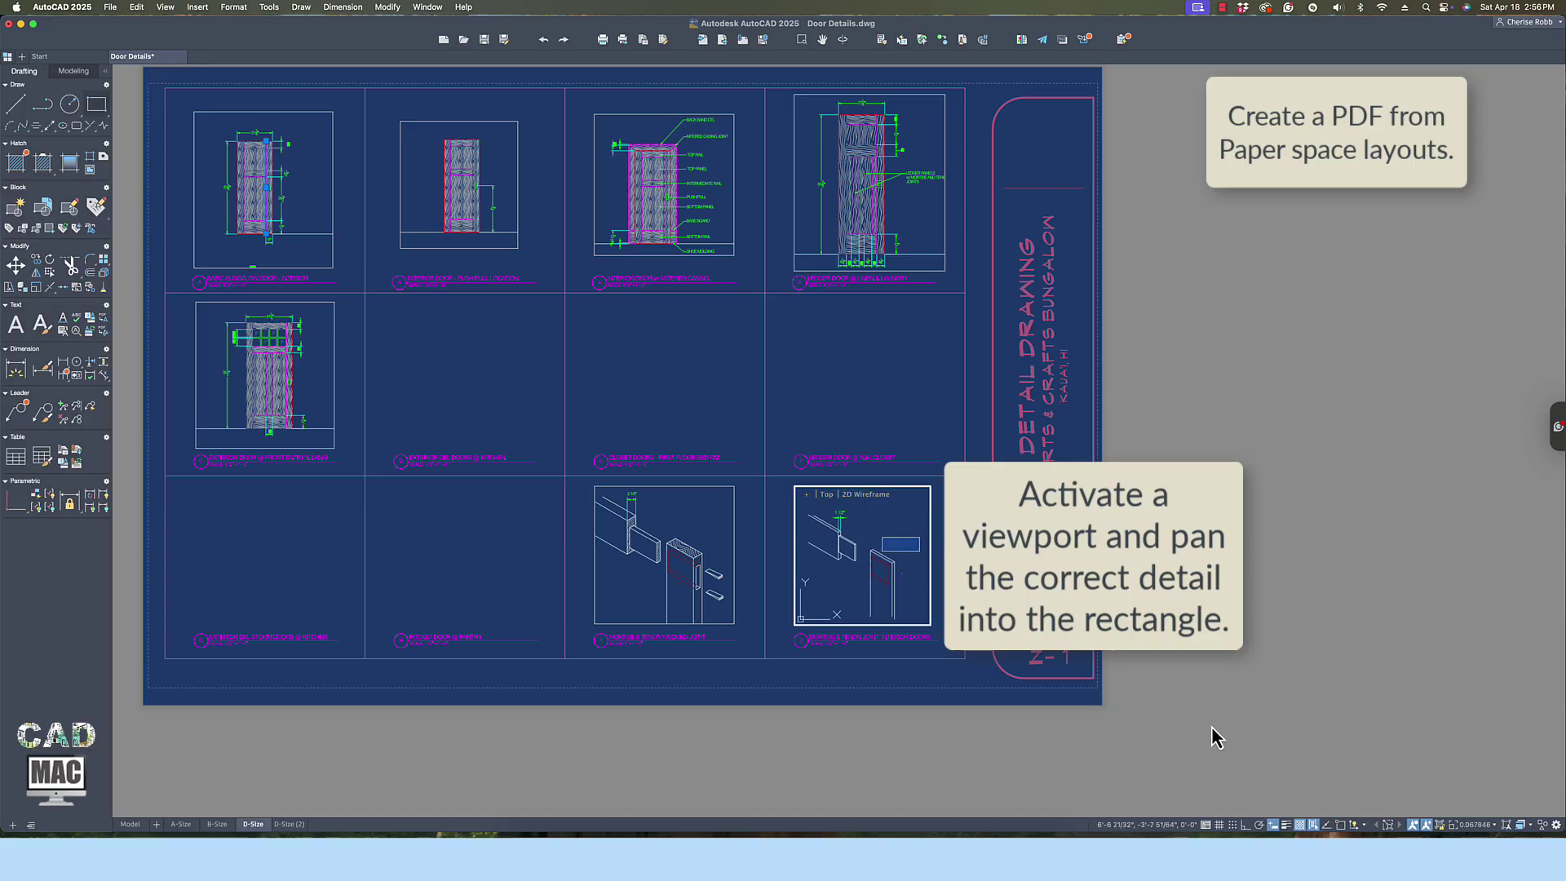
# Return to paper space and set the bottom row's fourth-cell viewport scale to 1" = 1'-0", leaving it deselected.
pyautogui.doubleClick(1211, 727)
pyautogui.click(875, 556)
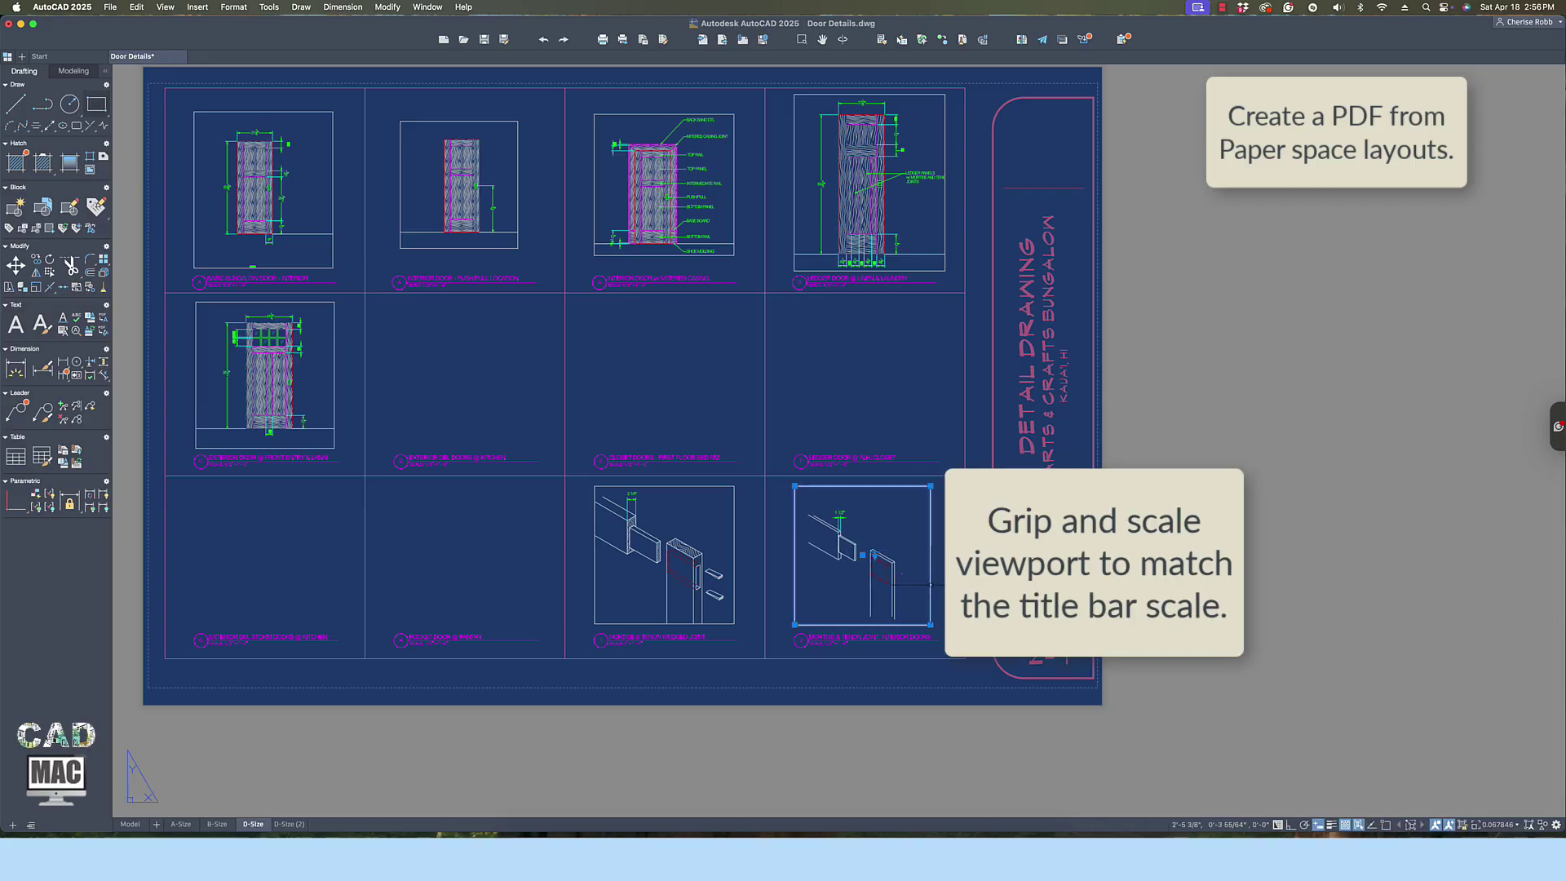
pyautogui.click(1492, 827)
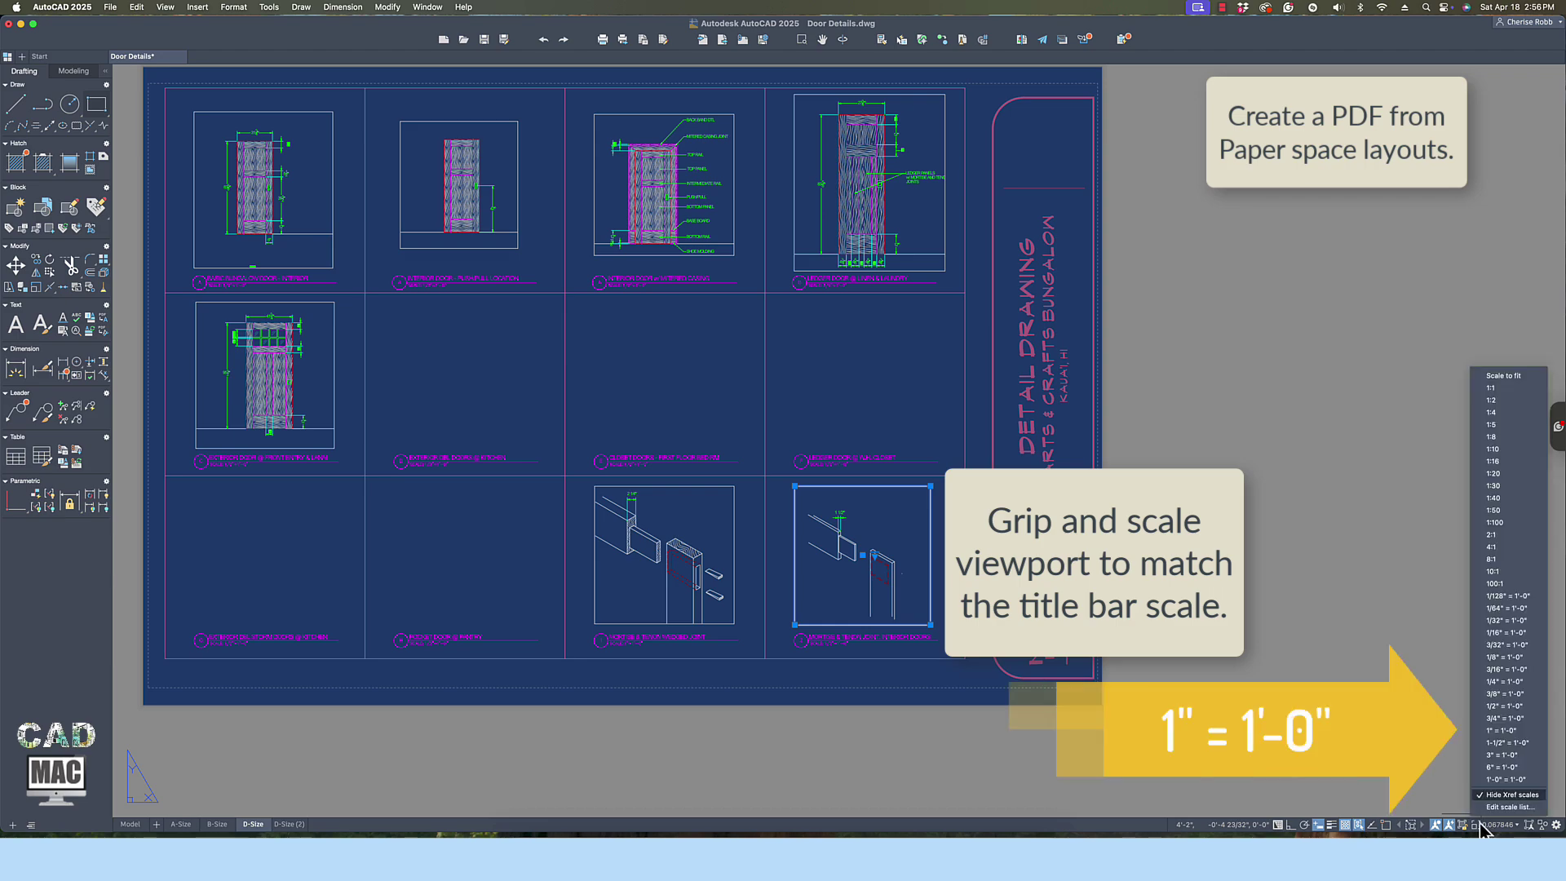
pyautogui.click(1499, 739)
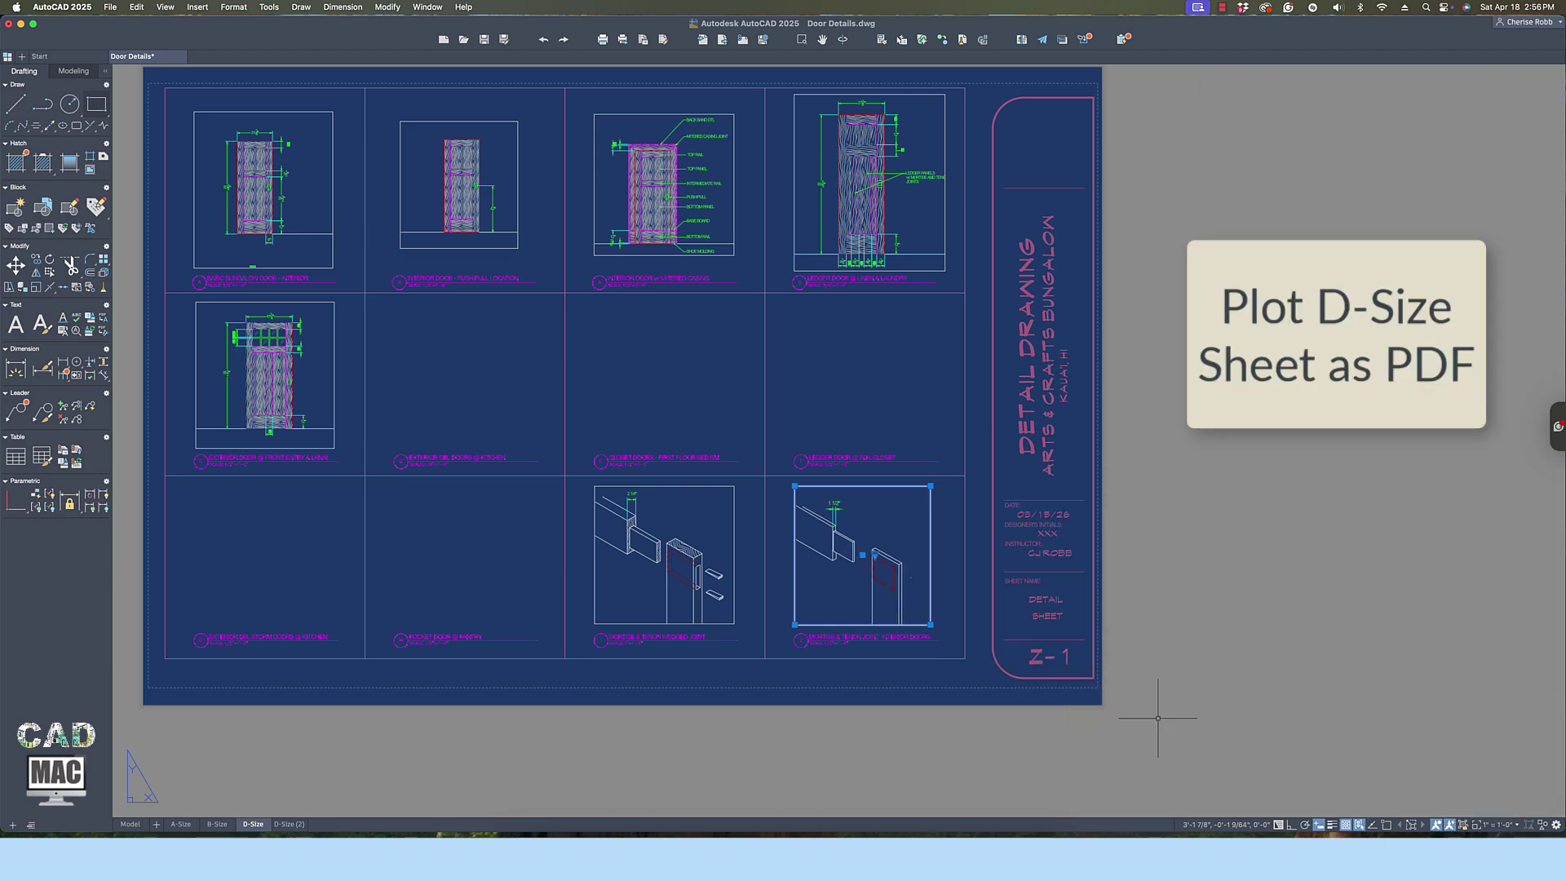
pyautogui.press('Escape')
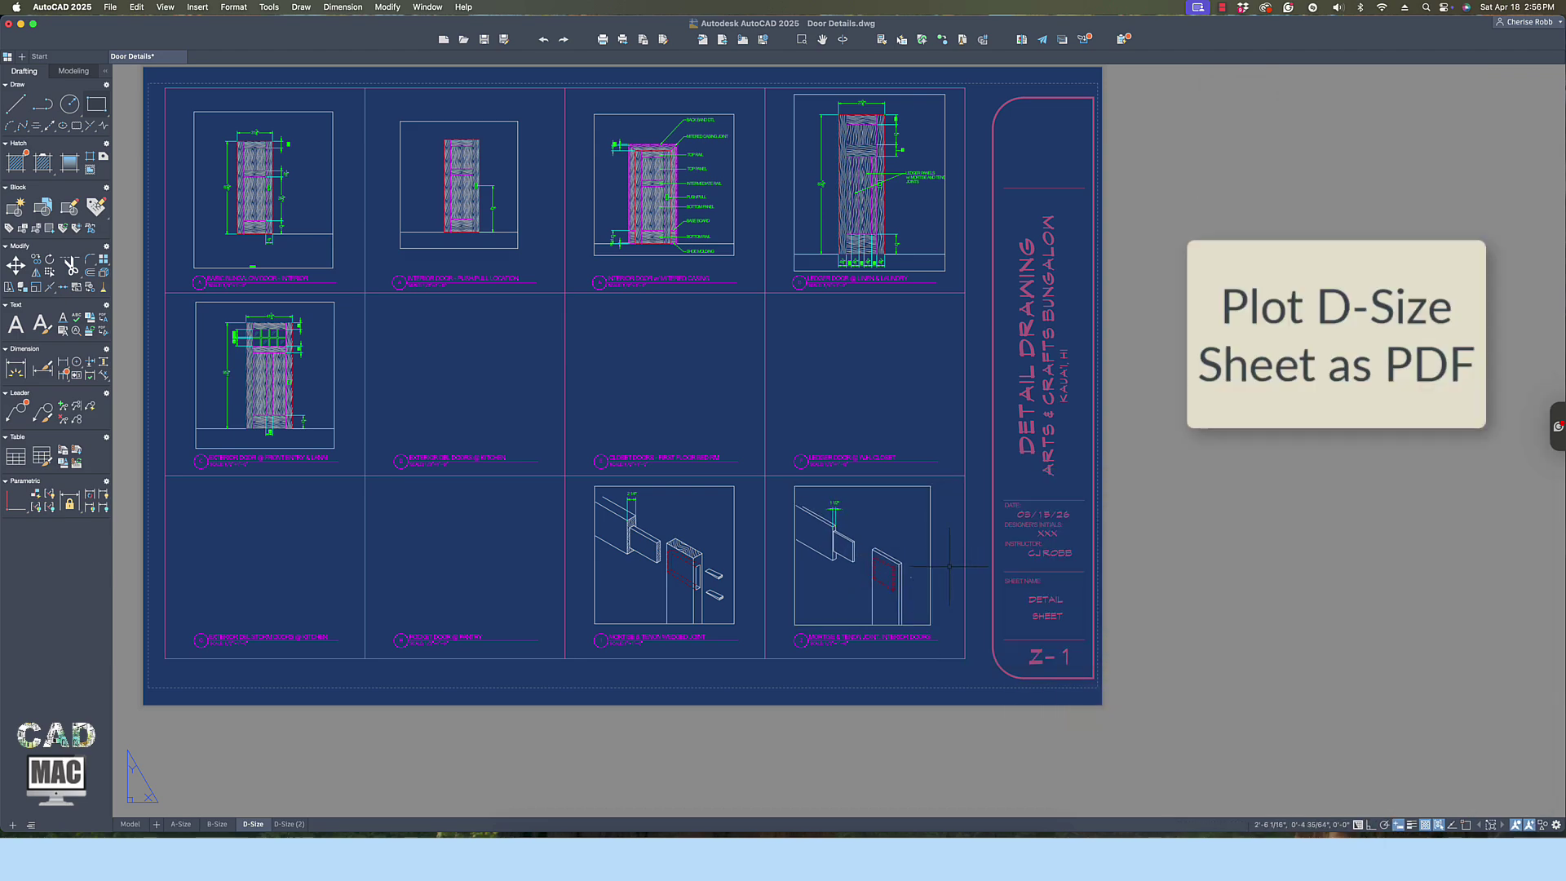
# Start a plot of the D-Size layout, preview the sheet as a PDF, and close the preview.
pyautogui.scroll(1, 920, 578)
pyautogui.press('super+p')
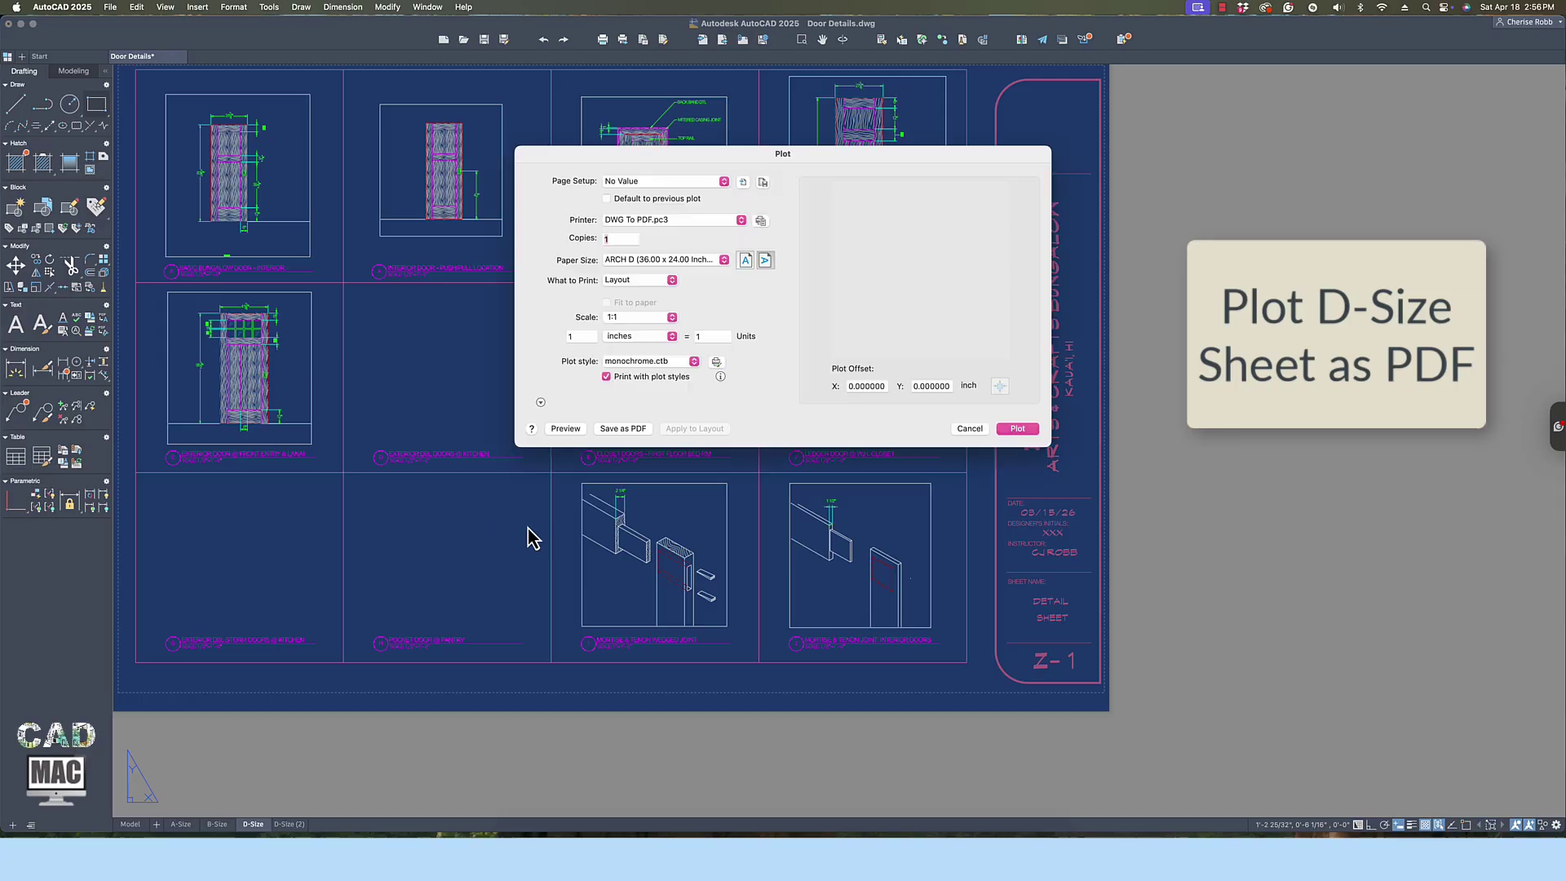
pyautogui.click(571, 427)
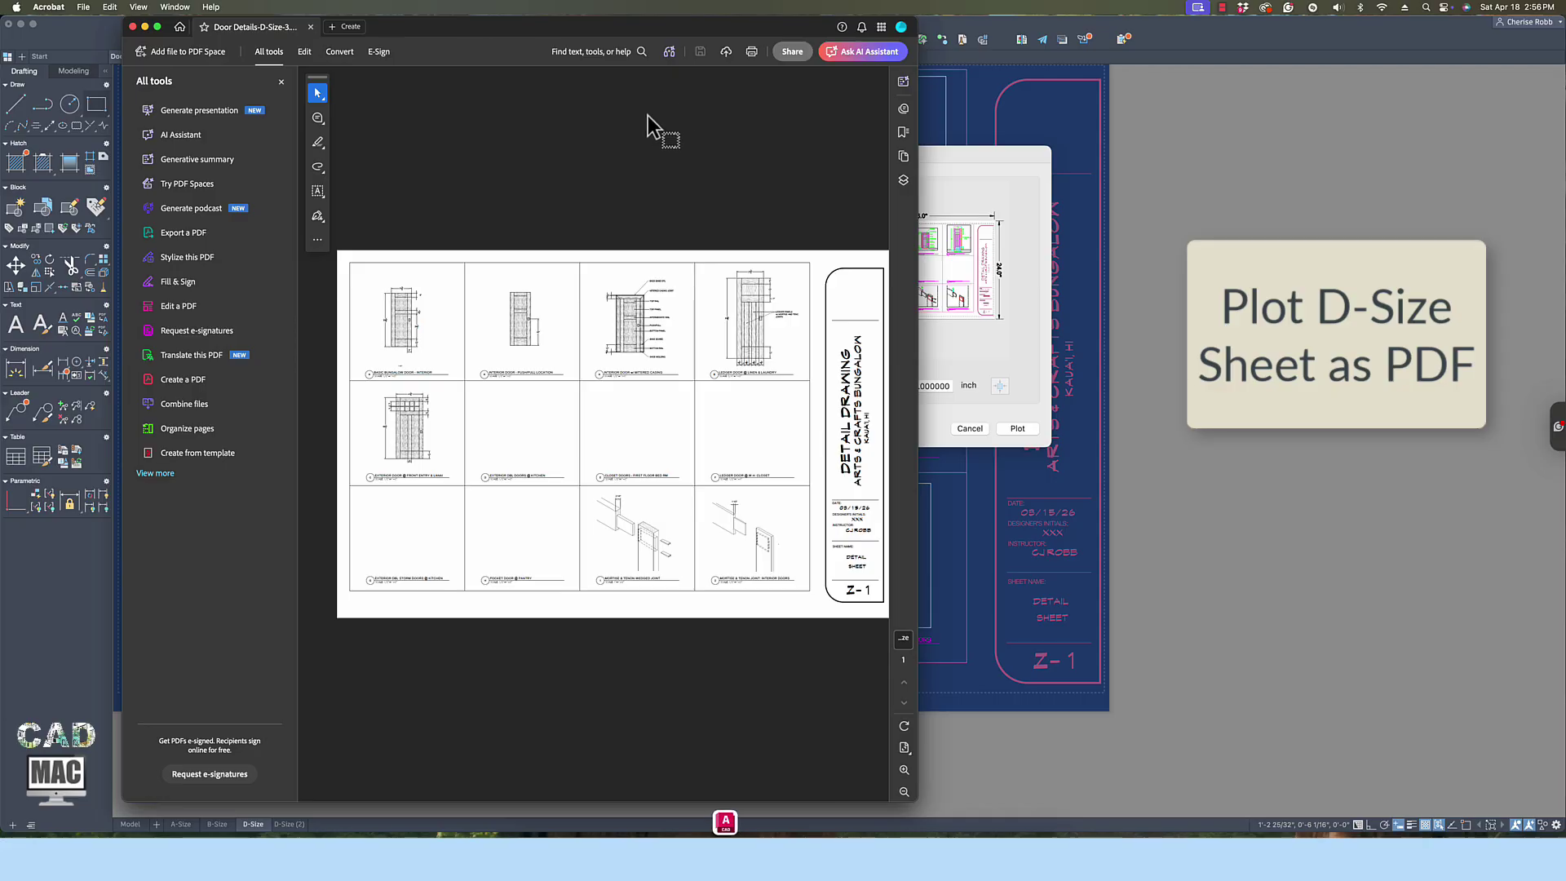
pyautogui.click(133, 27)
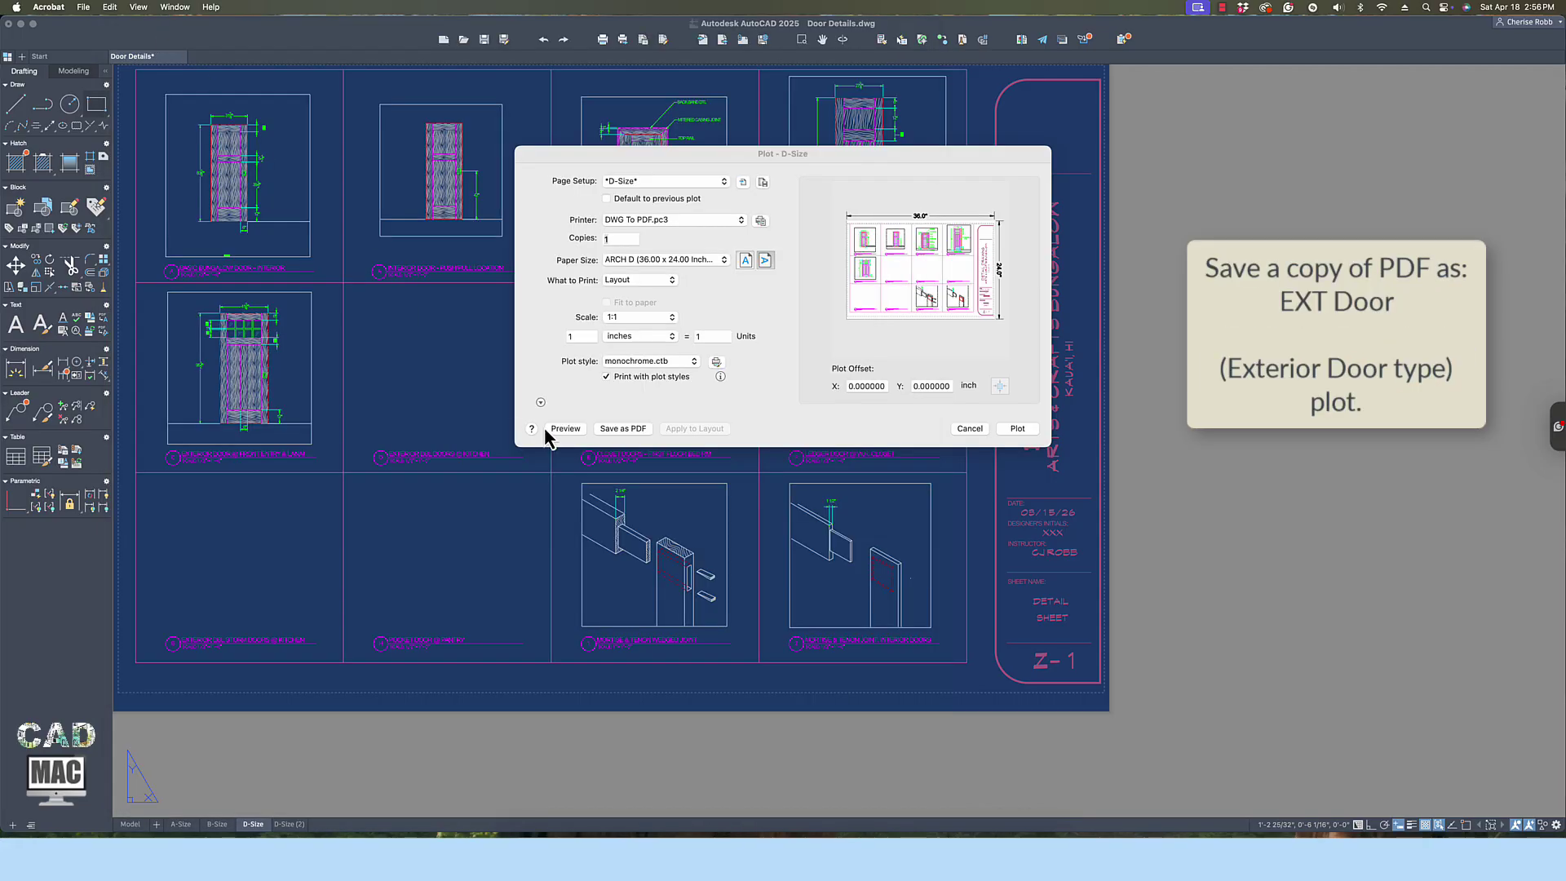
# Save the D-Size plot as a PDF named Door Details-EXT DOOR in the Bungalow Door Details folder.
pyautogui.click(637, 434)
pyautogui.click(637, 434)
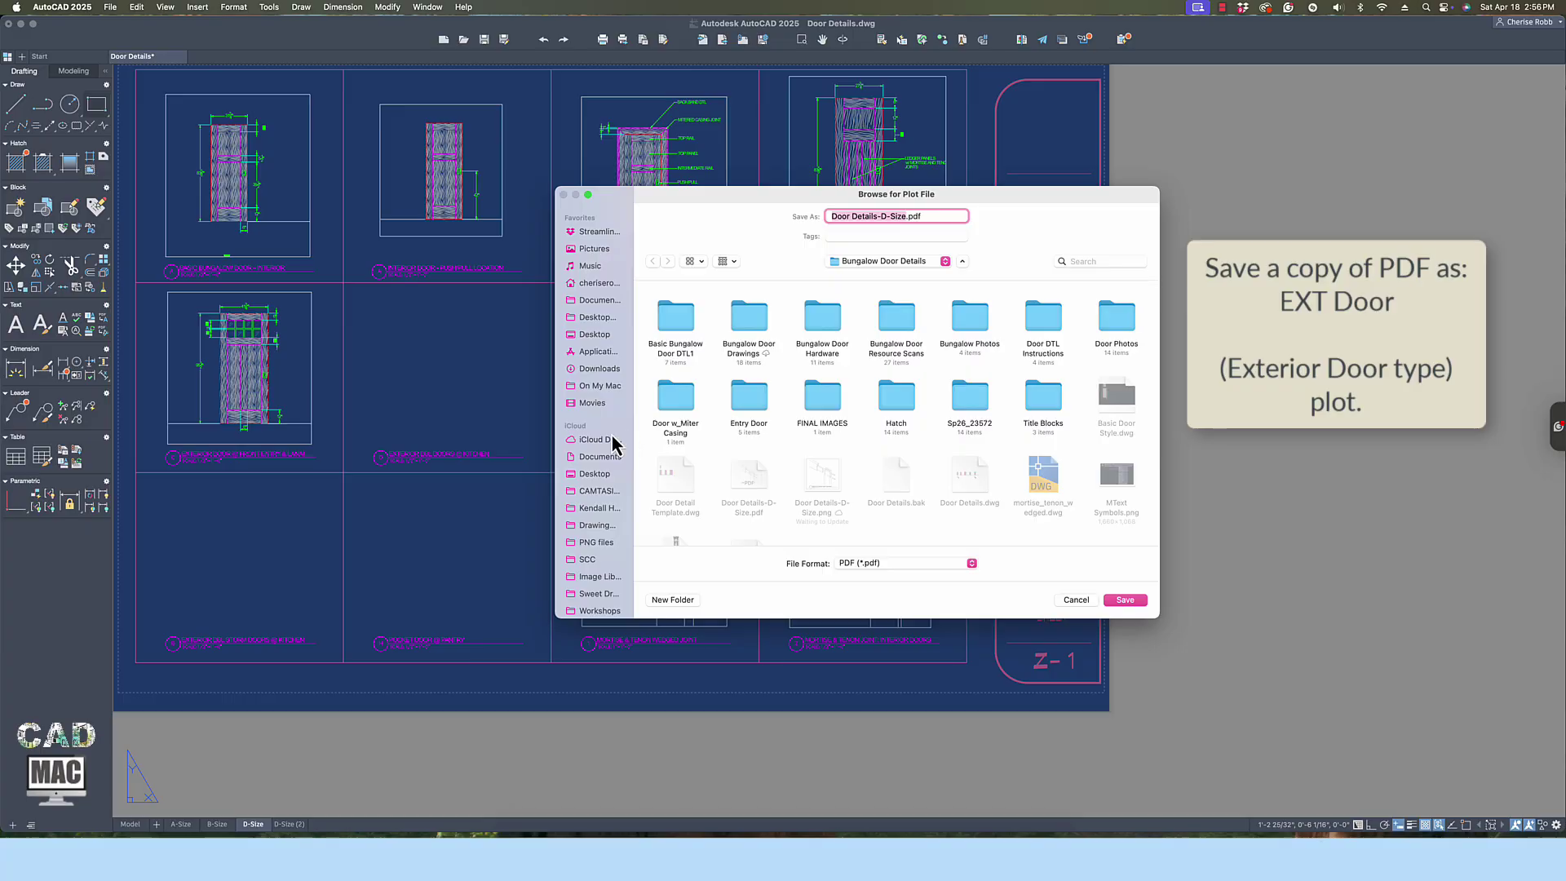
pyautogui.click(906, 215)
pyautogui.press('BackSpace')
pyautogui.press('BackSpace')
pyautogui.press('BackSpace')
pyautogui.write('EXT DOOR')
pyautogui.press('Return')
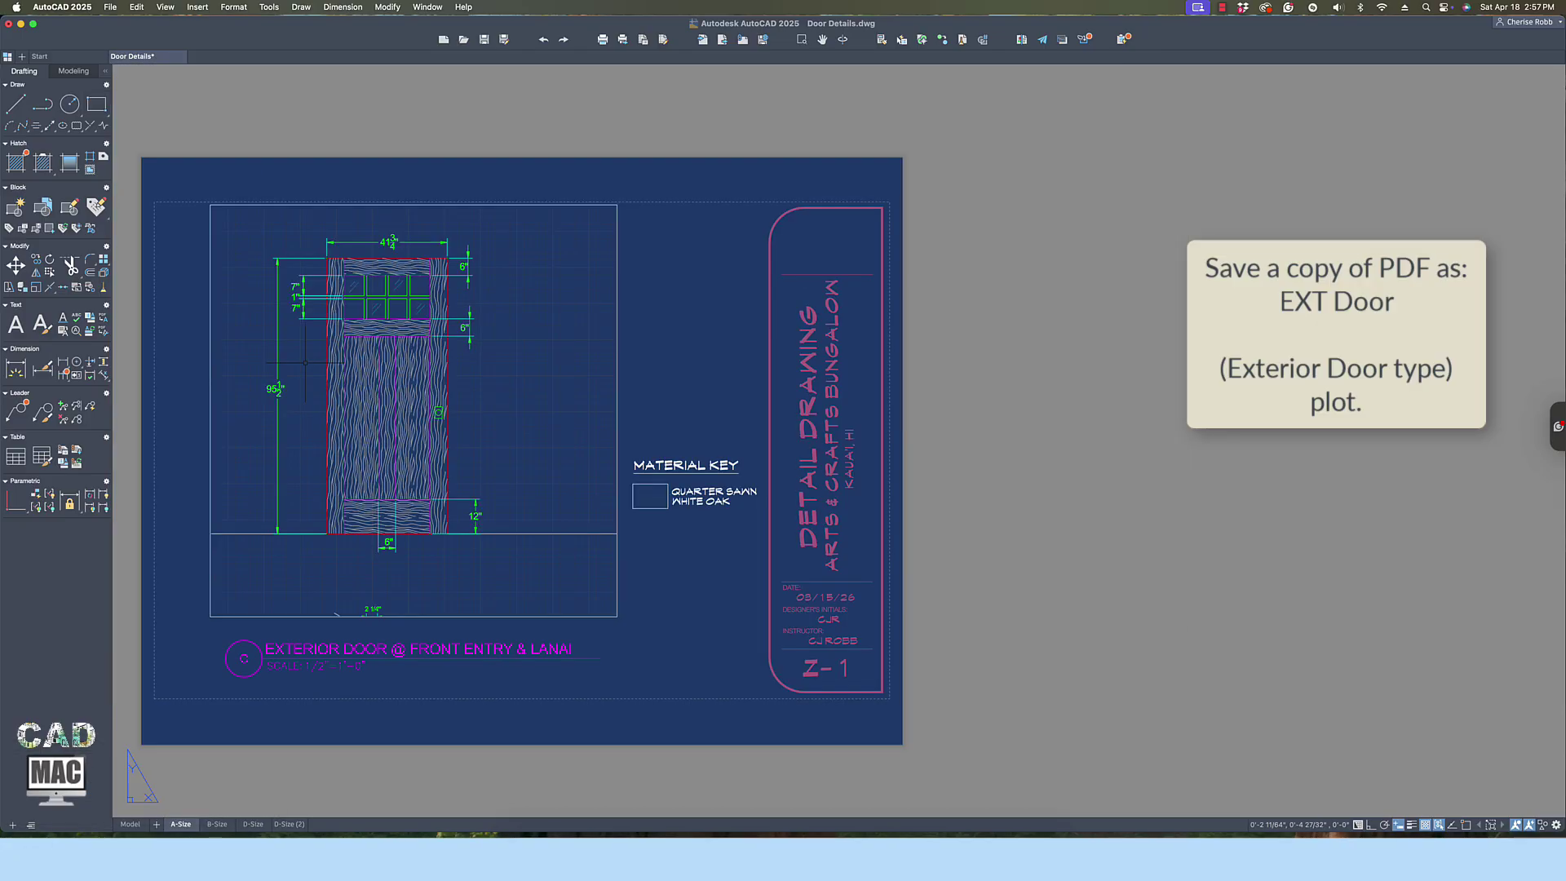
# Plot the A-Size exterior door layout to a PDF named EX Door Details-A-Size in the Bungalow Door Details folder.
pyautogui.press('super+p')
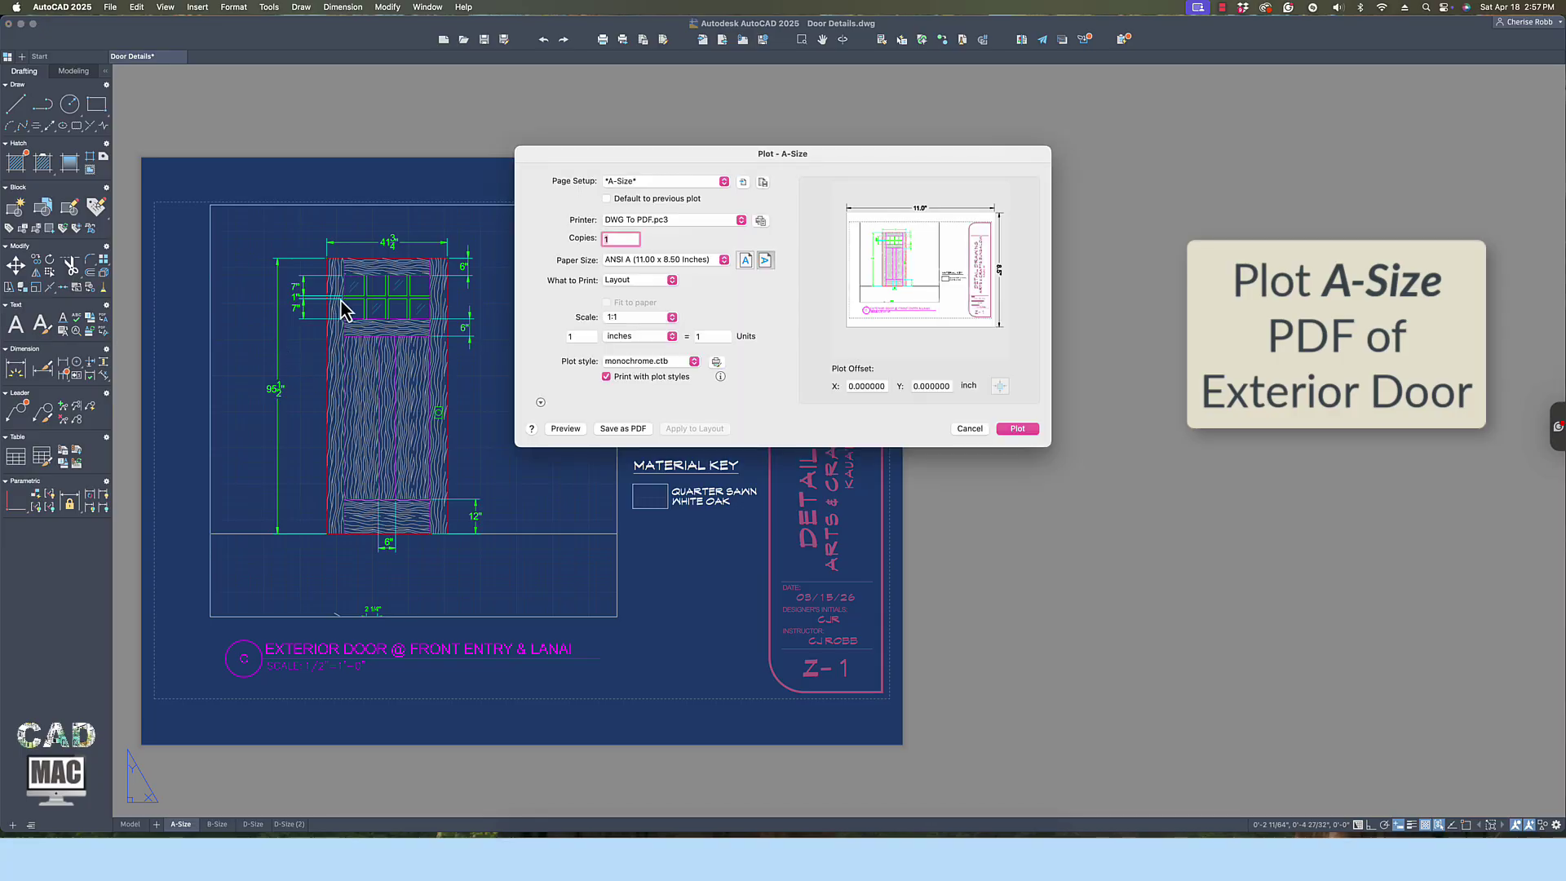
pyautogui.click(625, 429)
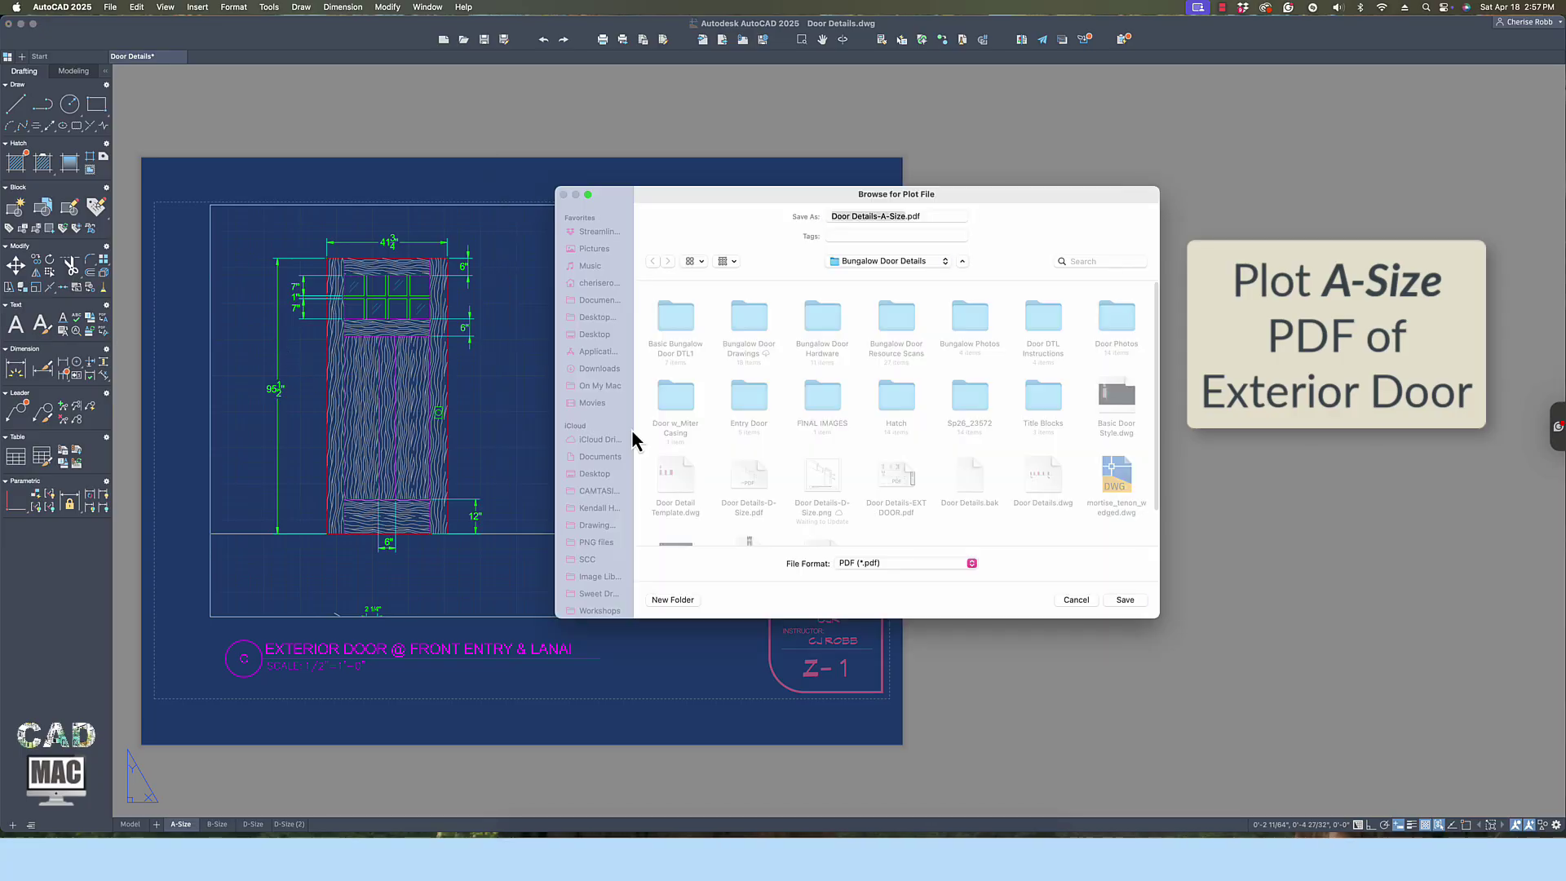
pyautogui.click(832, 217)
pyautogui.write('EX')
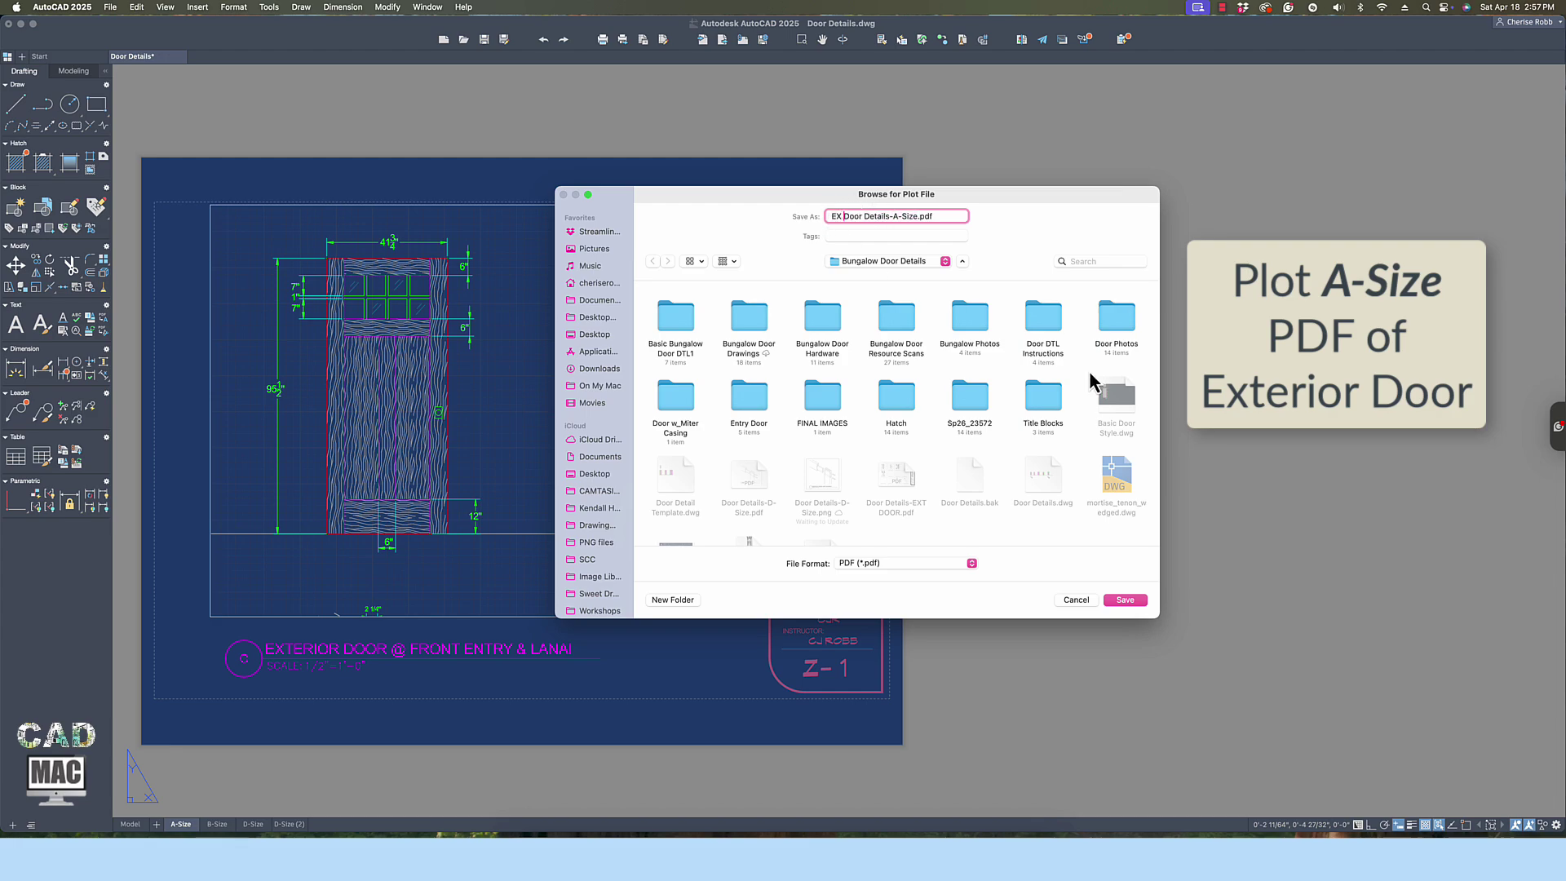
pyautogui.click(1124, 599)
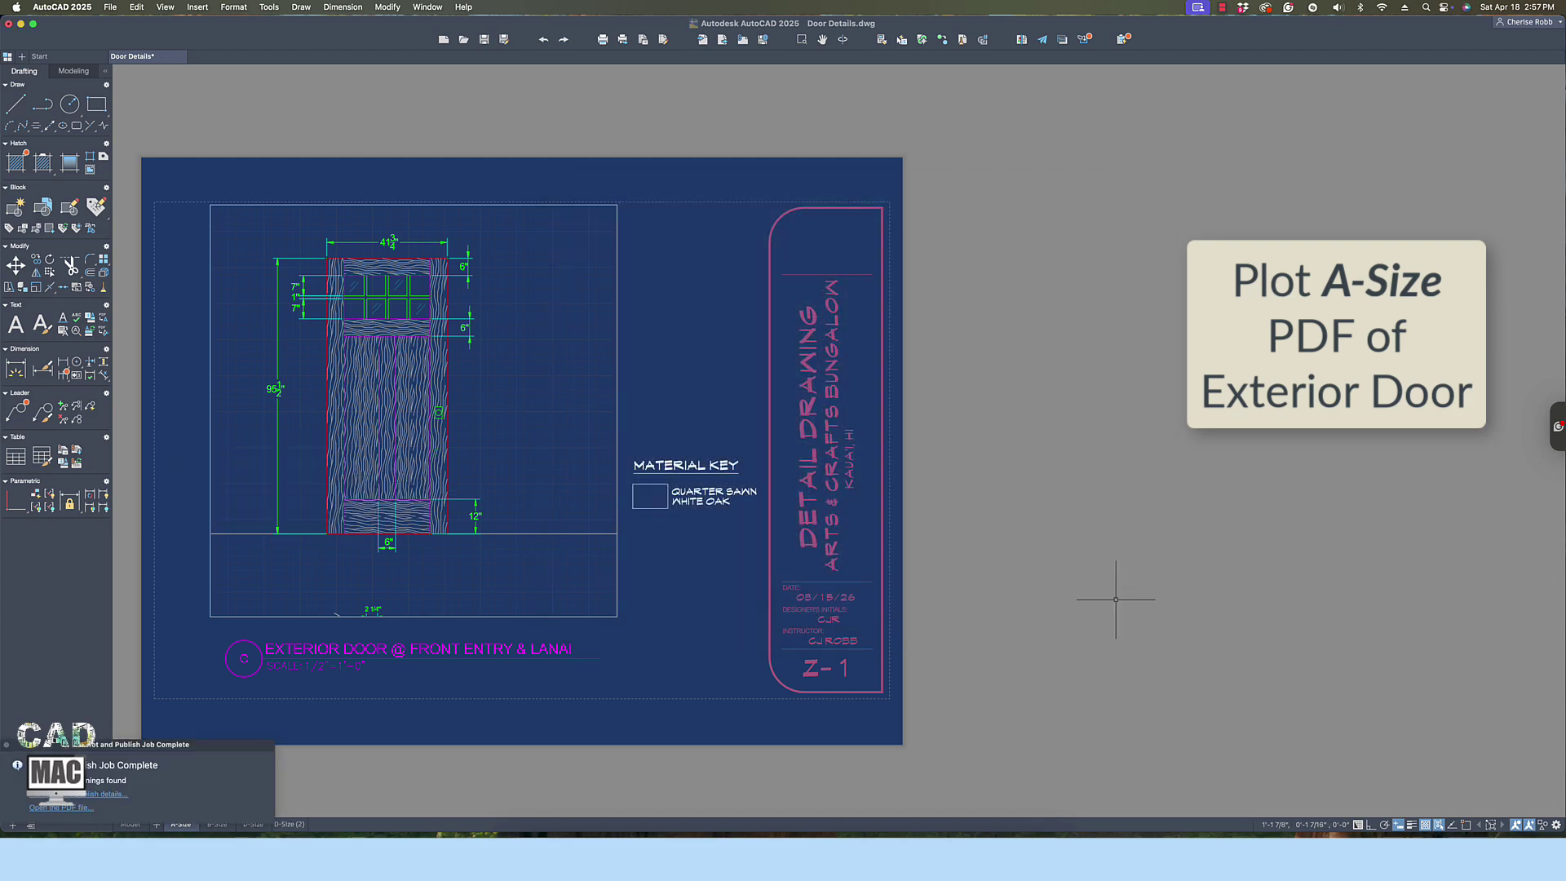